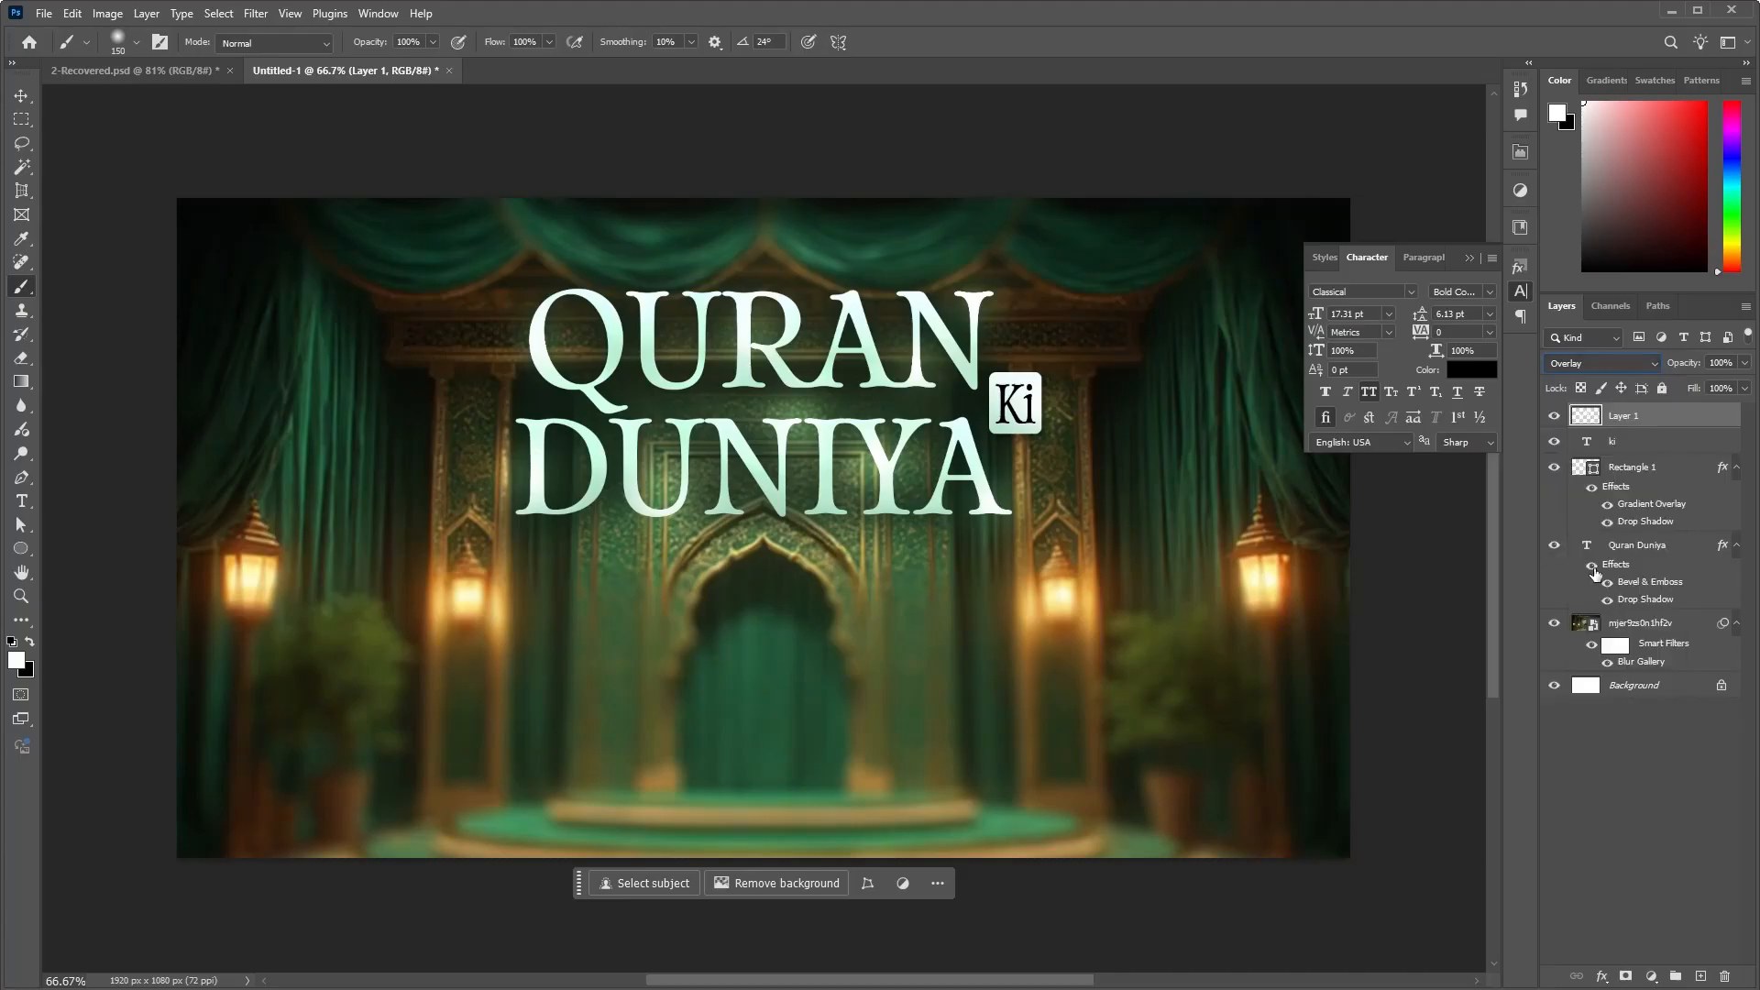
# Step: Duplicate the Overlay glow layer, Layer 1, above the title
pyautogui.moveTo(1681, 423); pyautogui.dragTo(1702, 970)
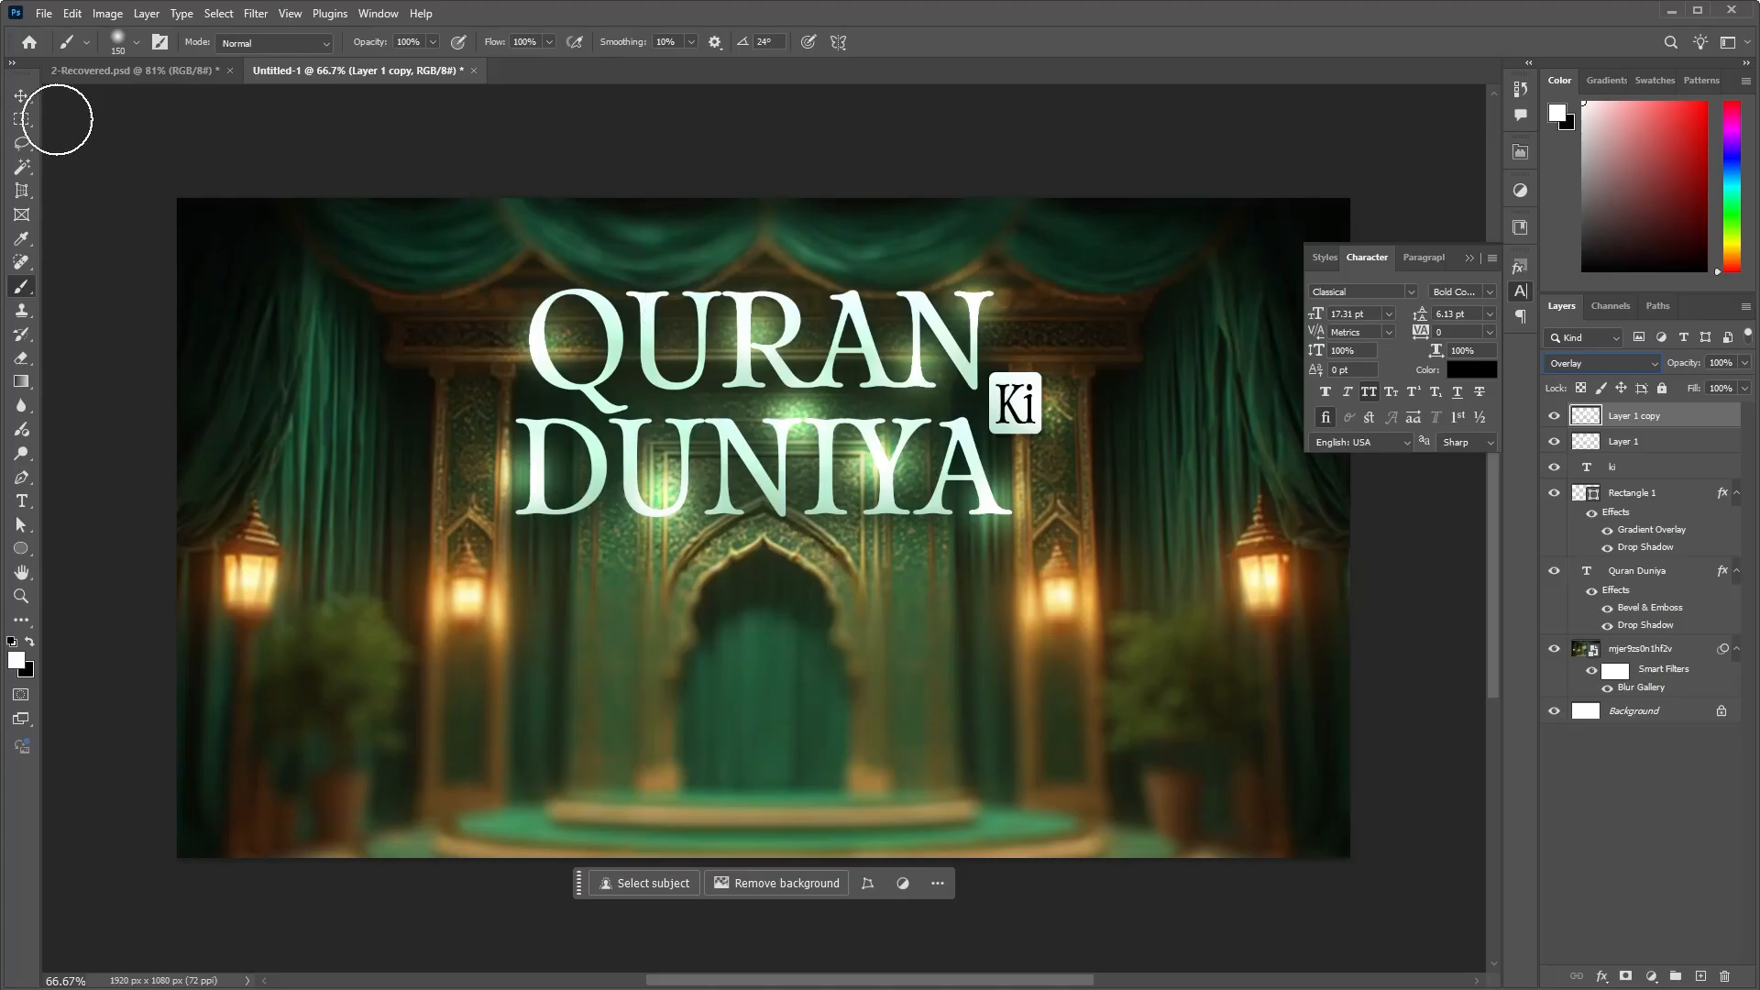
pyautogui.click(16, 97)
pyautogui.click(481, 443)
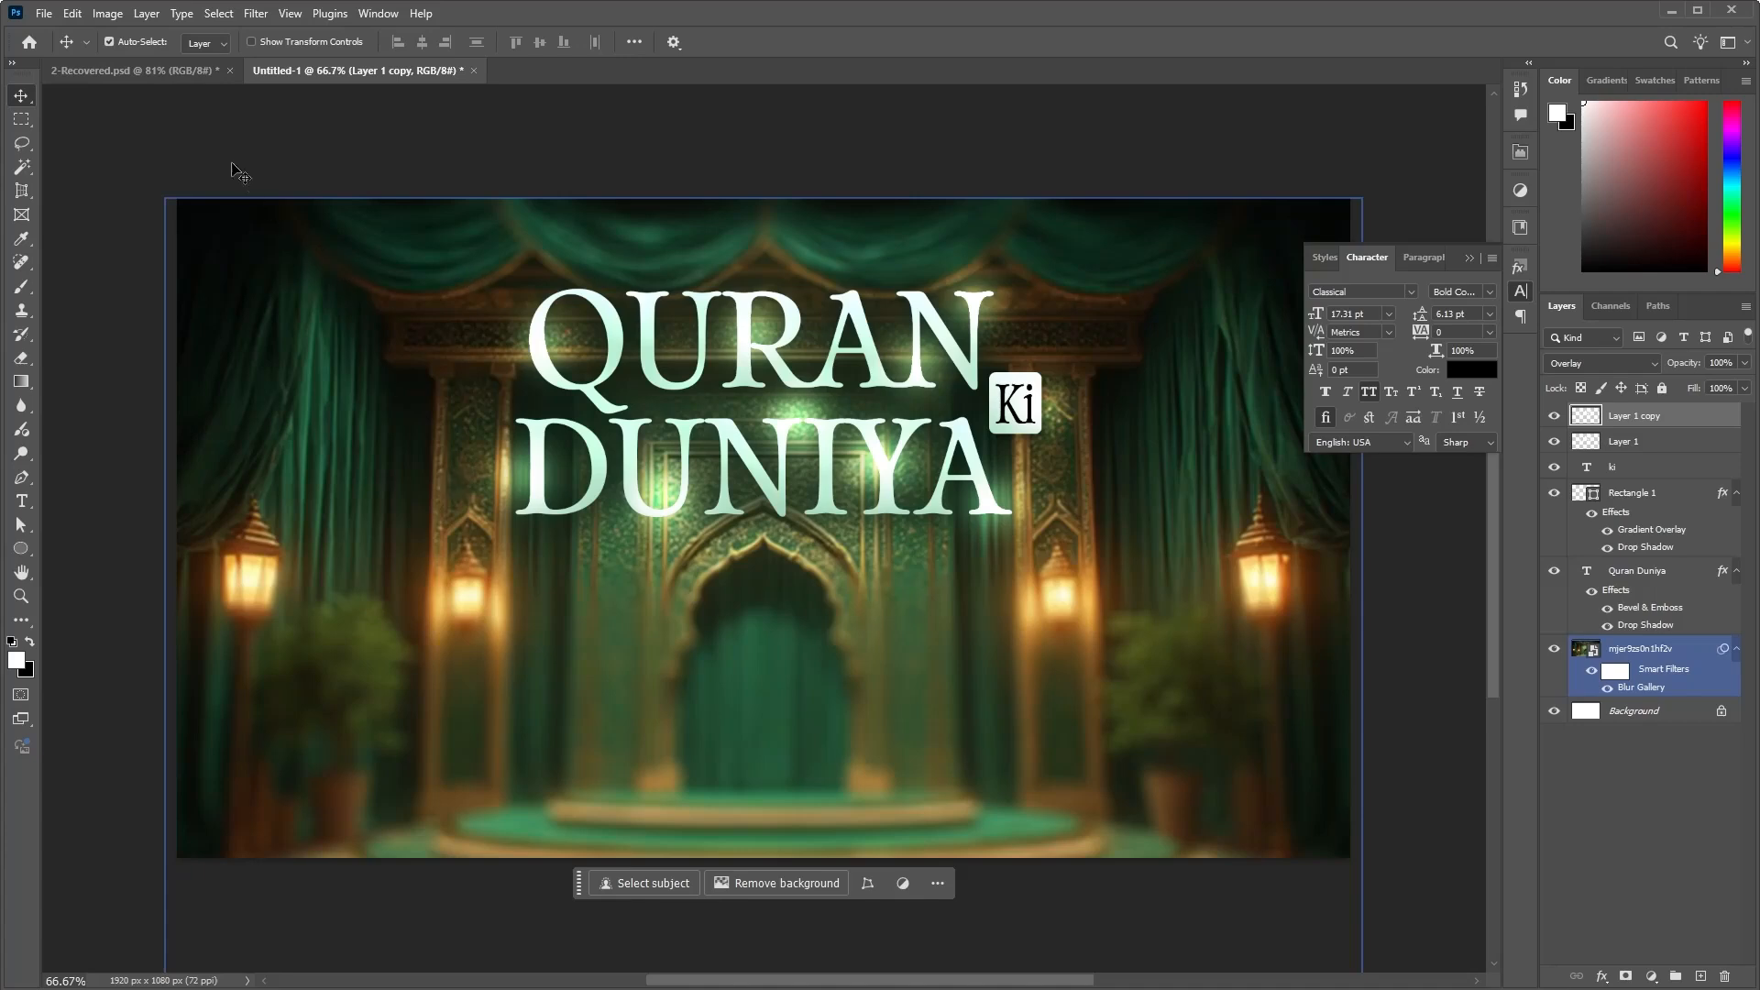
# Step: Copy the Episode 01 text and its badge rectangle from 2-Recovered.psd to the upper-left edge of the Untitled-1 canvas
pyautogui.click(156, 72)
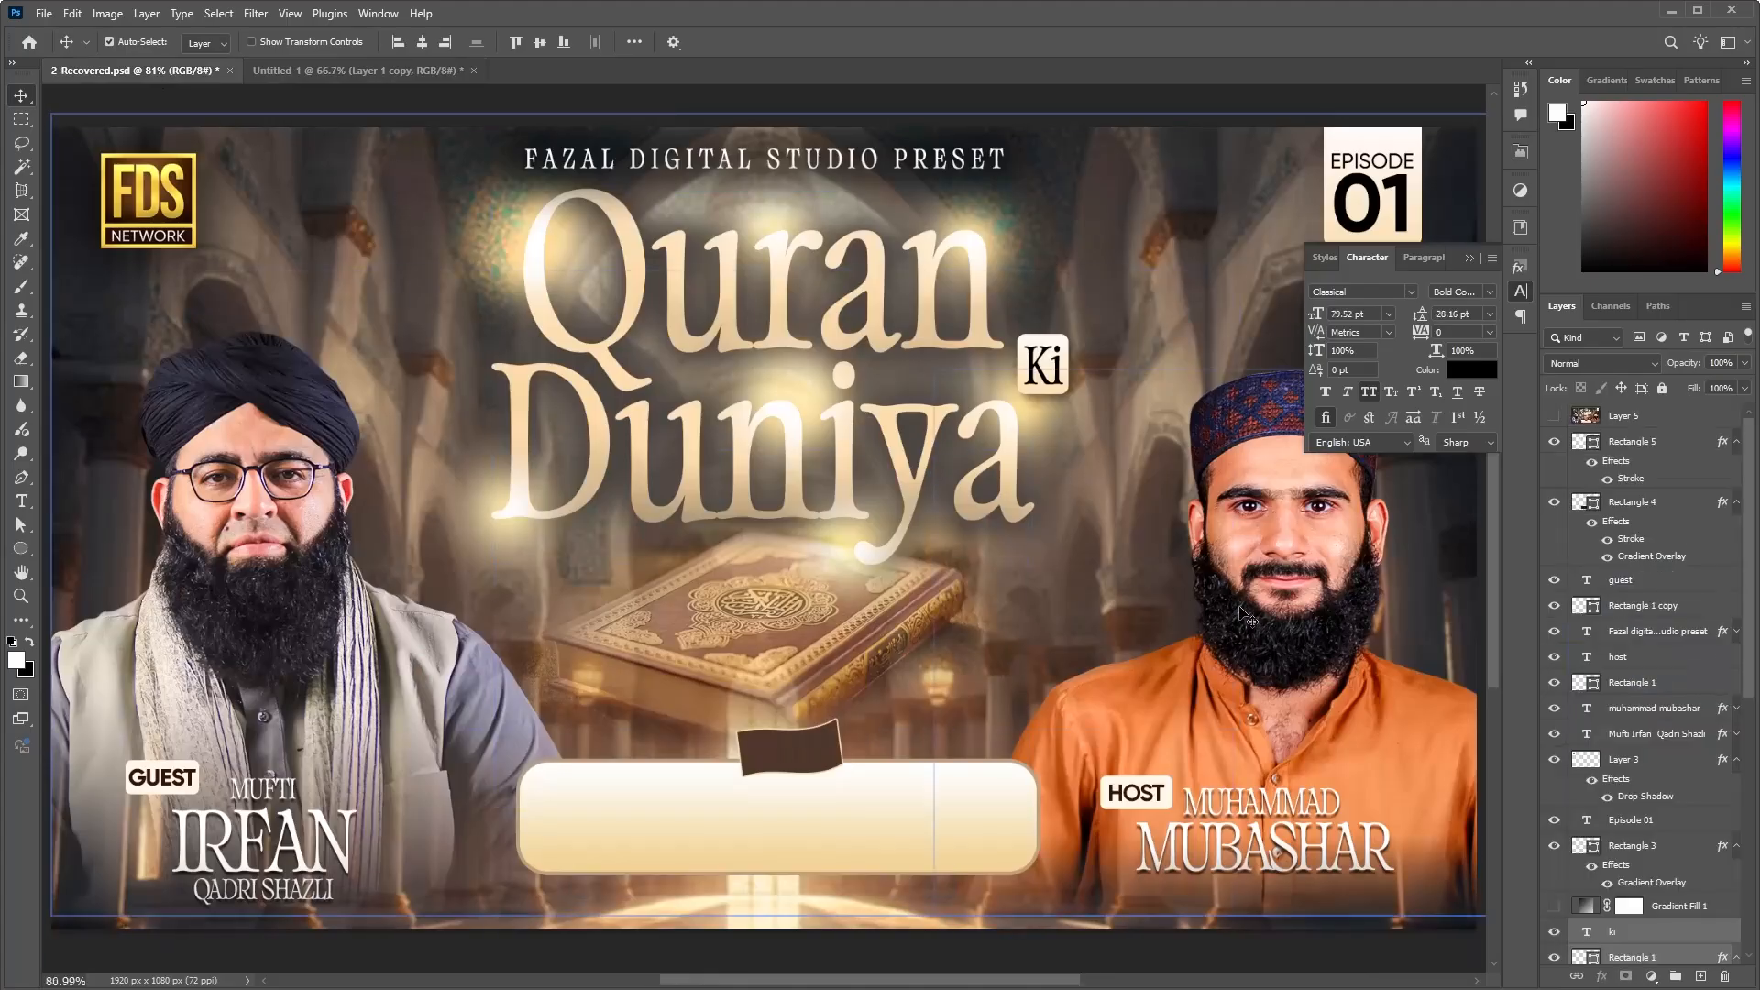
pyautogui.click(1469, 259)
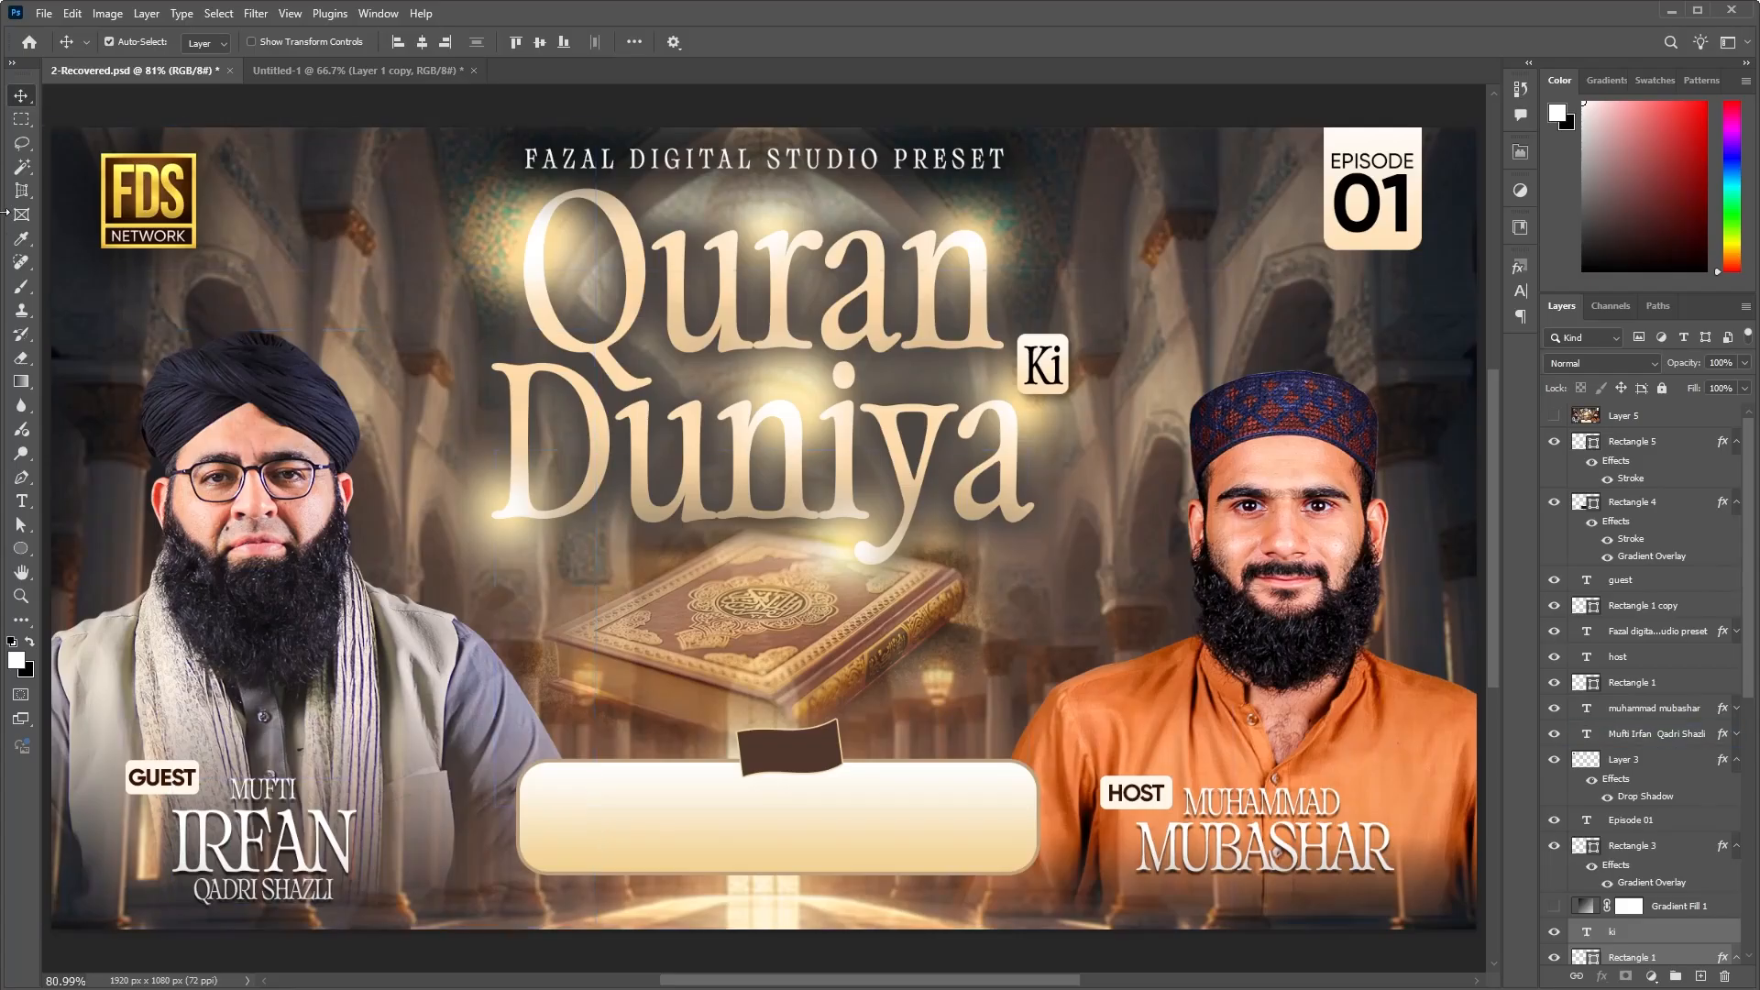
pyautogui.click(1388, 245)
pyautogui.moveTo(1387, 244)
pyautogui.mouseDown()
pyautogui.moveTo(1357, 240)
pyautogui.moveTo(1424, 250)
pyautogui.moveTo(1387, 250)
pyautogui.mouseUp()
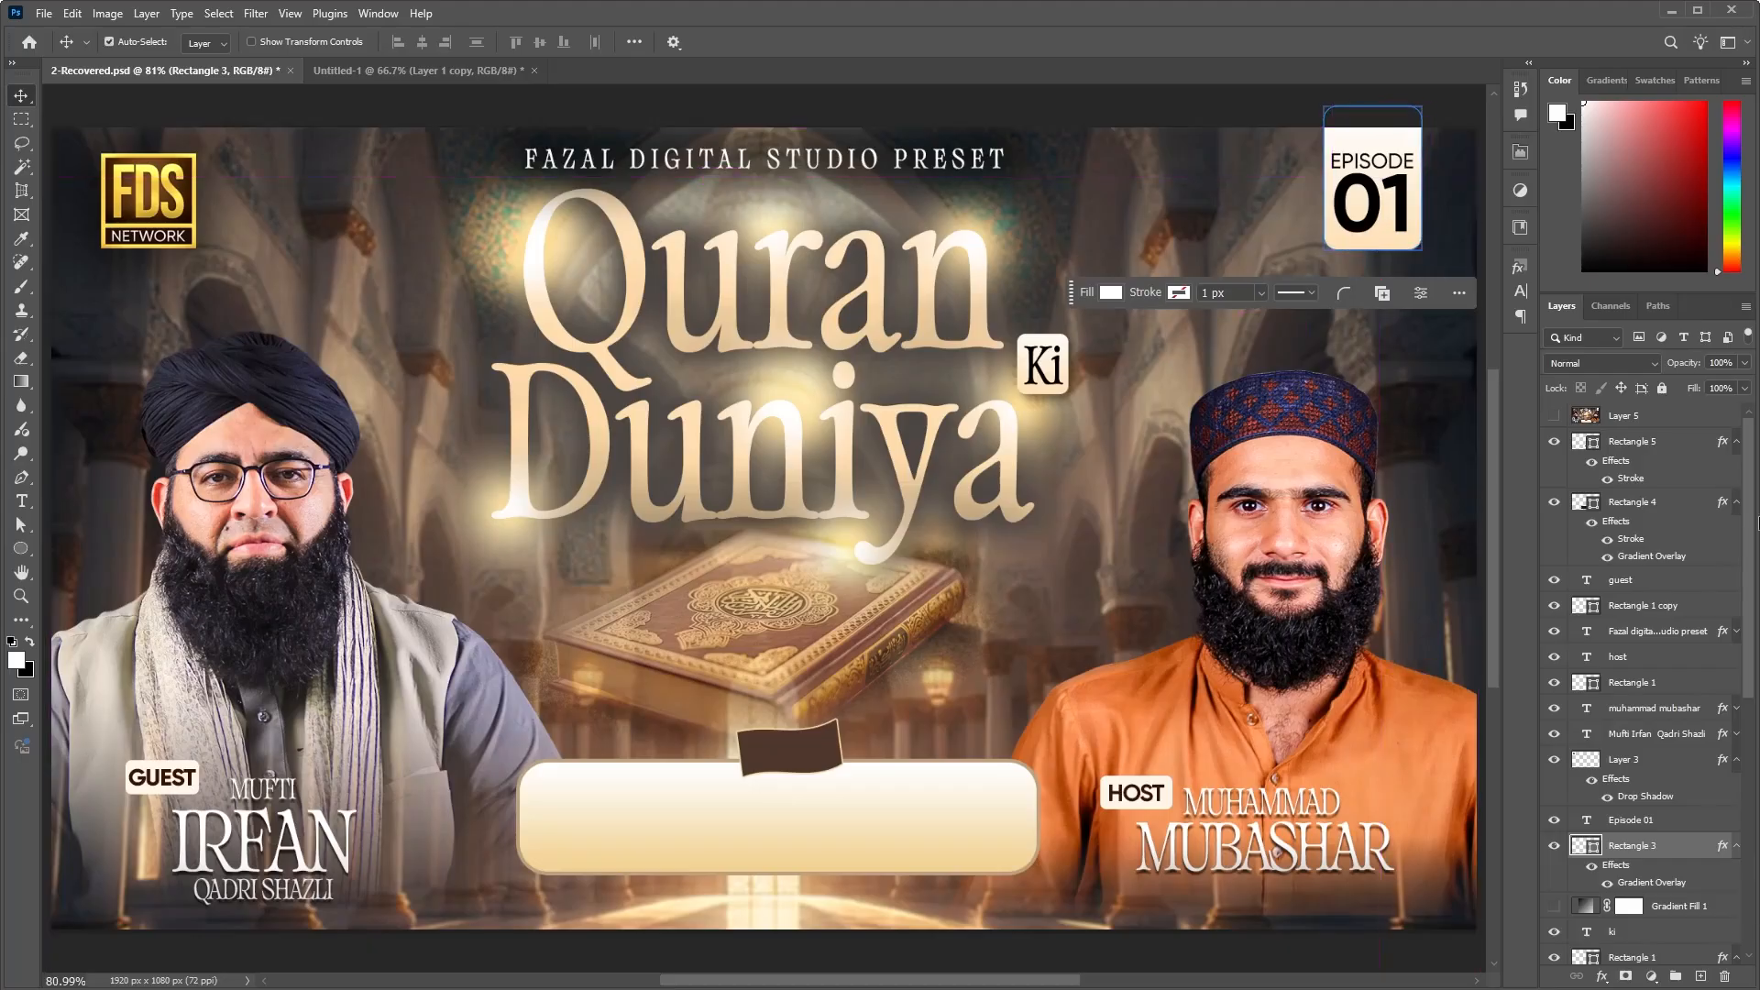
pyautogui.keyDown('shift'); pyautogui.click(1655, 827); pyautogui.keyUp('shift')
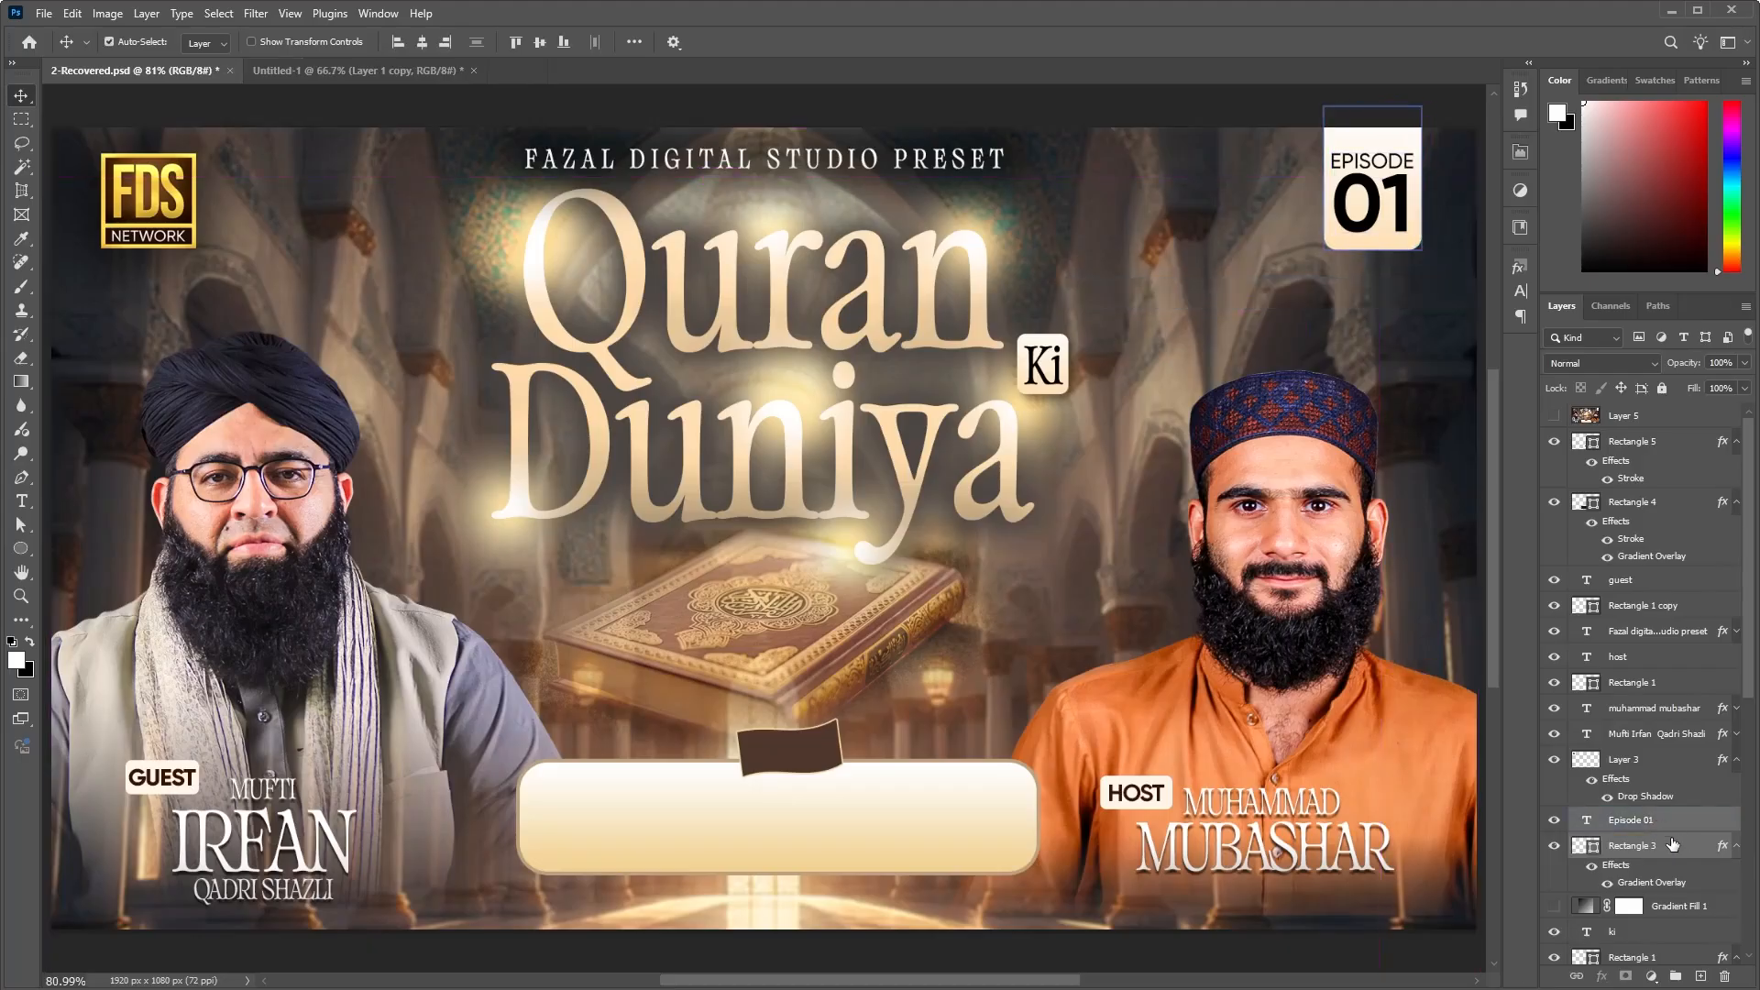
pyautogui.moveTo(1673, 844); pyautogui.dragTo(263, 286)
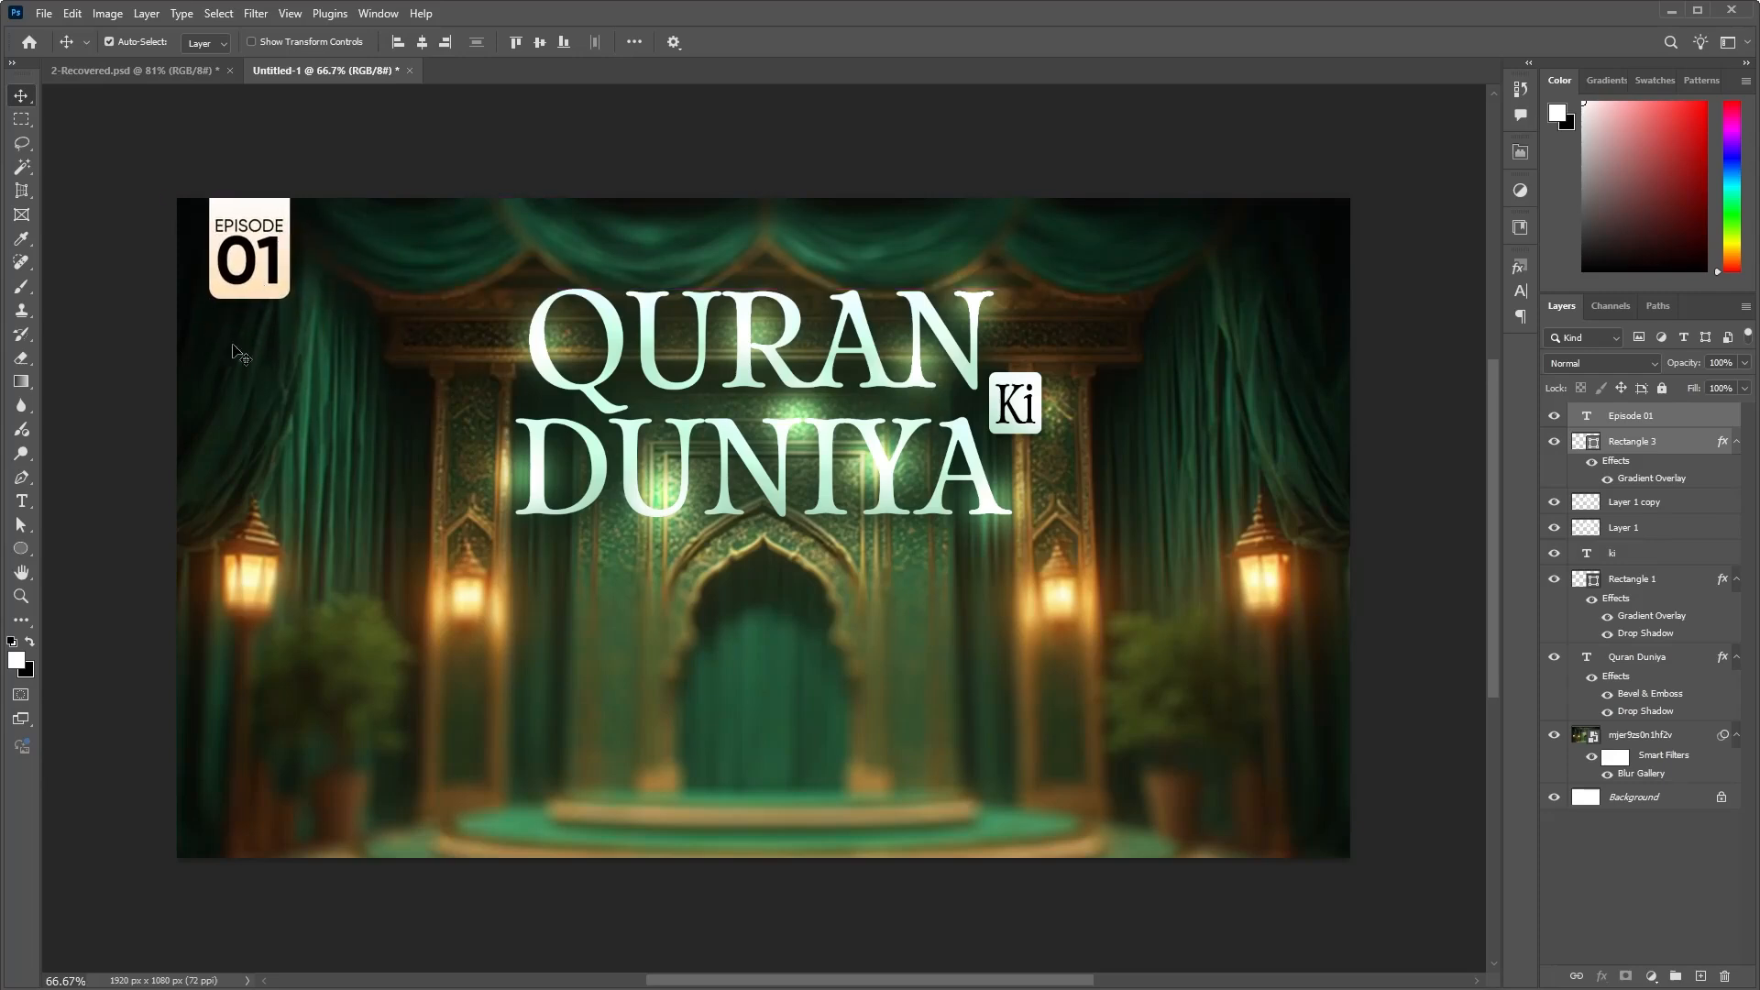
pyautogui.click(98, 431)
pyautogui.click(234, 629)
pyautogui.click(91, 468)
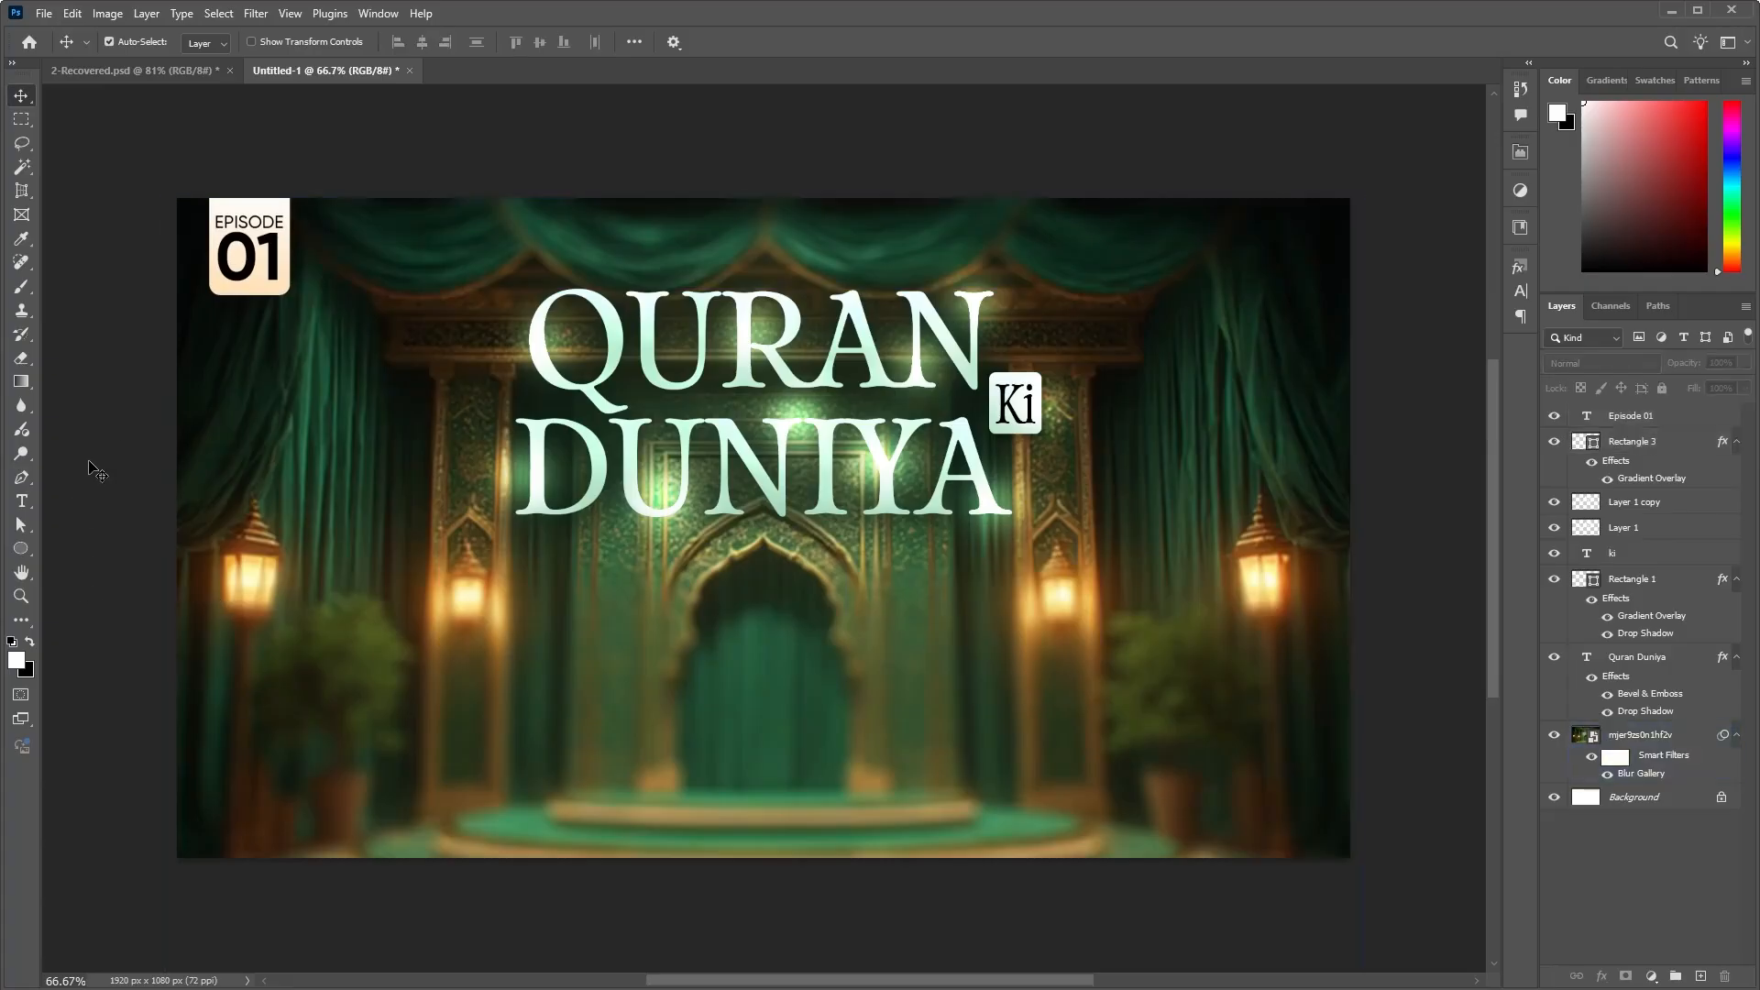
pyautogui.click(237, 299)
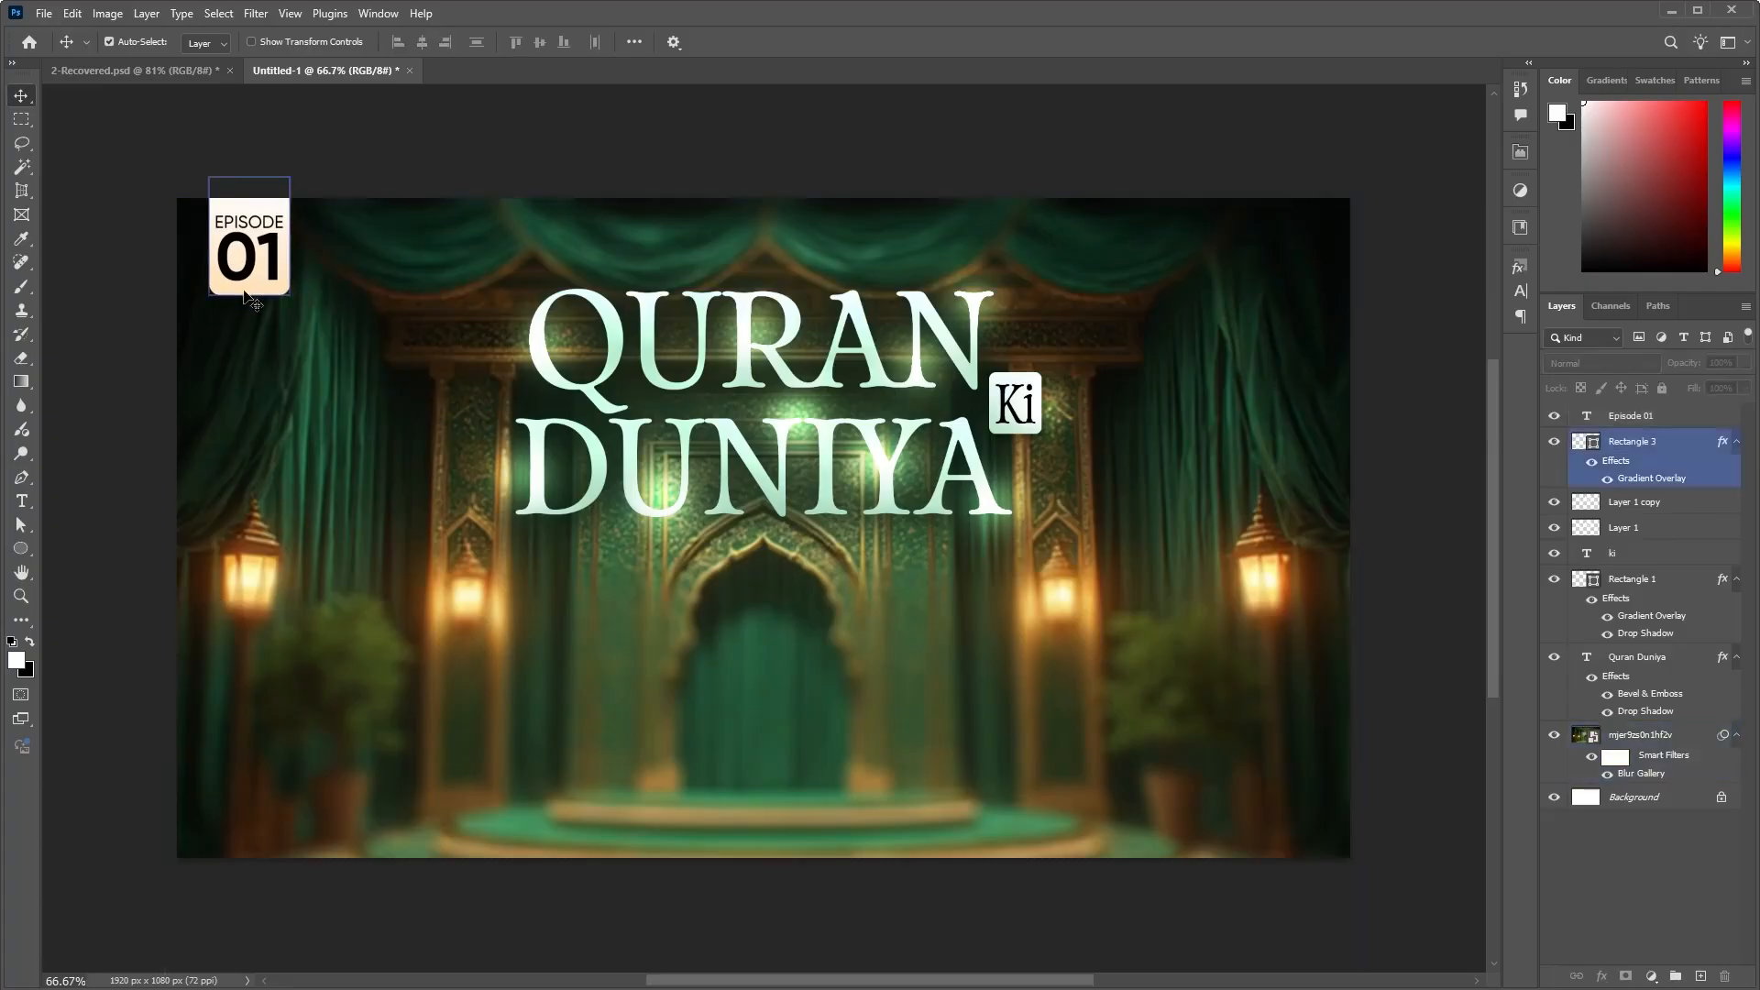
pyautogui.click(151, 321)
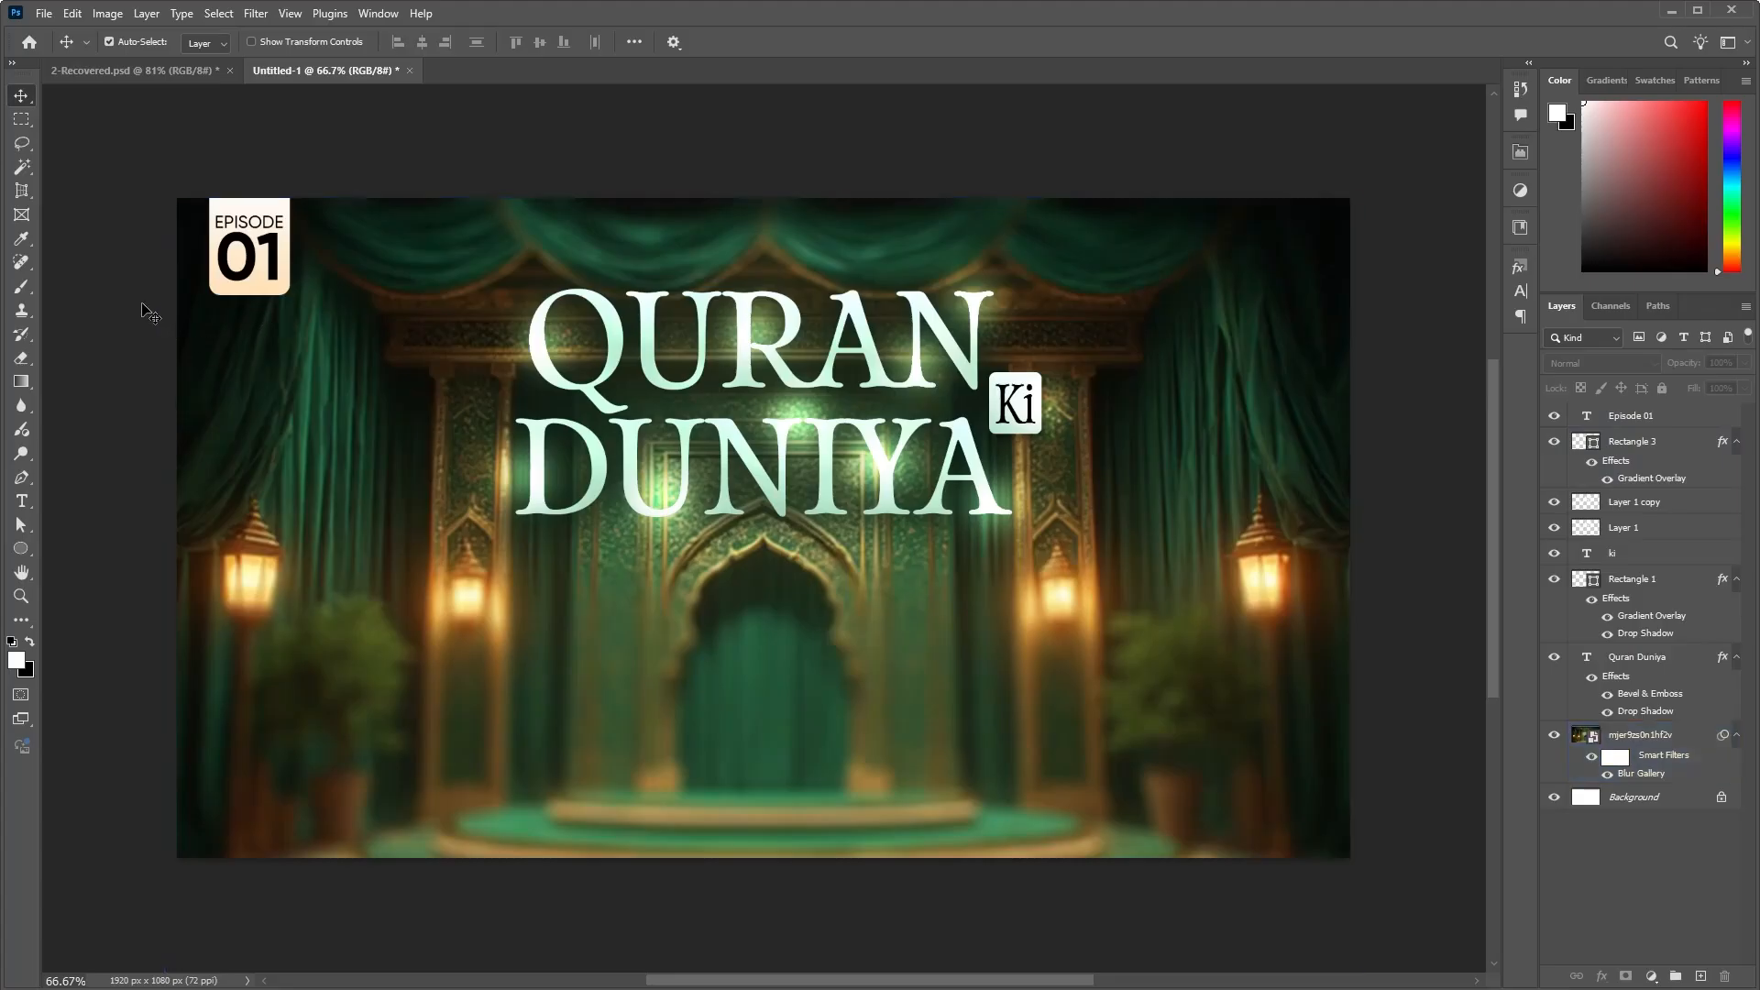
# Step: Set the start colour of the episode badge's gradient overlay to light green b7e9ce, sampled from the title text
pyautogui.click(251, 286)
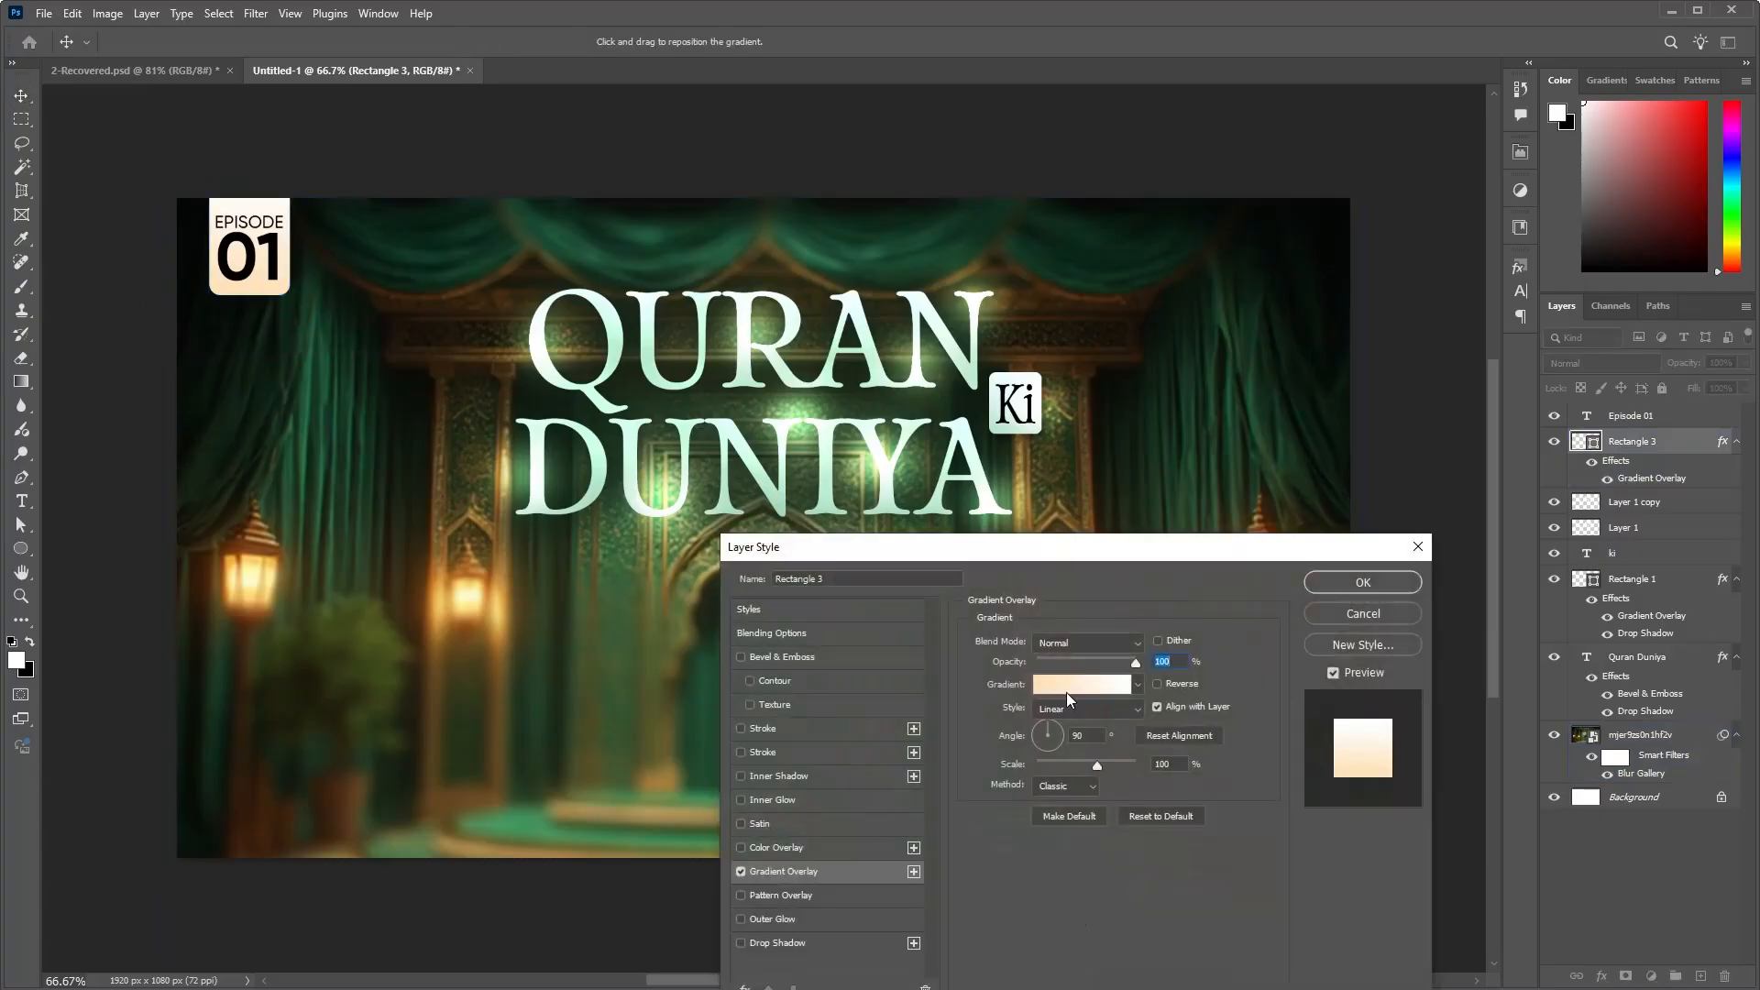
pyautogui.click(1063, 690)
pyautogui.click(1103, 773)
pyautogui.click(1184, 852)
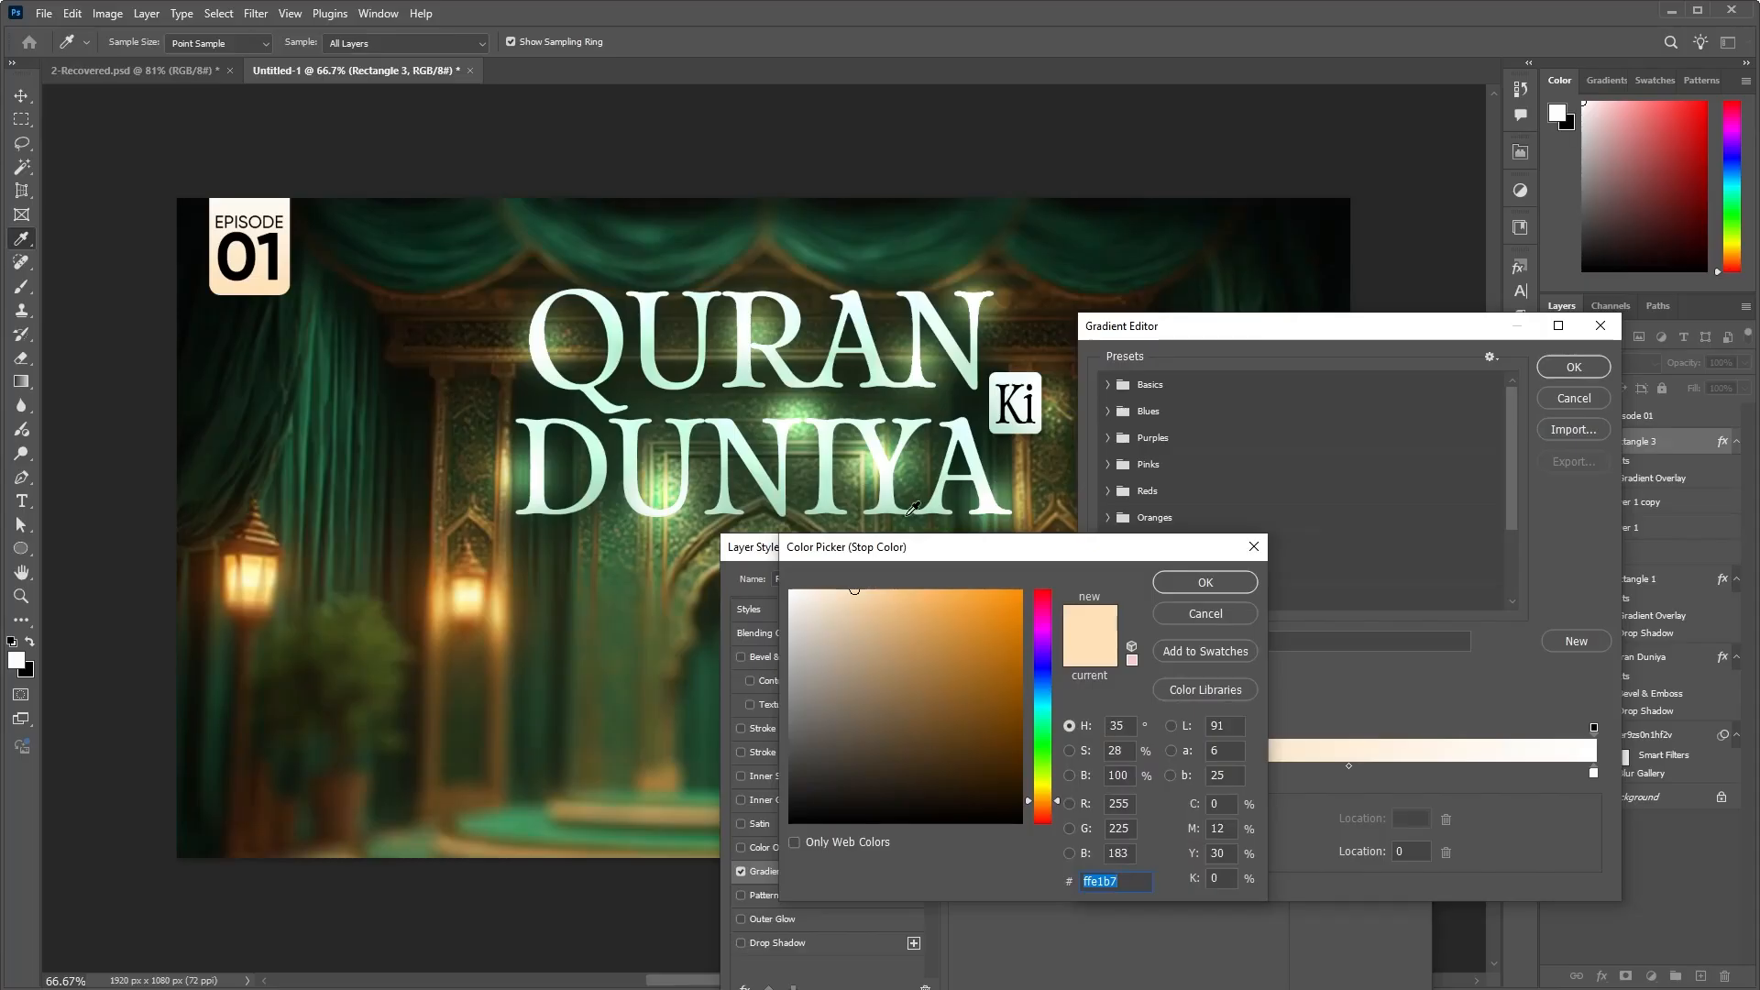
pyautogui.click(939, 507)
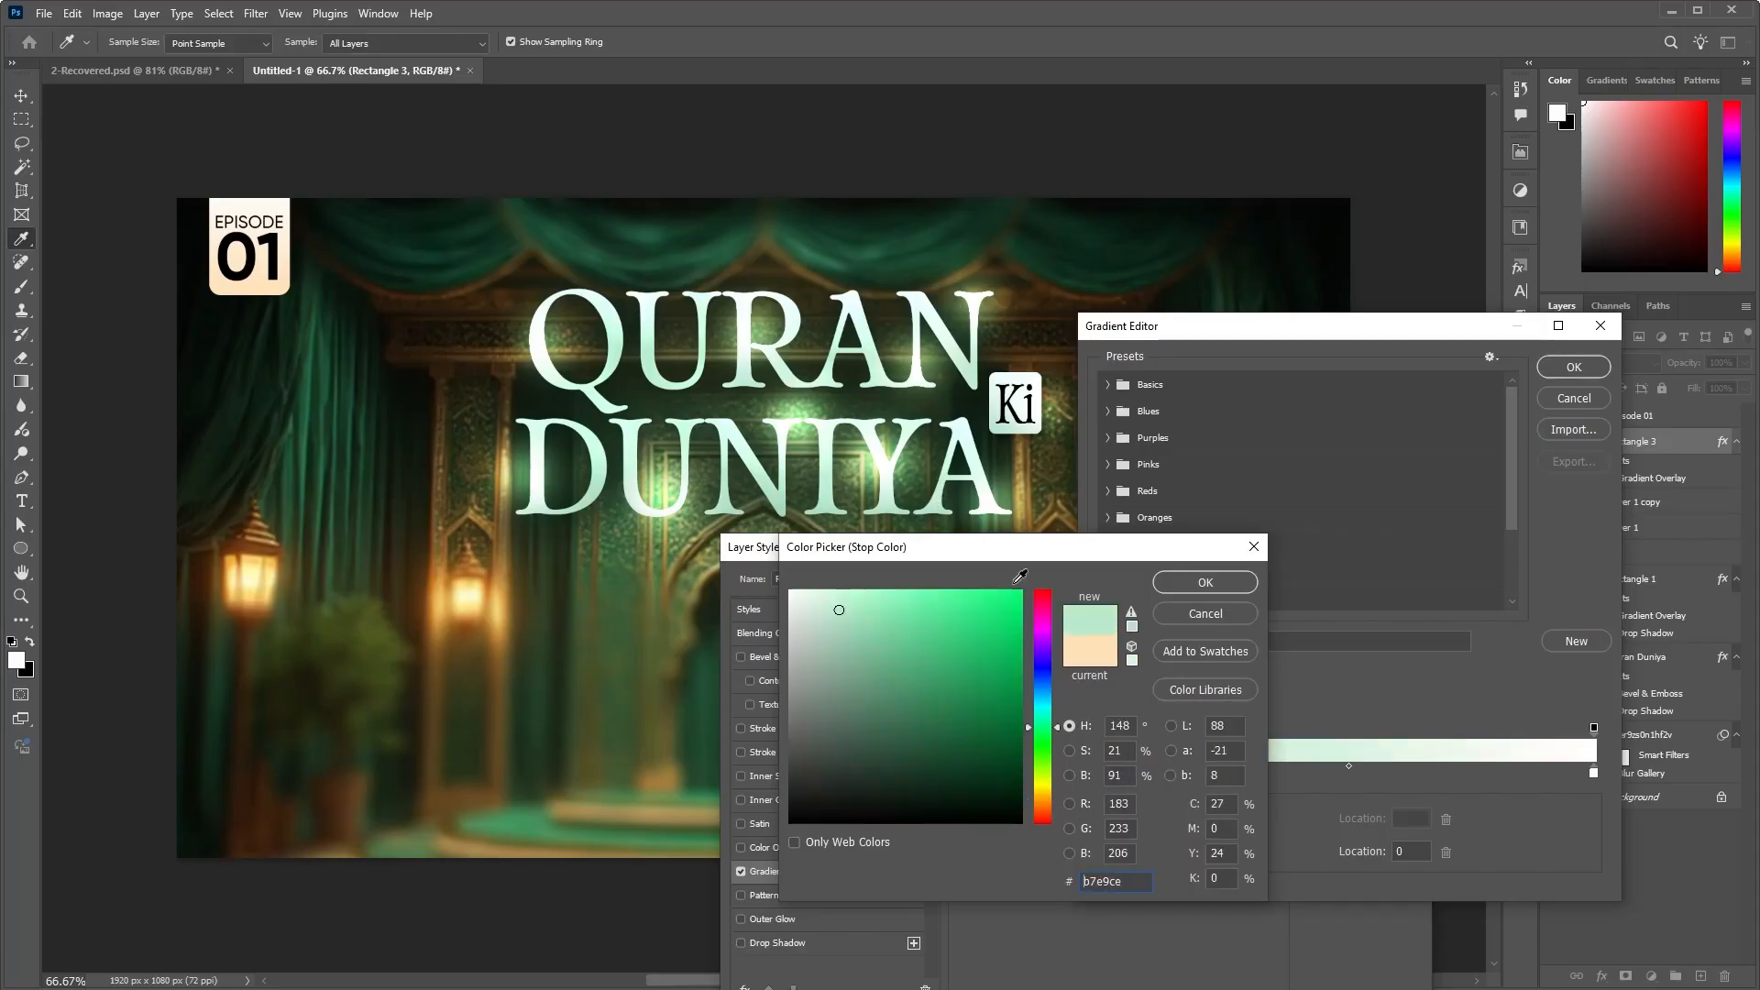
pyautogui.click(1203, 583)
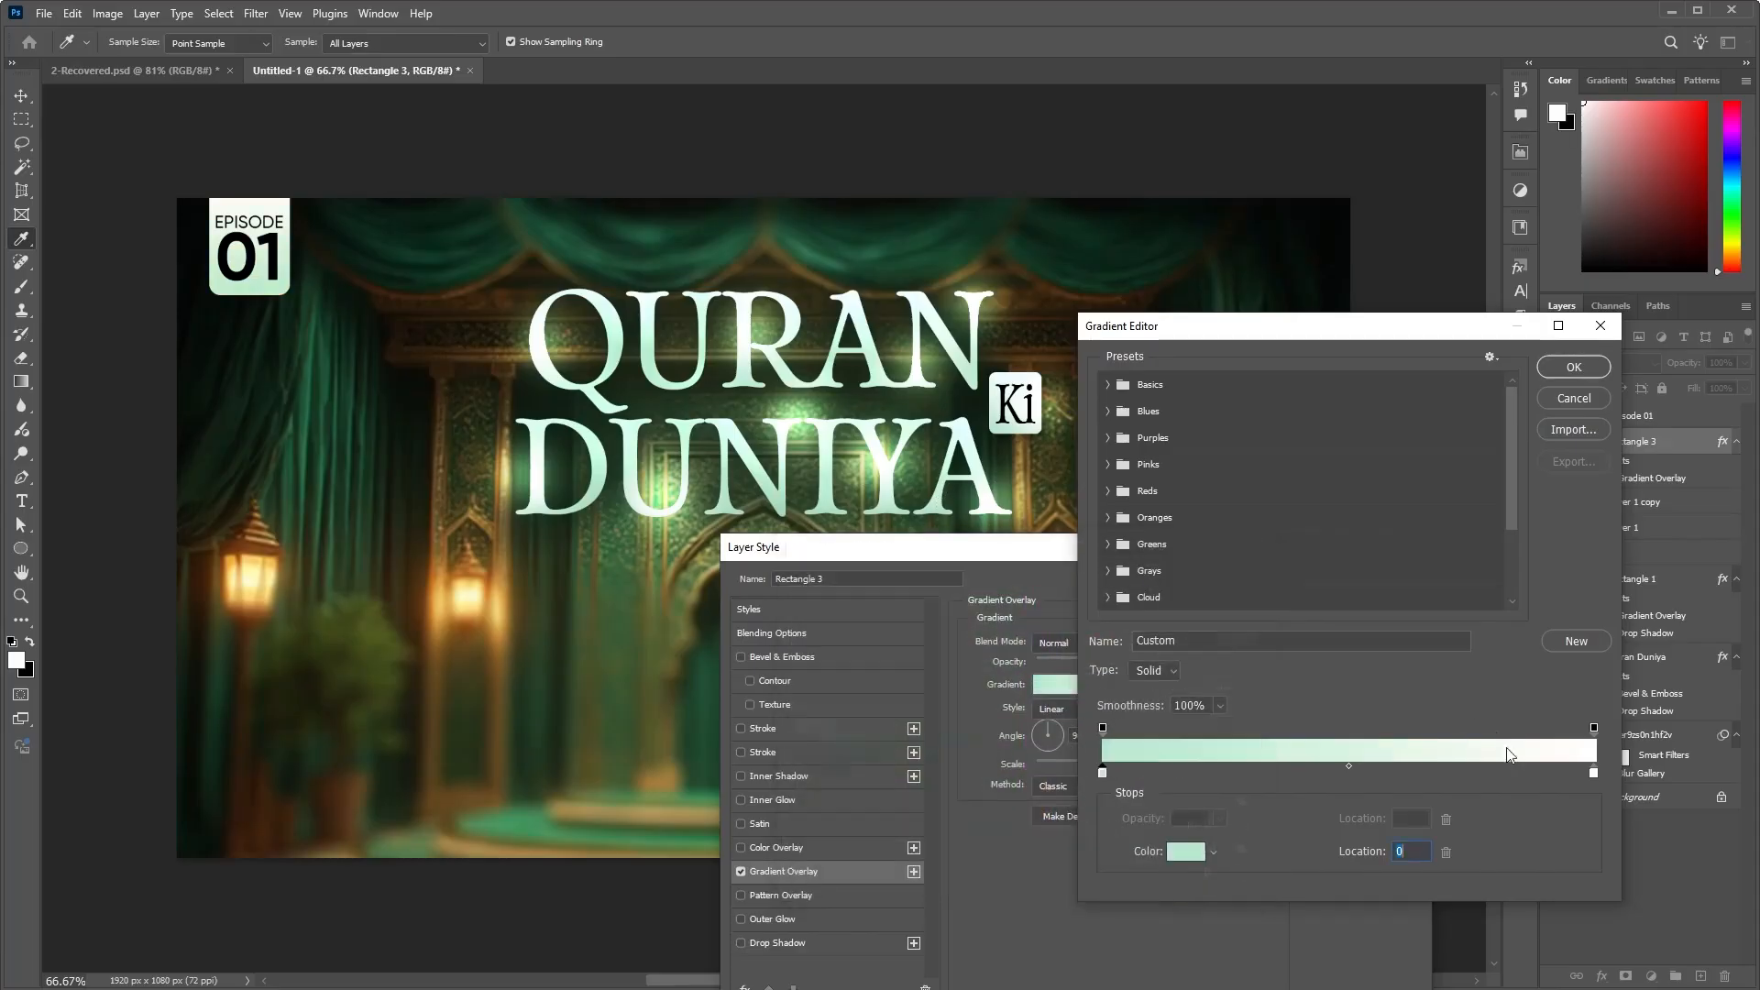
# Step: Set the end colour of the badge's gradient overlay to pale mint e9fff9, sampled from the title, and apply the style
pyautogui.click(1593, 772)
pyautogui.click(1187, 852)
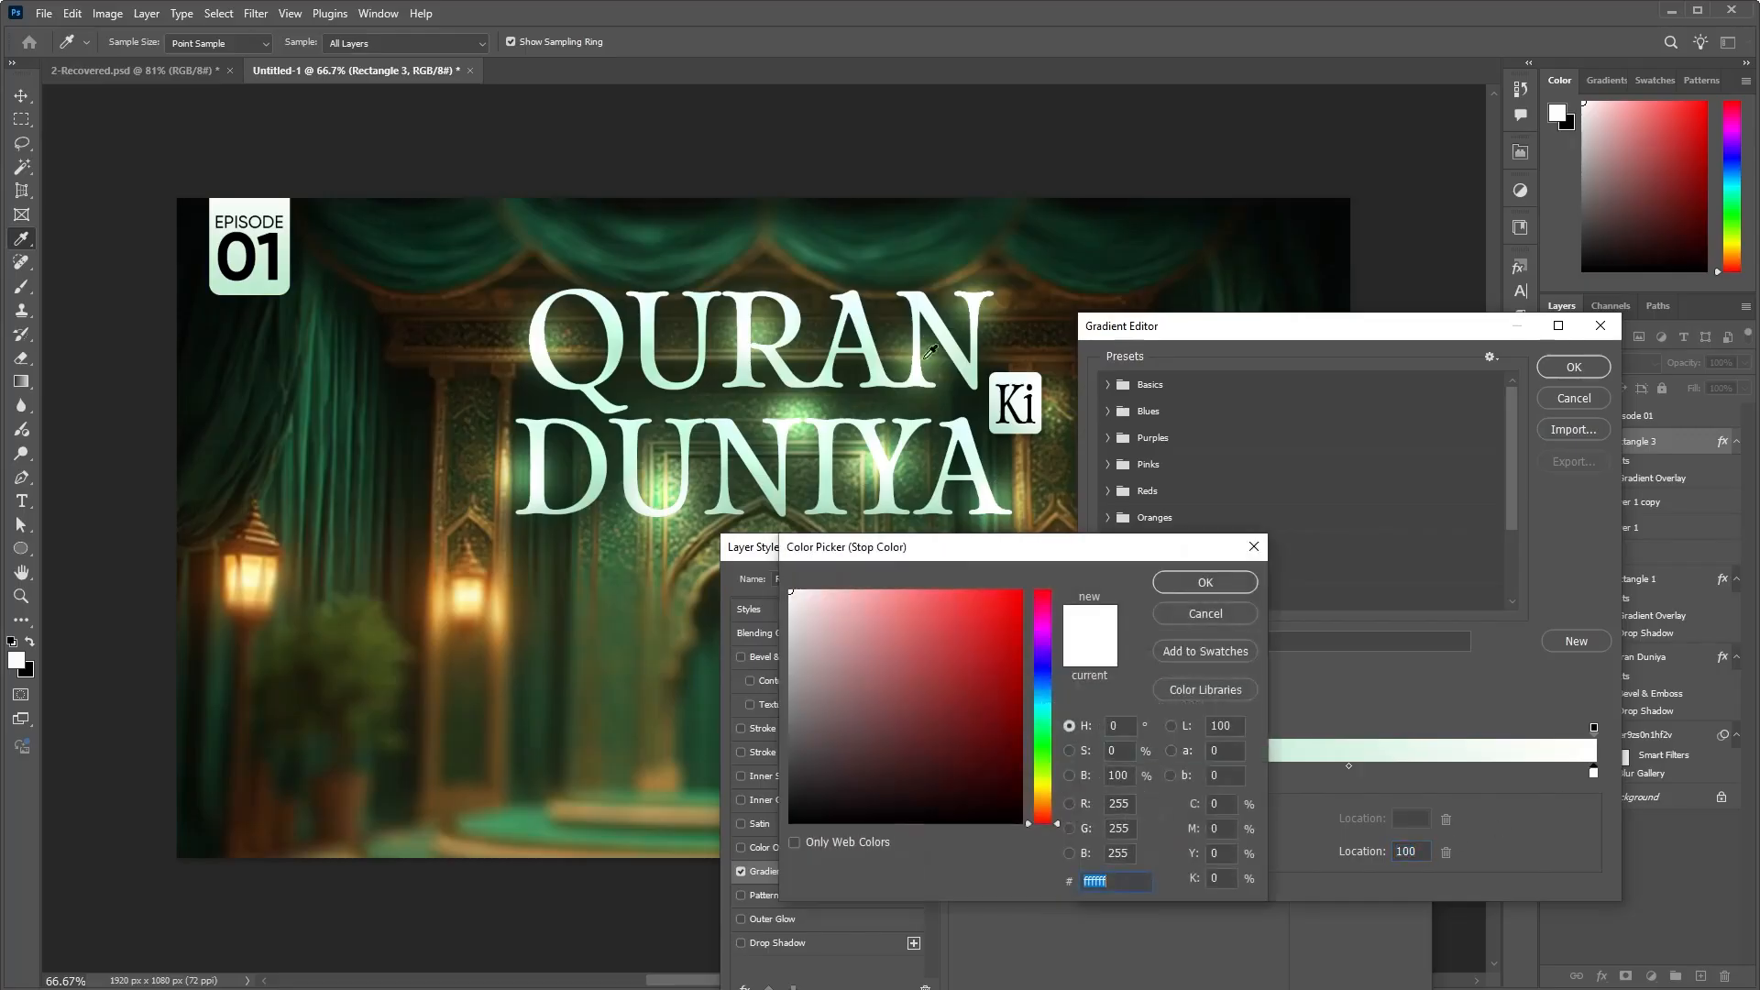
pyautogui.click(947, 316)
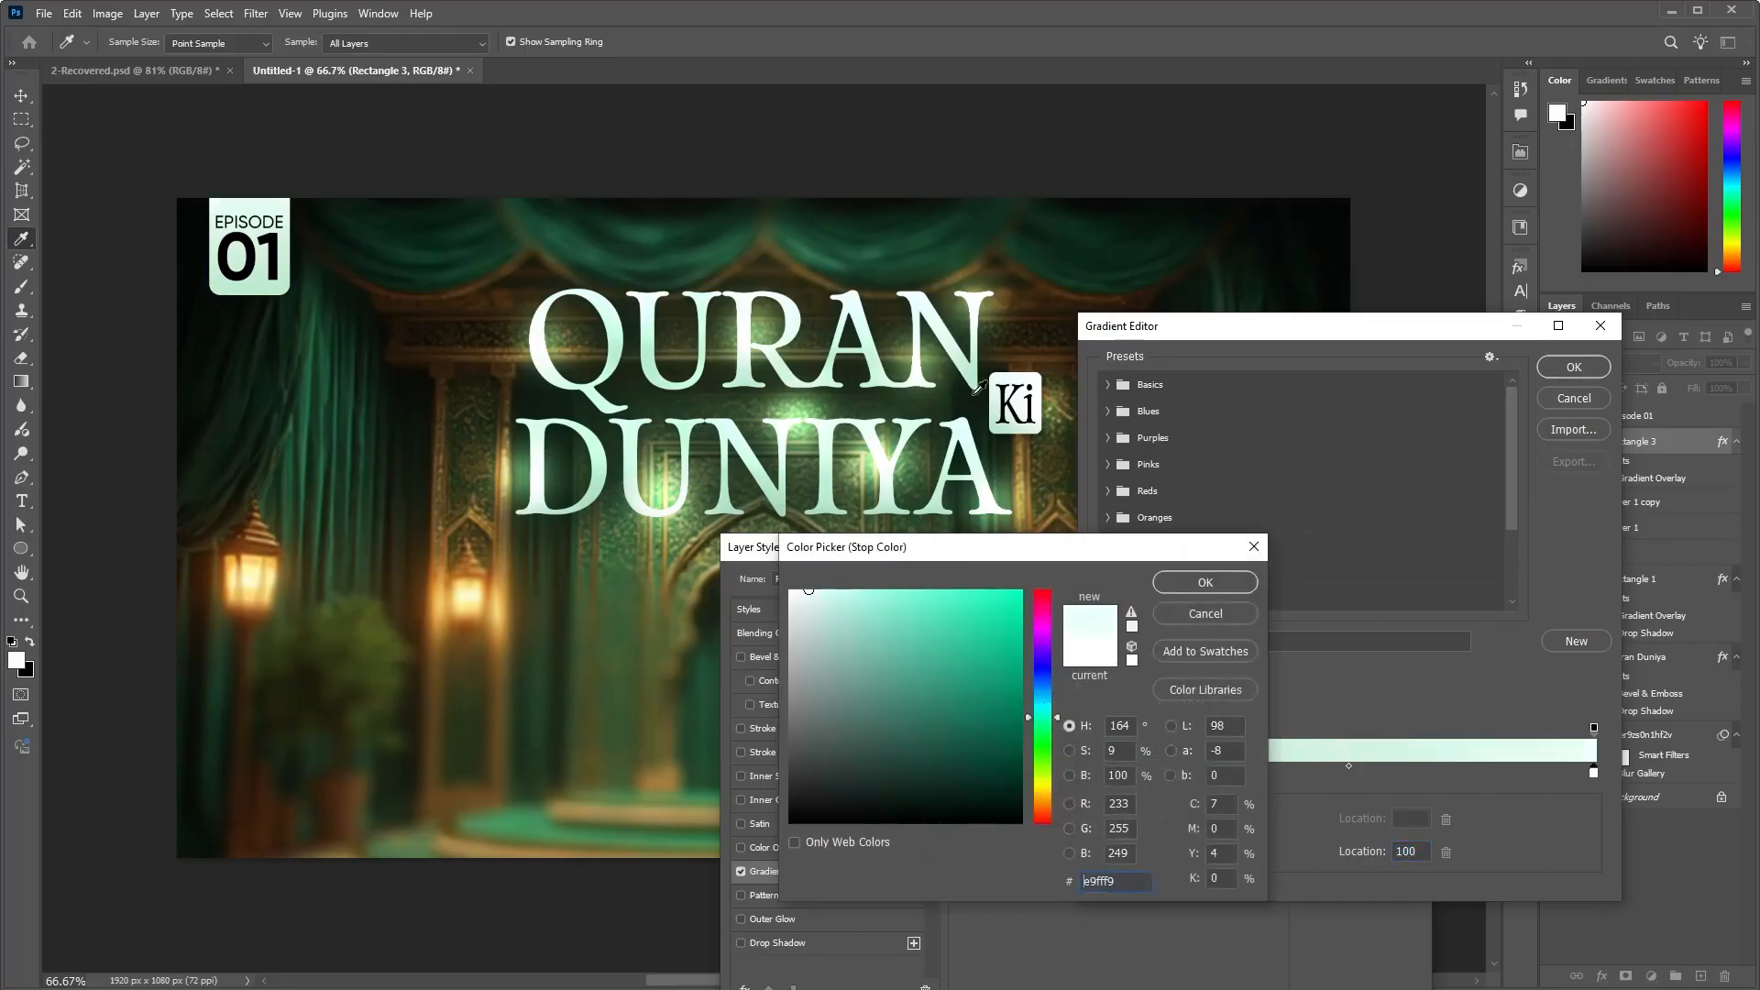
pyautogui.click(1194, 586)
pyautogui.click(1574, 371)
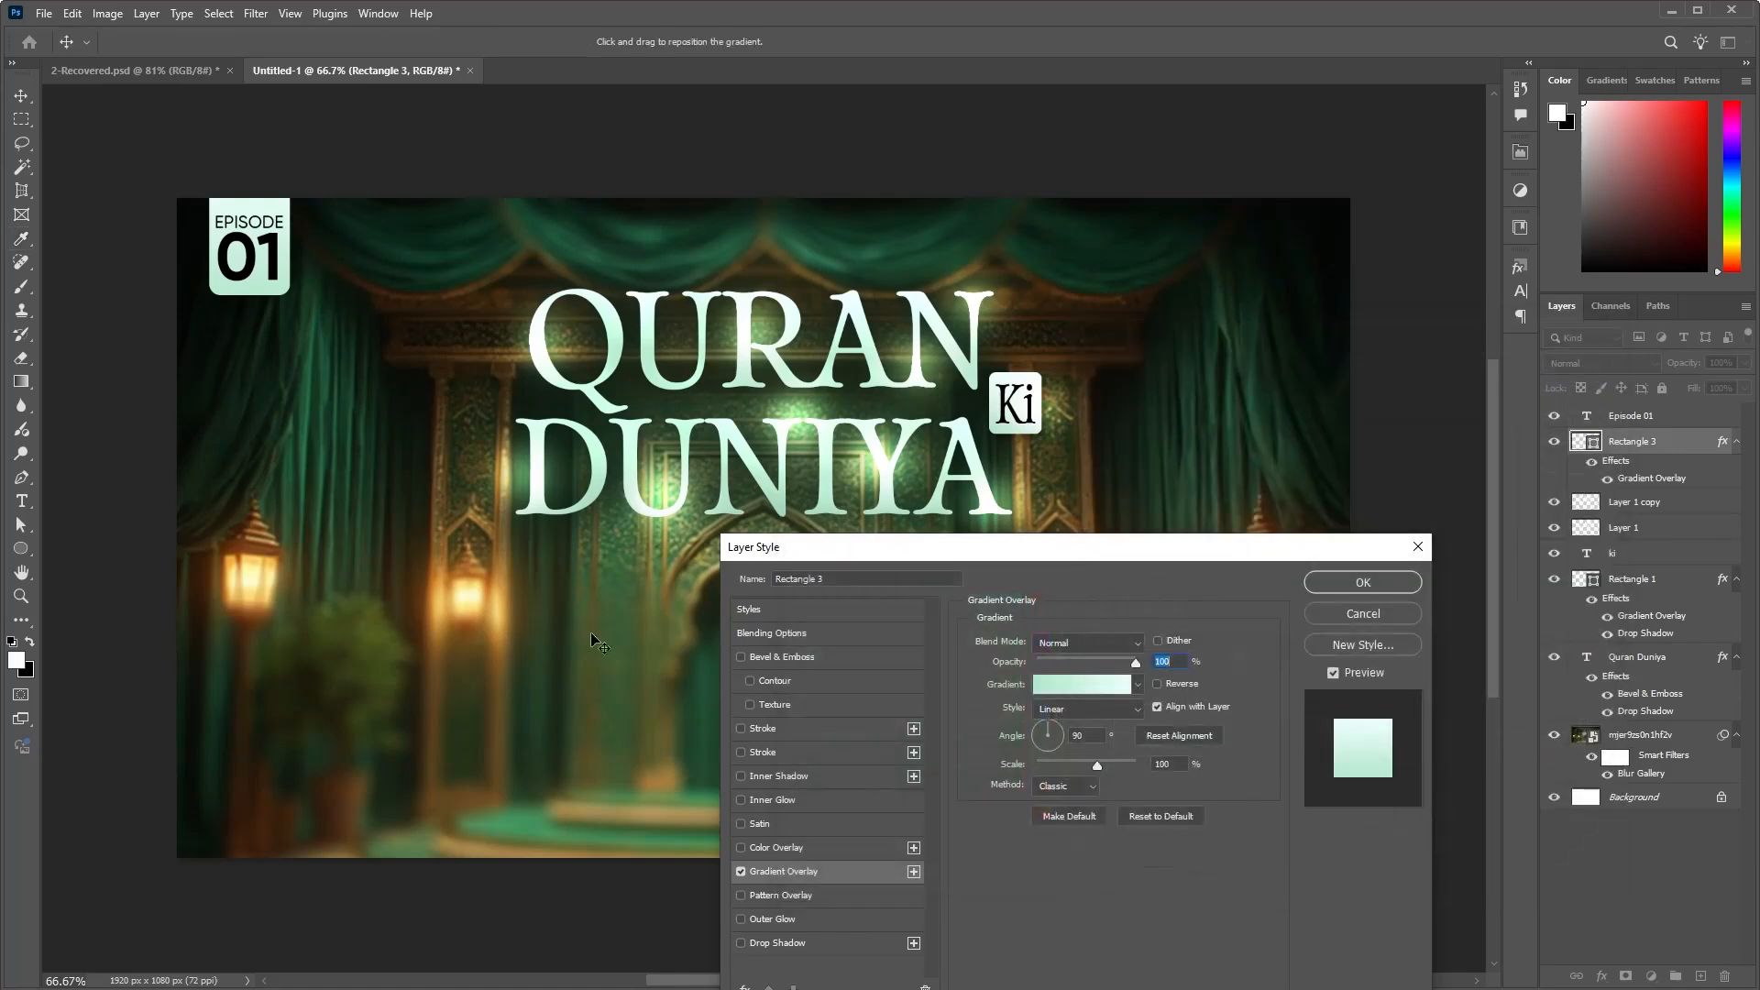
pyautogui.click(1348, 579)
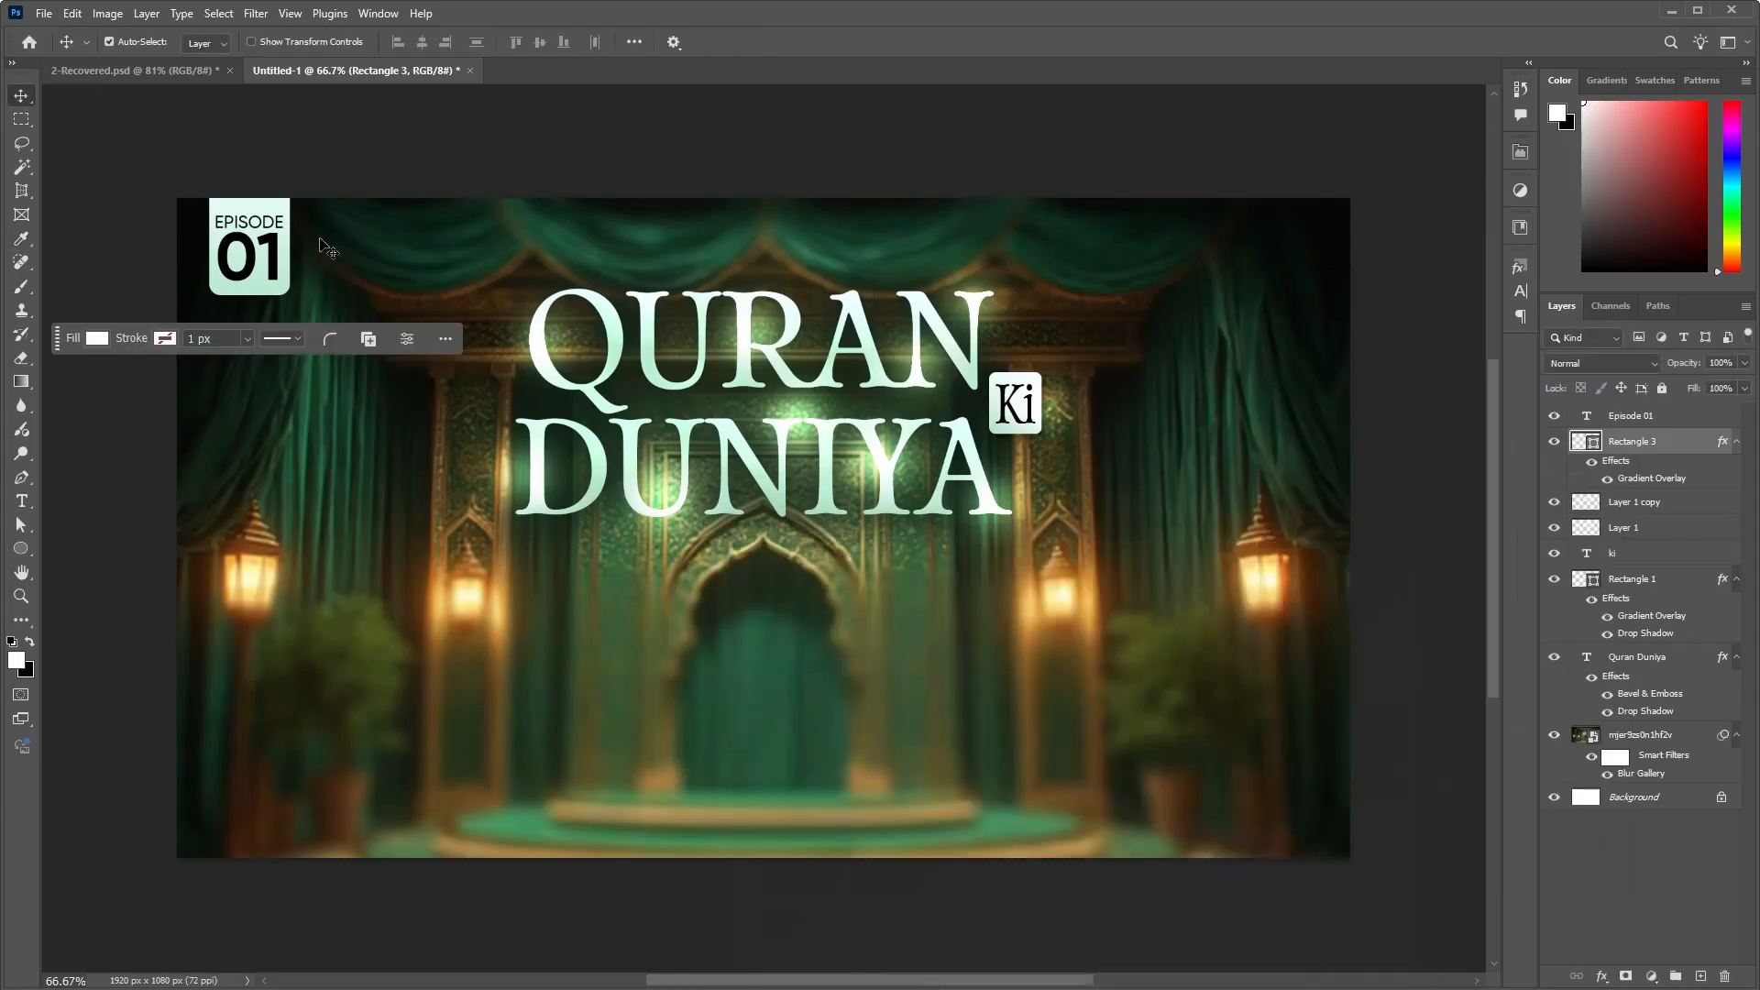
# Step: Add a layer mask to the episode badge rectangle and fade its lower edge with a vertical gradient
pyautogui.click(253, 275)
pyautogui.click(1628, 979)
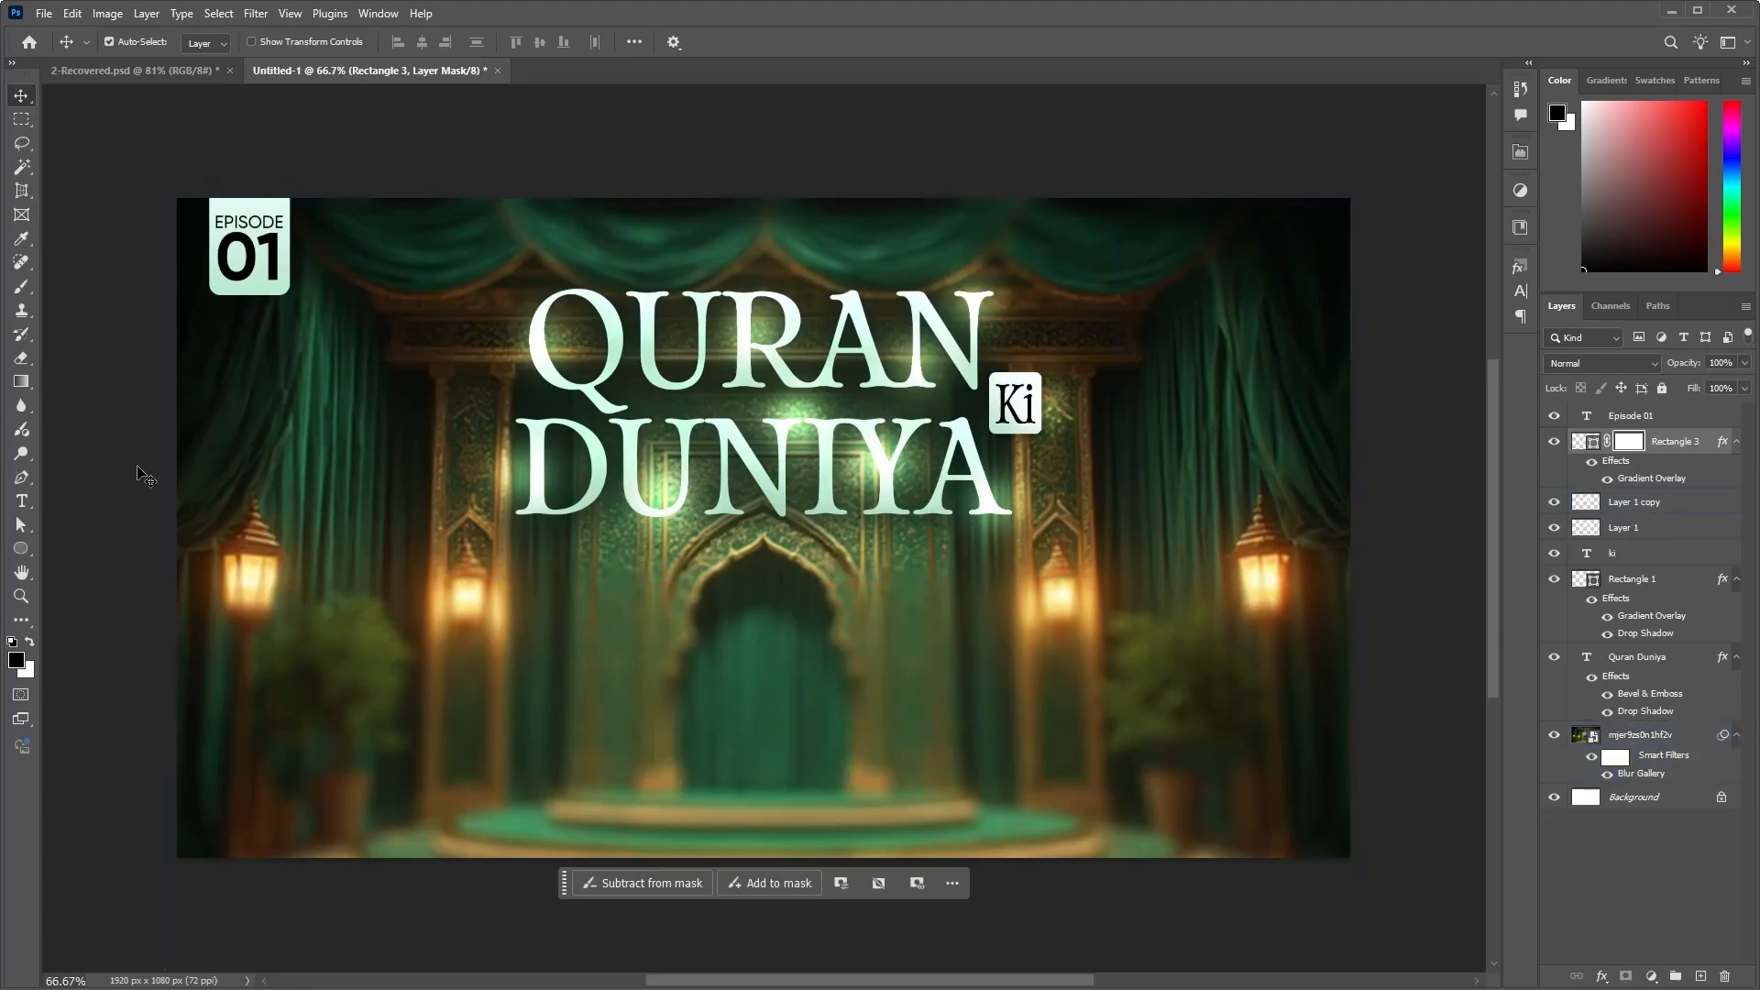
pyautogui.press('g')
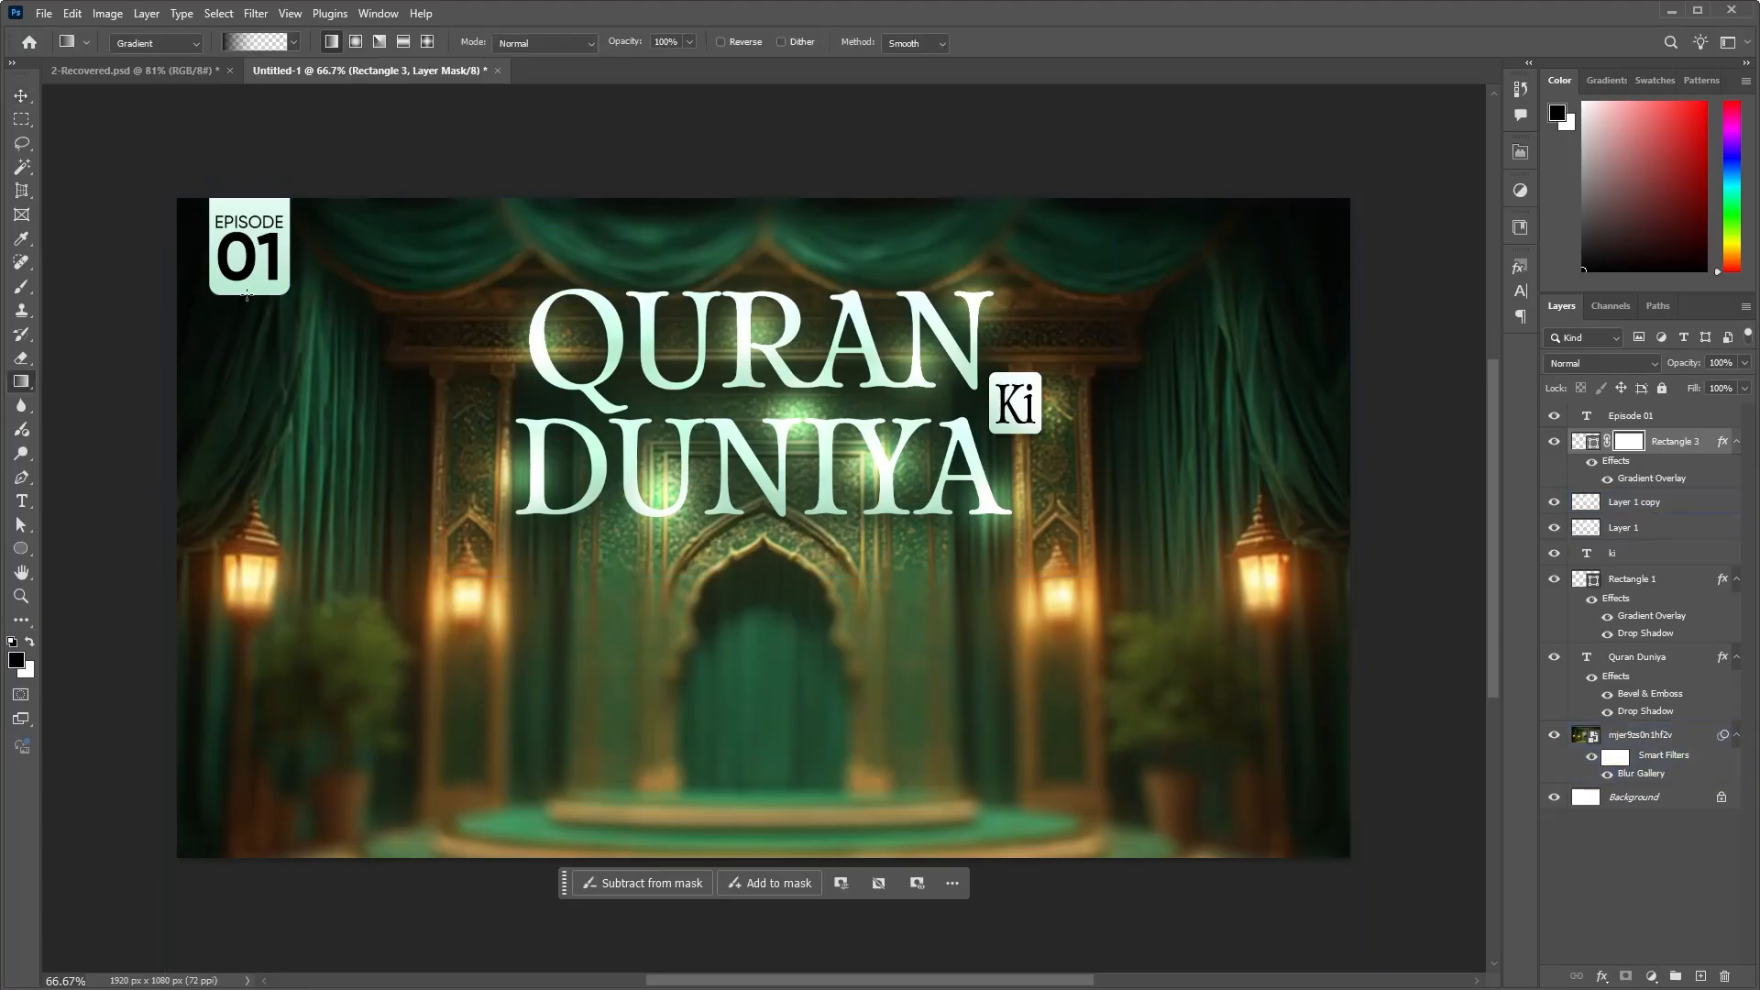
pyautogui.moveTo(247, 288); pyautogui.dragTo(255, 198)
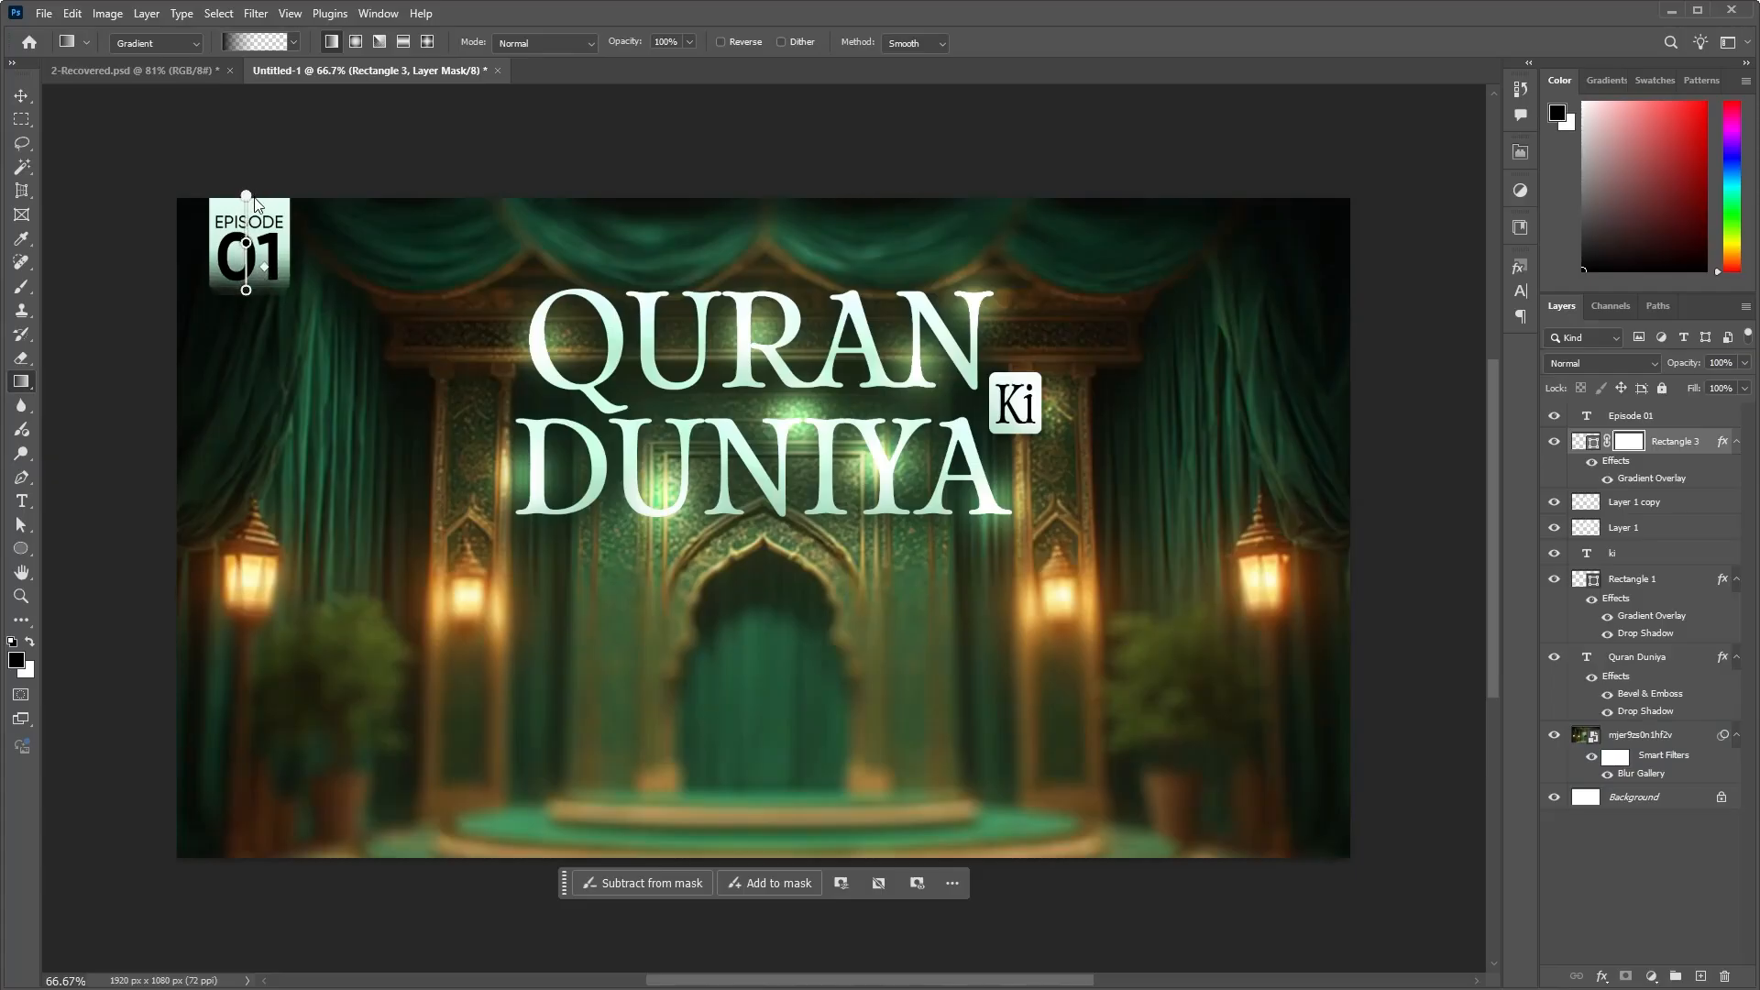
pyautogui.click(21, 95)
# Step: Disable the layer mask on the episode badge rectangle and deselect the layer
pyautogui.click(1639, 507)
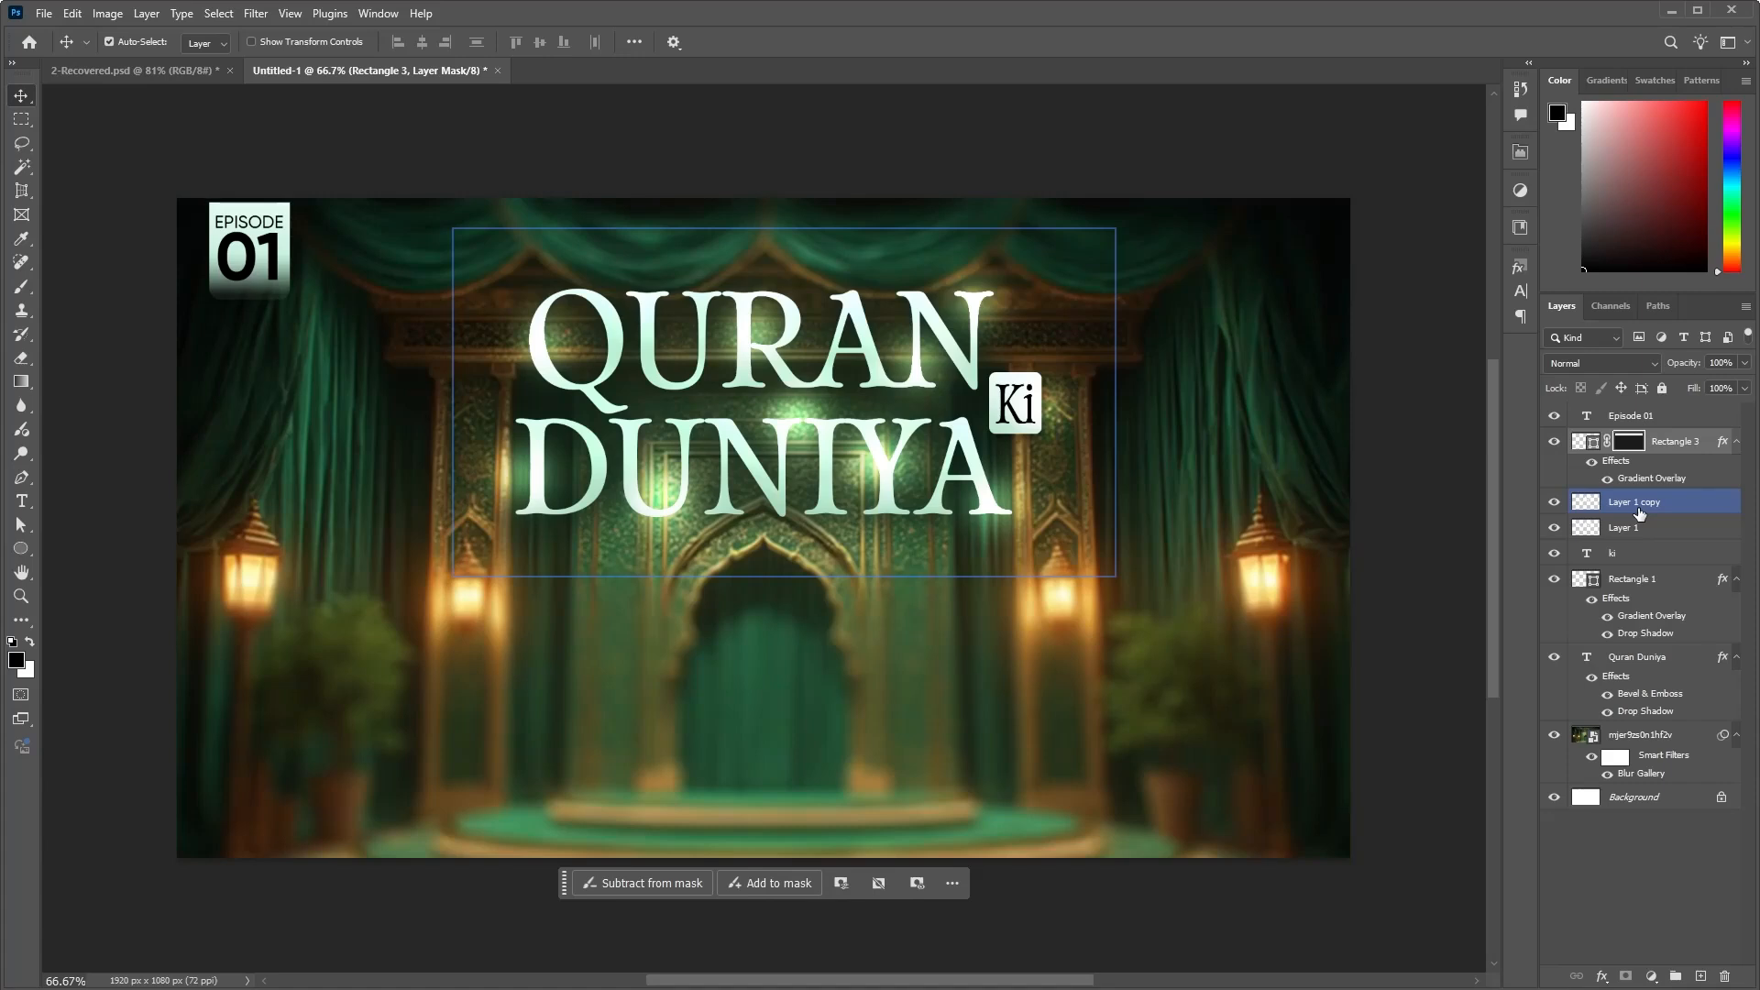
pyautogui.click(1631, 442)
pyautogui.keyDown('shift'); pyautogui.click(1629, 443); pyautogui.keyUp('shift')
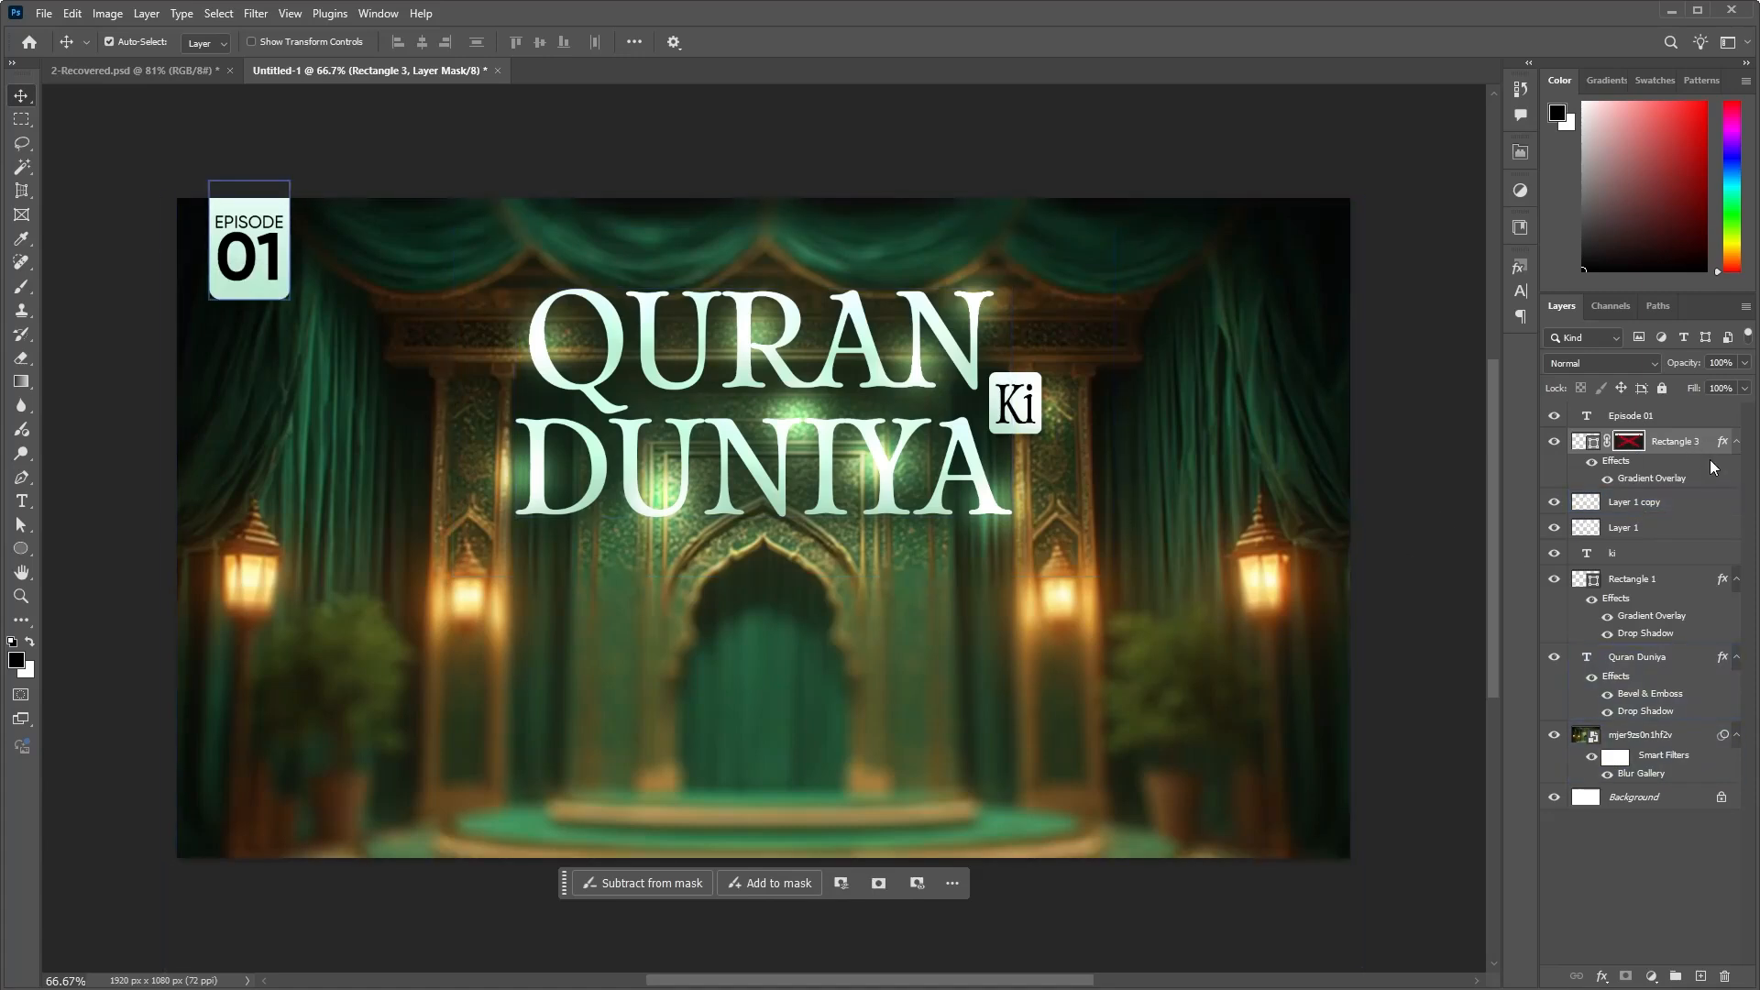
pyautogui.click(174, 347)
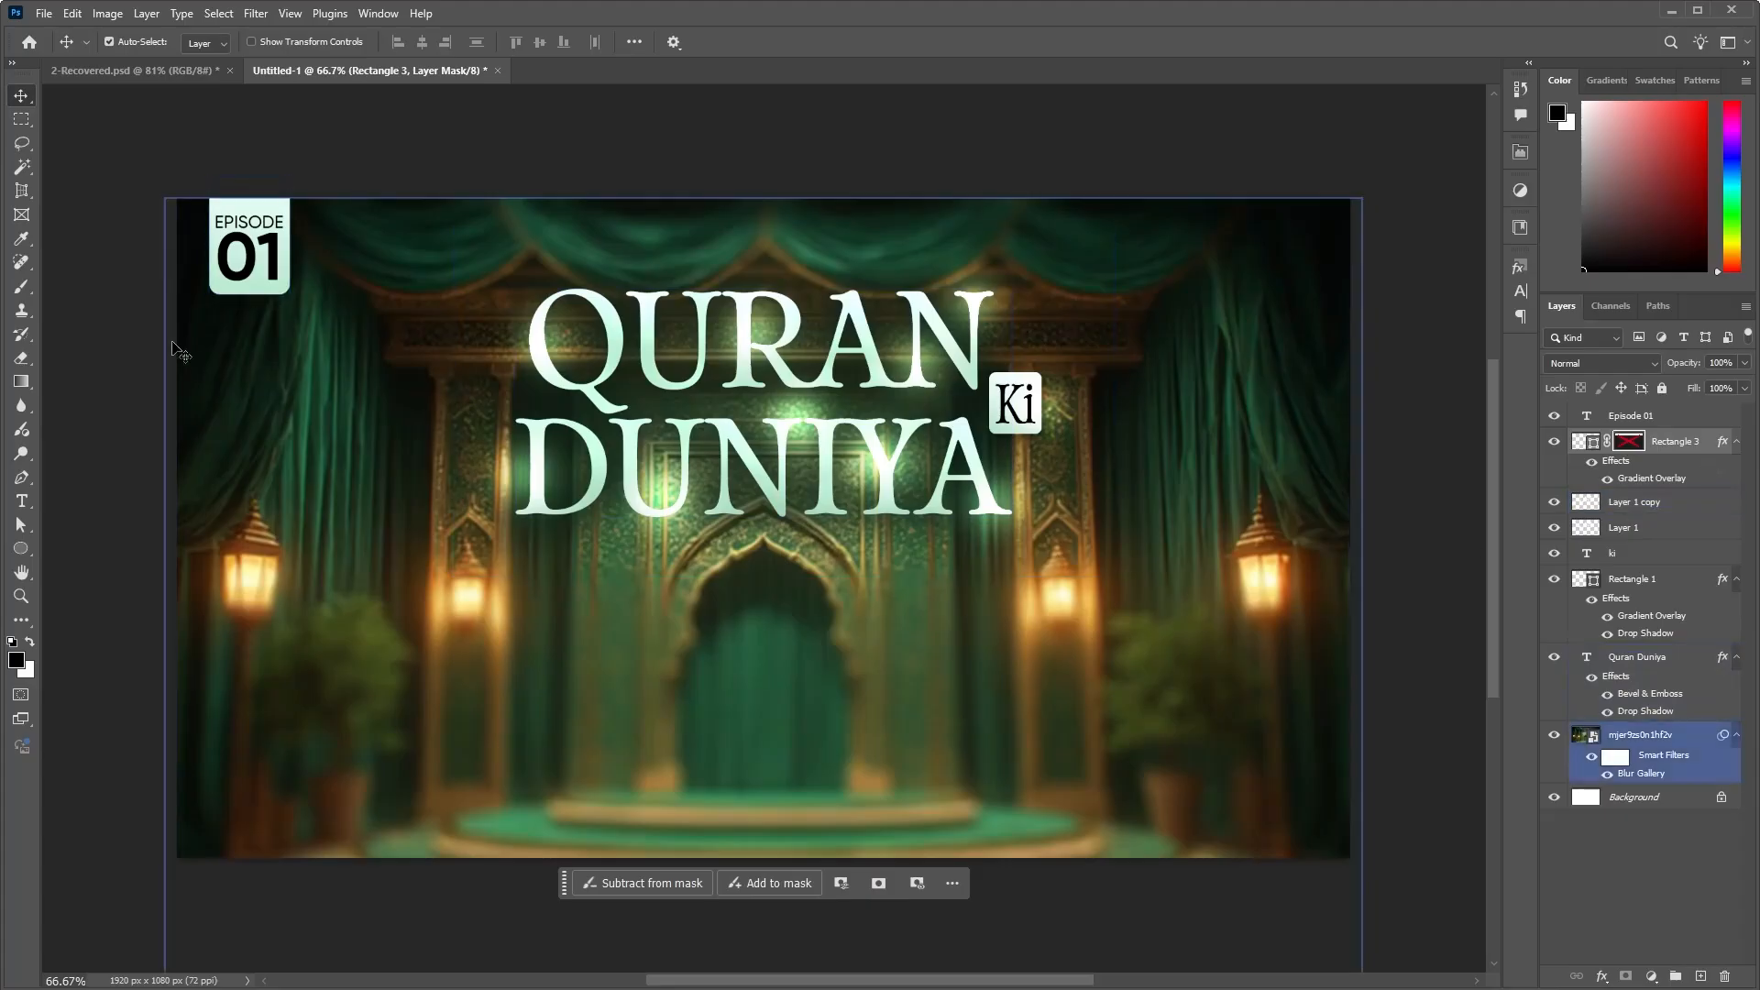
pyautogui.click(89, 128)
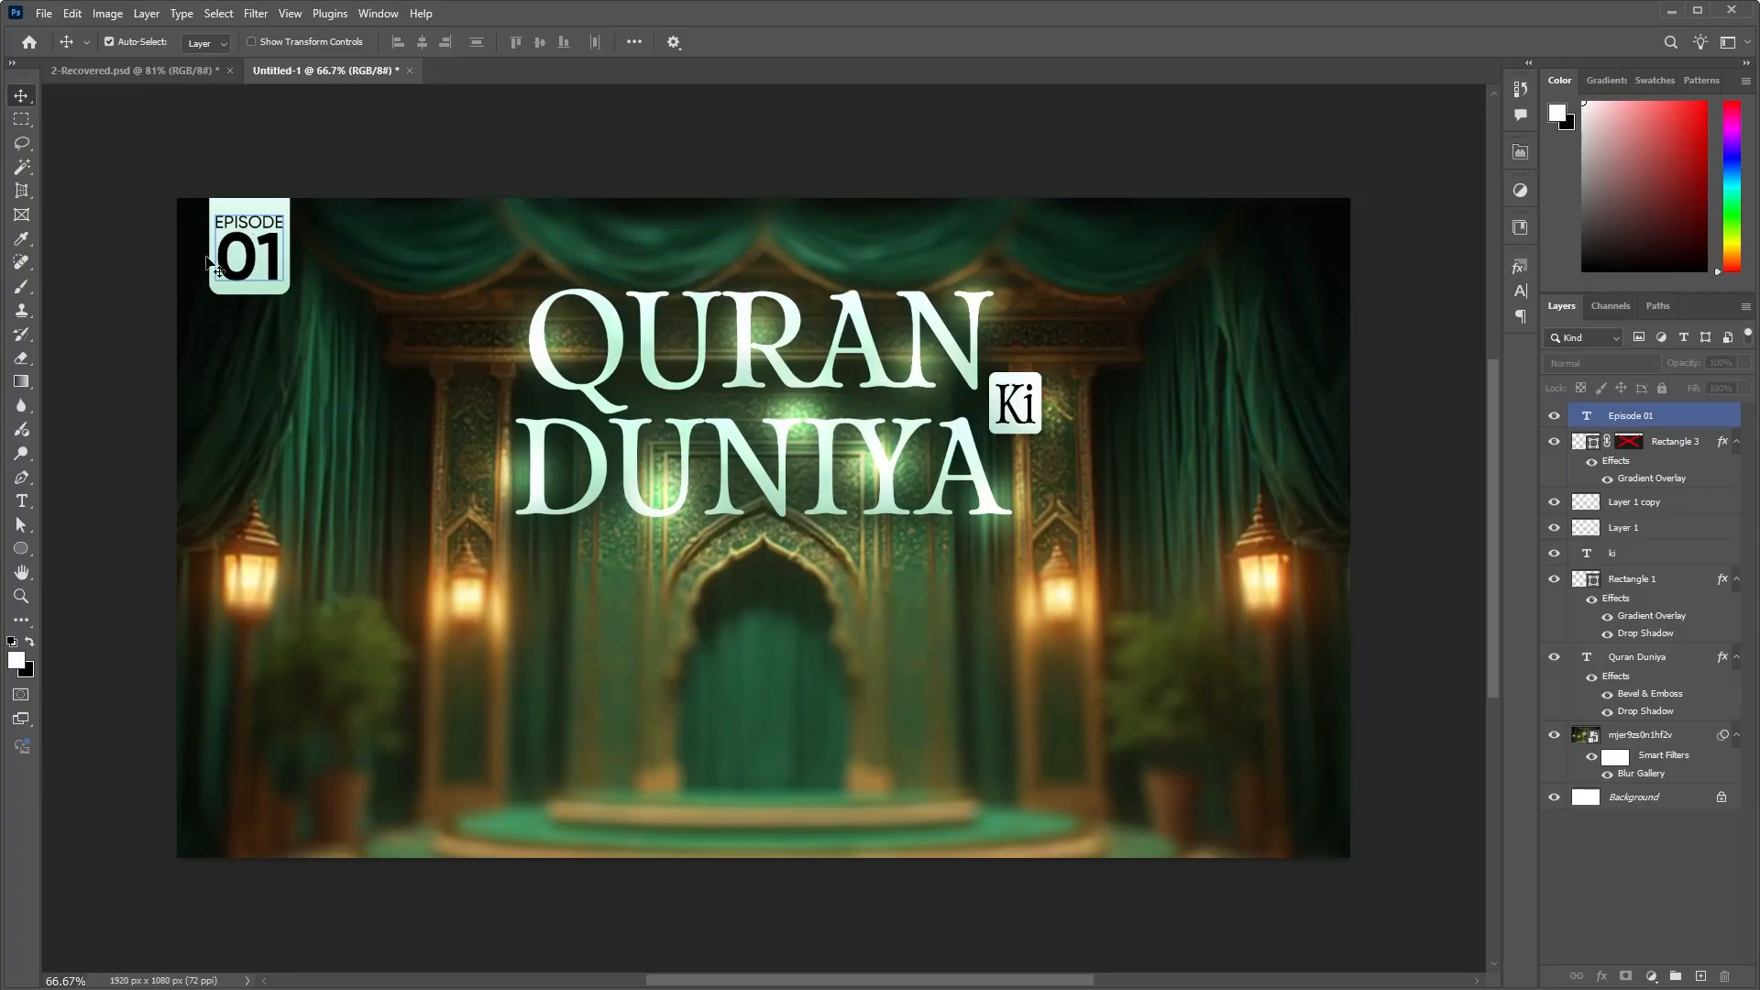
pyautogui.click(251, 304)
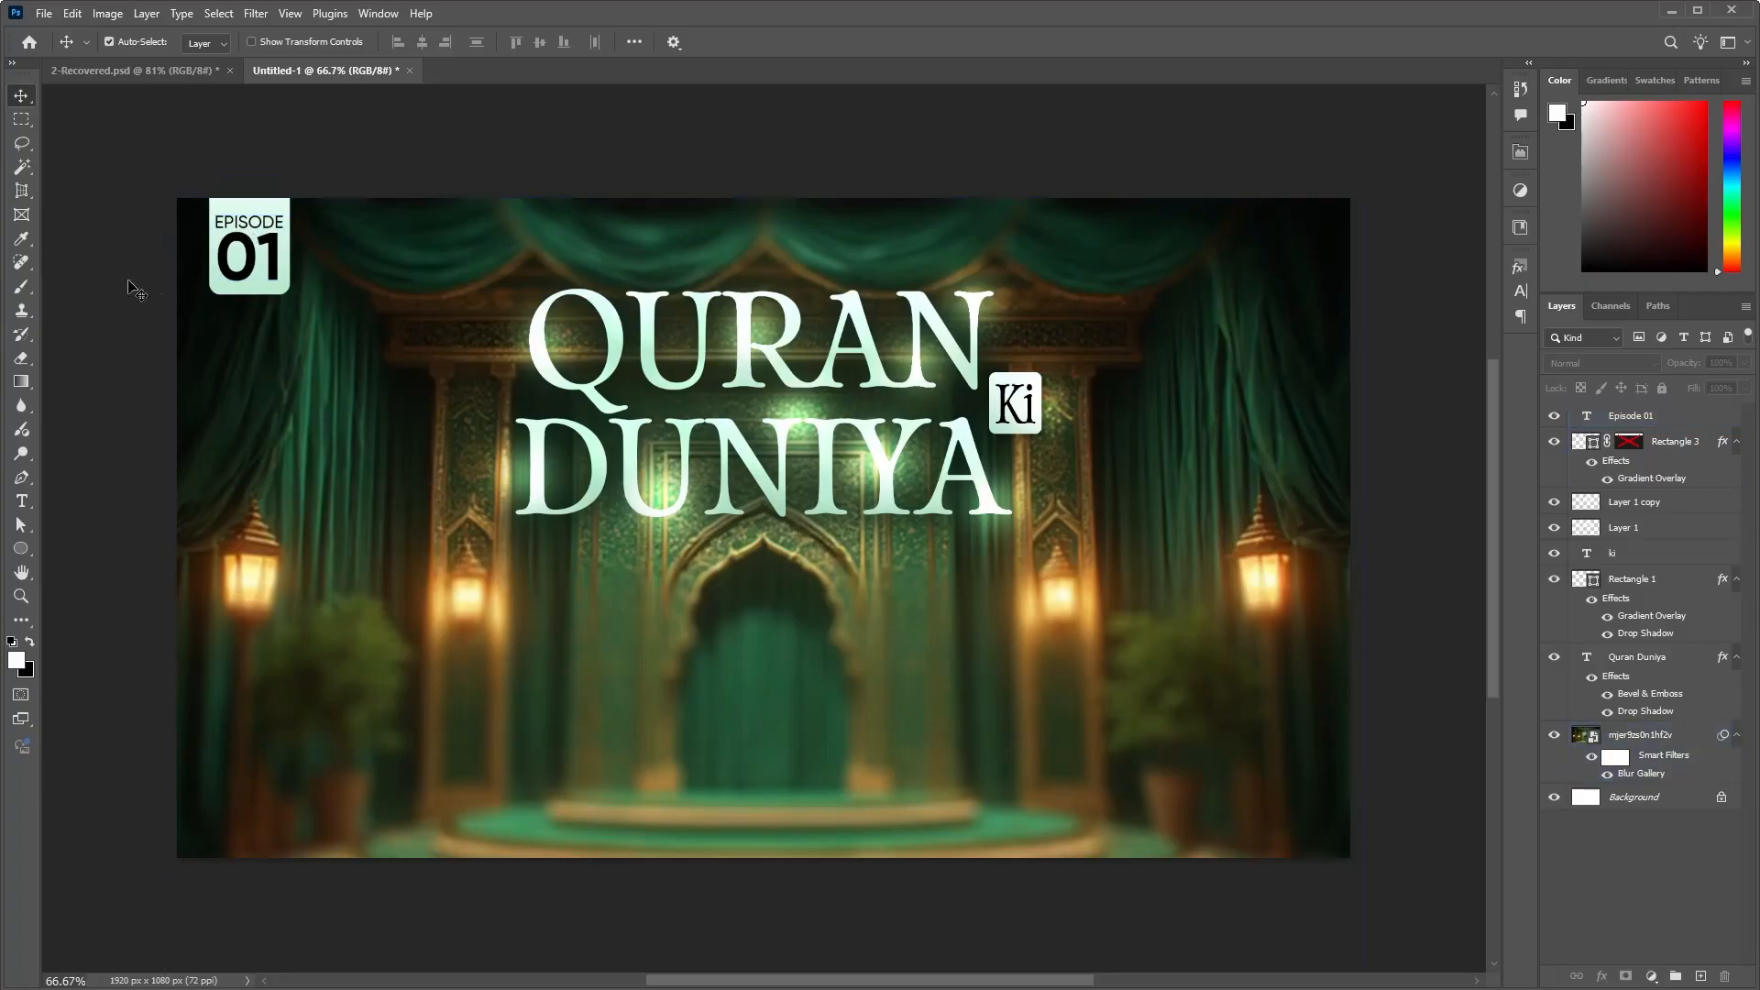
pyautogui.click(246, 296)
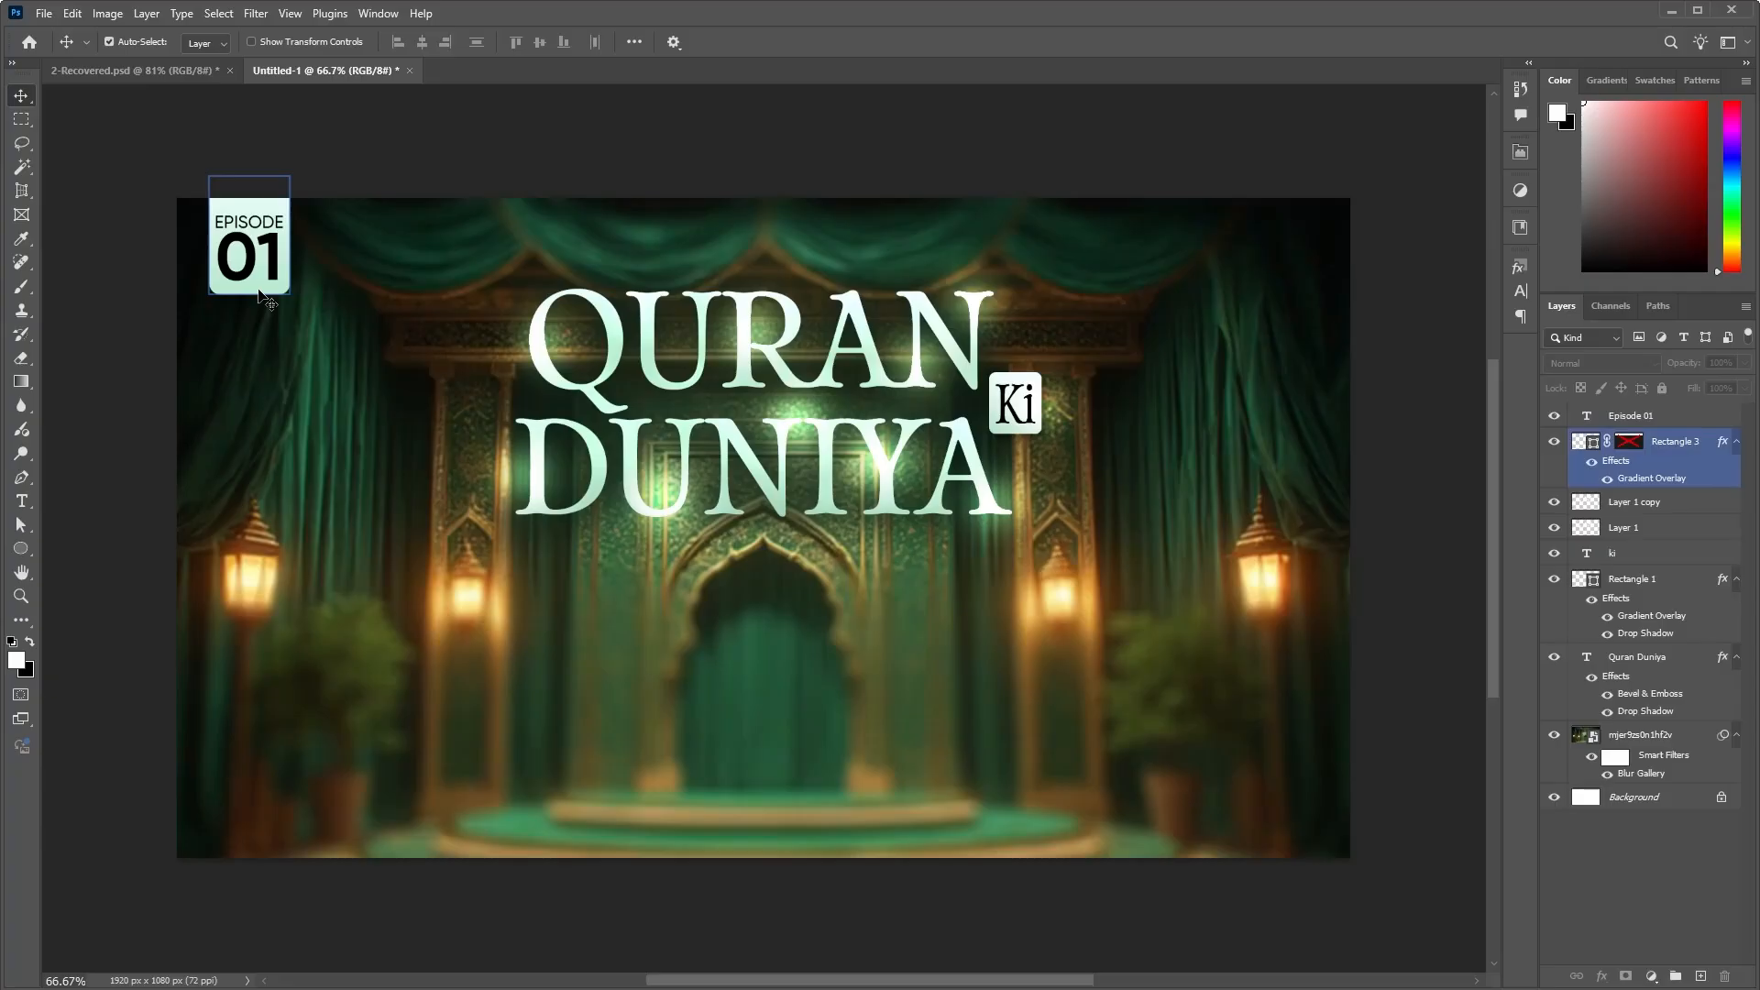
pyautogui.click(341, 268)
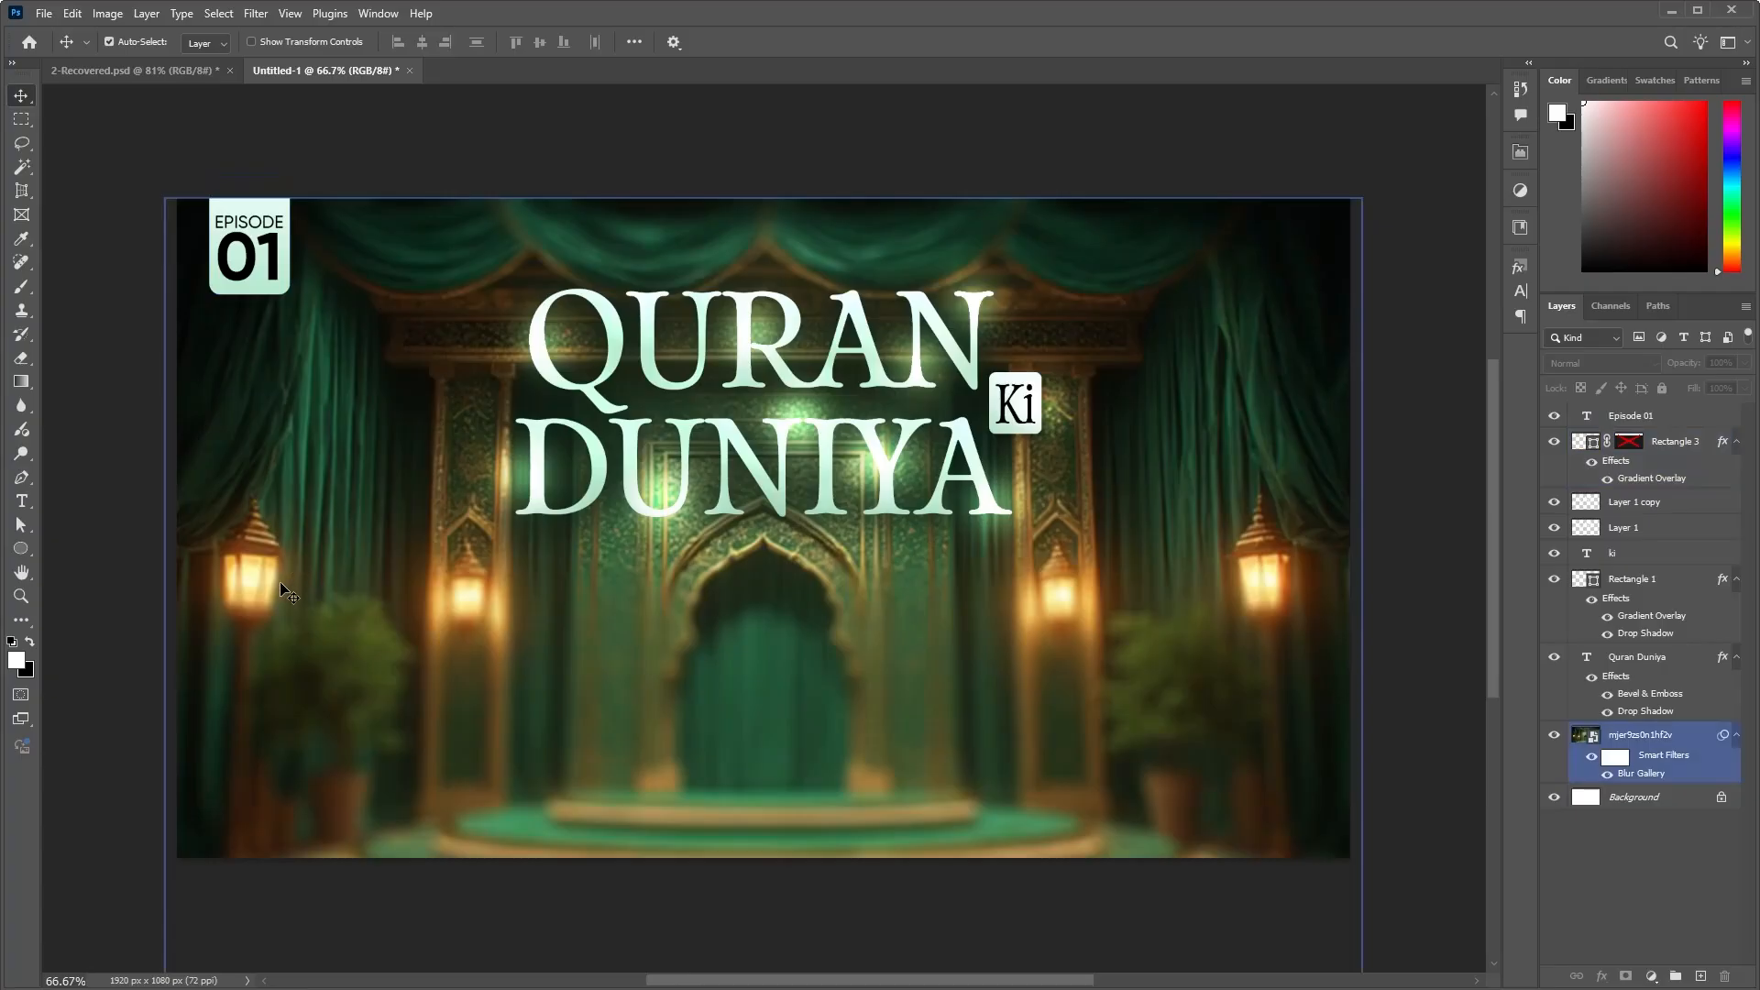
pyautogui.click(610, 312)
pyautogui.click(532, 263)
pyautogui.click(352, 90)
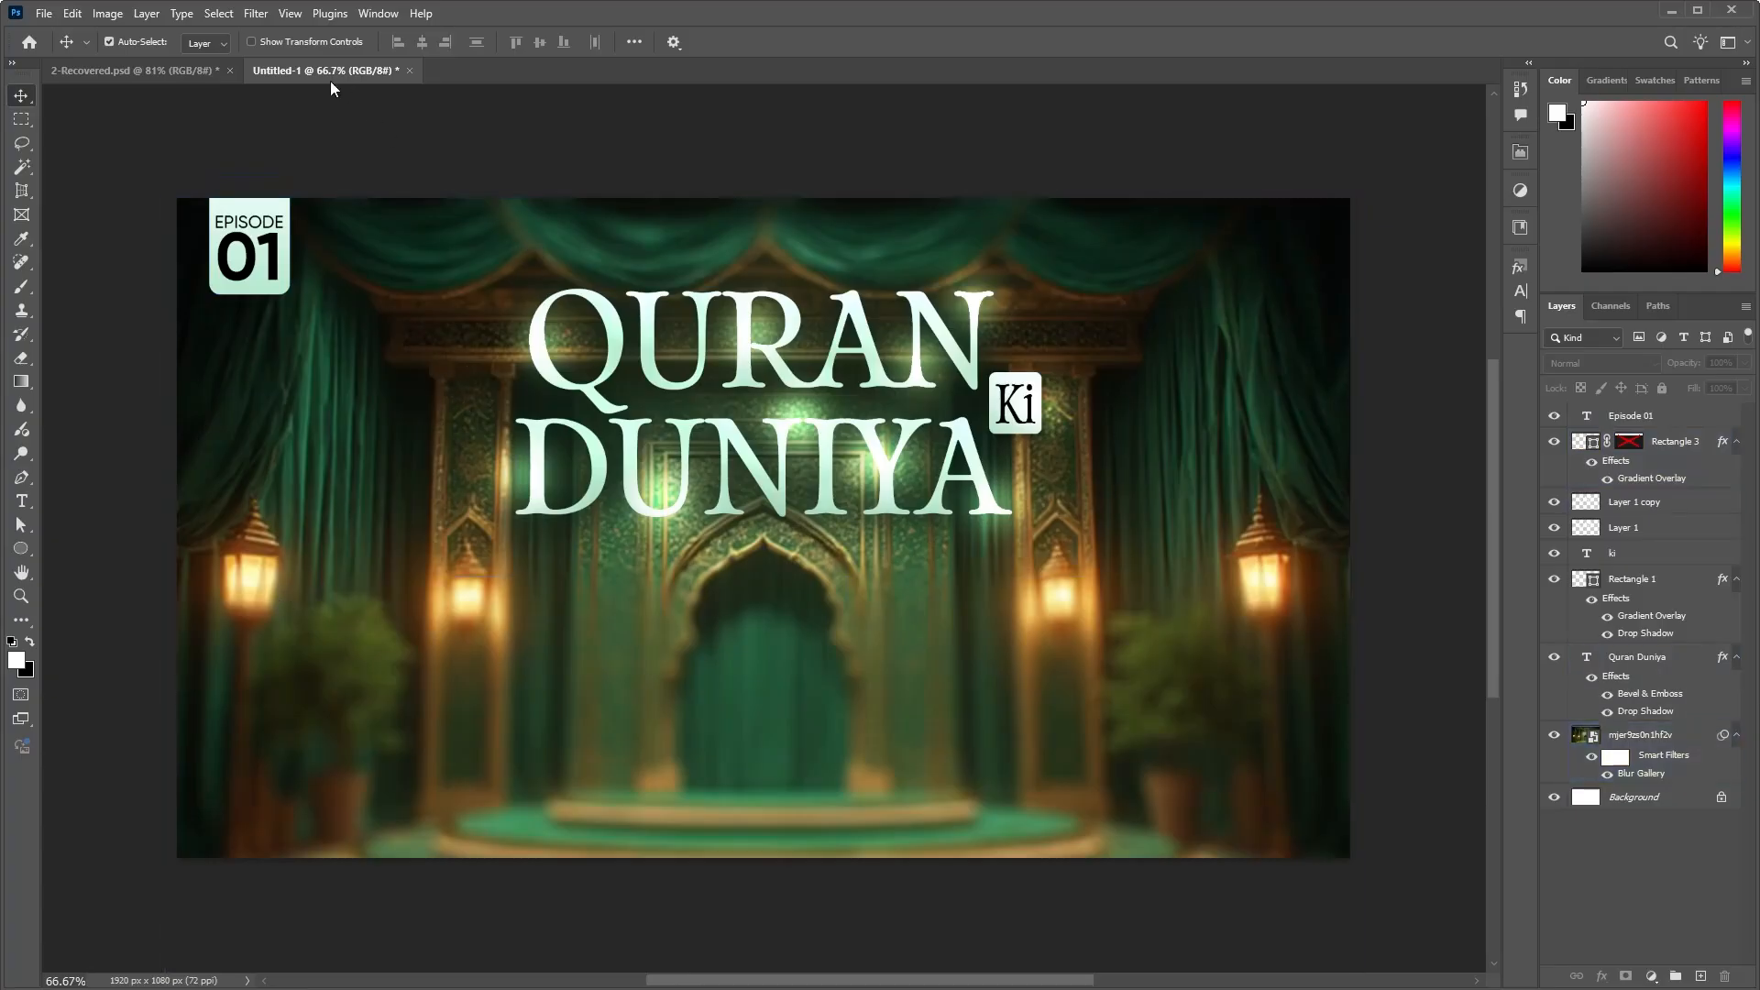
# Step: Copy the FDS Network logo from 2-Recovered.psd to the upper-right corner of the Untitled-1 canvas
pyautogui.click(167, 70)
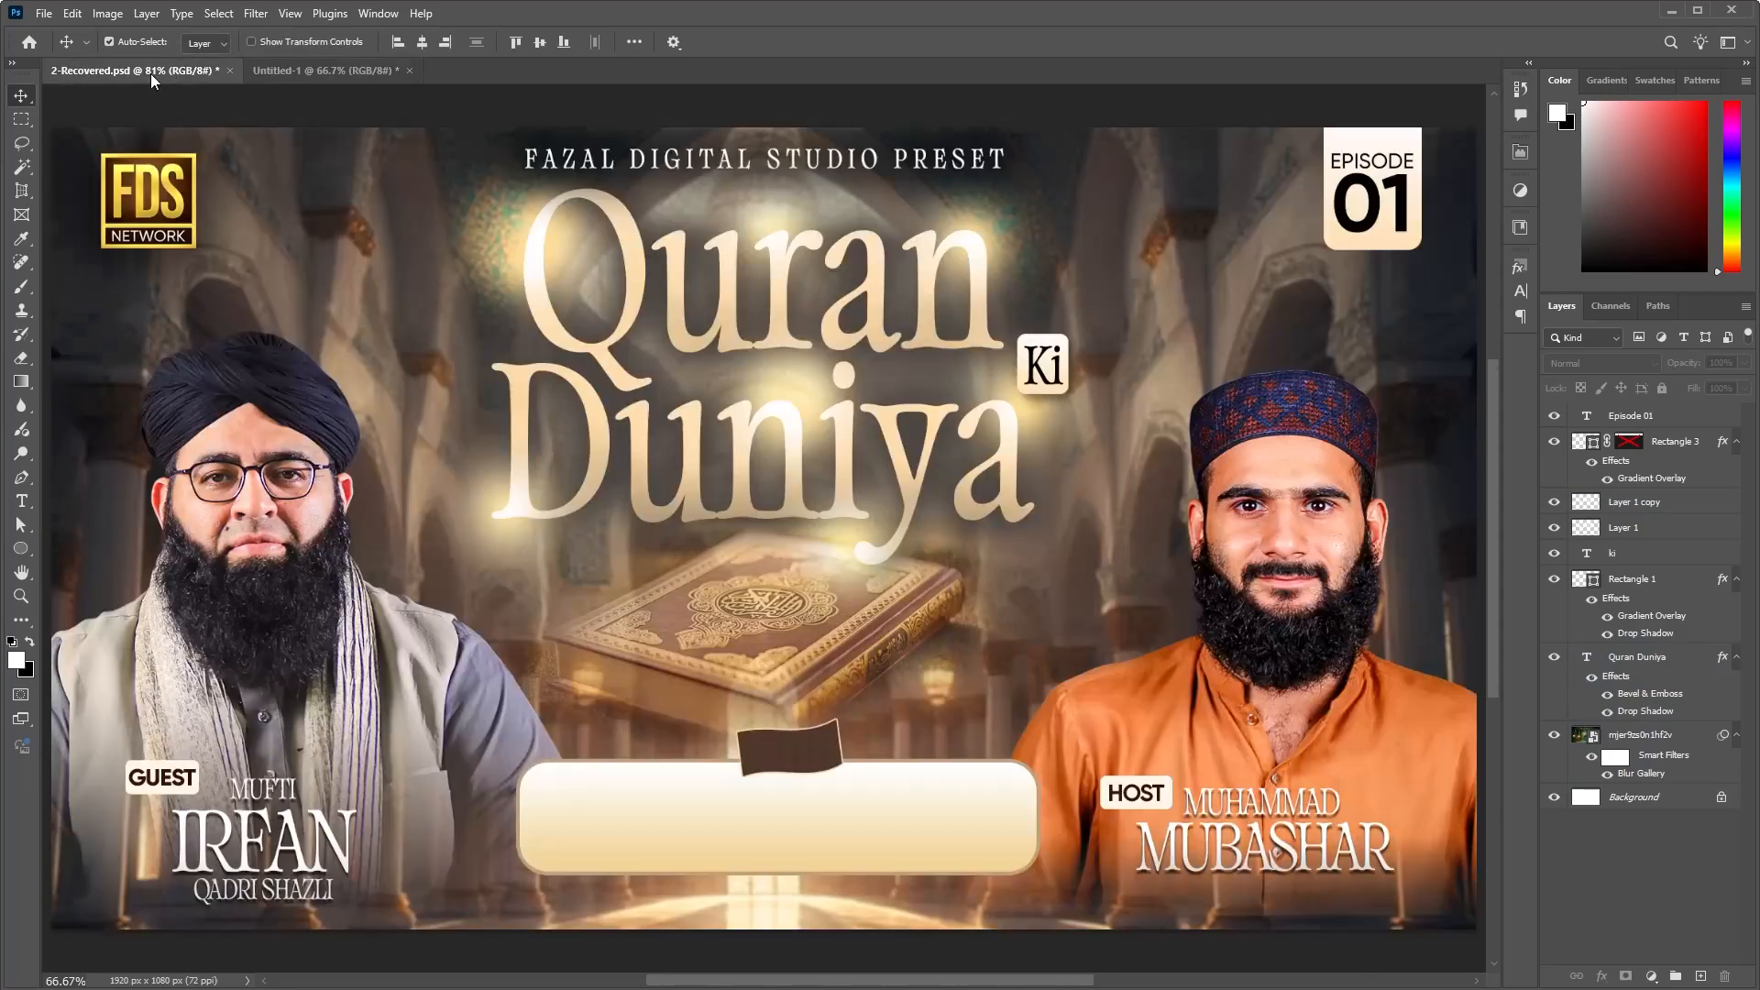
pyautogui.click(711, 170)
pyautogui.moveTo(156, 211); pyautogui.dragTo(867, 163)
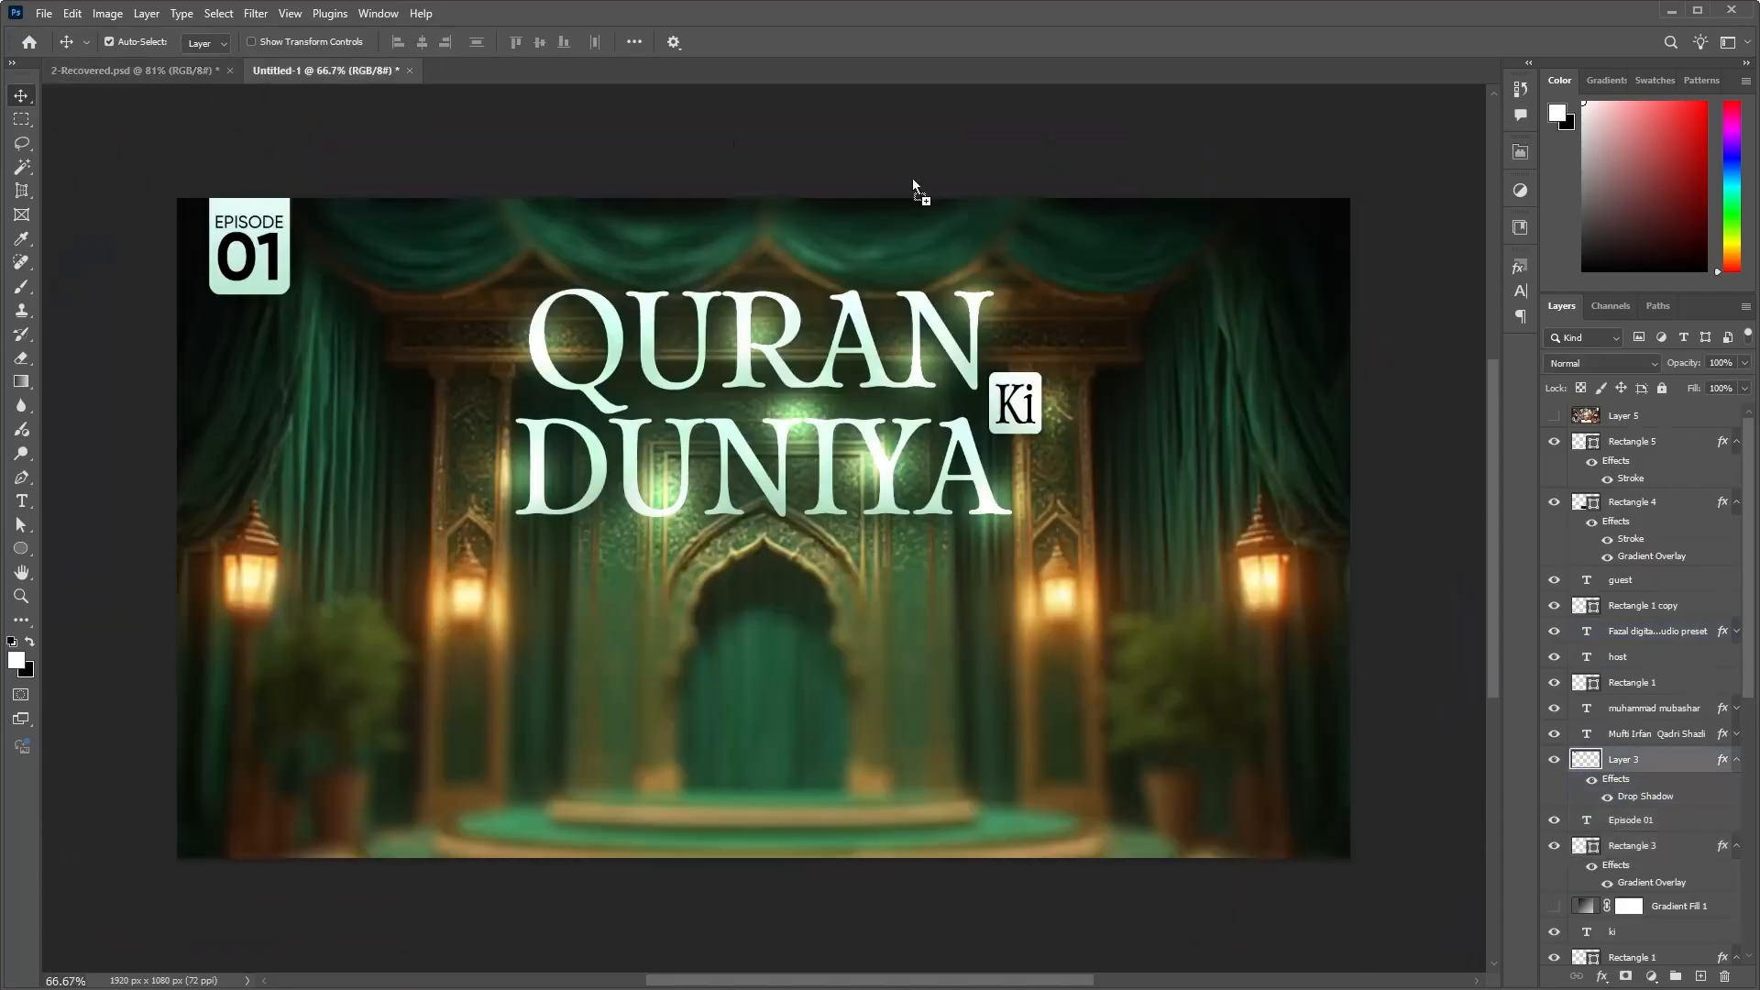
pyautogui.moveTo(1266, 261); pyautogui.dragTo(1285, 267)
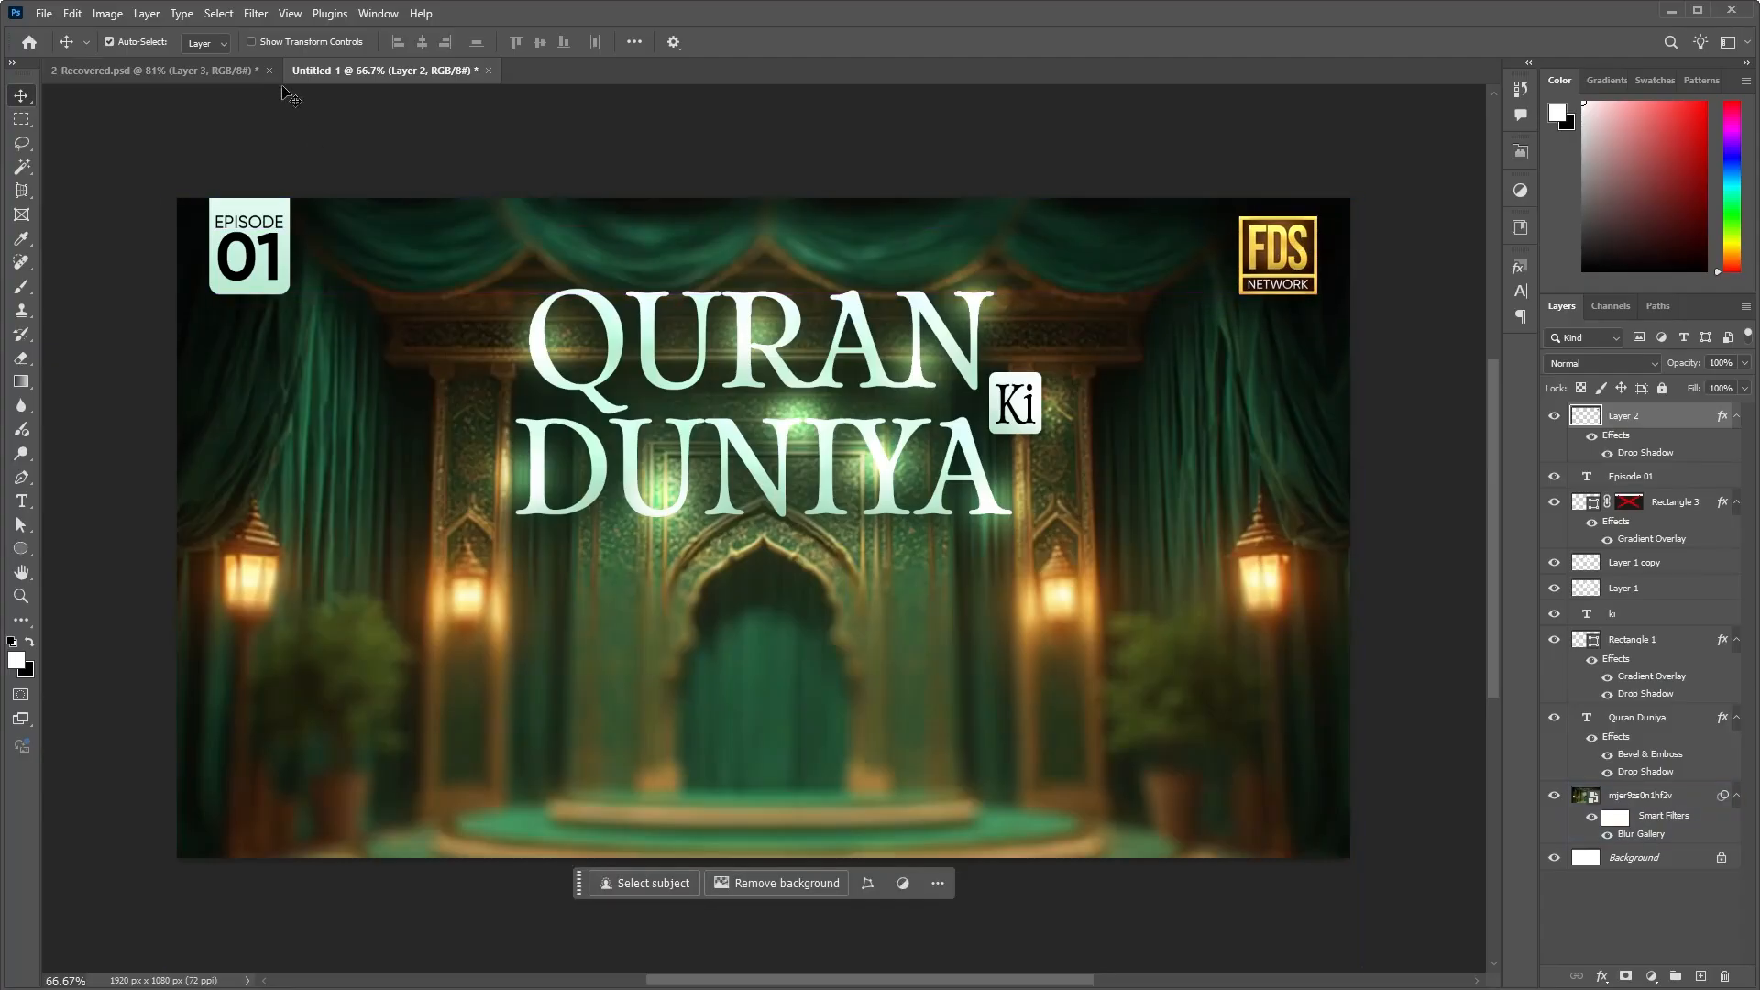
# Step: Copy the FAZAL DIGITAL STUDIO PRESET text from 2-Recovered.psd into Untitled-1 and place it above the title
pyautogui.click(224, 70)
pyautogui.moveTo(698, 170); pyautogui.dragTo(574, 110)
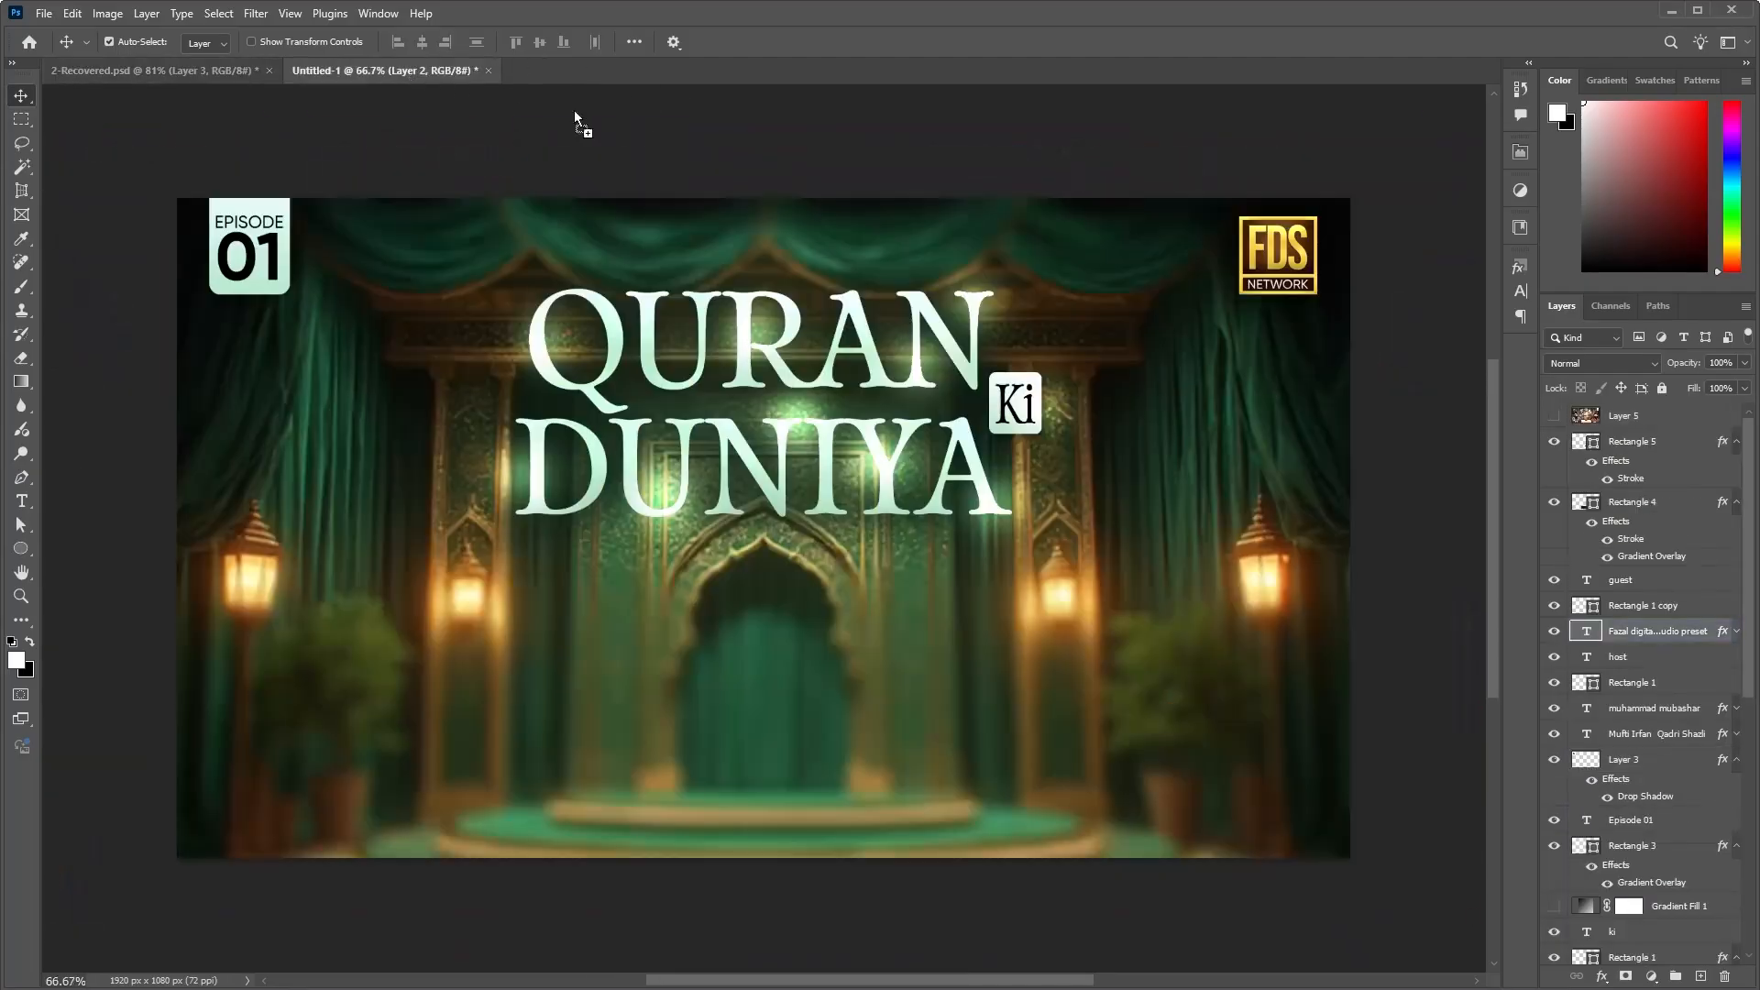
pyautogui.moveTo(788, 248); pyautogui.dragTo(788, 247)
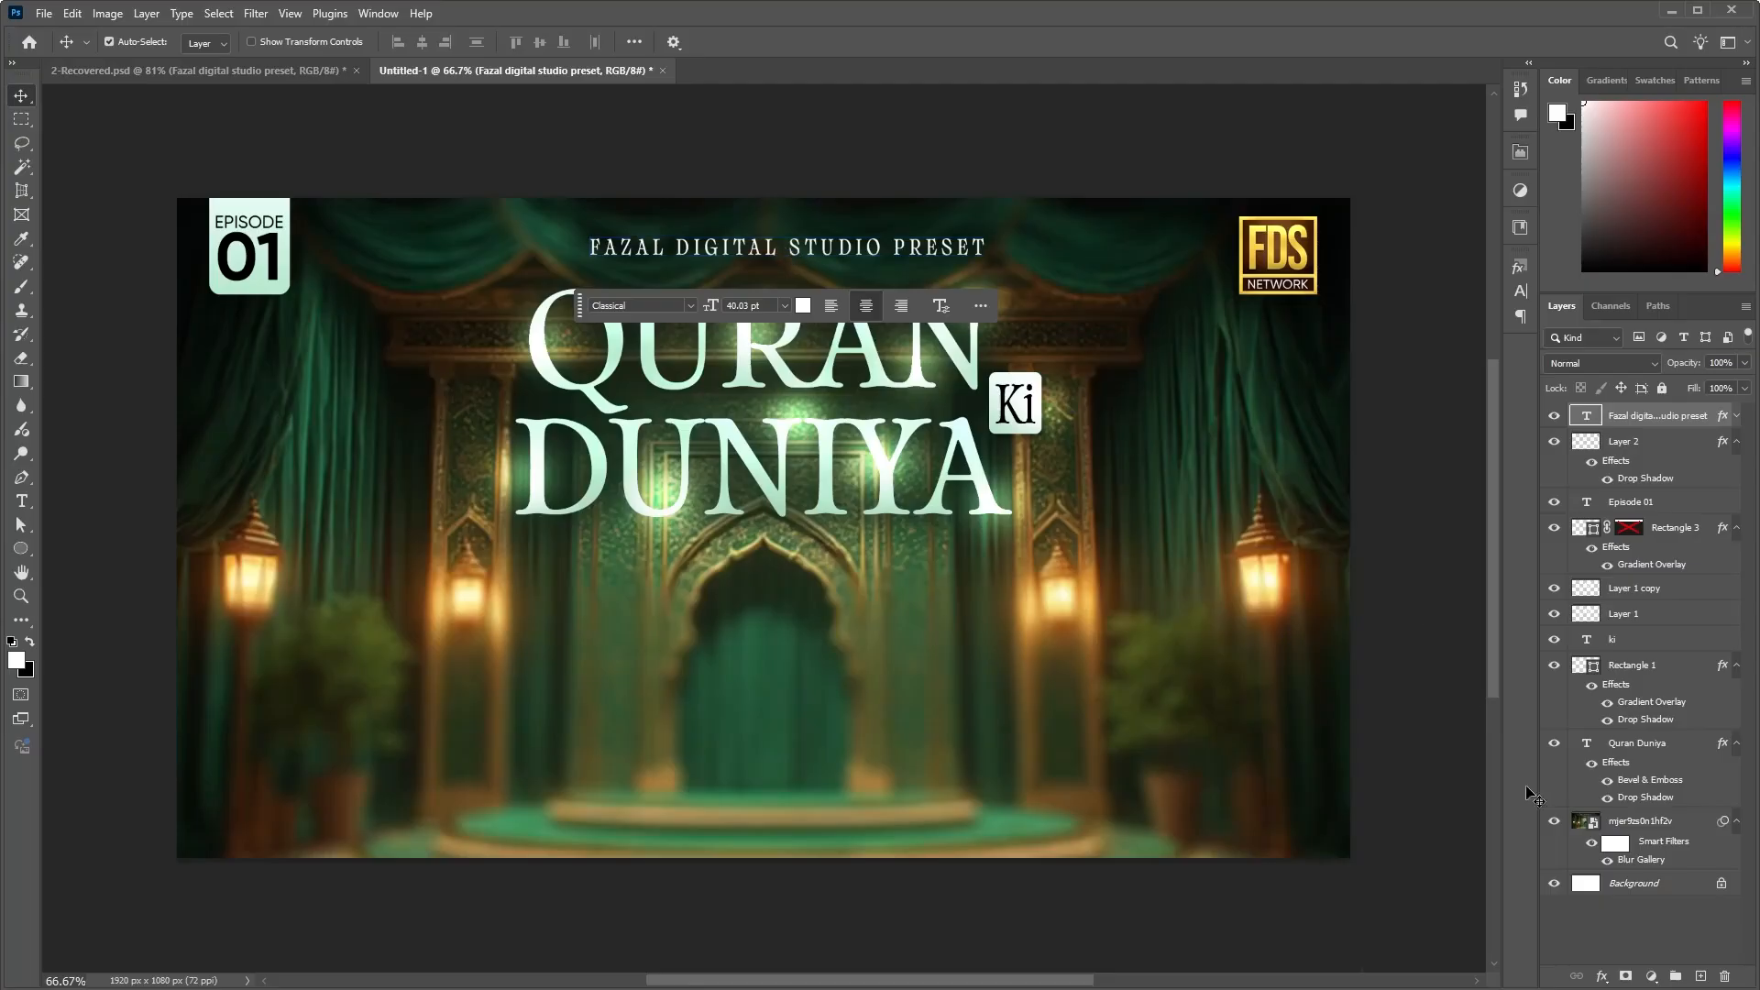
# Step: Centre the FAZAL DIGITAL STUDIO PRESET text horizontally on the canvas and move it slightly higher above the title
pyautogui.click(1666, 891)
pyautogui.click(109, 41)
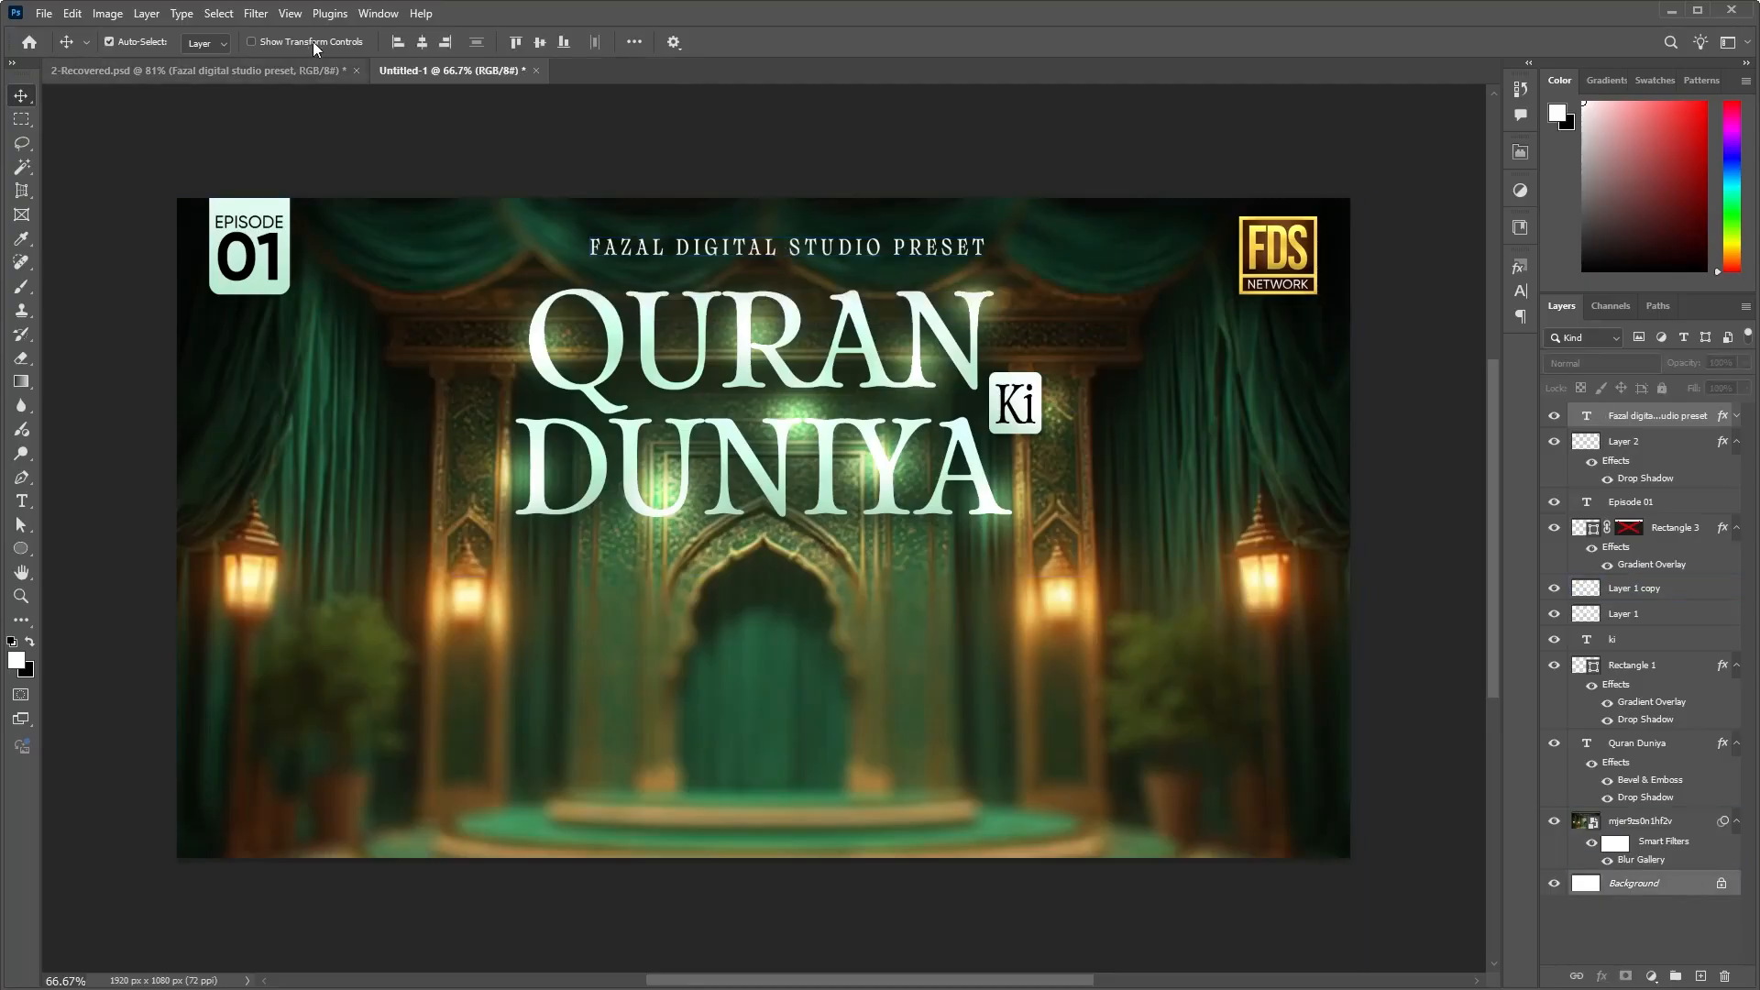
pyautogui.click(423, 42)
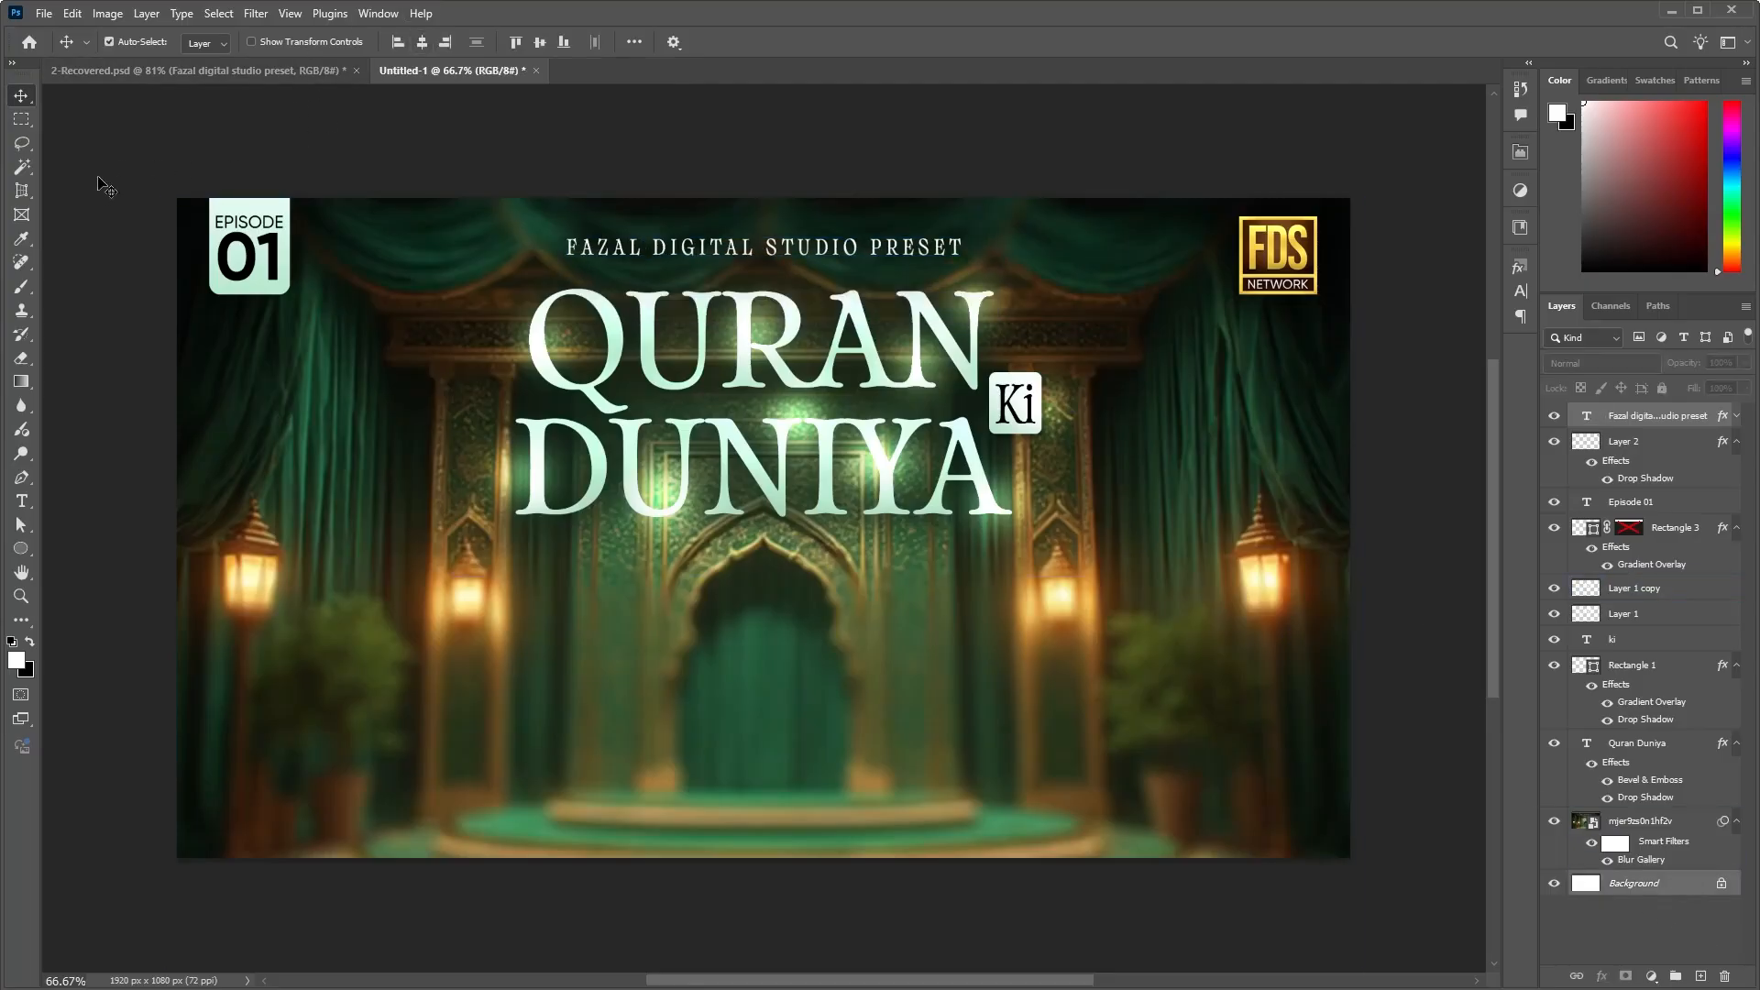
pyautogui.click(98, 184)
pyautogui.moveTo(714, 250); pyautogui.dragTo(706, 233)
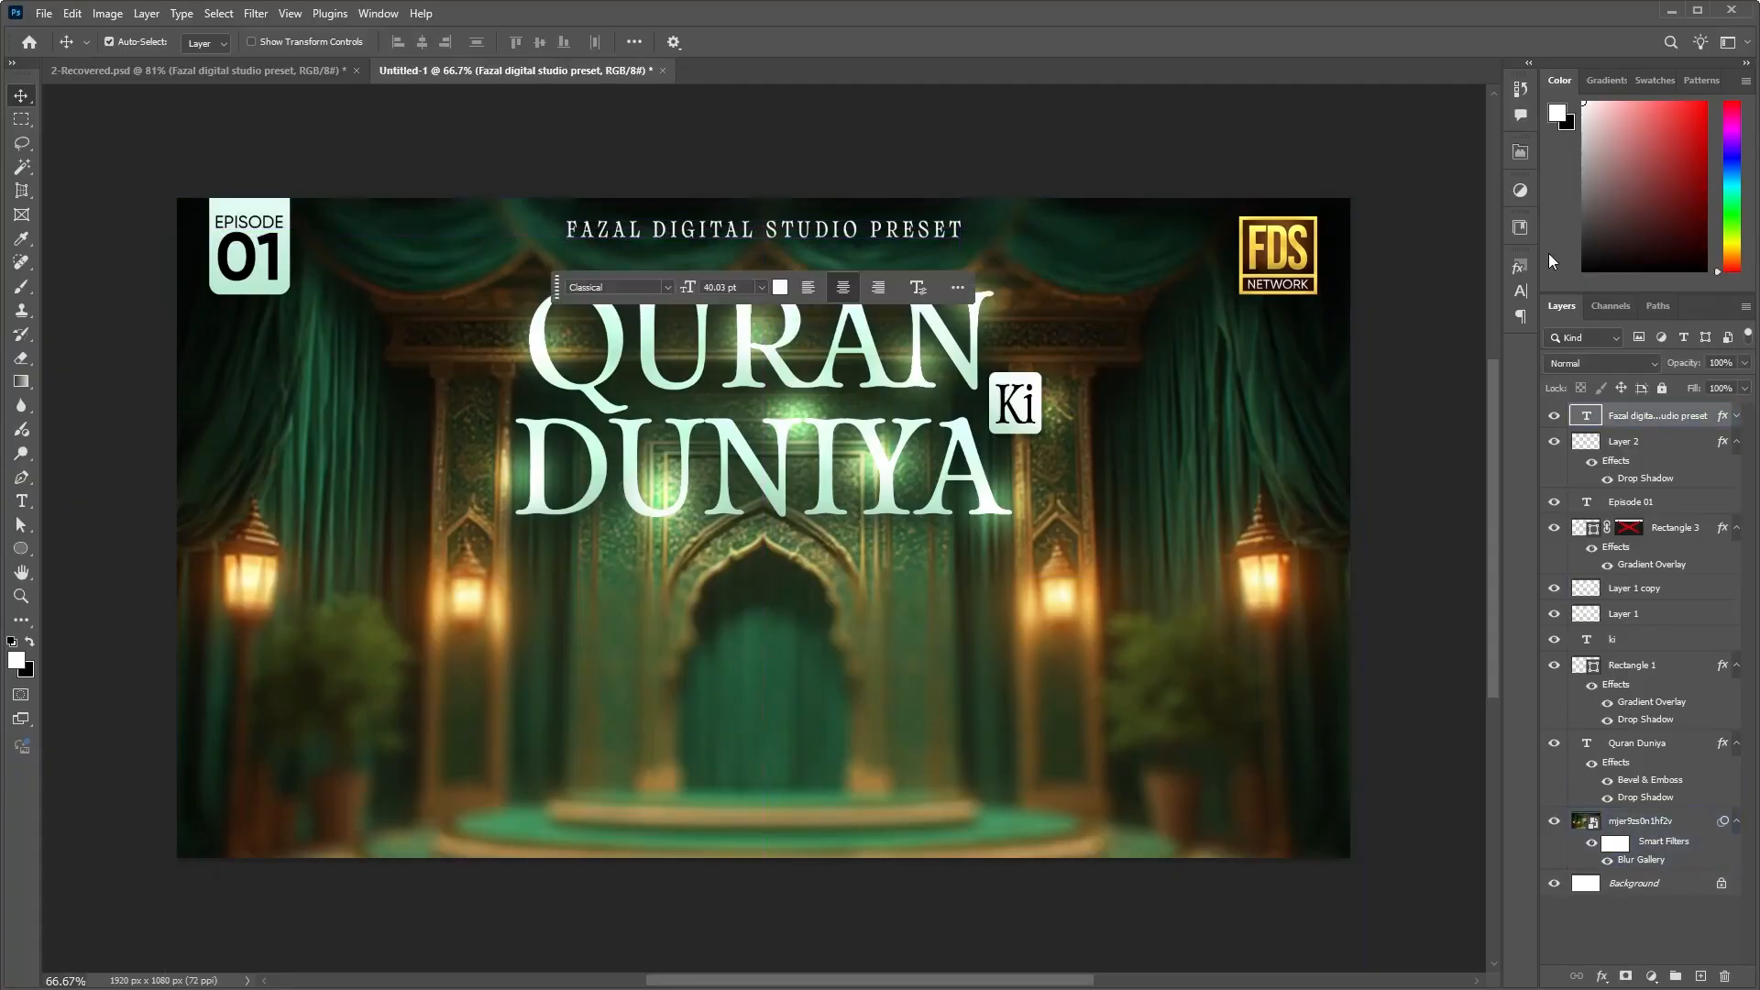
# Step: Examine the character settings of the FAZAL DIGITAL STUDIO PRESET text
pyautogui.click(1521, 292)
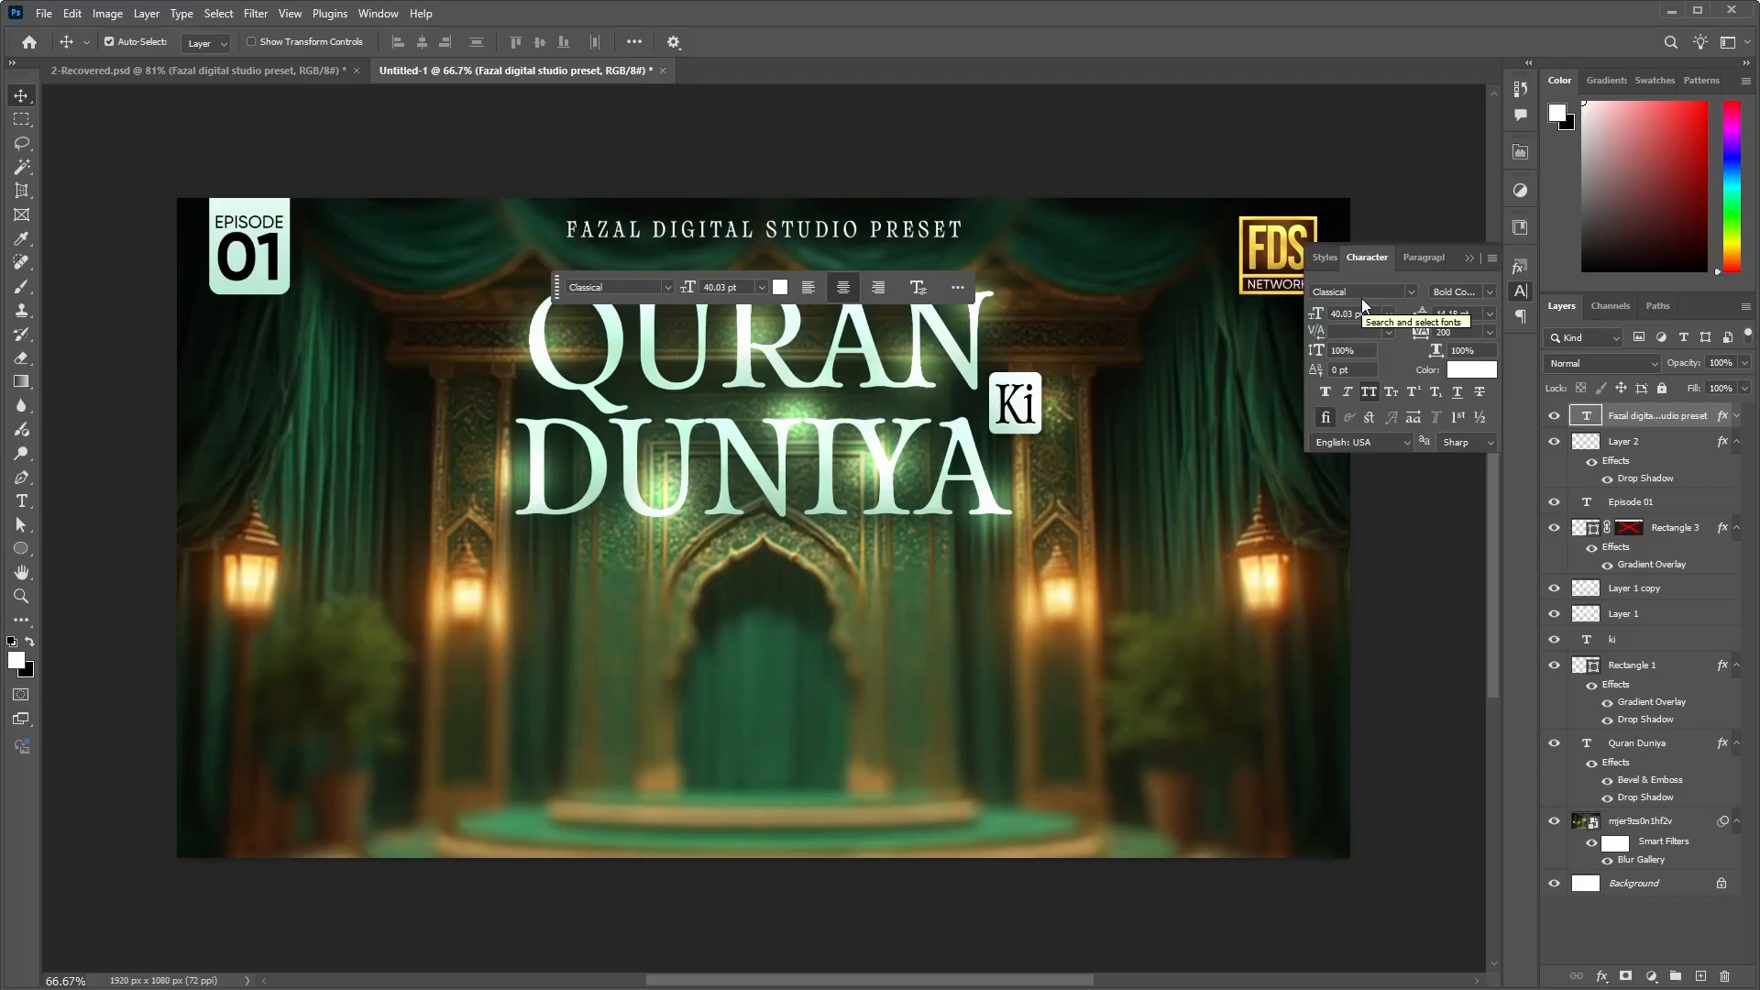
pyautogui.click(1469, 261)
pyautogui.click(248, 276)
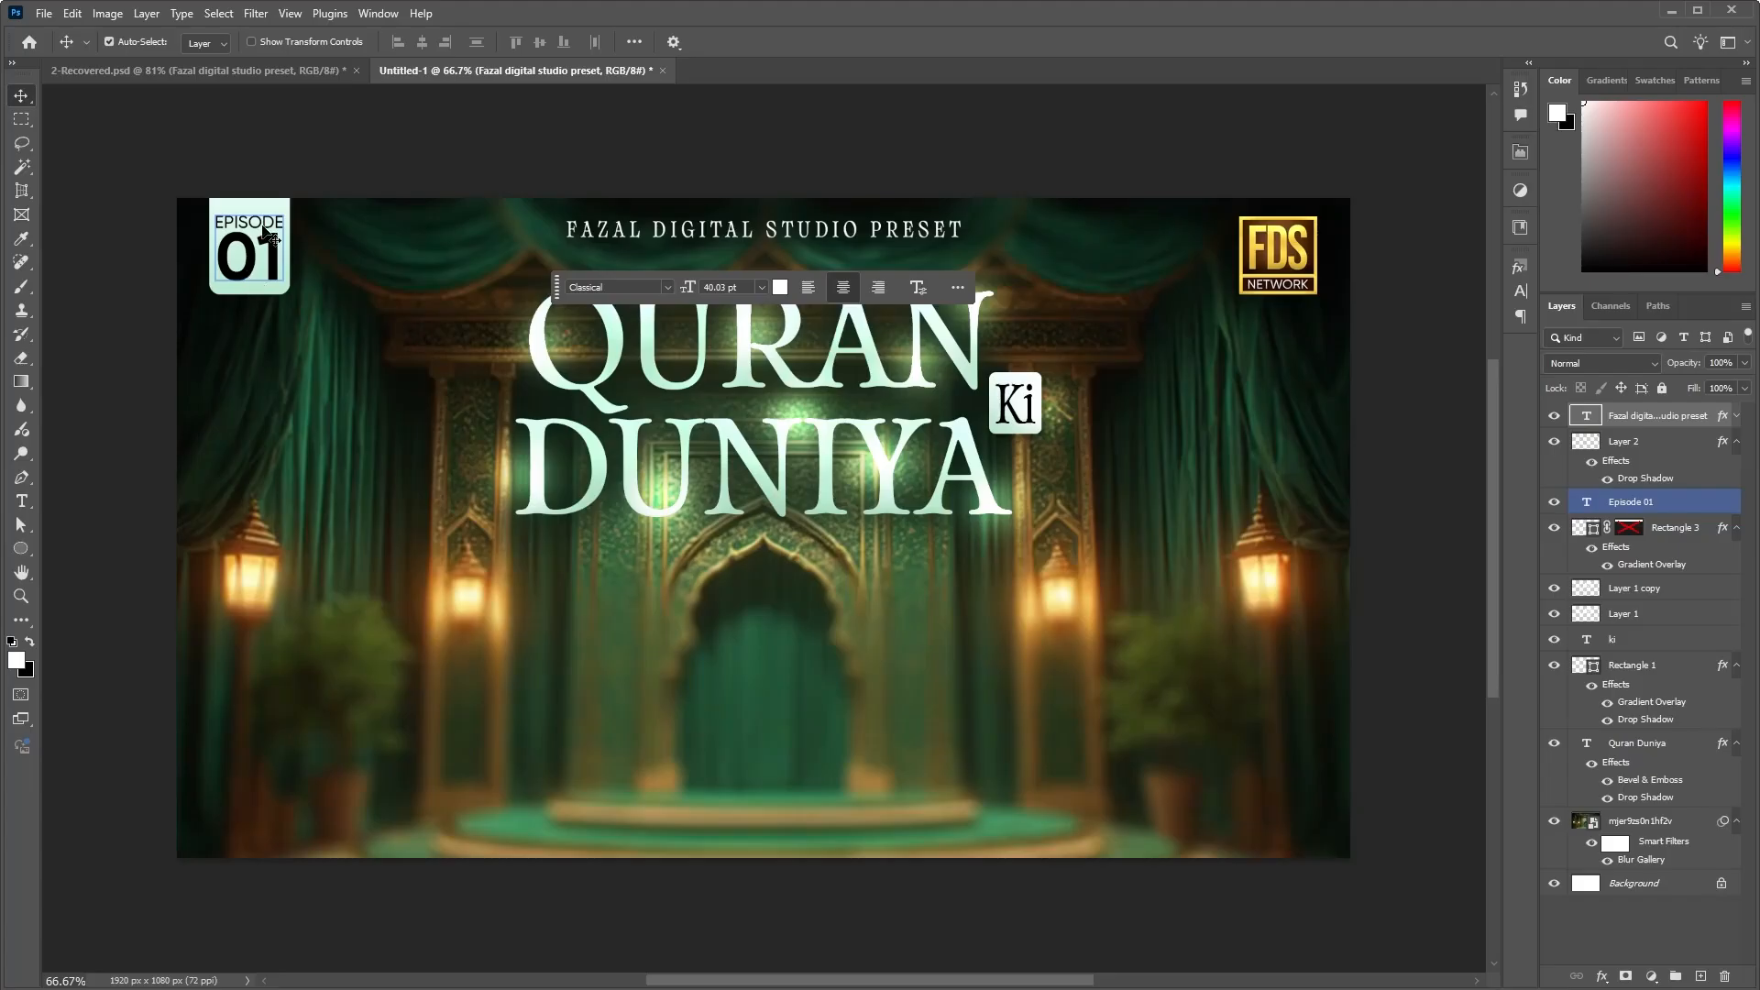
pyautogui.click(648, 527)
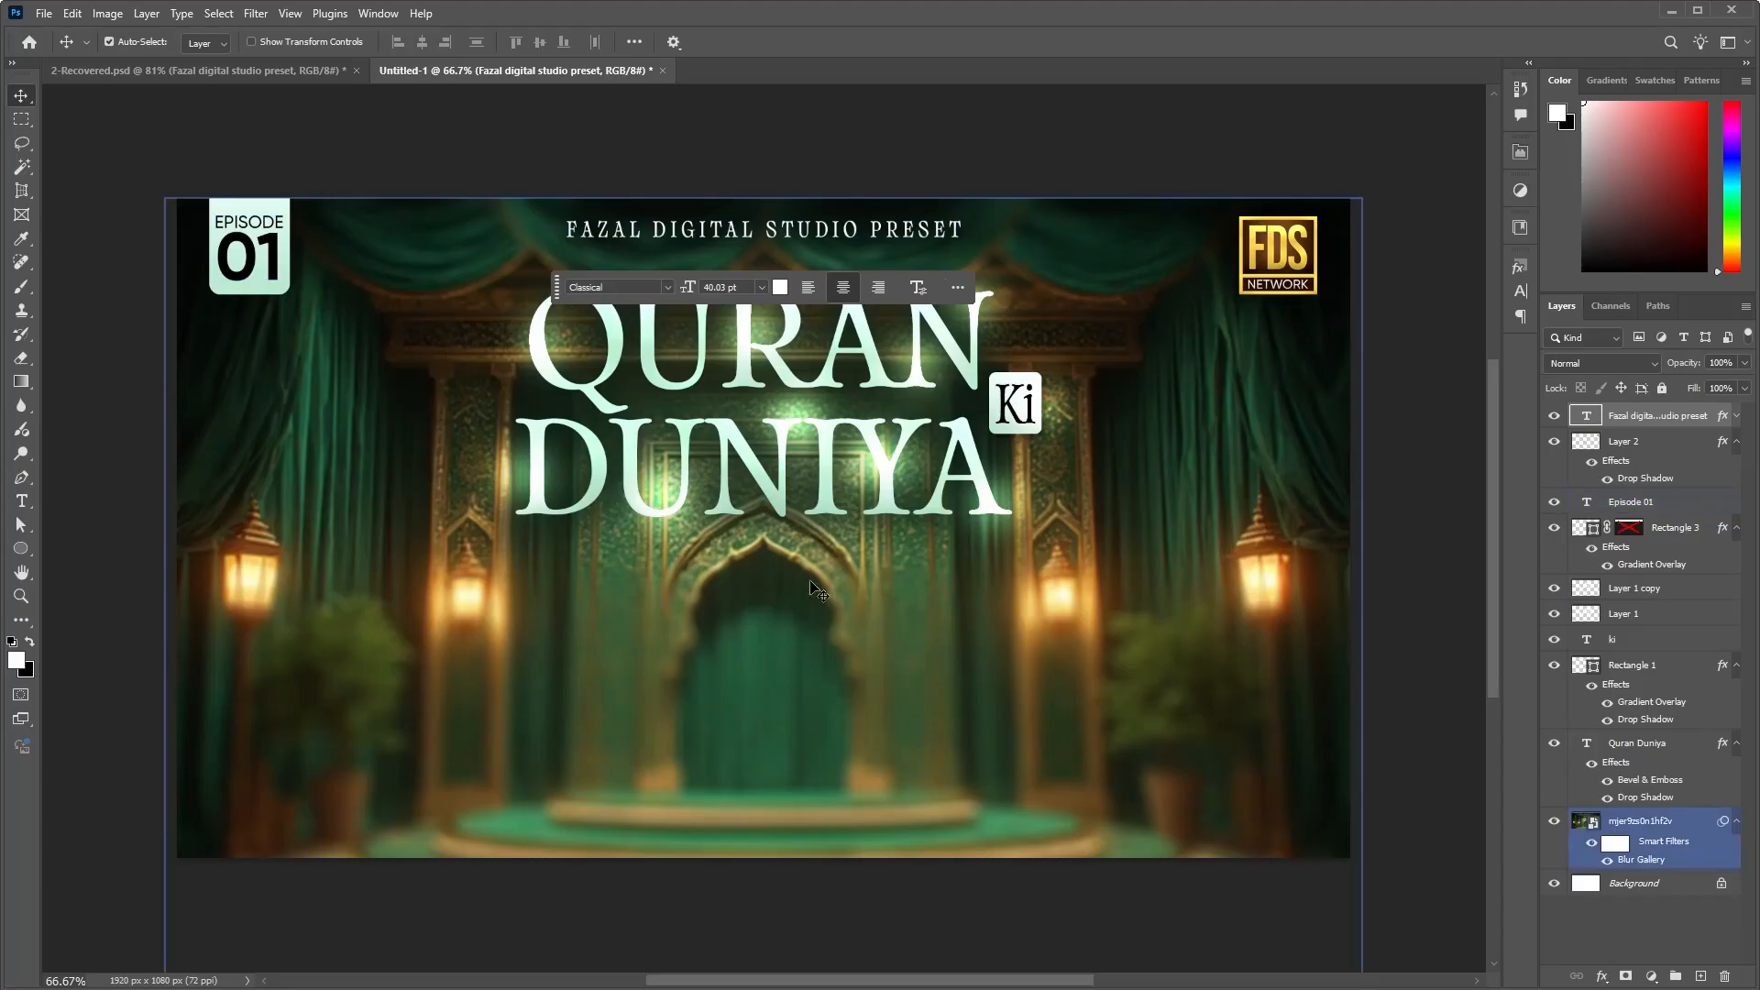
pyautogui.click(772, 349)
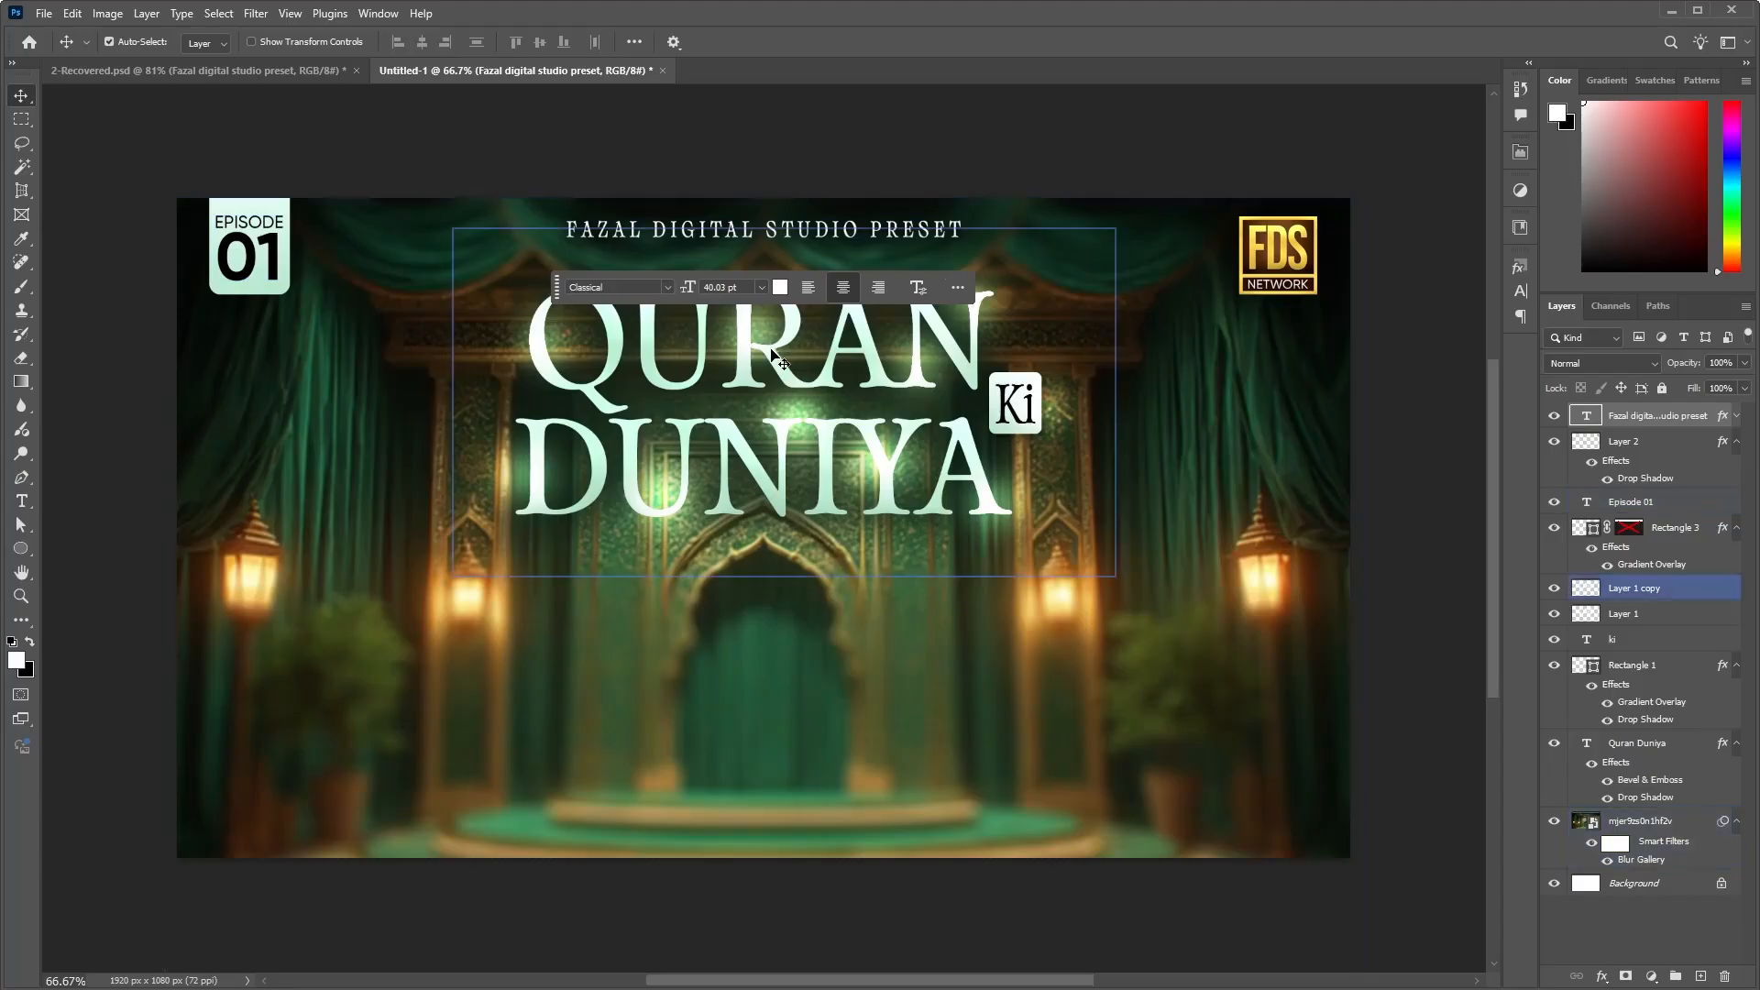
# Step: Copy the guest and host portrait layers from 2-Recovered.psd together into the Untitled-1 canvas
pyautogui.click(220, 73)
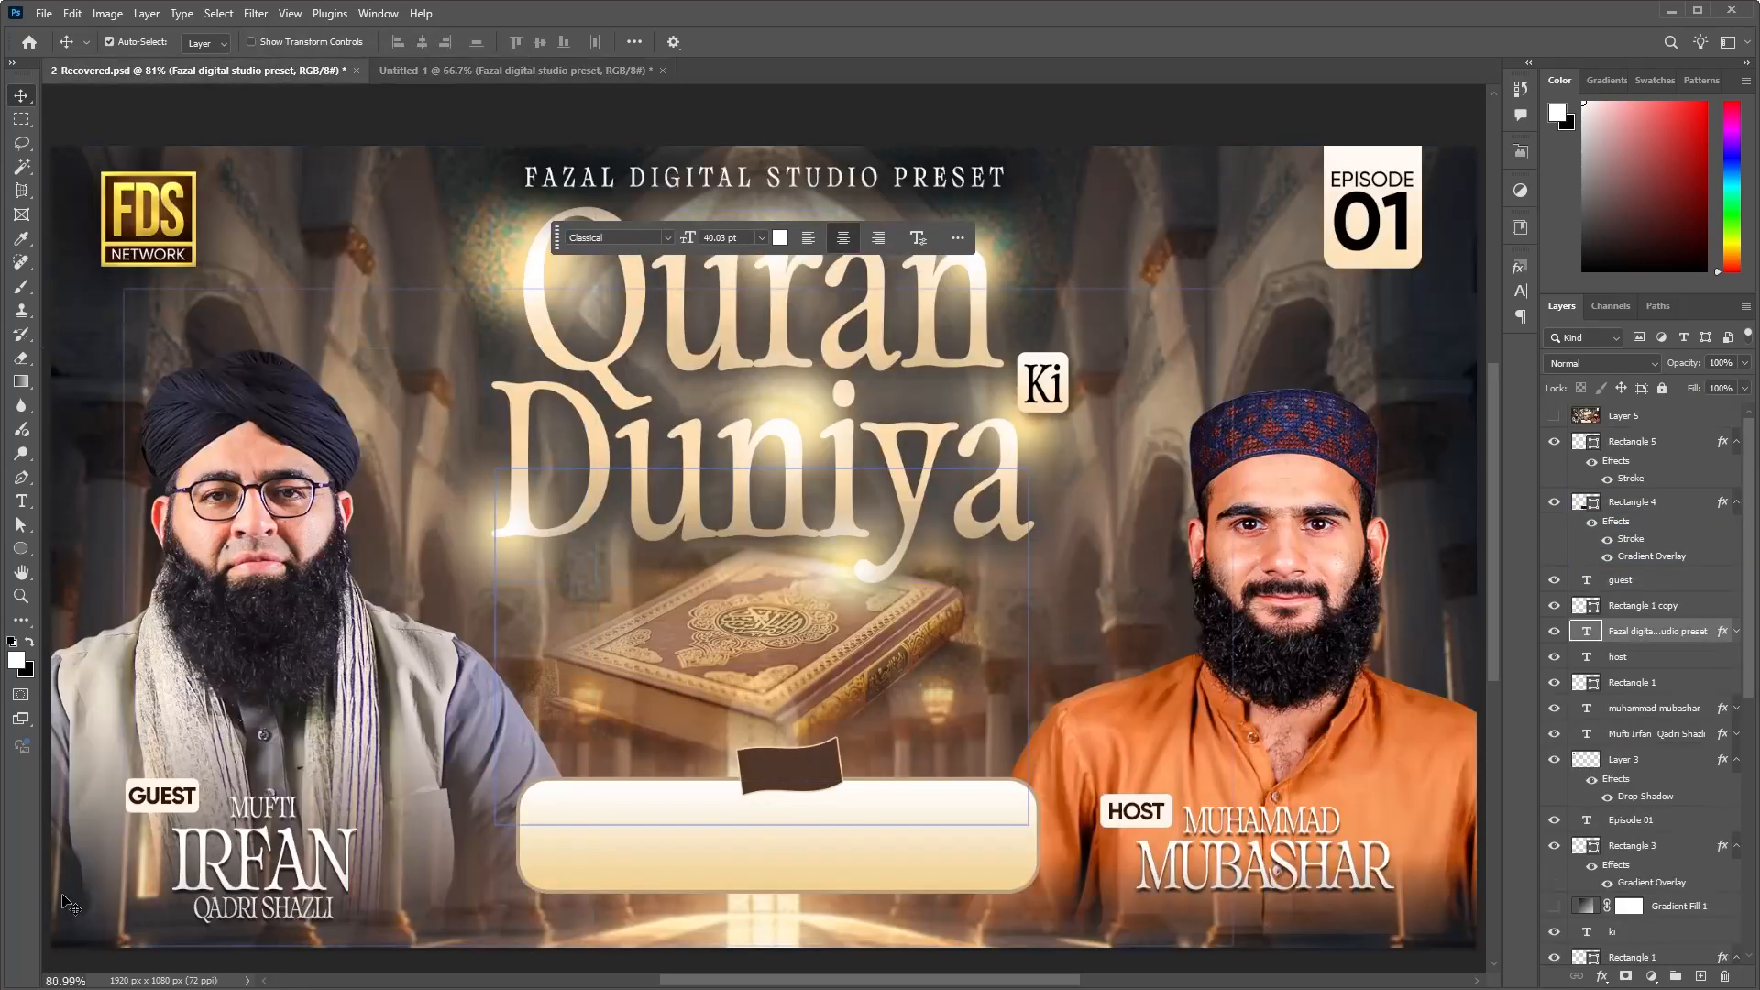
pyautogui.click(1285, 623)
pyautogui.press('ctrl')
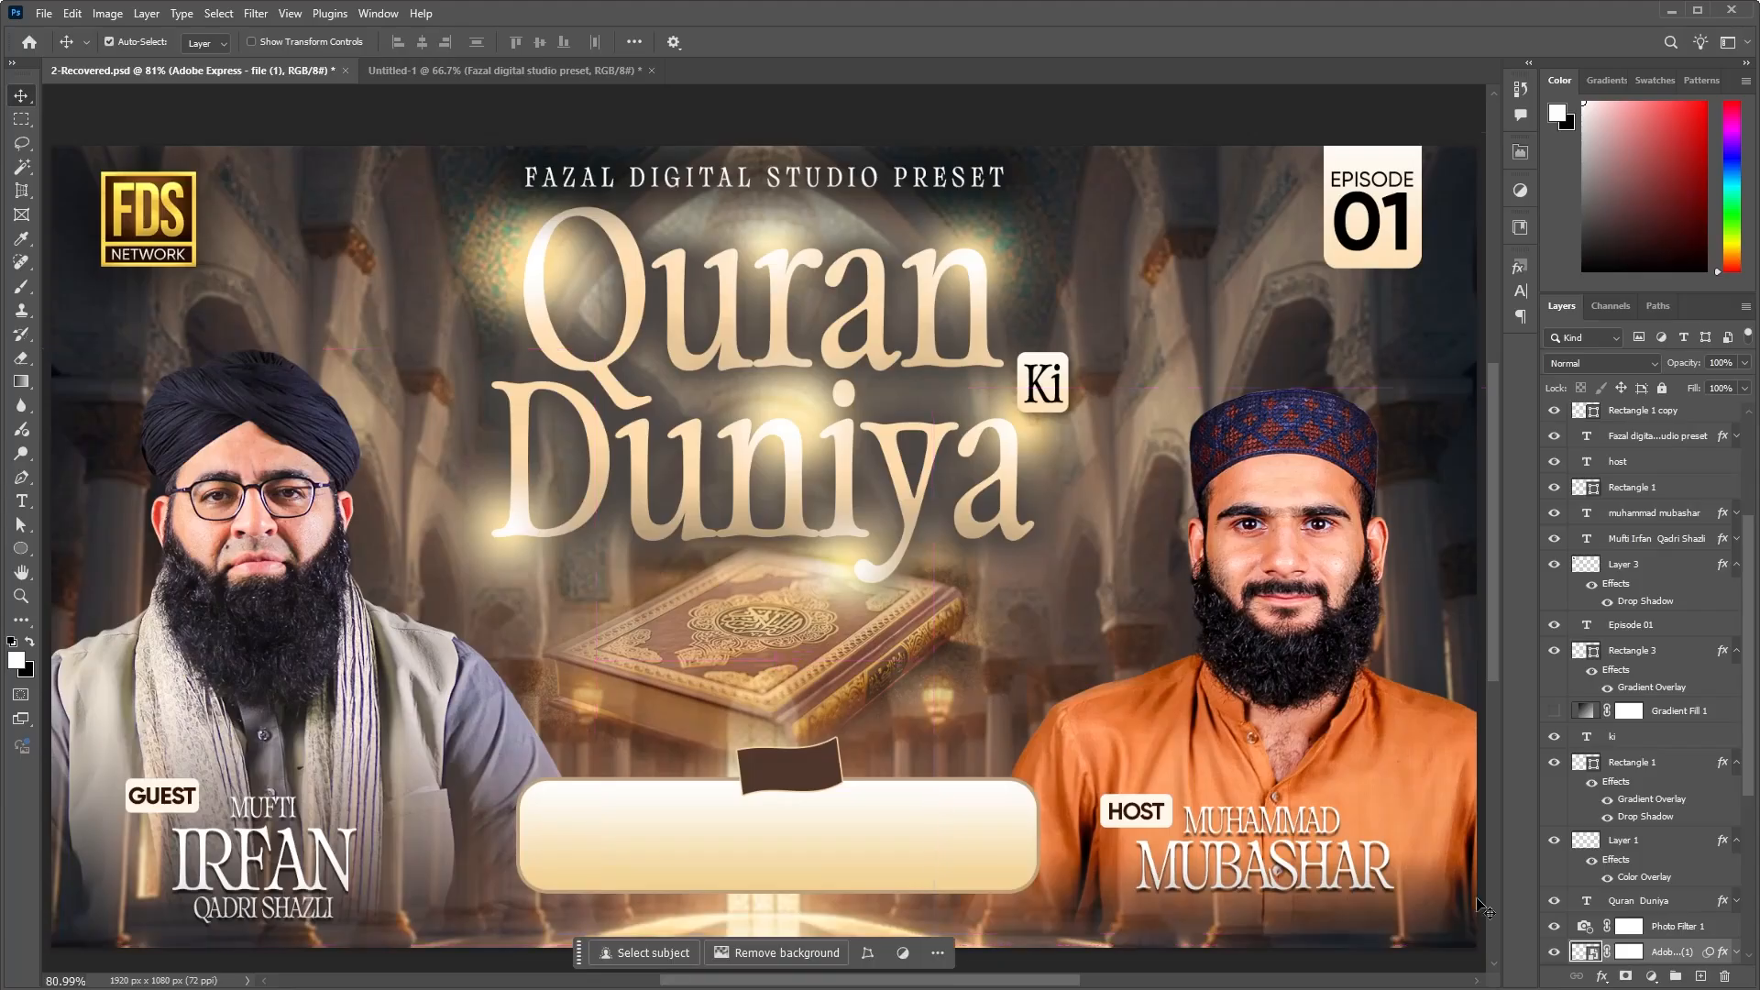
pyautogui.scroll(-1, 1042, 383)
pyautogui.scroll(-2, 1725, 908)
pyautogui.scroll(-2, 1724, 907)
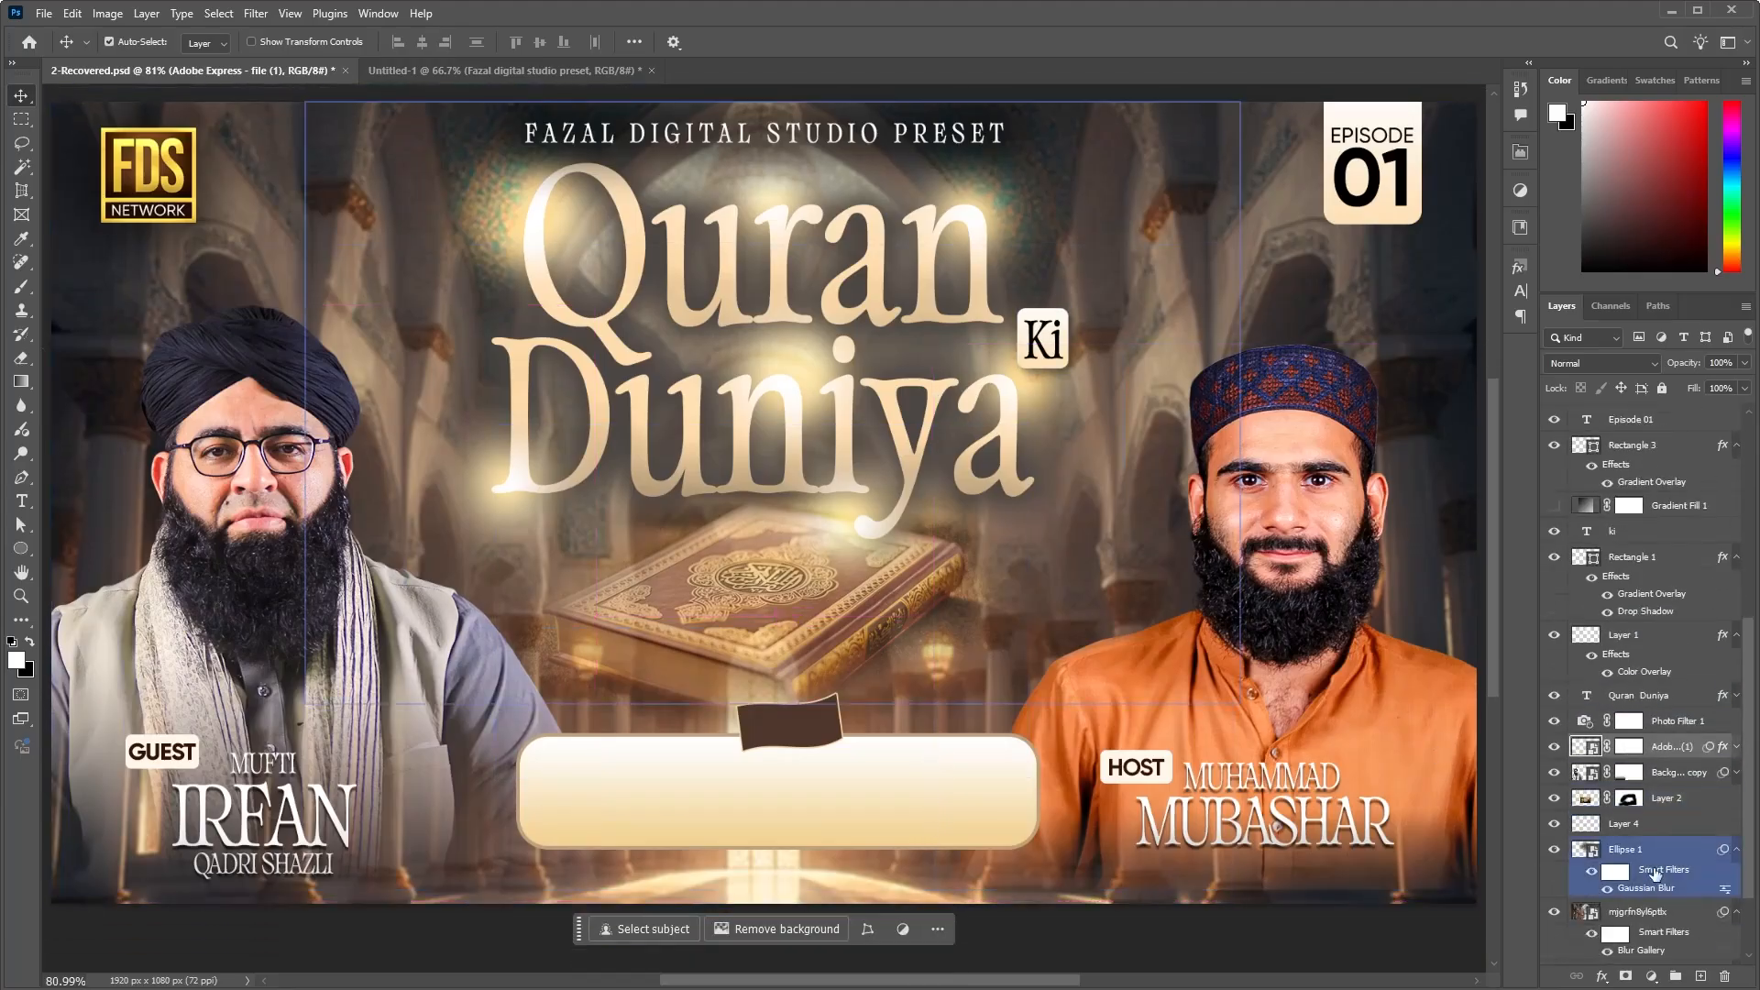
pyautogui.press('ctrl')
pyautogui.keyDown('ctrl'); pyautogui.click(1662, 778); pyautogui.keyUp('ctrl')
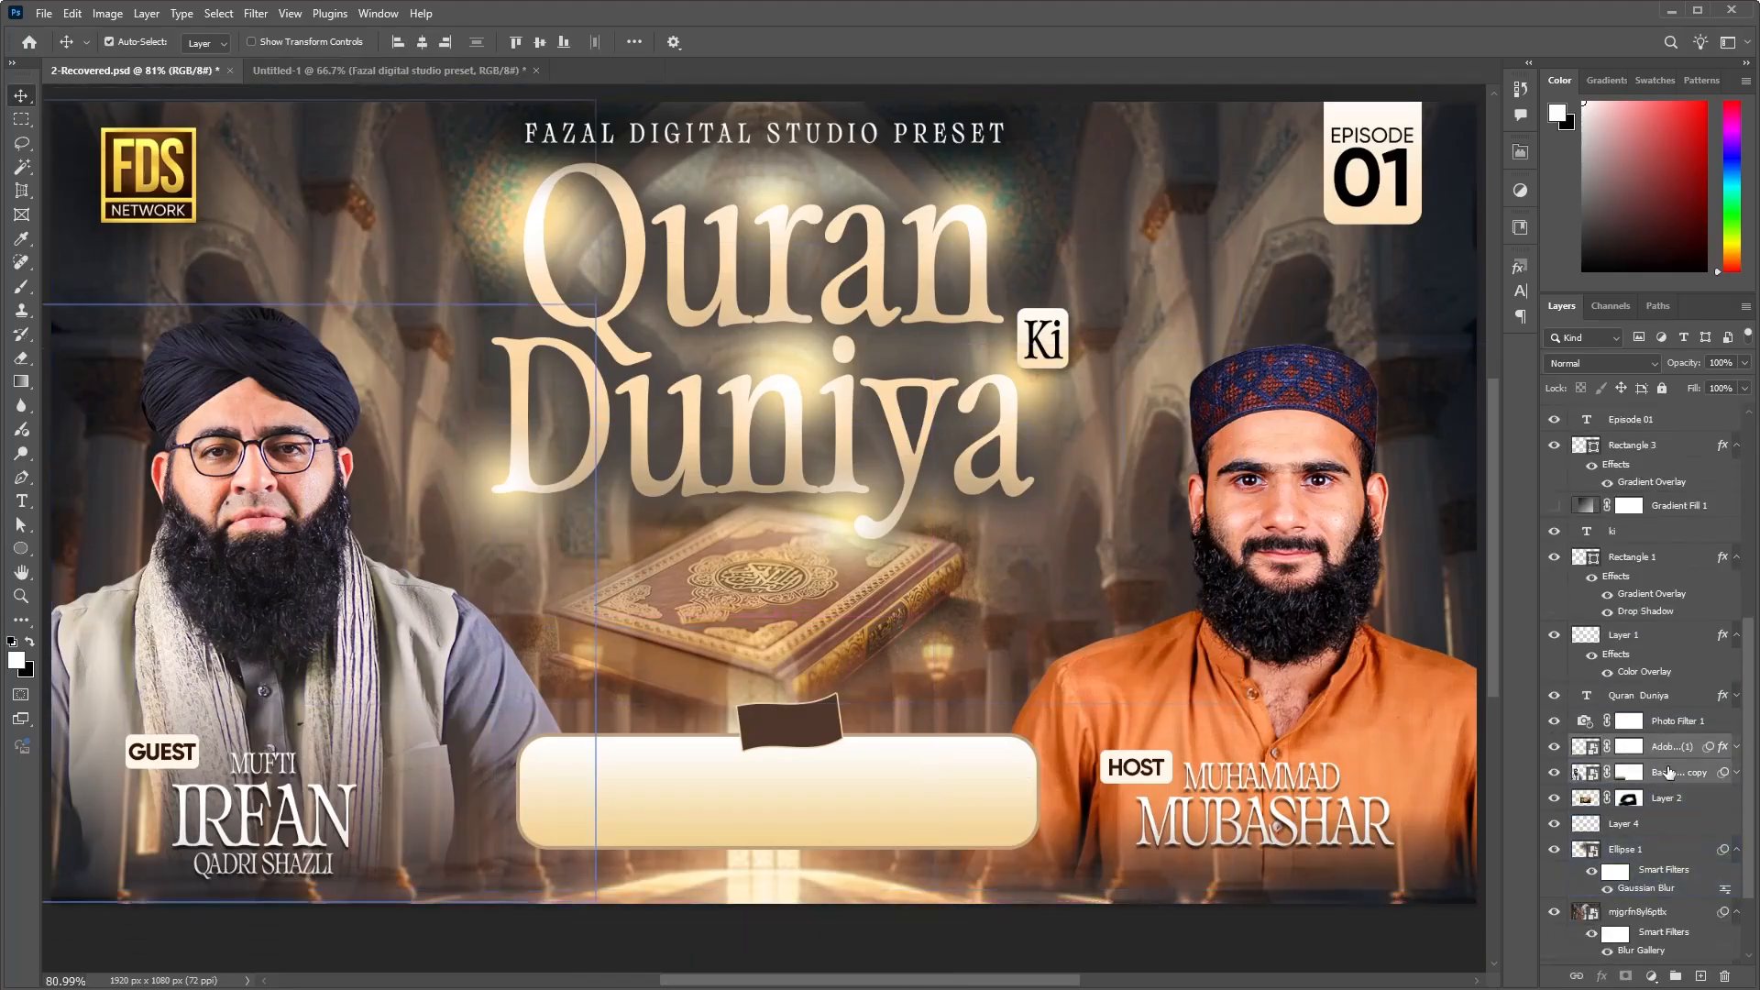
pyautogui.moveTo(1671, 765); pyautogui.dragTo(760, 646)
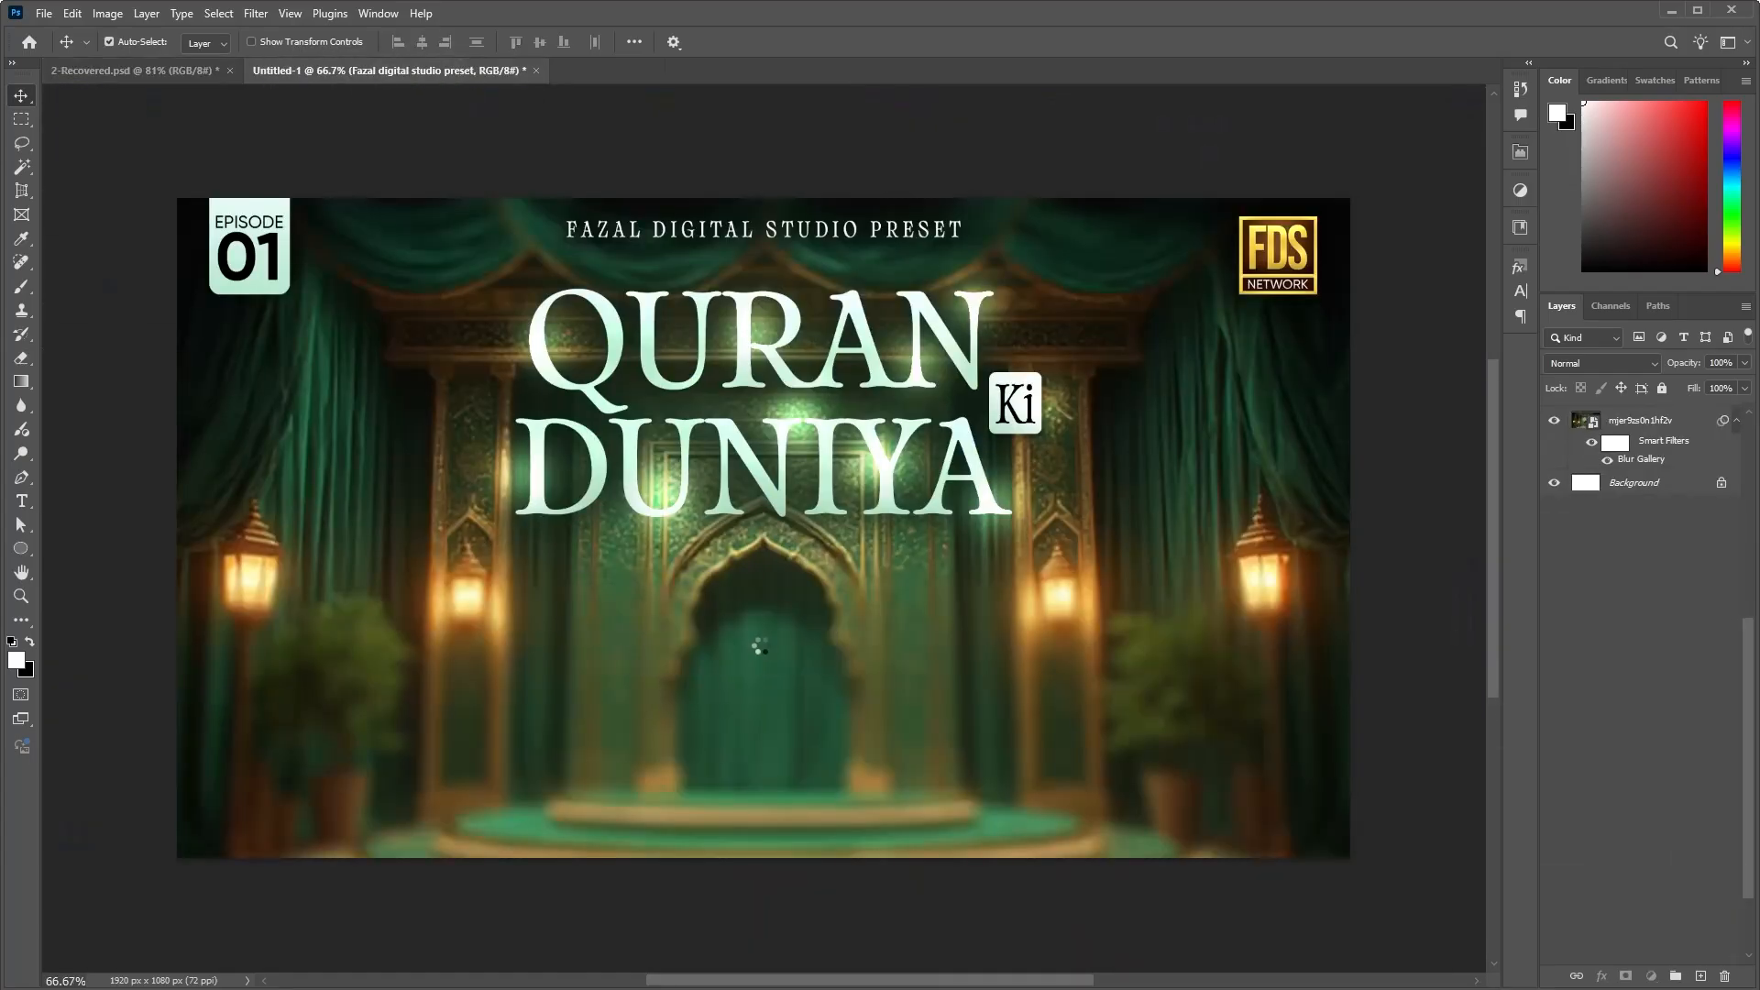
pyautogui.click(1438, 539)
# Step: Place the guest portrait at the canvas's left side and the host portrait at its right, aligned by their vertical centres
pyautogui.click(327, 669)
pyautogui.moveTo(327, 669); pyautogui.dragTo(323, 667)
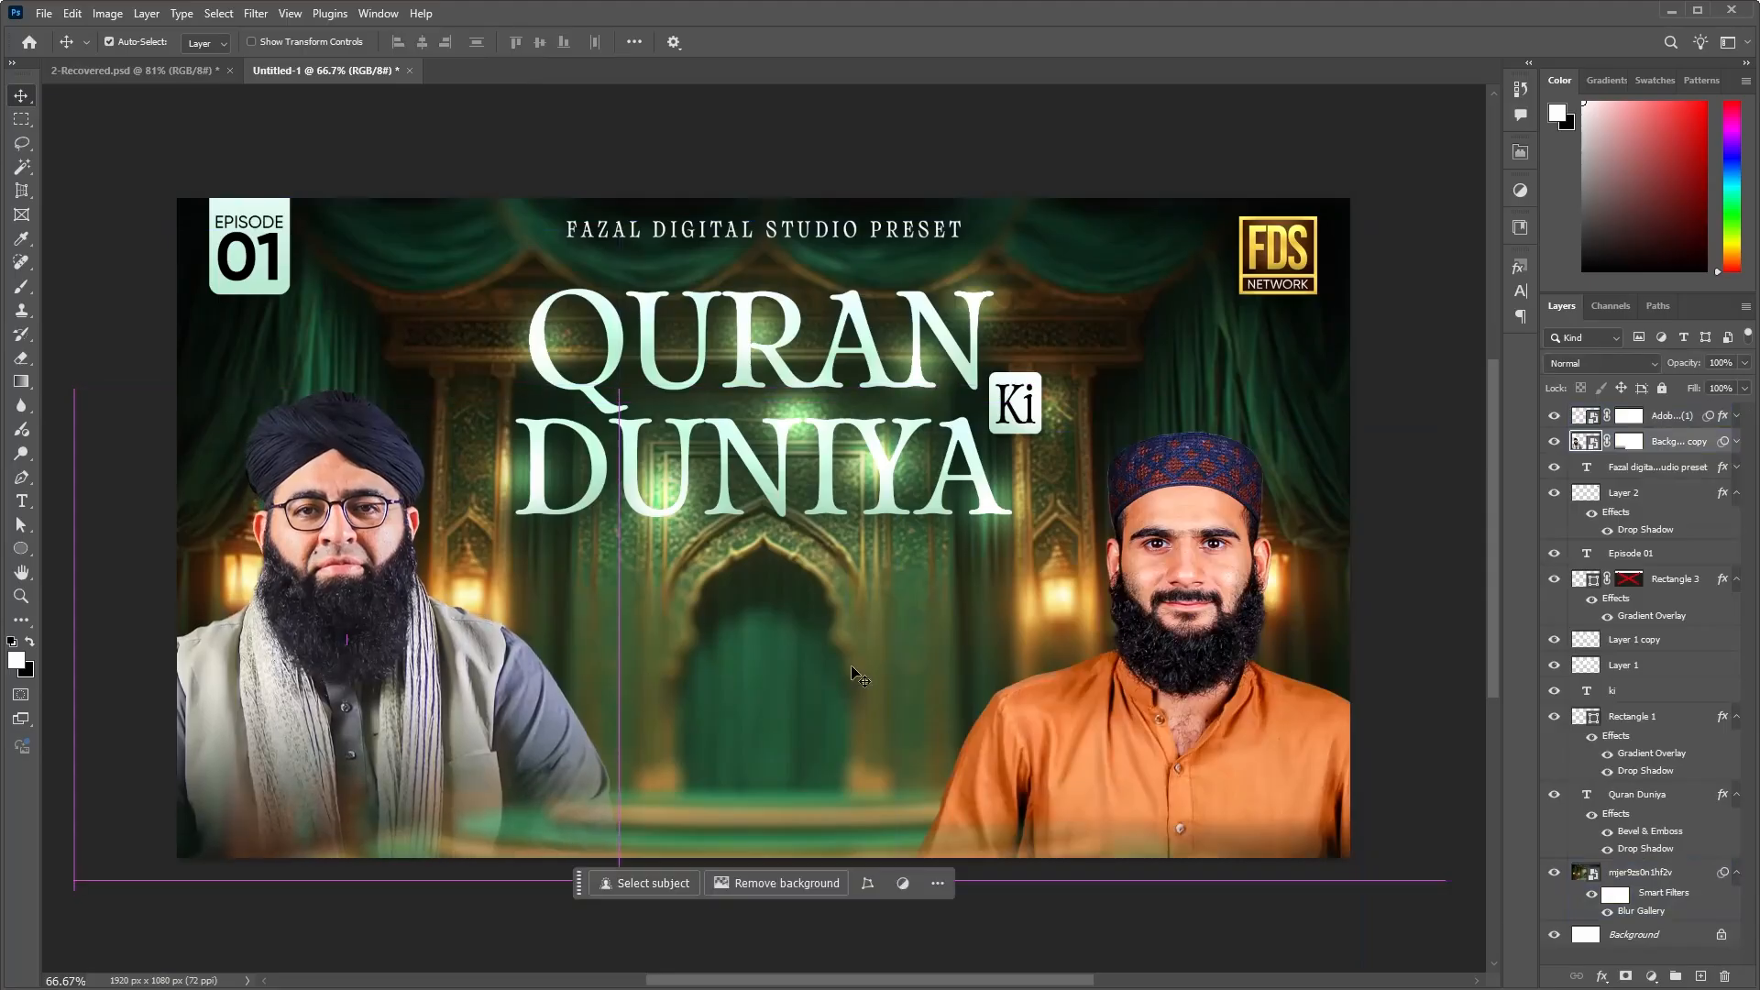
pyautogui.moveTo(1153, 732); pyautogui.dragTo(1170, 702)
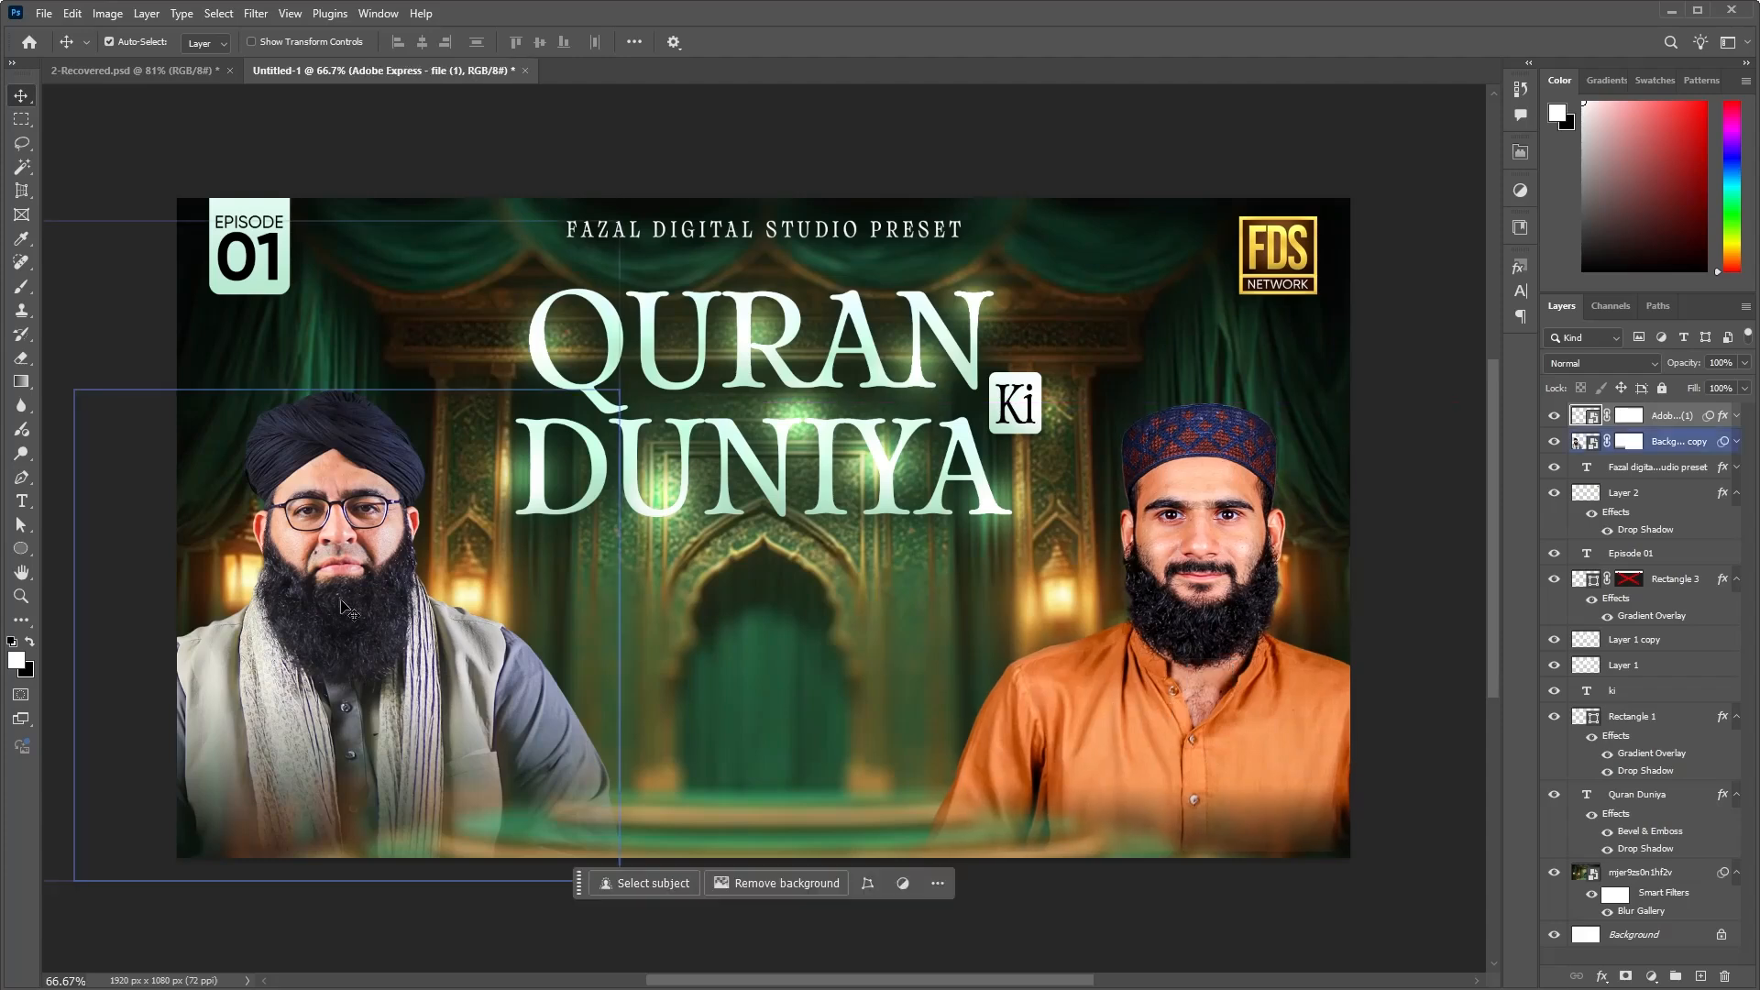
pyautogui.keyDown('shift'); pyautogui.click(1692, 424); pyautogui.keyUp('shift')
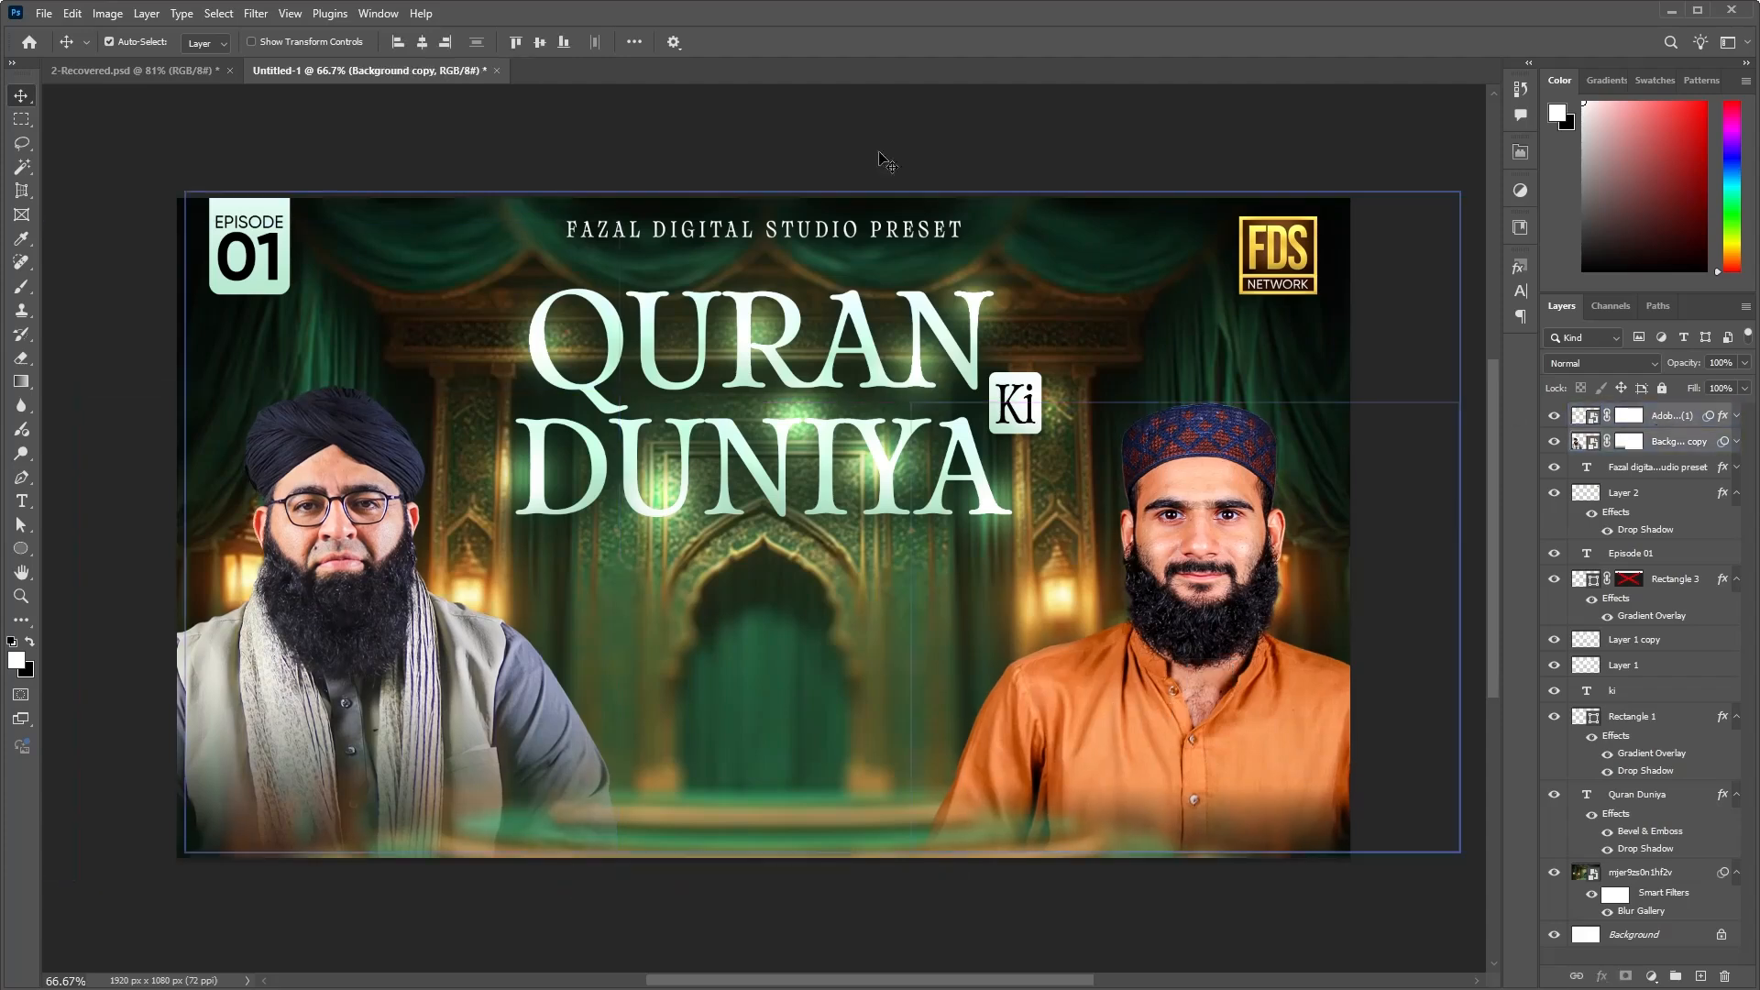
pyautogui.click(538, 43)
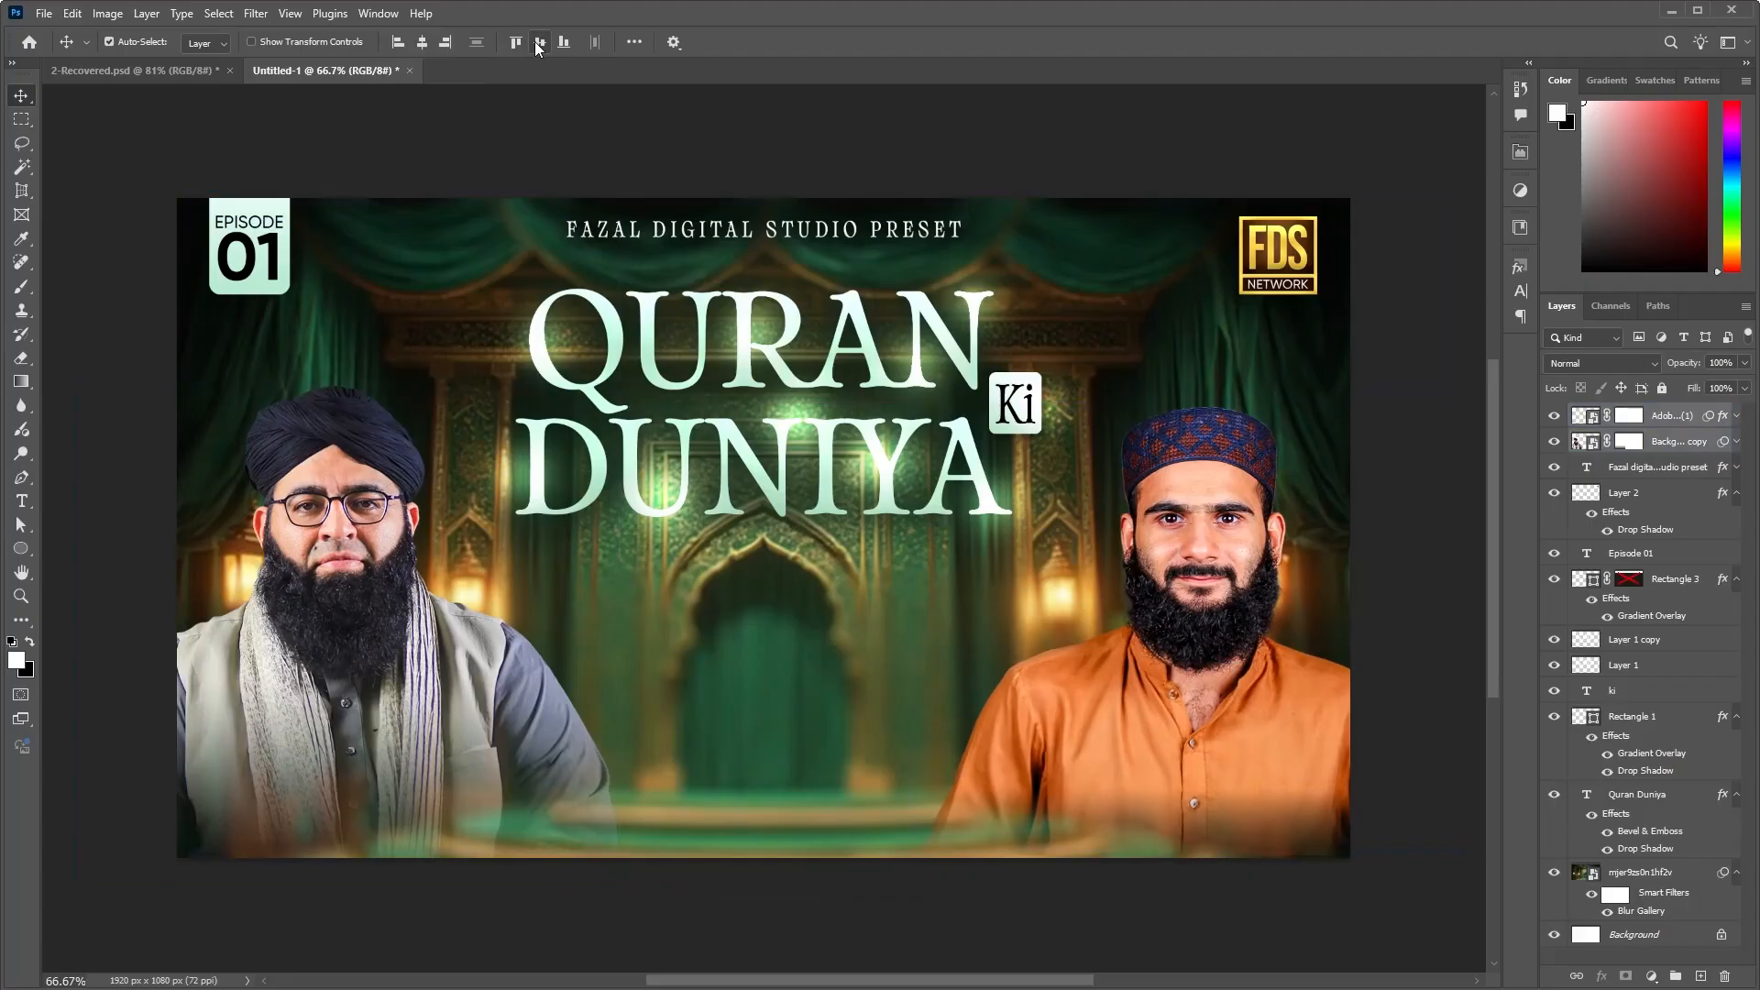
pyautogui.click(903, 952)
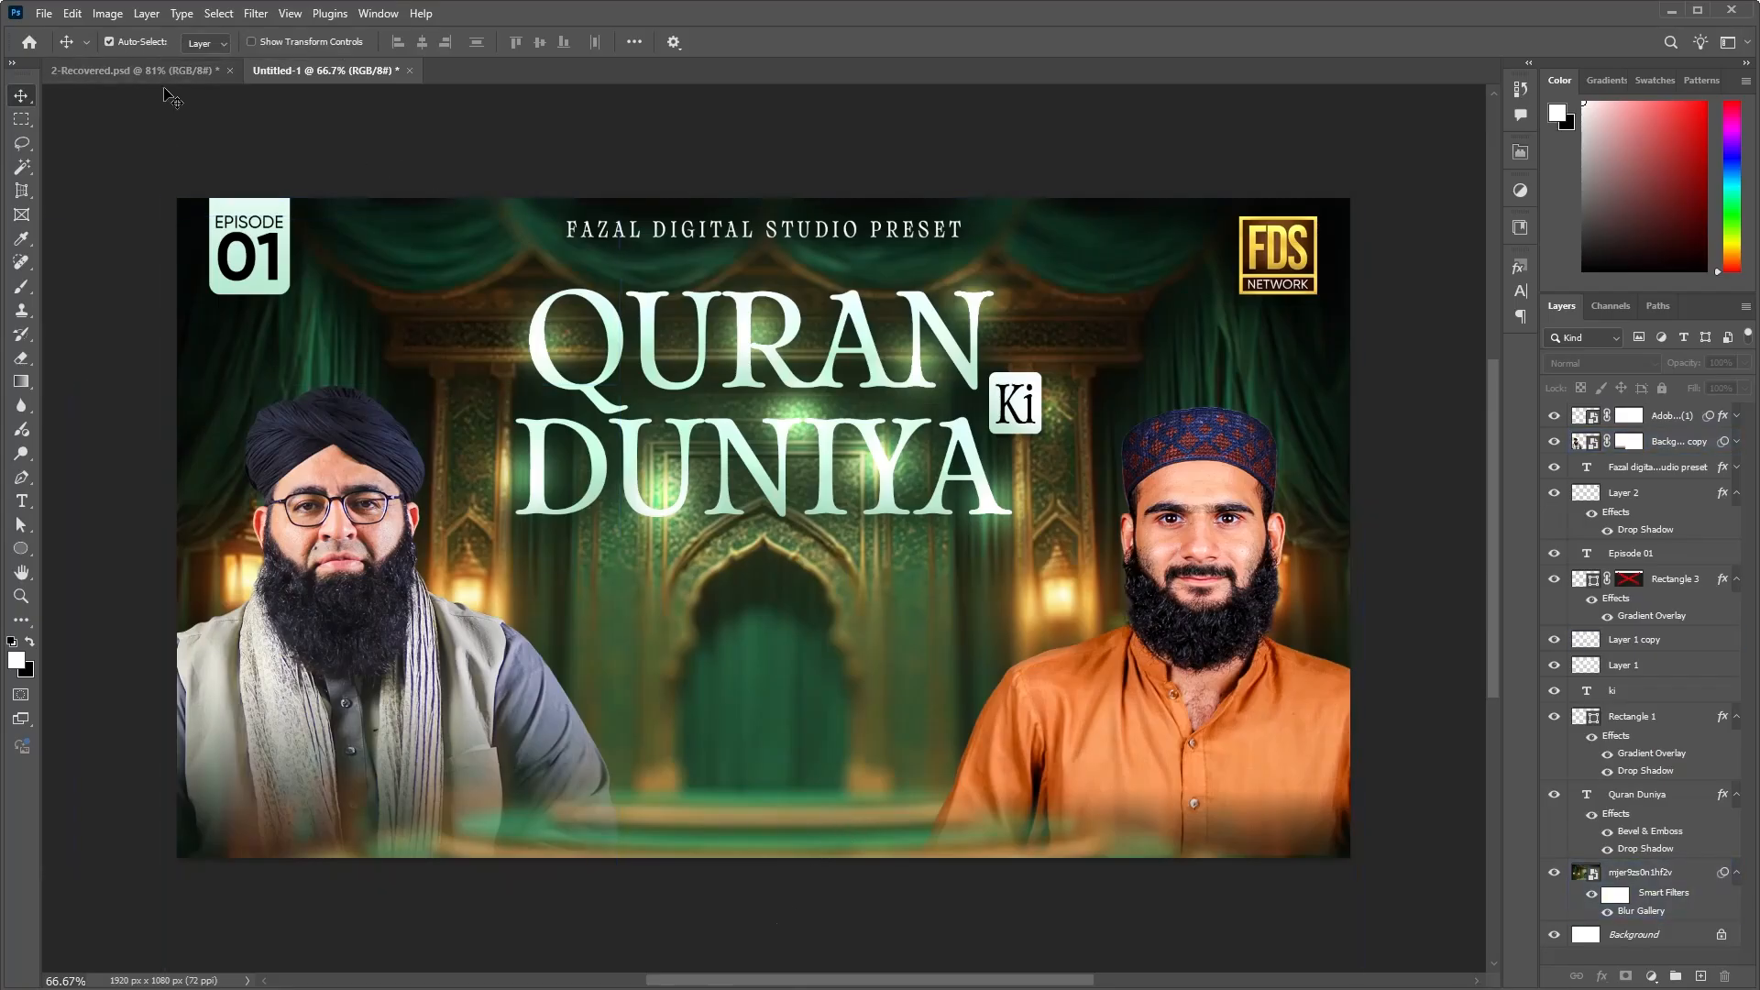
# Step: Study the maxresdefault (4).jpg reference thumbnail in the image viewer after switching to 2-Recovered.psd
pyautogui.click(179, 70)
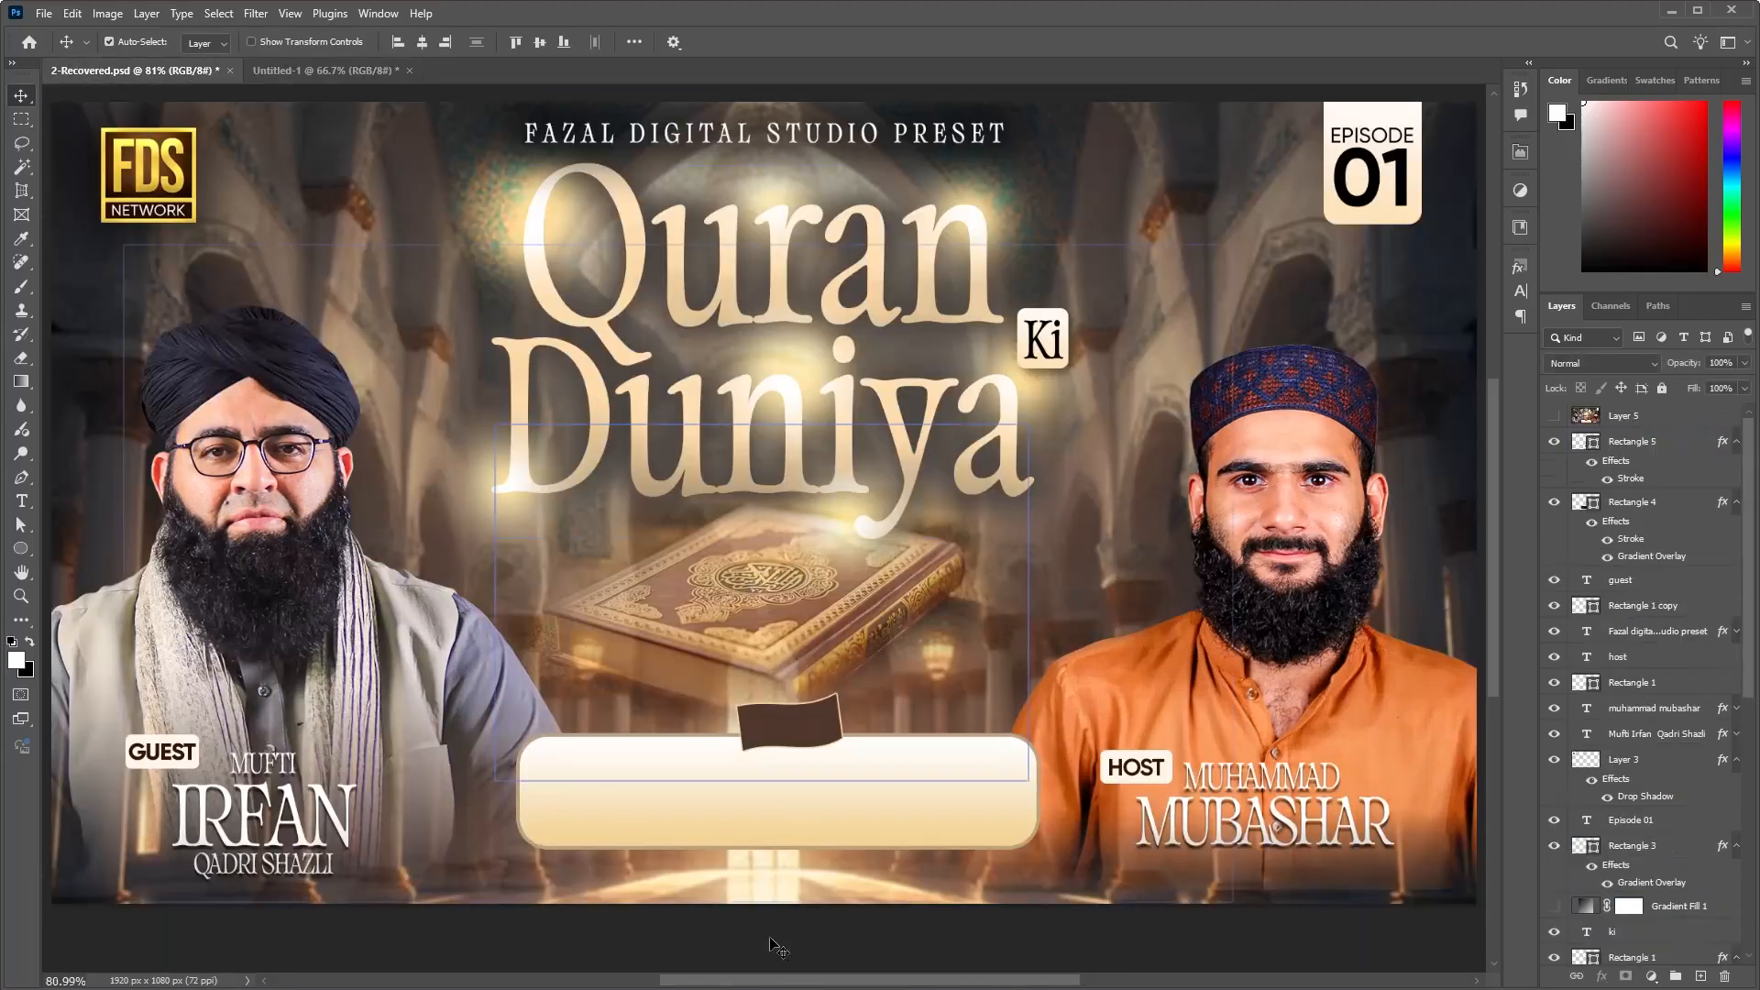
pyautogui.hotkey('alt', 'Tab')
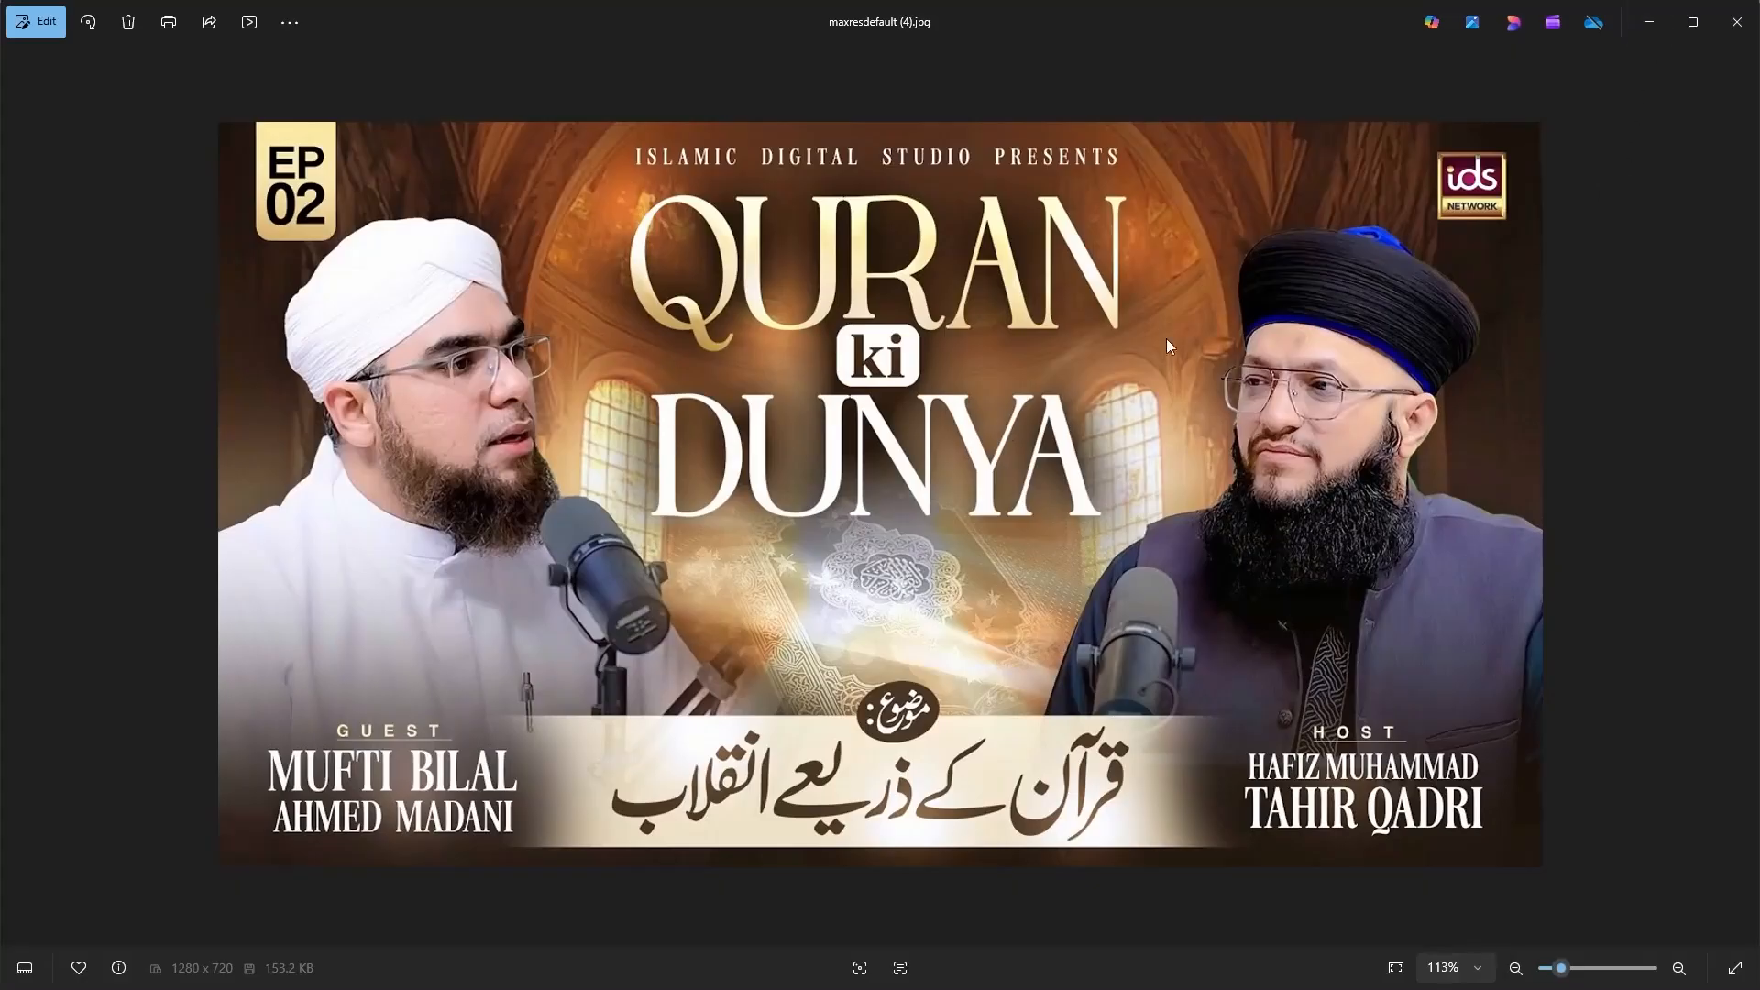
pyautogui.click(1646, 30)
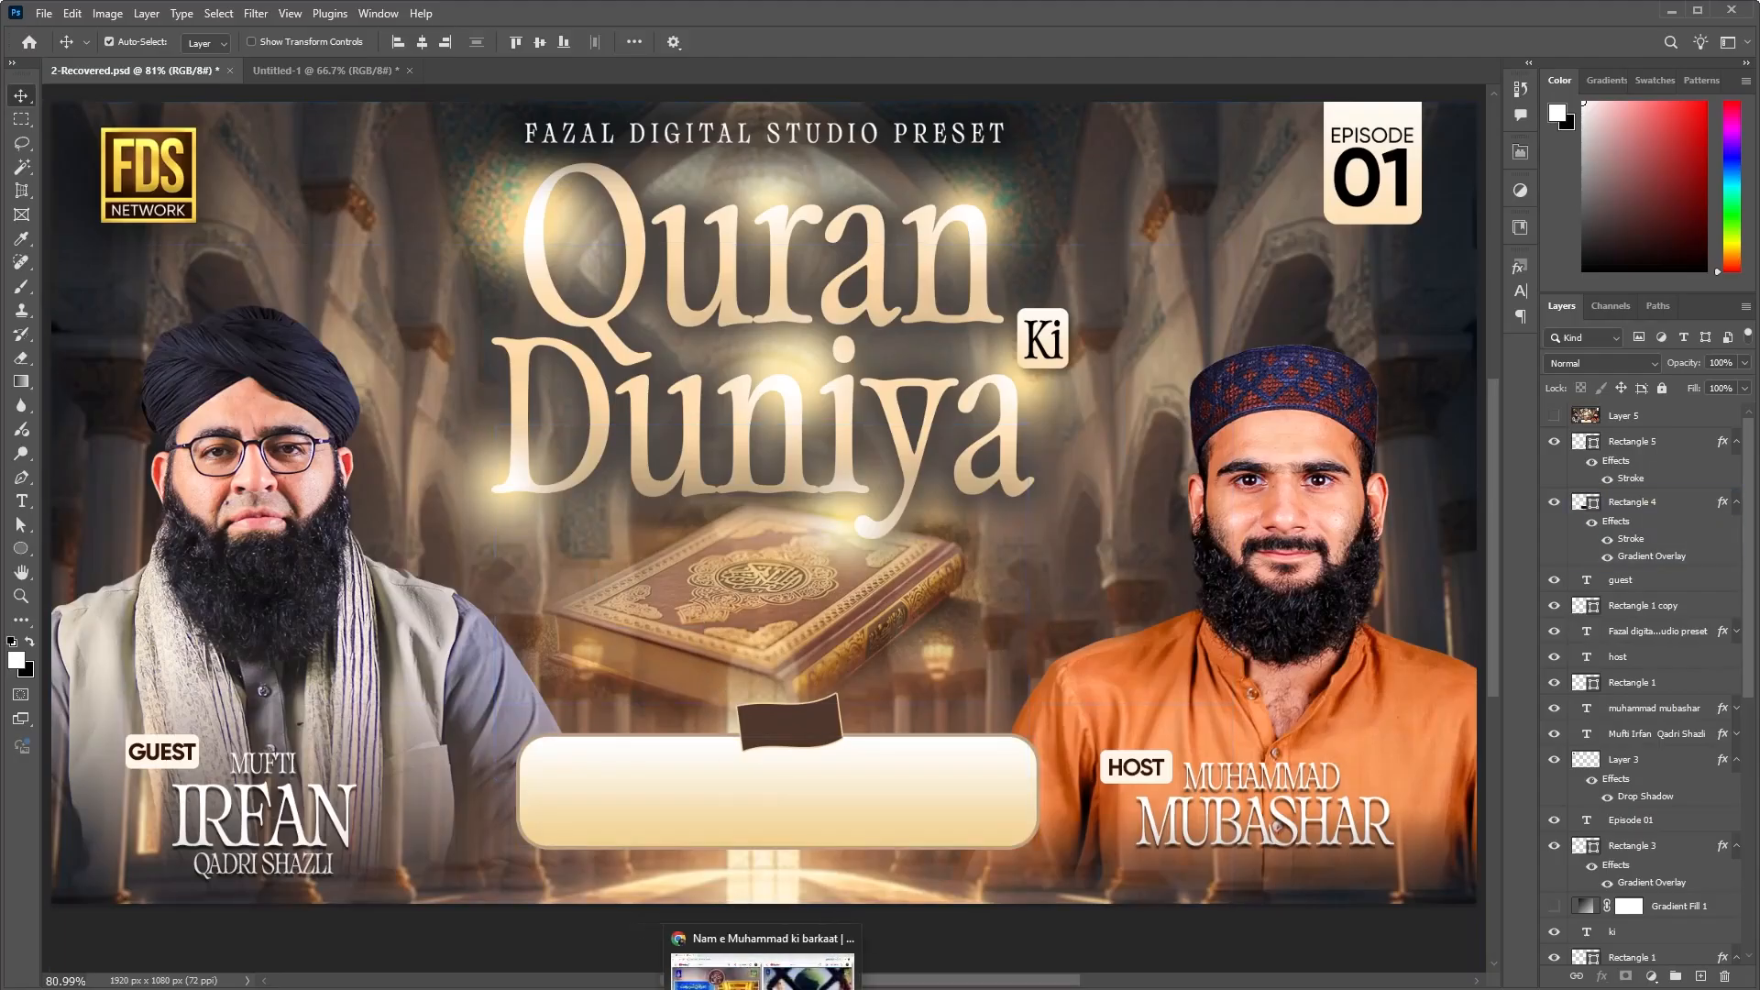
# Step: Switch to Chrome and browse the Google Images results for quran, previewing the Iqra Online photo and its related images
pyautogui.hotkey('alt', 'Tab')
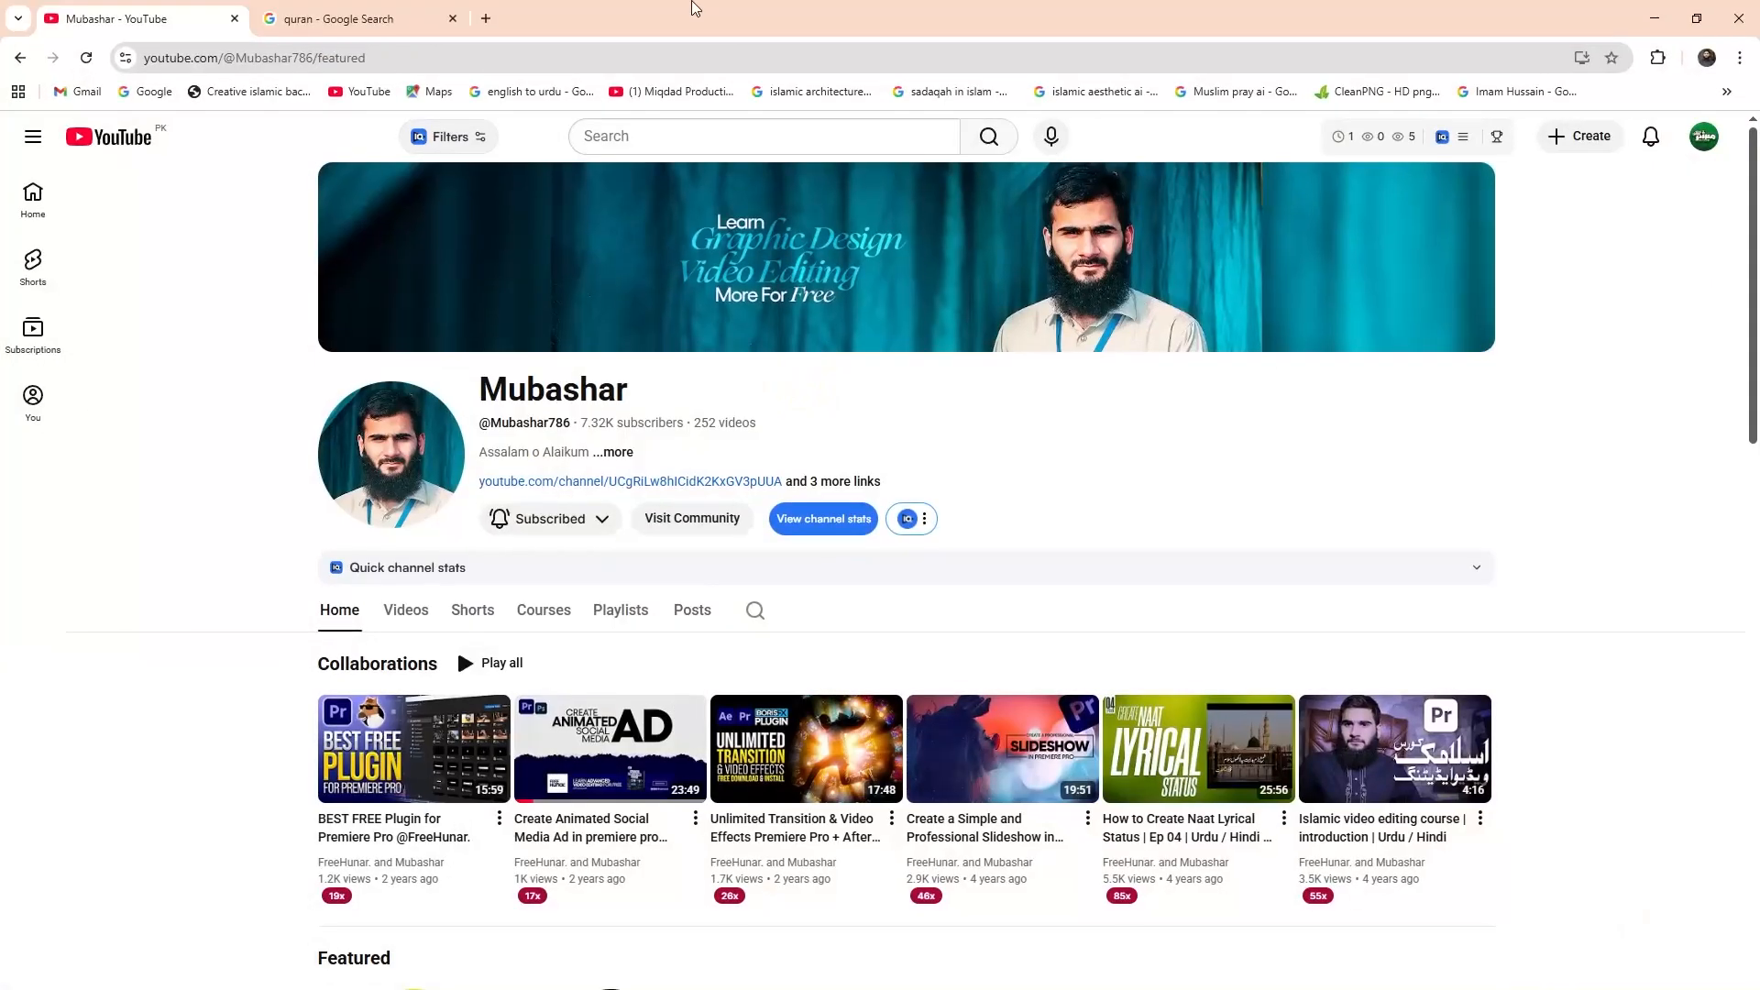
pyautogui.click(306, 15)
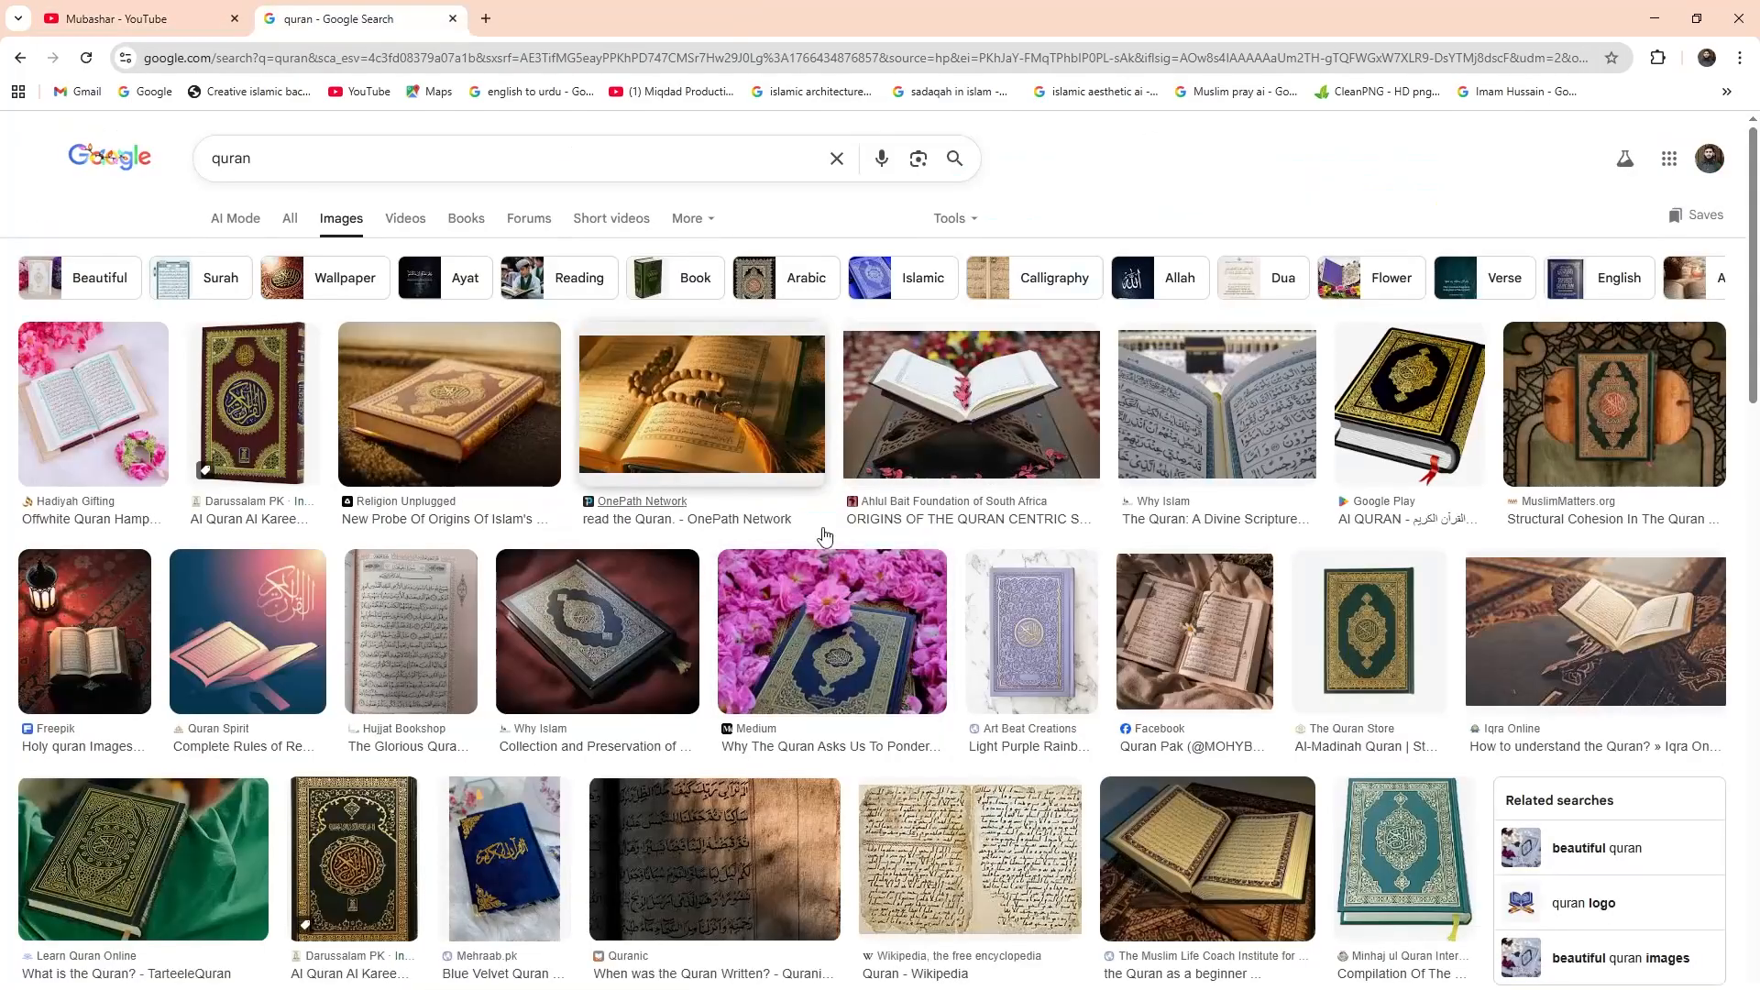
pyautogui.click(1614, 641)
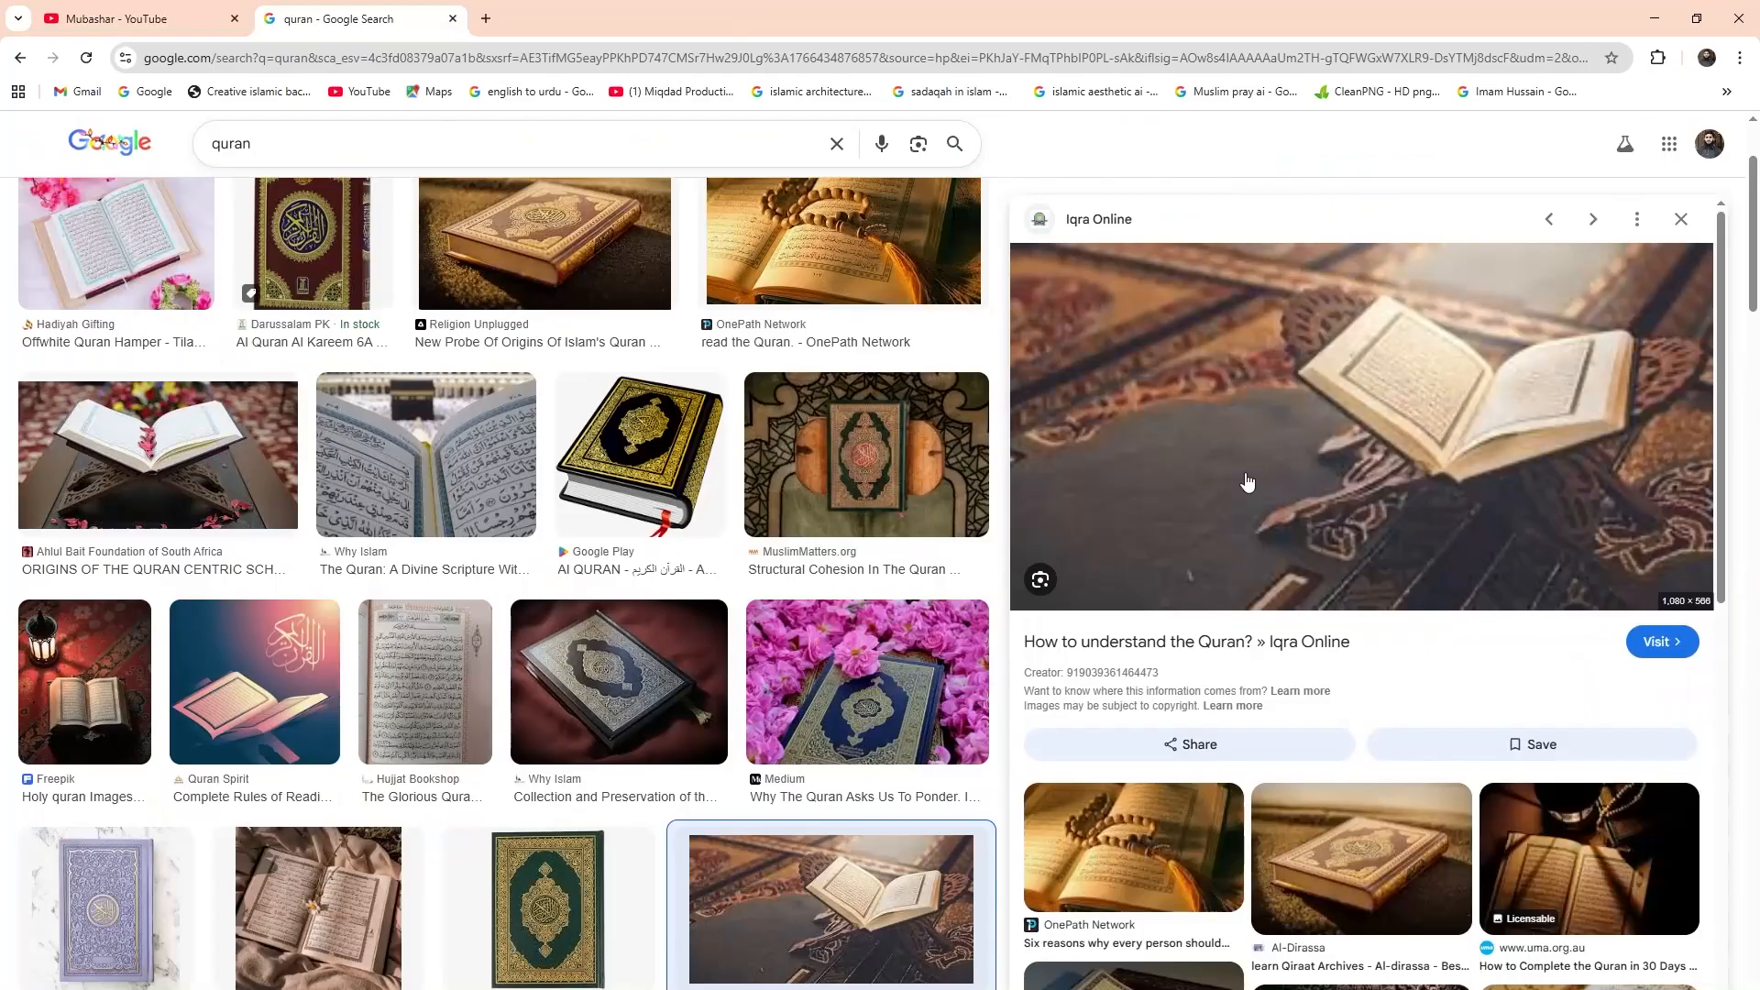
pyautogui.scroll(-2, 1247, 483)
pyautogui.scroll(-1, 1247, 482)
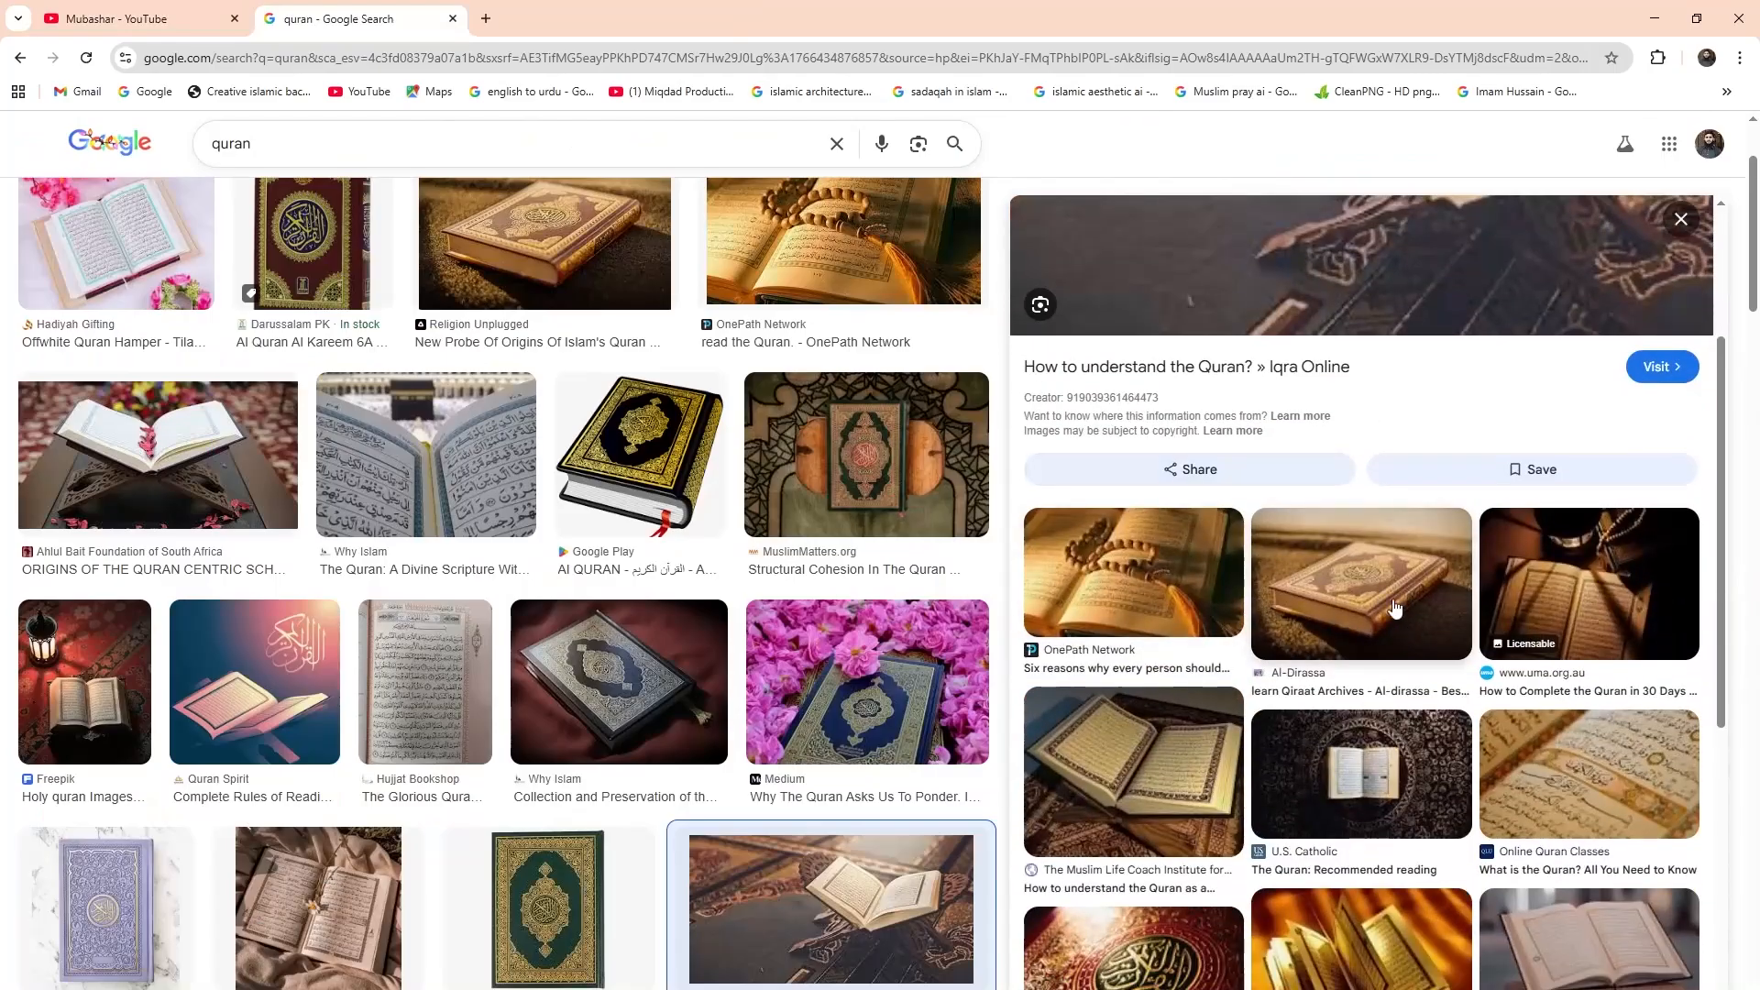
pyautogui.scroll(3, 1348, 491)
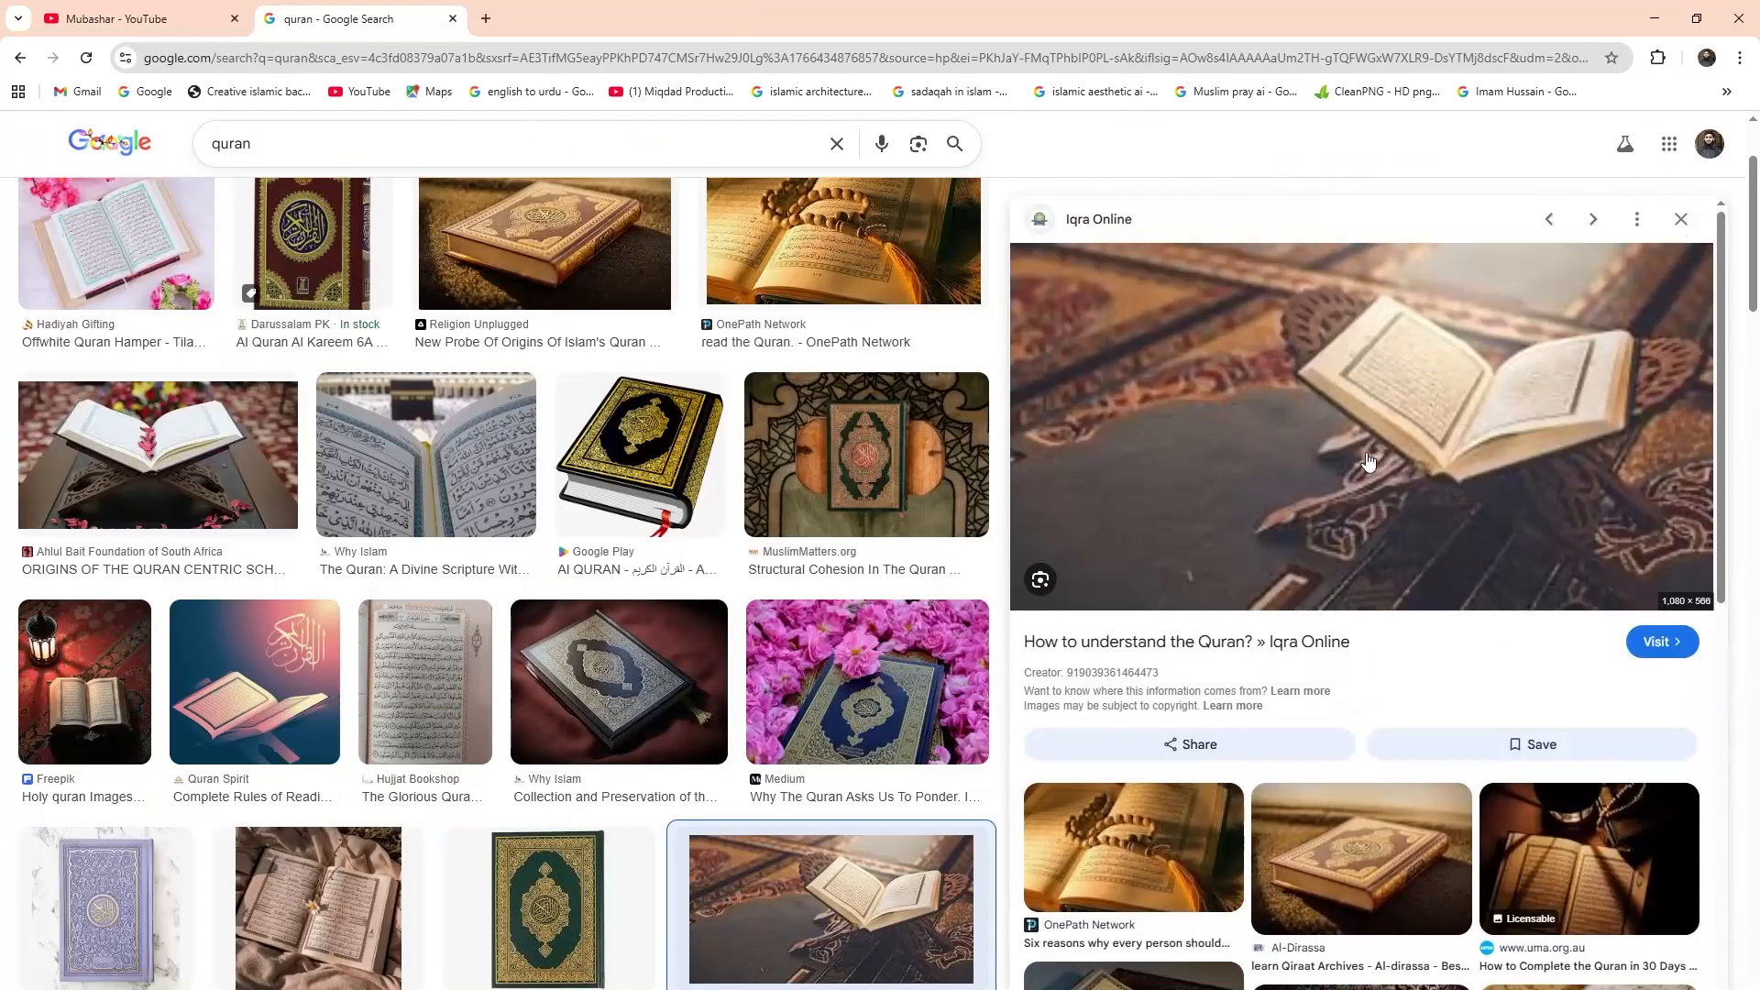
pyautogui.scroll(-2, 1334, 447)
pyautogui.scroll(2, 1151, 483)
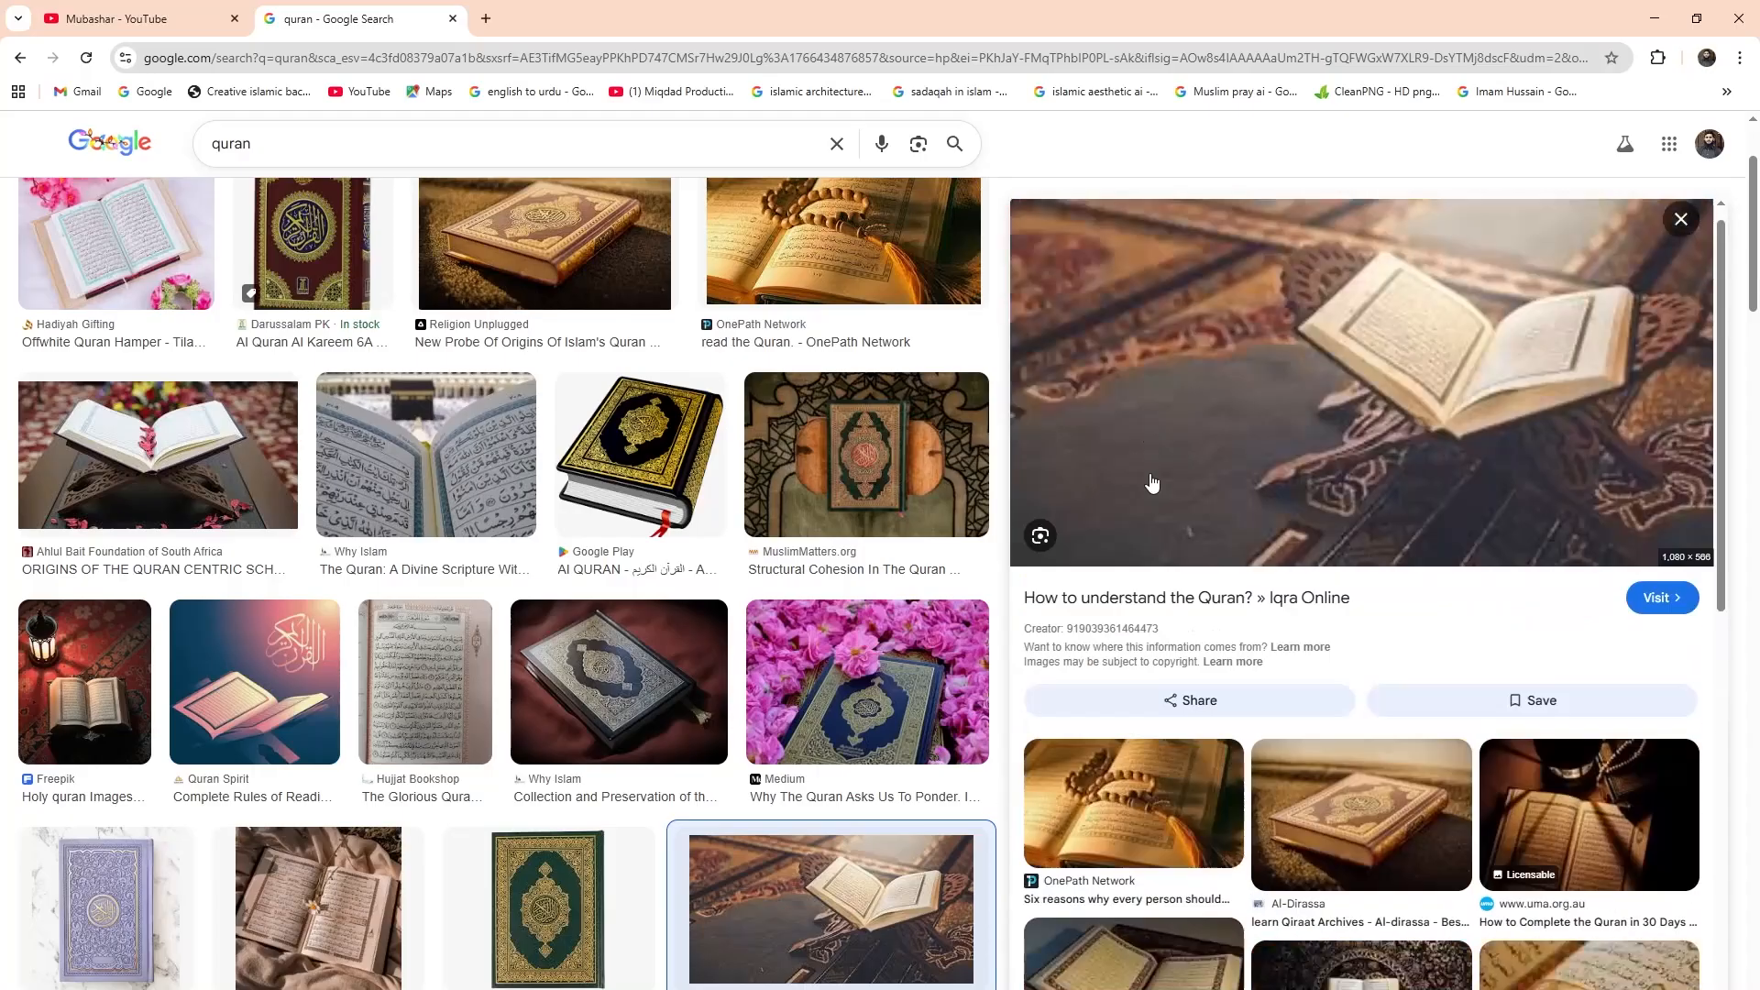
pyautogui.scroll(-5, 1152, 484)
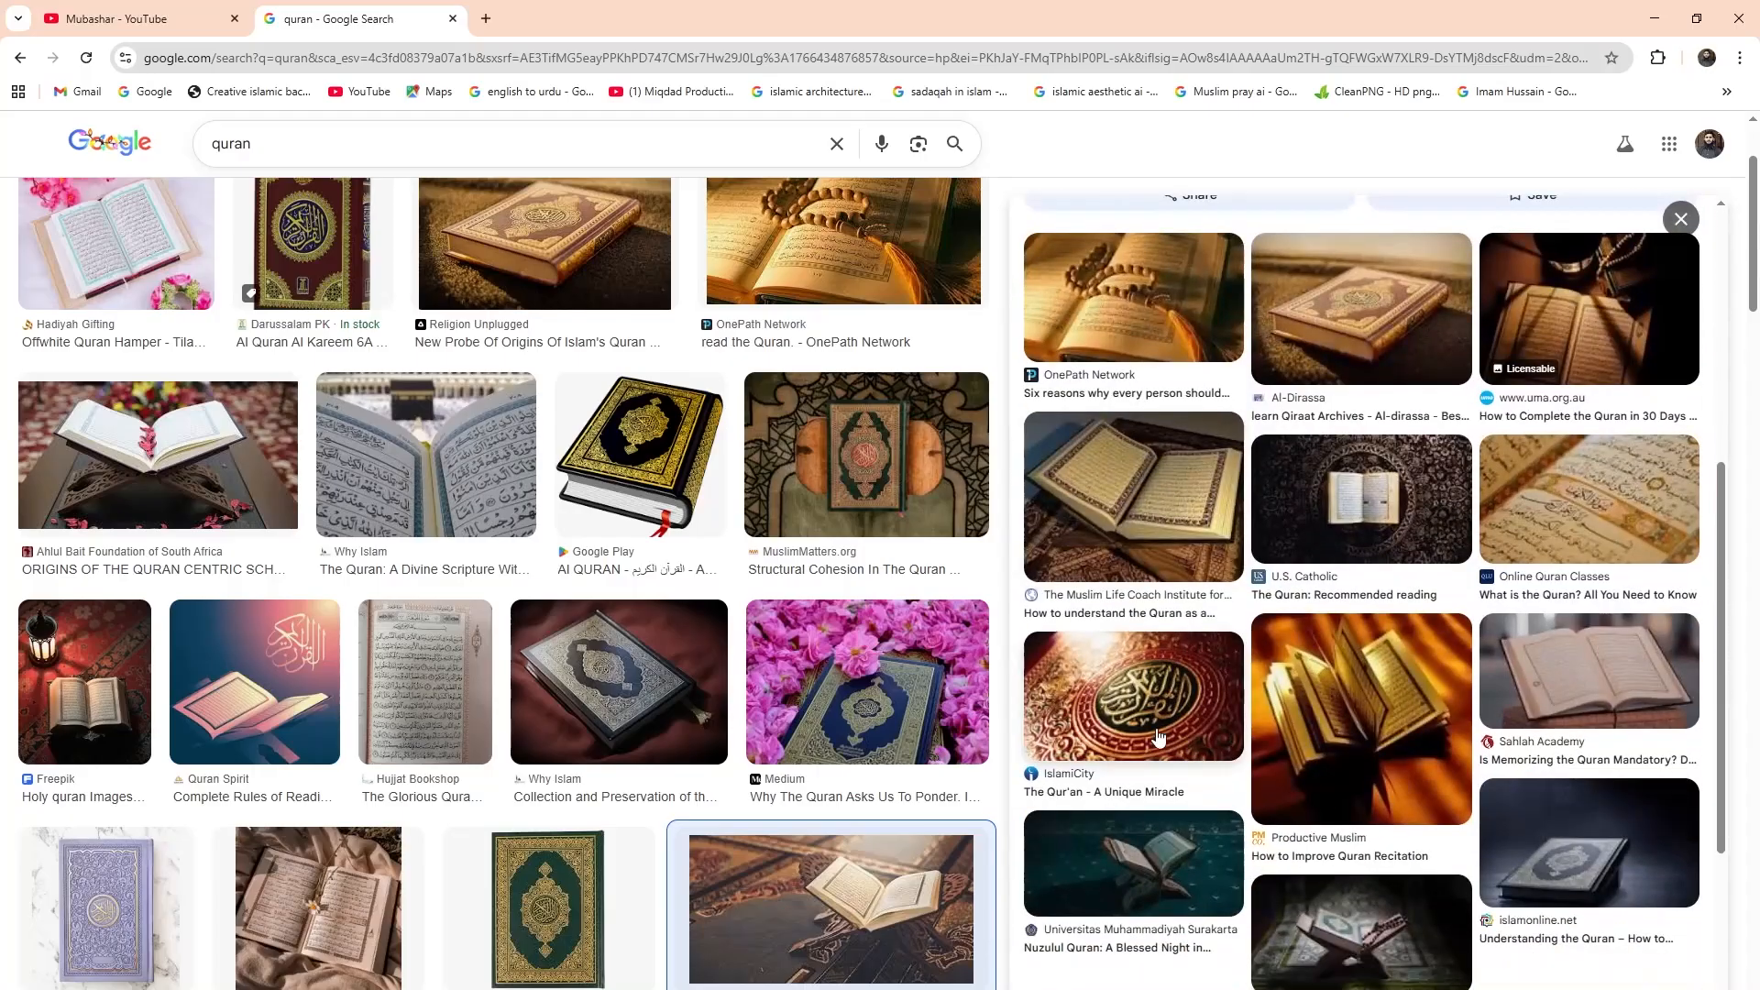
pyautogui.scroll(5, 1157, 731)
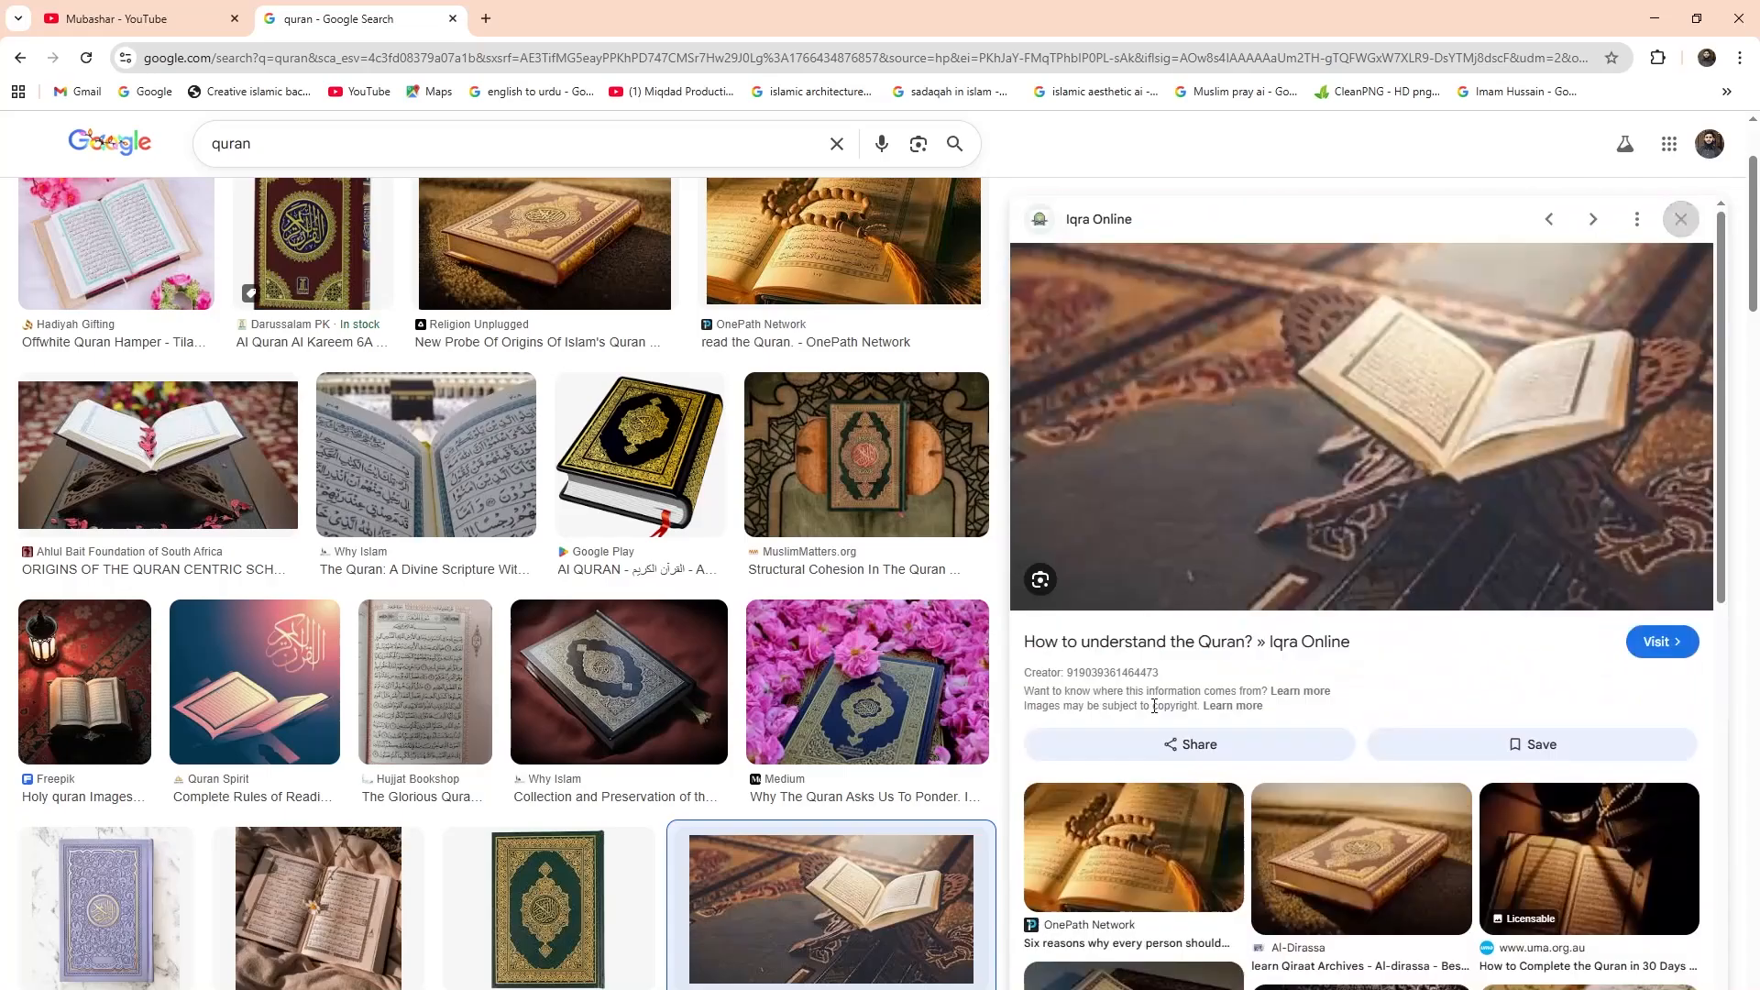
# Step: Preview the open Quran photo from The Muslim Life Coach Institute and look through its related images
pyautogui.scroll(-4, 1163, 667)
pyautogui.click(1161, 622)
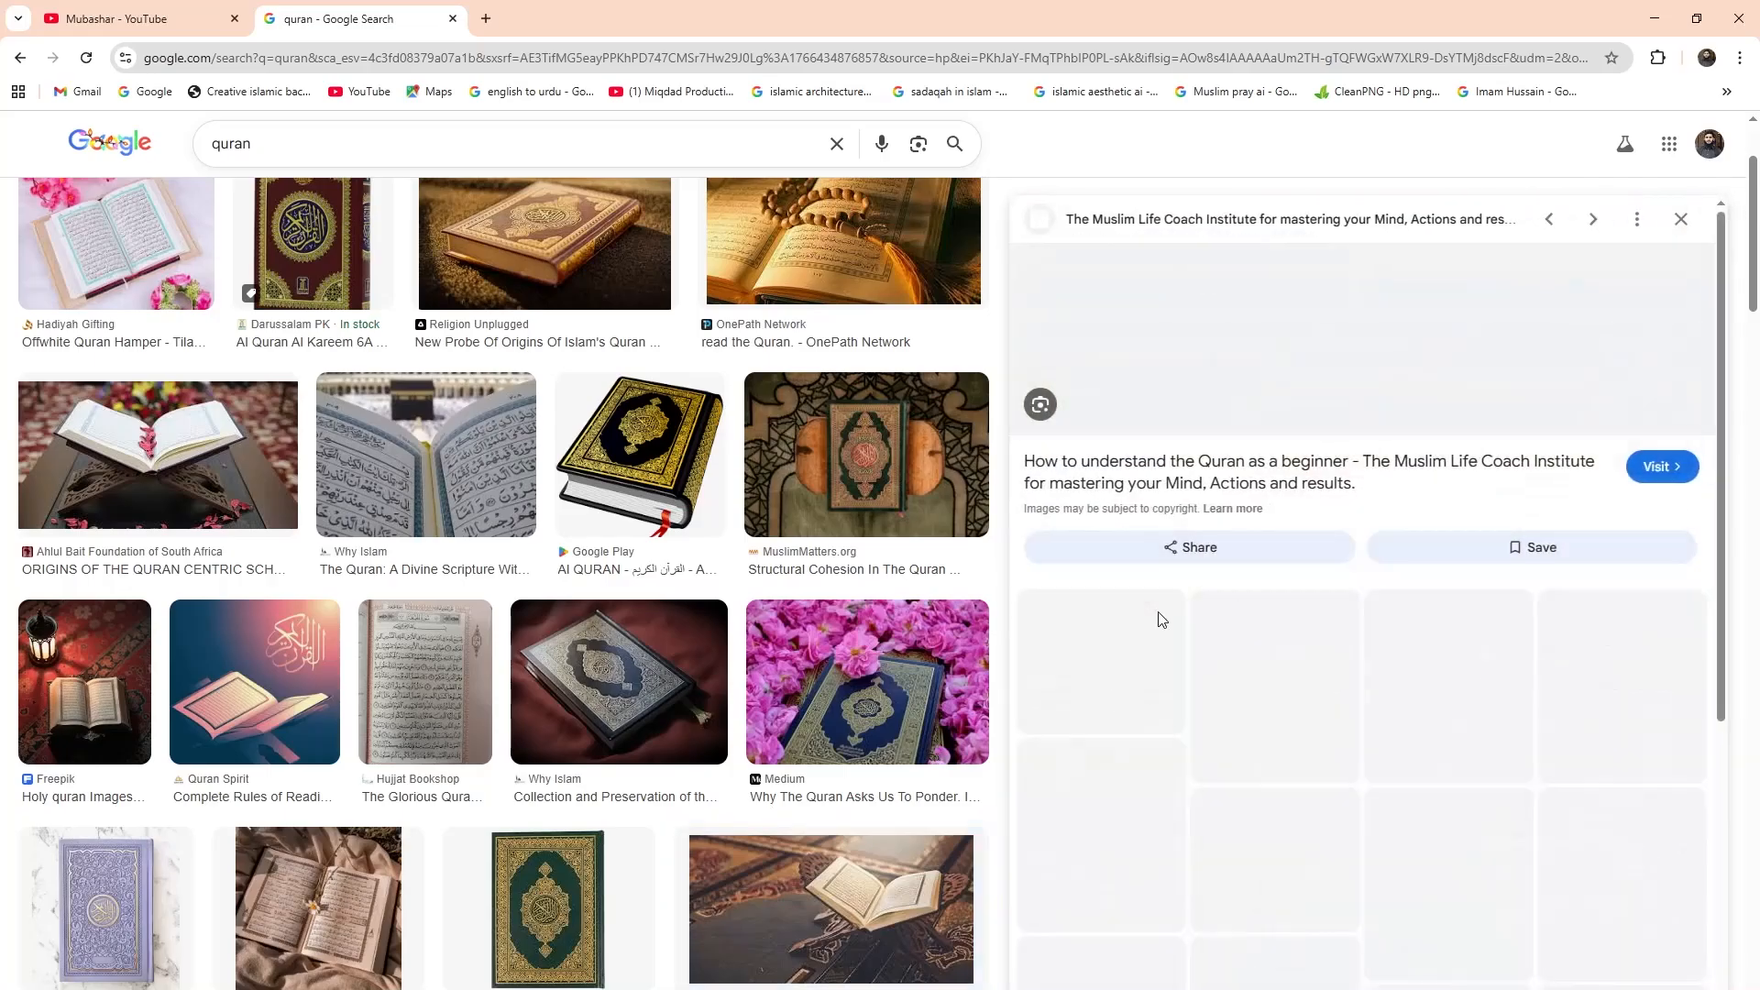
pyautogui.scroll(-4, 1160, 621)
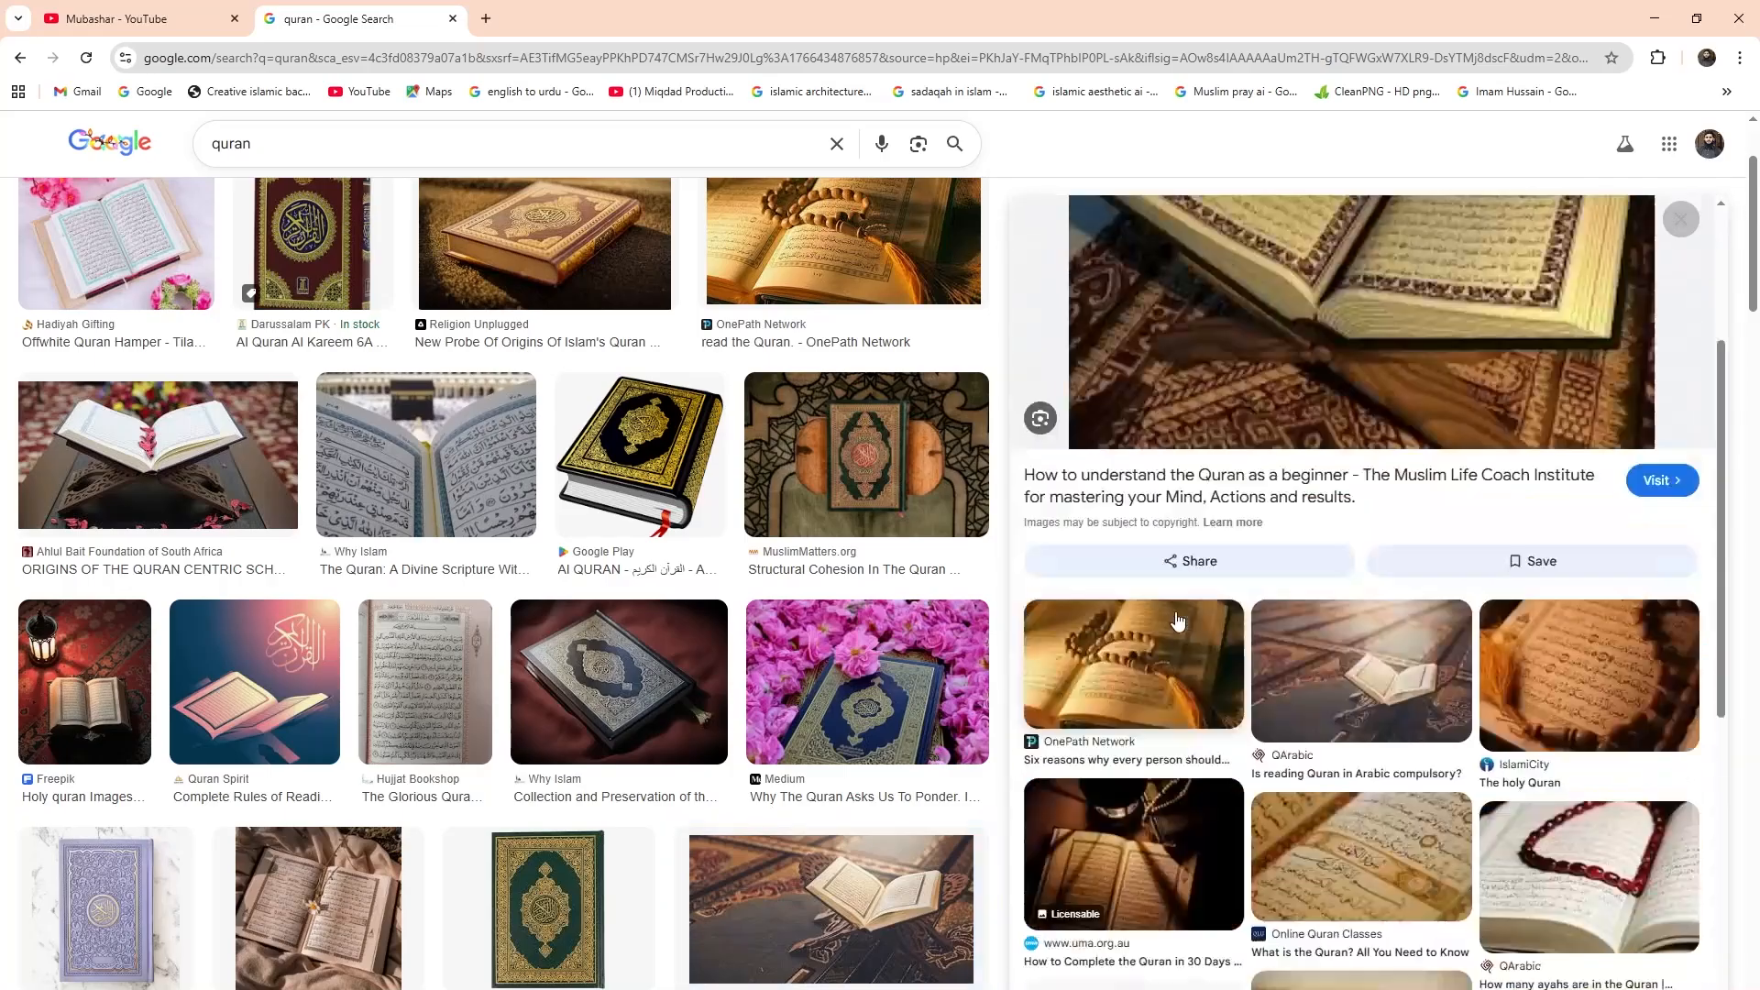
pyautogui.scroll(4, 1183, 621)
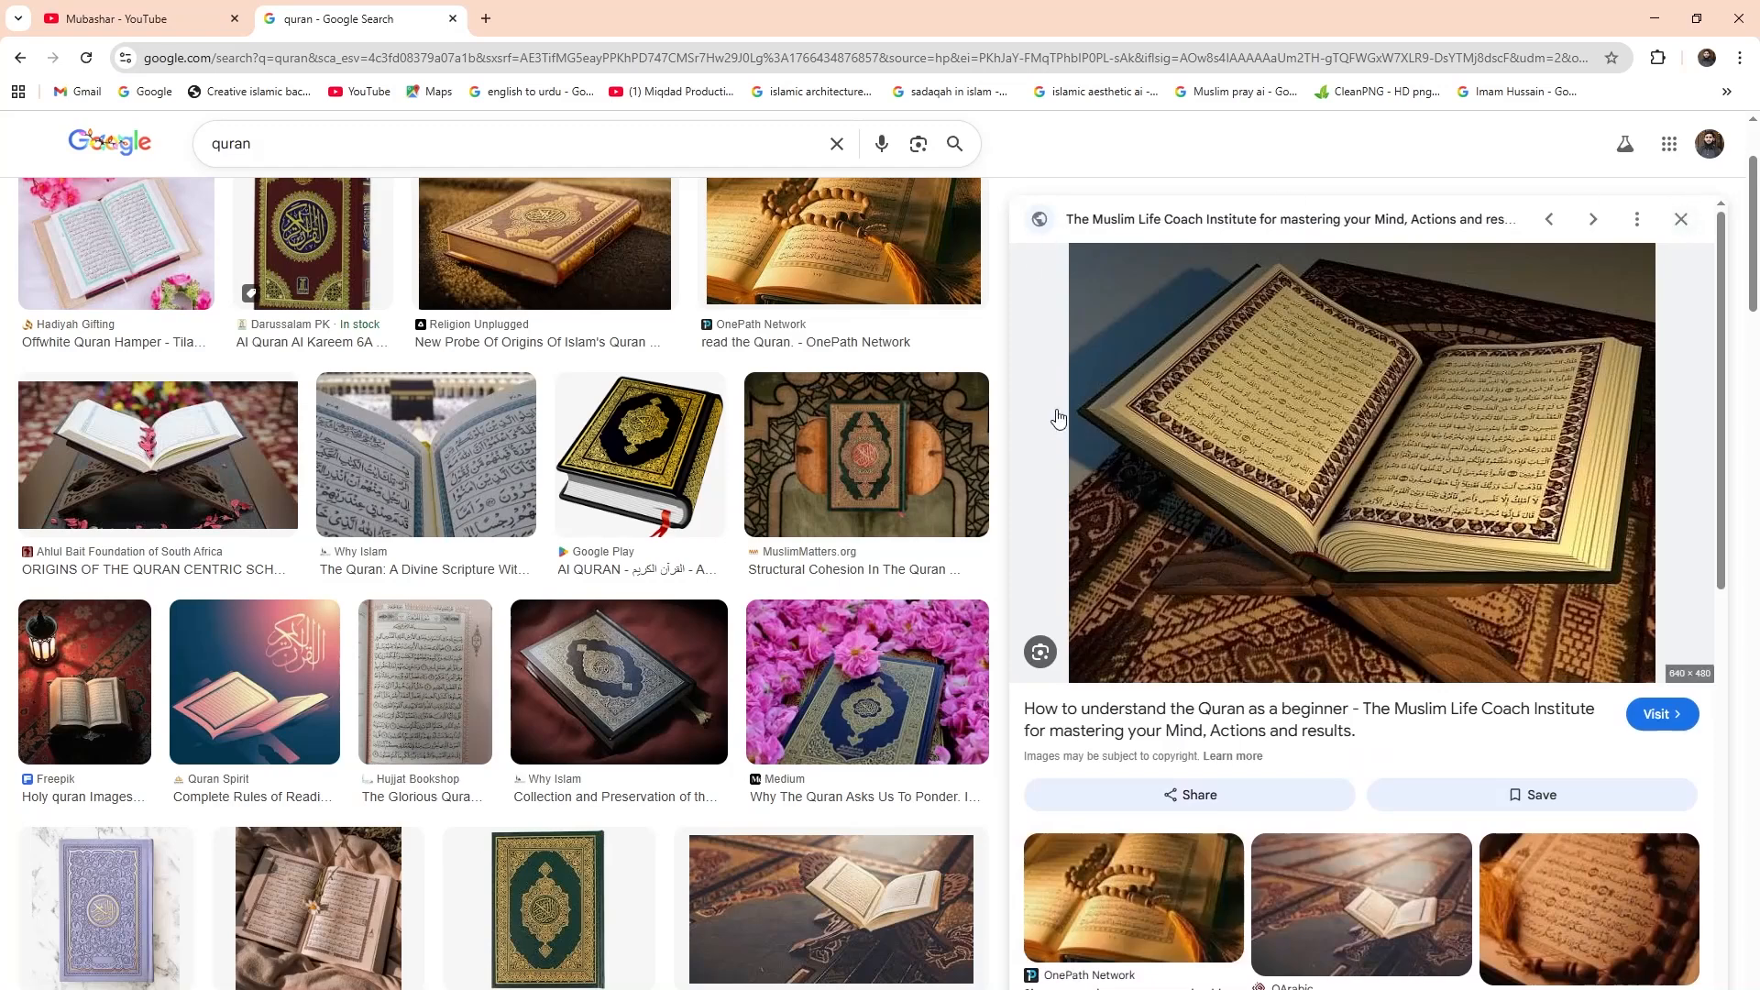
# Step: Reopen the Iqra Online preview and view the related IslamiCity photo of an embossed Quran cover
pyautogui.click(1695, 226)
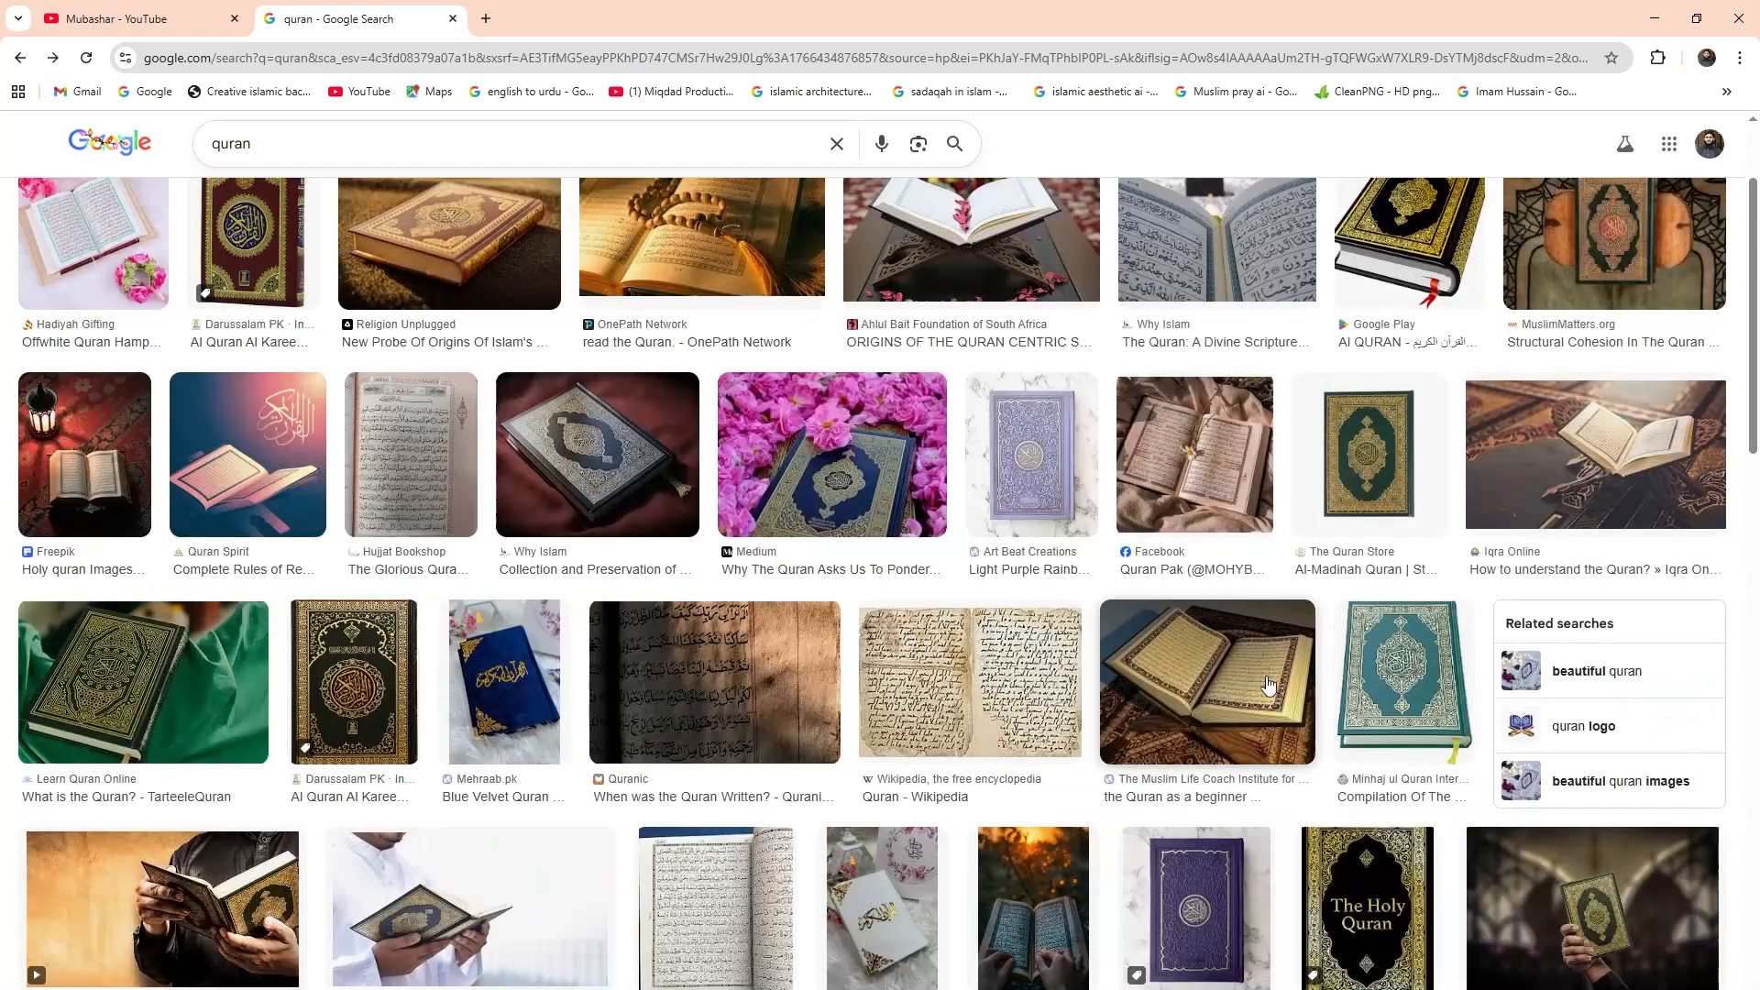
pyautogui.click(1565, 474)
pyautogui.scroll(-3, 1283, 641)
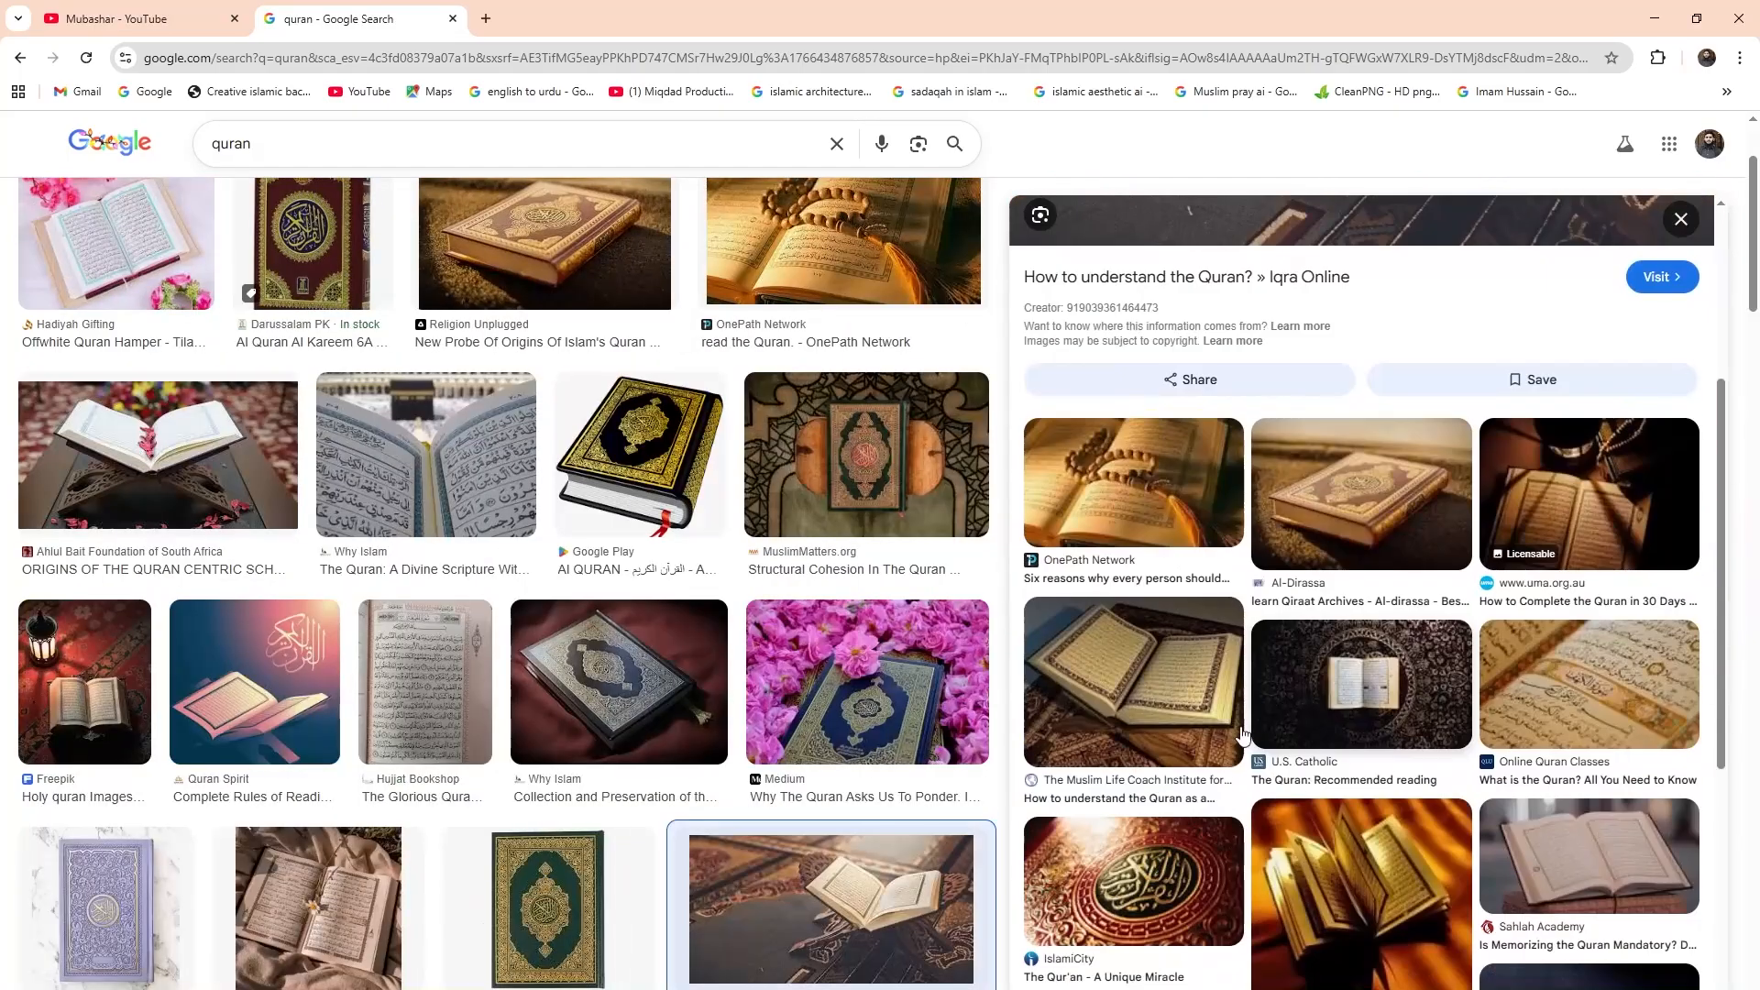
pyautogui.click(1152, 873)
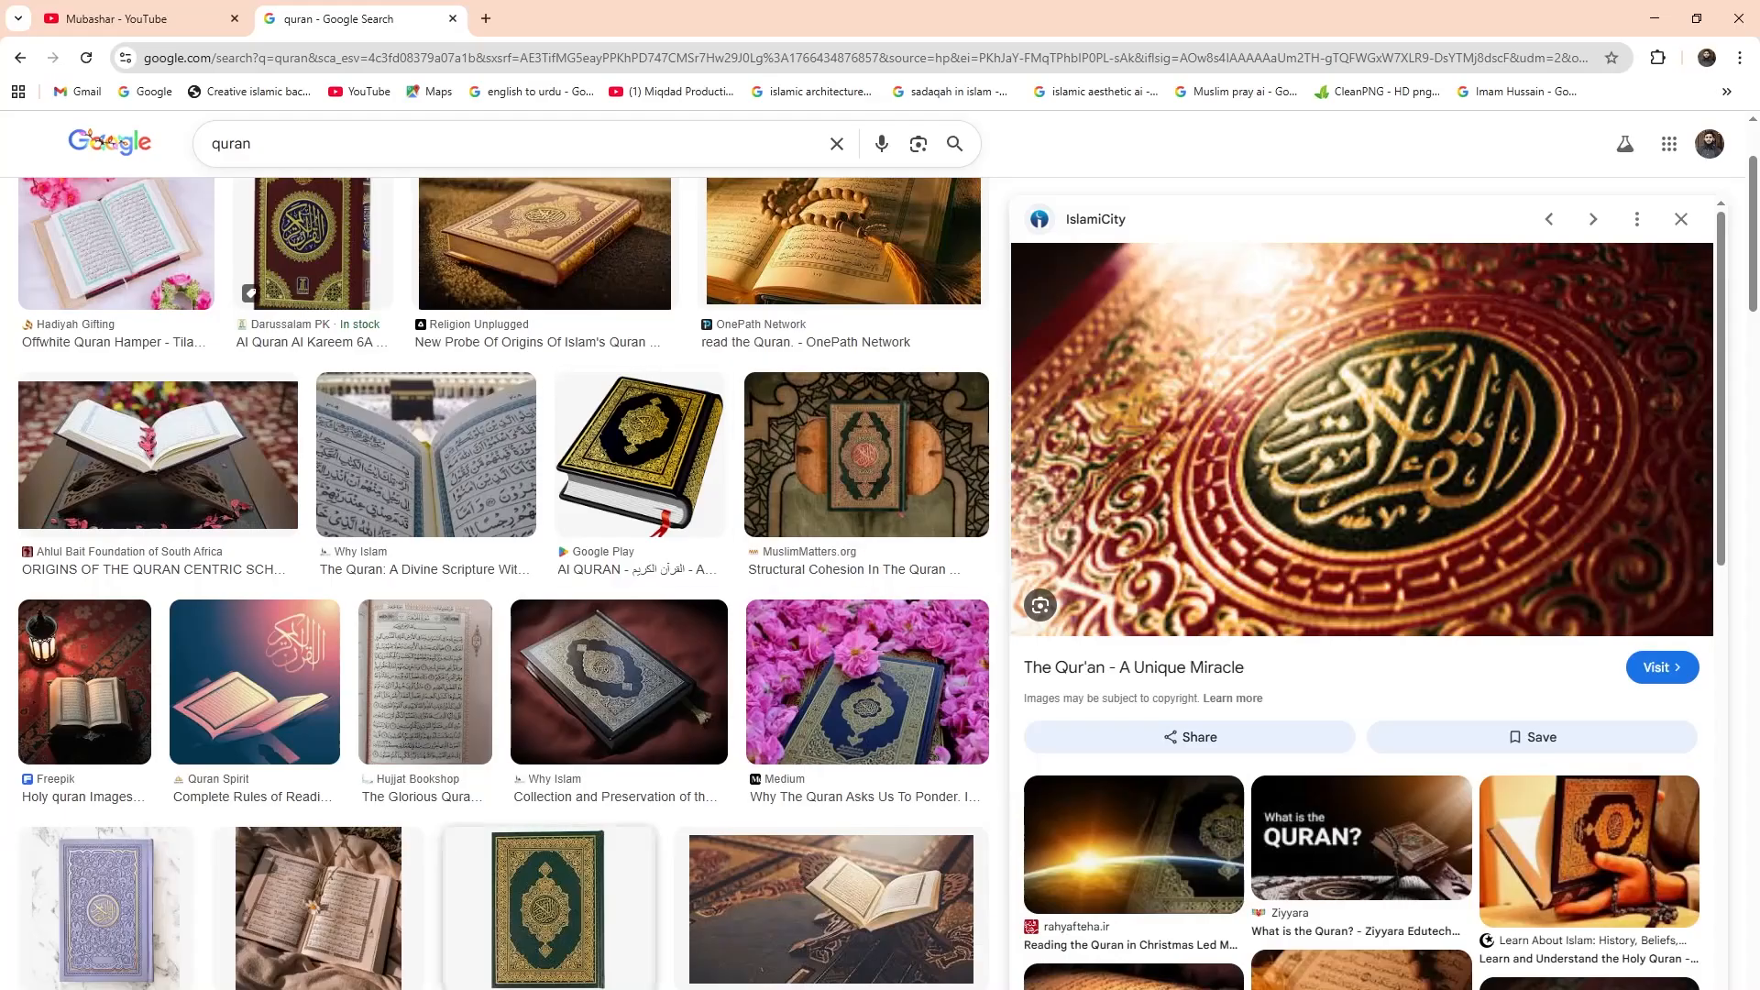
# Step: Switch to Photoshop and copy the host label, its rectangle and the host's name text from 2-Recovered.psd into Untitled-1
pyautogui.moveTo(390, 986)
pyautogui.click(390, 953)
pyautogui.click(1284, 807)
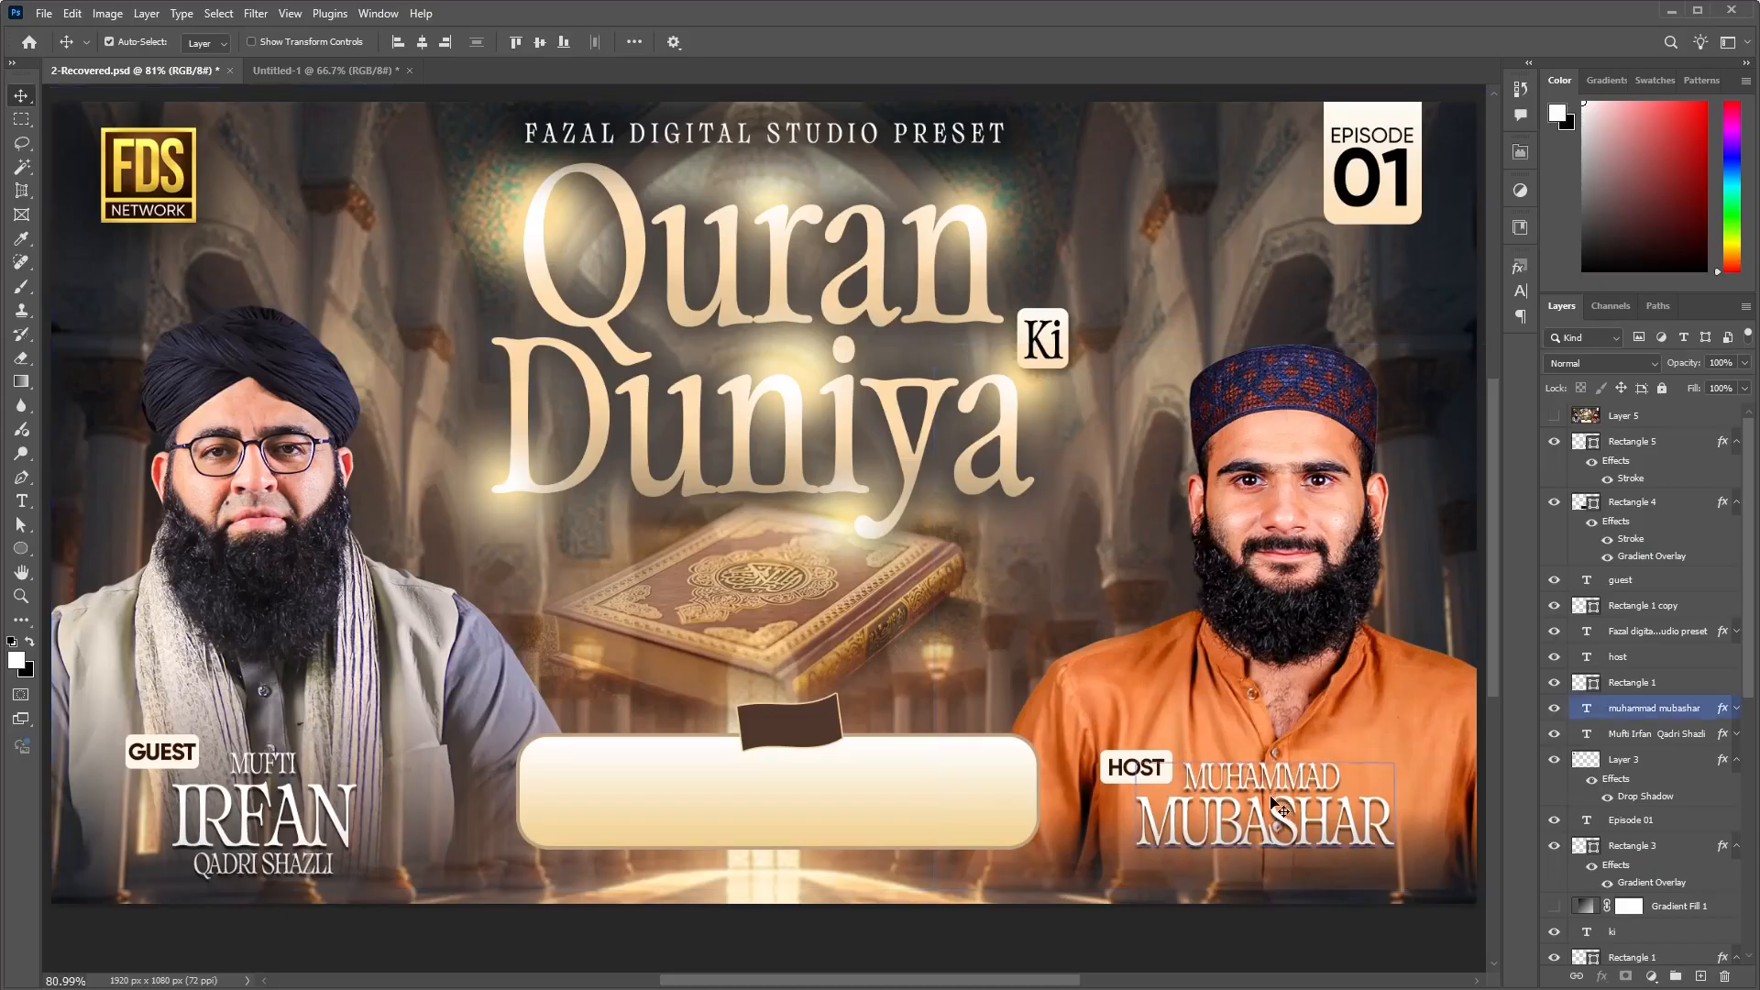
pyautogui.click(1135, 769)
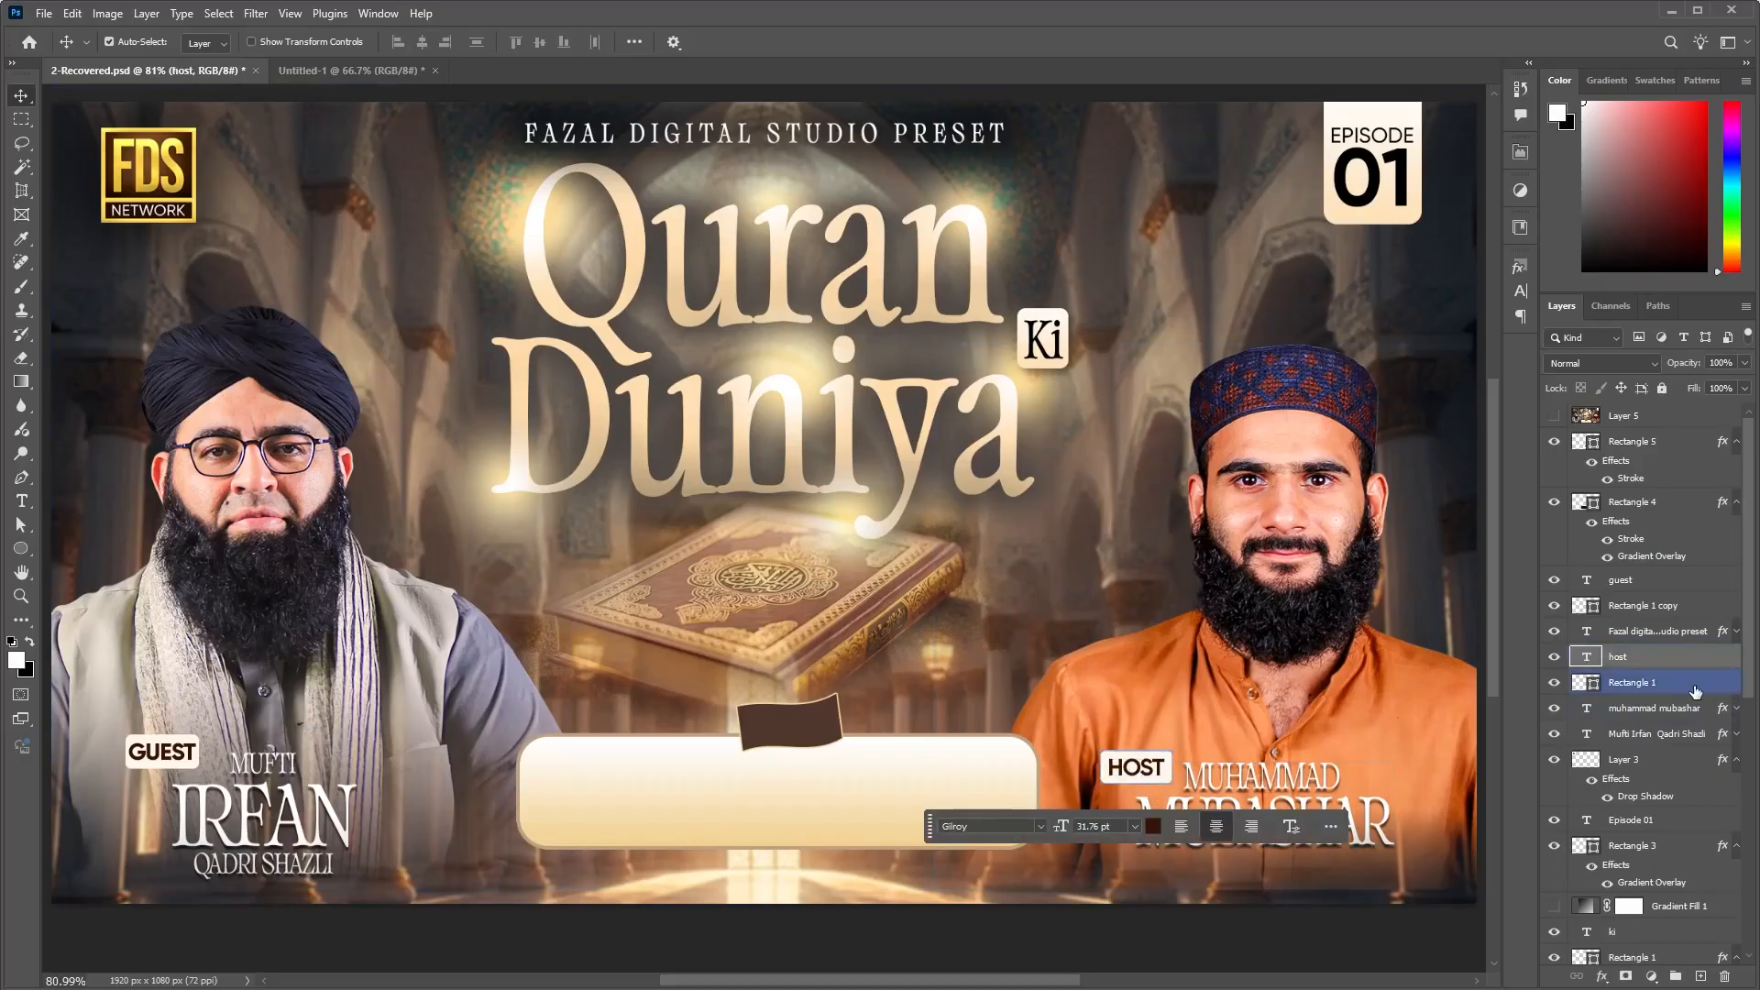
pyautogui.click(1682, 708)
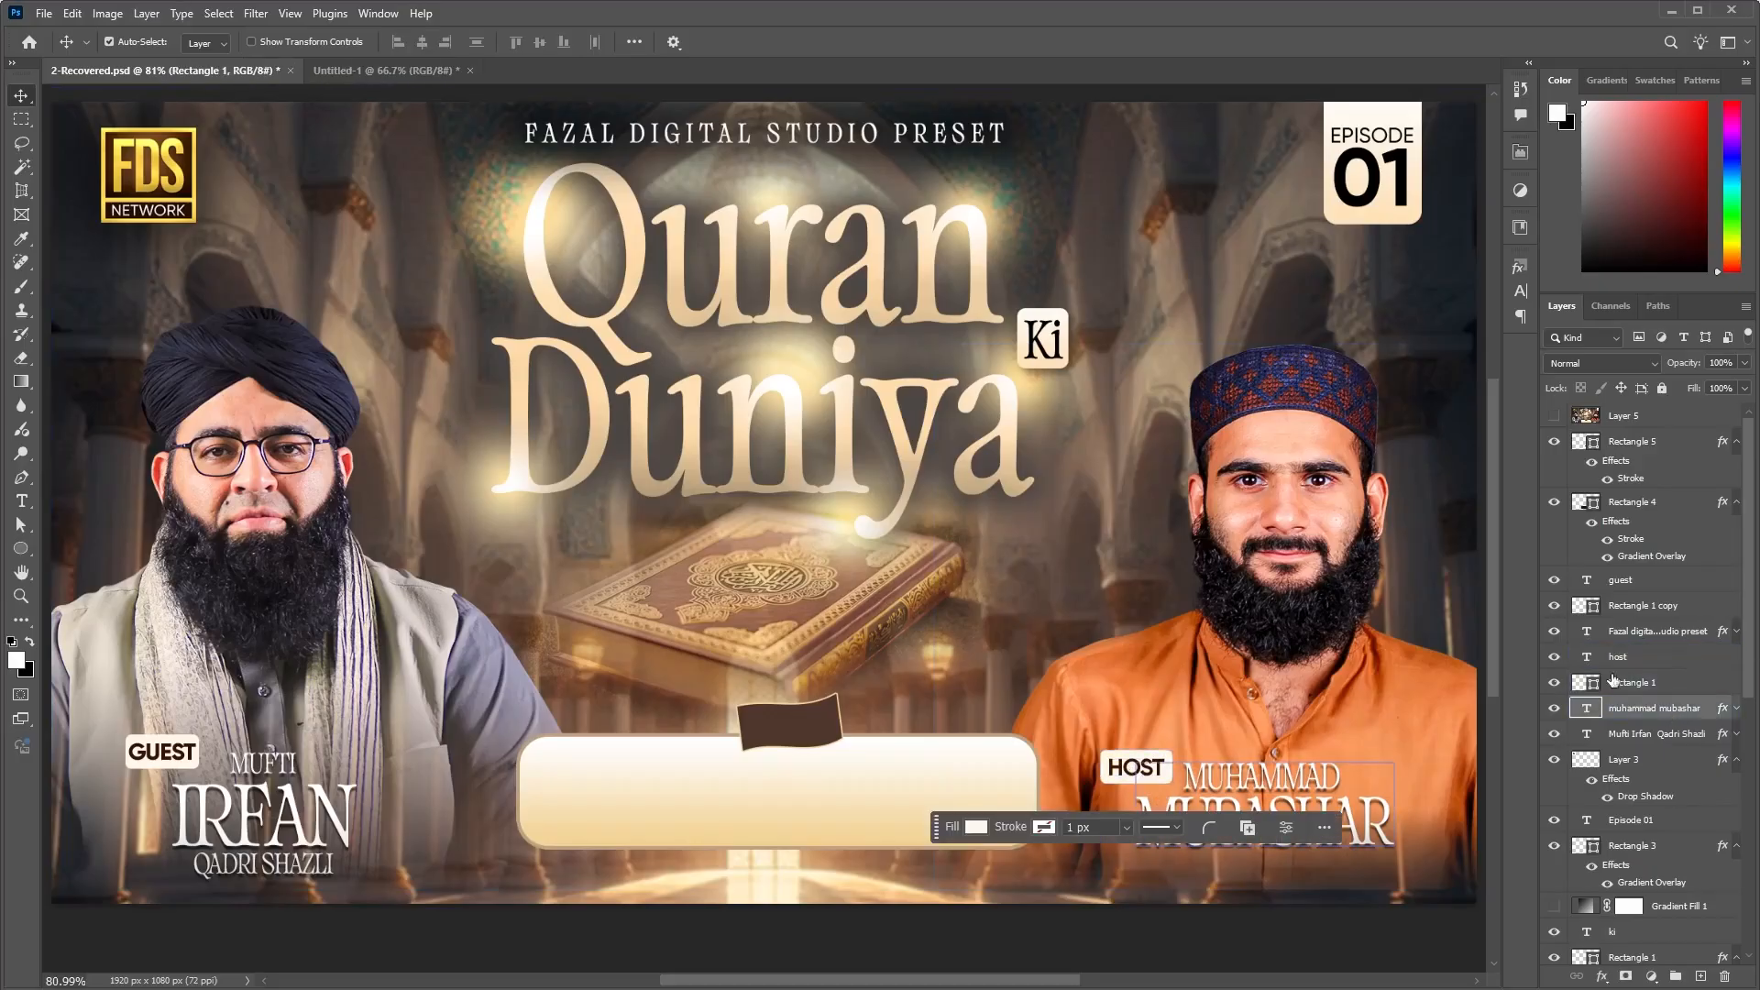
pyautogui.click(1556, 657)
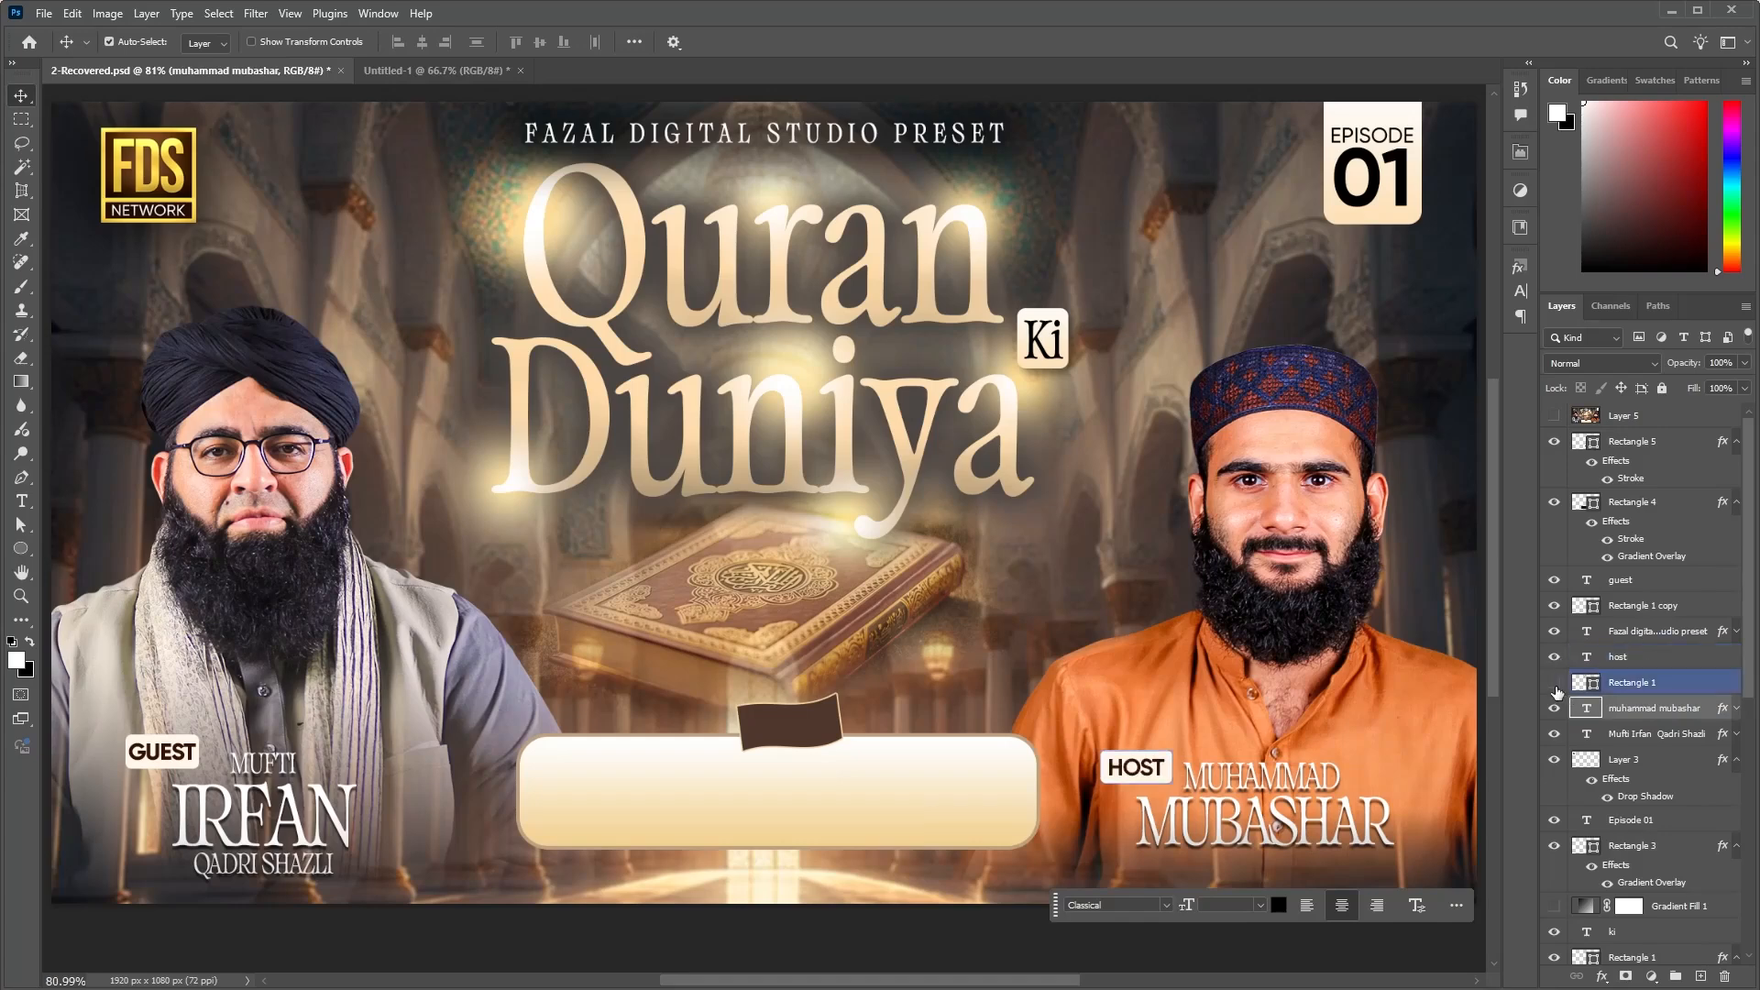
pyautogui.click(1555, 685)
pyautogui.keyDown('shift'); pyautogui.click(1681, 667); pyautogui.keyUp('shift')
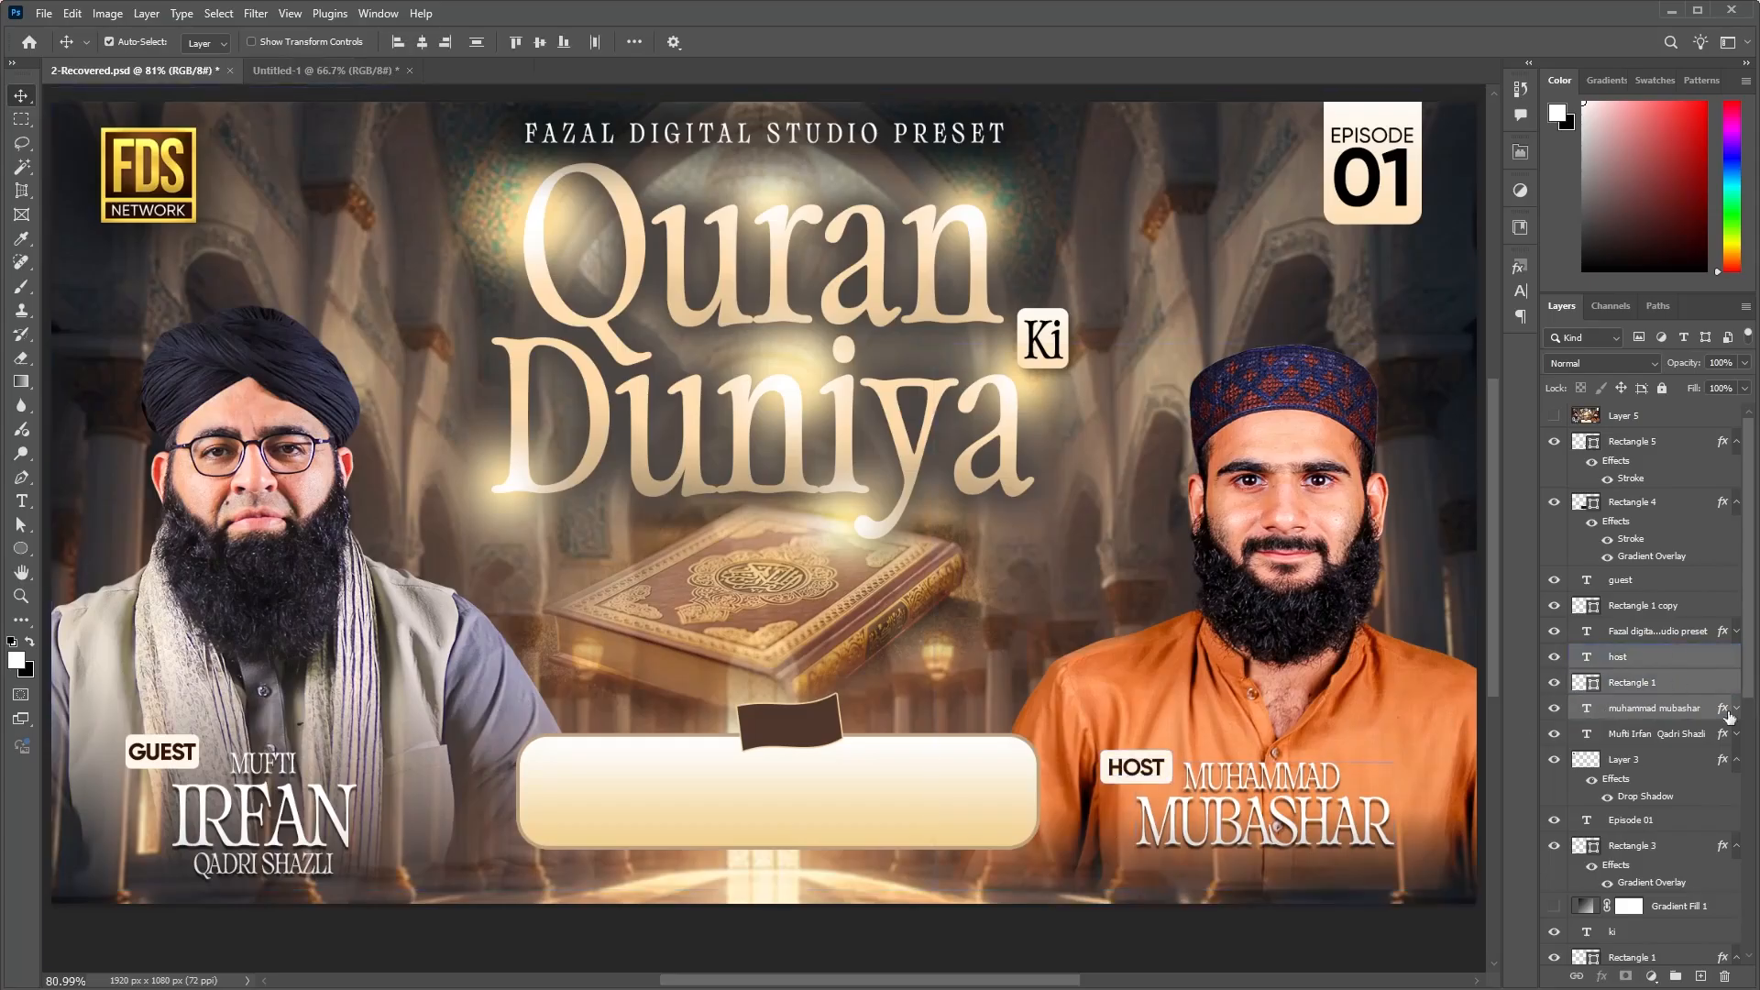
pyautogui.moveTo(1648, 689); pyautogui.dragTo(1154, 770)
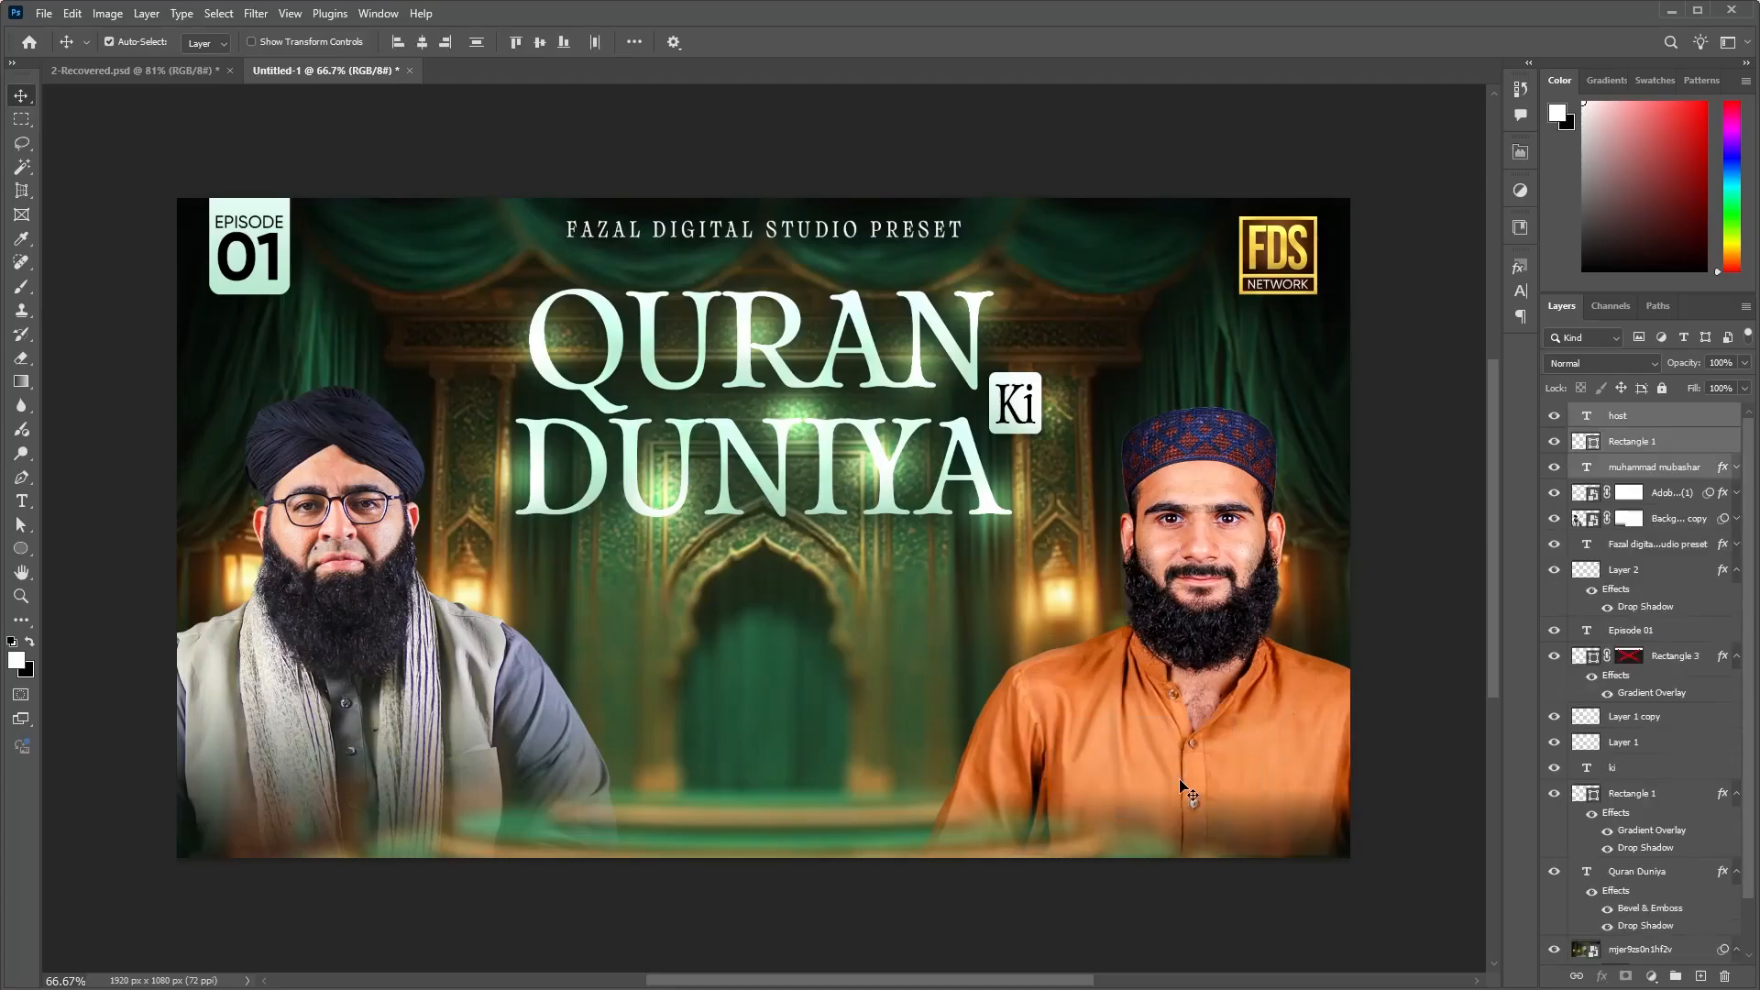
# Step: Place the host label and name over the lower chest of the man in the orange shirt
pyautogui.moveTo(1188, 800); pyautogui.dragTo(1182, 798)
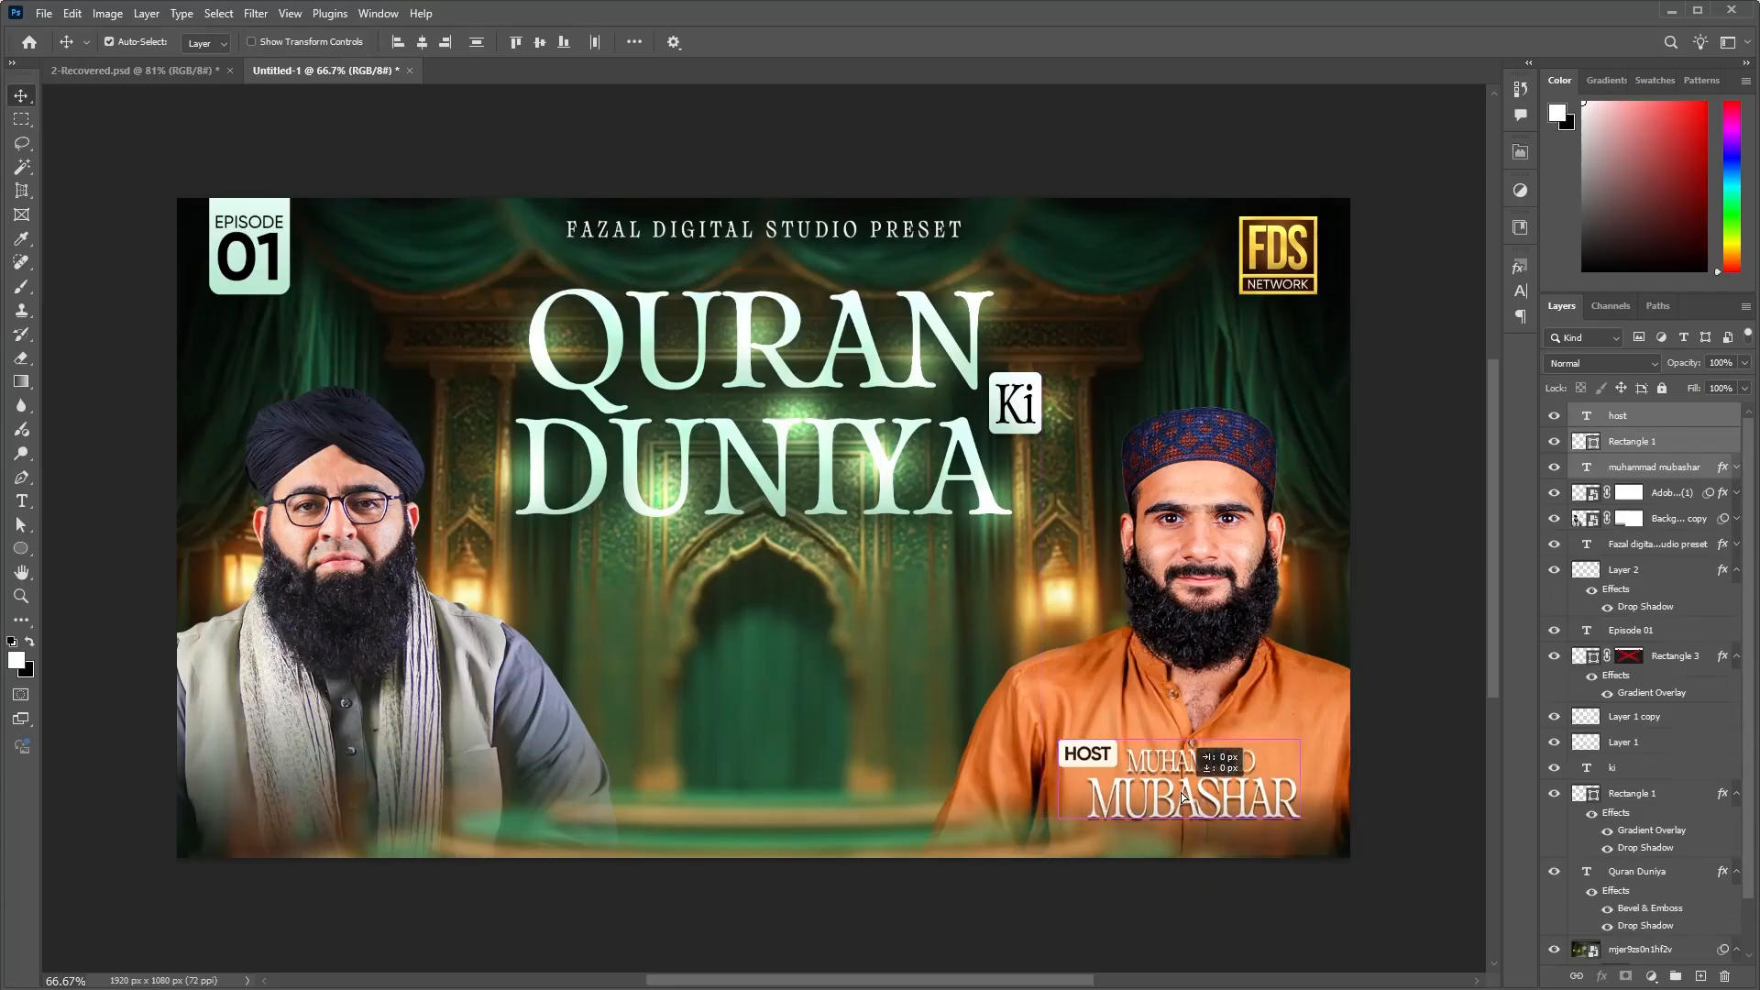
pyautogui.moveTo(1183, 798); pyautogui.dragTo(1184, 790)
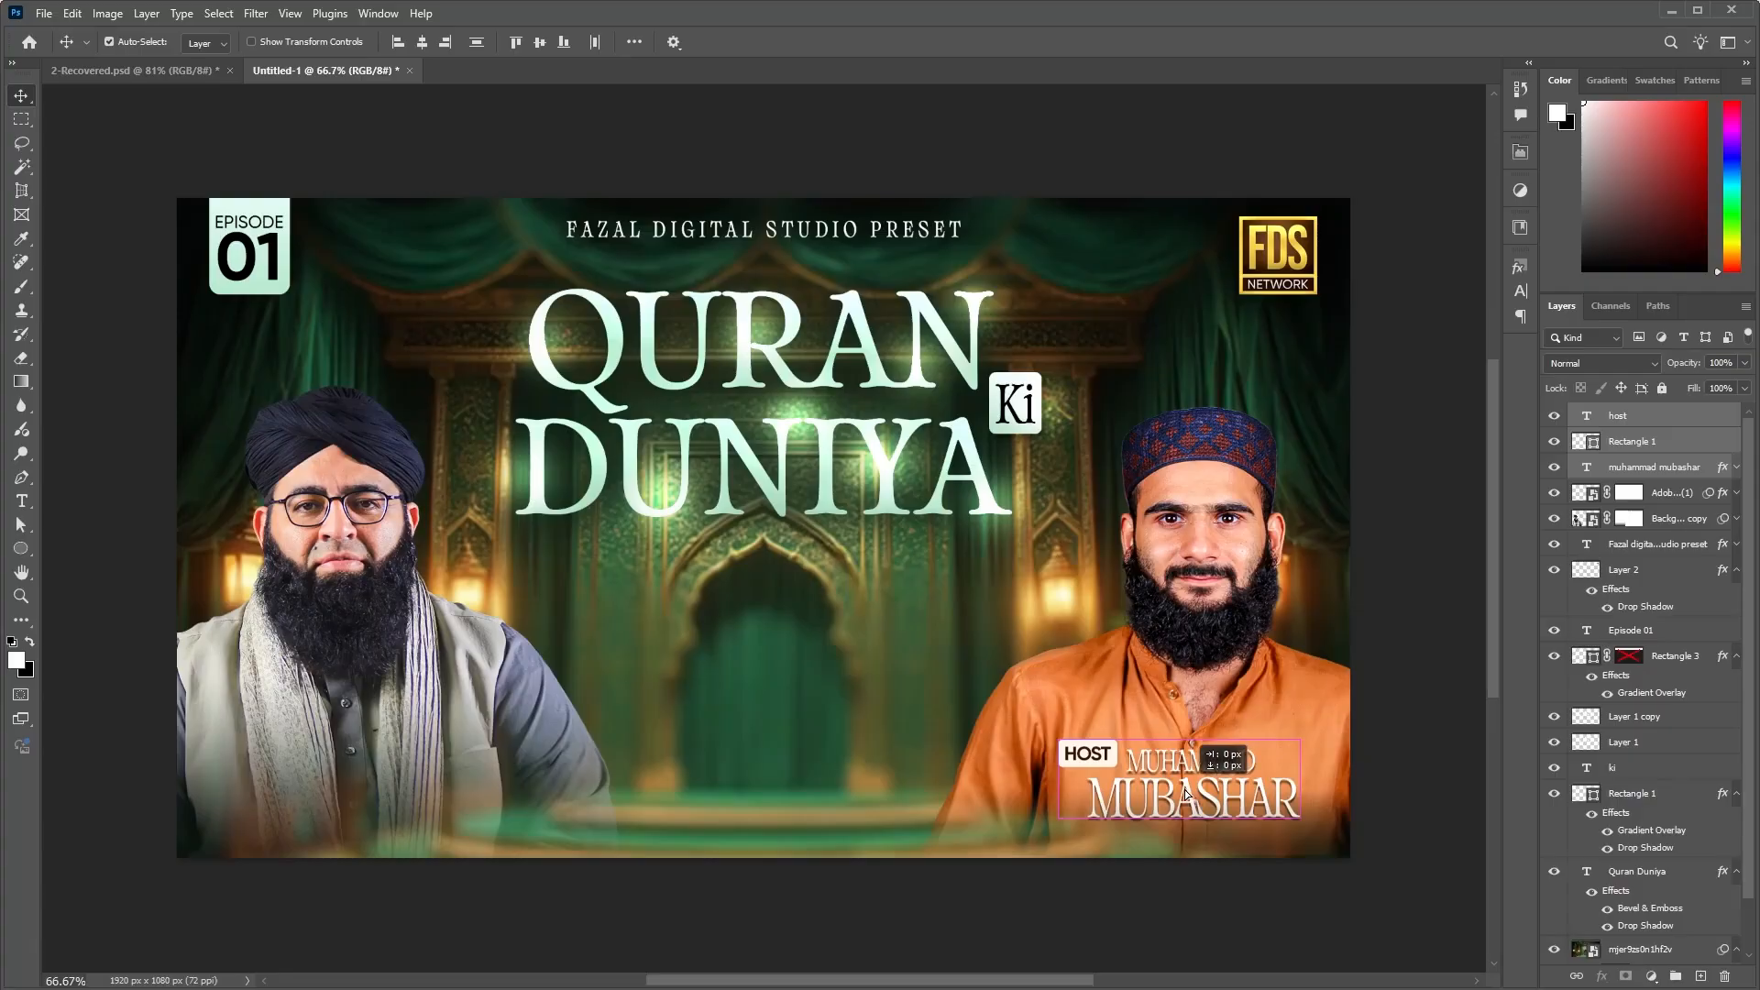
pyautogui.moveTo(1185, 794); pyautogui.dragTo(1185, 794)
pyautogui.hotkey('ctrl', 'z')
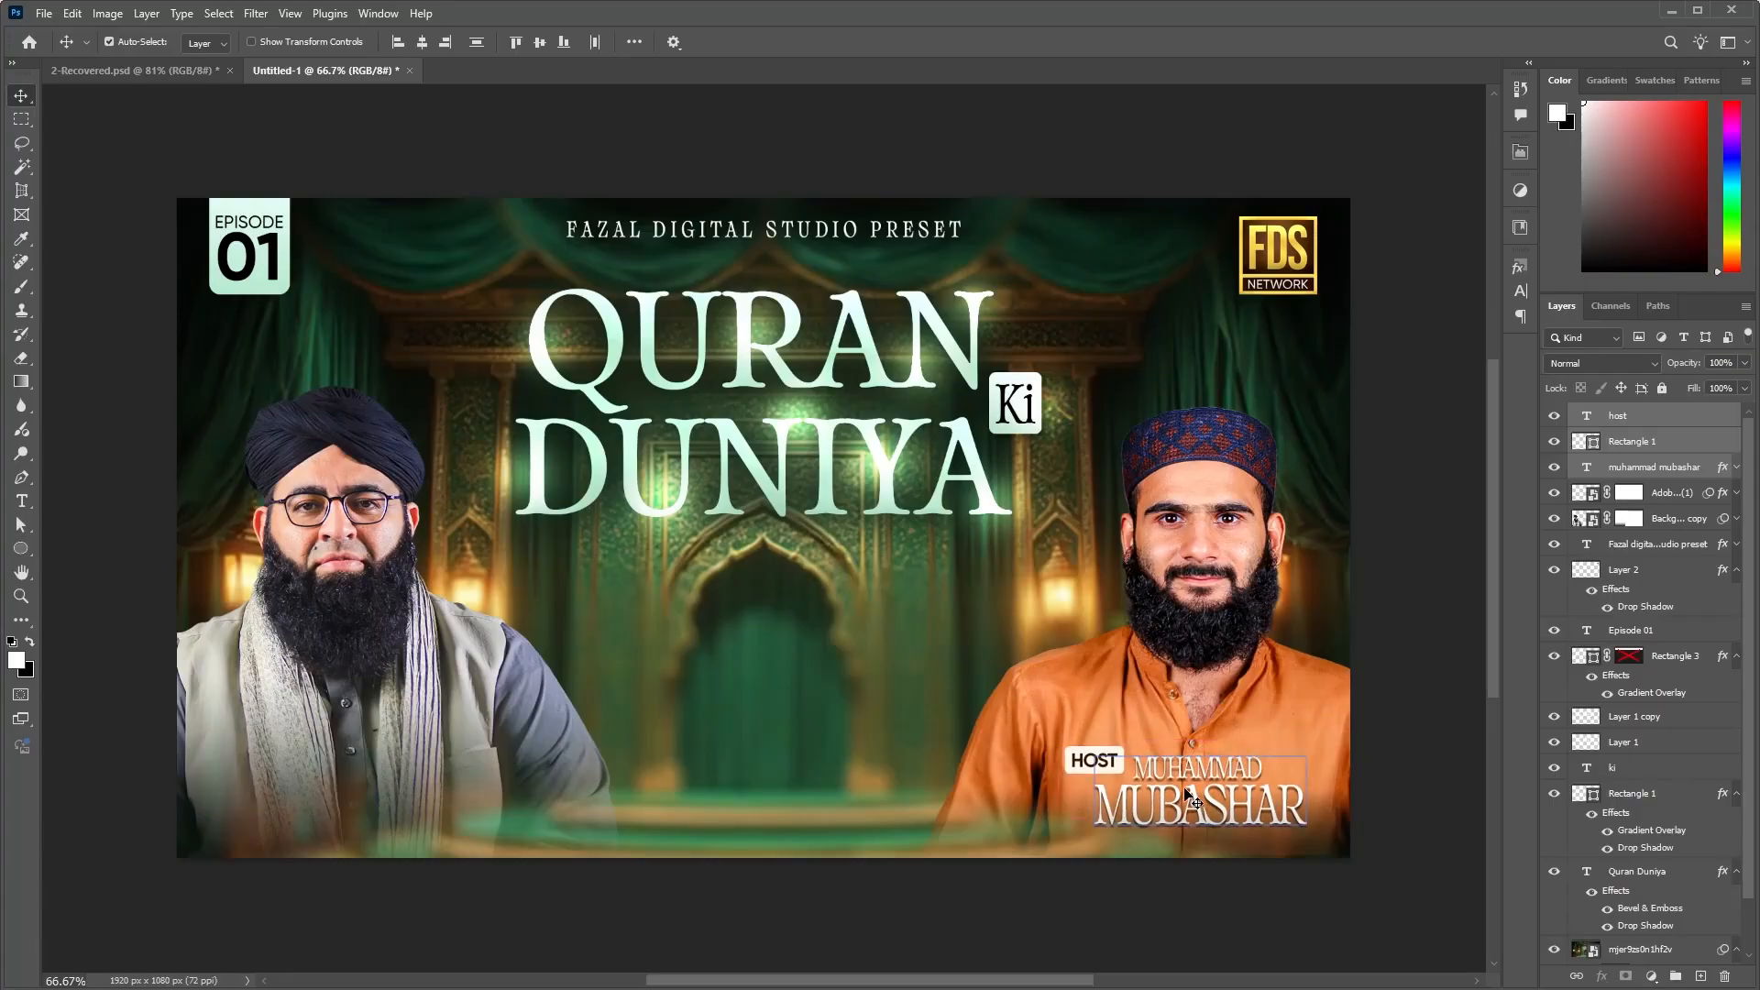
pyautogui.moveTo(1188, 794); pyautogui.dragTo(1182, 810)
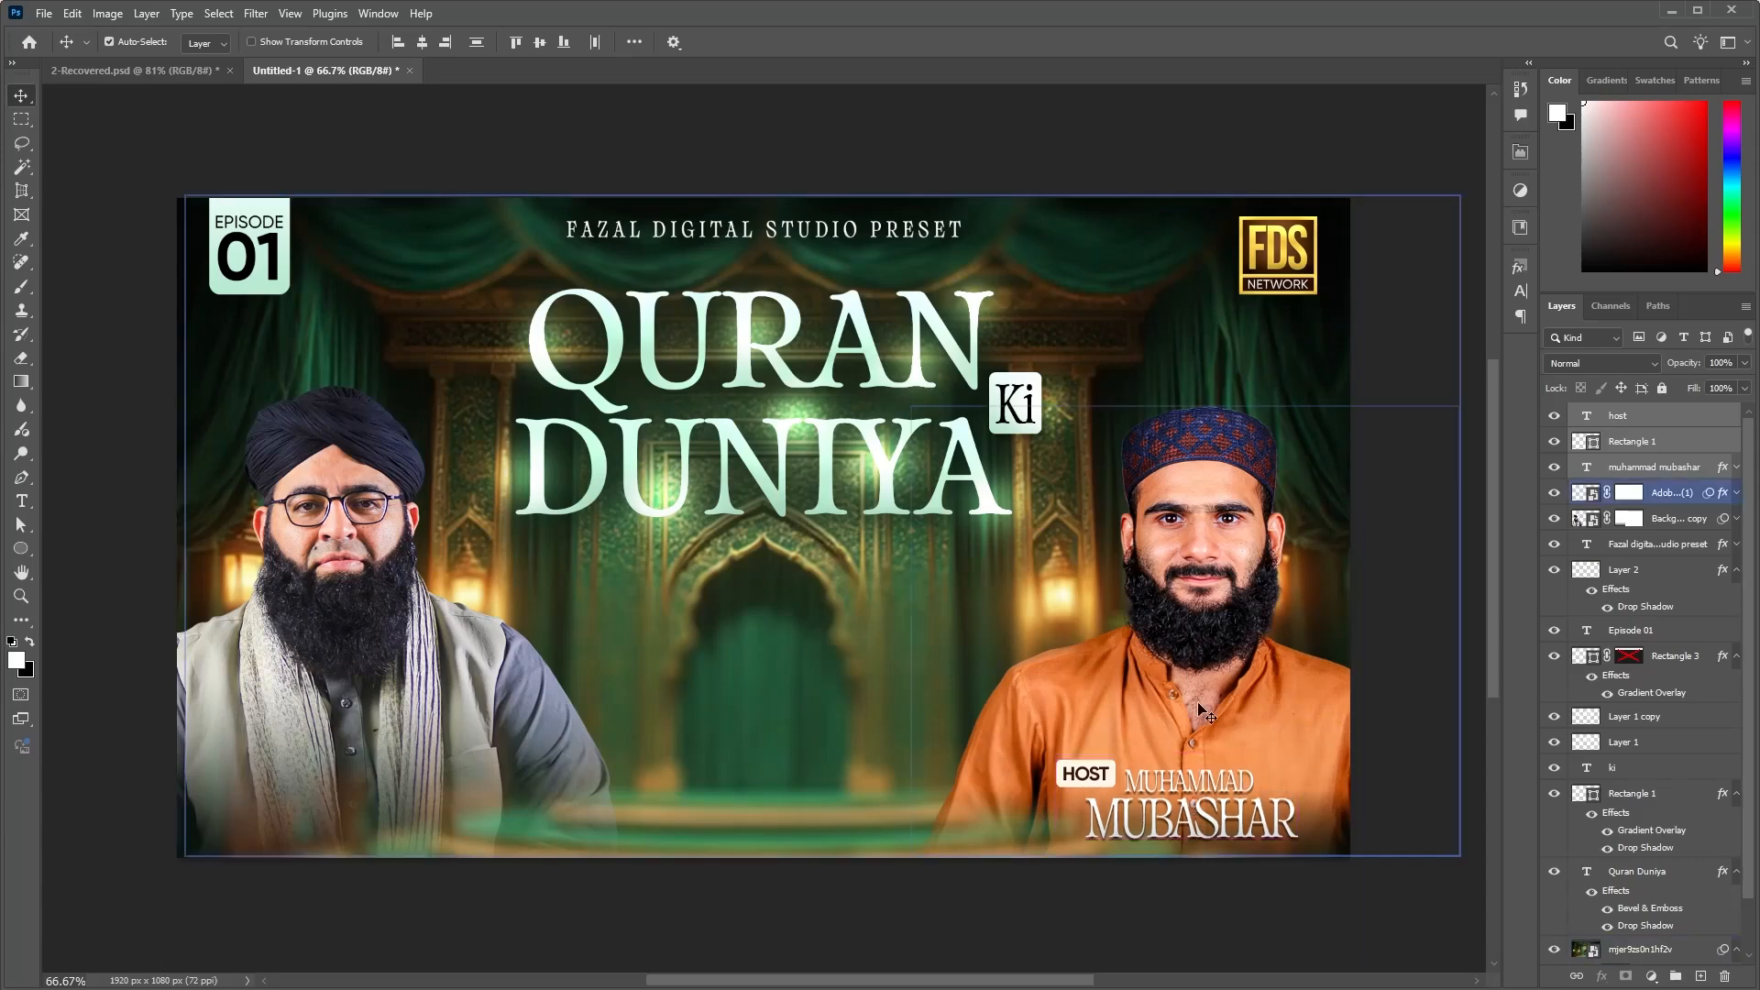
# Step: Nudge the host label and name slightly upward from the bottom edge of the canvas
pyautogui.press('Up')
pyautogui.press('Up')
pyautogui.press('Up')
pyautogui.press('Up')
pyautogui.press('Up')
pyautogui.press('Up')
pyautogui.press('Up')
pyautogui.press('Up')
pyautogui.press('Up')
pyautogui.press('Up')
pyautogui.press('Up')
pyautogui.press('Up')
pyautogui.press('Up')
pyautogui.press('Up')
pyautogui.press('Up')
pyautogui.press('Up')
pyautogui.press('Up')
pyautogui.press('Up')
pyautogui.press('Up')
pyautogui.press('Up')
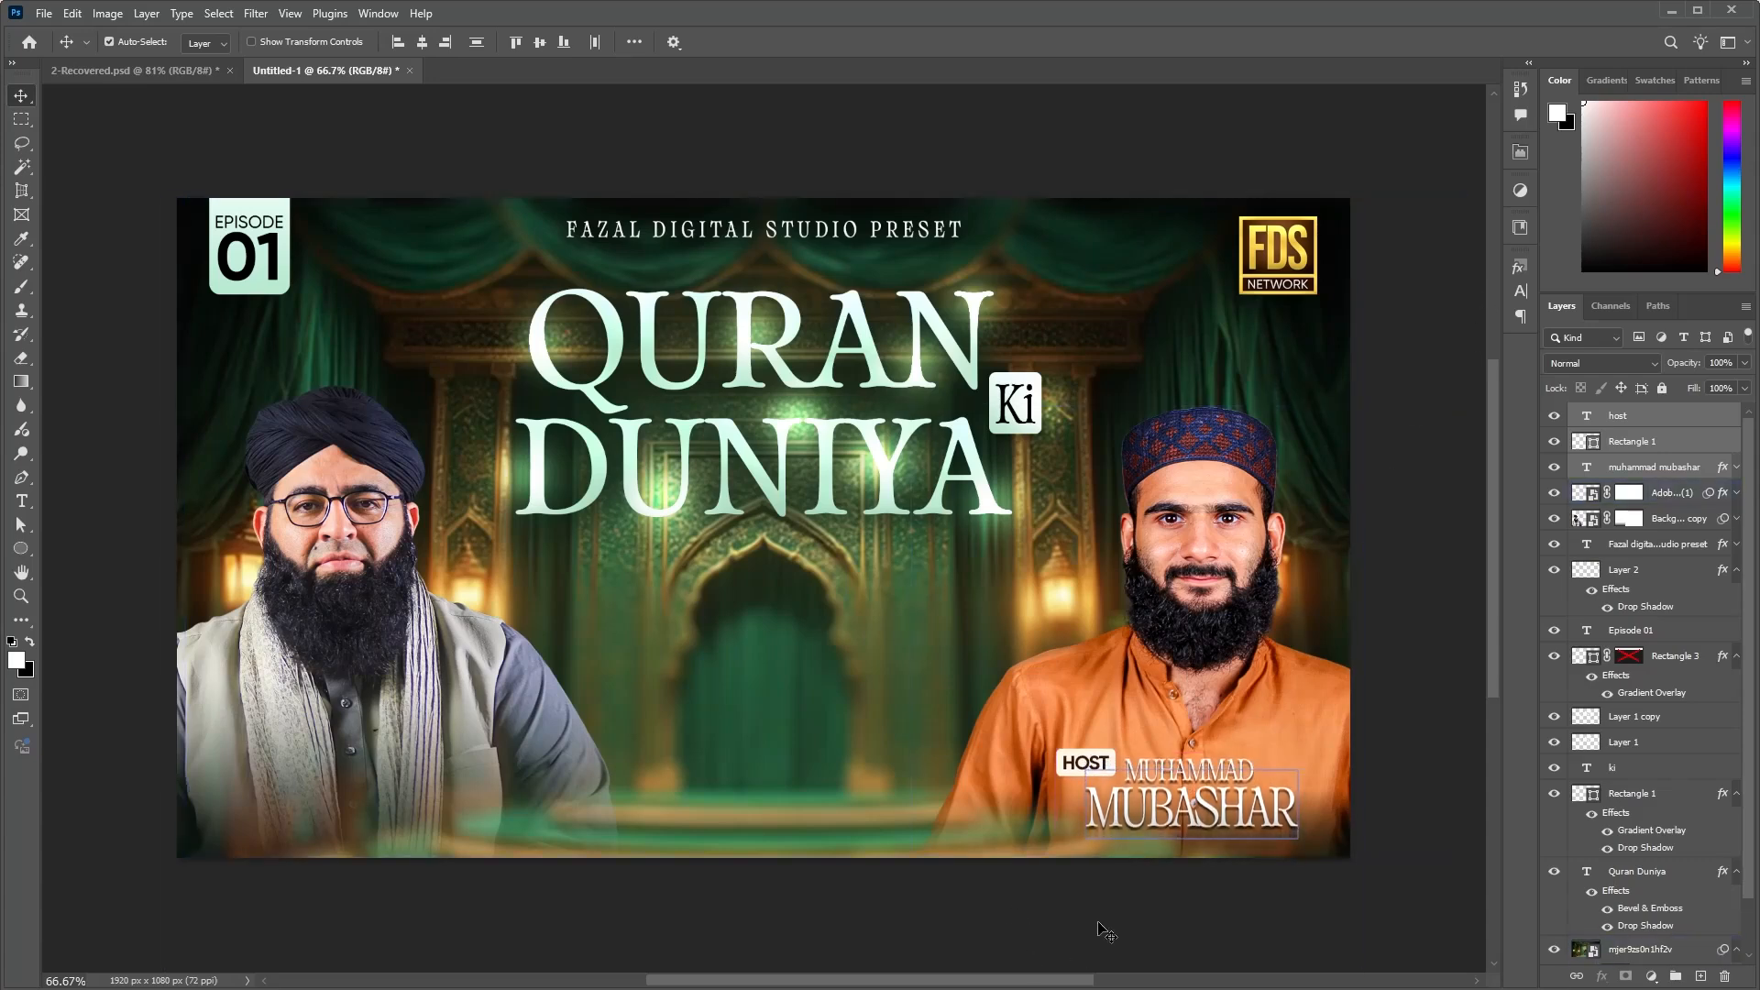
# Step: Copy the guest label, its rectangle and the guest's name text from 2-Recovered.psd onto the turbaned man's chest in Untitled-1
pyautogui.click(128, 70)
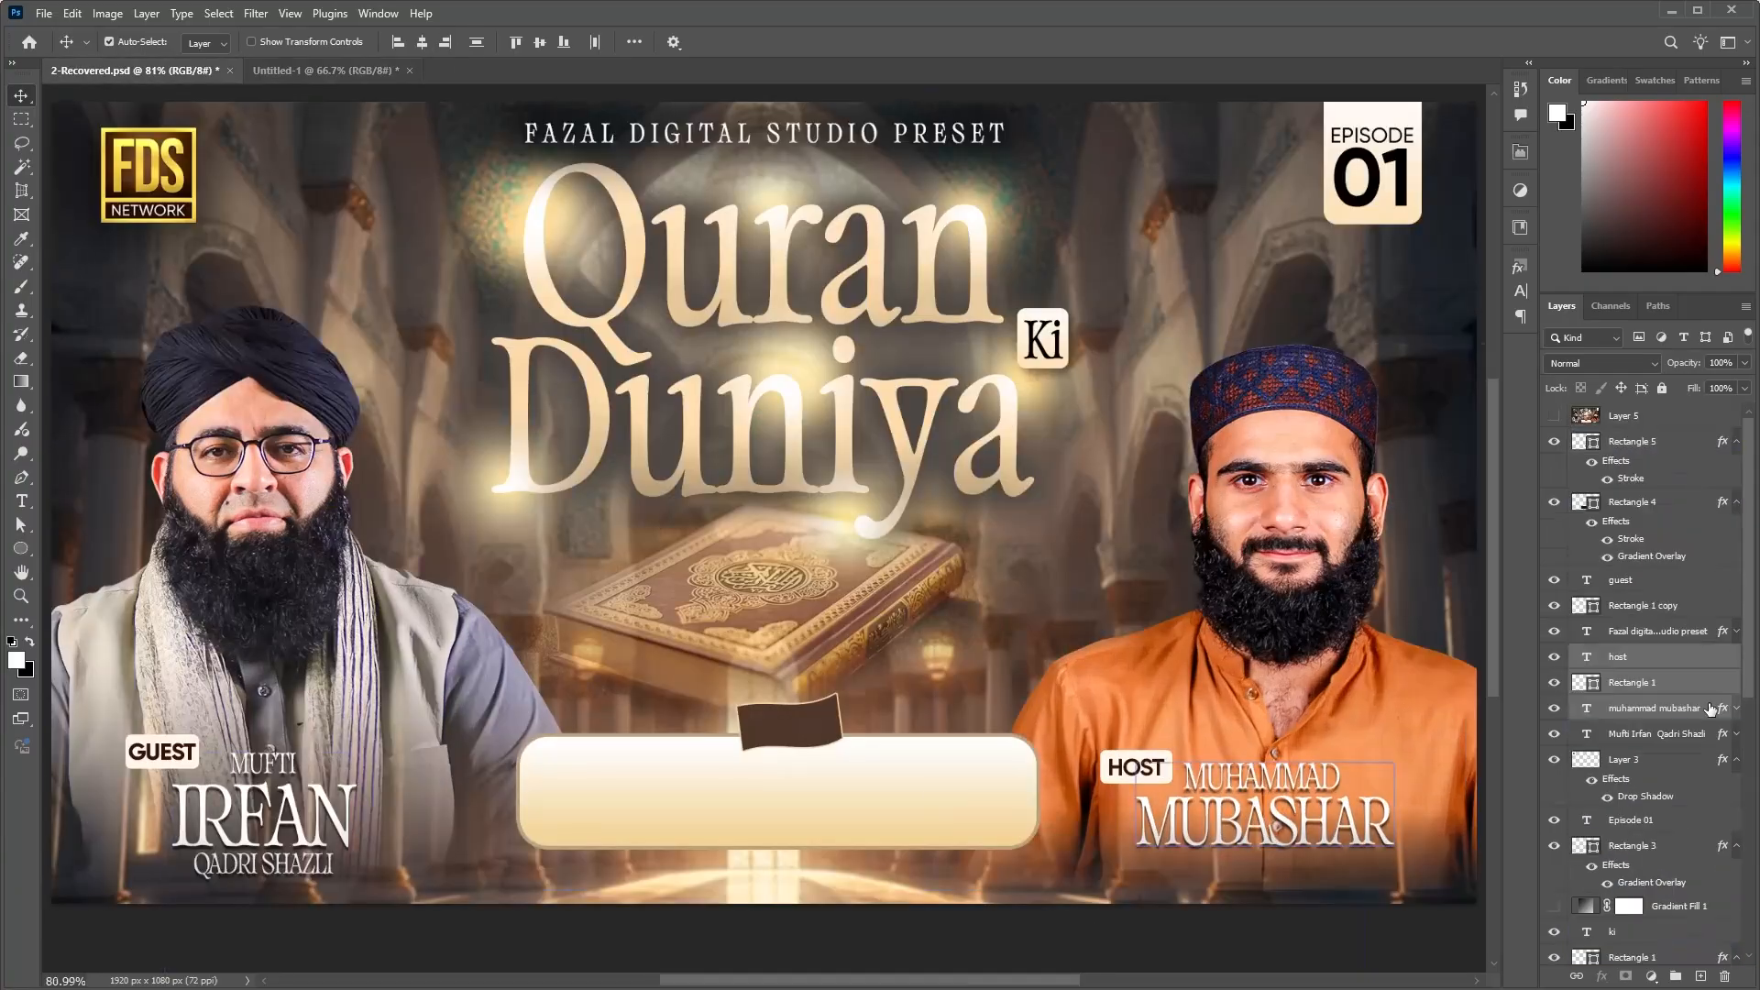
pyautogui.click(1641, 606)
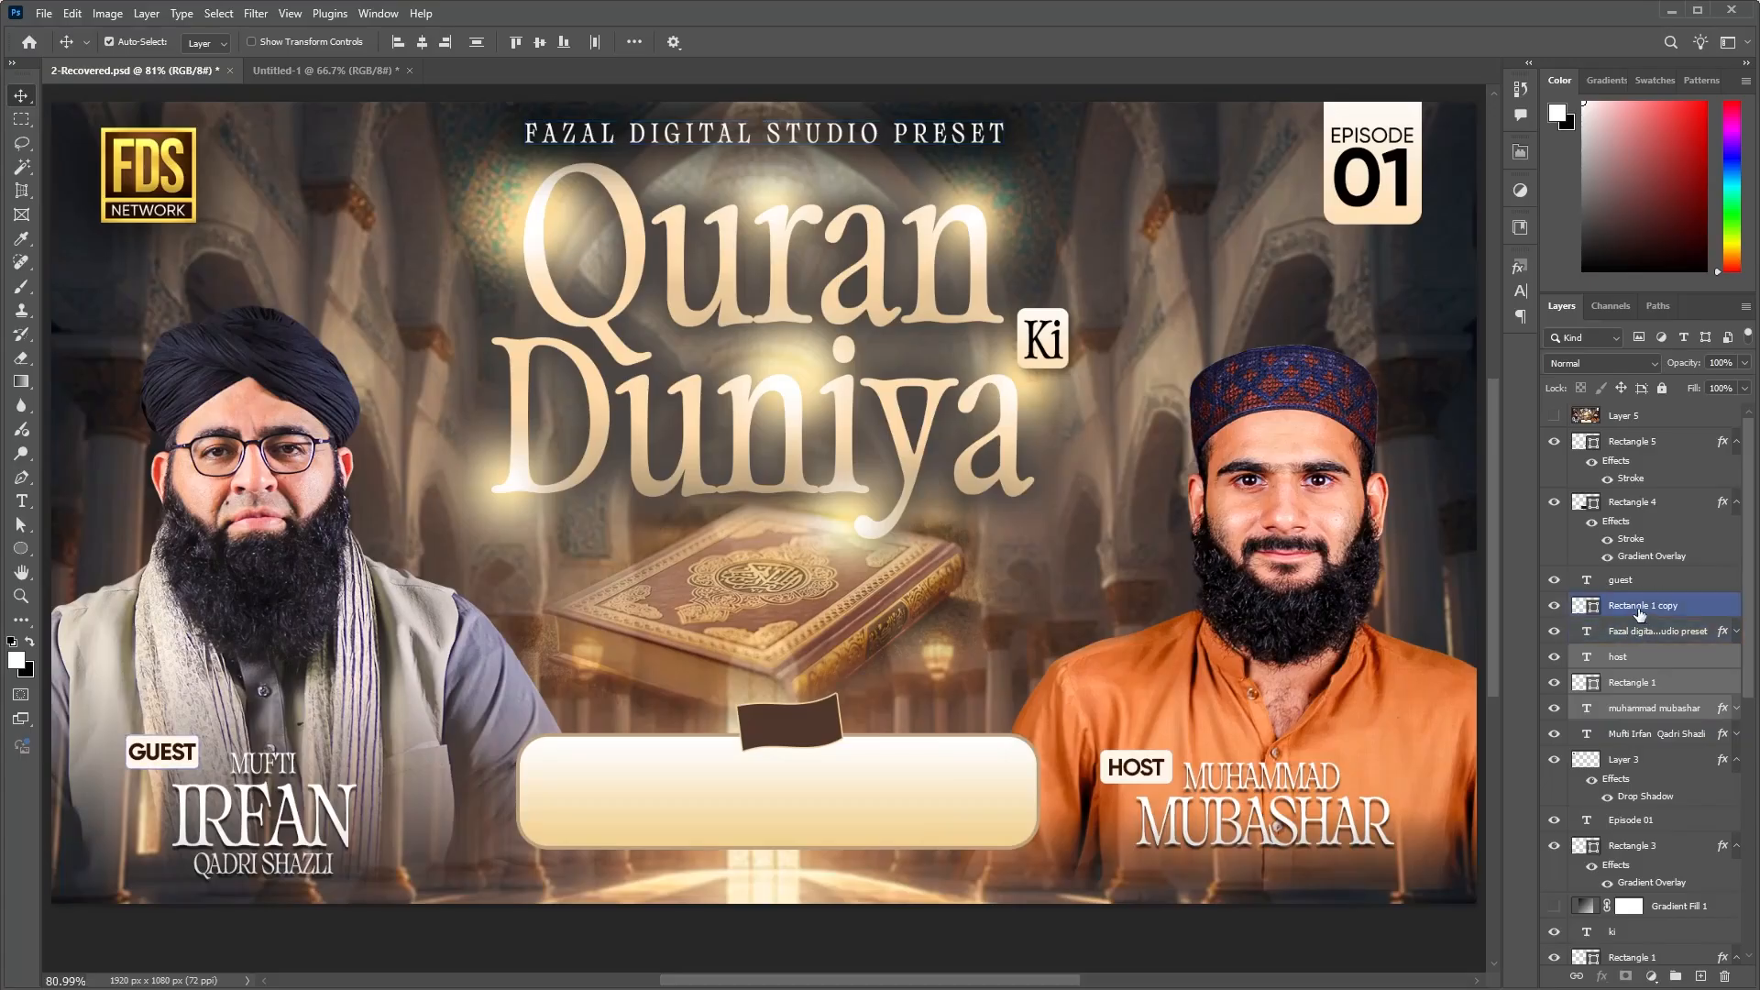
pyautogui.click(1615, 584)
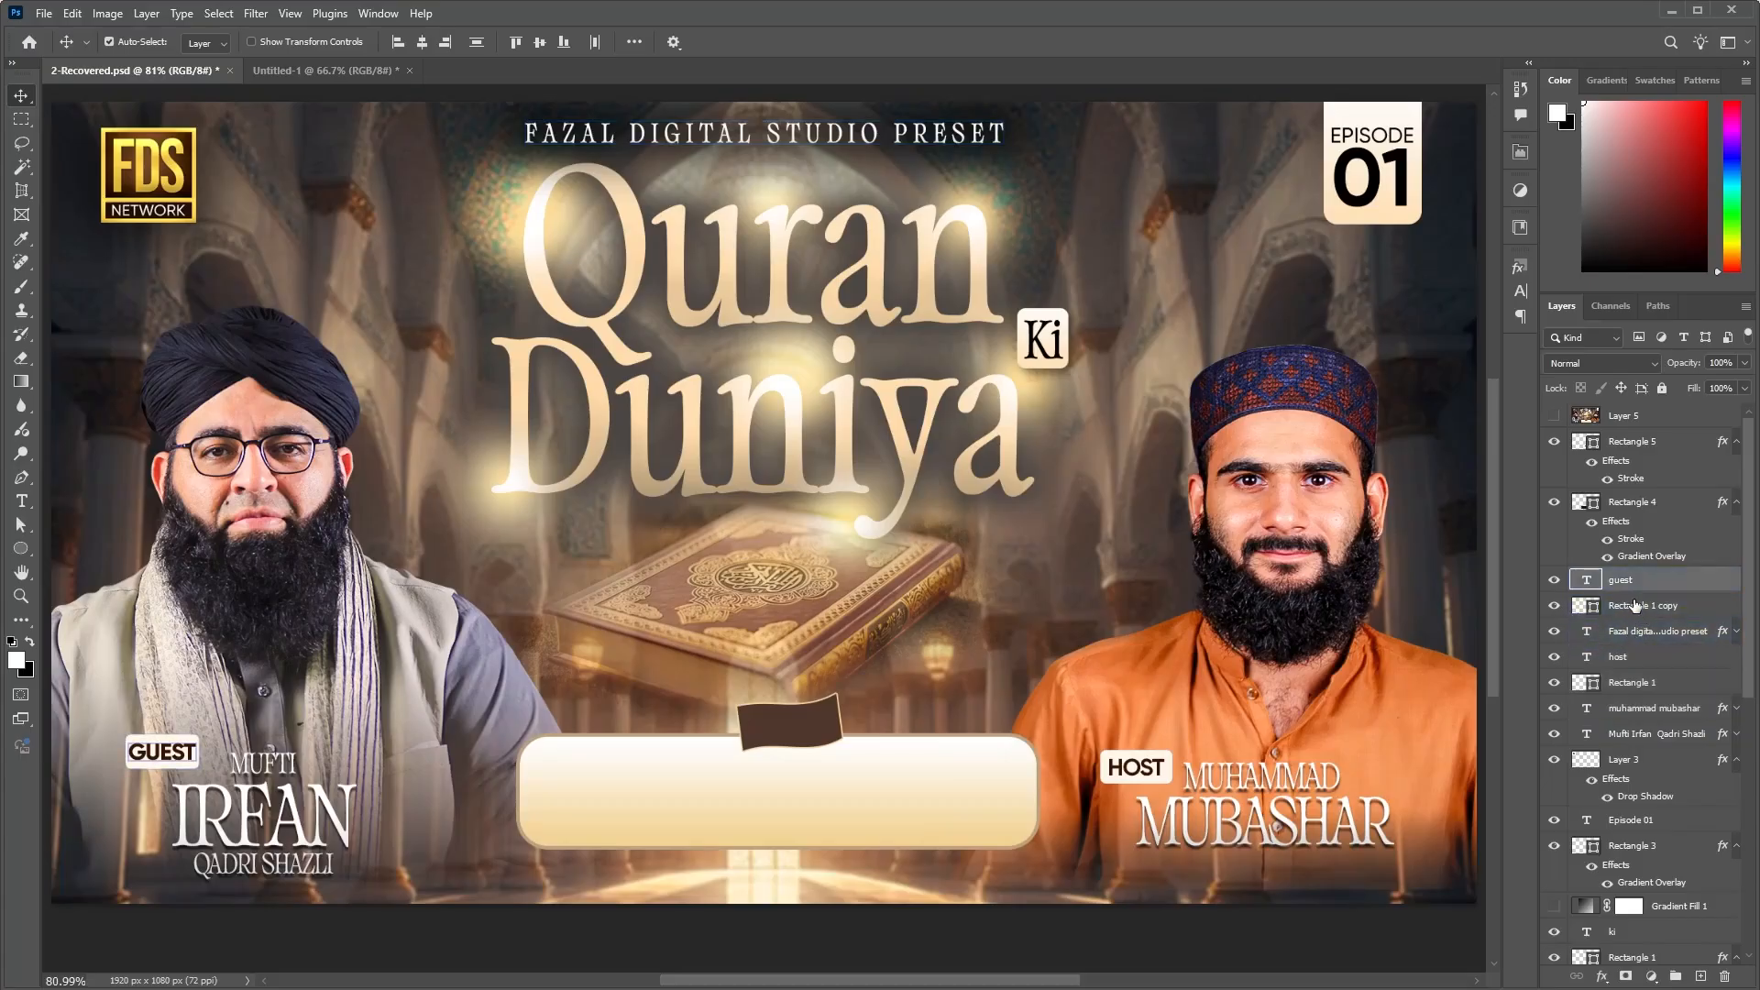
pyautogui.keyDown('shift'); pyautogui.click(1640, 605); pyautogui.keyUp('shift')
pyautogui.moveTo(1641, 608); pyautogui.dragTo(1650, 843)
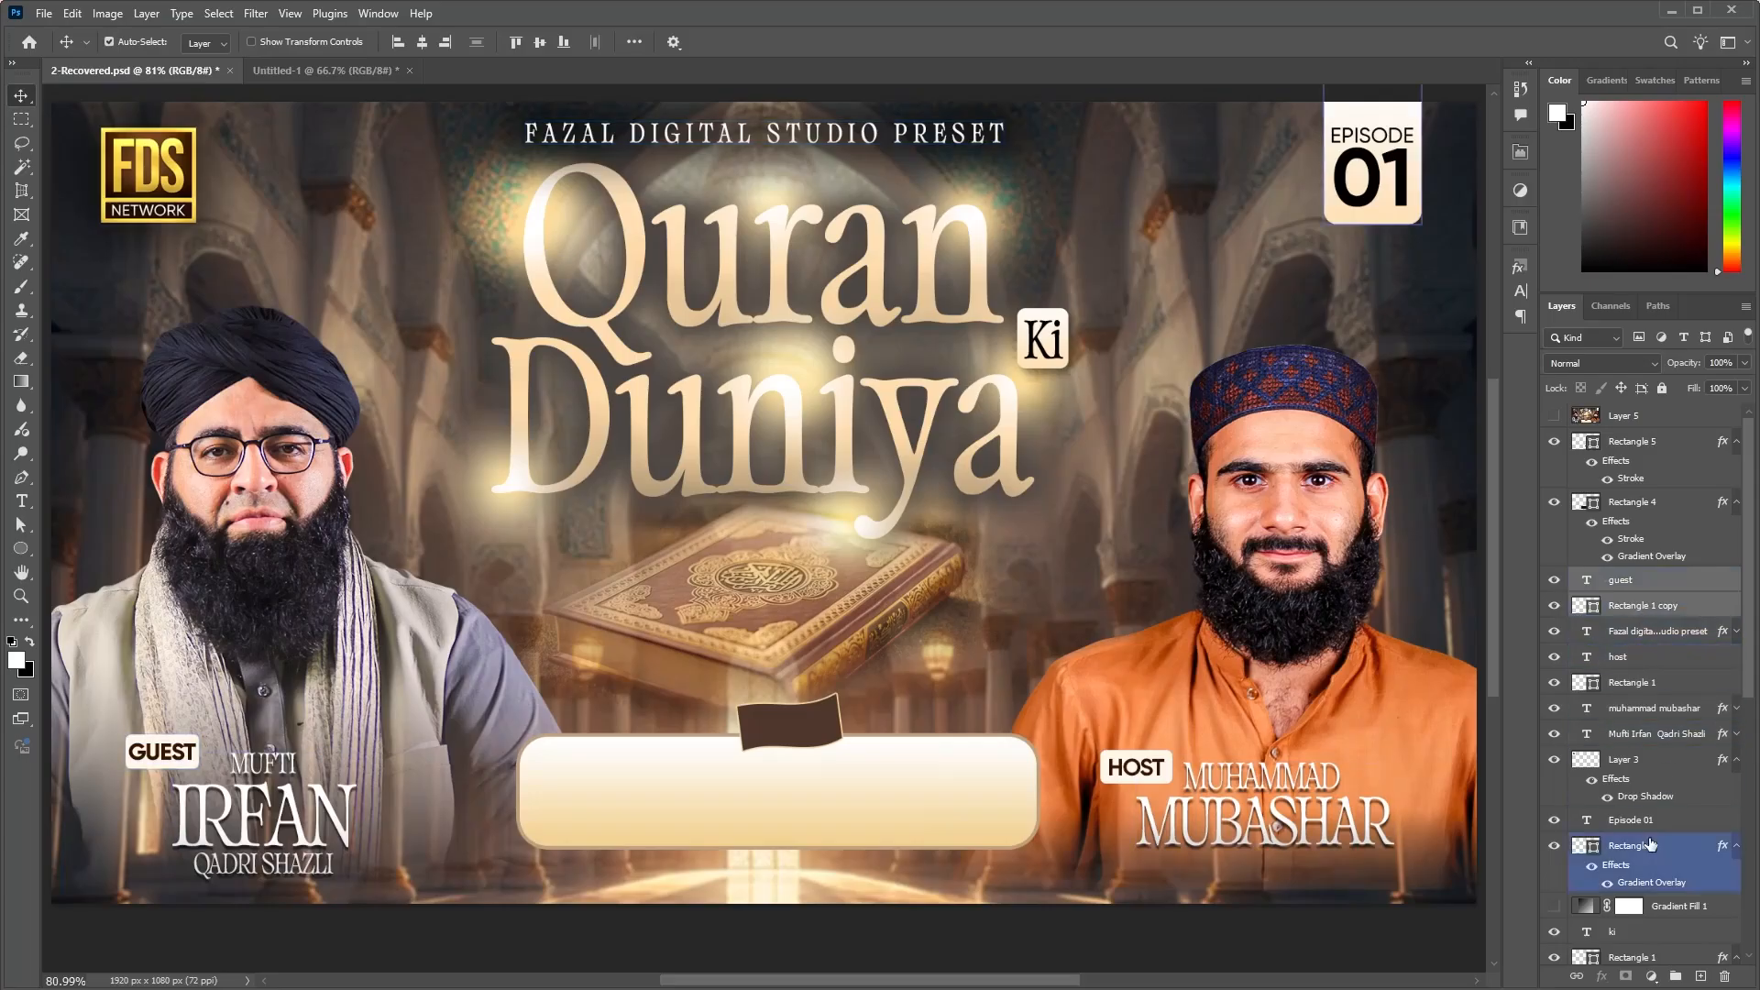
pyautogui.moveTo(1690, 927); pyautogui.dragTo(336, 779)
pyautogui.click(1183, 794)
pyautogui.click(1305, 747)
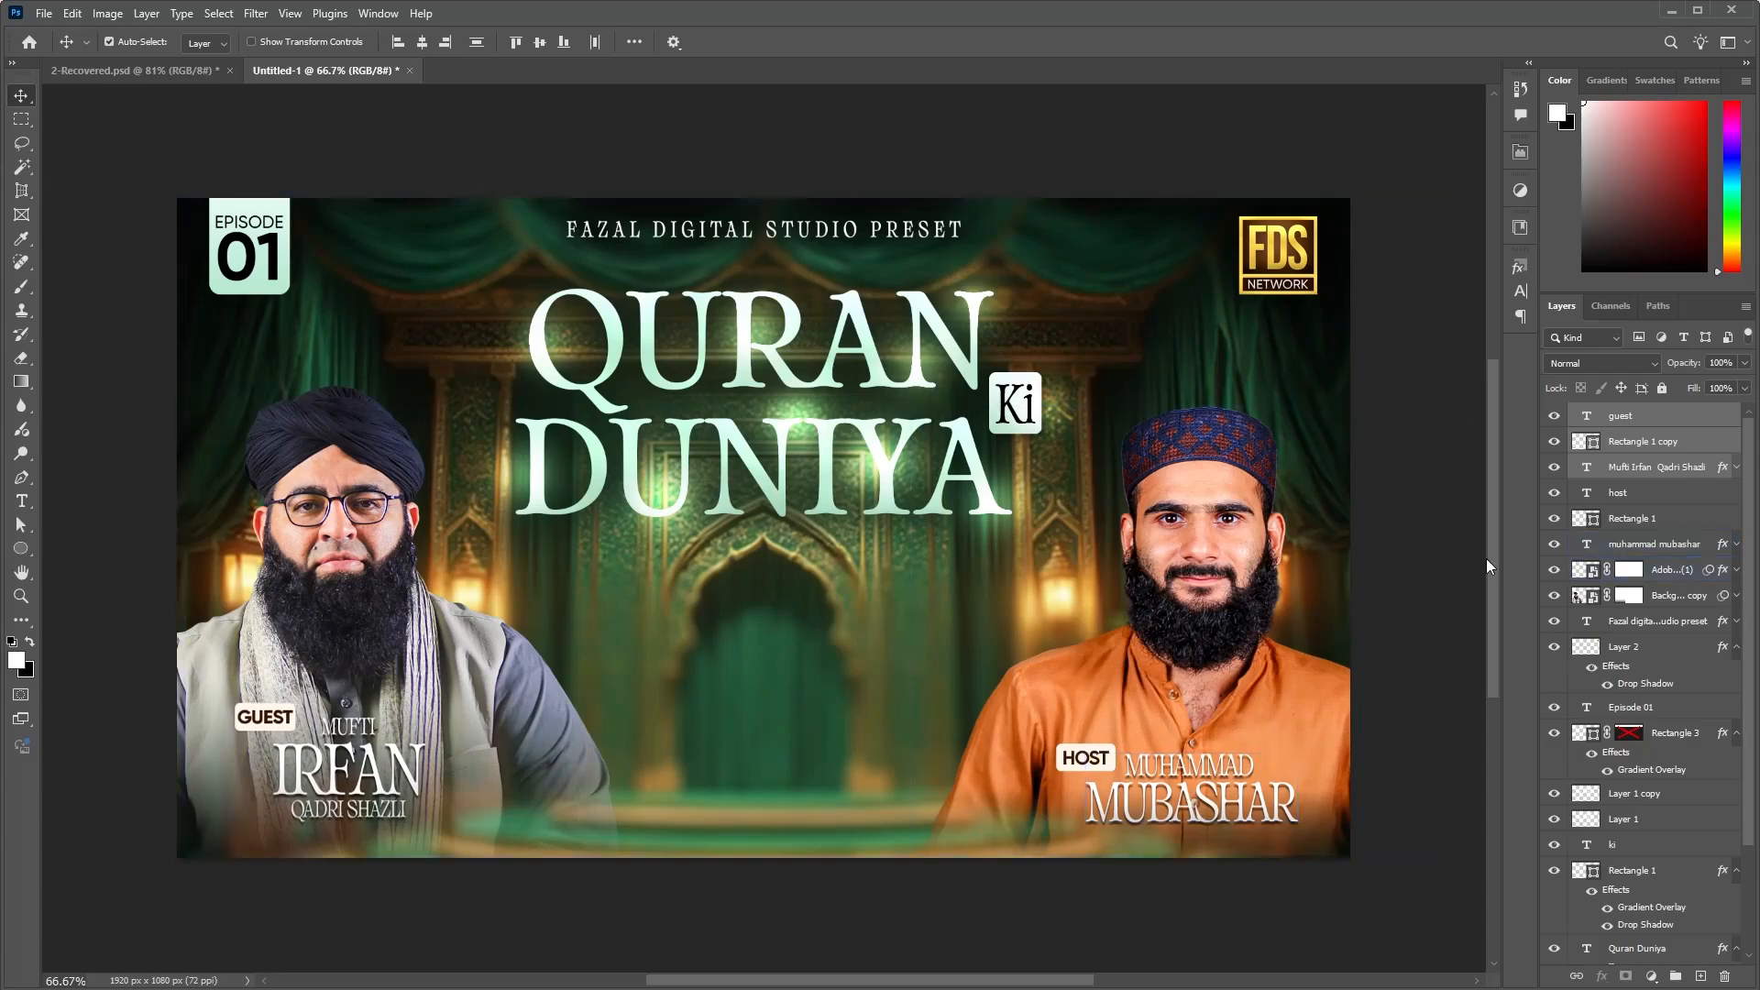
# Step: Select the host label, rectangle and name layers and nudge them upward to better match the guest text's height
pyautogui.click(1652, 492)
pyautogui.keyDown('shift'); pyautogui.click(1670, 547); pyautogui.keyUp('shift')
pyautogui.press('Up')
pyautogui.press('Up')
pyautogui.press('Up')
pyautogui.press('Up')
pyautogui.press('Up')
pyautogui.press('Up')
pyautogui.press('Up')
pyautogui.press('Up')
pyautogui.press('Up')
pyautogui.press('Up')
pyautogui.press('Up')
pyautogui.press('Up')
pyautogui.press('Up')
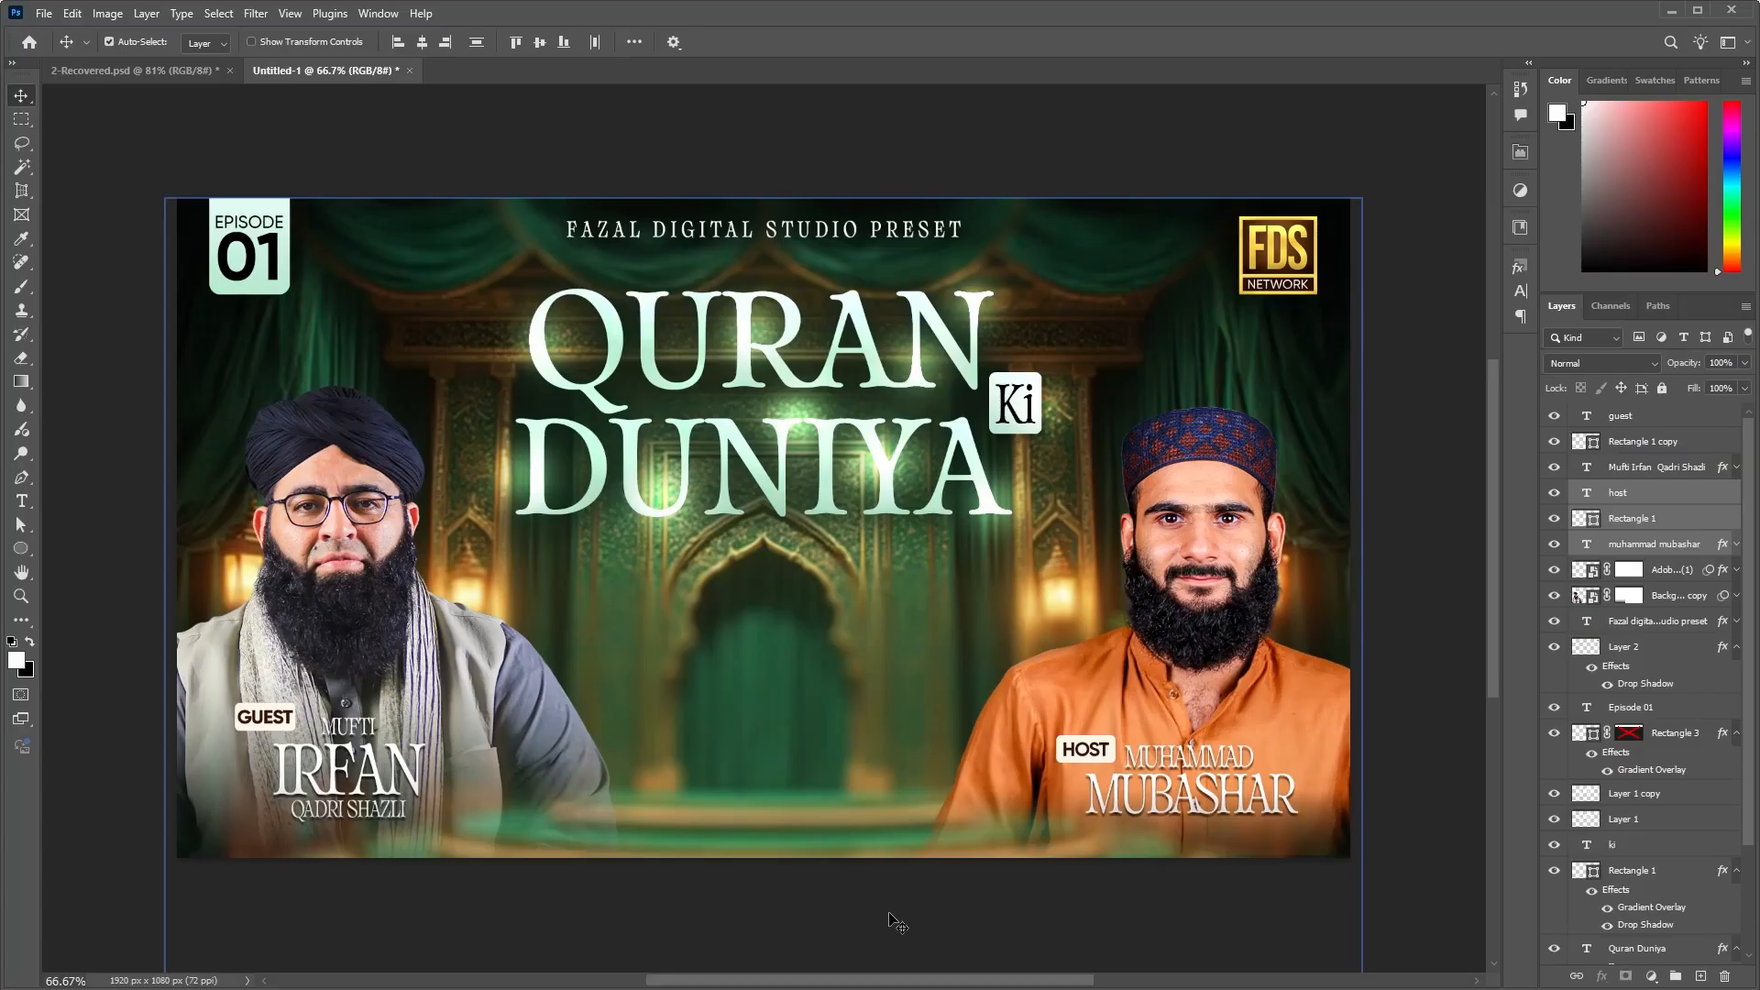
pyautogui.press('Up')
pyautogui.press('Up')
pyautogui.press('Up')
pyautogui.press('Down')
pyautogui.press('Down')
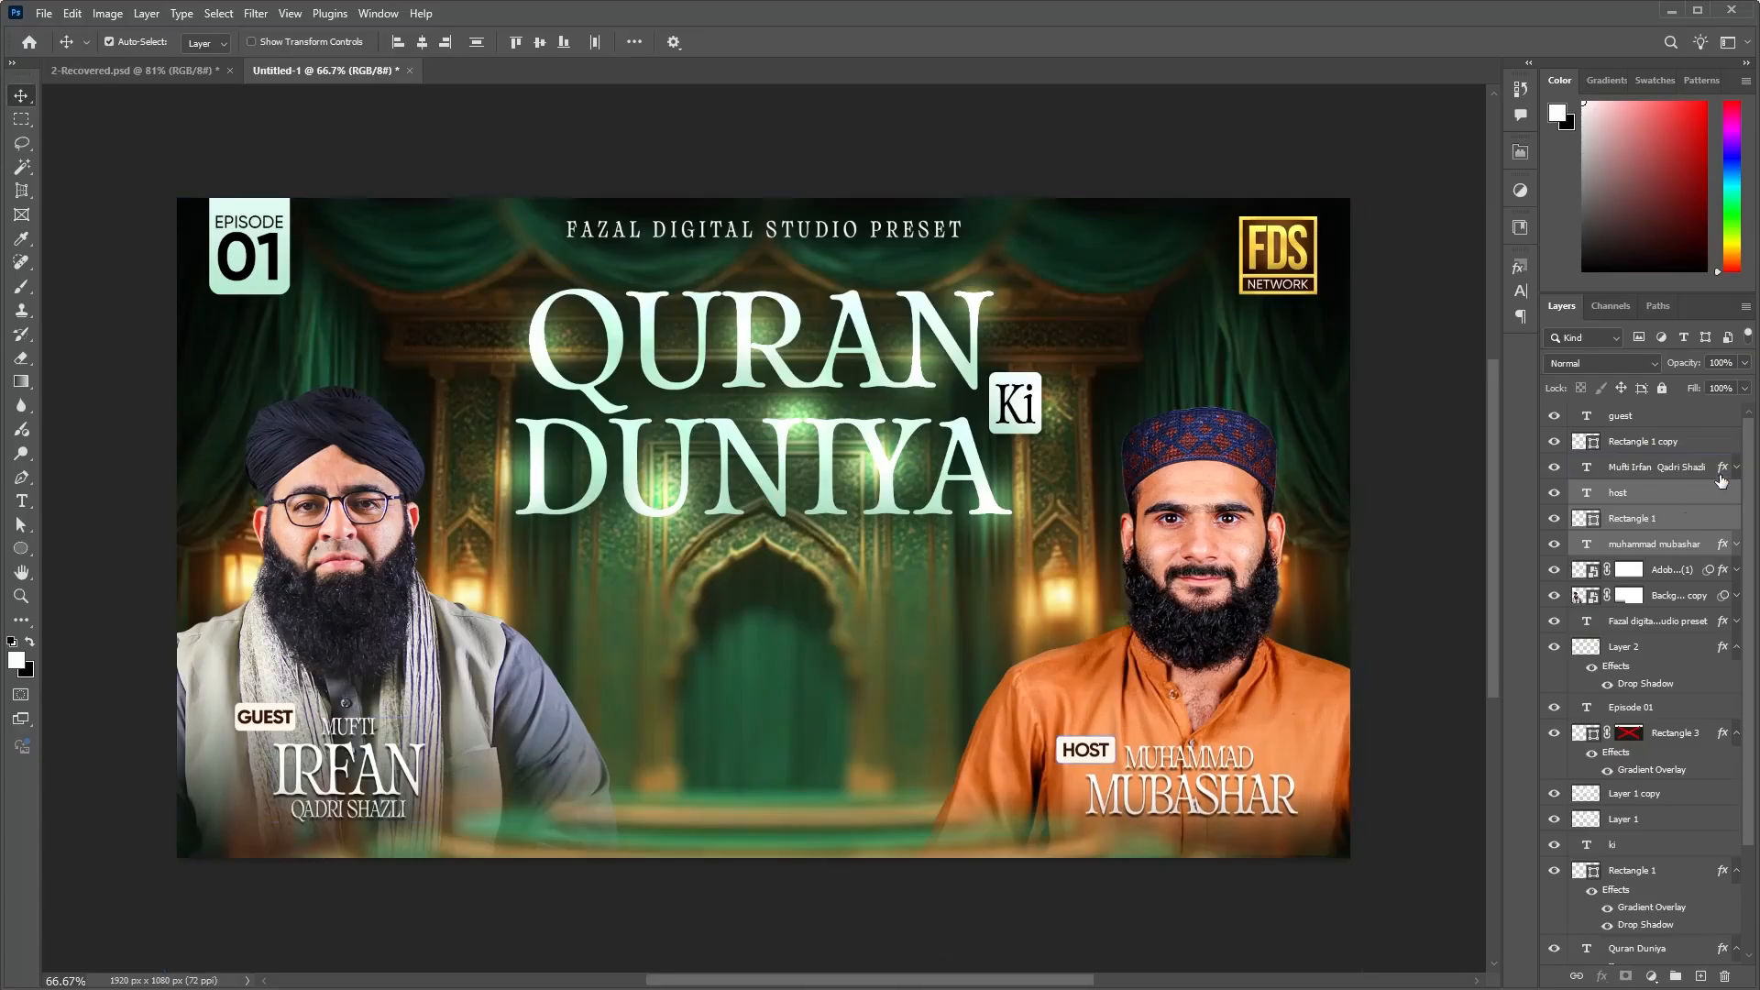
# Step: Select the guest label, rectangle and name layers, nudge them down to balance with the host text, and deselect
pyautogui.click(1683, 466)
pyautogui.keyDown('shift'); pyautogui.click(1684, 417); pyautogui.keyUp('shift')
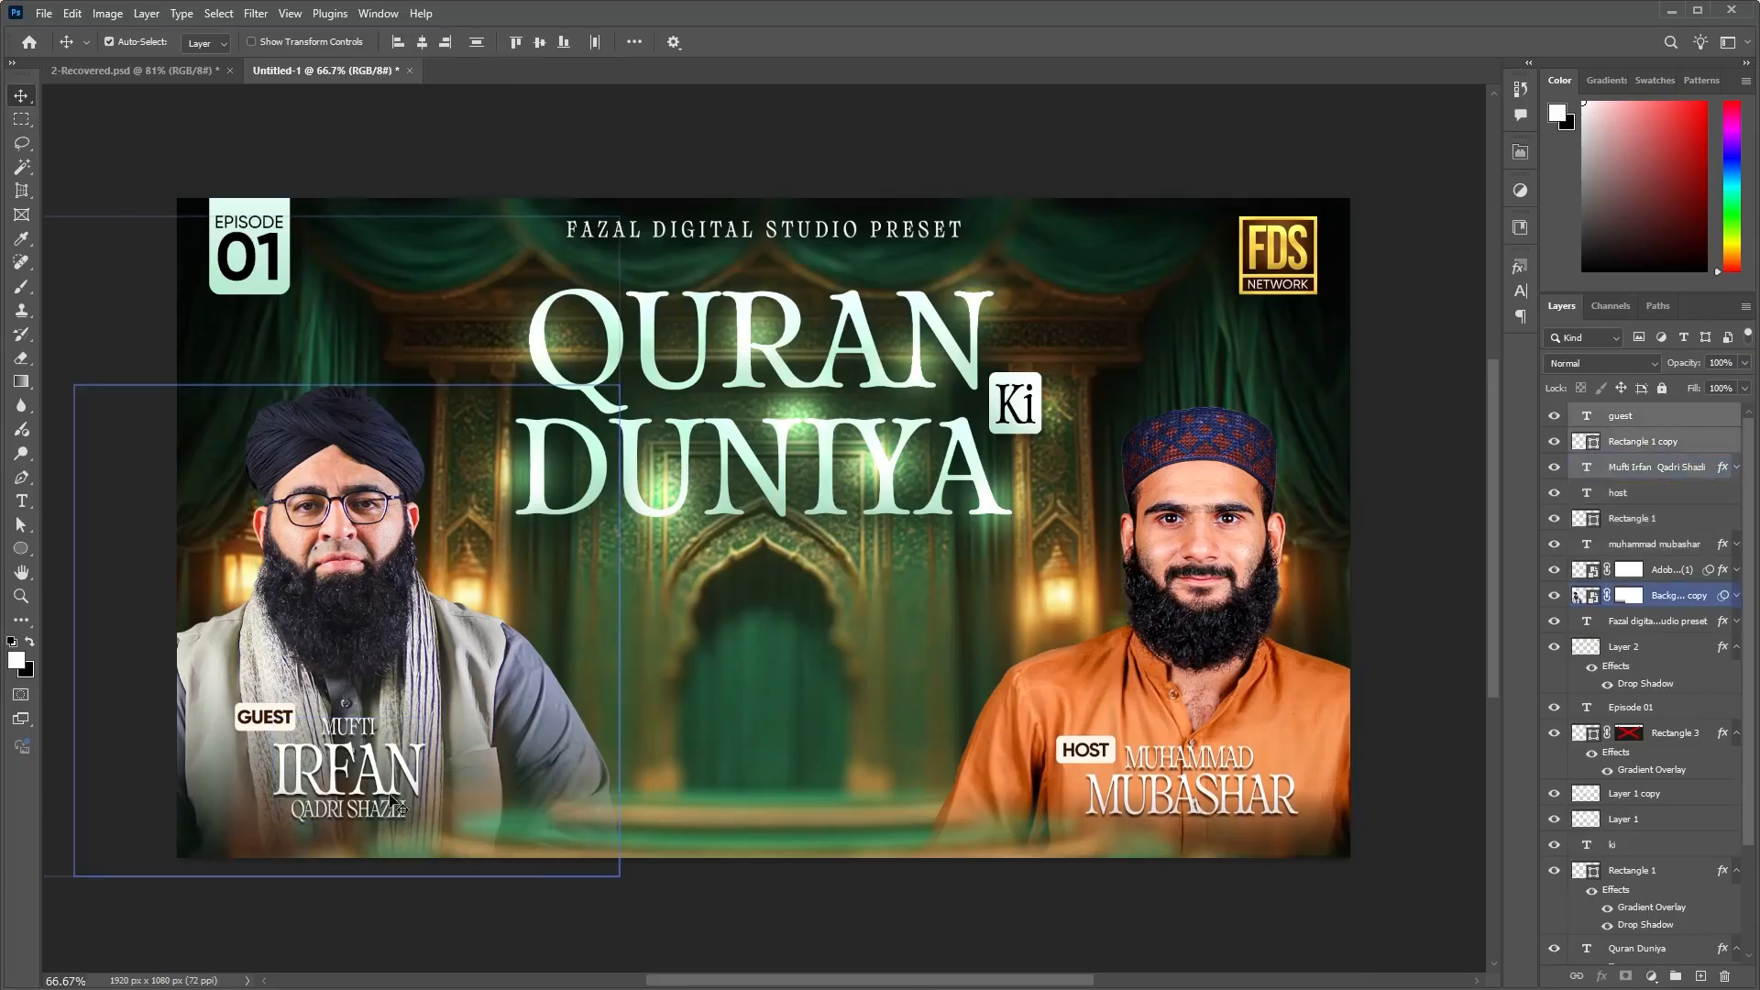
pyautogui.press('Down')
pyautogui.press('Down')
pyautogui.press('Down')
pyautogui.press('Down')
pyautogui.press('Down')
pyautogui.press('Down')
pyautogui.press('Down')
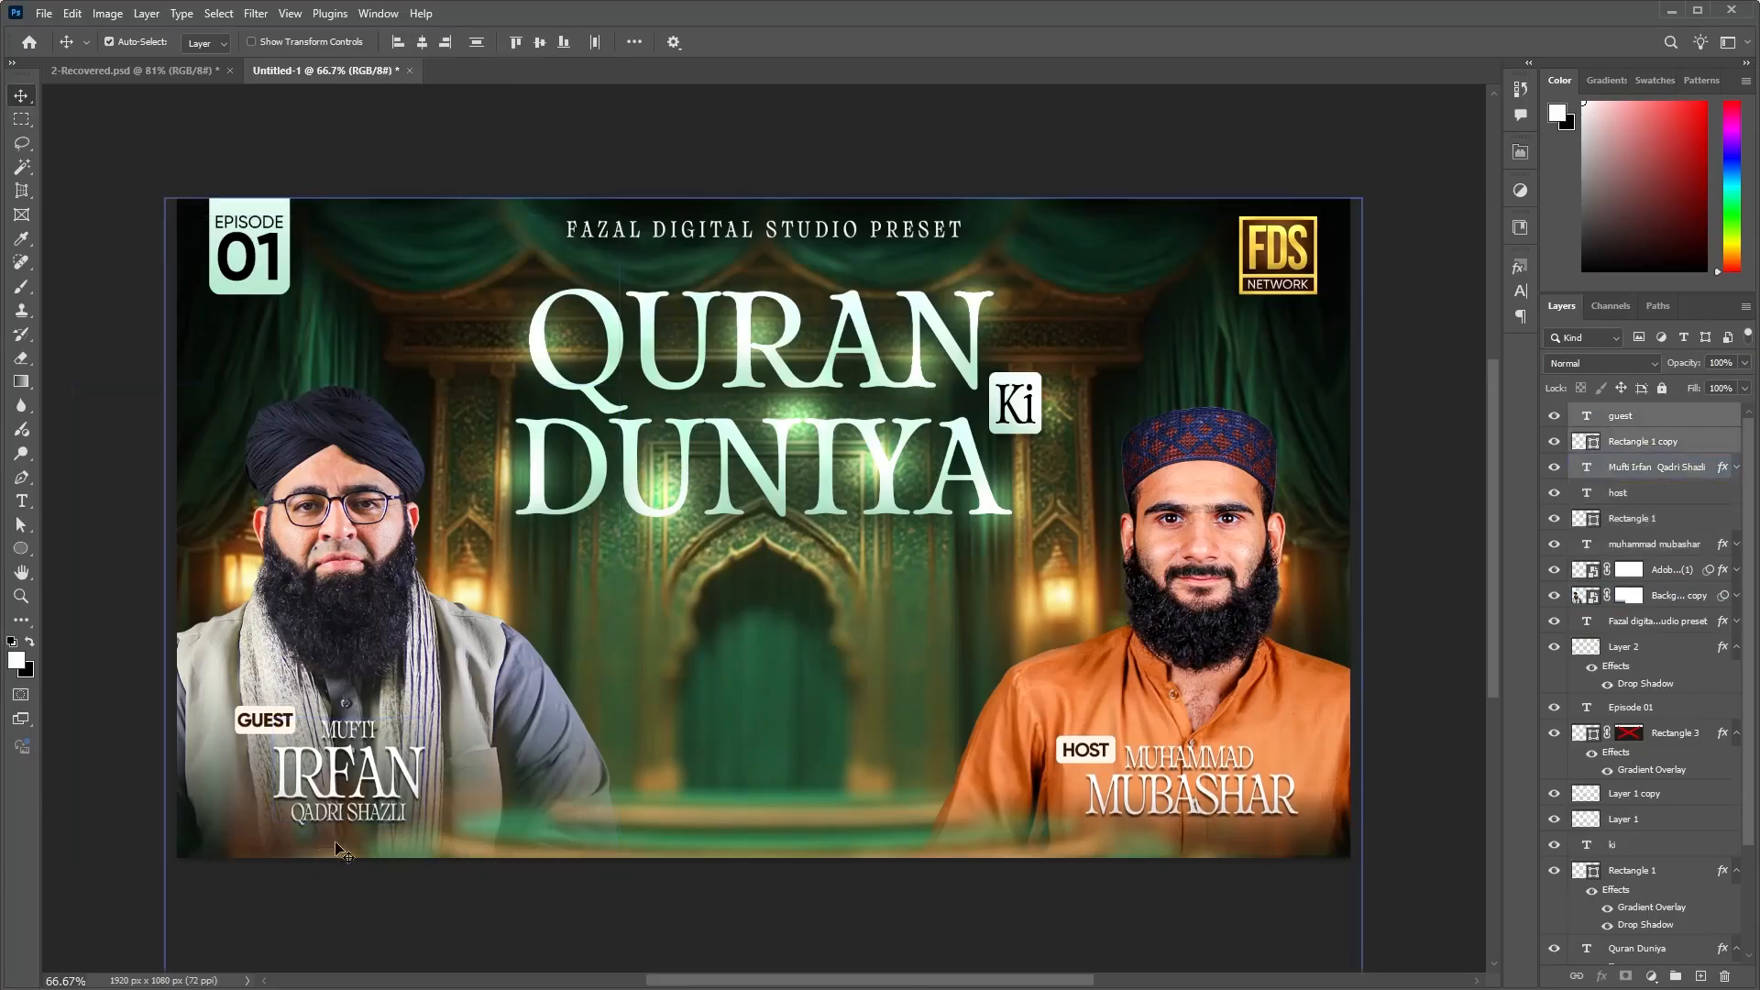
pyautogui.press('Down')
pyautogui.press('Down')
pyautogui.press('Down')
pyautogui.press('Down')
pyautogui.press('Down')
pyautogui.press('Down')
pyautogui.press('Down')
pyautogui.press('Down')
pyautogui.press('Down')
pyautogui.press('Down')
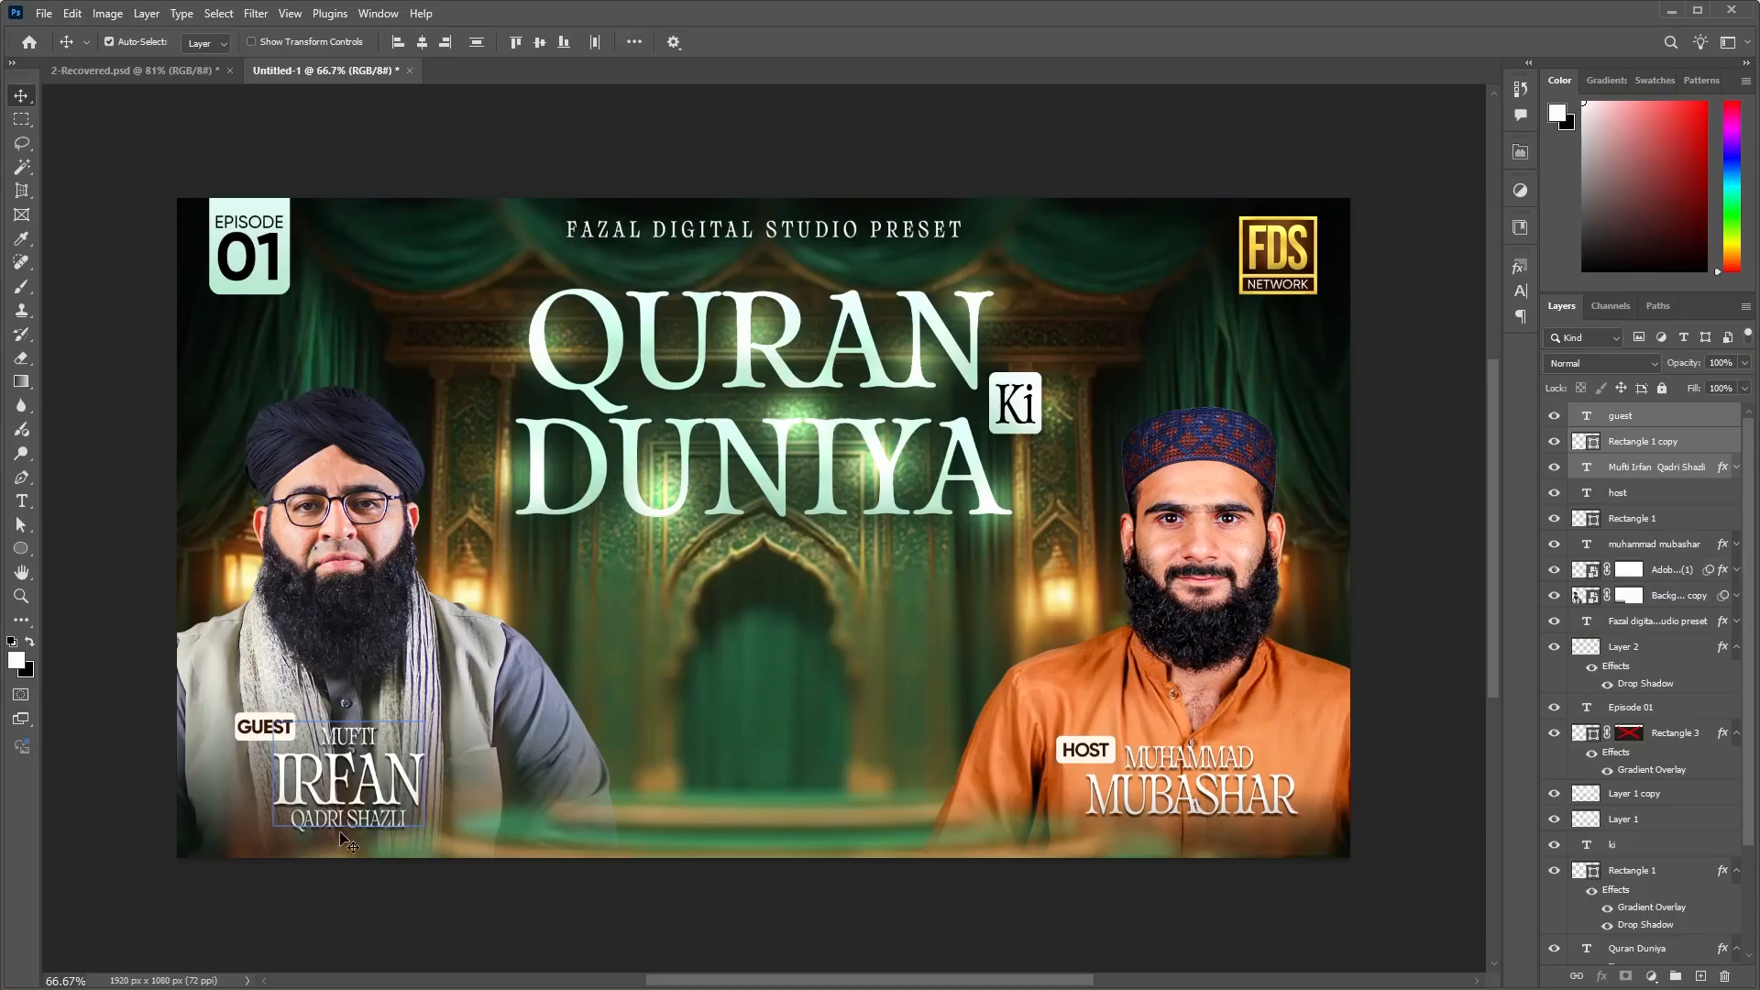
pyautogui.press('Up')
pyautogui.press('Up')
pyautogui.press('Up')
pyautogui.press('Up')
pyautogui.click(743, 912)
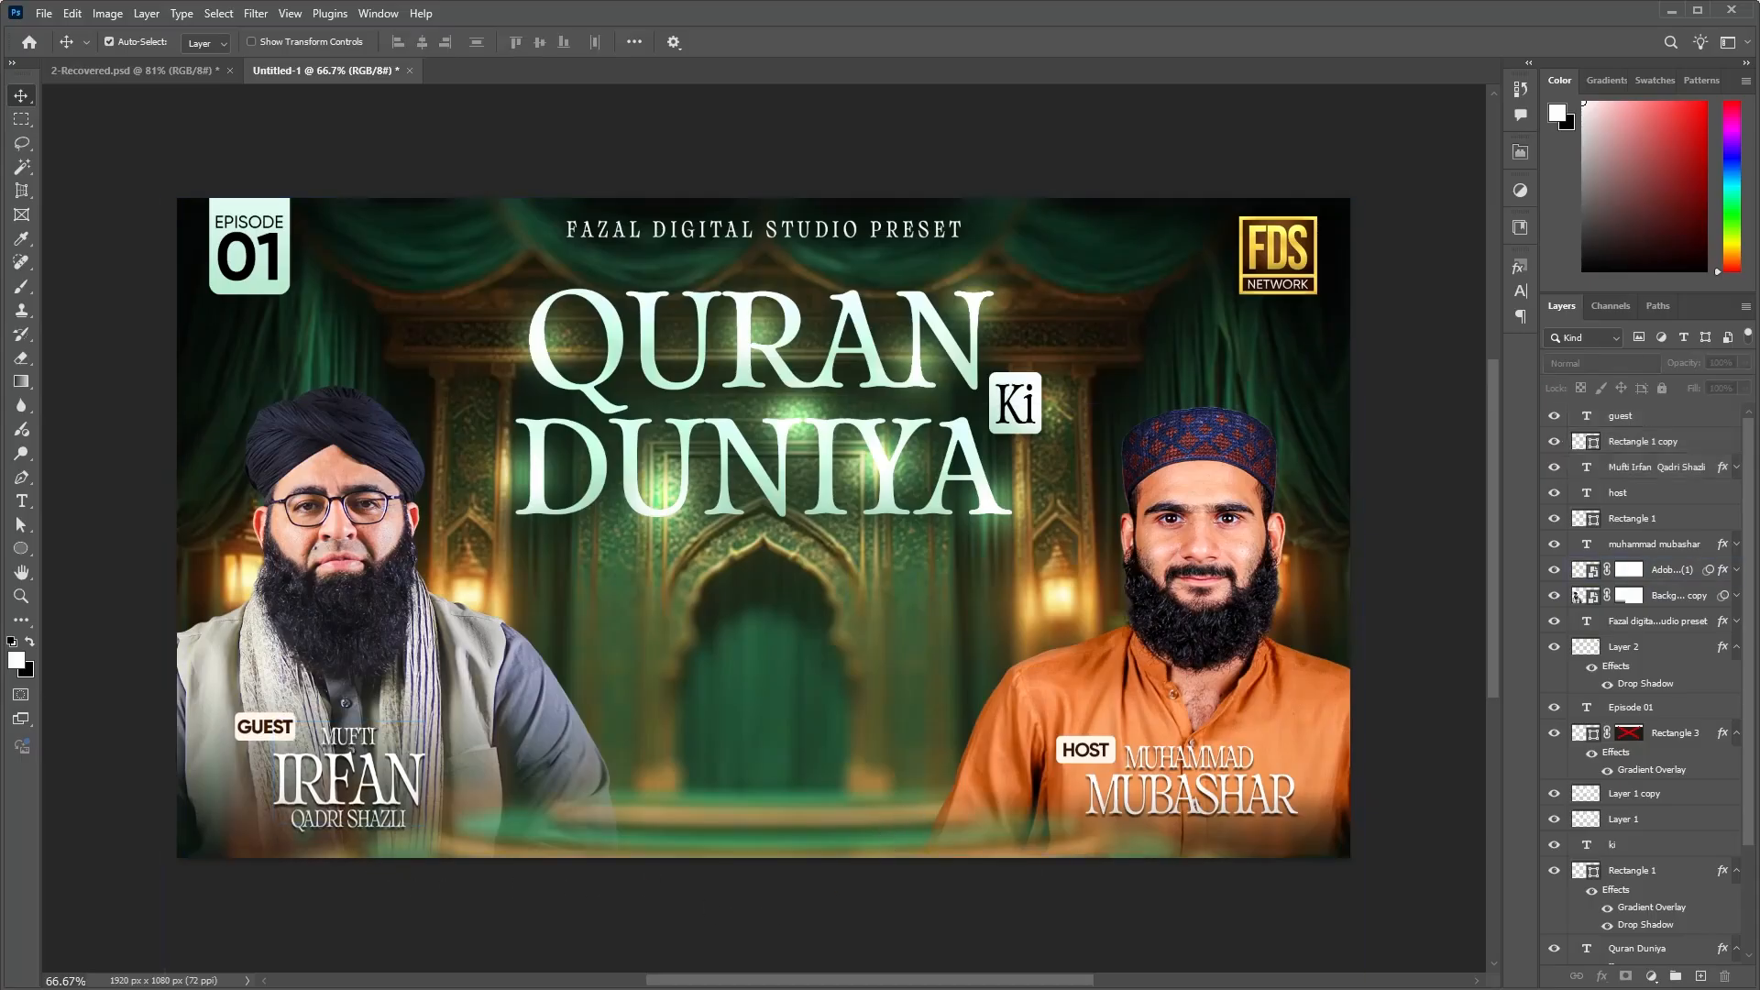
# Step: Copy the IslamiCity Quran cover image from Chrome and paste it into Untitled-1 over the lower centre of the design
pyautogui.hotkey('alt', 'Tab')
pyautogui.rightClick(1347, 385)
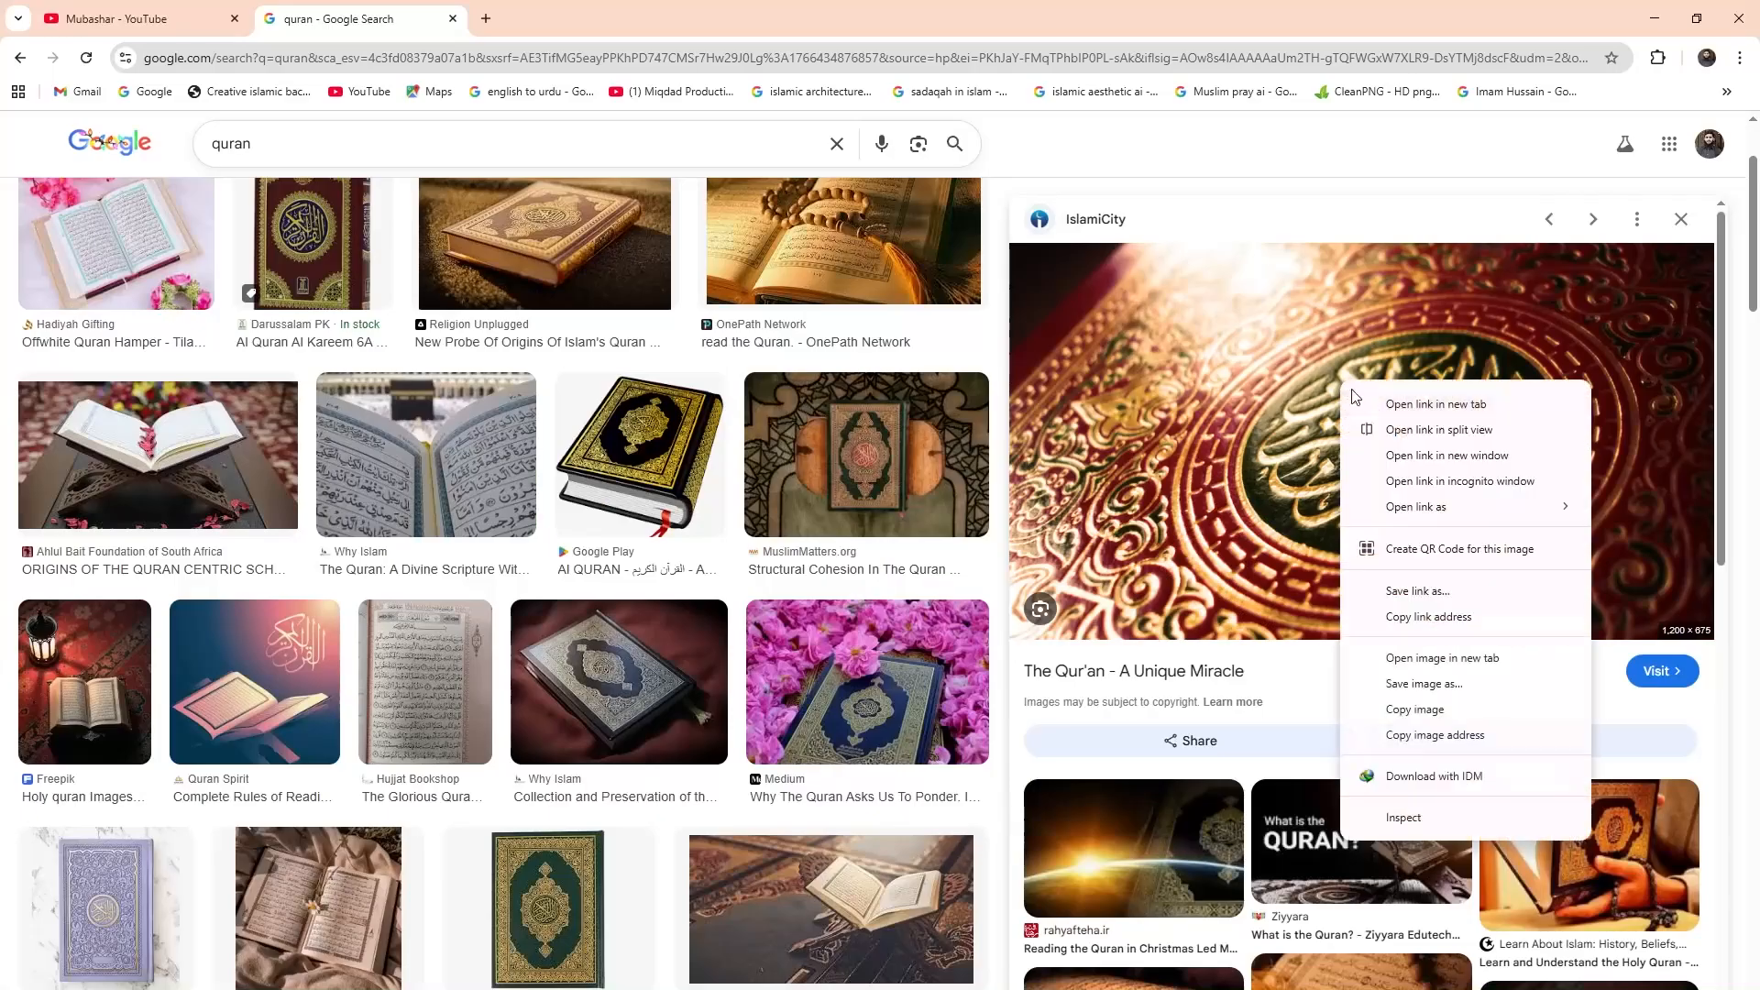
pyautogui.click(1436, 715)
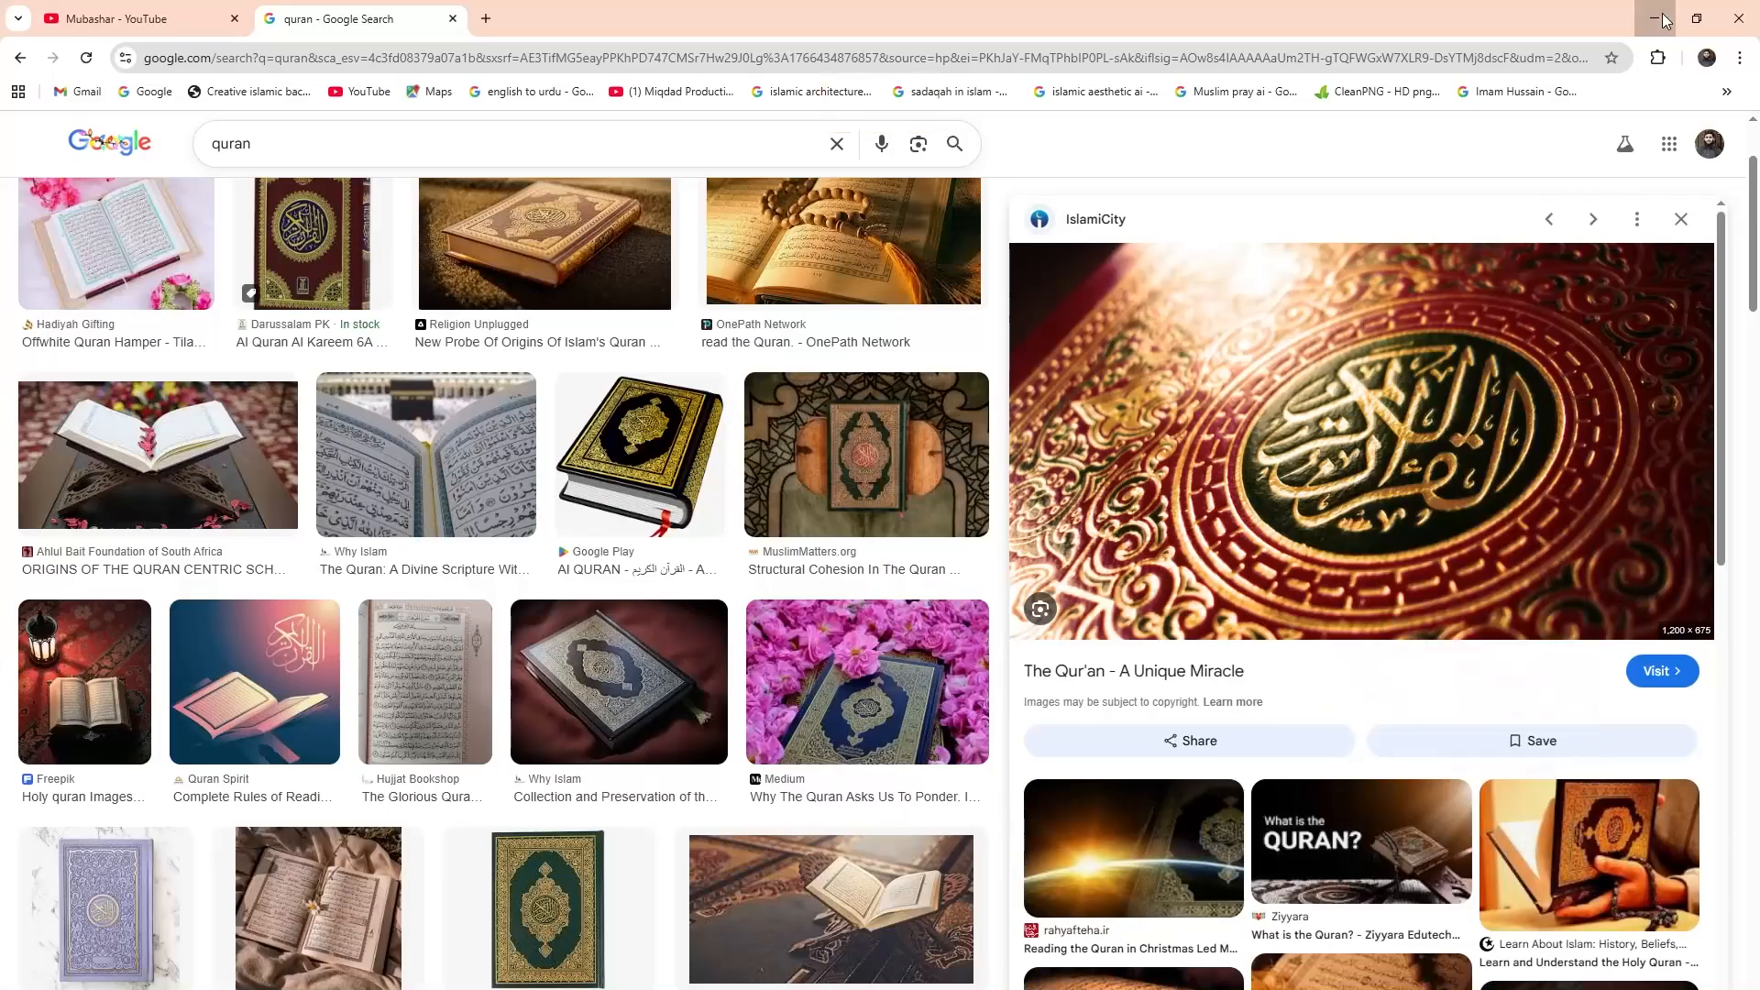
pyautogui.hotkey('alt', 'Tab')
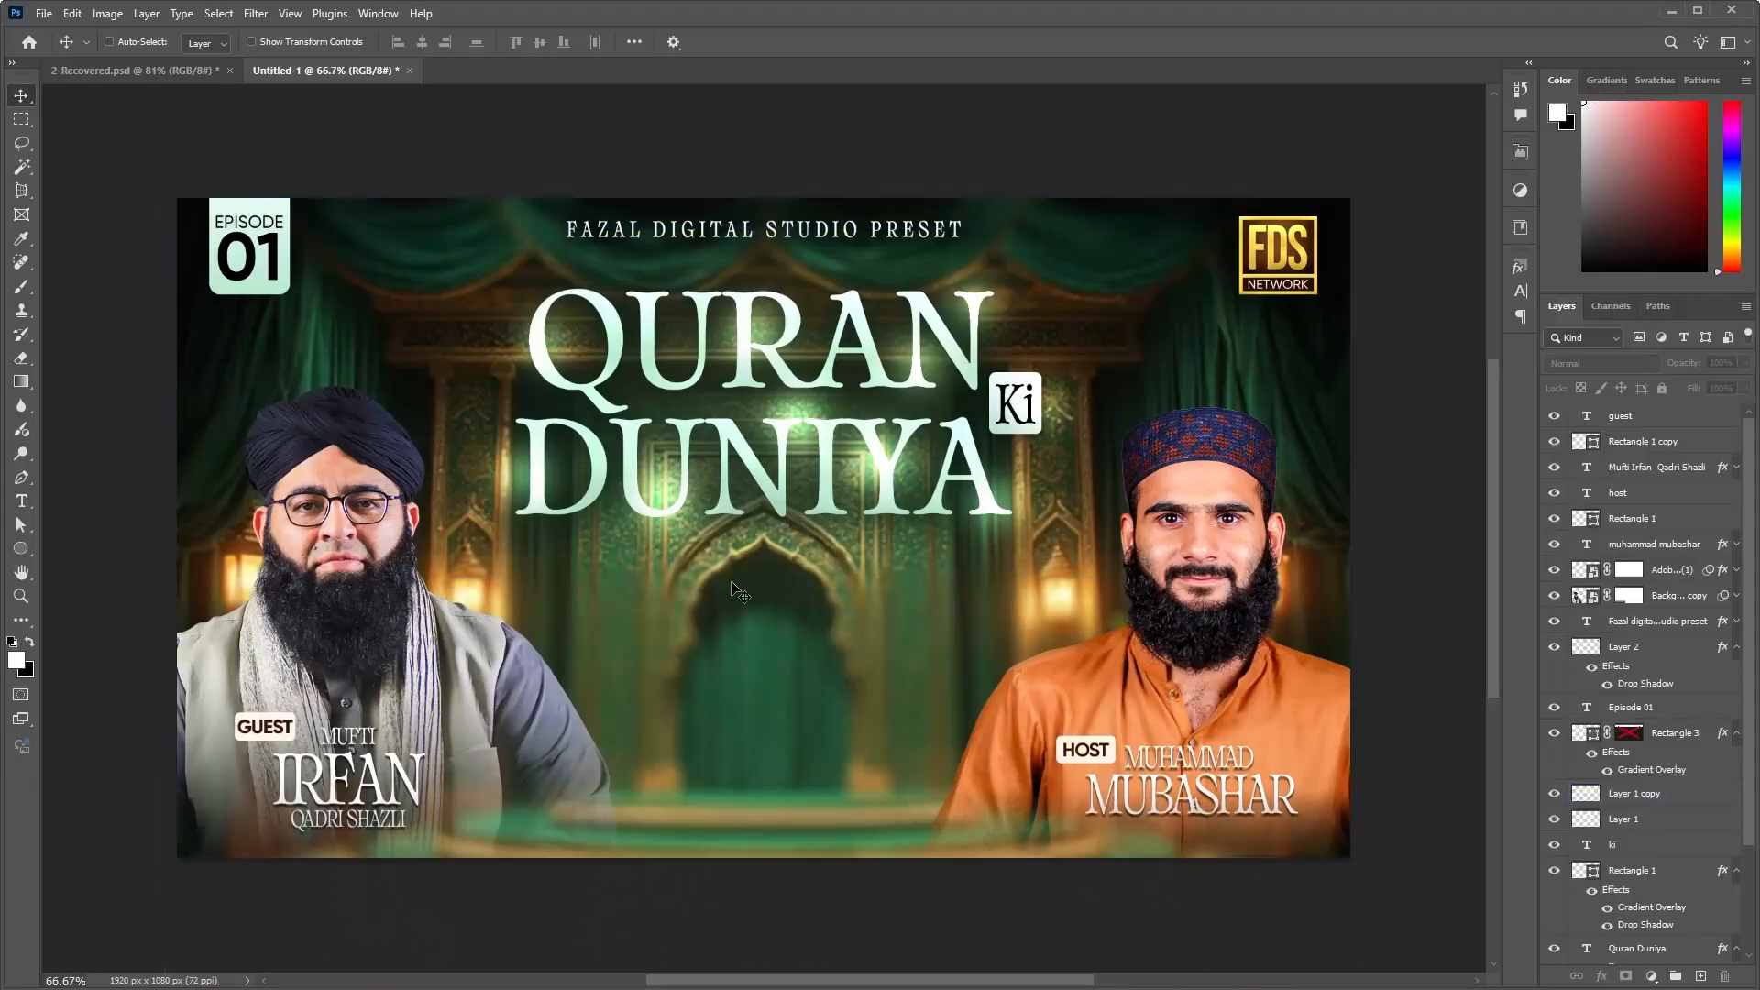
pyautogui.hotkey('ctrl', 'v')
pyautogui.moveTo(810, 502); pyautogui.dragTo(805, 549)
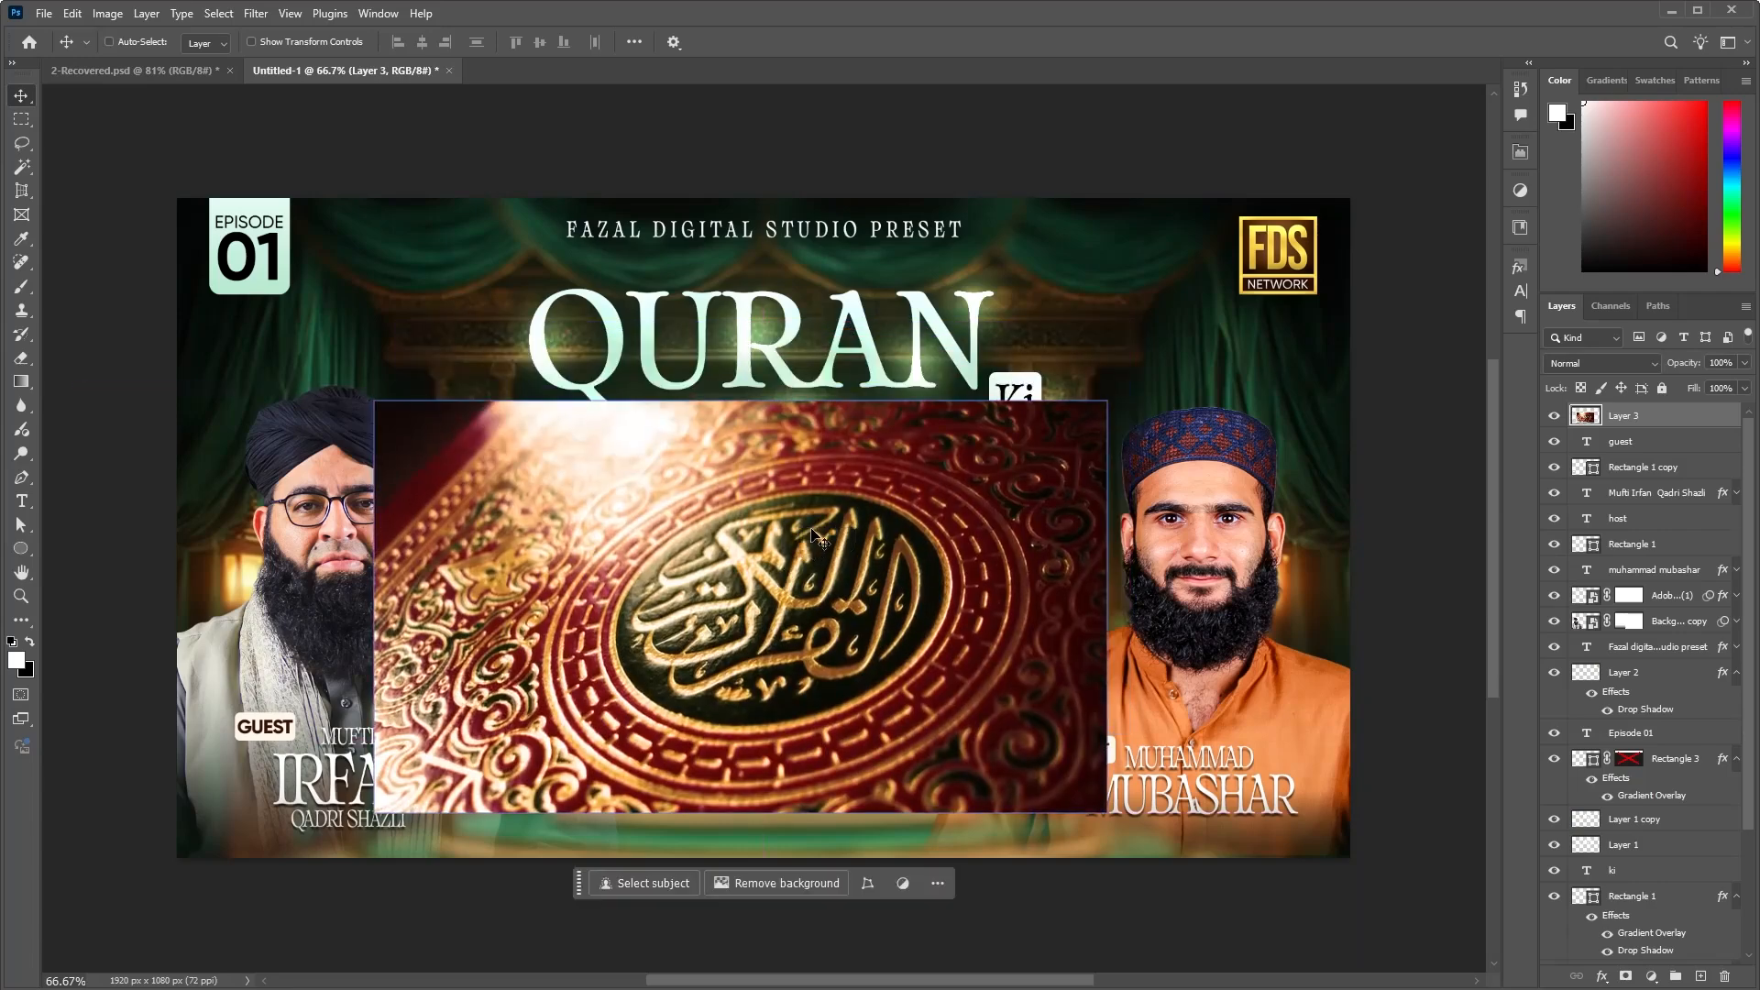
# Step: Scale the pasted Quran cover image to 83.75% and shift it slightly toward the guest portrait
pyautogui.hotkey('ctrl', 't')
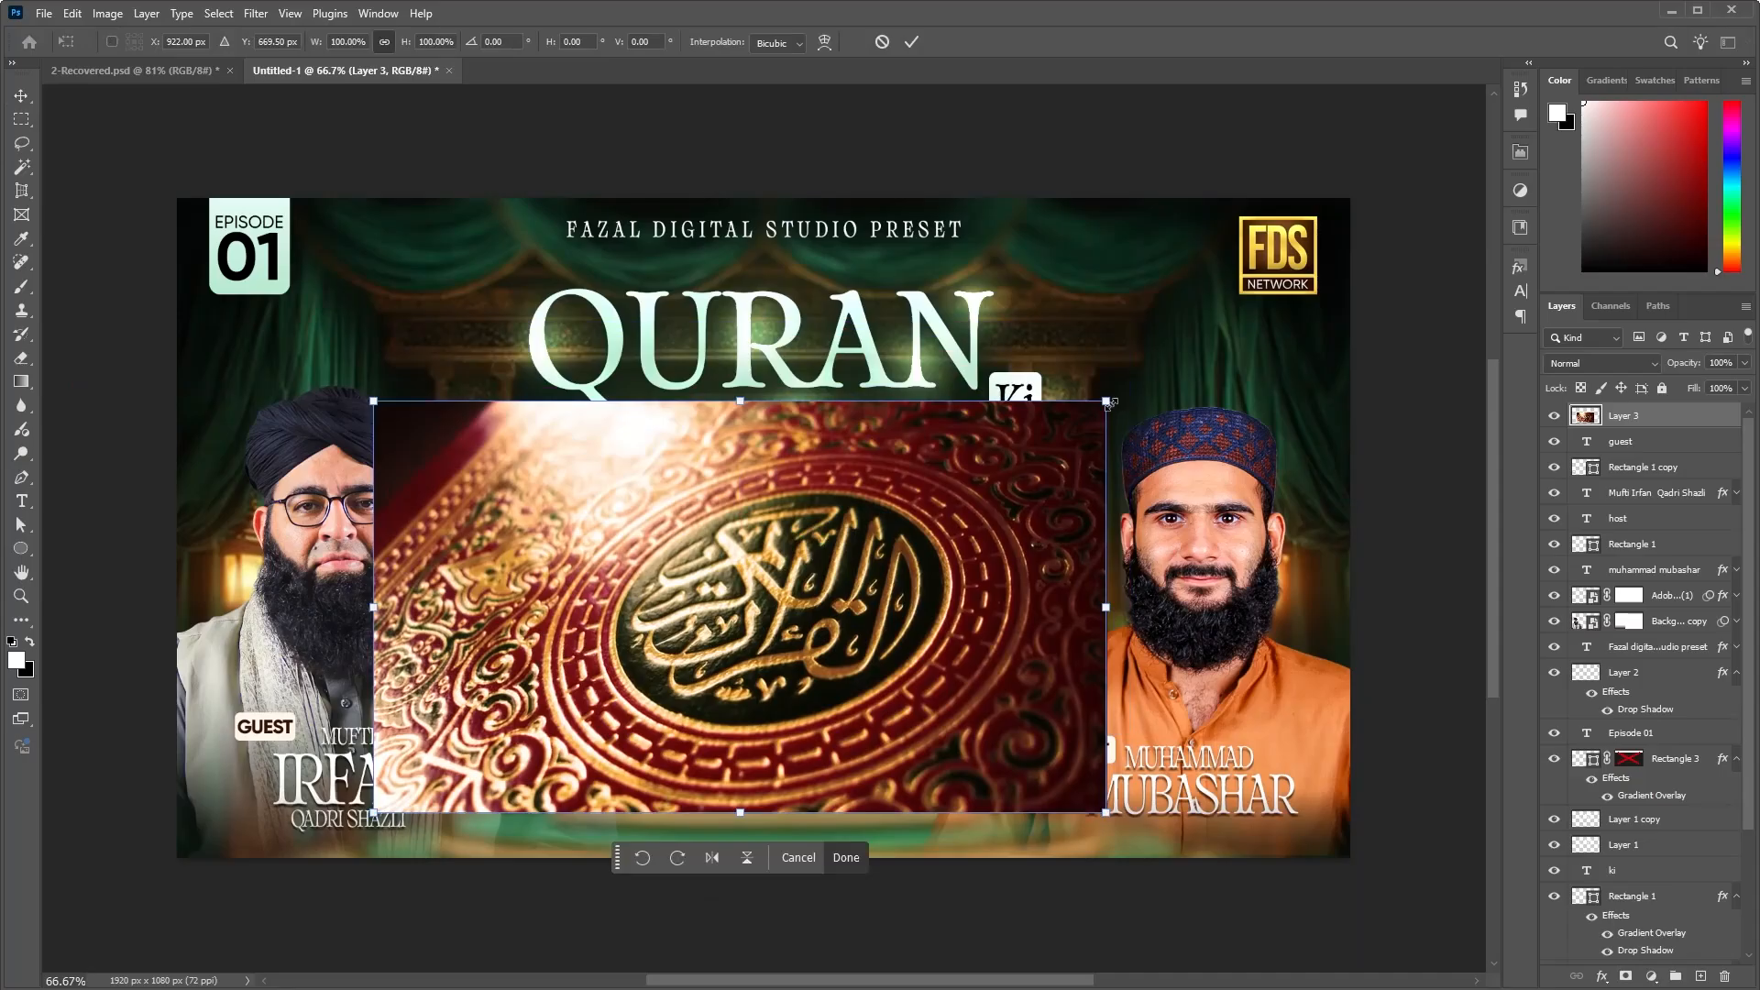
pyautogui.moveTo(1112, 403); pyautogui.dragTo(1064, 466)
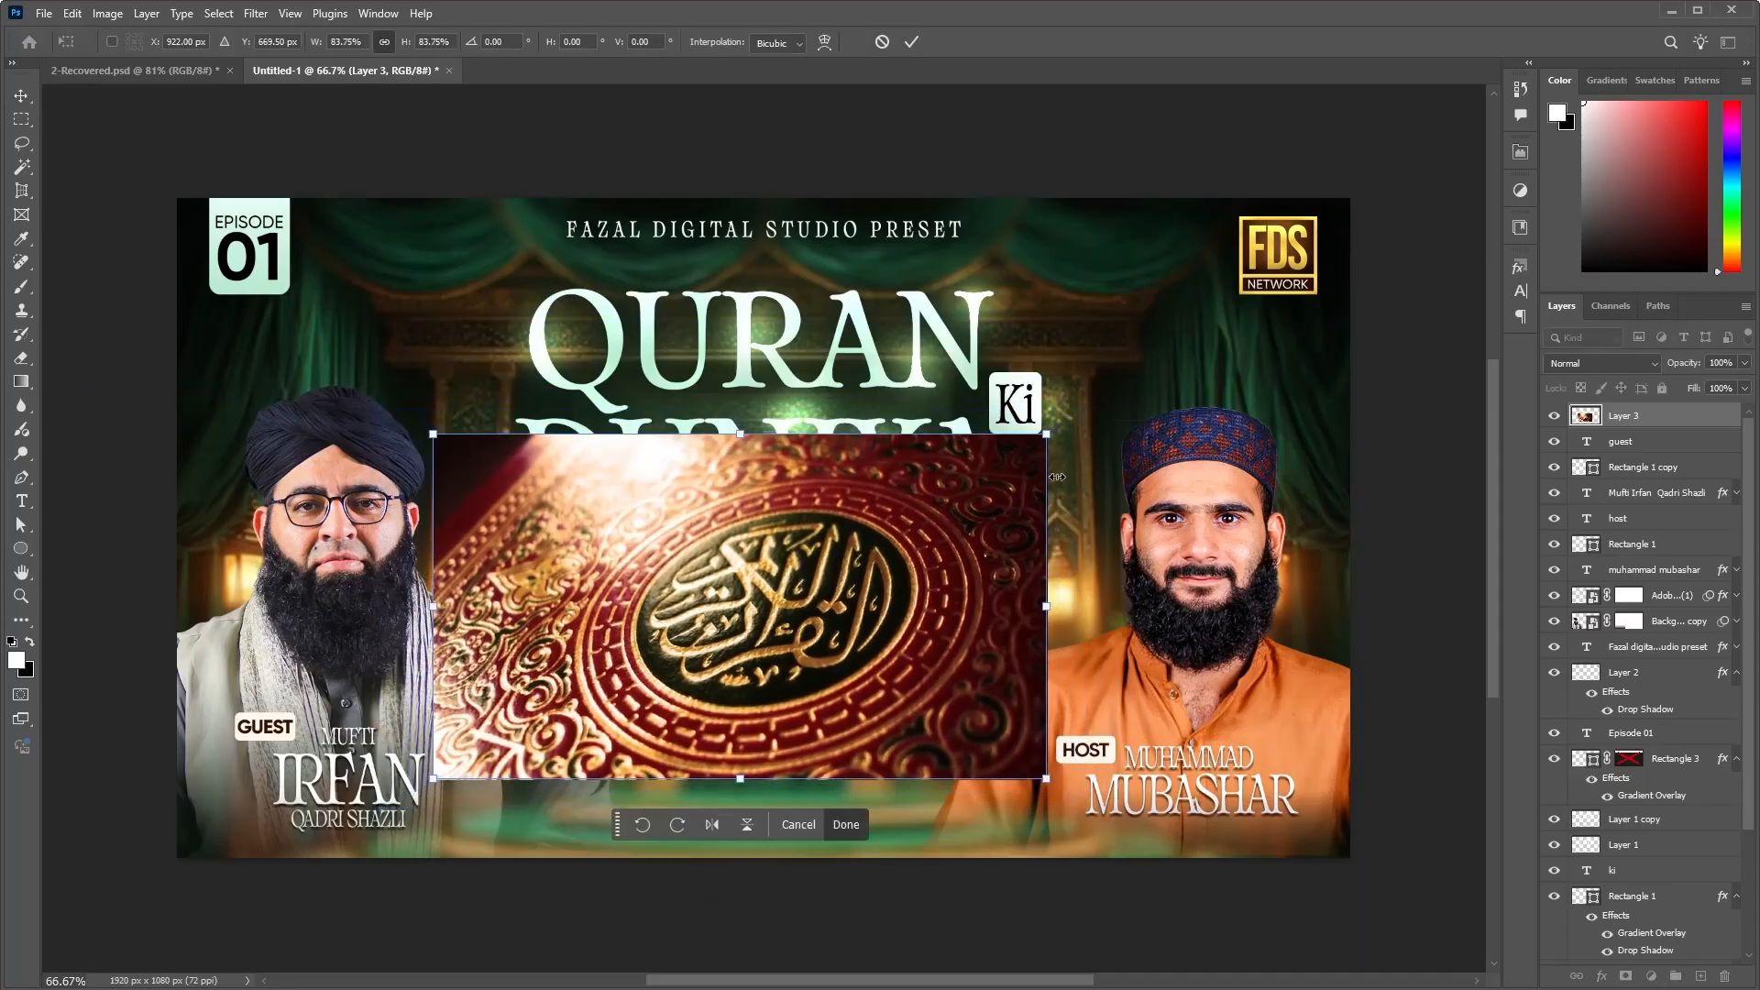
pyautogui.moveTo(818, 635)
pyautogui.mouseDown()
pyautogui.moveTo(771, 647)
pyautogui.moveTo(794, 644)
pyautogui.mouseUp()
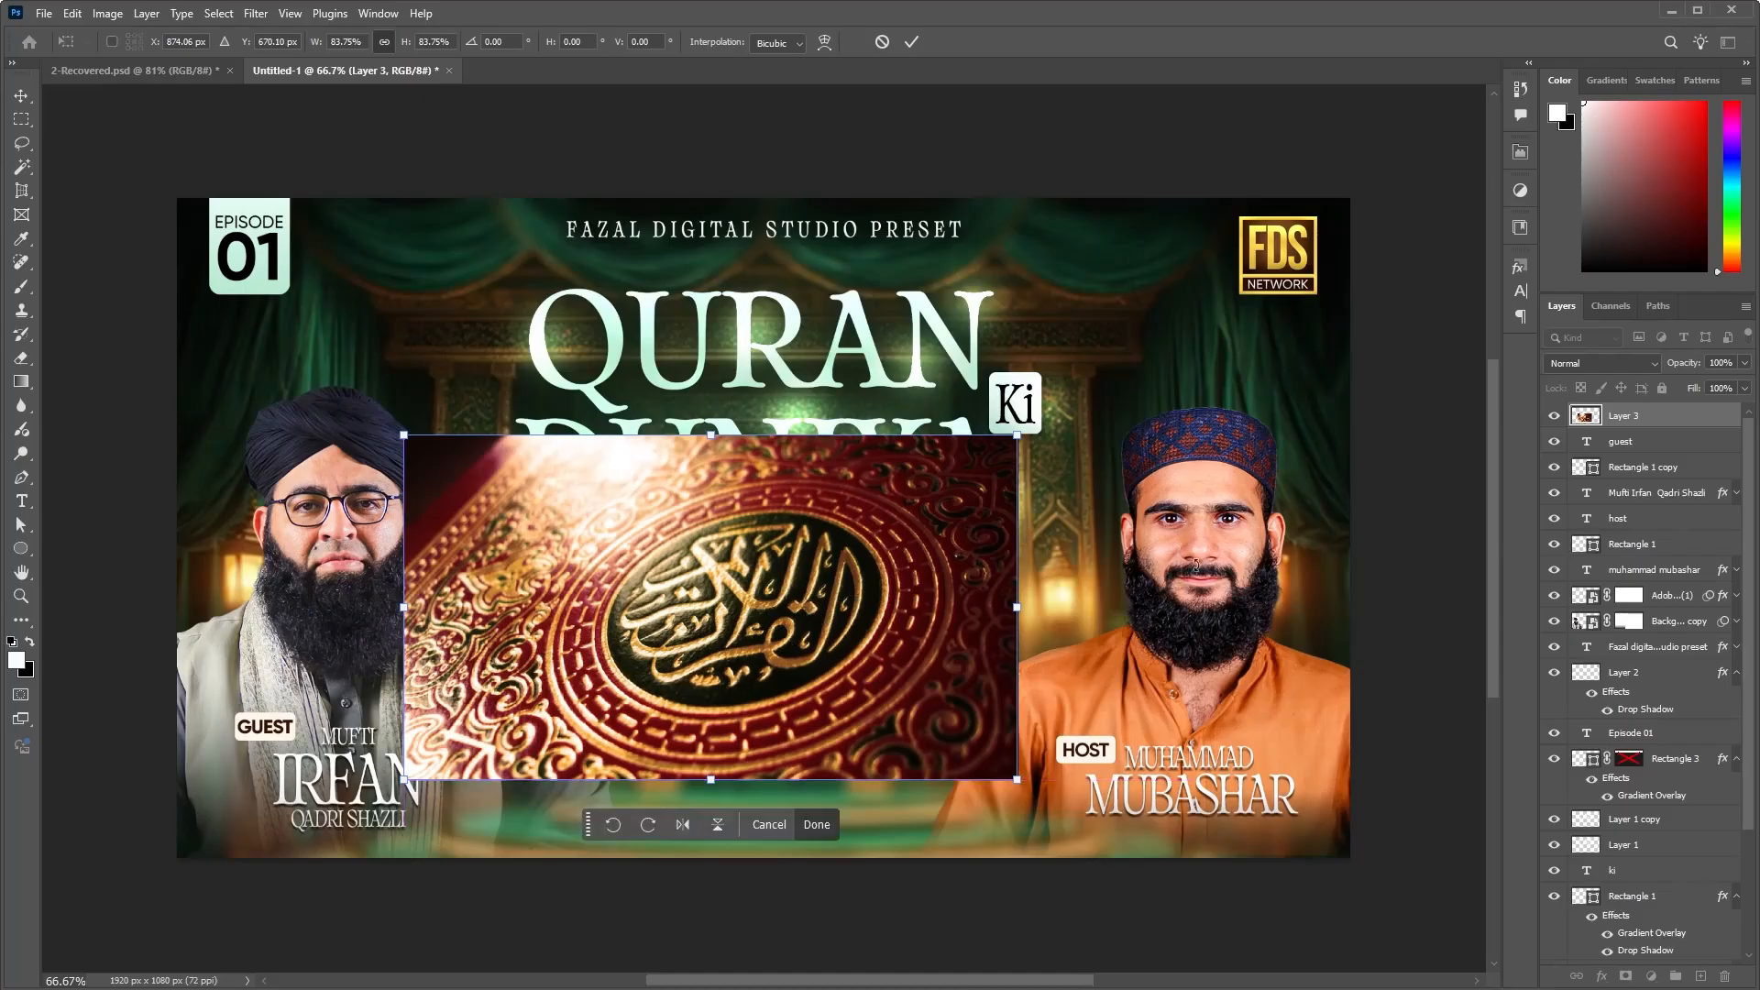
# Step: Try the Multiply, Lighten, Linear Dodge (Add), Overlay and Soft Light blend modes on the Quran cover layer
pyautogui.click(1598, 365)
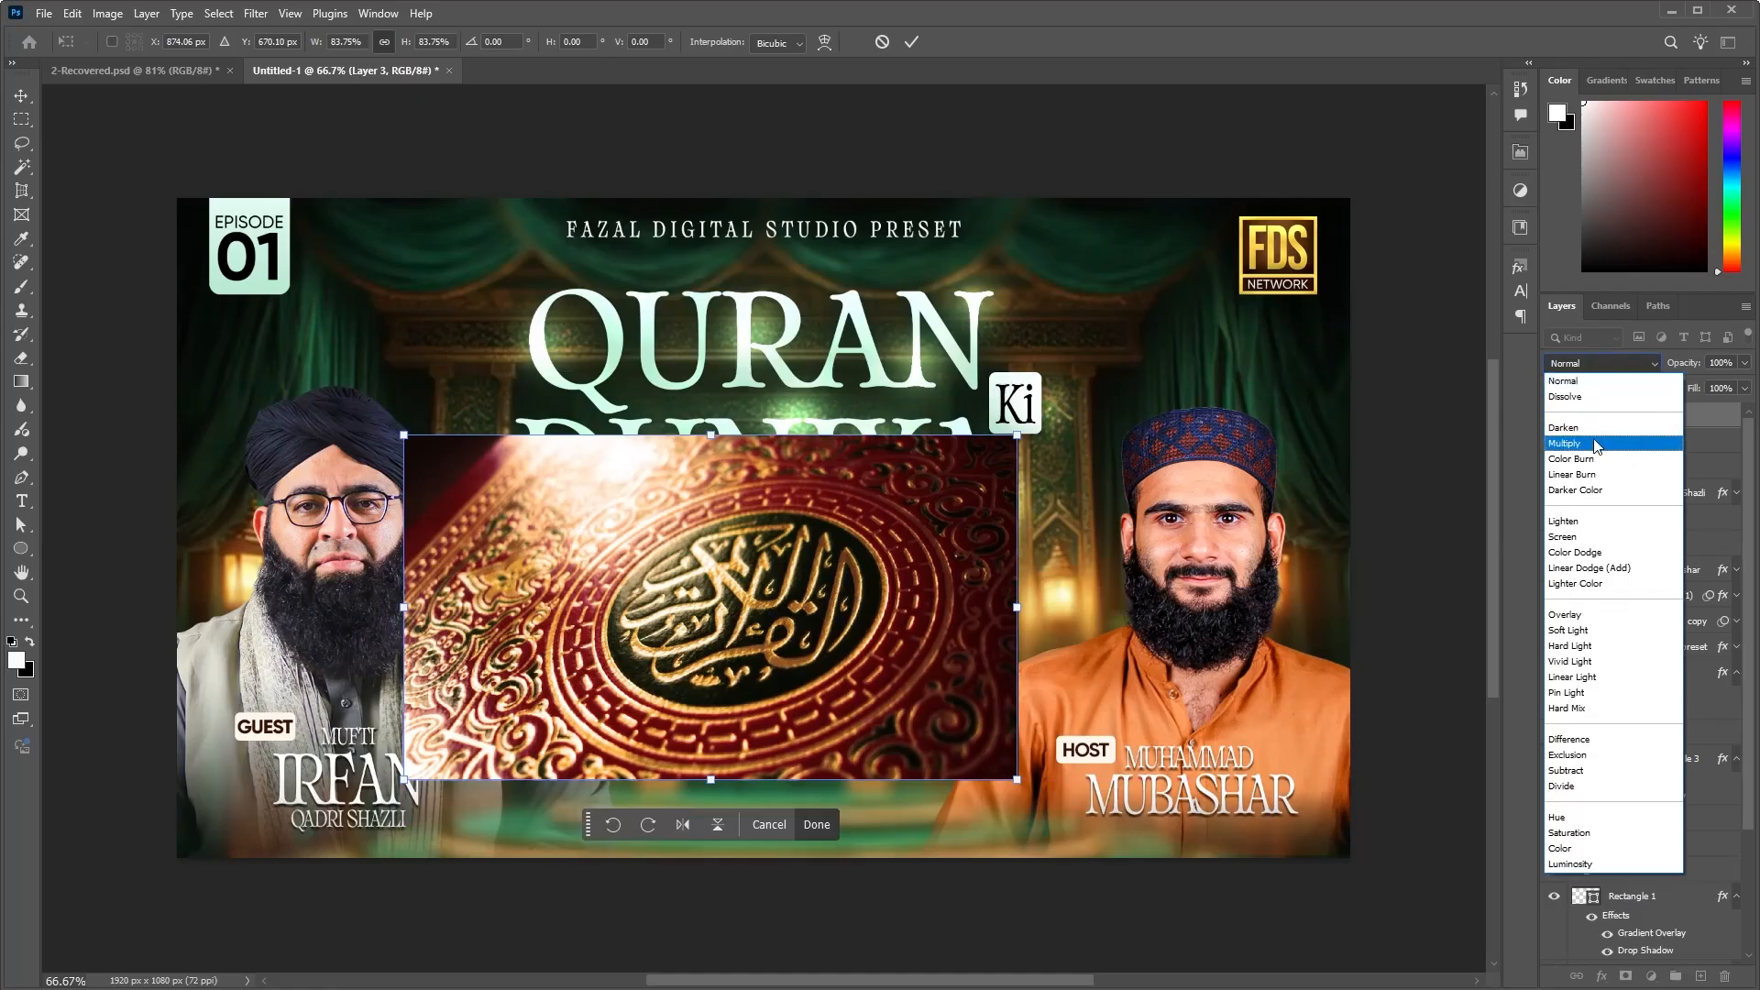
pyautogui.click(1595, 444)
pyautogui.click(1596, 366)
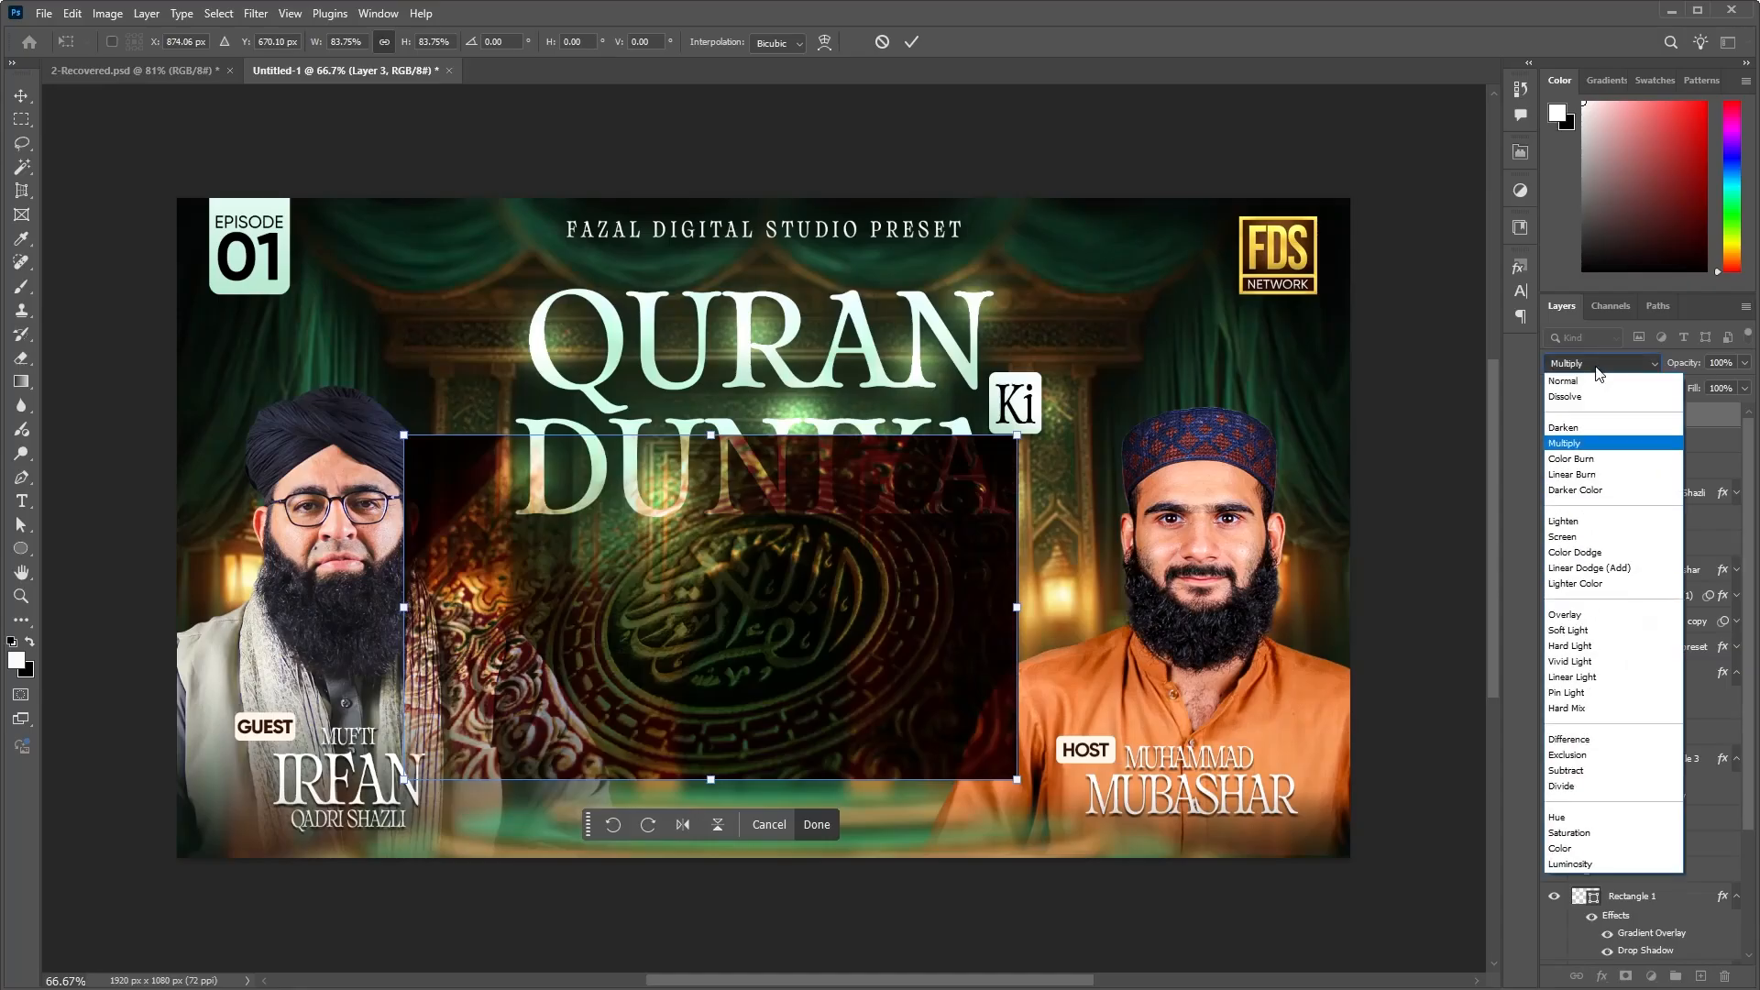
pyautogui.click(1592, 444)
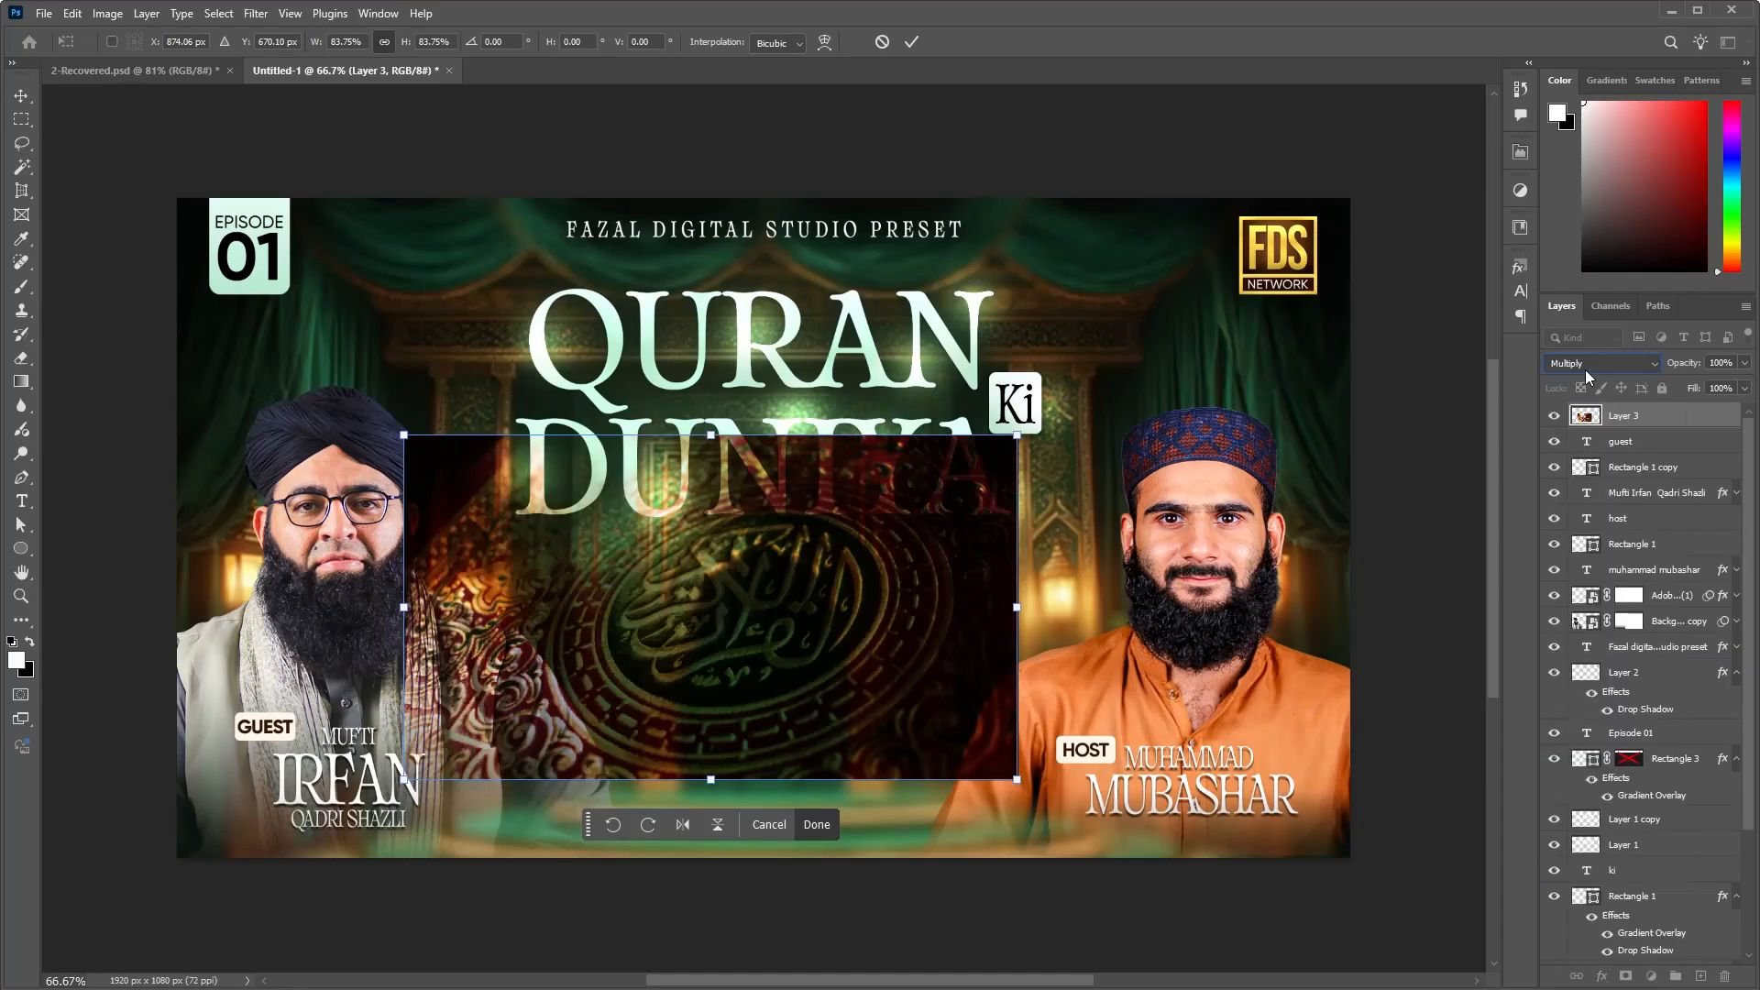
pyautogui.scroll(-1, 1586, 370)
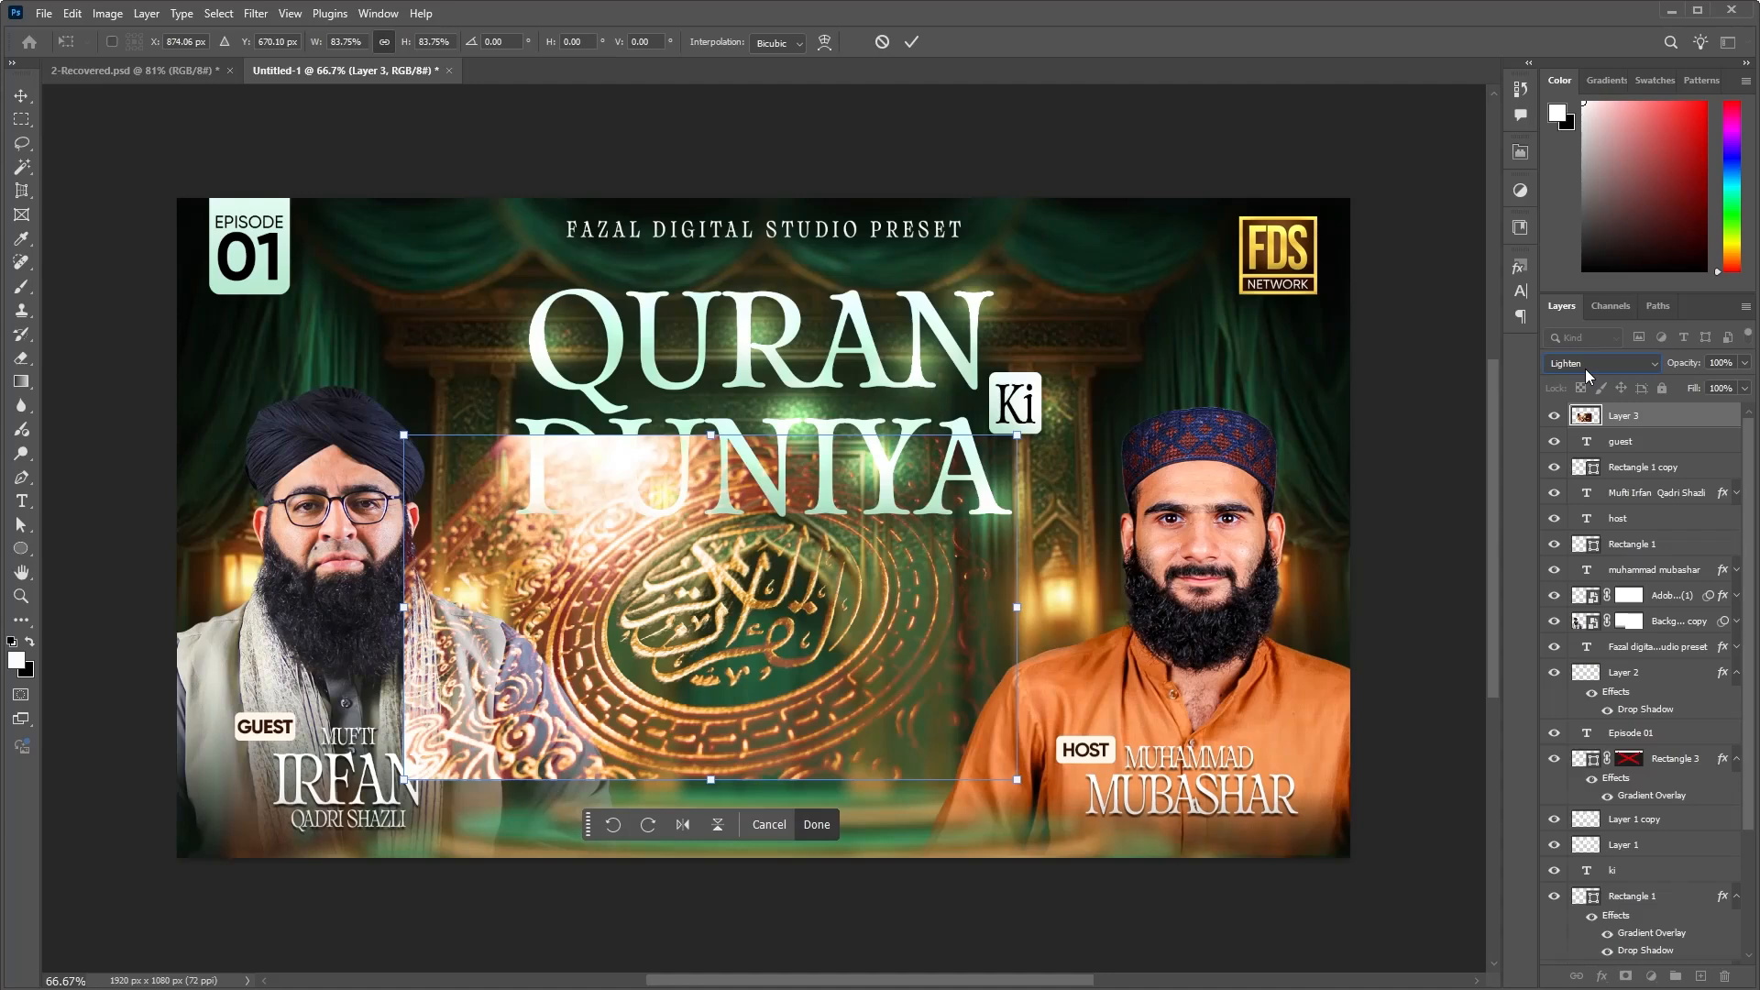
pyautogui.press('Down')
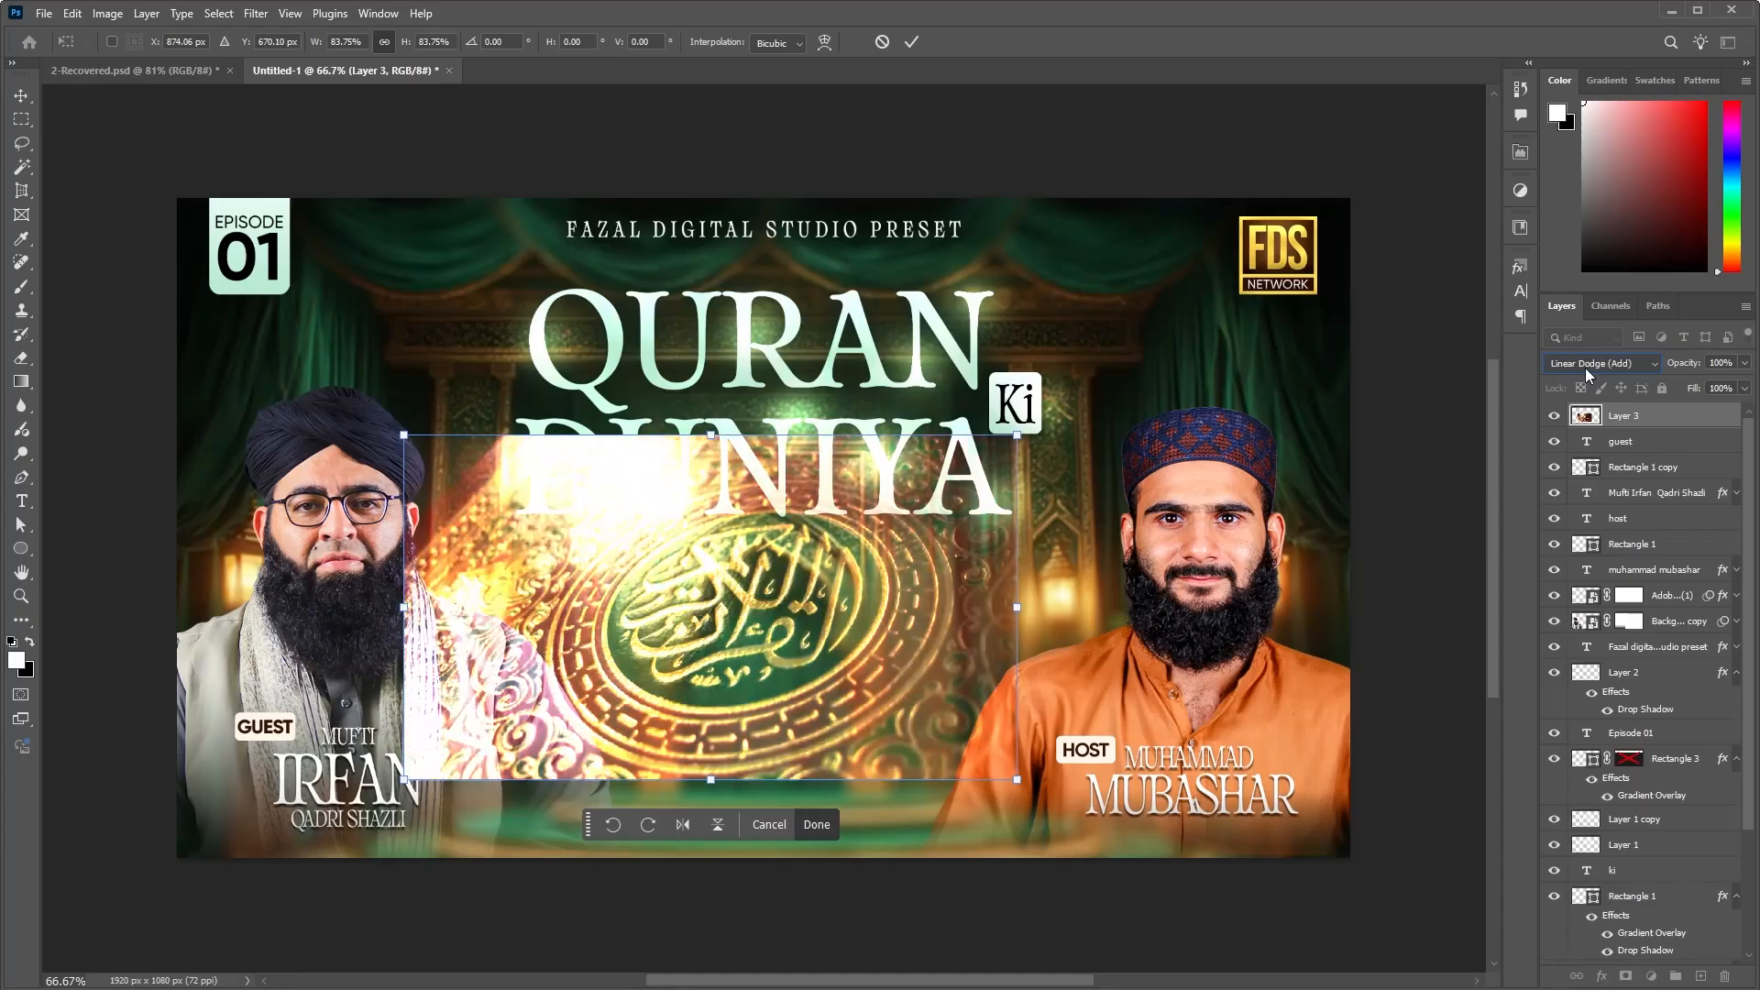
pyautogui.press('Down')
pyautogui.press('Down')
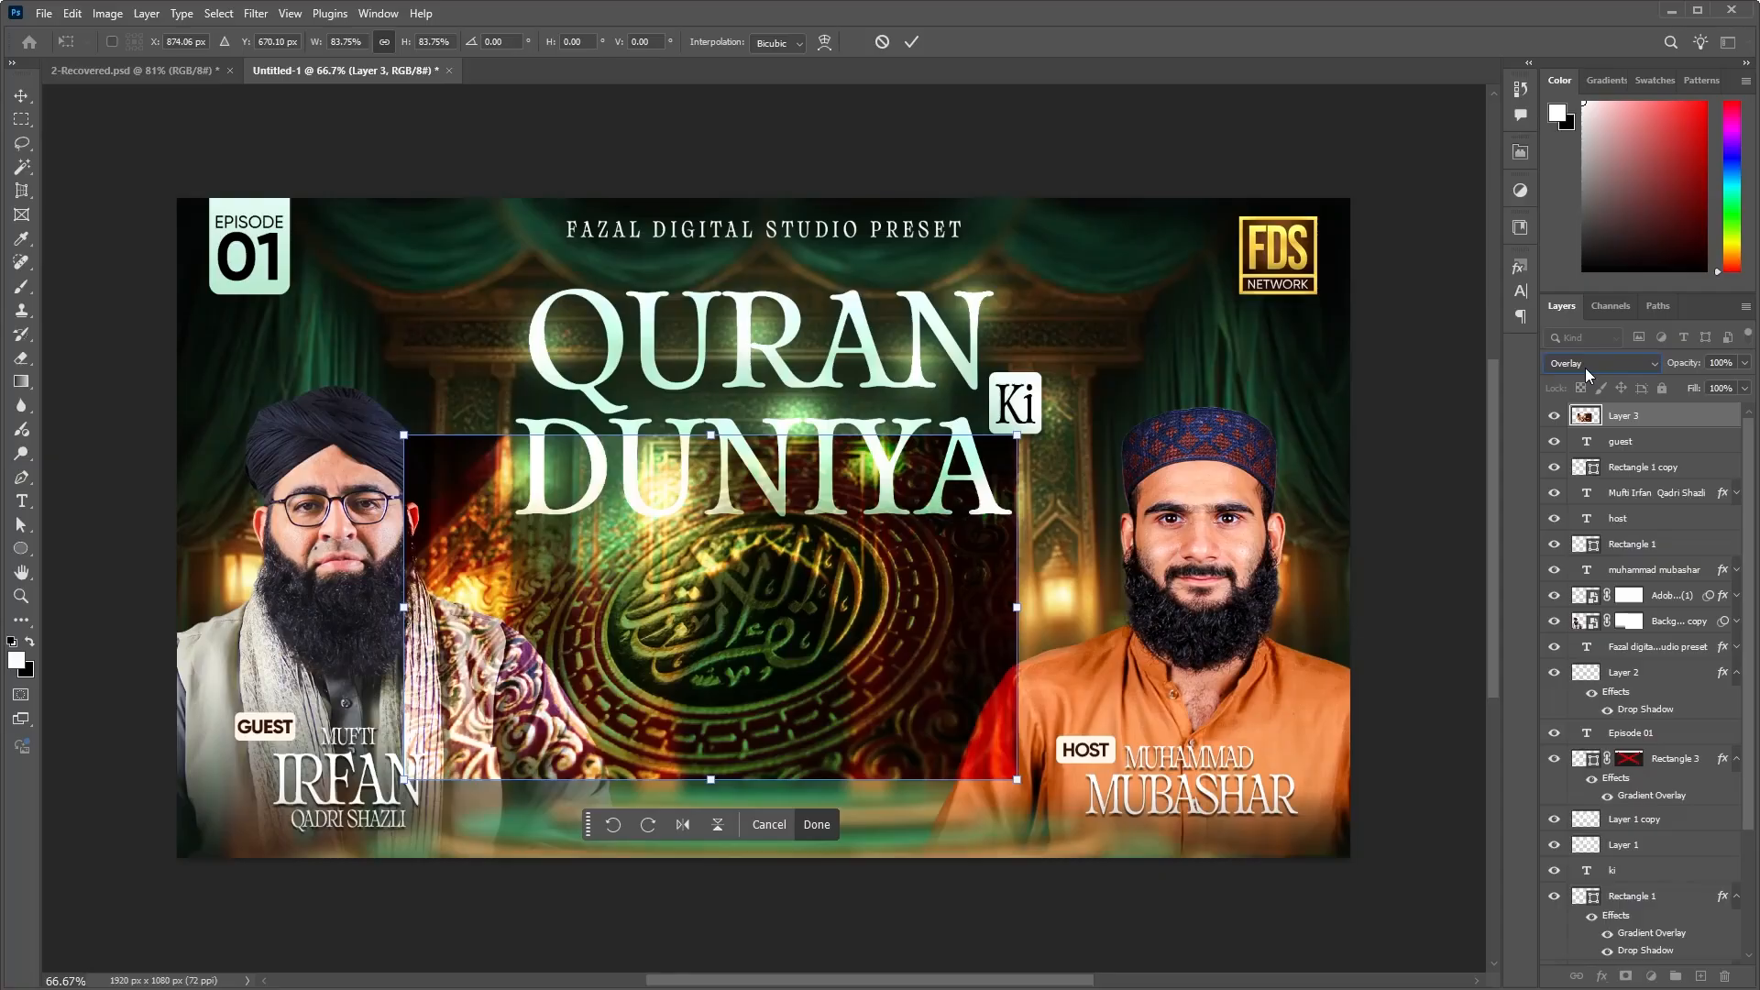
pyautogui.press('Up')
pyautogui.press('Down')
# Step: Compare Screen, Lighten and Hard Light on the Quran cover layer and set its blend mode to Screen
pyautogui.click(1588, 365)
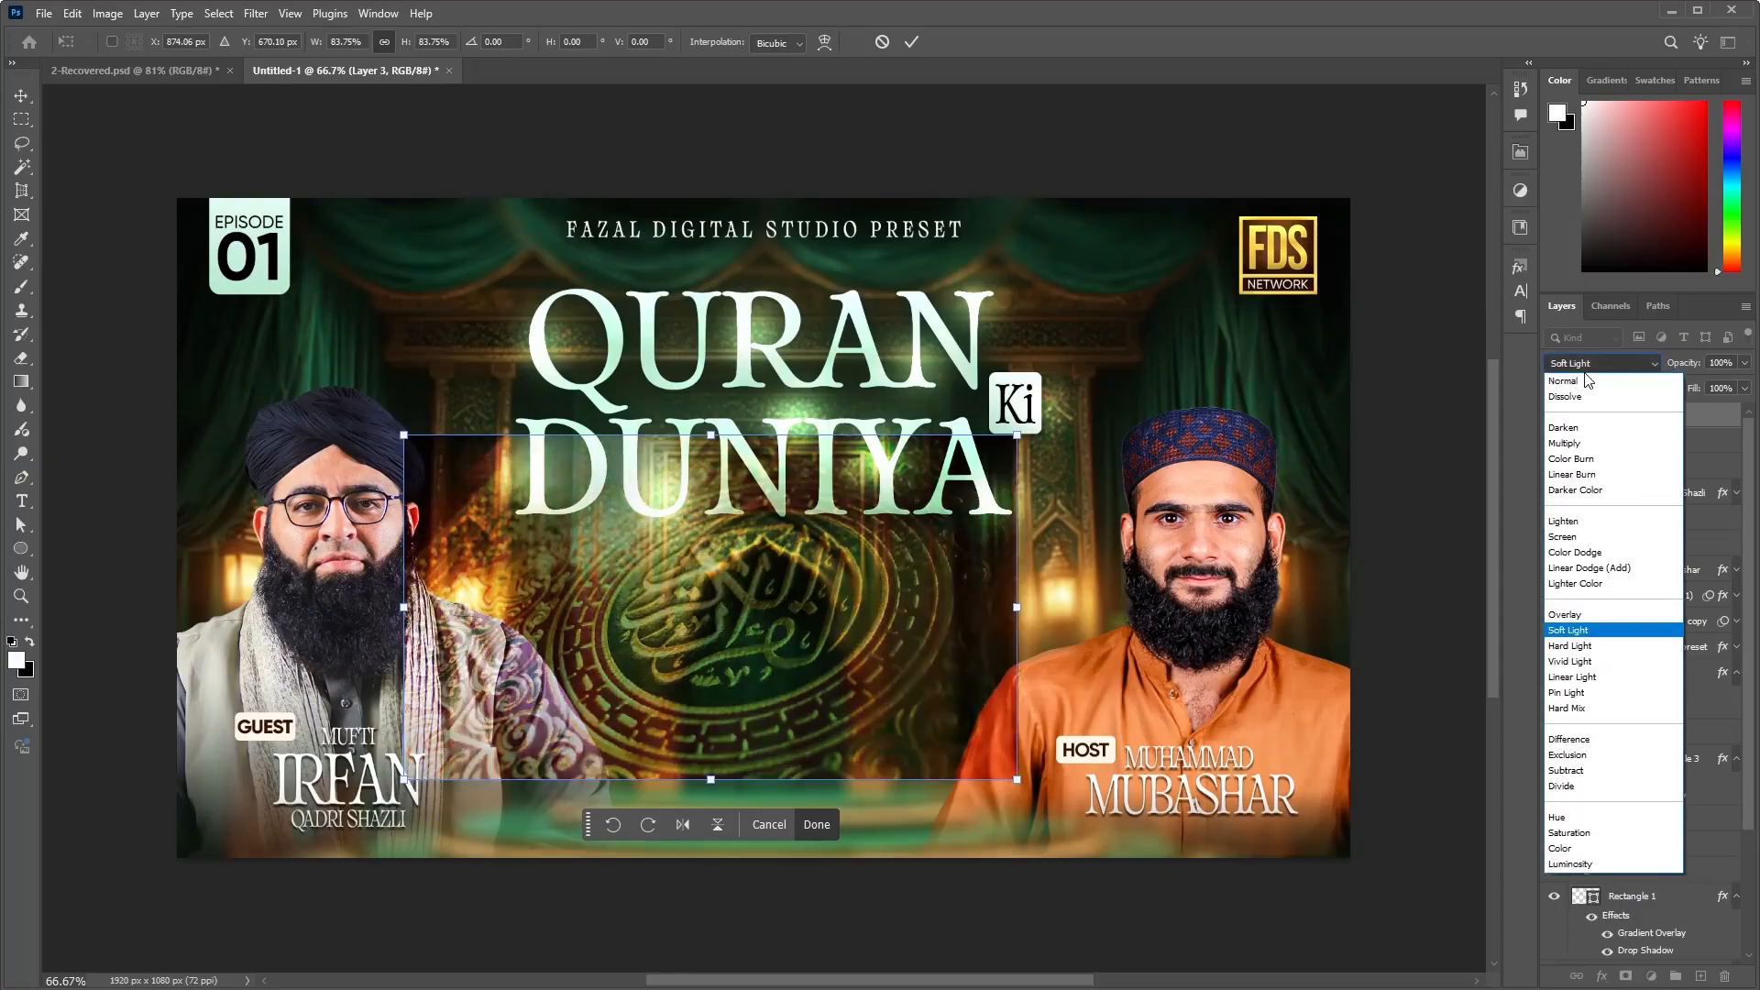
pyautogui.click(1582, 538)
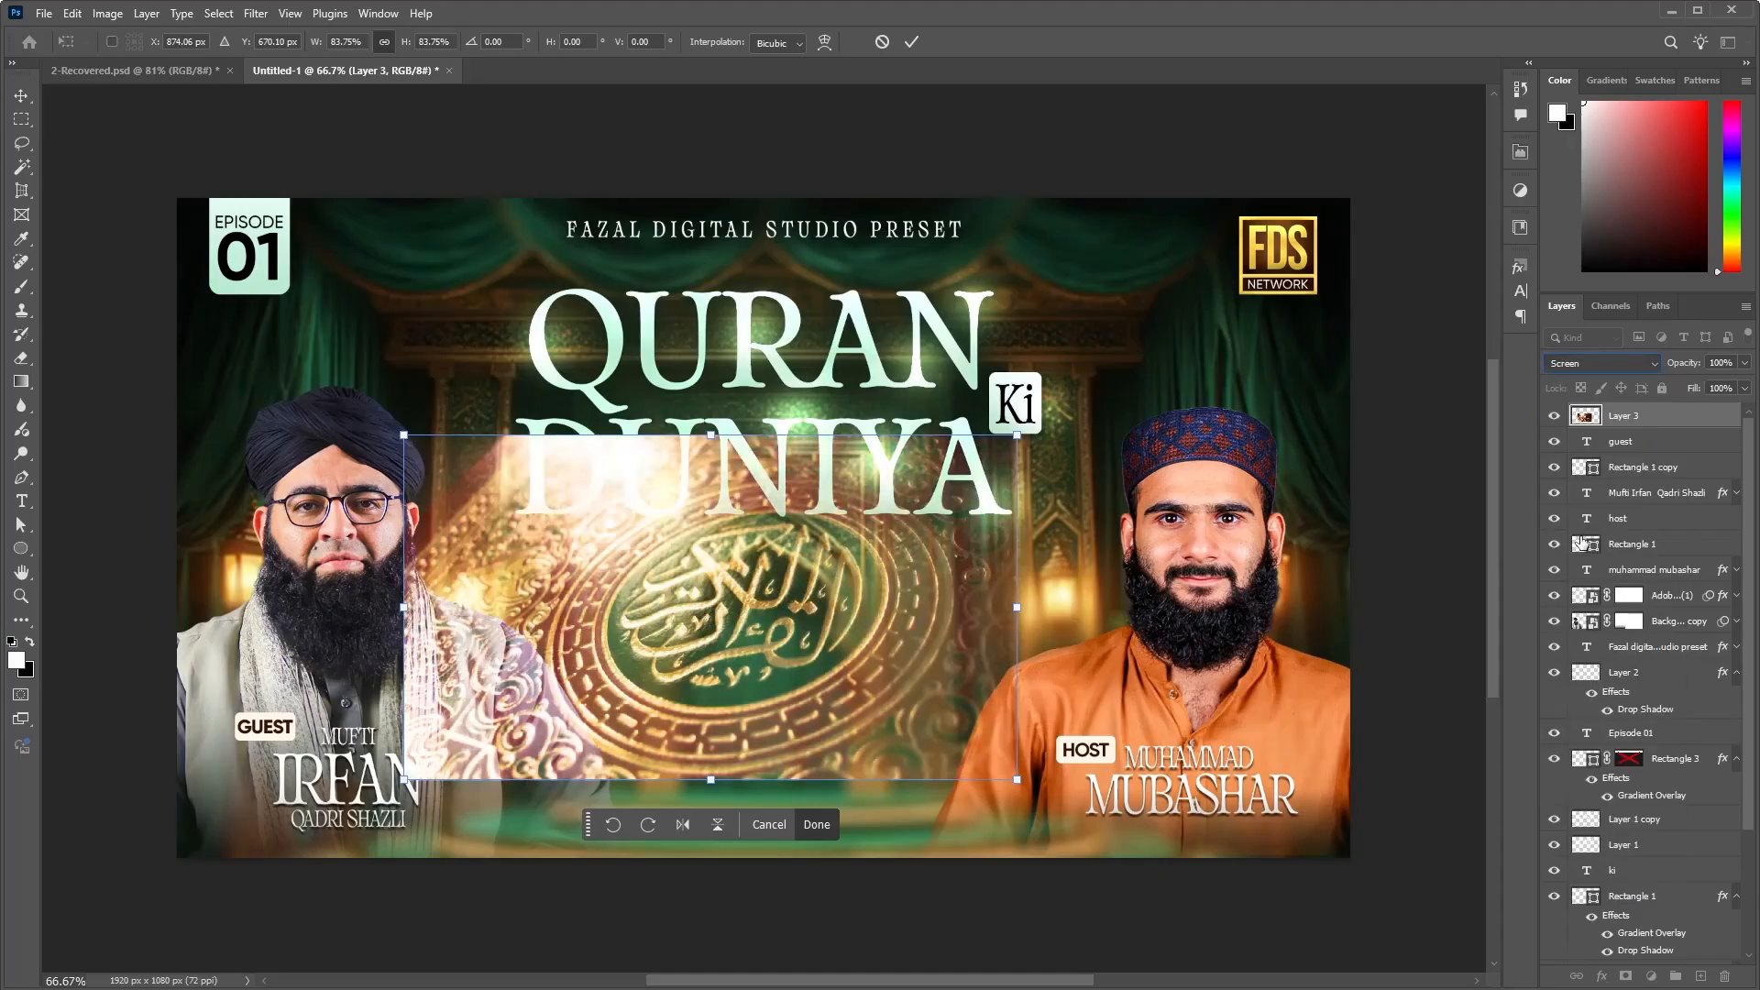
pyautogui.click(1594, 365)
pyautogui.click(1602, 525)
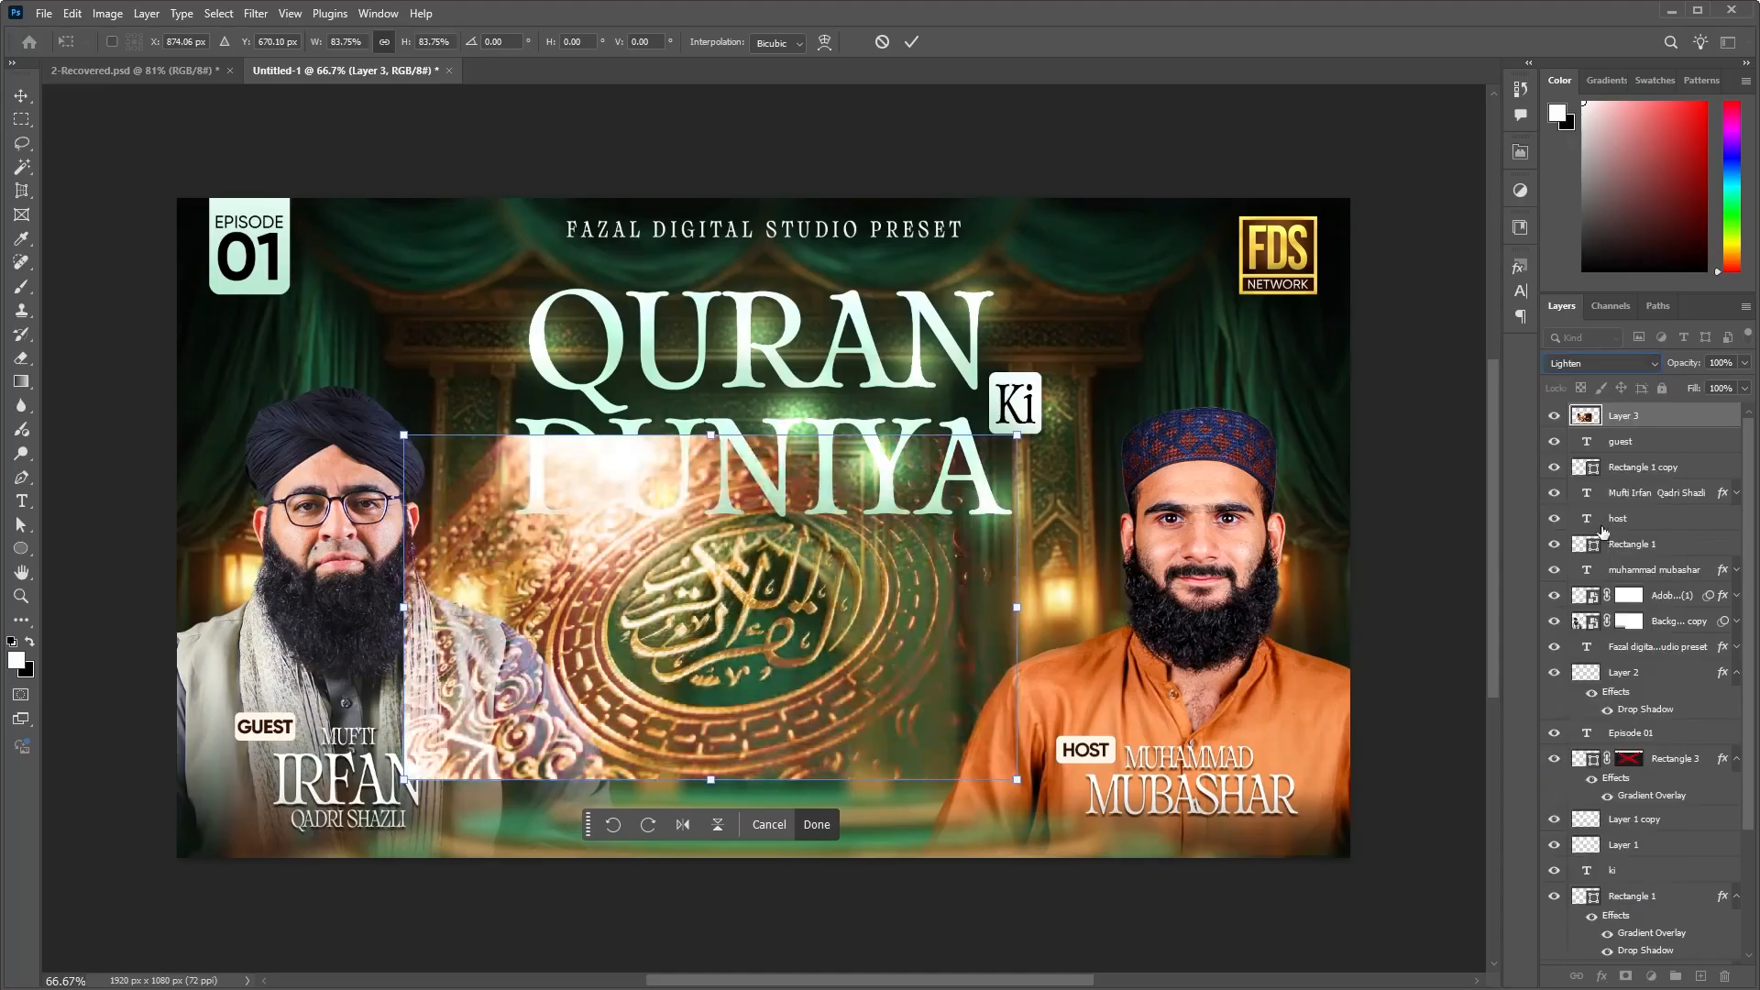
pyautogui.click(1603, 367)
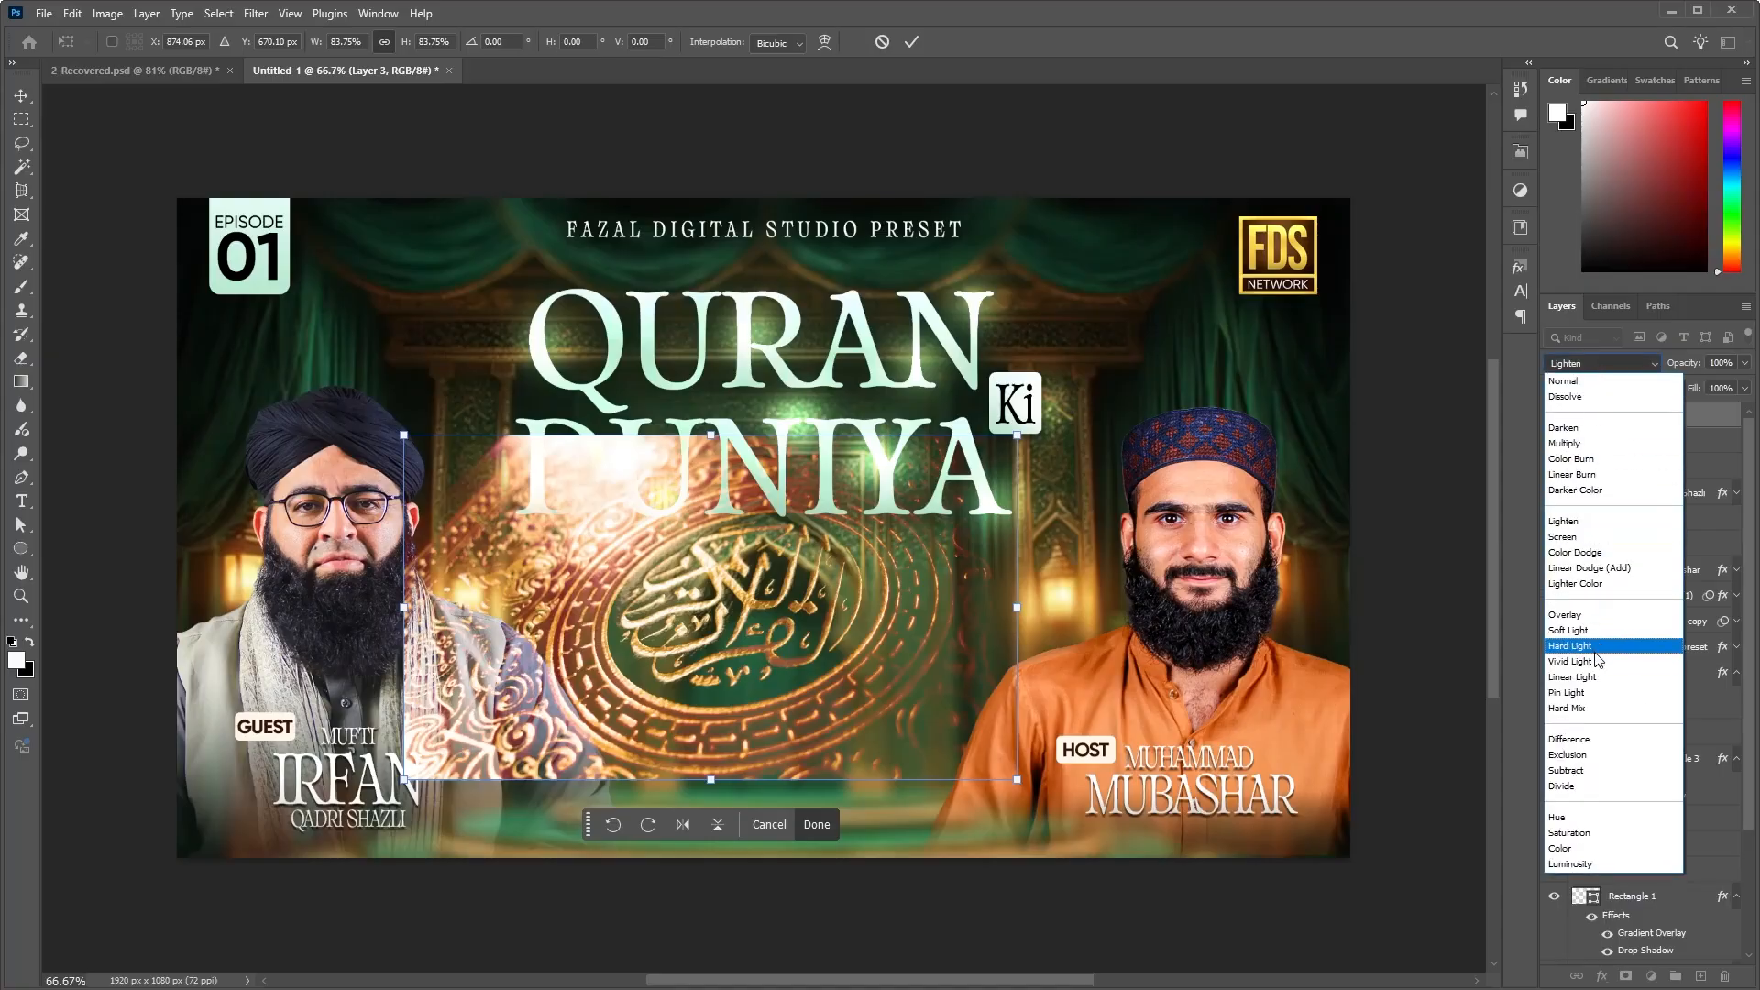
pyautogui.click(1596, 647)
pyautogui.click(1589, 367)
pyautogui.click(1590, 548)
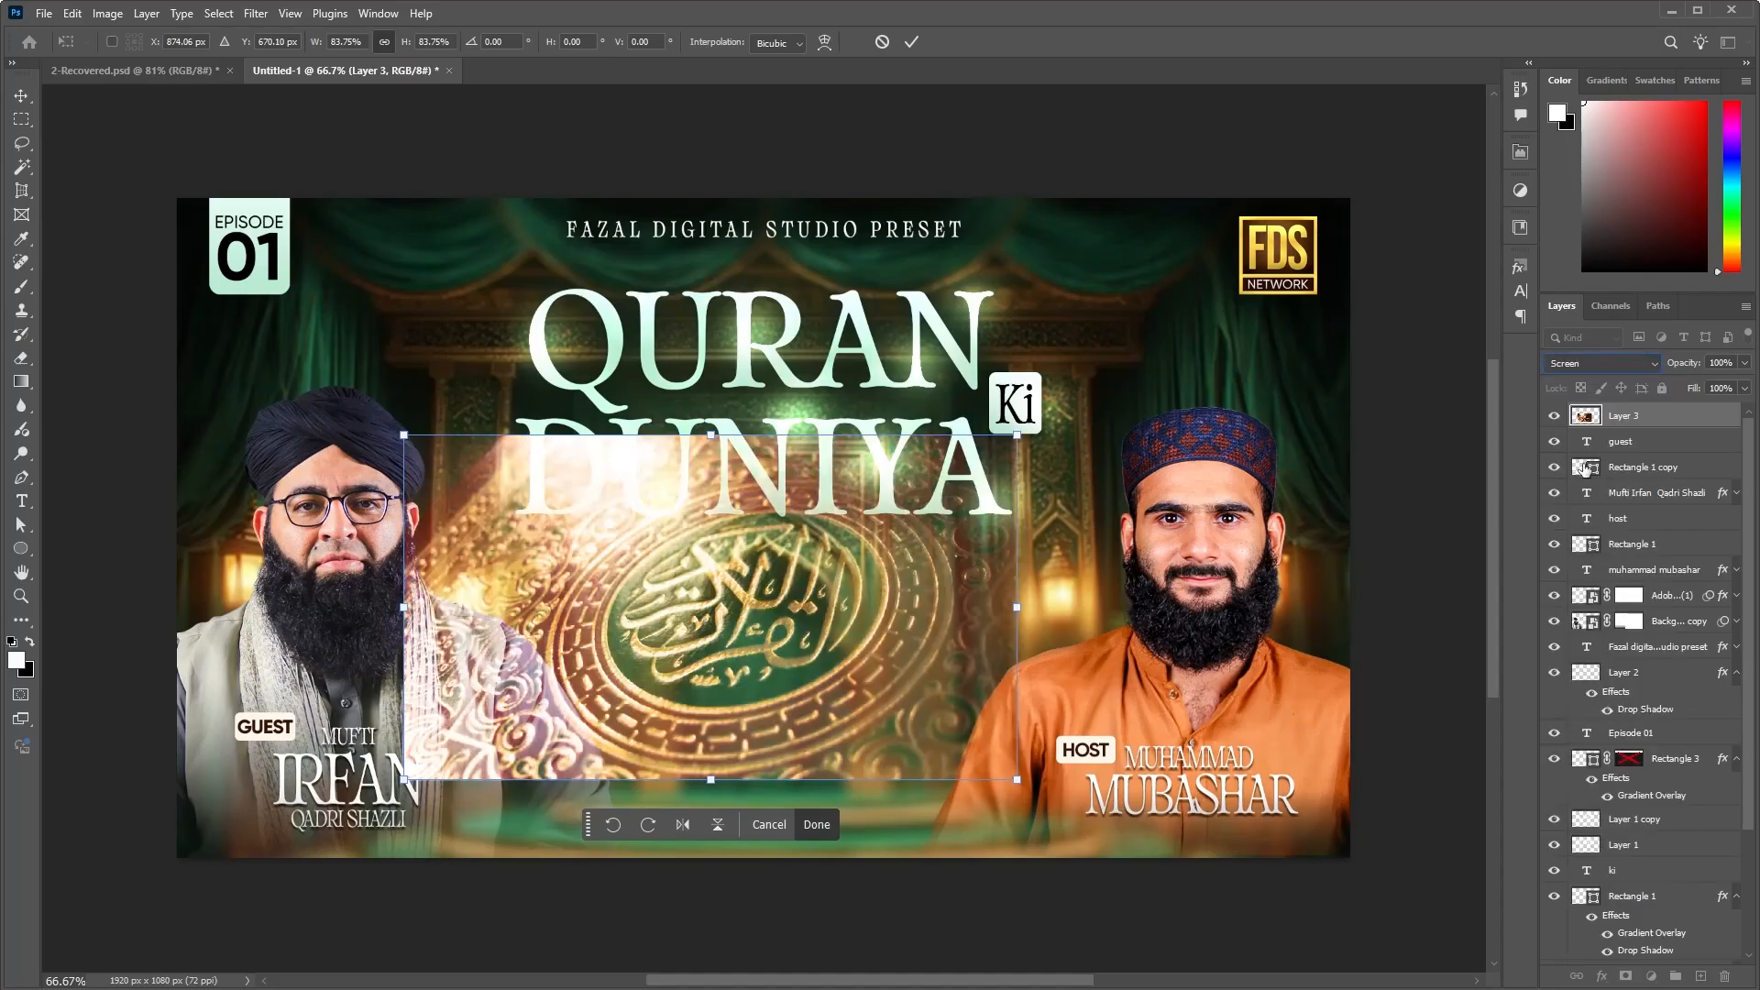
# Step: Move the Quran cover layer (Layer 3) down the stack to sit beneath the Quran Duniya title, directly above the blurred background image
pyautogui.moveTo(1666, 426); pyautogui.dragTo(1634, 888)
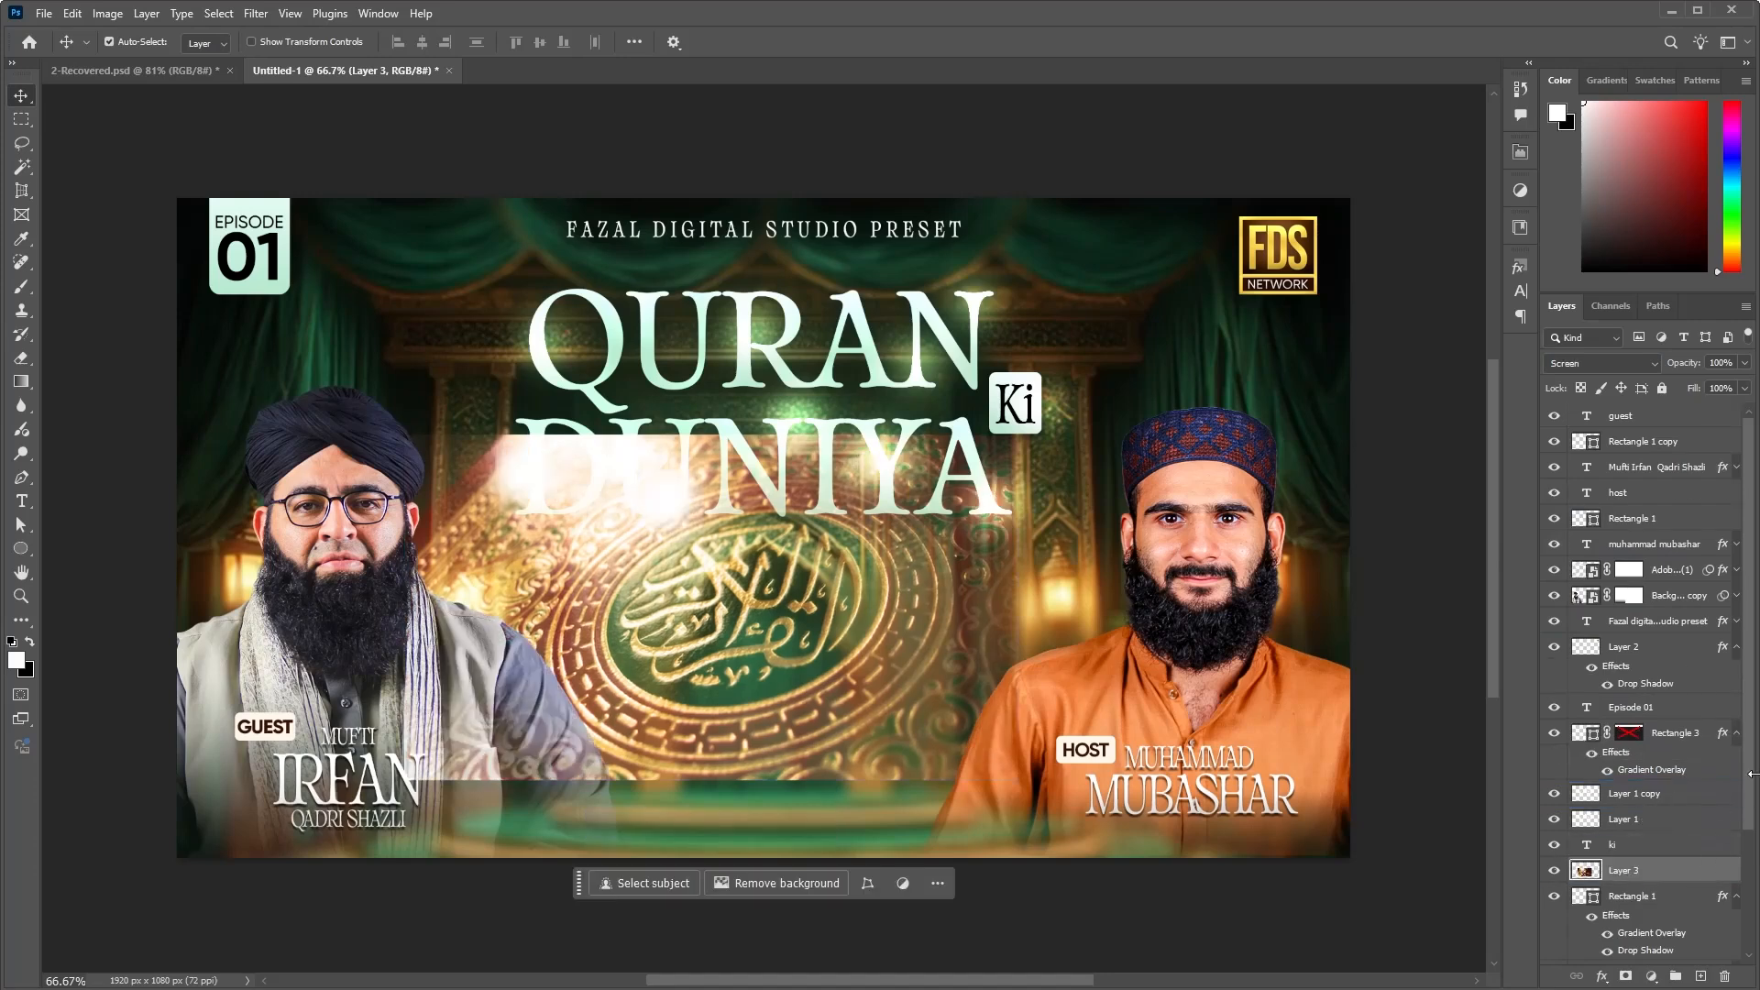
pyautogui.moveTo(1752, 777); pyautogui.dragTo(1746, 971)
pyautogui.moveTo(1674, 710); pyautogui.dragTo(1670, 883)
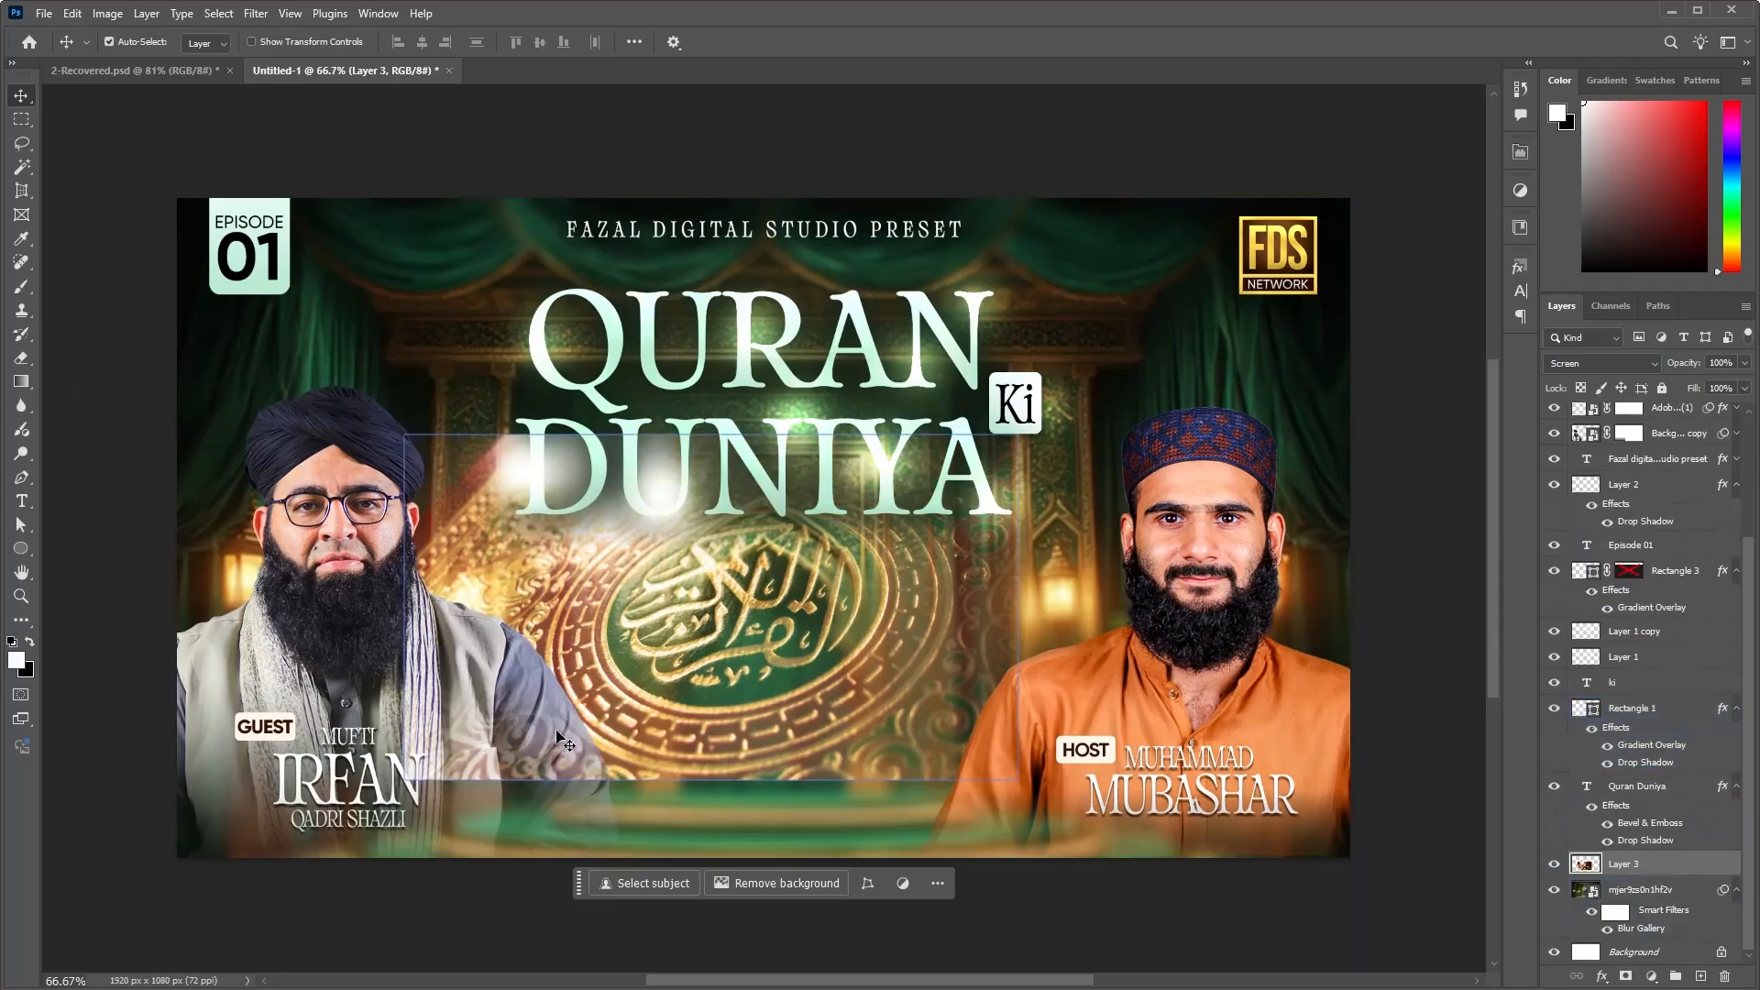
# Step: Add a layer mask to the Quran cover and paint out its side beside the guest portrait with a 500 px black brush
pyautogui.click(1626, 977)
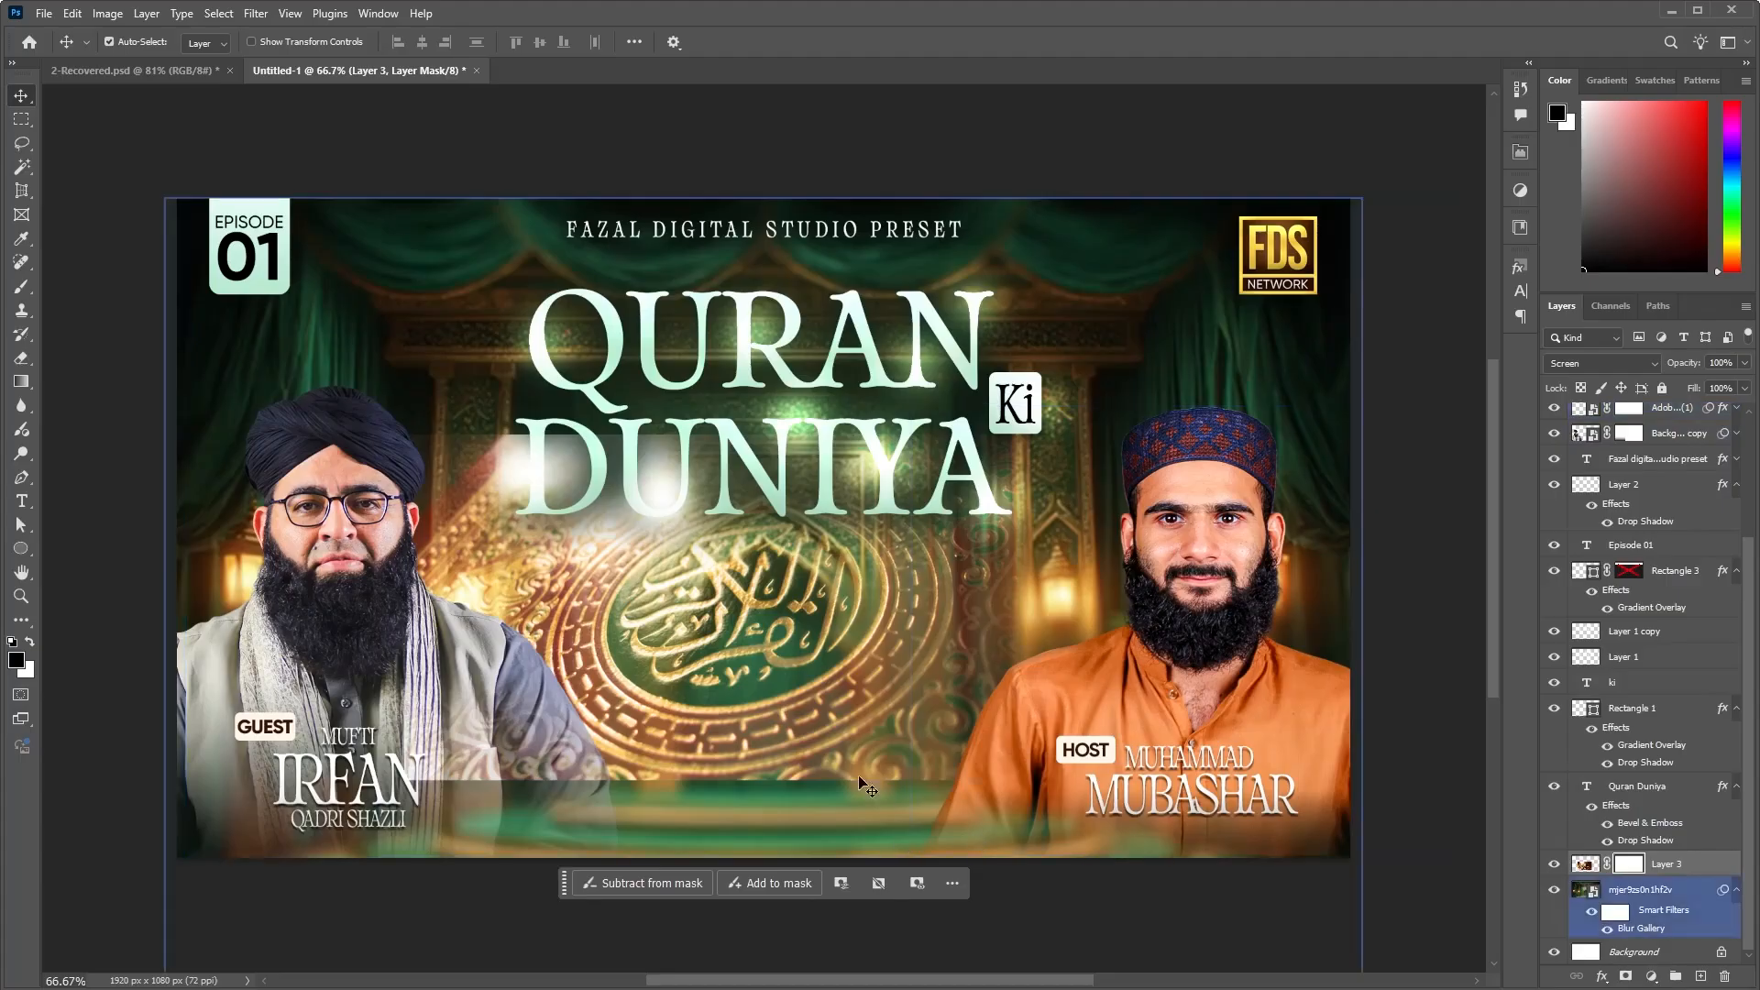
pyautogui.press('b')
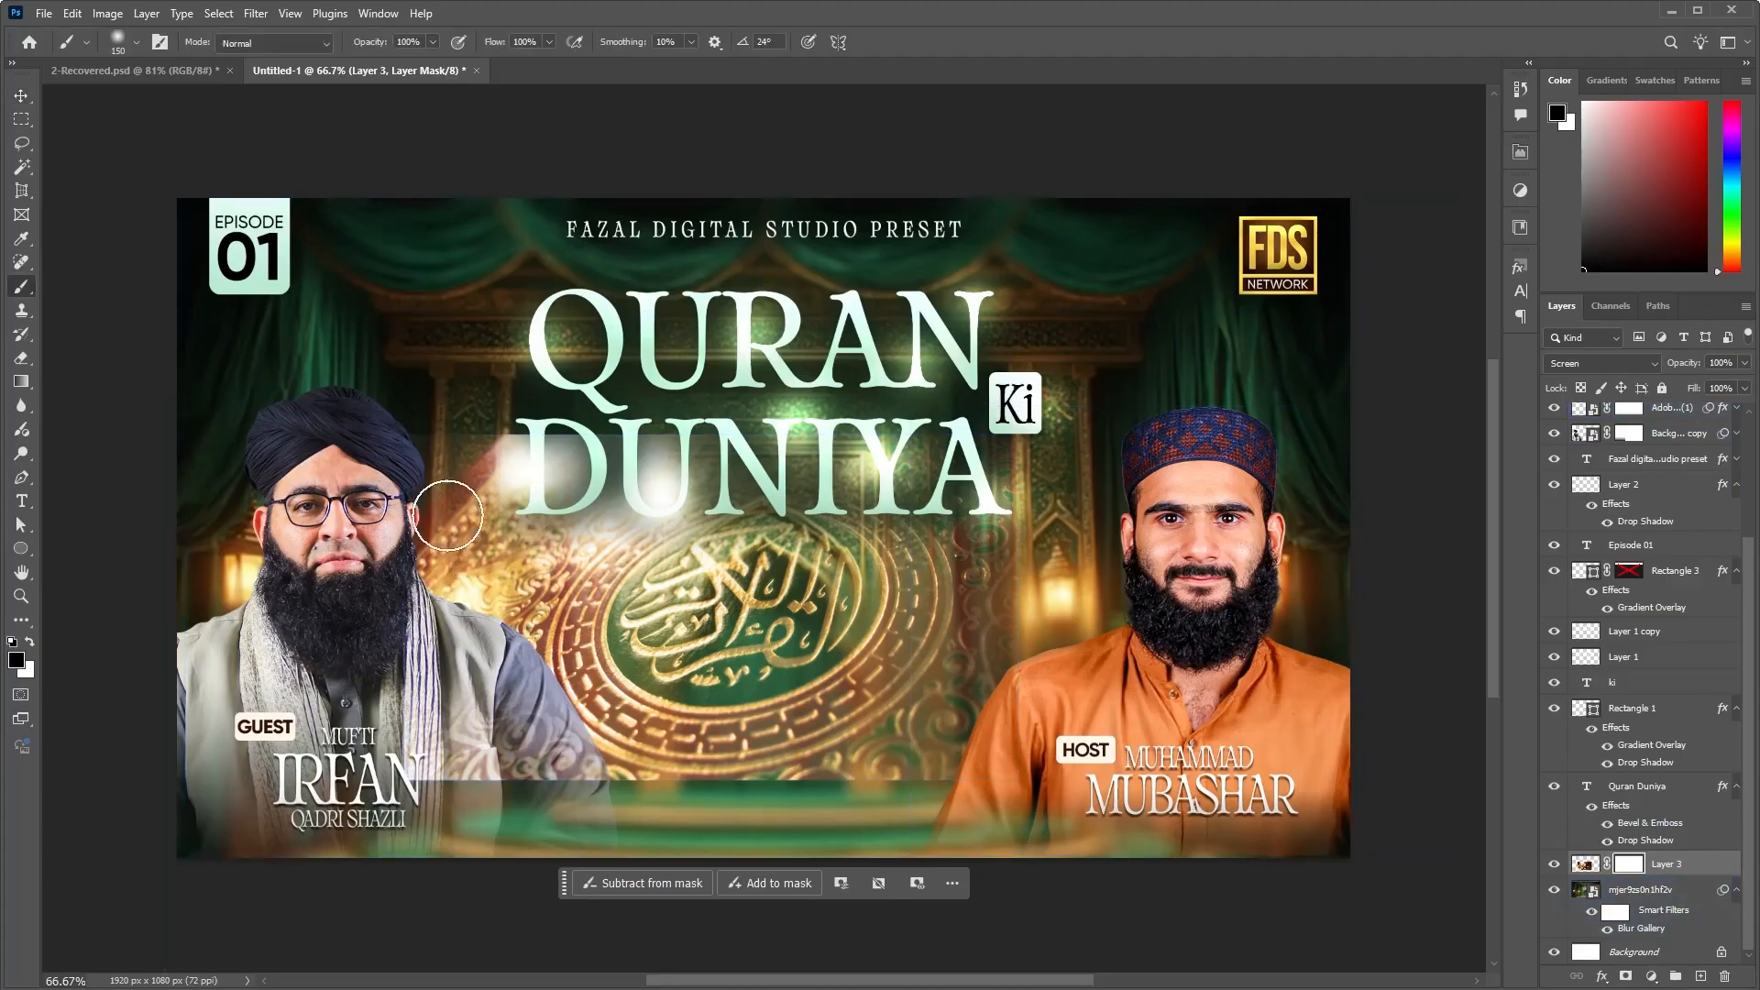
pyautogui.press(']')
pyautogui.press(']')
pyautogui.press(']')
pyautogui.press(']')
pyautogui.press(']')
pyautogui.moveTo(512, 427)
pyautogui.mouseDown()
pyautogui.moveTo(446, 422)
pyautogui.moveTo(360, 610)
pyautogui.mouseUp()
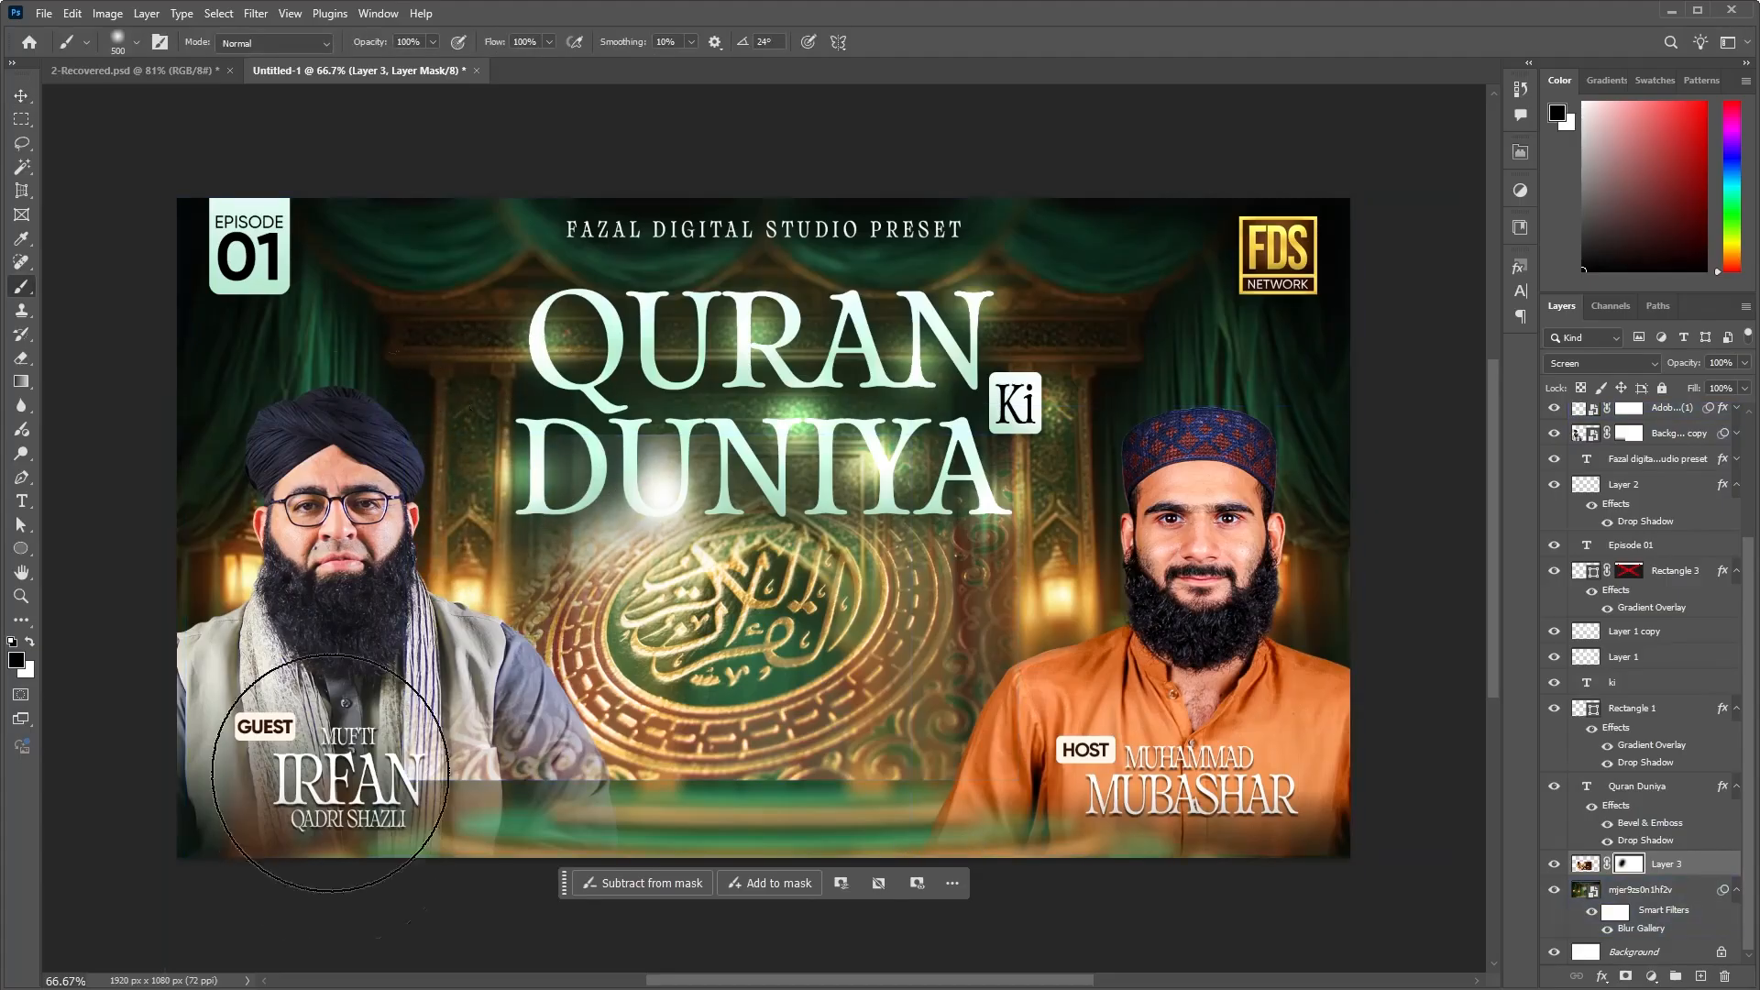
# Step: Fade the Quran cover's remaining edges on the mask with a 300 px black brush at 30% opacity, leaving the central medallion
pyautogui.press('[')
pyautogui.press('[')
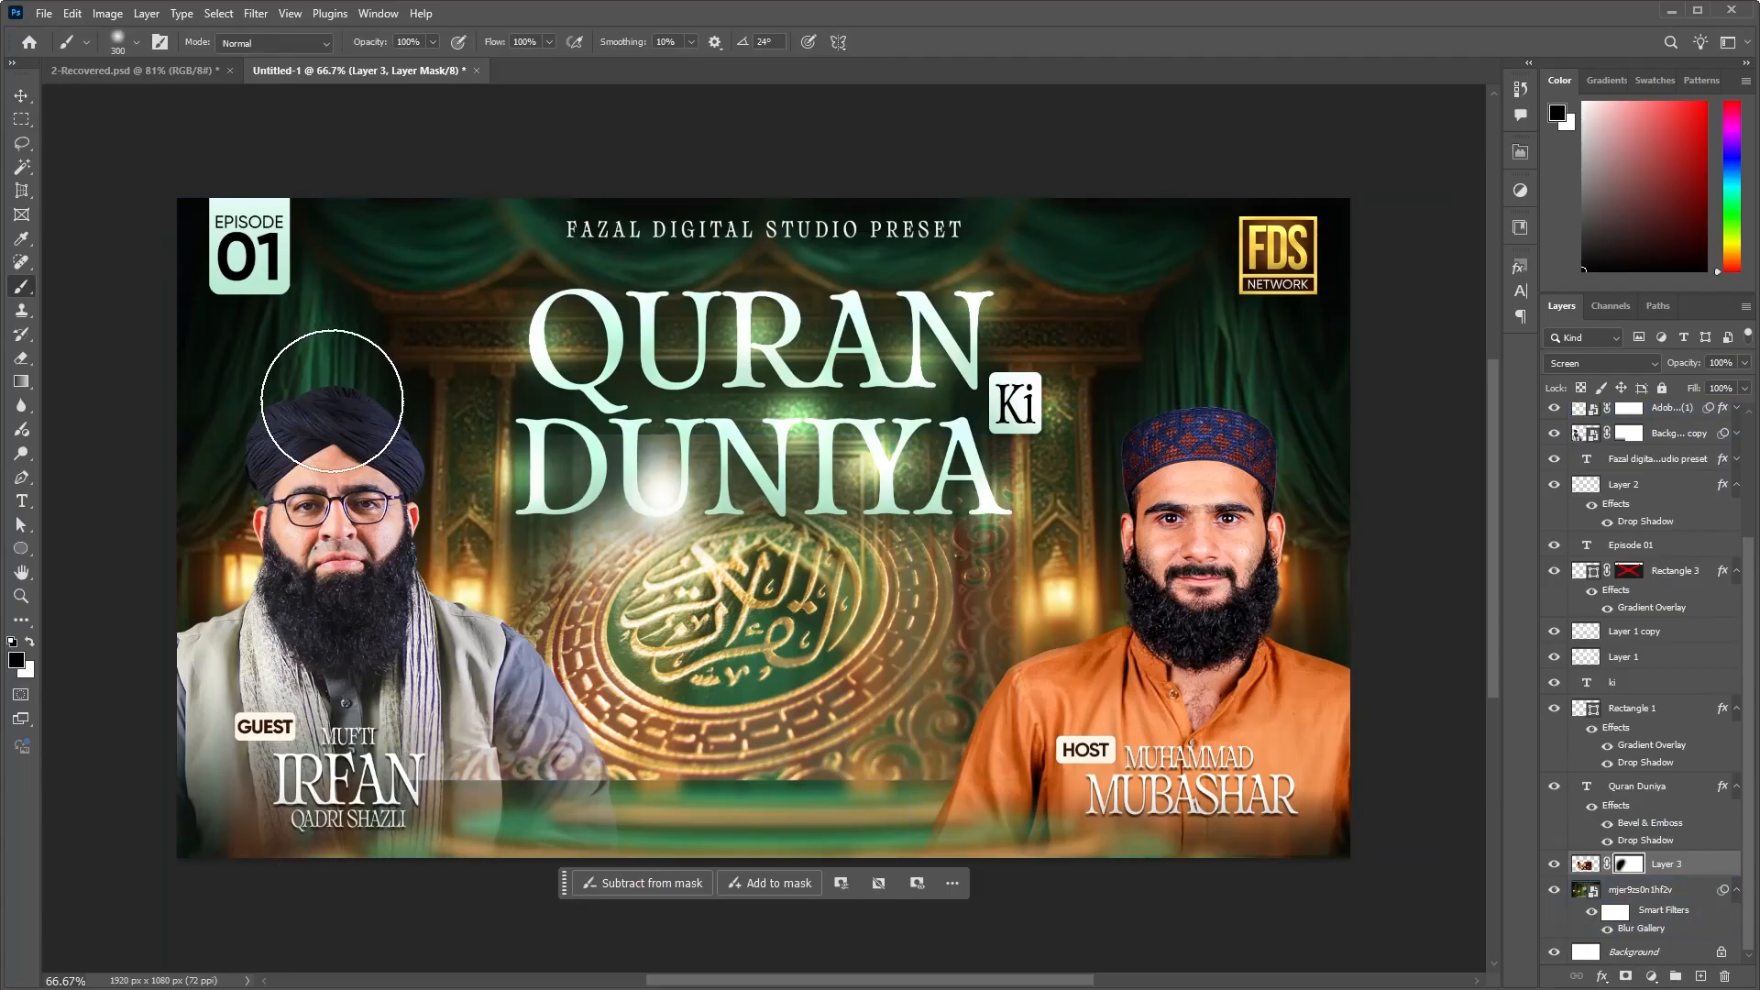
pyautogui.press('3')
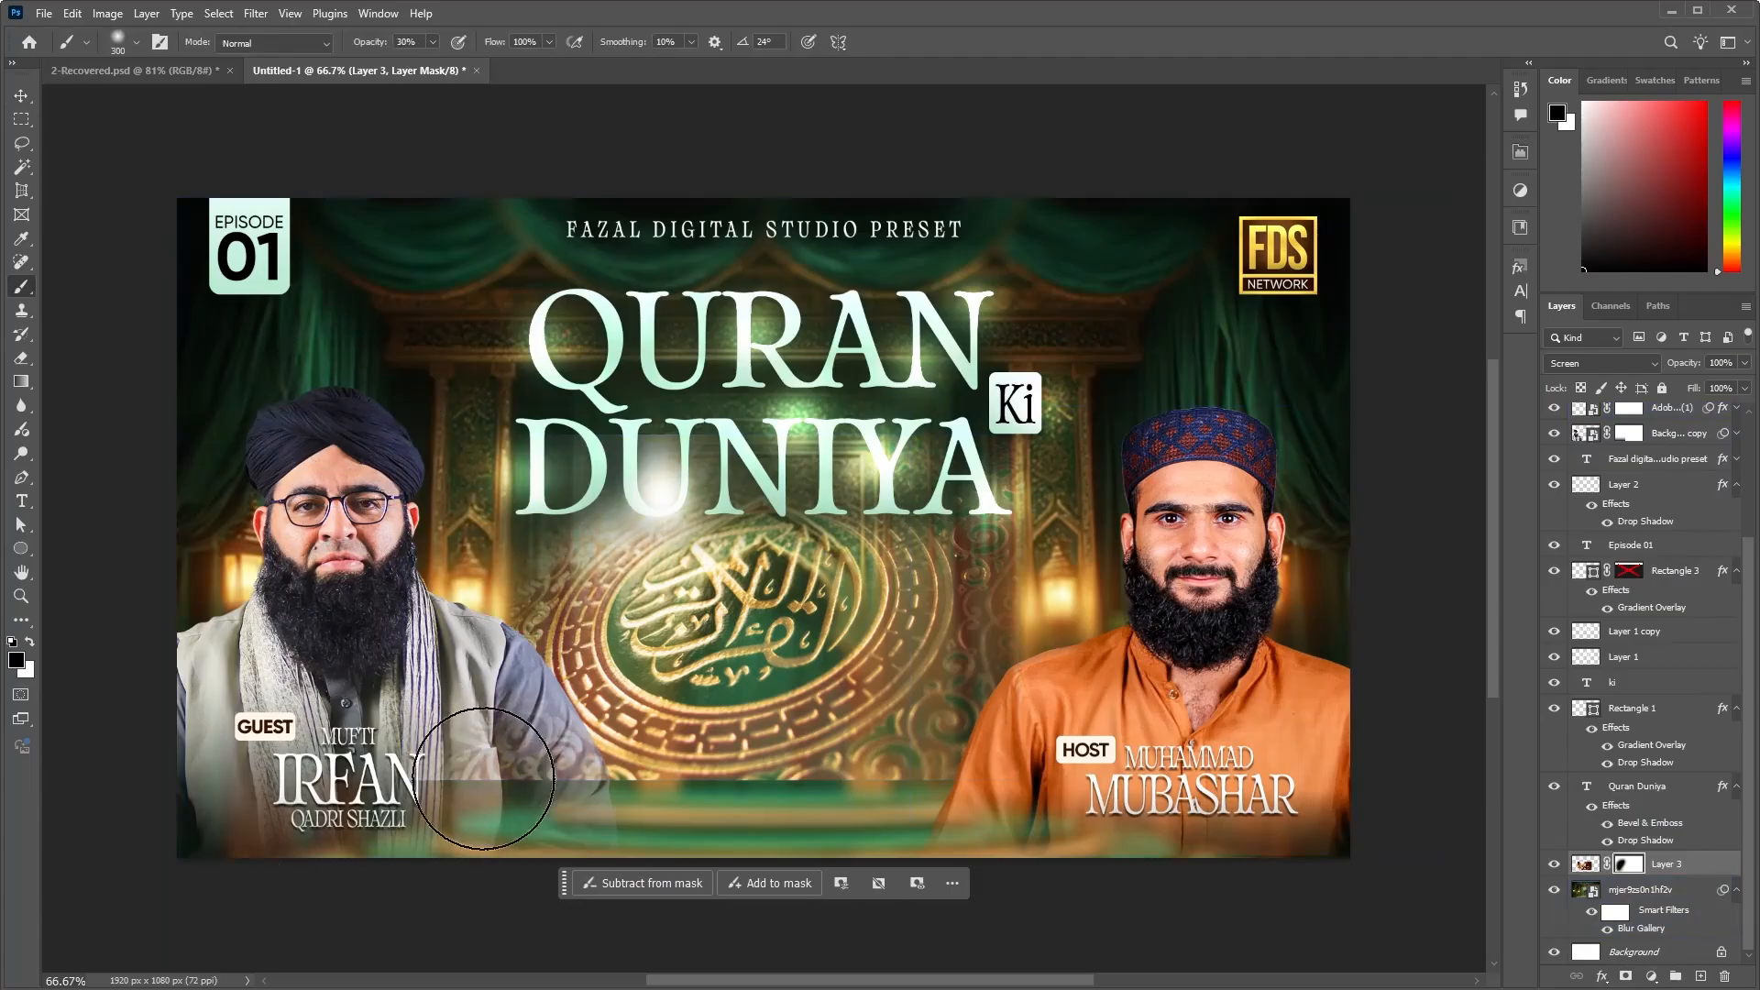
pyautogui.moveTo(346, 725)
pyautogui.mouseDown()
pyautogui.moveTo(660, 838)
pyautogui.moveTo(617, 810)
pyautogui.moveTo(462, 792)
pyautogui.moveTo(932, 822)
pyautogui.moveTo(1071, 770)
pyautogui.moveTo(731, 813)
pyautogui.moveTo(935, 794)
pyautogui.moveTo(1044, 757)
pyautogui.moveTo(806, 805)
pyautogui.moveTo(735, 849)
pyautogui.moveTo(1022, 648)
pyautogui.moveTo(926, 857)
pyautogui.moveTo(890, 775)
pyautogui.moveTo(528, 808)
pyautogui.moveTo(926, 789)
pyautogui.moveTo(663, 835)
pyautogui.moveTo(1017, 690)
pyautogui.mouseUp()
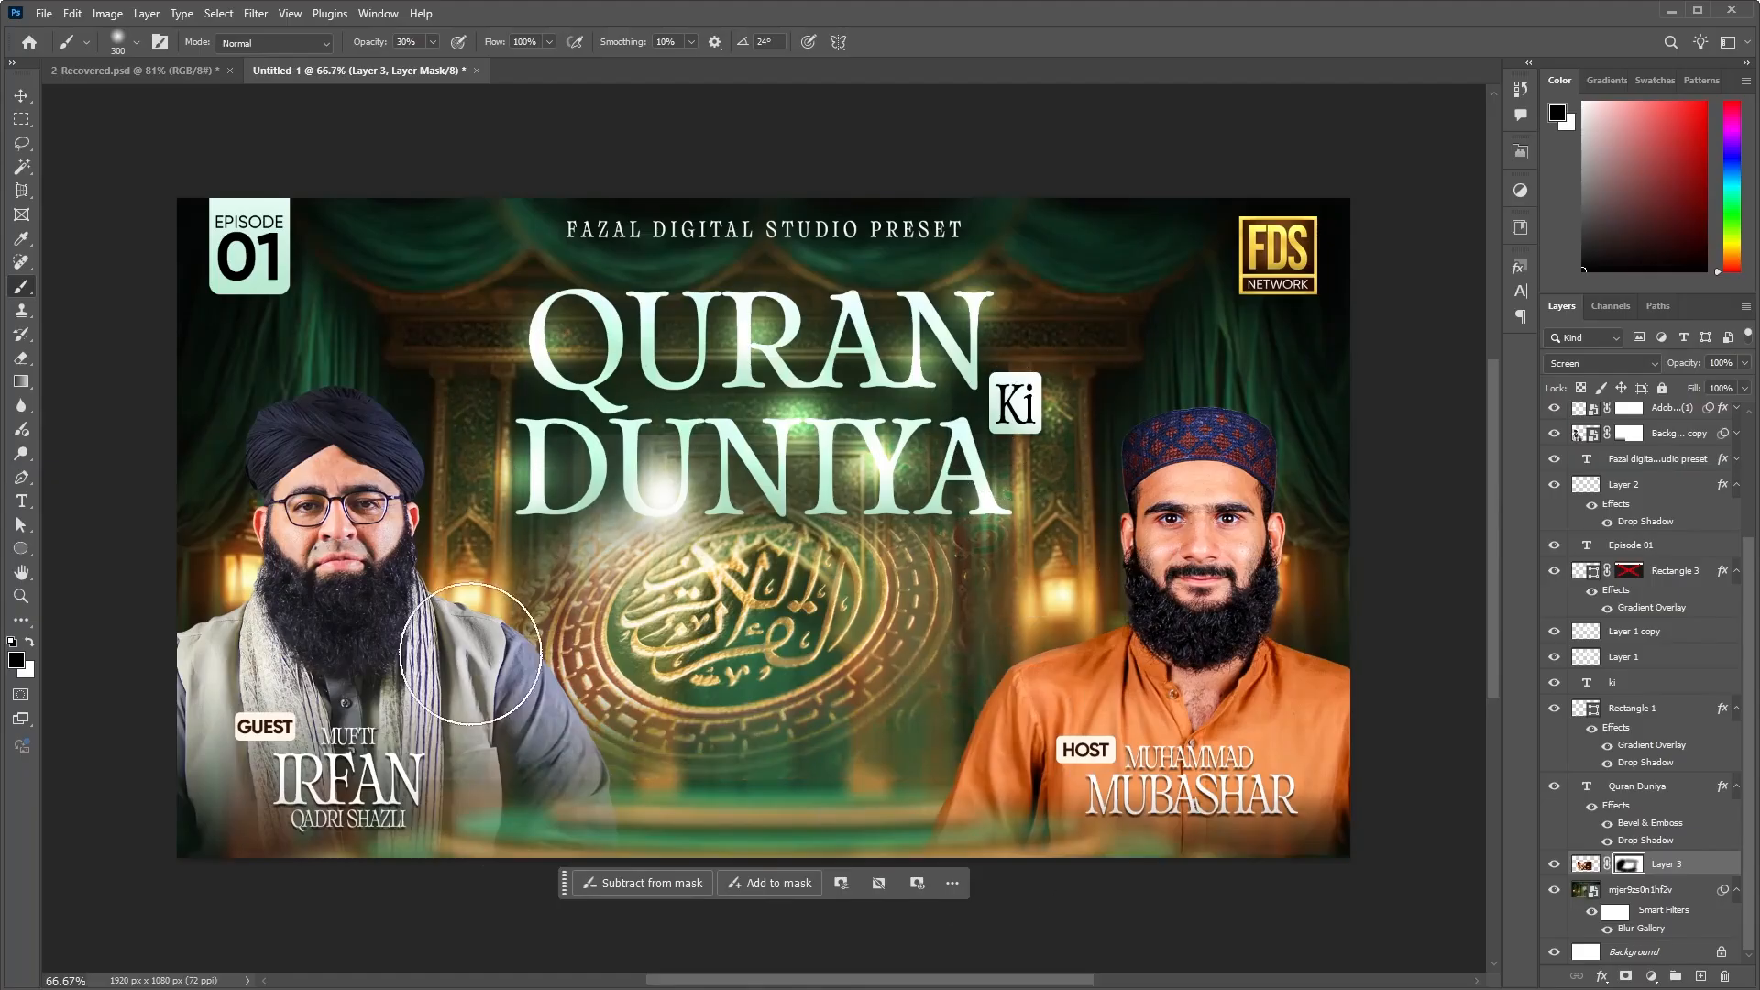
pyautogui.moveTo(483, 601); pyautogui.dragTo(584, 529)
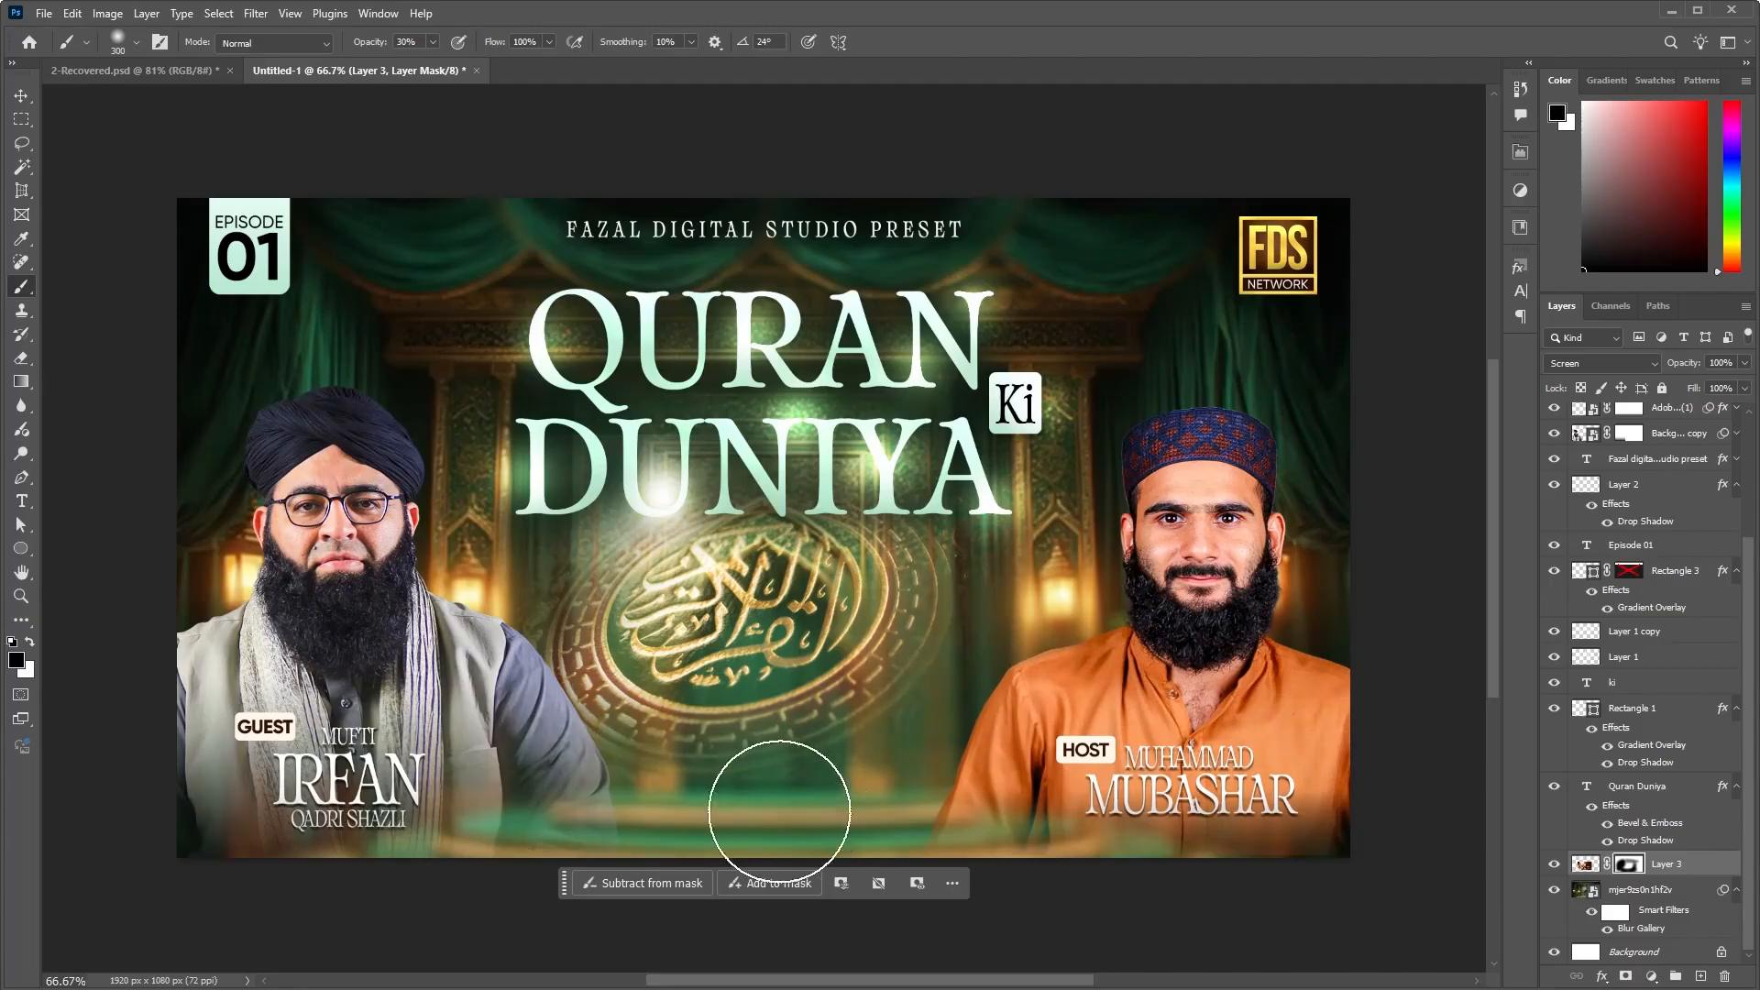
# Step: Set the Quran cover layer's blend mode to Normal and its opacity to 63%
pyautogui.click(1584, 869)
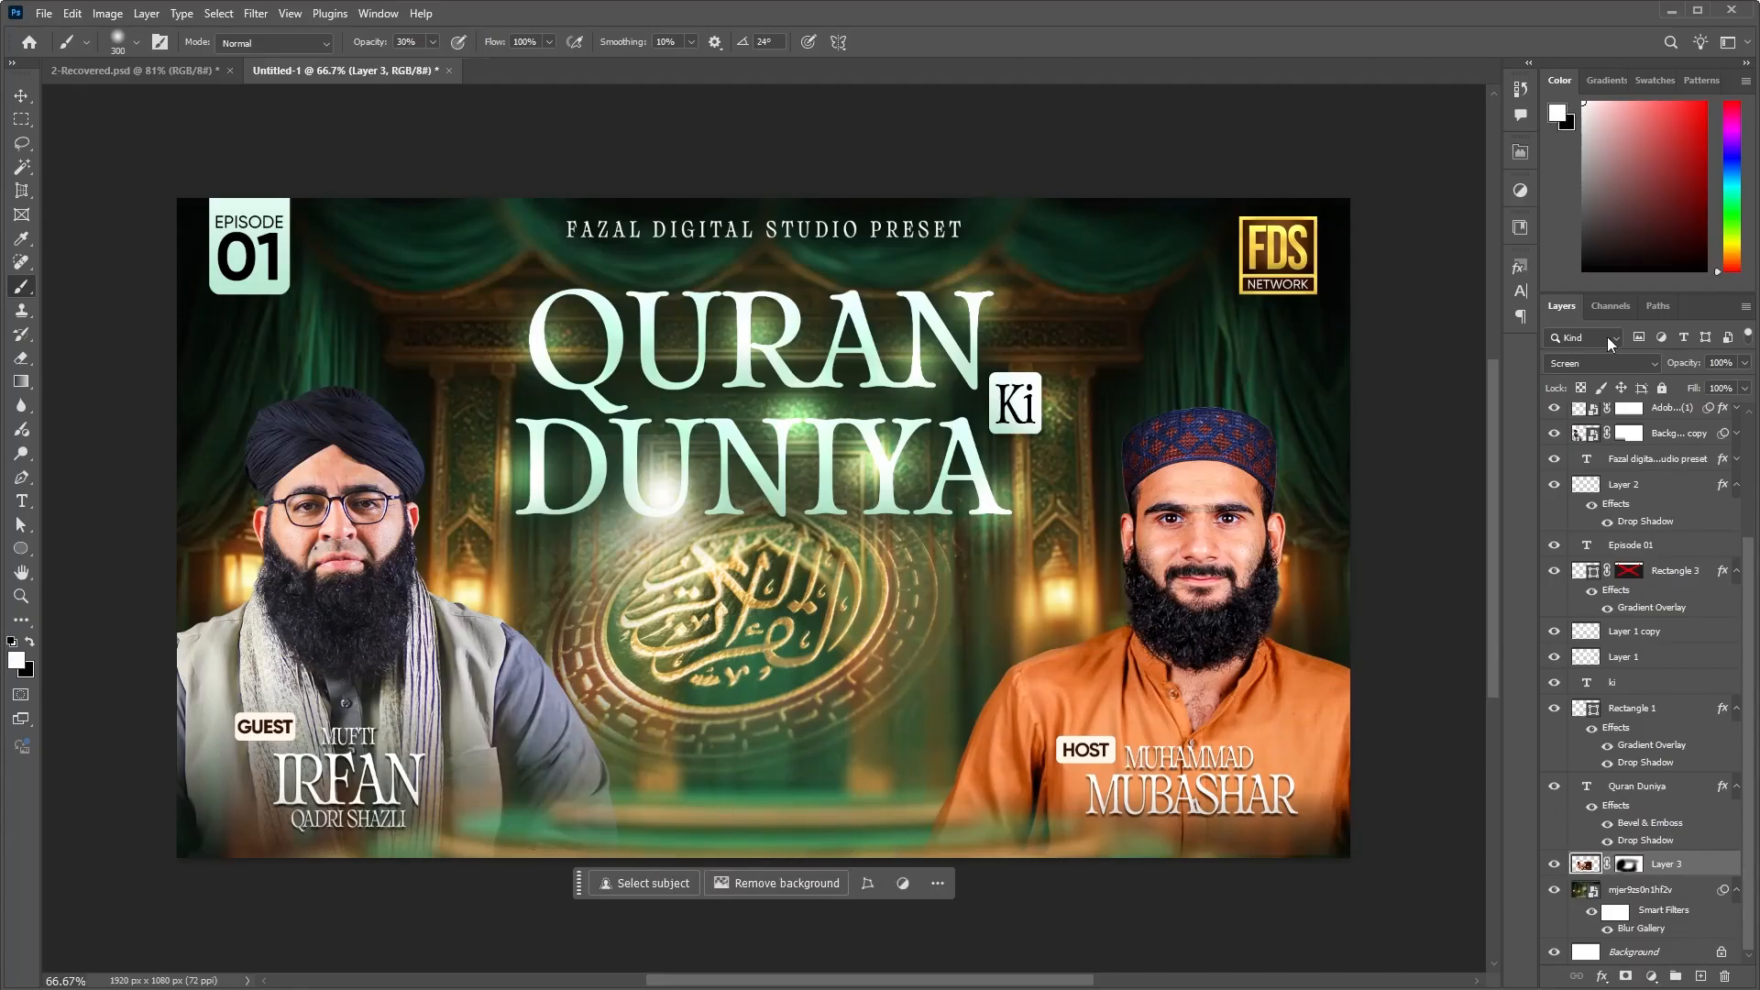
pyautogui.click(1602, 363)
pyautogui.click(1597, 384)
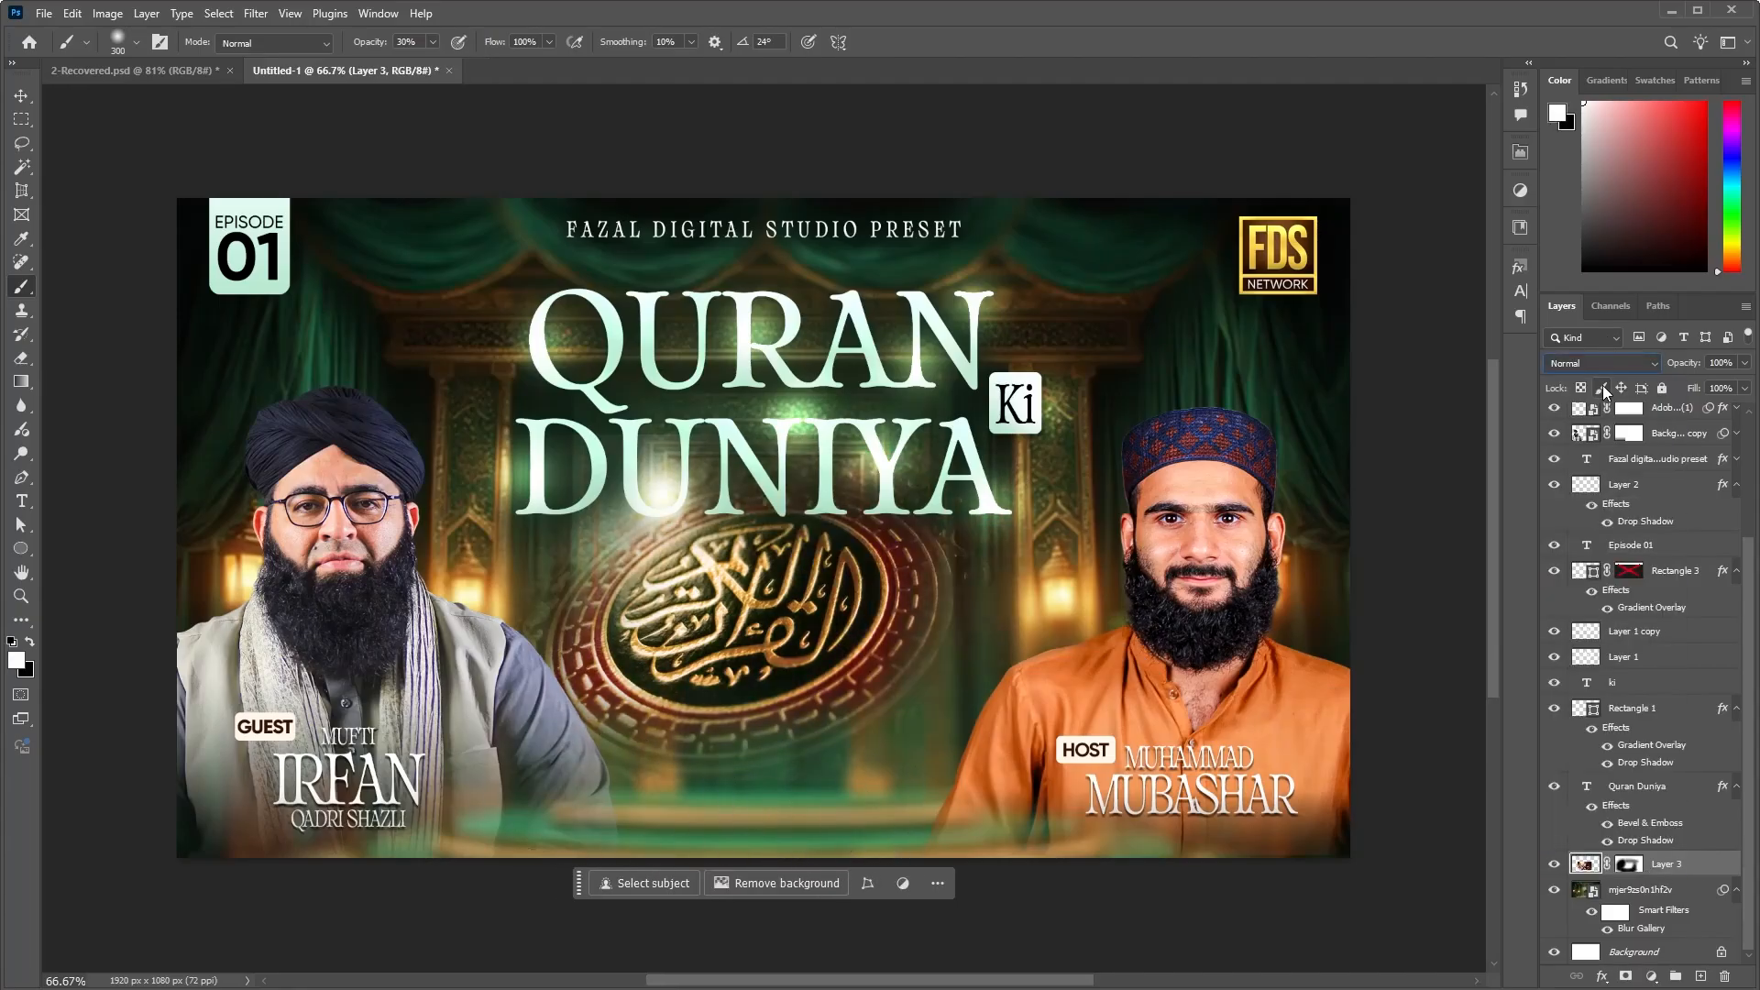
pyautogui.click(1745, 363)
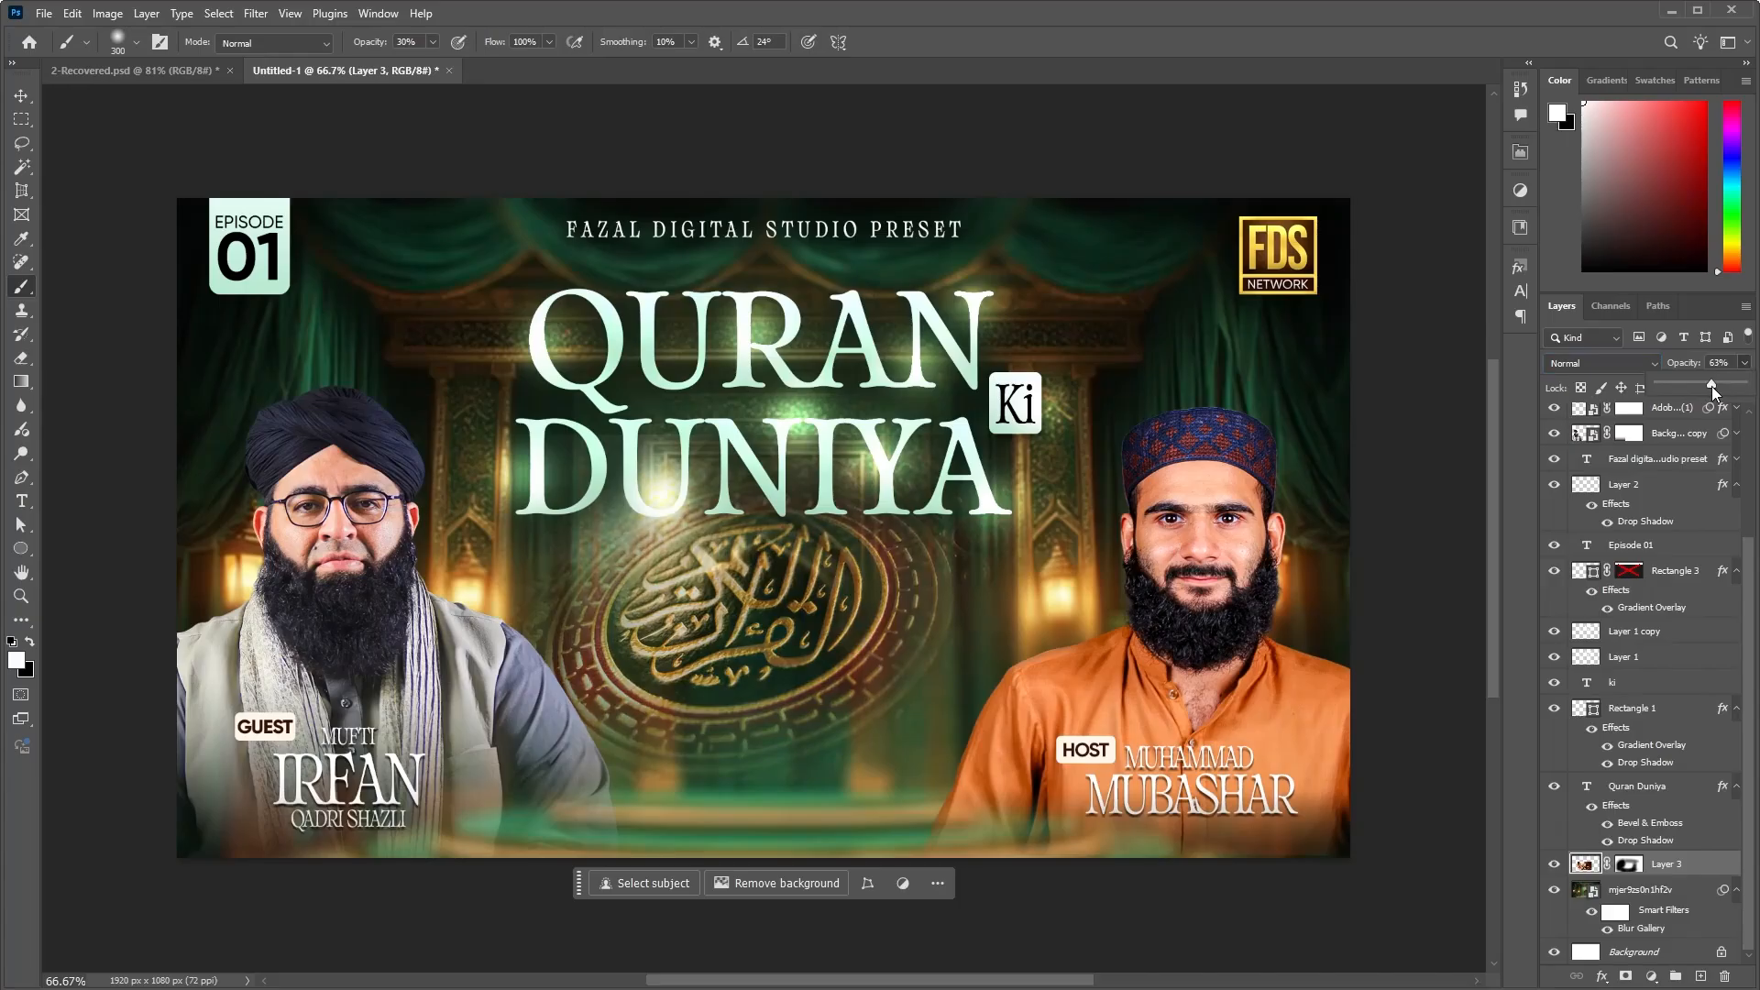
# Step: Shift the Quran cover slightly toward the host portrait to centre it under the title, and deselect the layer
pyautogui.click(24, 95)
pyautogui.click(24, 95)
pyautogui.moveTo(789, 653); pyautogui.dragTo(811, 647)
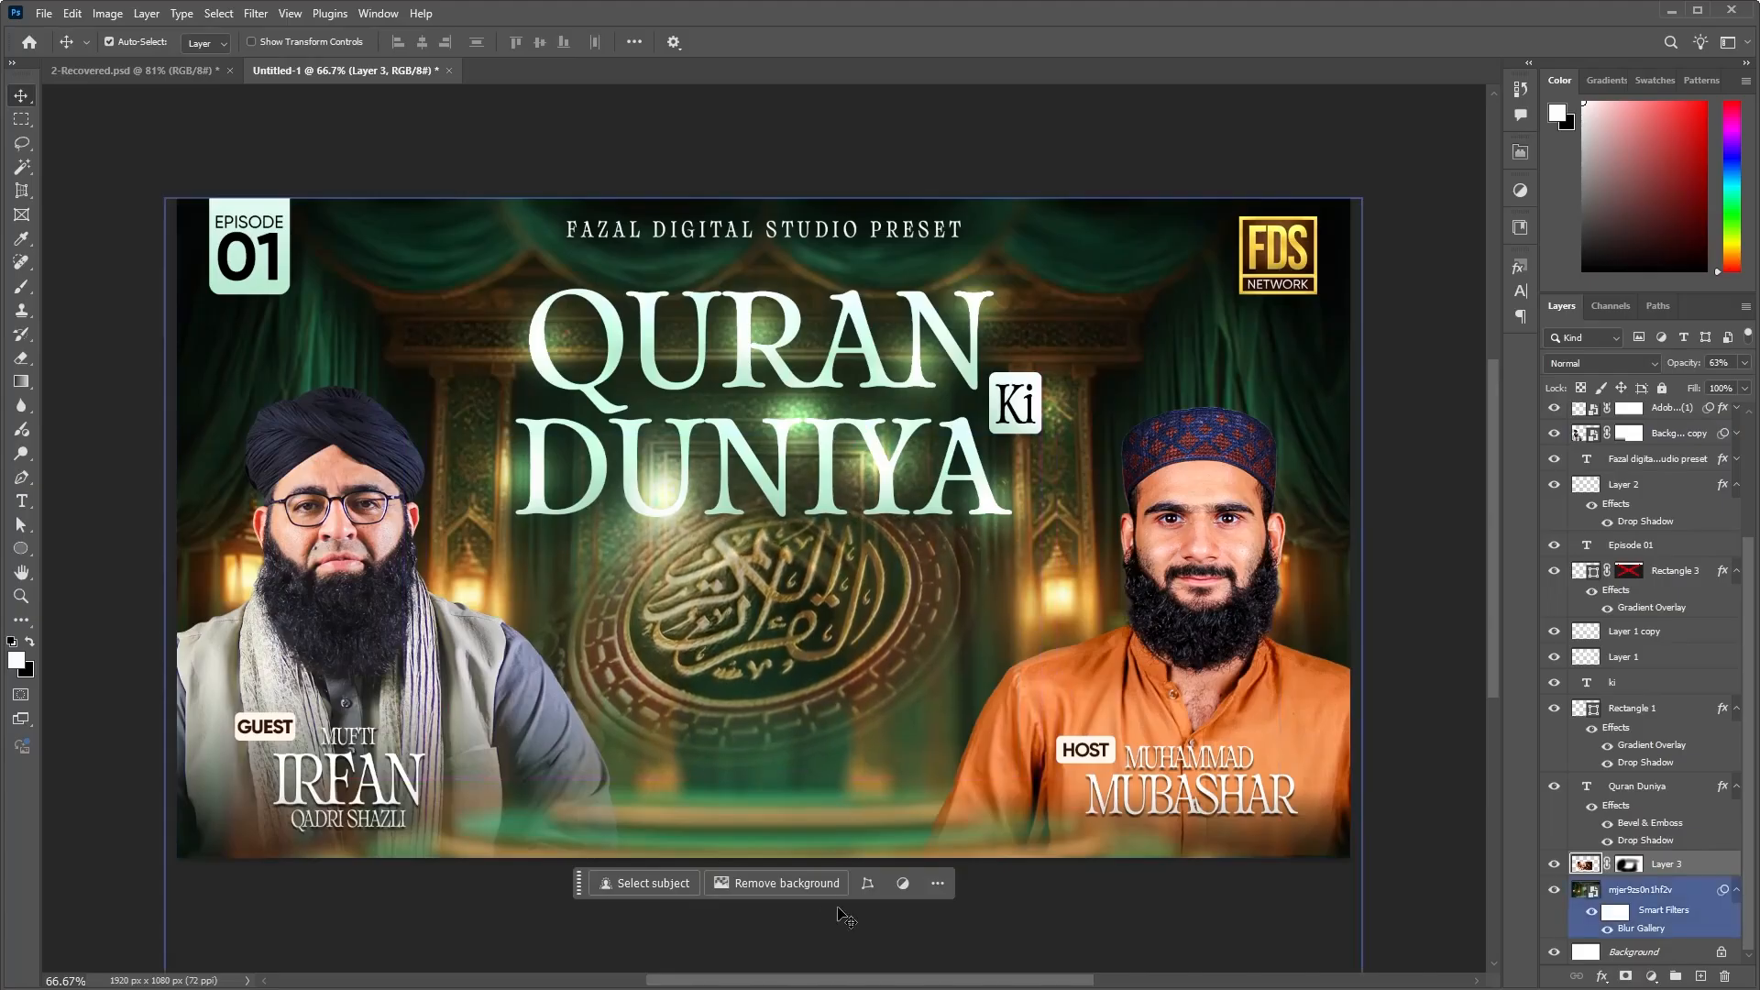
pyautogui.click(1107, 944)
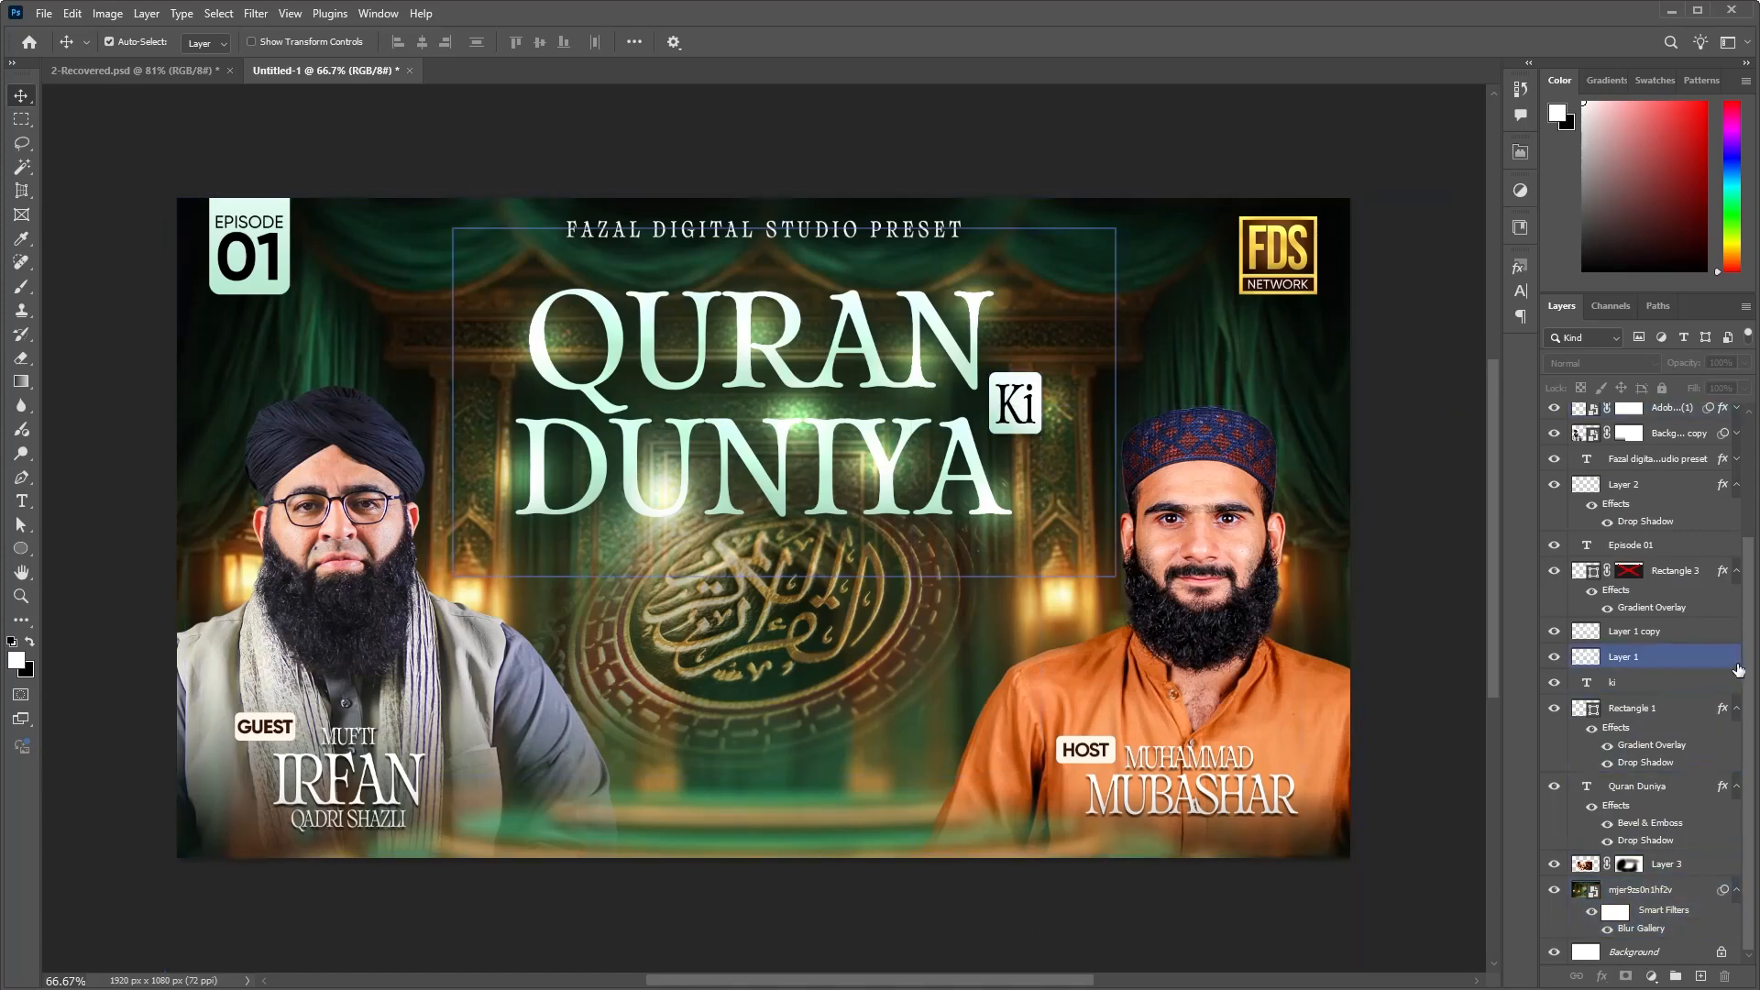
# Step: Show the Gradient Fill 1 layer in 2-Recovered.psd and copy it into Untitled-1
pyautogui.scroll(3, 1650, 660)
pyautogui.scroll(1, 1757, 510)
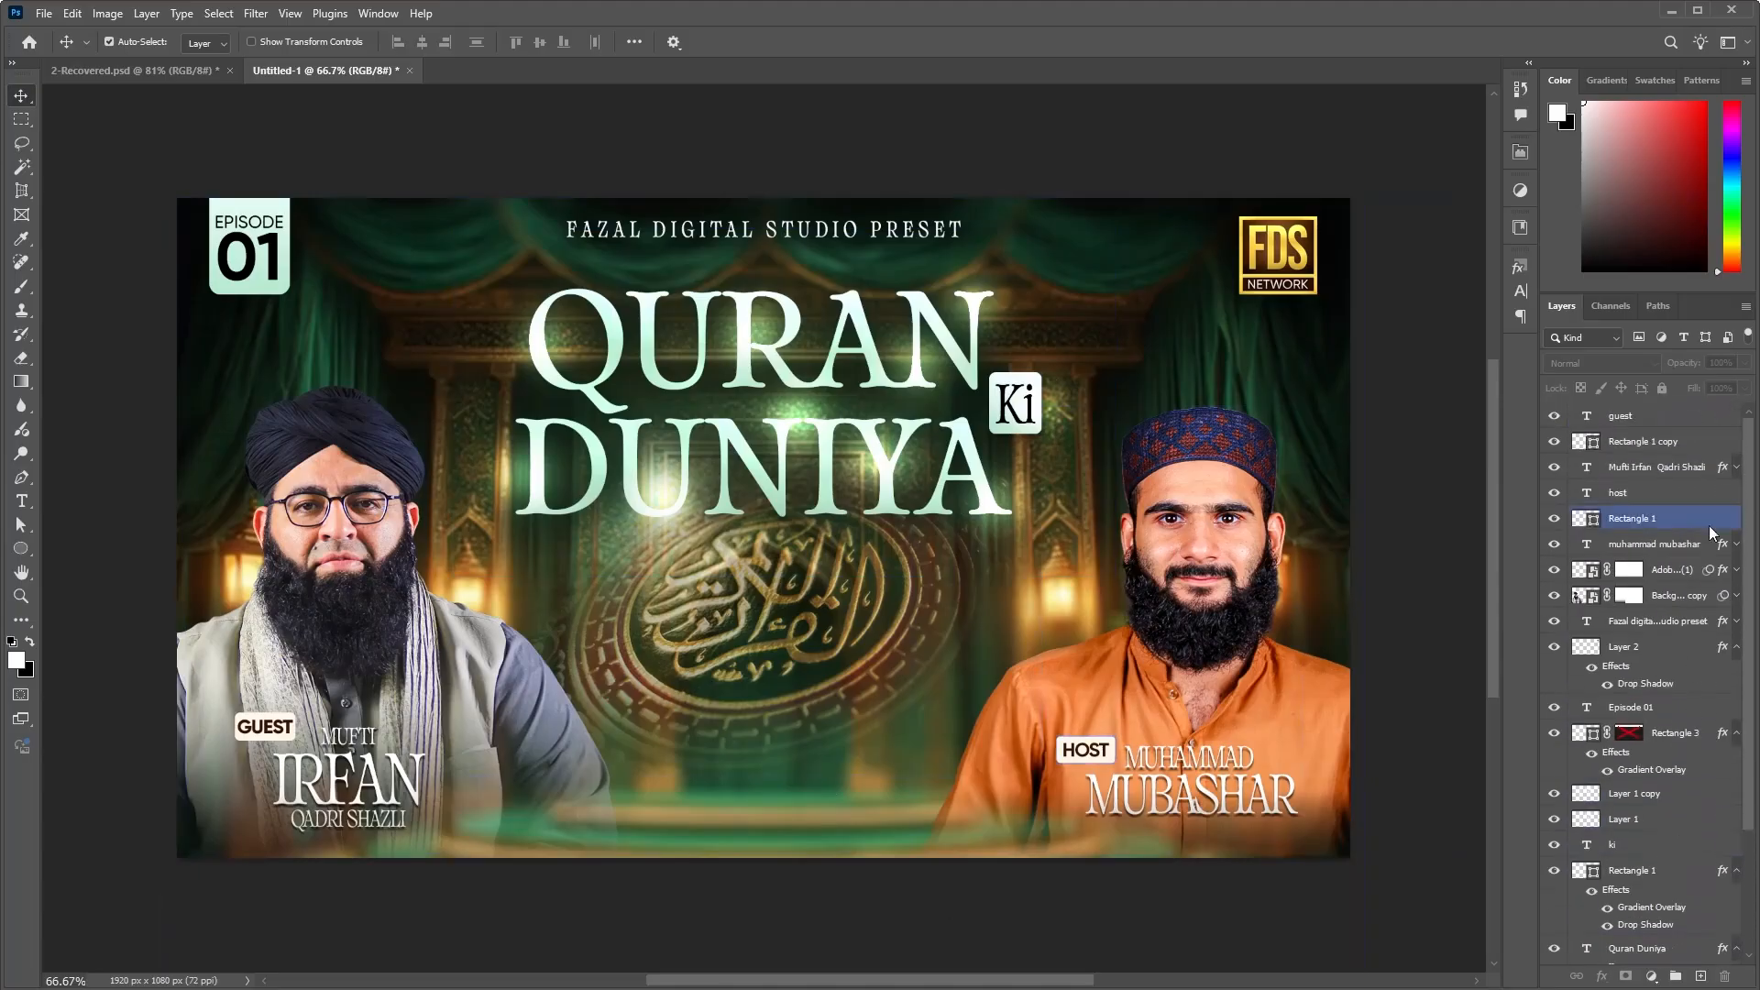
pyautogui.click(108, 70)
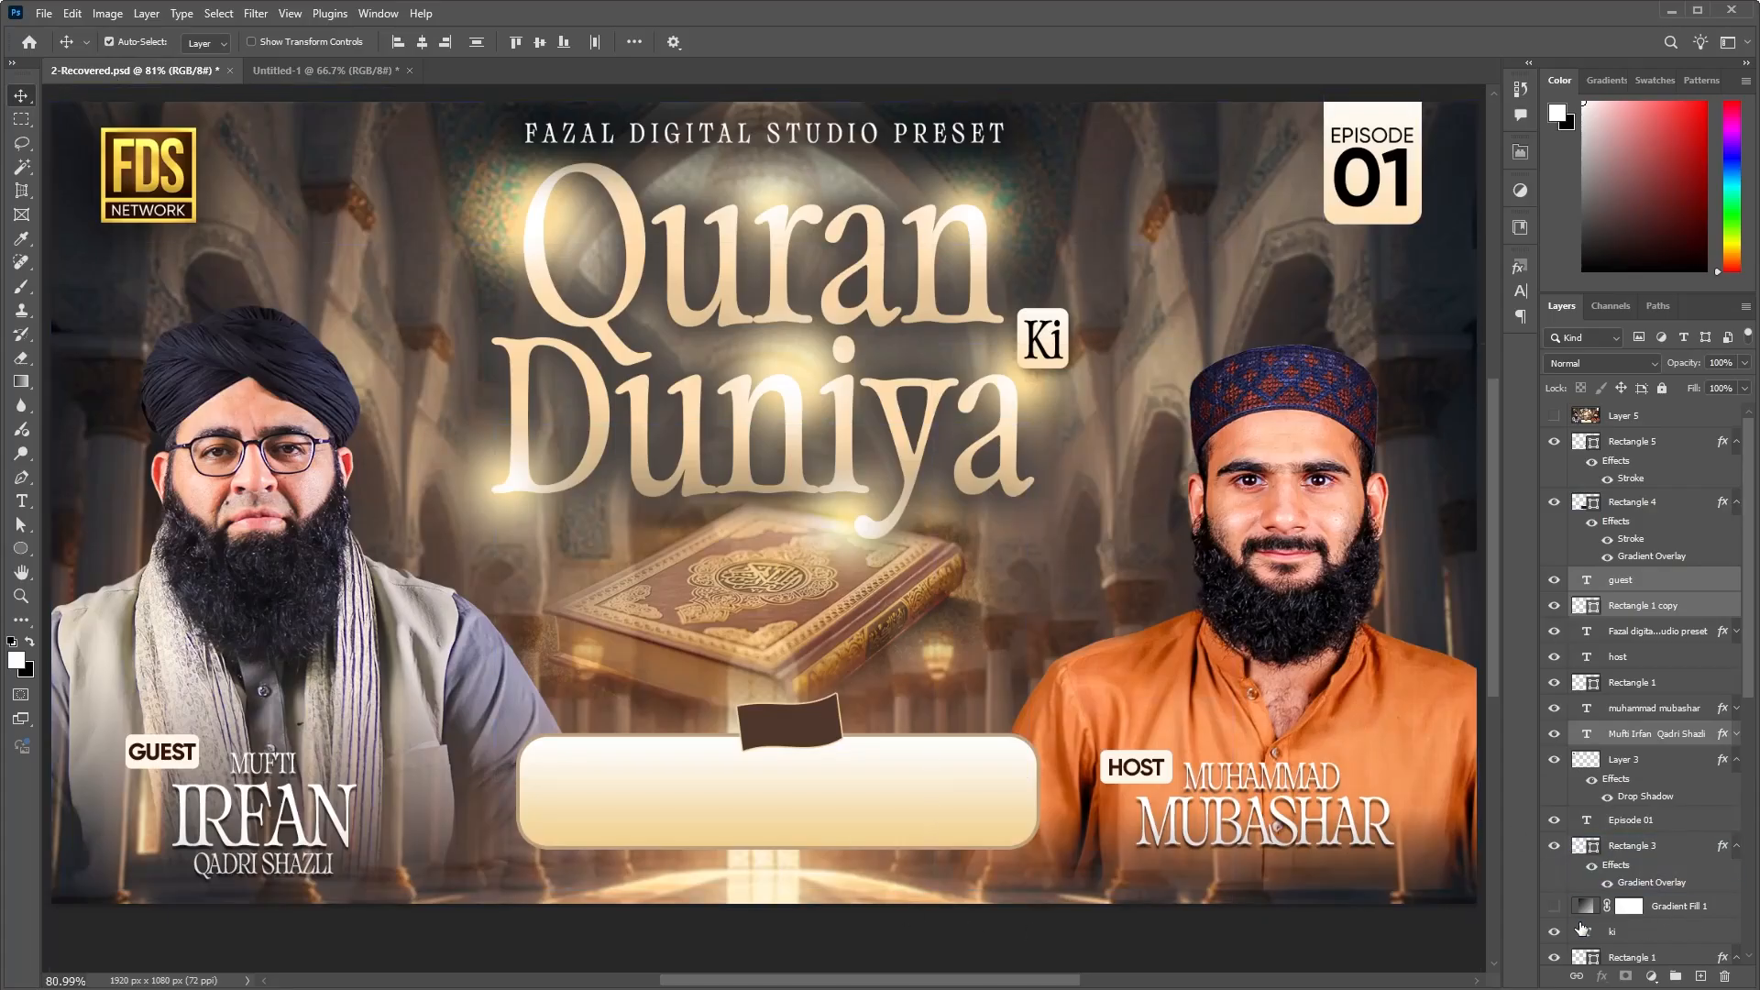
pyautogui.click(1554, 907)
pyautogui.moveTo(1650, 905); pyautogui.dragTo(307, 76)
pyautogui.moveTo(741, 647); pyautogui.dragTo(798, 783)
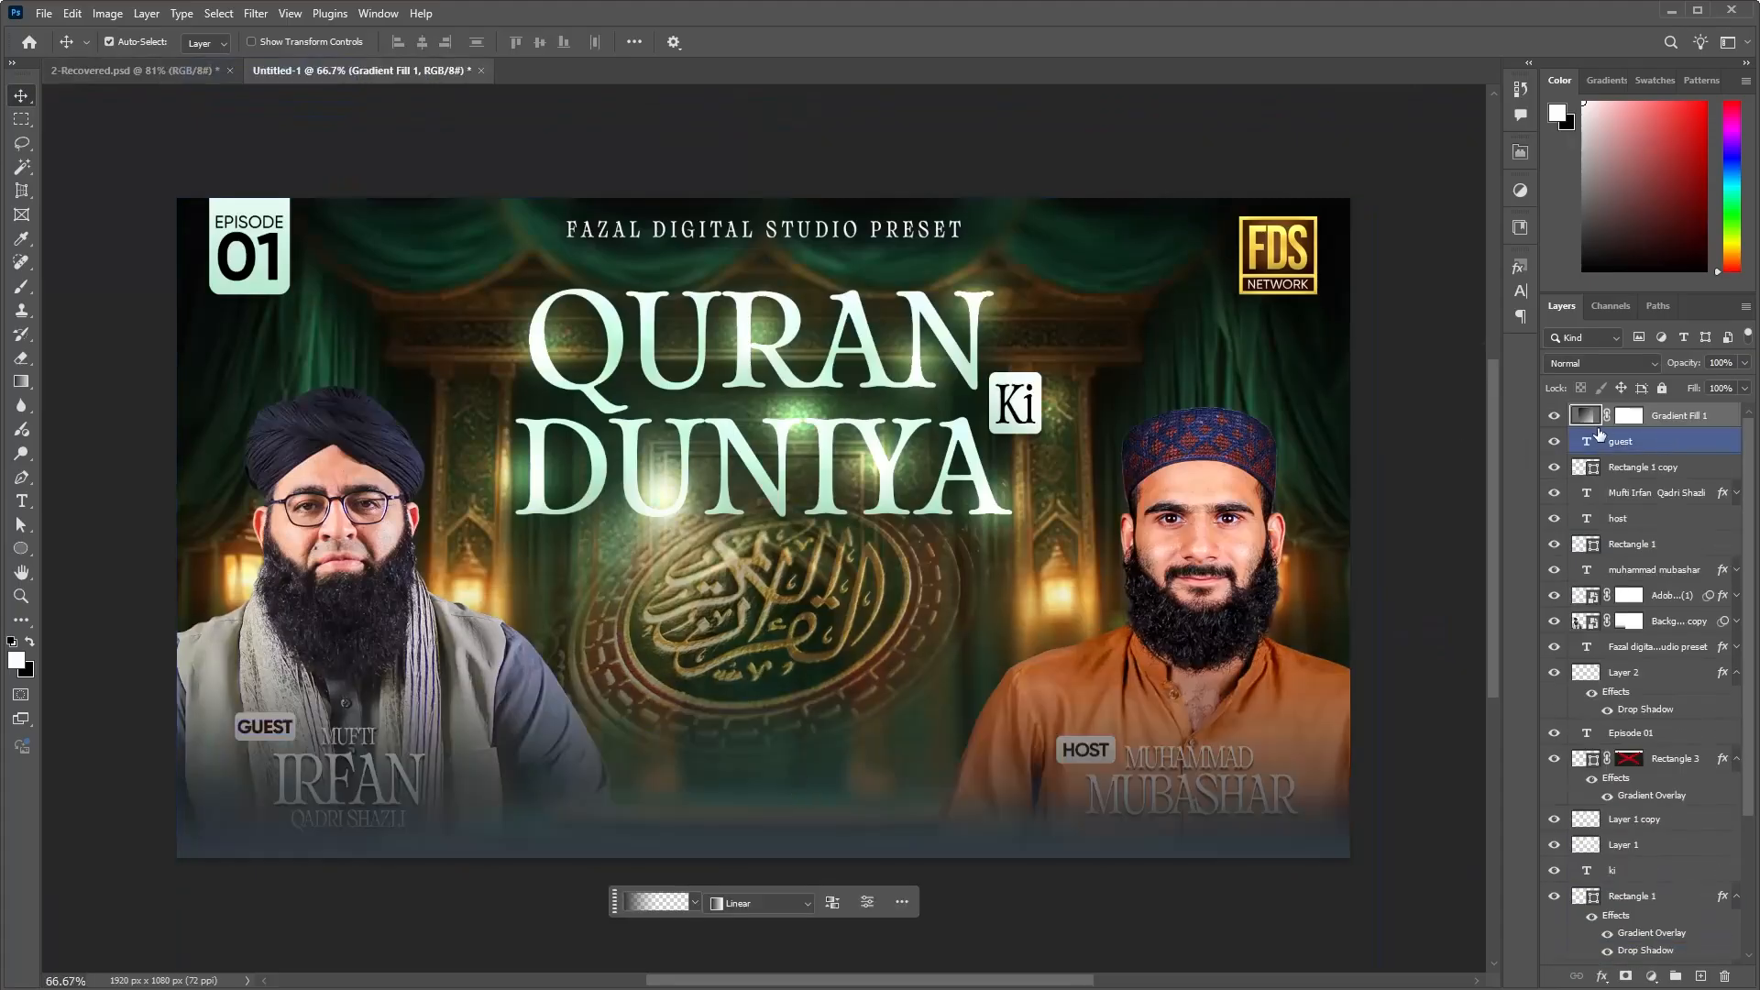
# Step: Move the Gradient Fill 1 layer down the stack to sit beneath the Quran Duniya title, directly above the Quran cover layer
pyautogui.moveTo(1695, 420); pyautogui.dragTo(1668, 884)
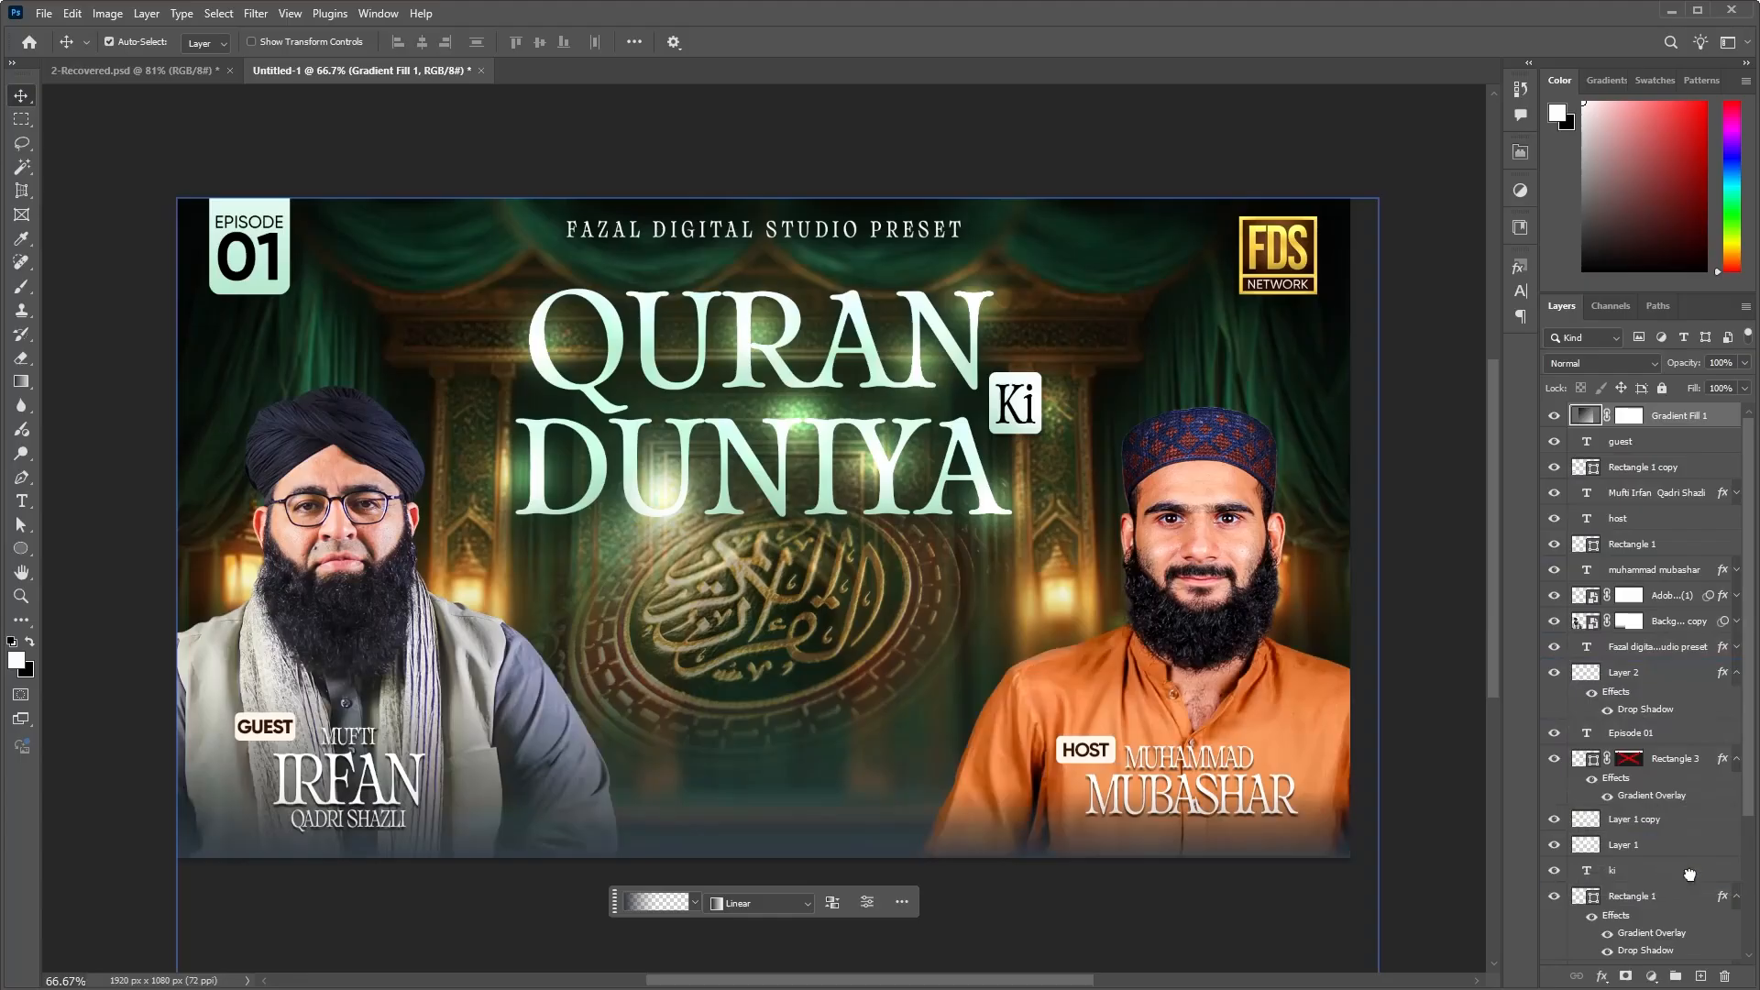
pyautogui.moveTo(1744, 756); pyautogui.dragTo(1735, 884)
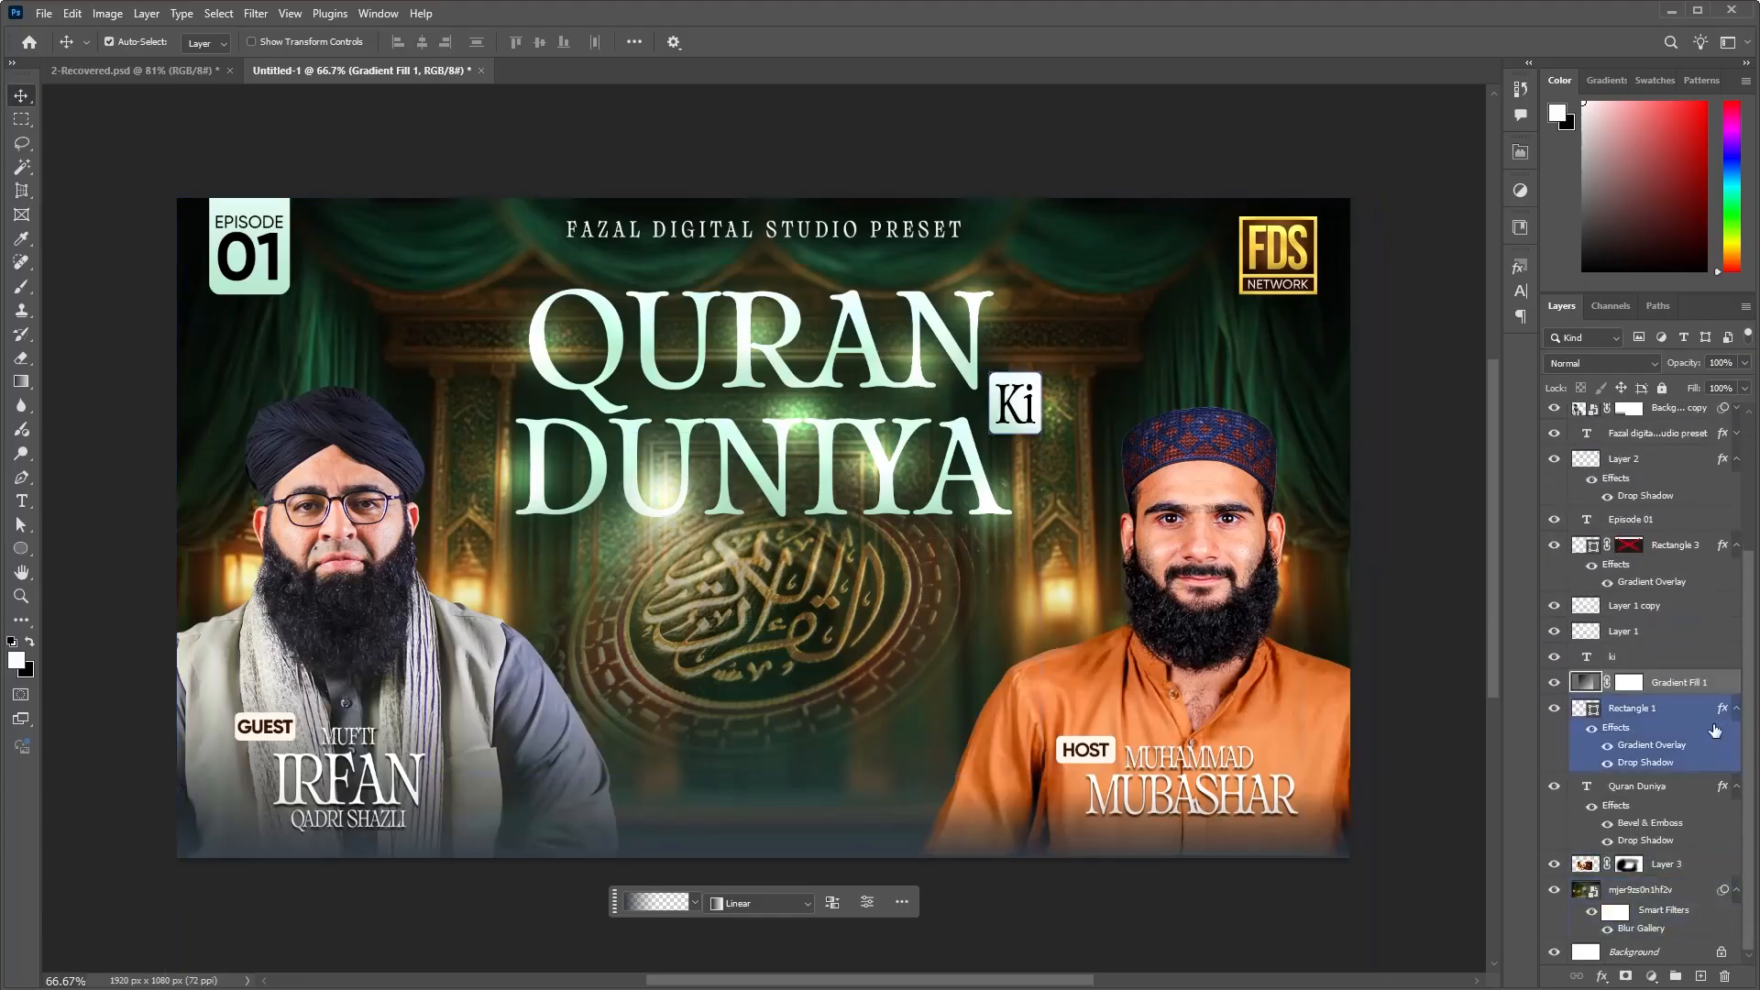
pyautogui.moveTo(1702, 687); pyautogui.dragTo(1691, 841)
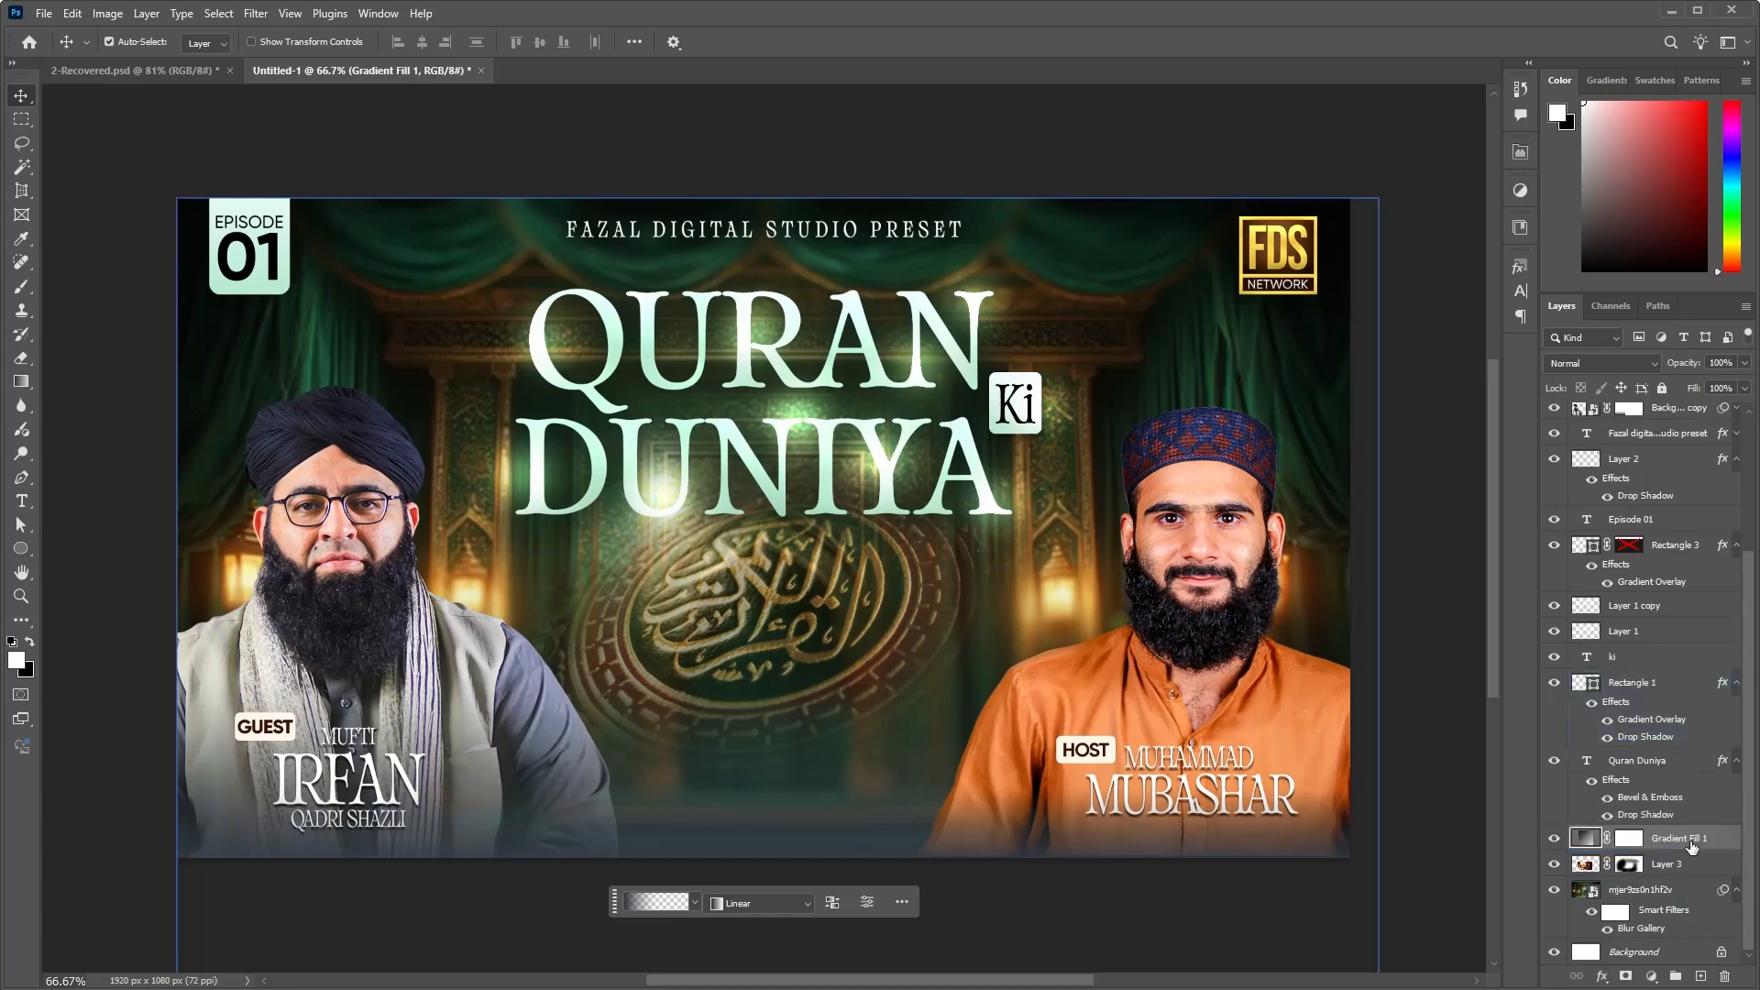
# Step: Select both portrait layers and move them beneath Gradient Fill 1, directly above the Quran cover layer
pyautogui.scroll(2, 1685, 755)
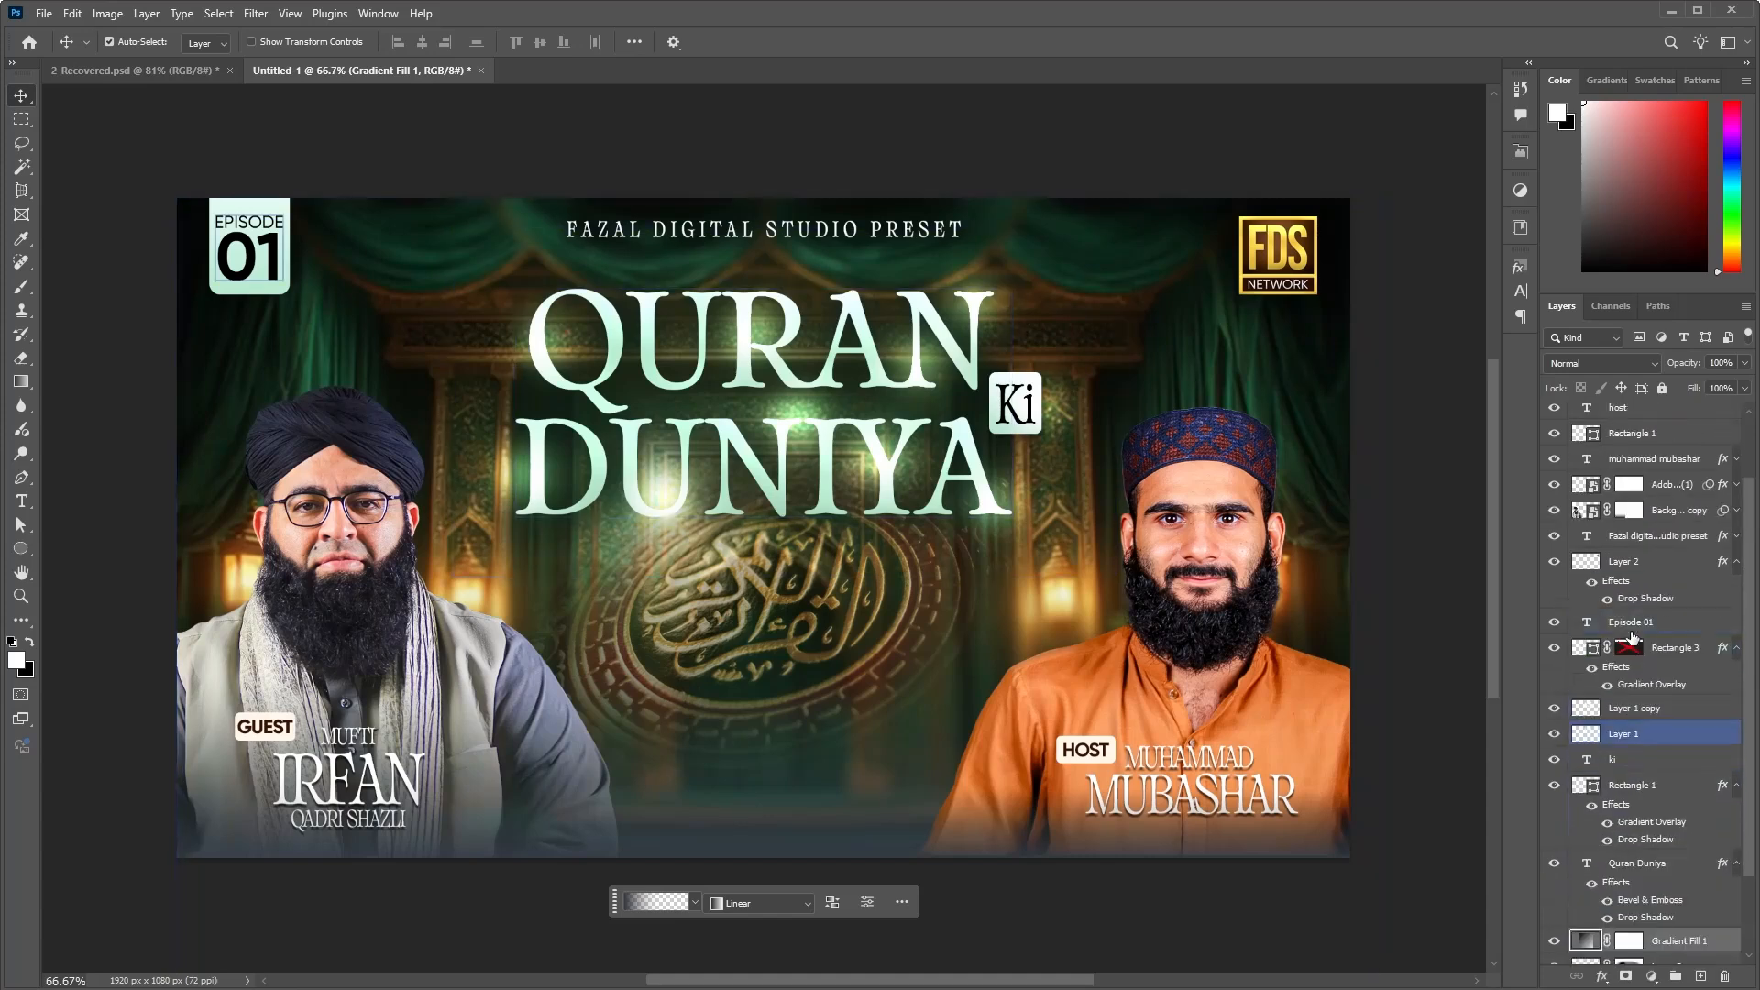
pyautogui.keyDown('shift'); pyautogui.click(1668, 484); pyautogui.keyUp('shift')
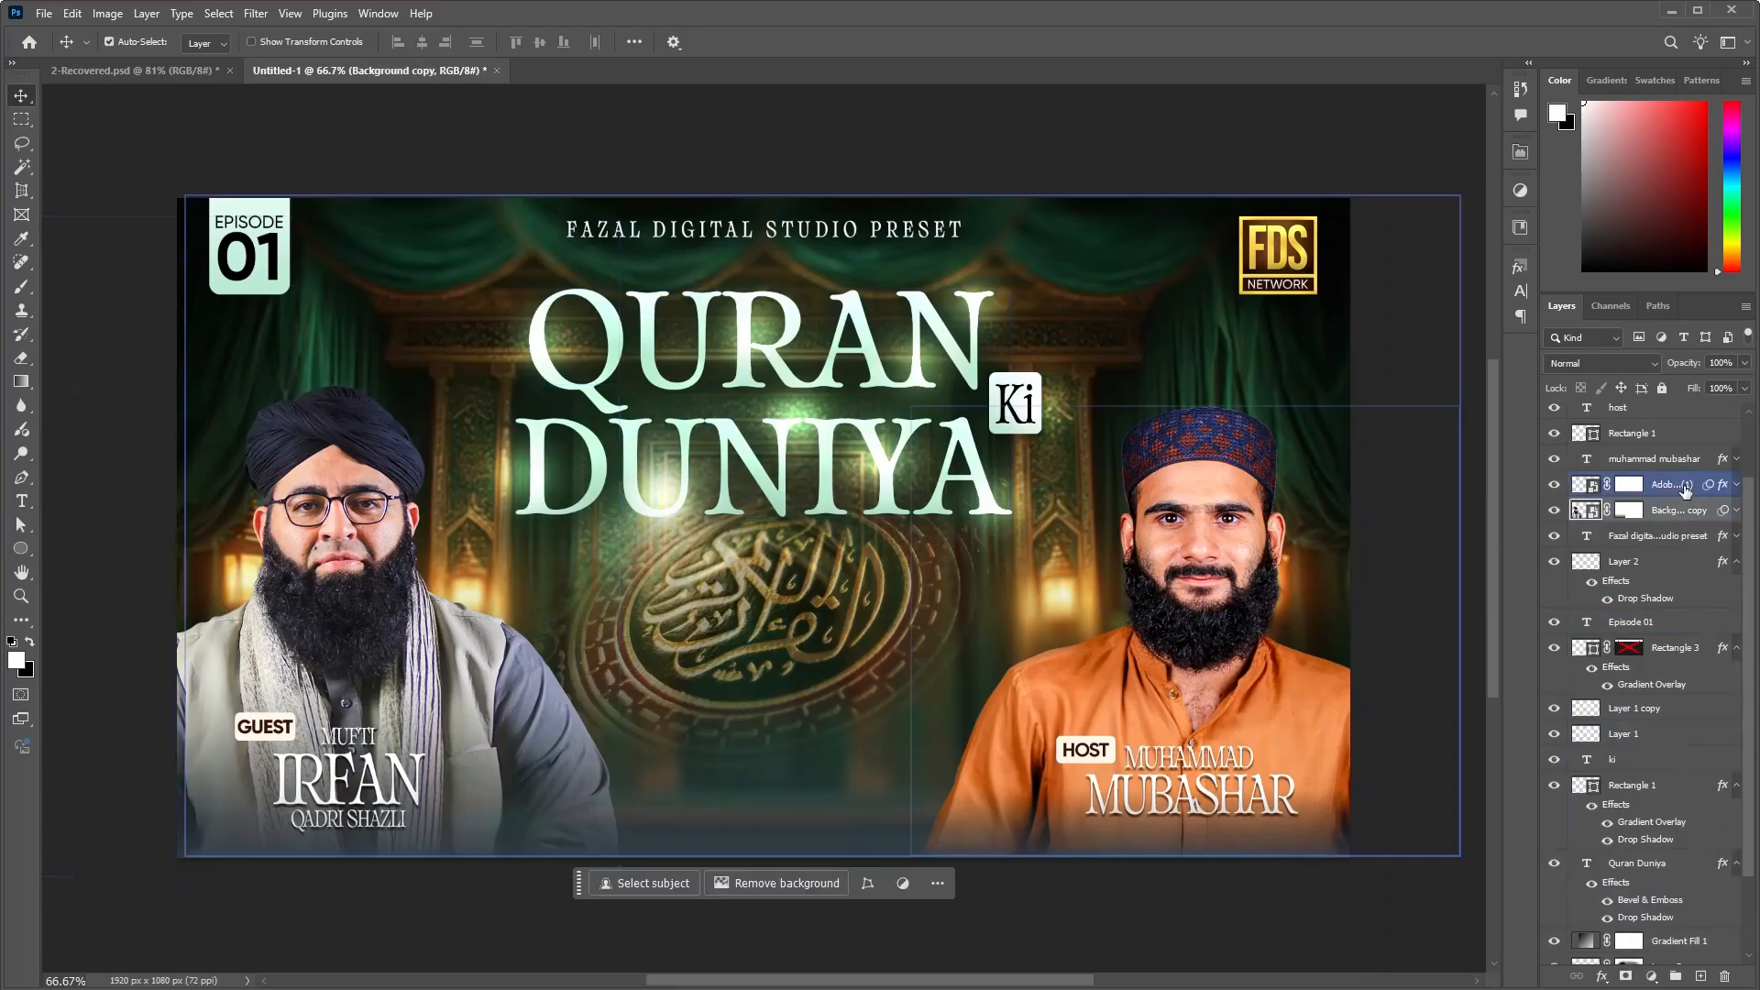
pyautogui.moveTo(1655, 490); pyautogui.dragTo(1678, 958)
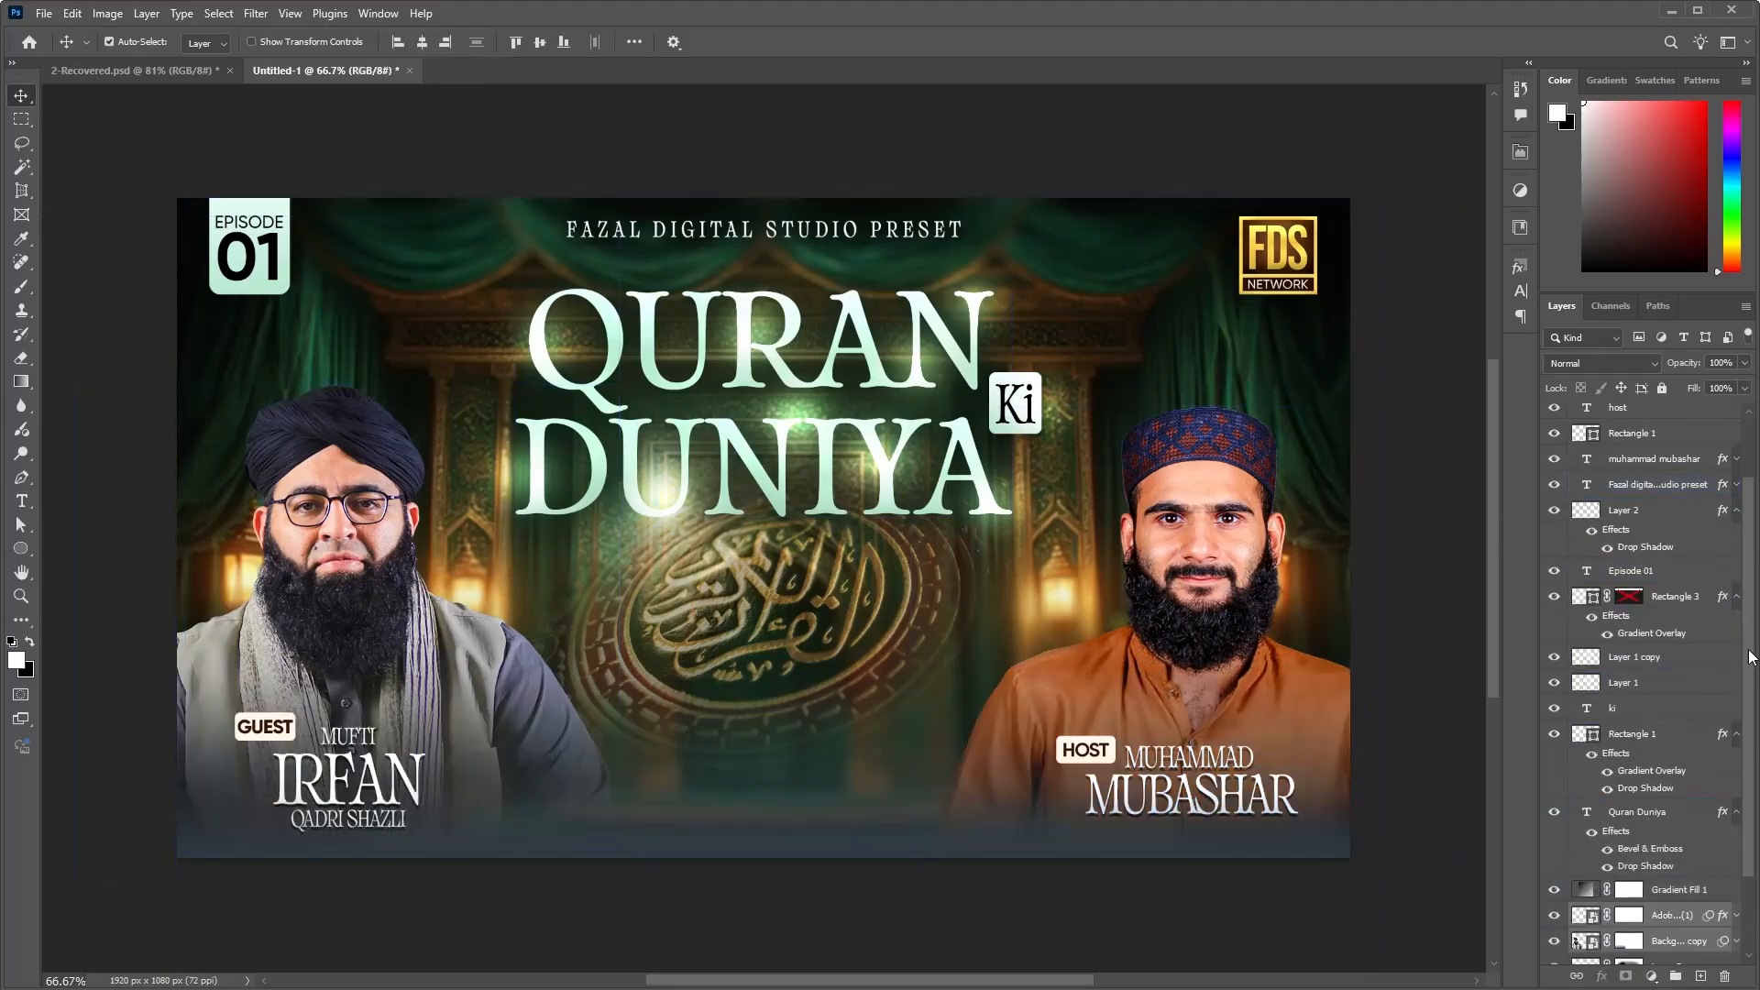
pyautogui.scroll(-2, 1754, 763)
pyautogui.click(1621, 865)
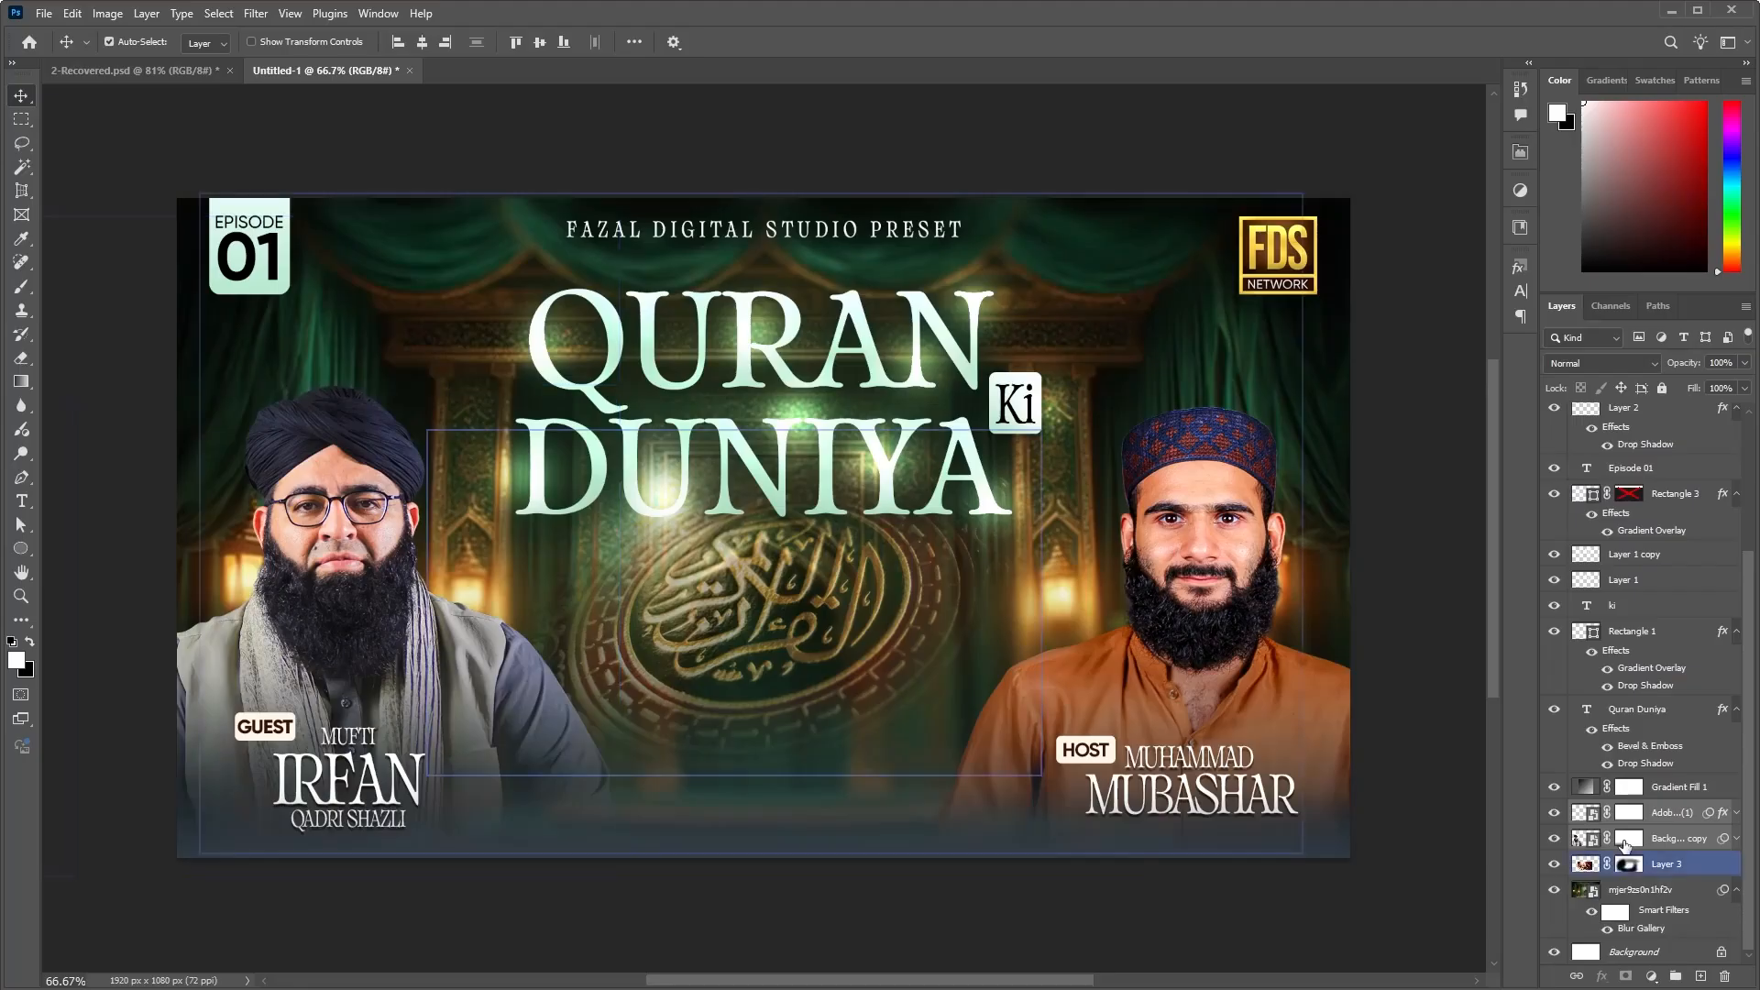
# Step: Open the colour of the stop at location 0 in the Gradient Fill 1 layer's gradient for editing
pyautogui.click(1637, 710)
pyautogui.click(1630, 606)
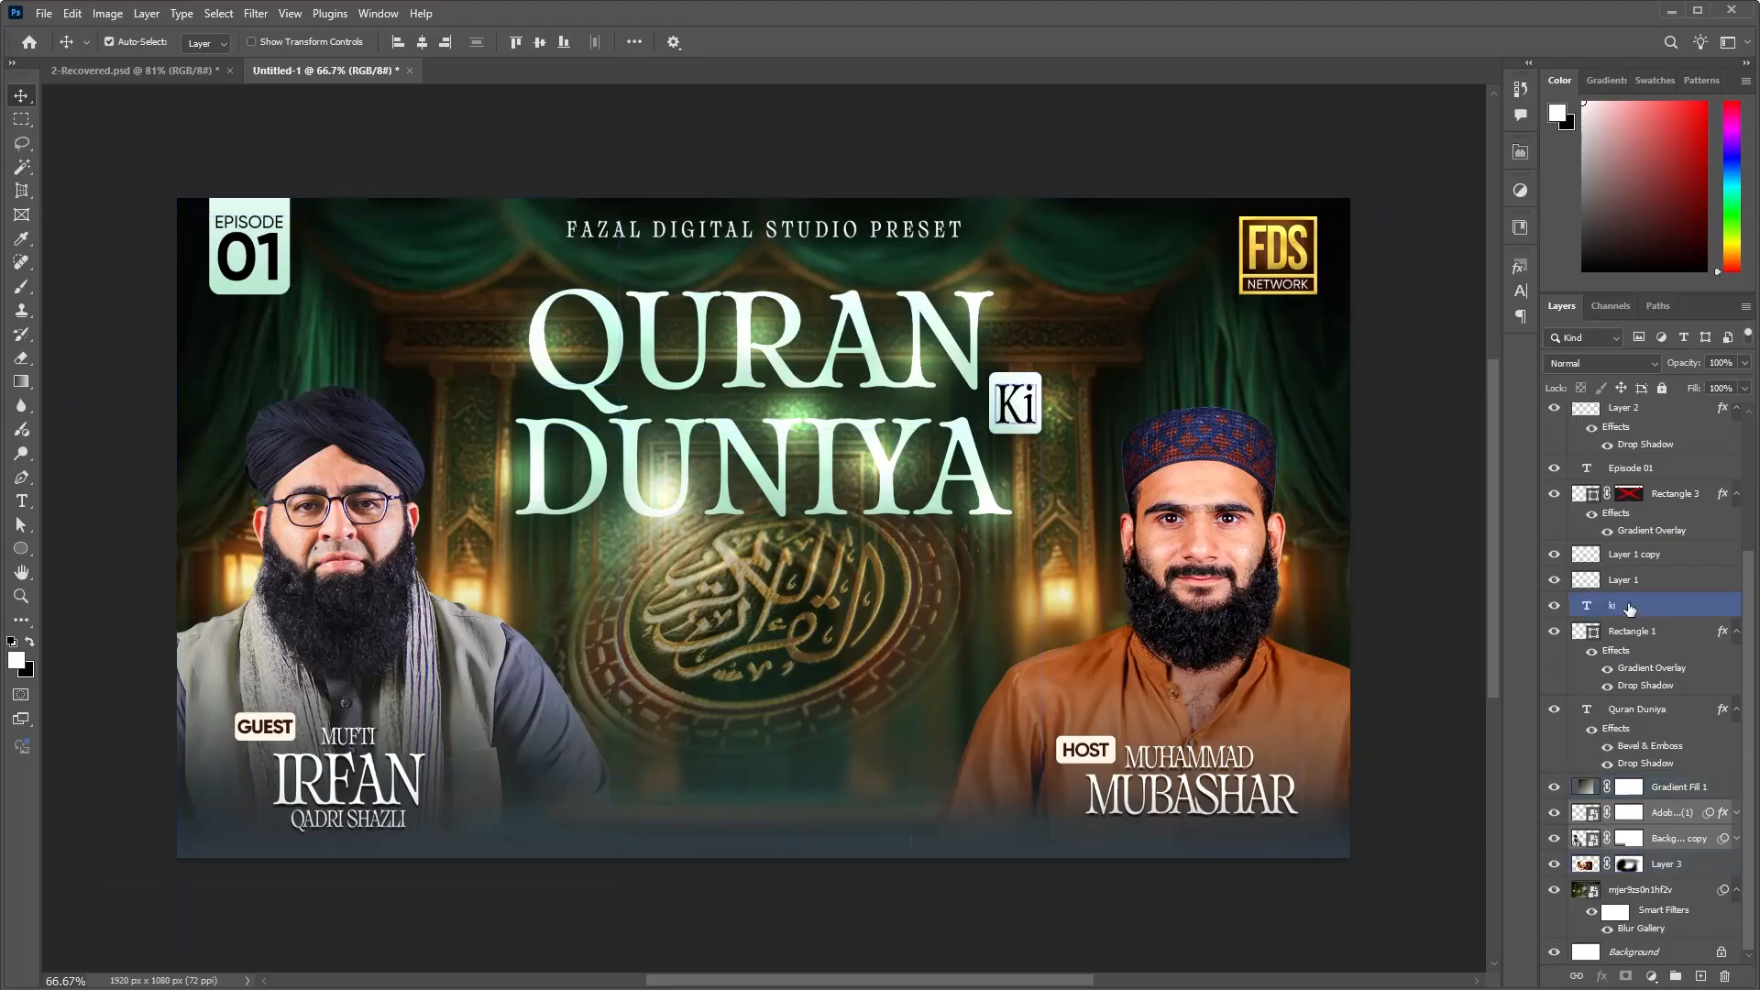
pyautogui.doubleClick(1585, 786)
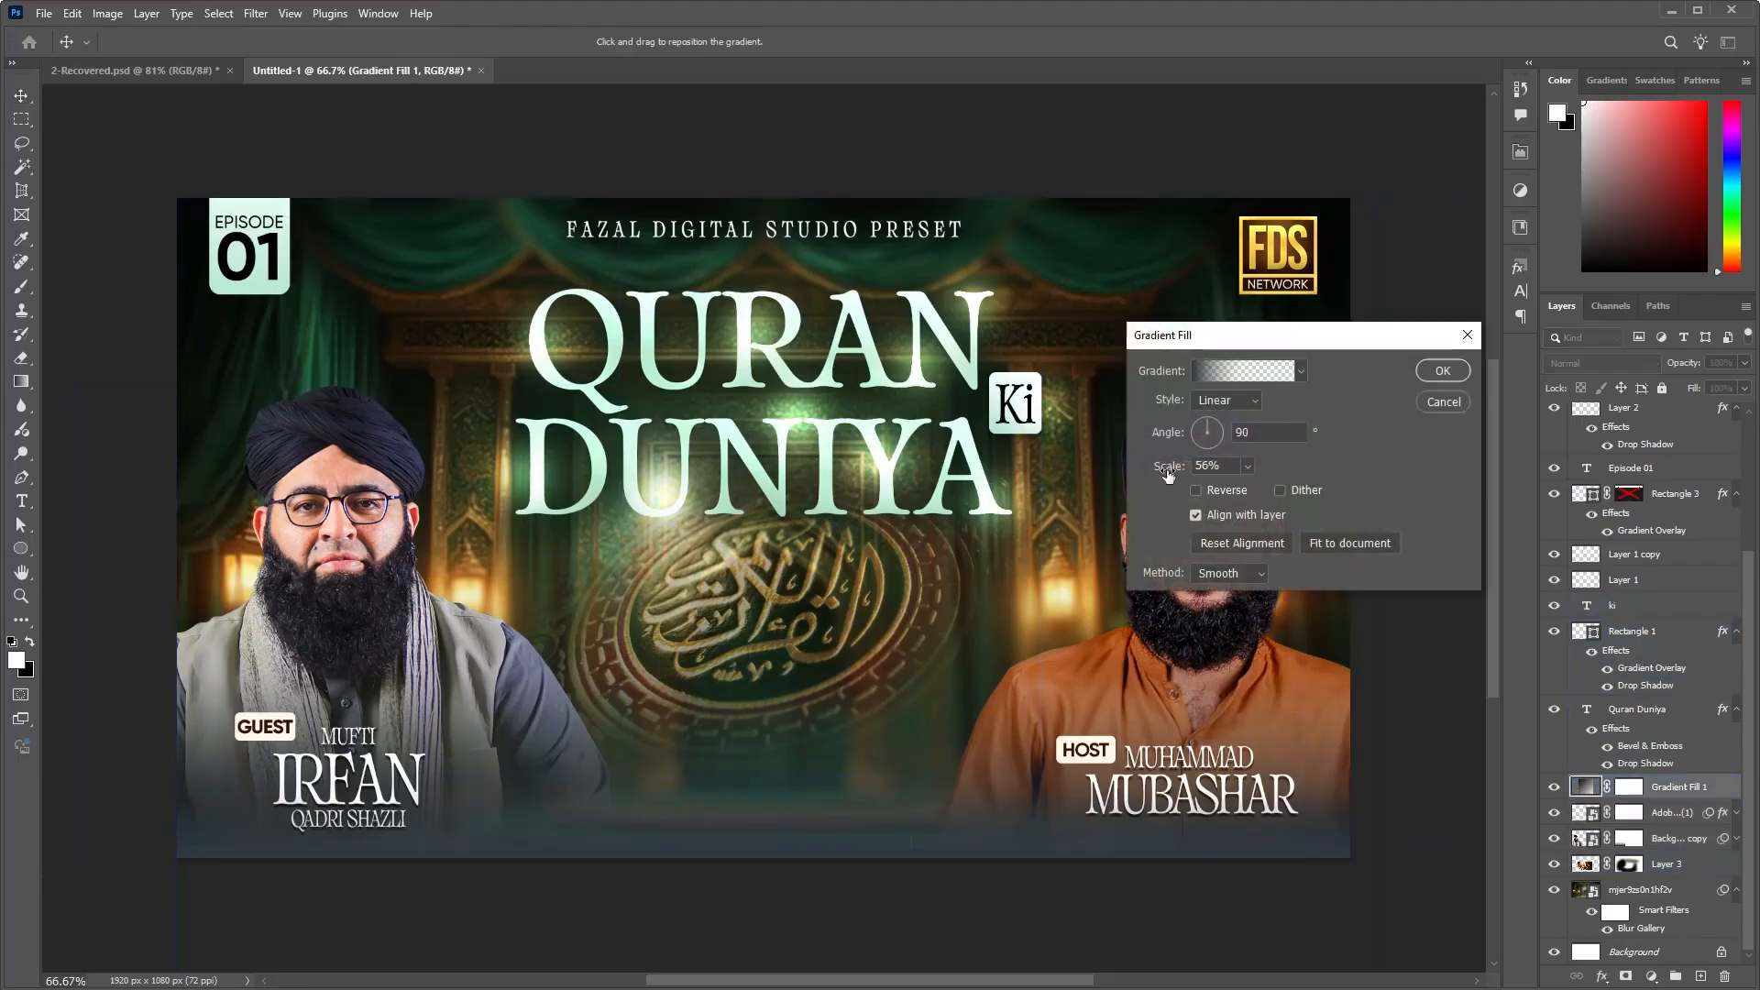
pyautogui.click(1228, 371)
pyautogui.click(1349, 774)
pyautogui.click(1103, 773)
pyautogui.click(1182, 854)
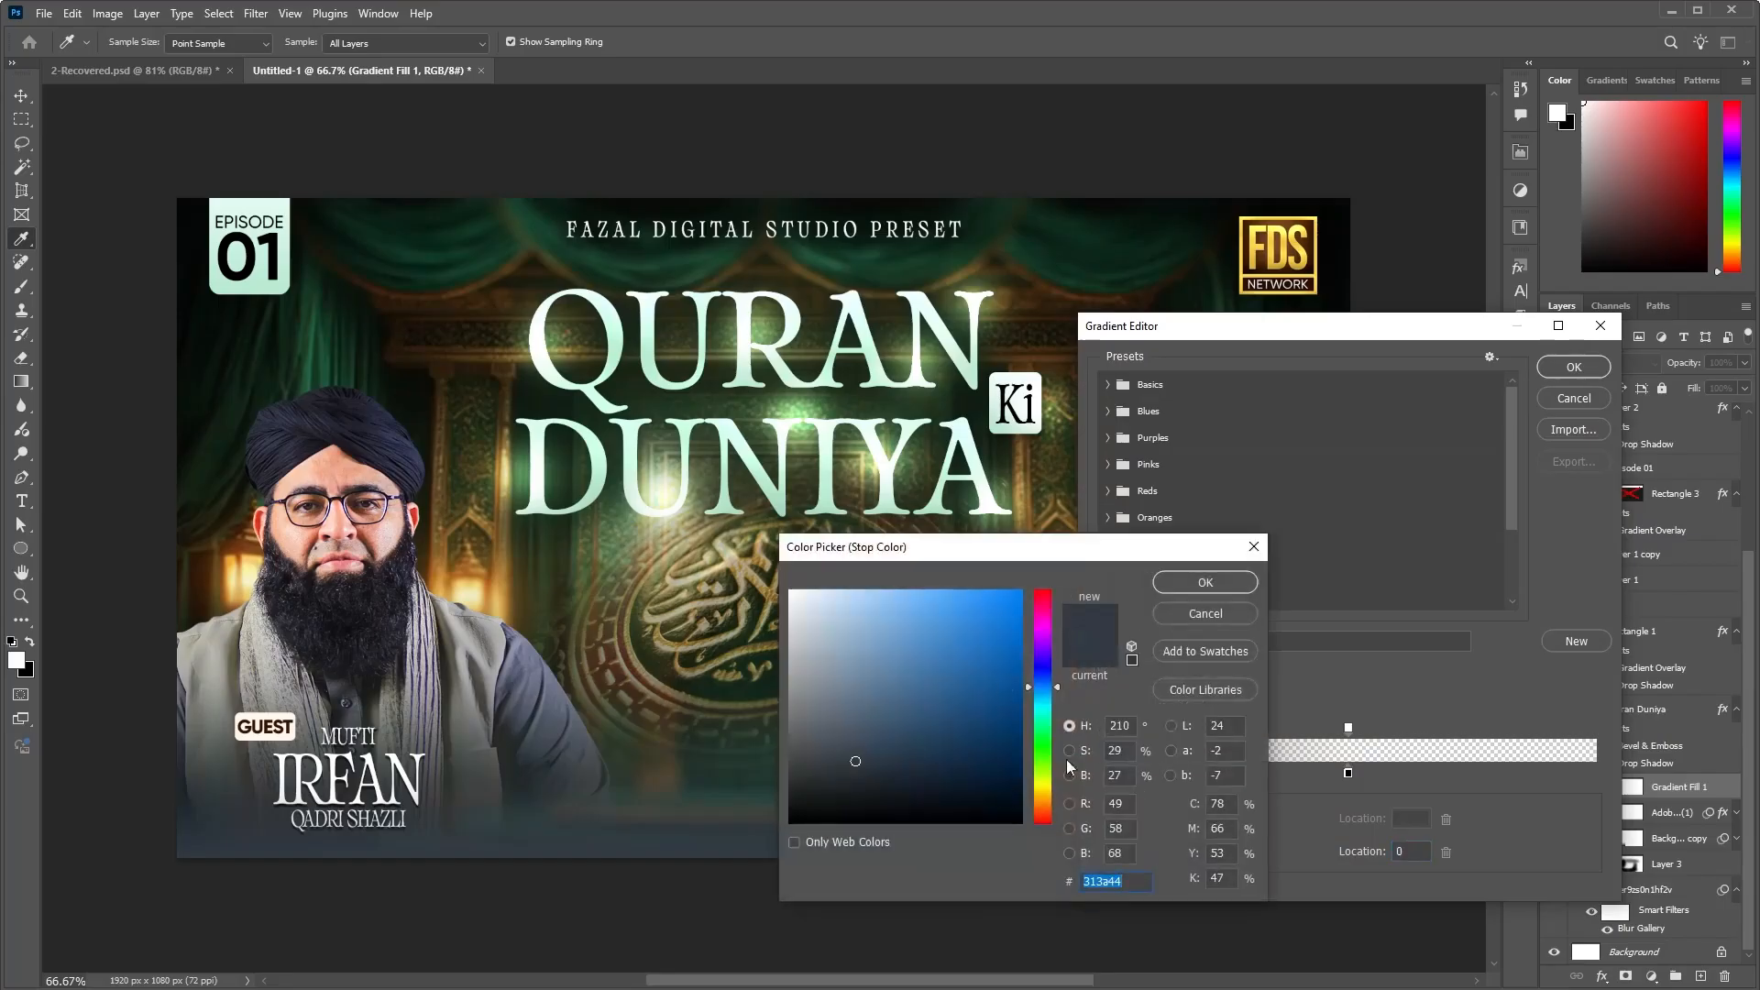
# Step: Try several dark green samples from the curtain backdrop as the gradient's stop colour
pyautogui.click(299, 324)
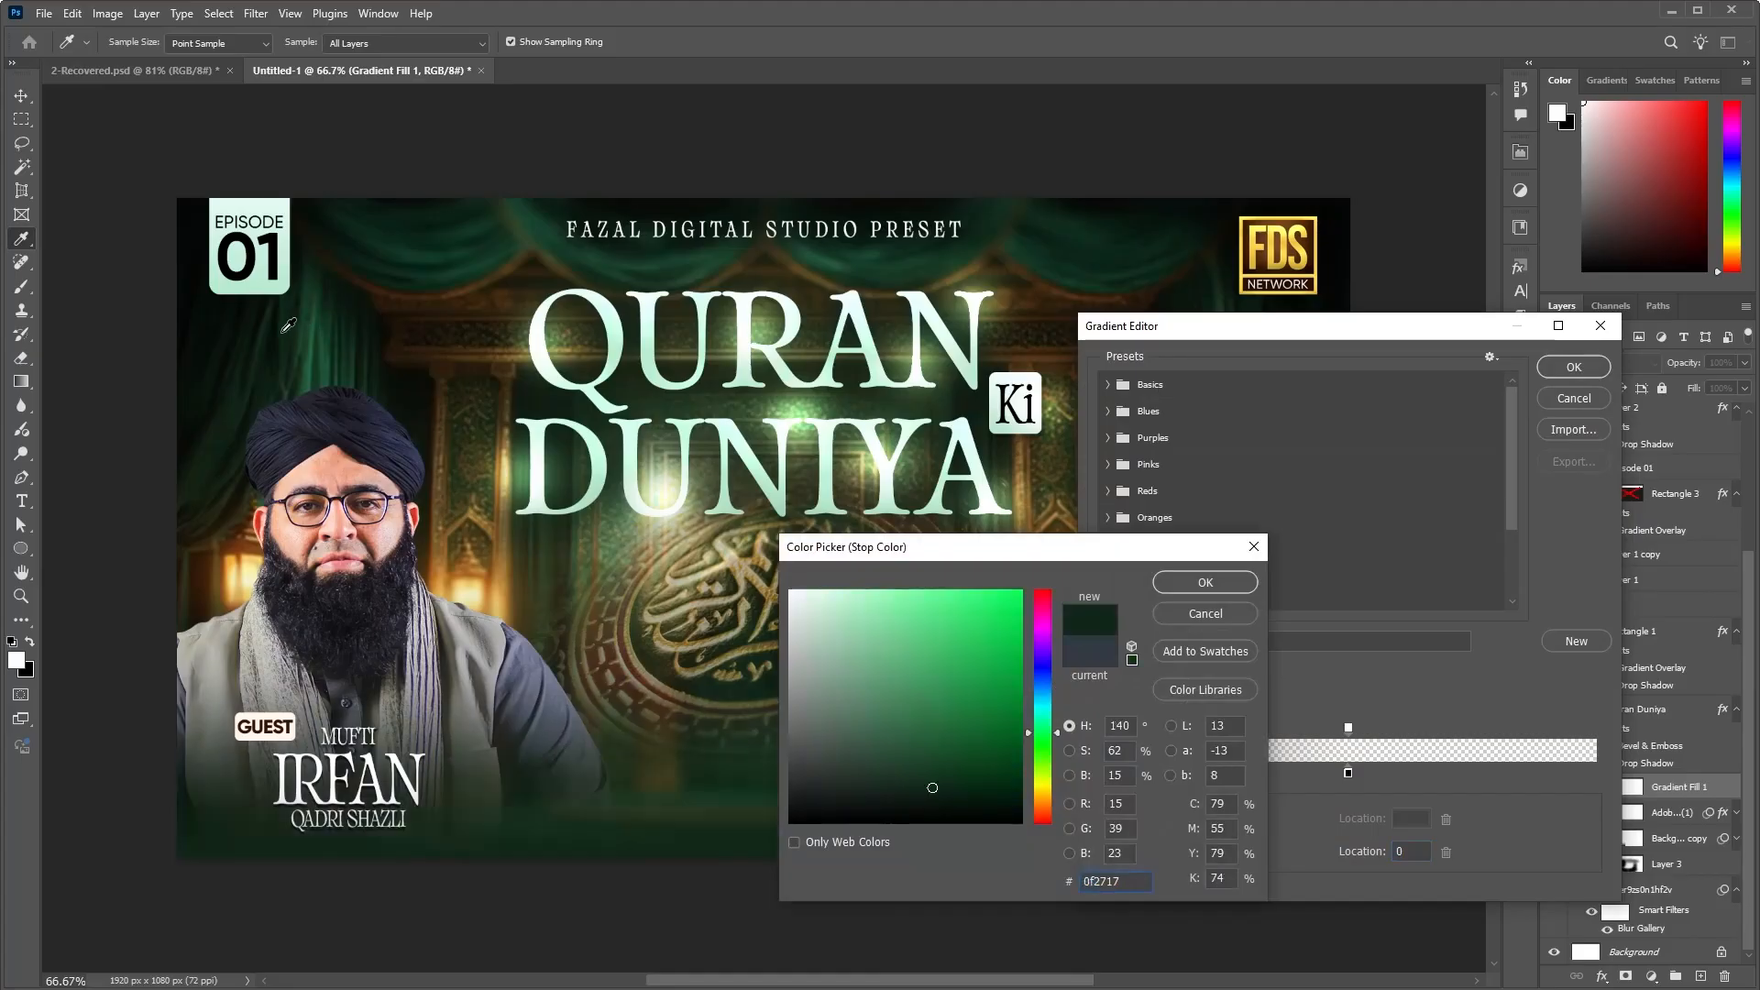
pyautogui.click(251, 351)
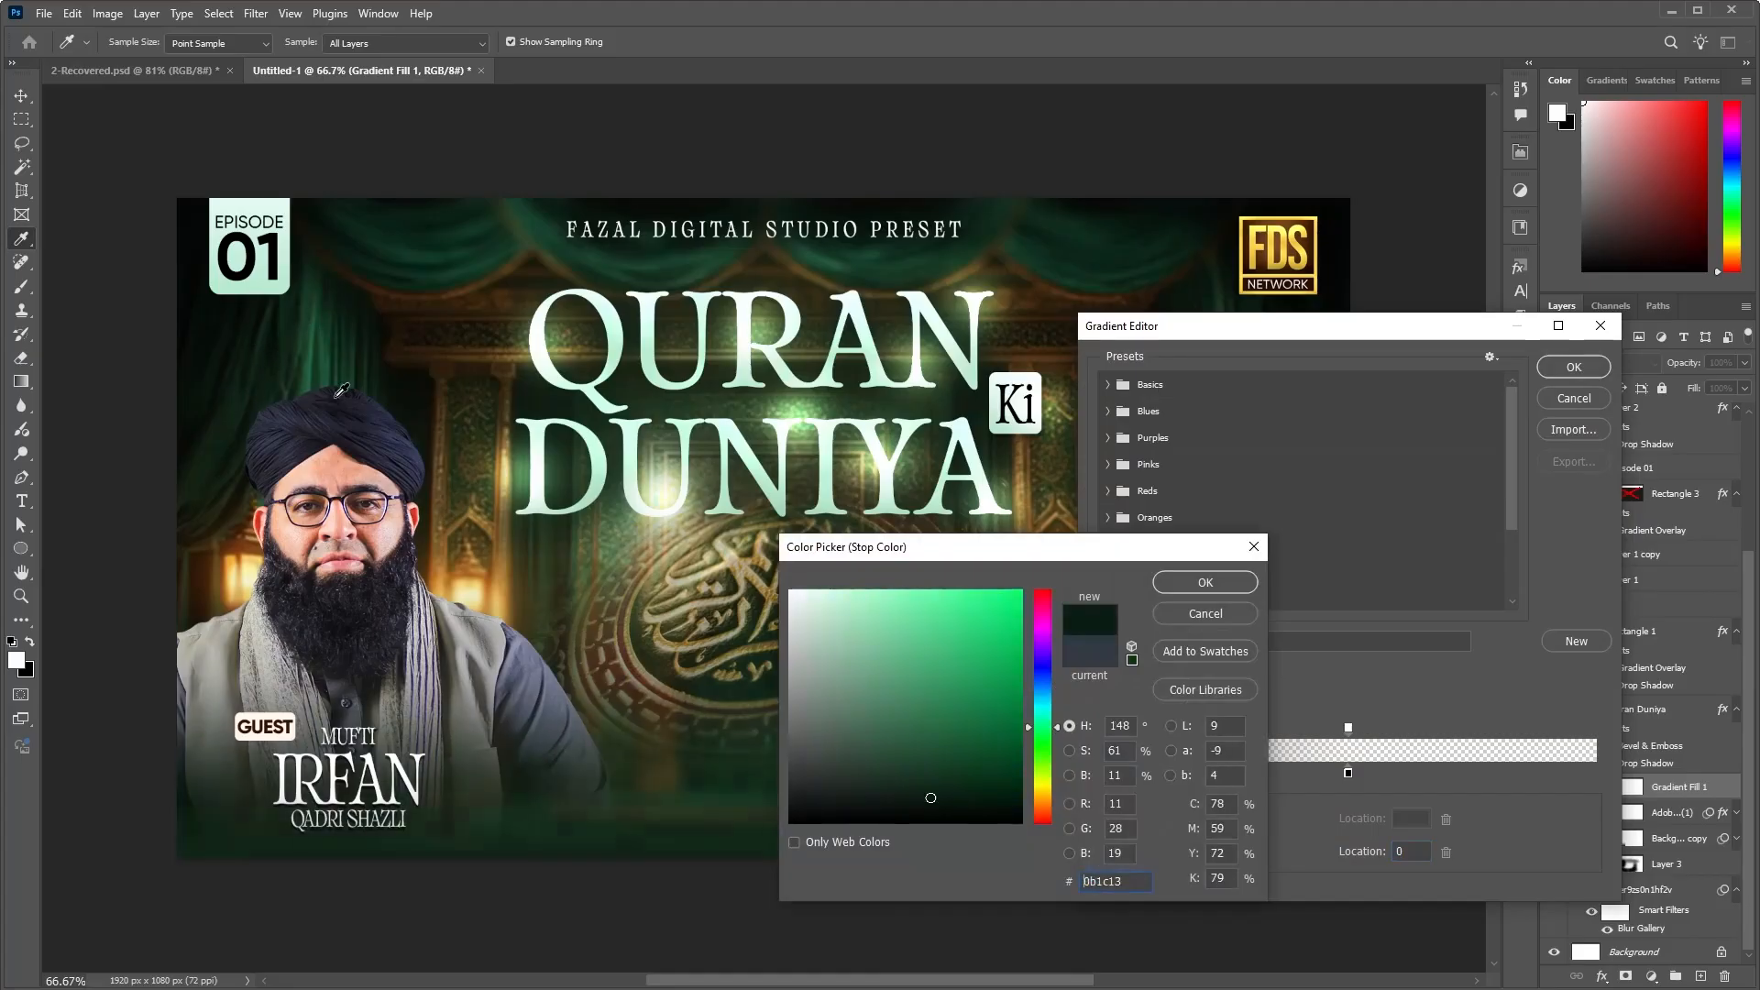
pyautogui.click(303, 352)
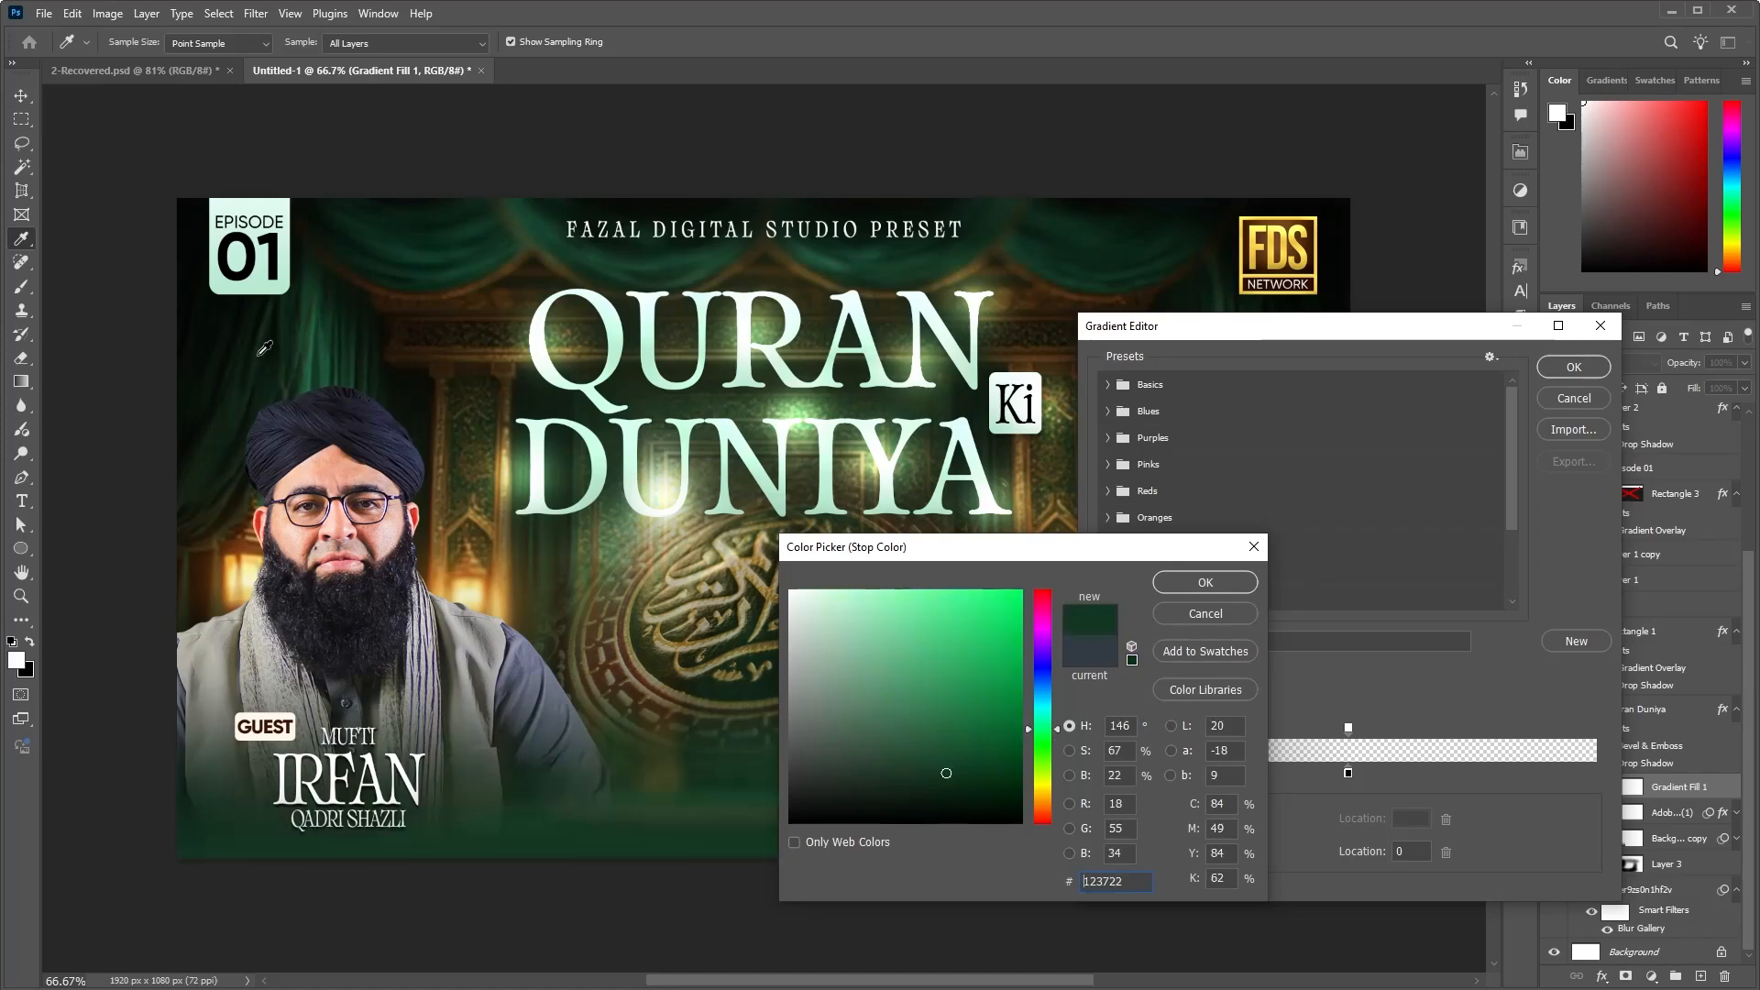
pyautogui.click(278, 349)
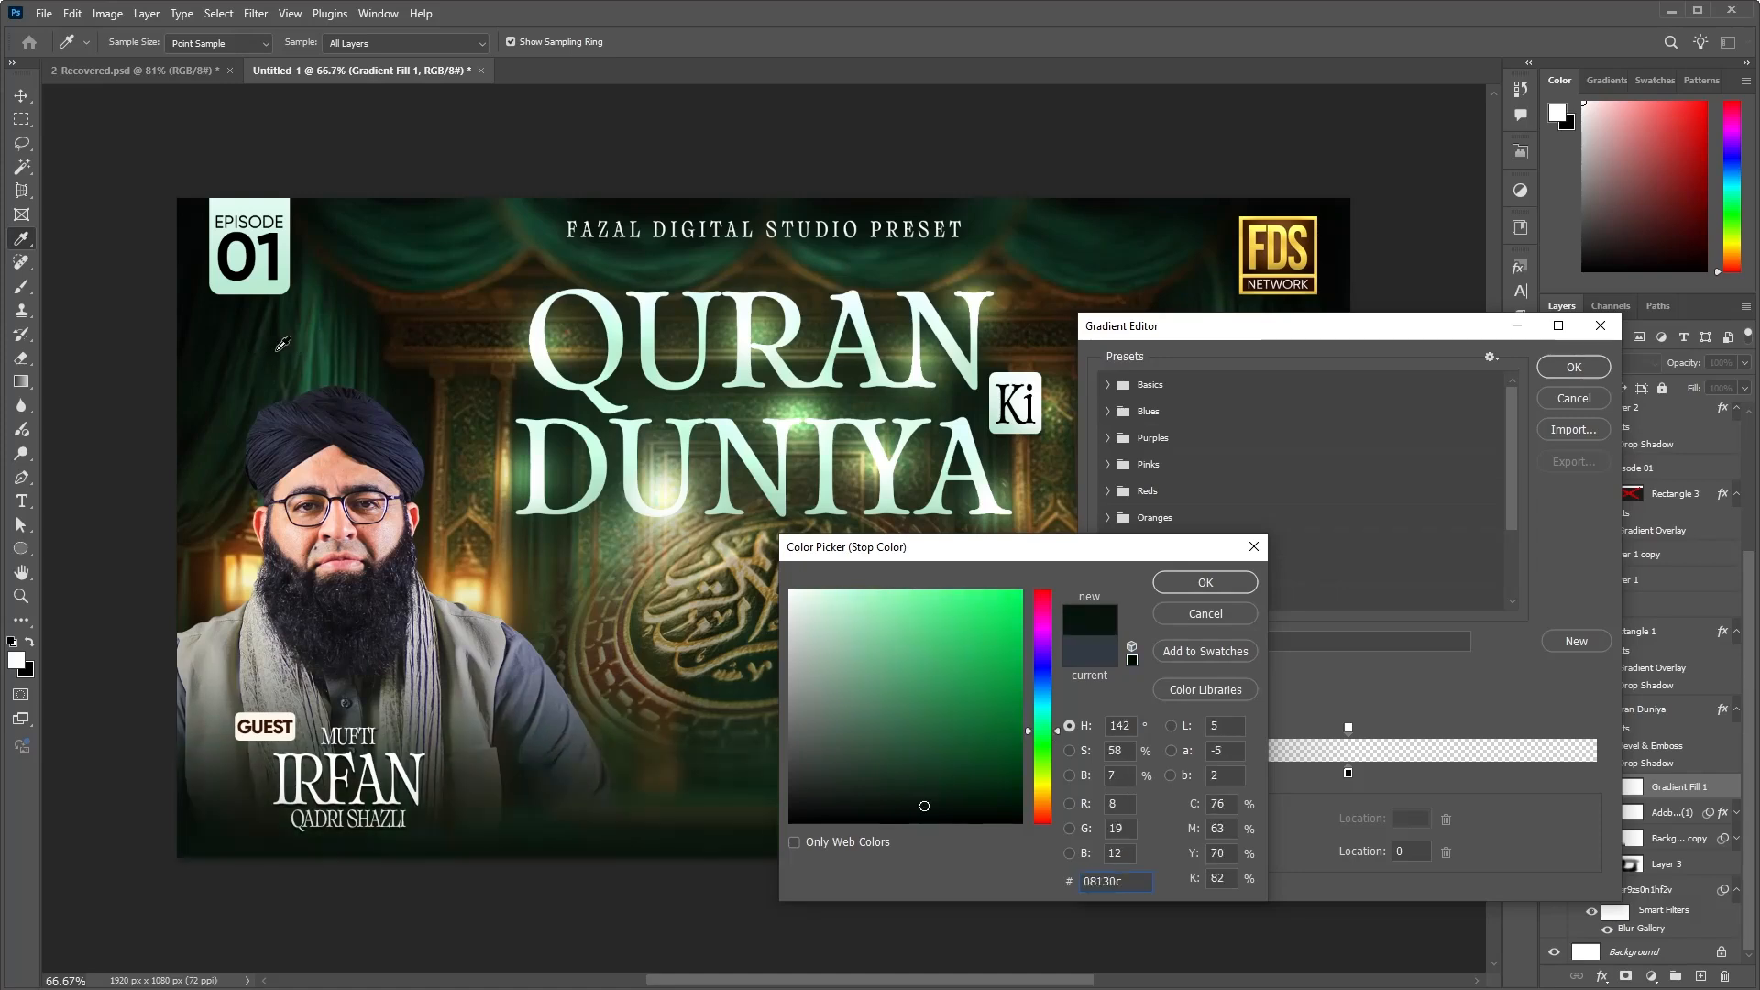
pyautogui.click(293, 353)
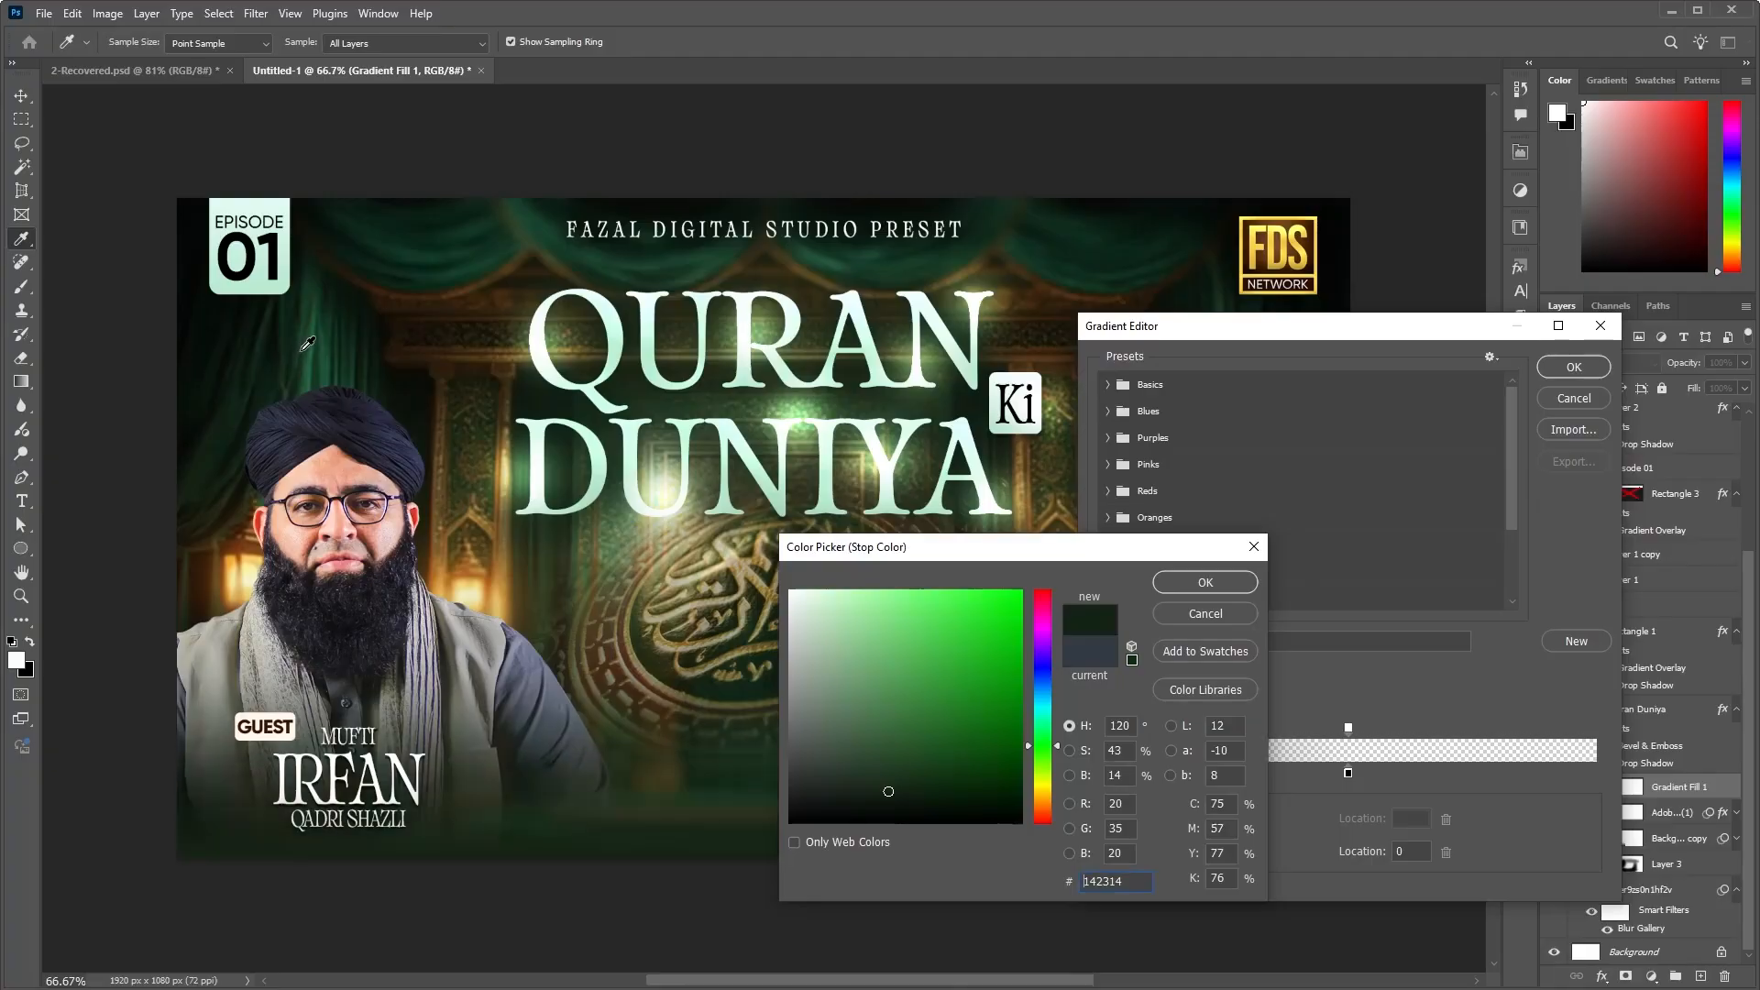
pyautogui.click(436, 437)
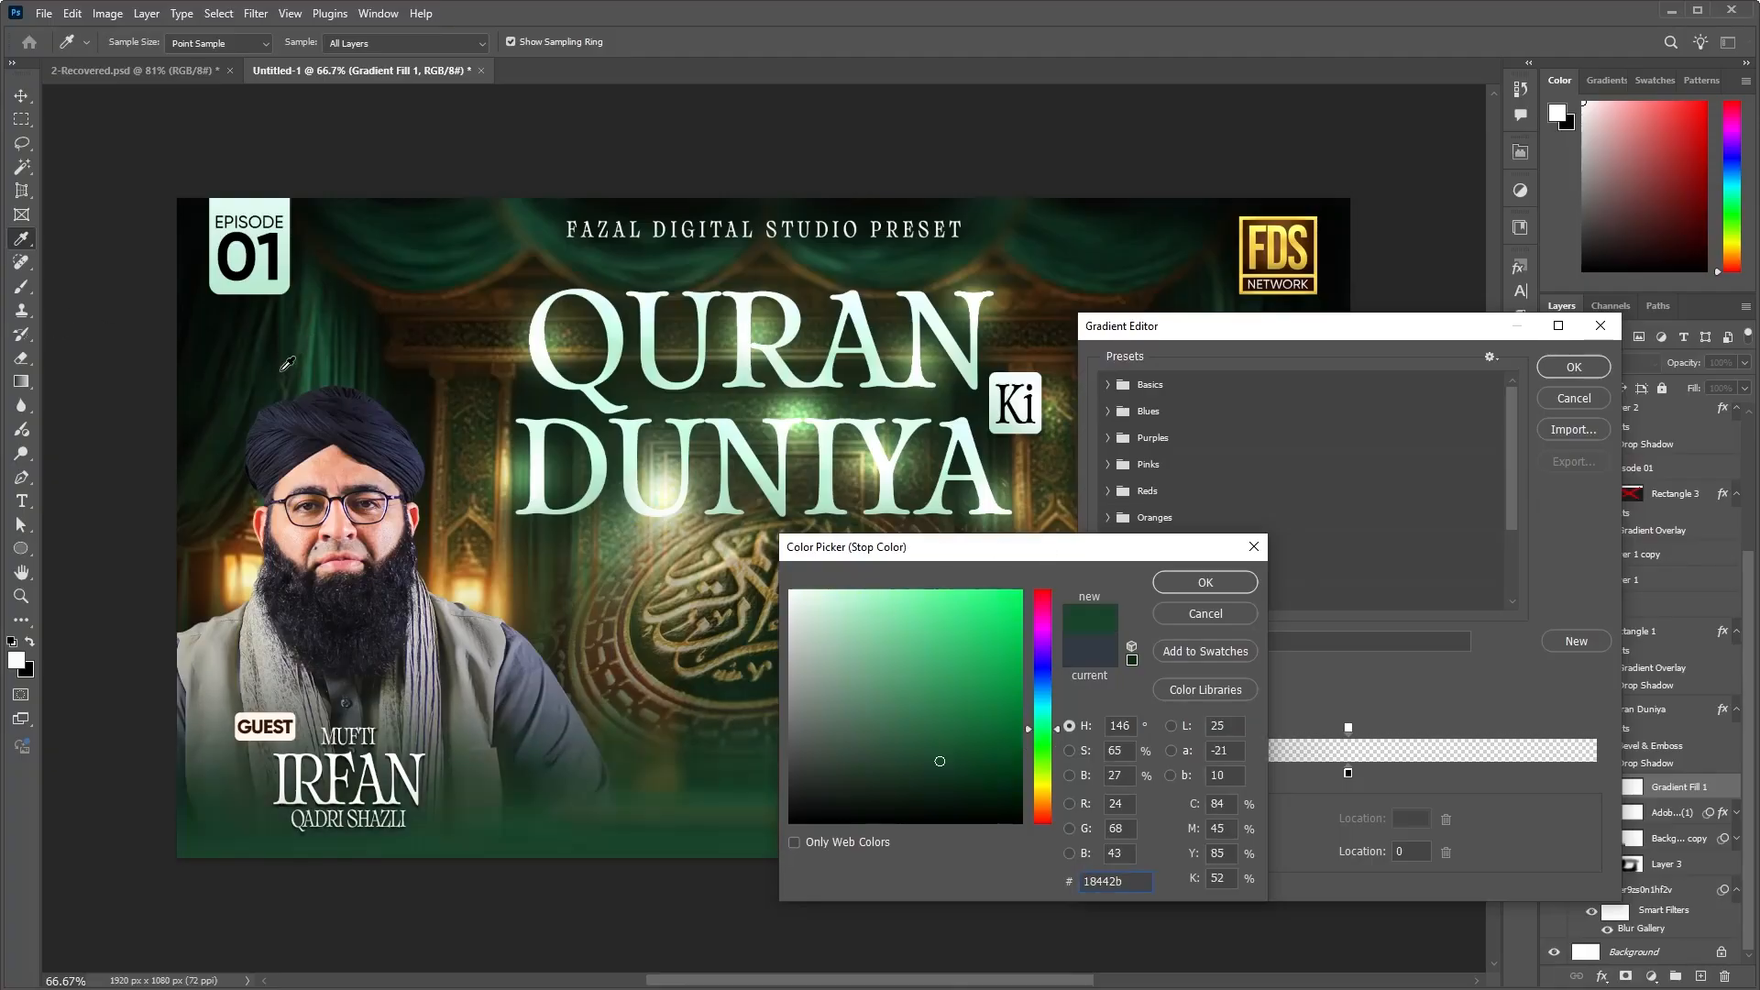
# Step: Set the gradient's stop colour to dark green 172518 sampled from the backdrop and apply the gradient fill
pyautogui.click(313, 462)
pyautogui.click(1217, 590)
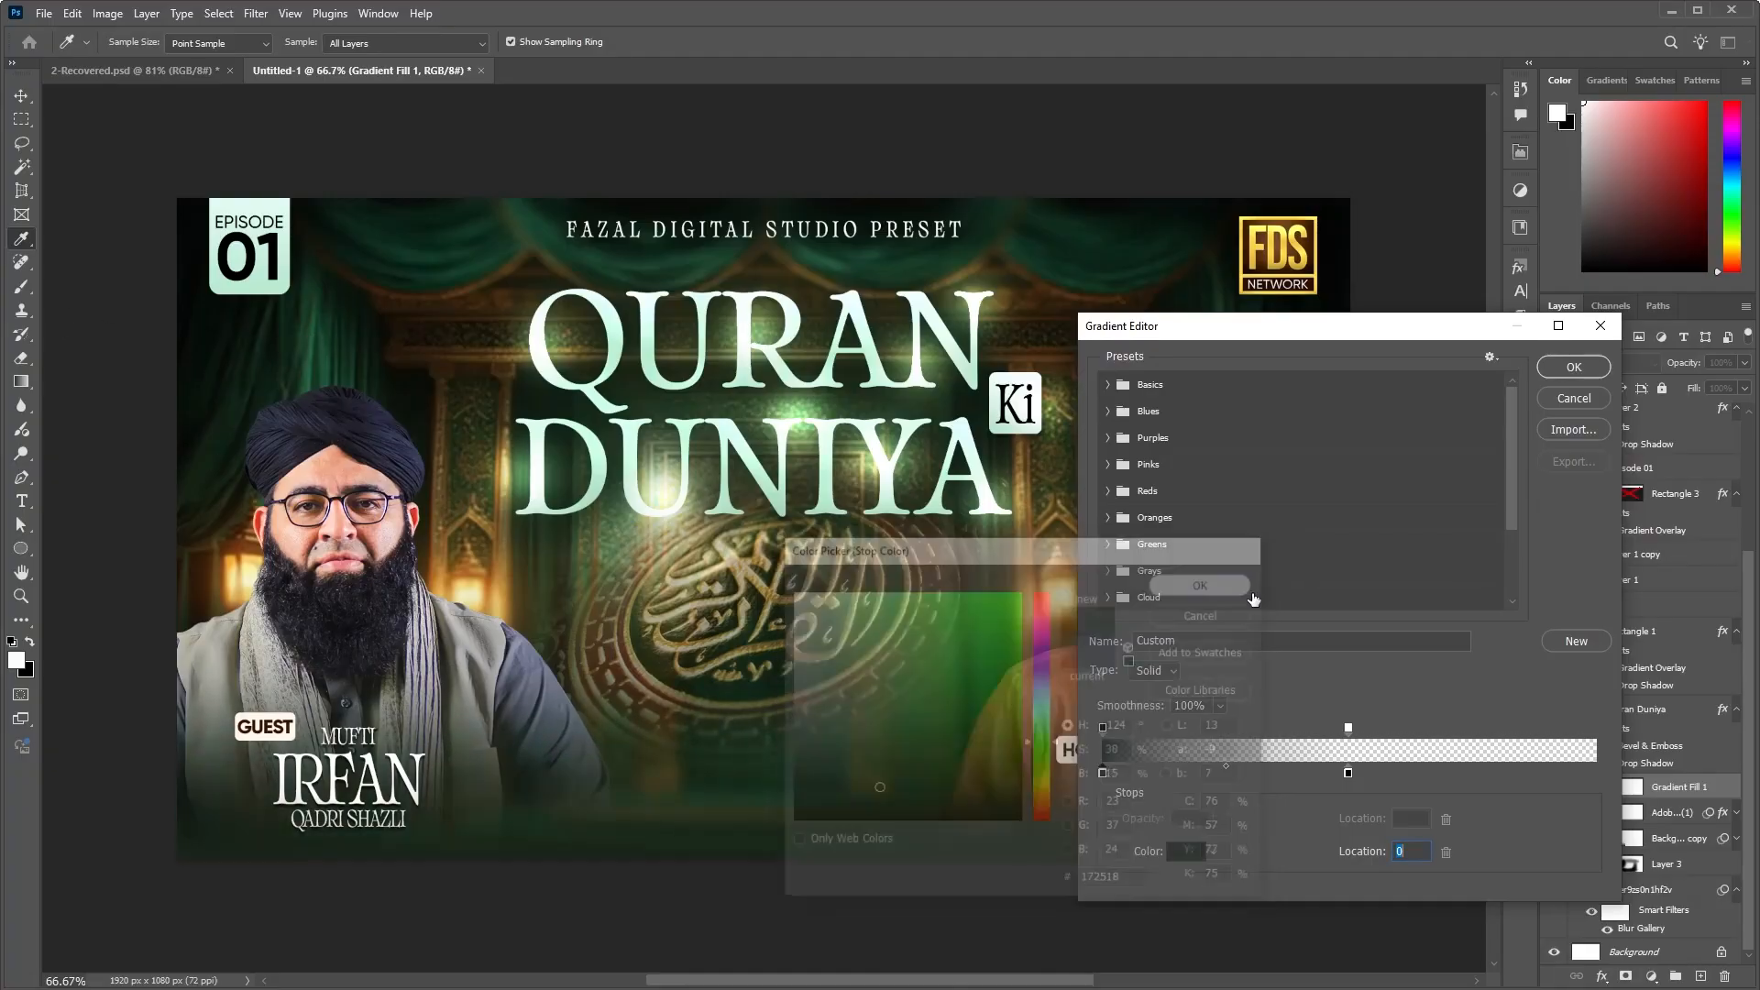
pyautogui.click(1588, 371)
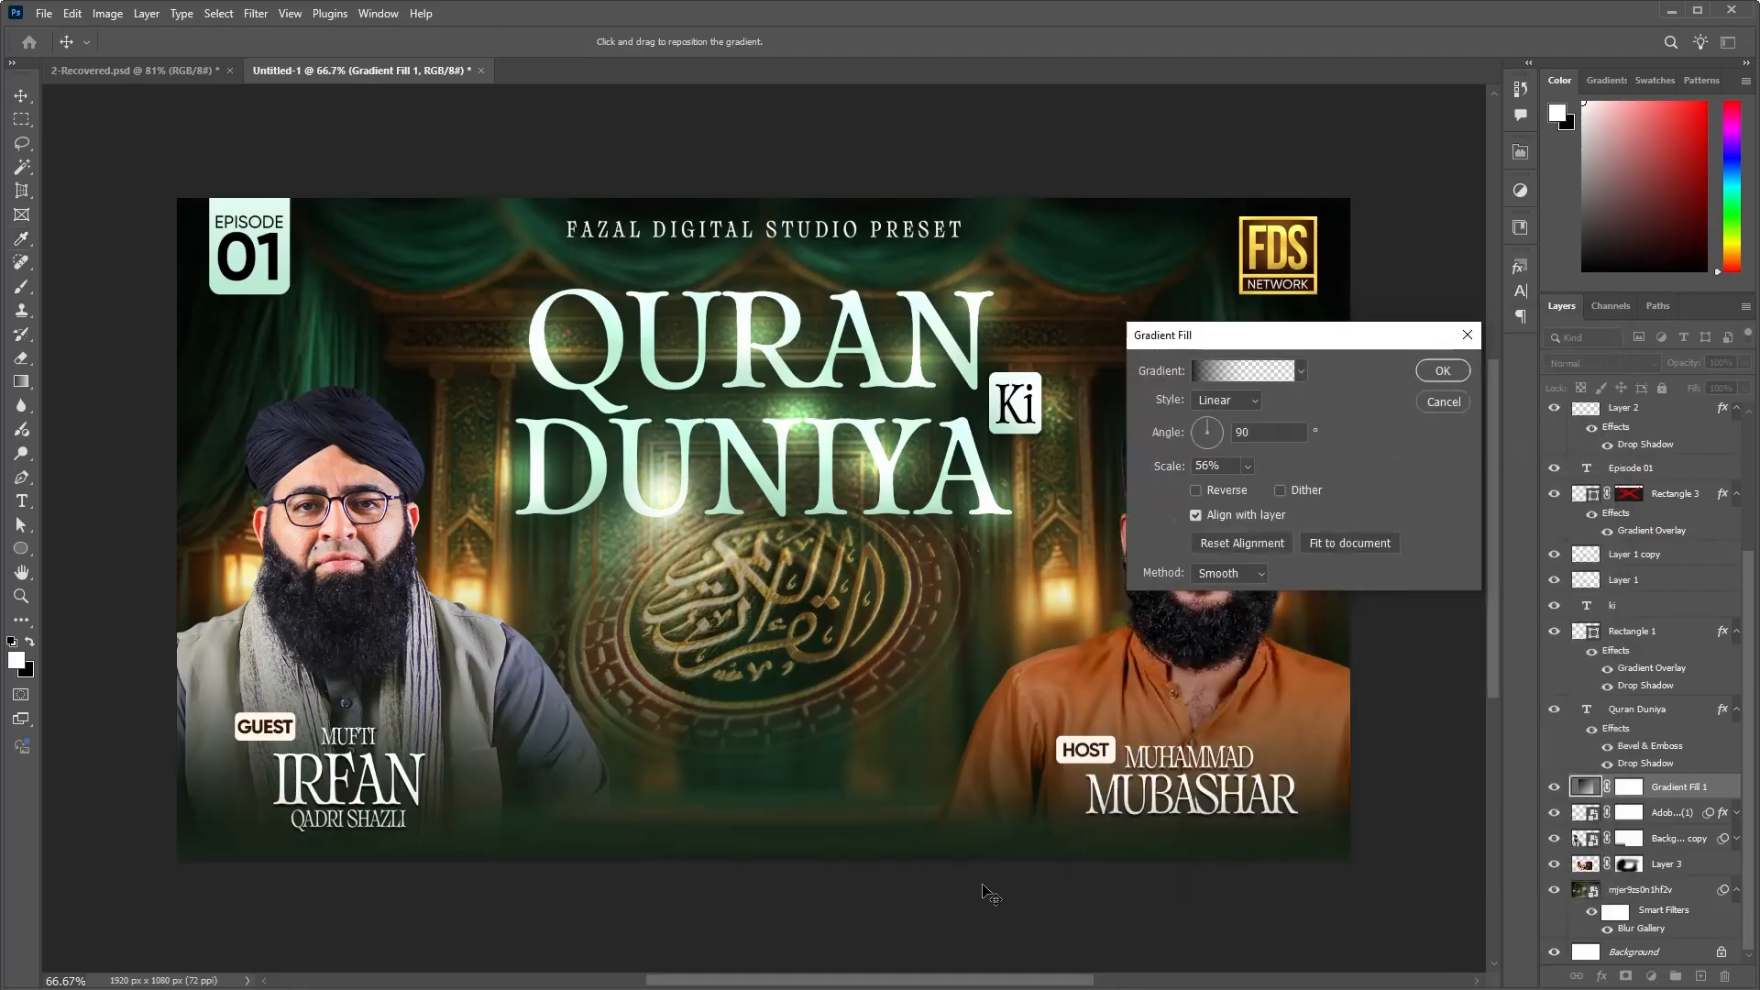
pyautogui.click(1443, 372)
# Step: Check the character settings and the Color Overlay colour of the host's name text layer
pyautogui.scroll(-1, 1089, 754)
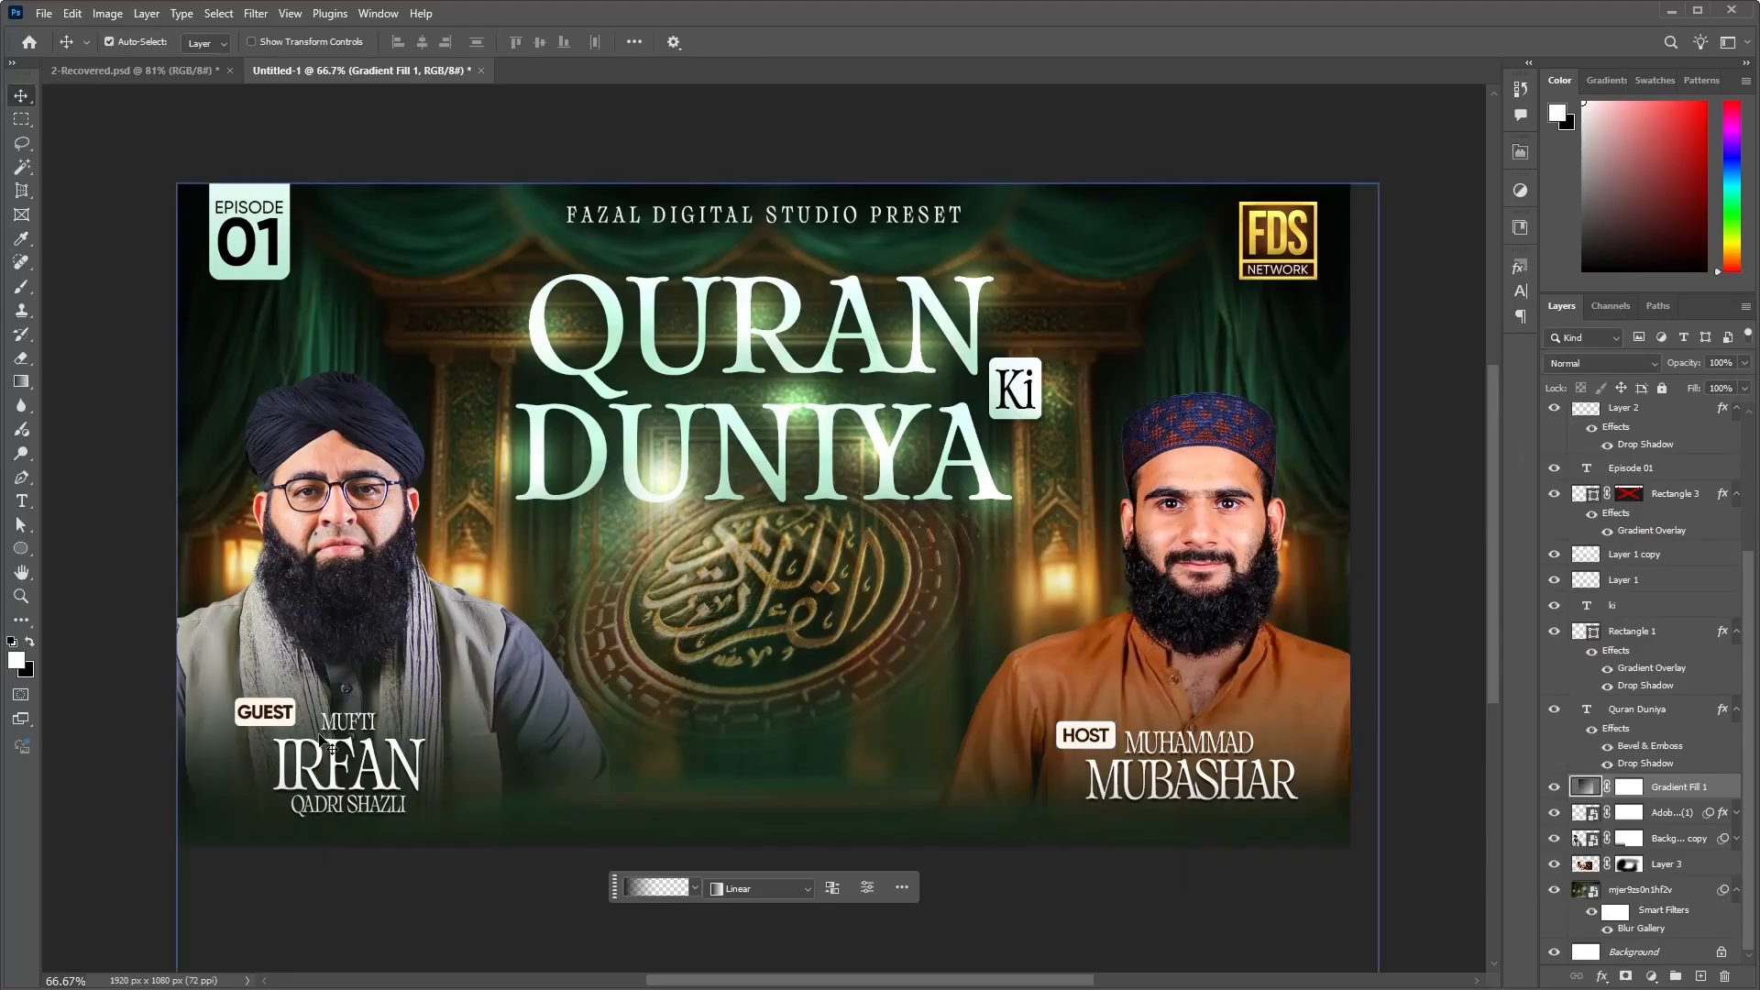
pyautogui.click(1111, 802)
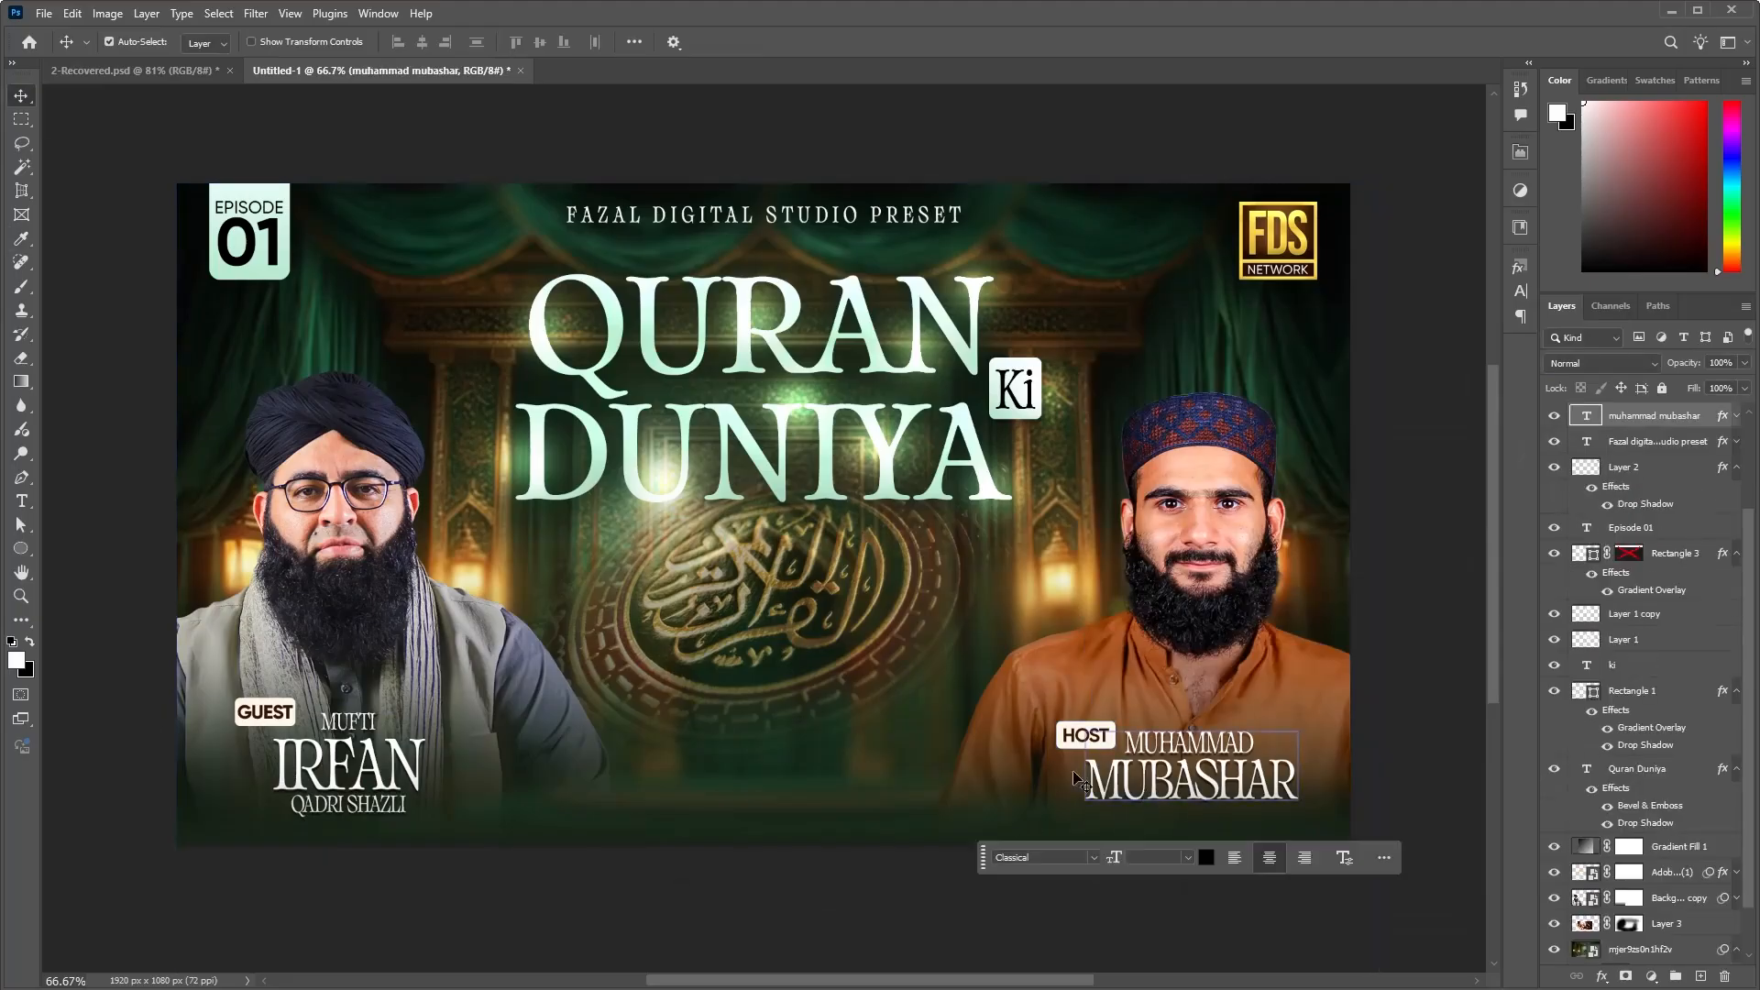
pyautogui.click(1520, 293)
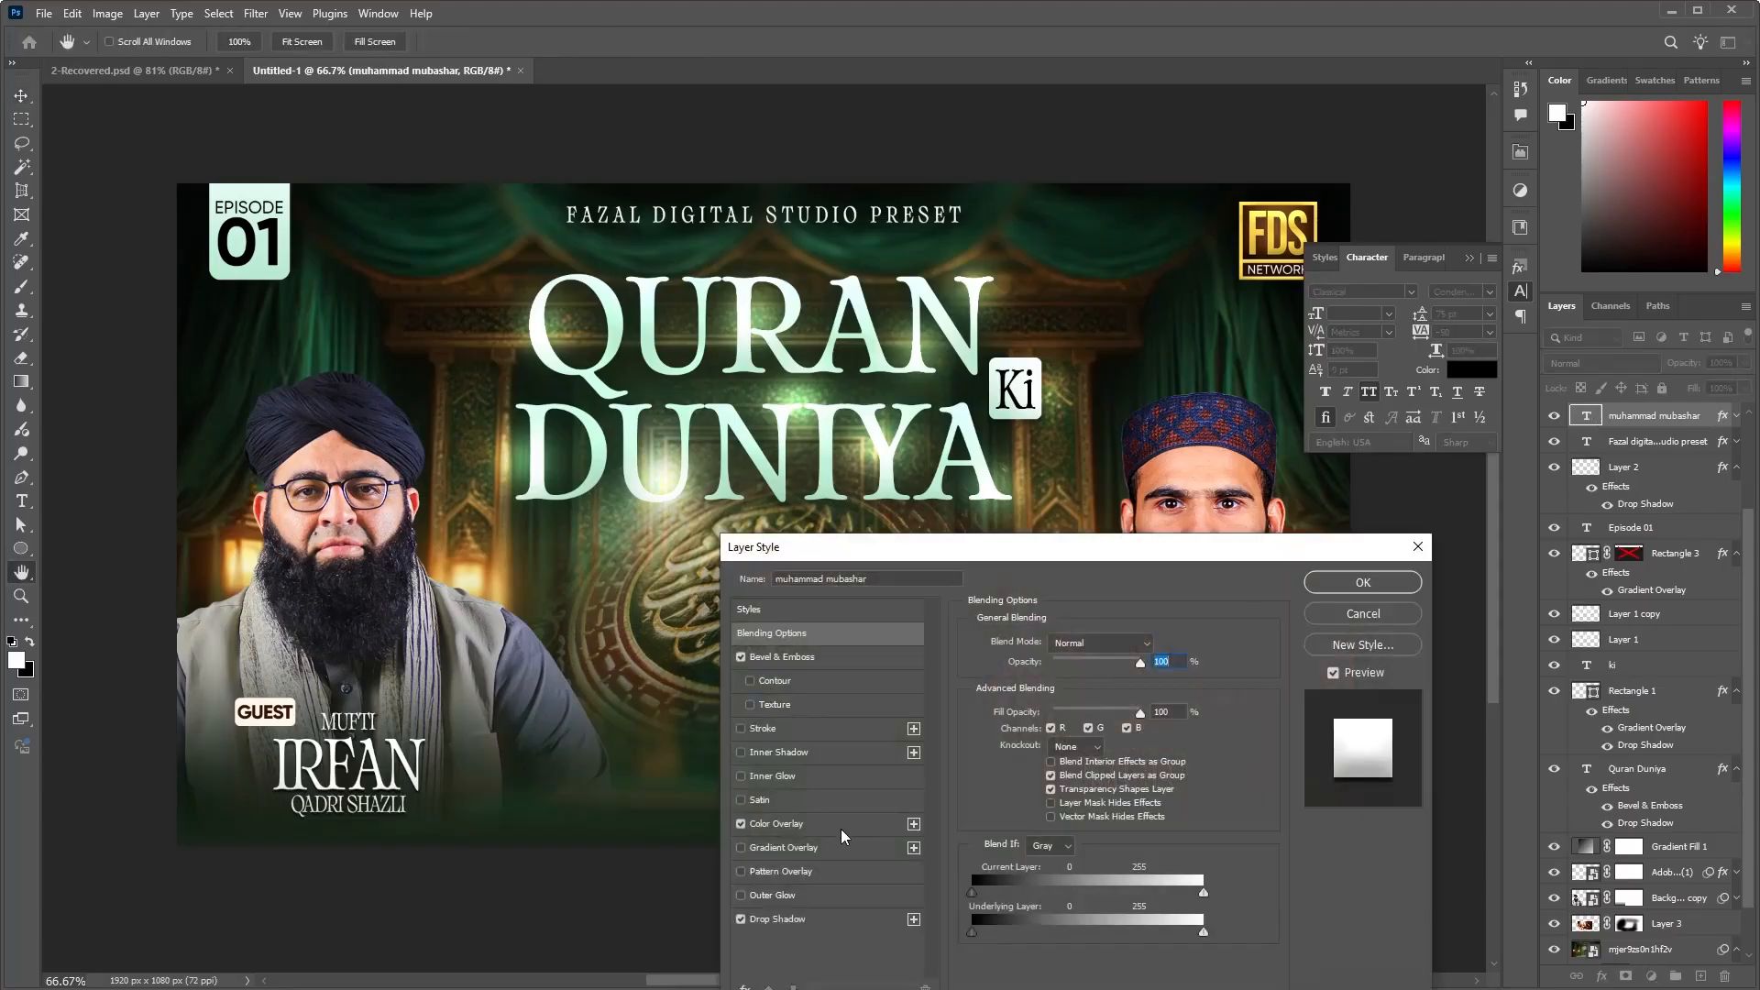
pyautogui.click(842, 830)
pyautogui.click(1157, 644)
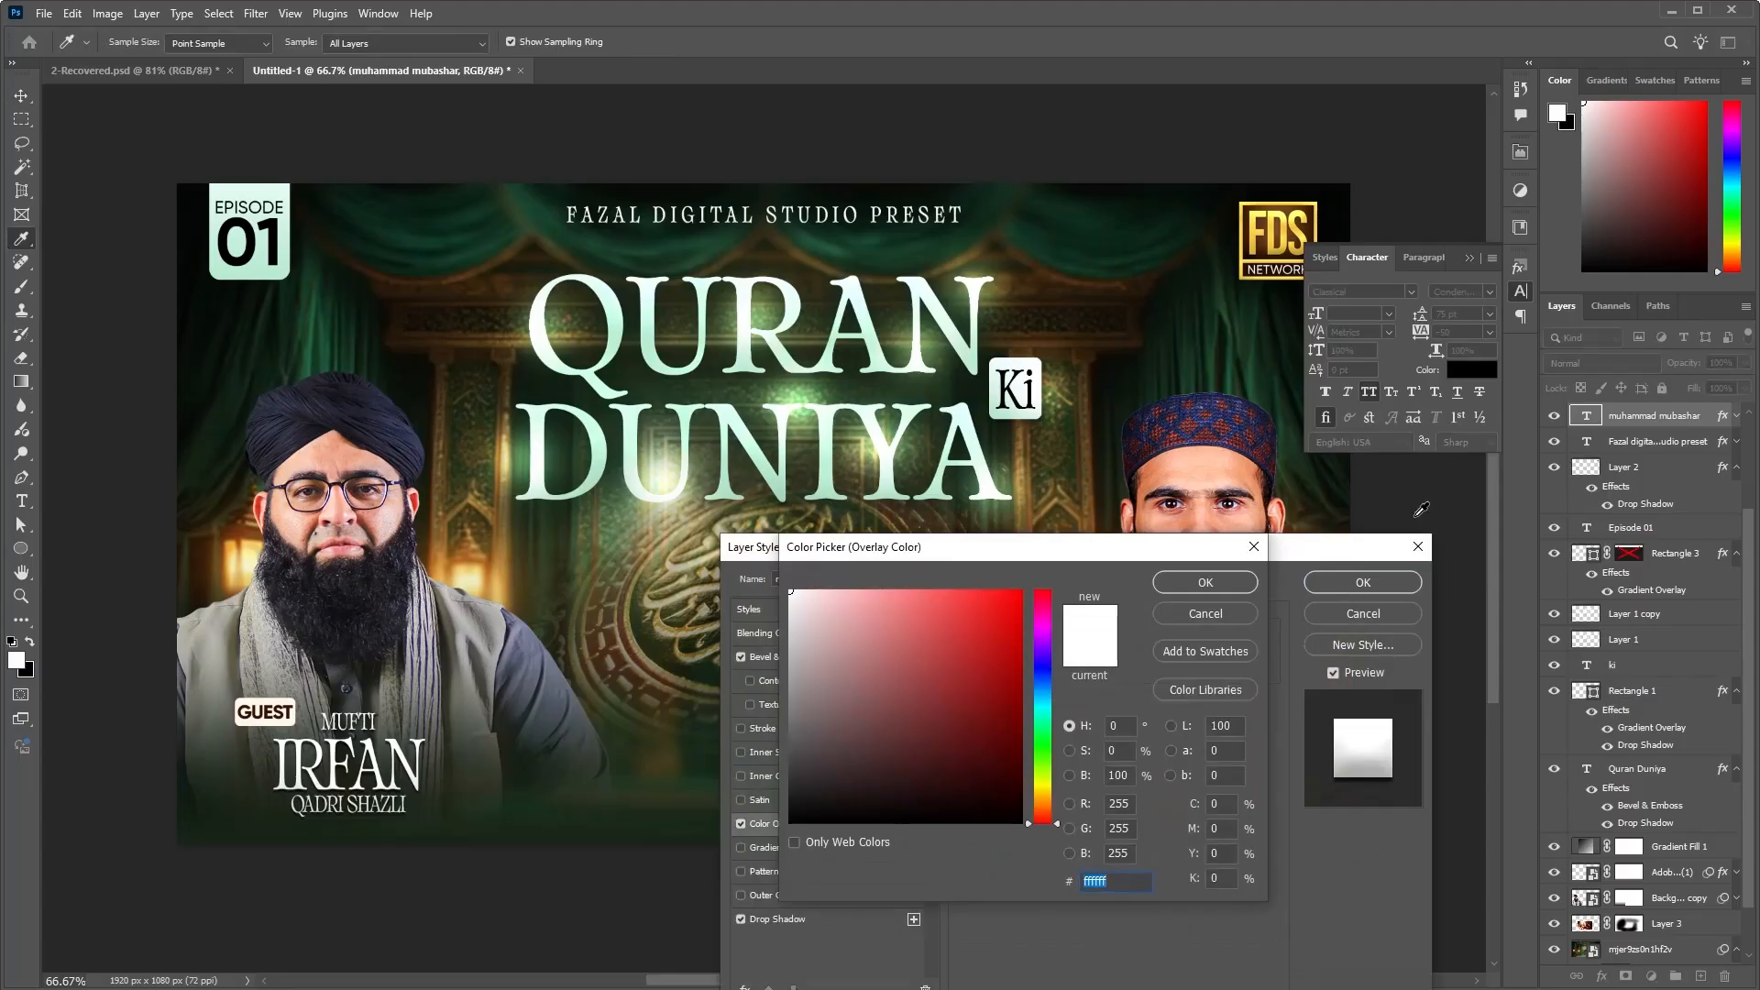
pyautogui.click(1191, 585)
pyautogui.click(1375, 584)
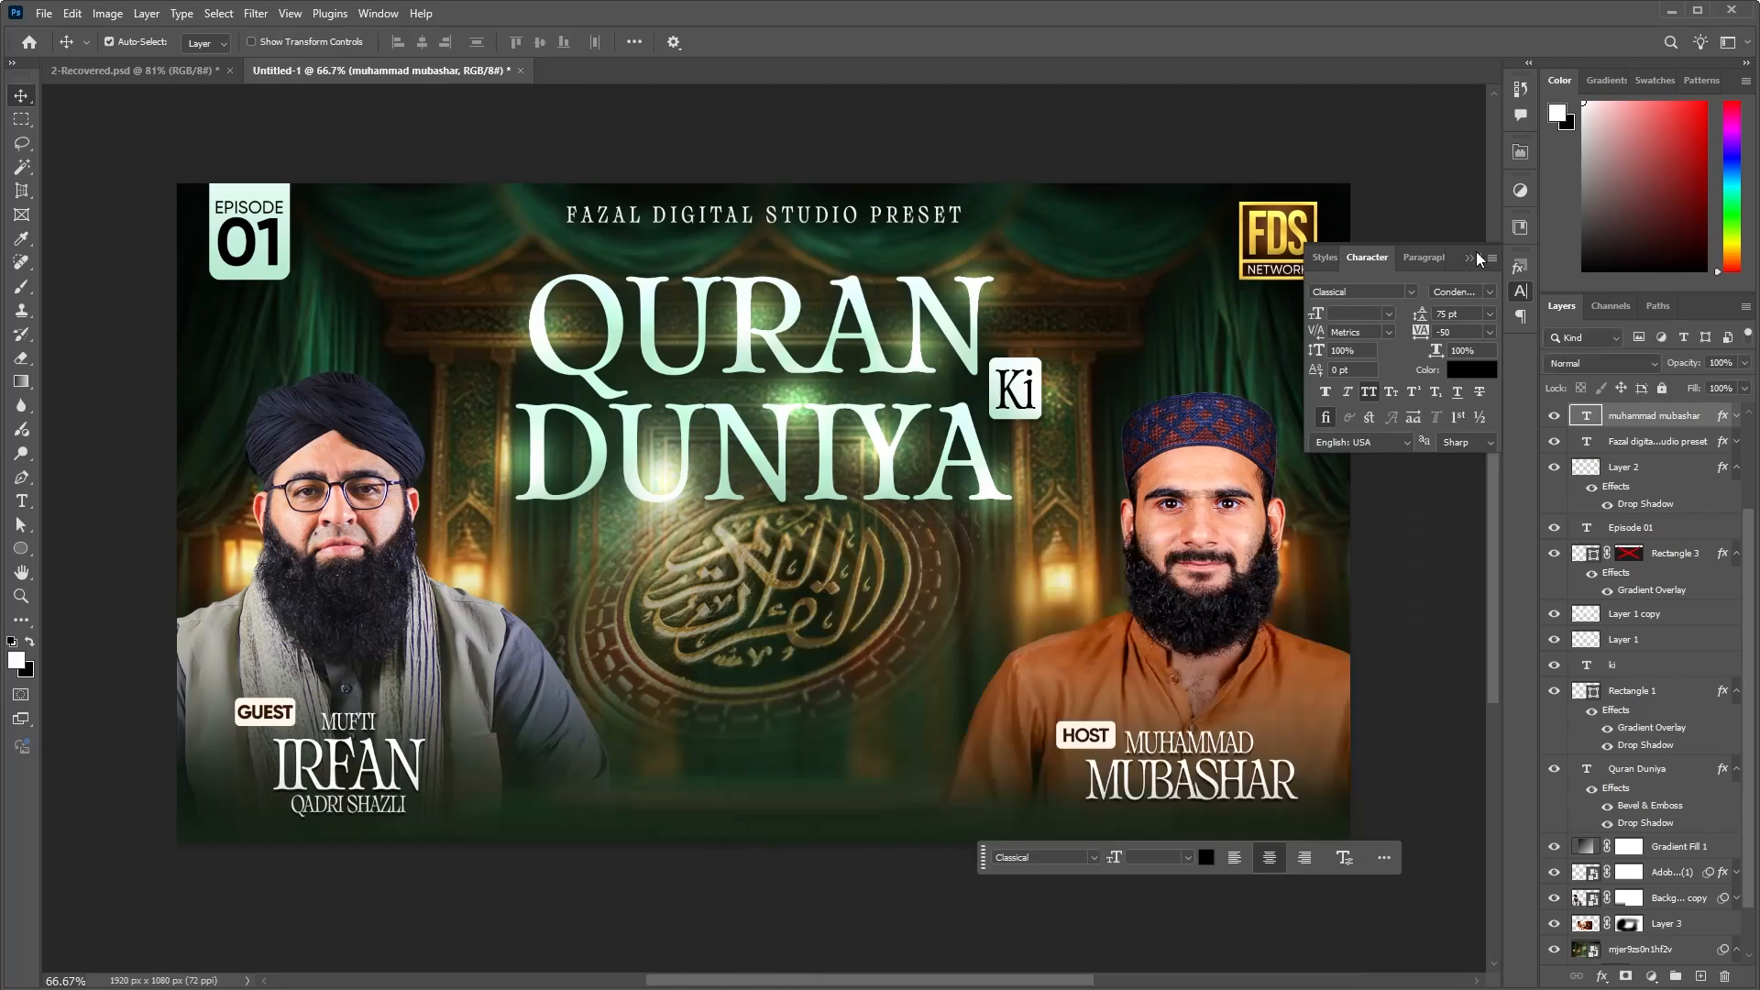
pyautogui.click(1472, 258)
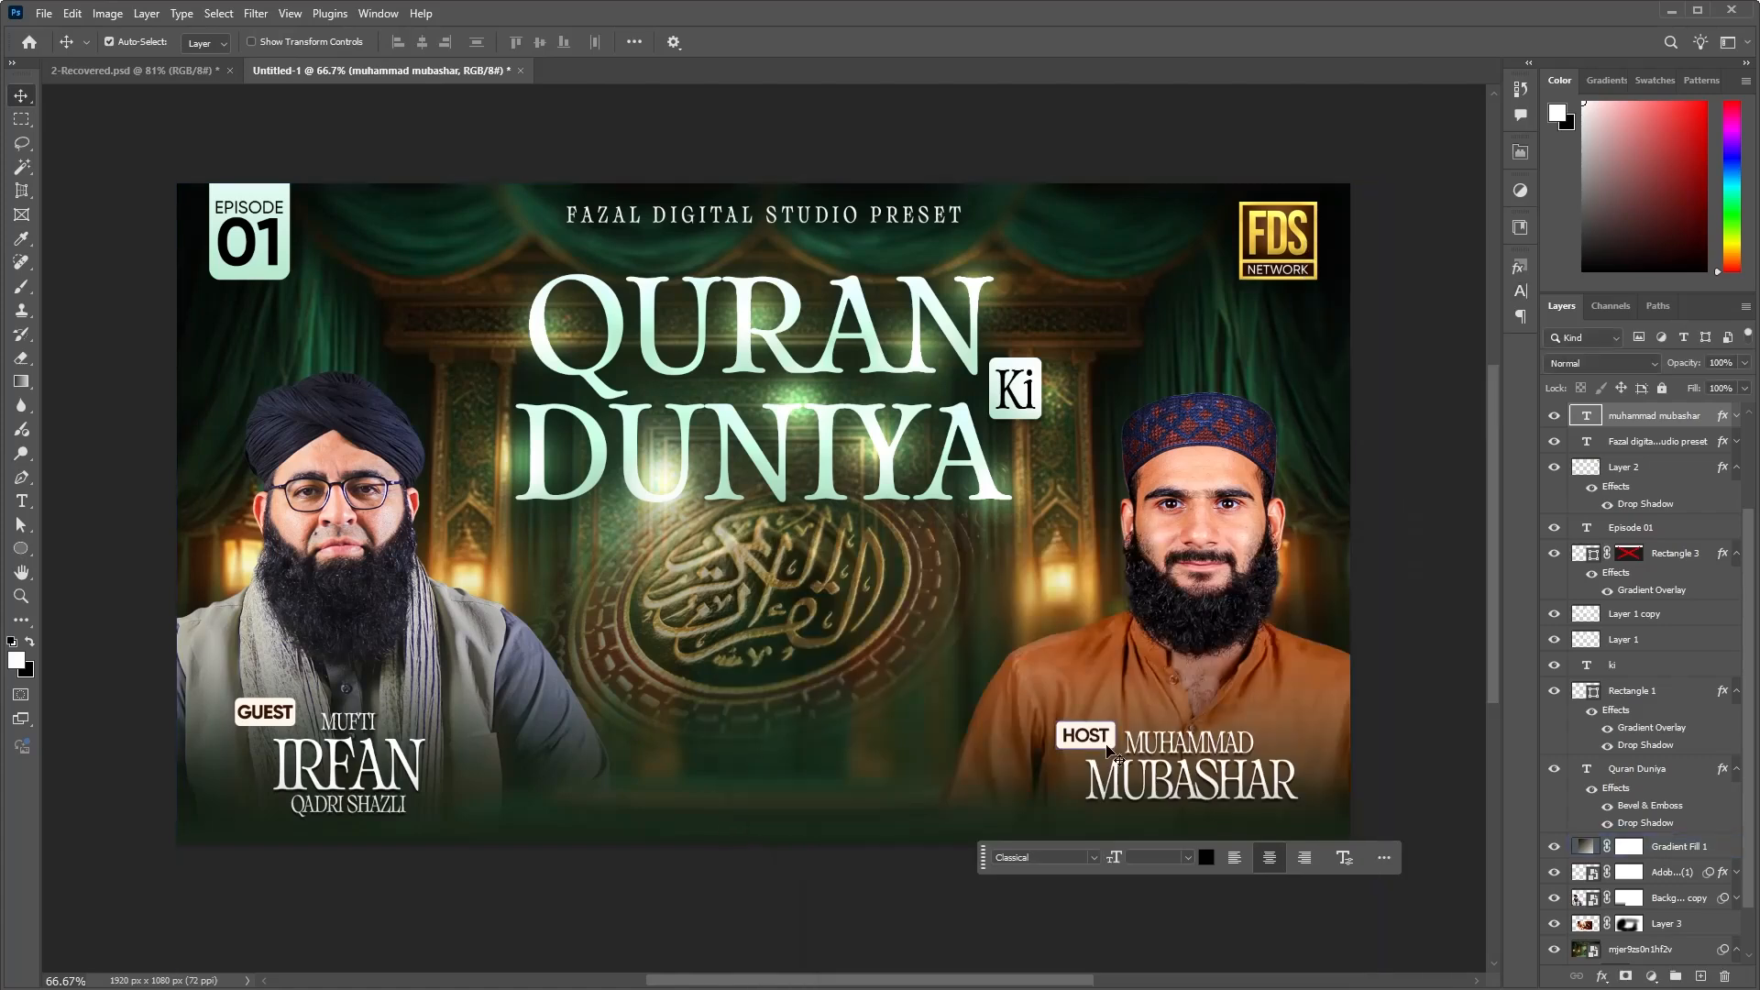
# Step: Change the fill of the rectangle behind the HOST label to mint green bcf0d6
pyautogui.click(1106, 745)
pyautogui.doubleClick(1595, 419)
pyautogui.click(833, 464)
pyautogui.moveTo(963, 546); pyautogui.dragTo(688, 535)
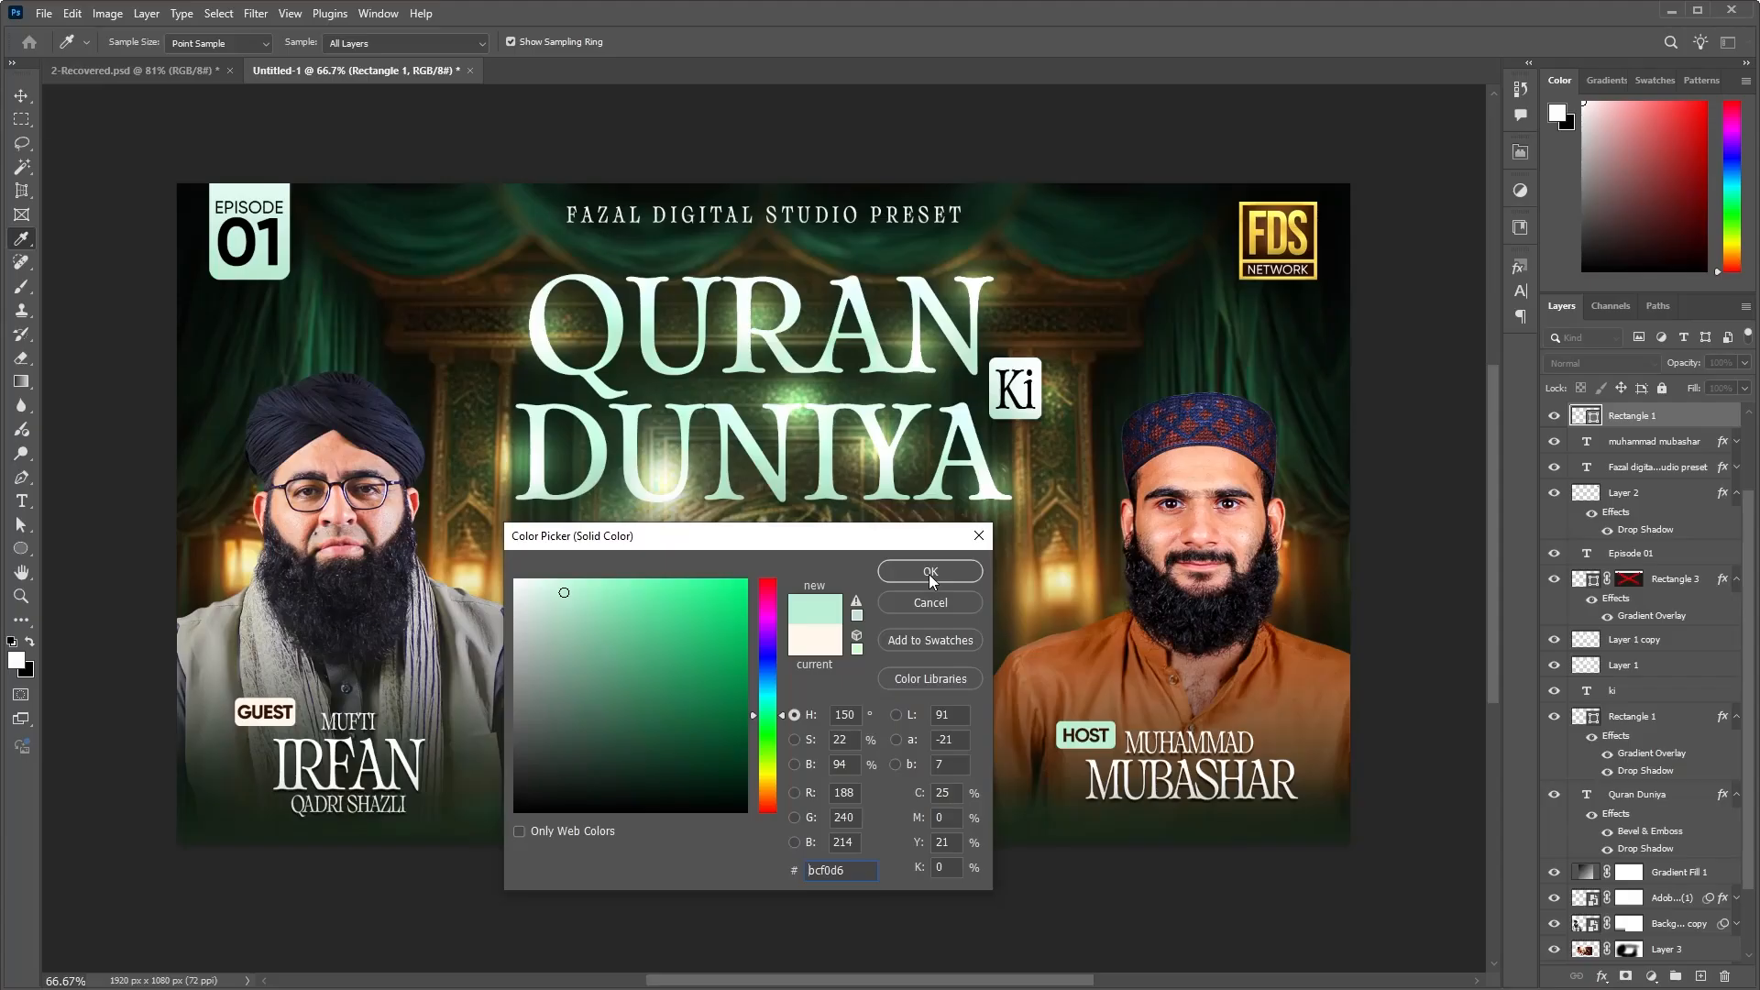
pyautogui.click(930, 572)
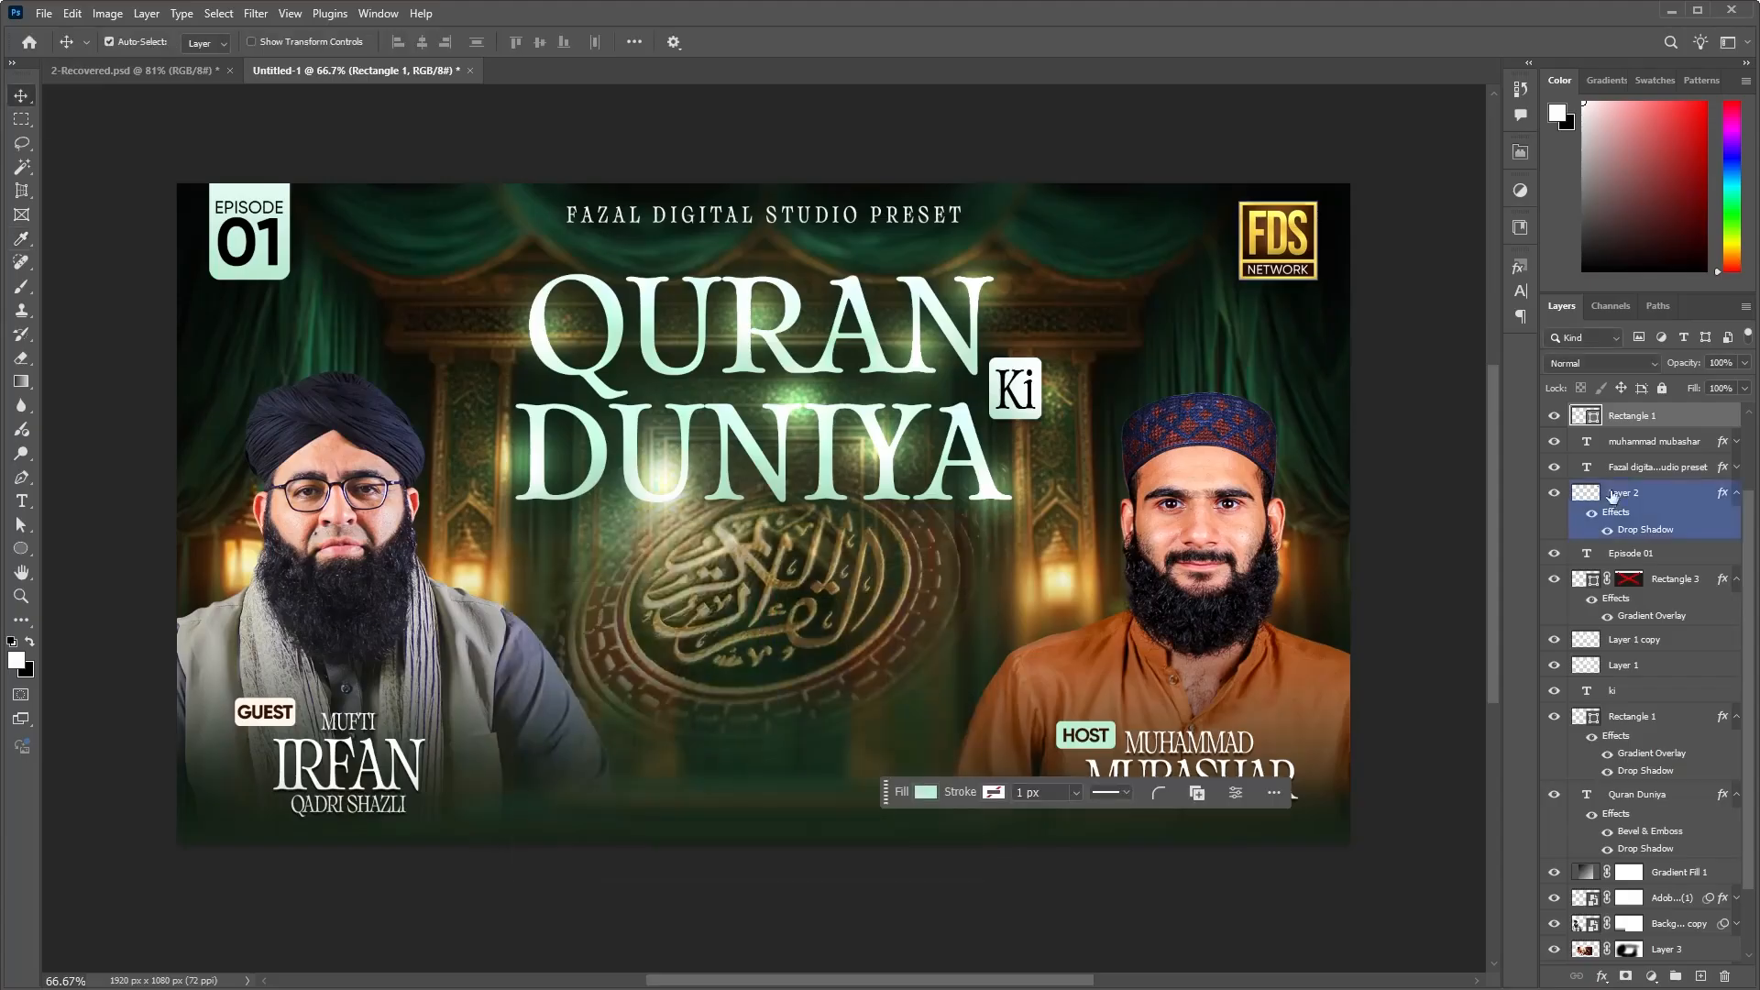
# Step: Change the HOST label's text colour to near-black green 08100b sampled from the backdrop
pyautogui.scroll(2, 1615, 451)
pyautogui.click(1637, 493)
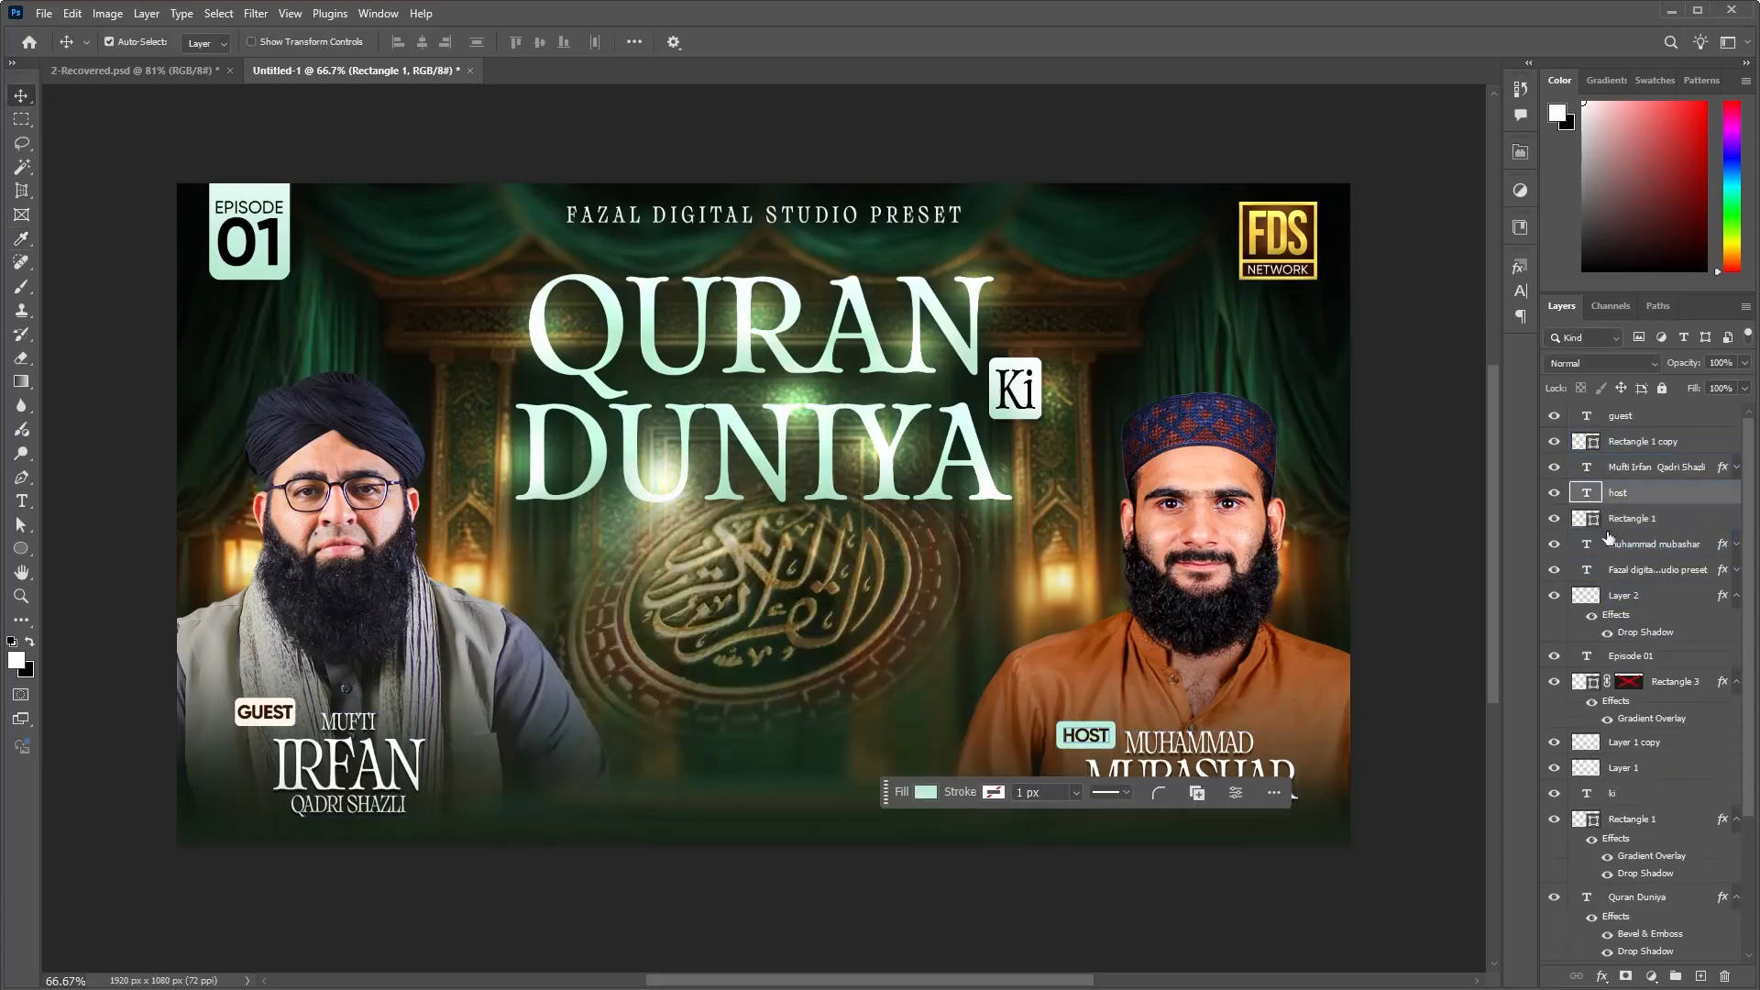
pyautogui.click(1521, 291)
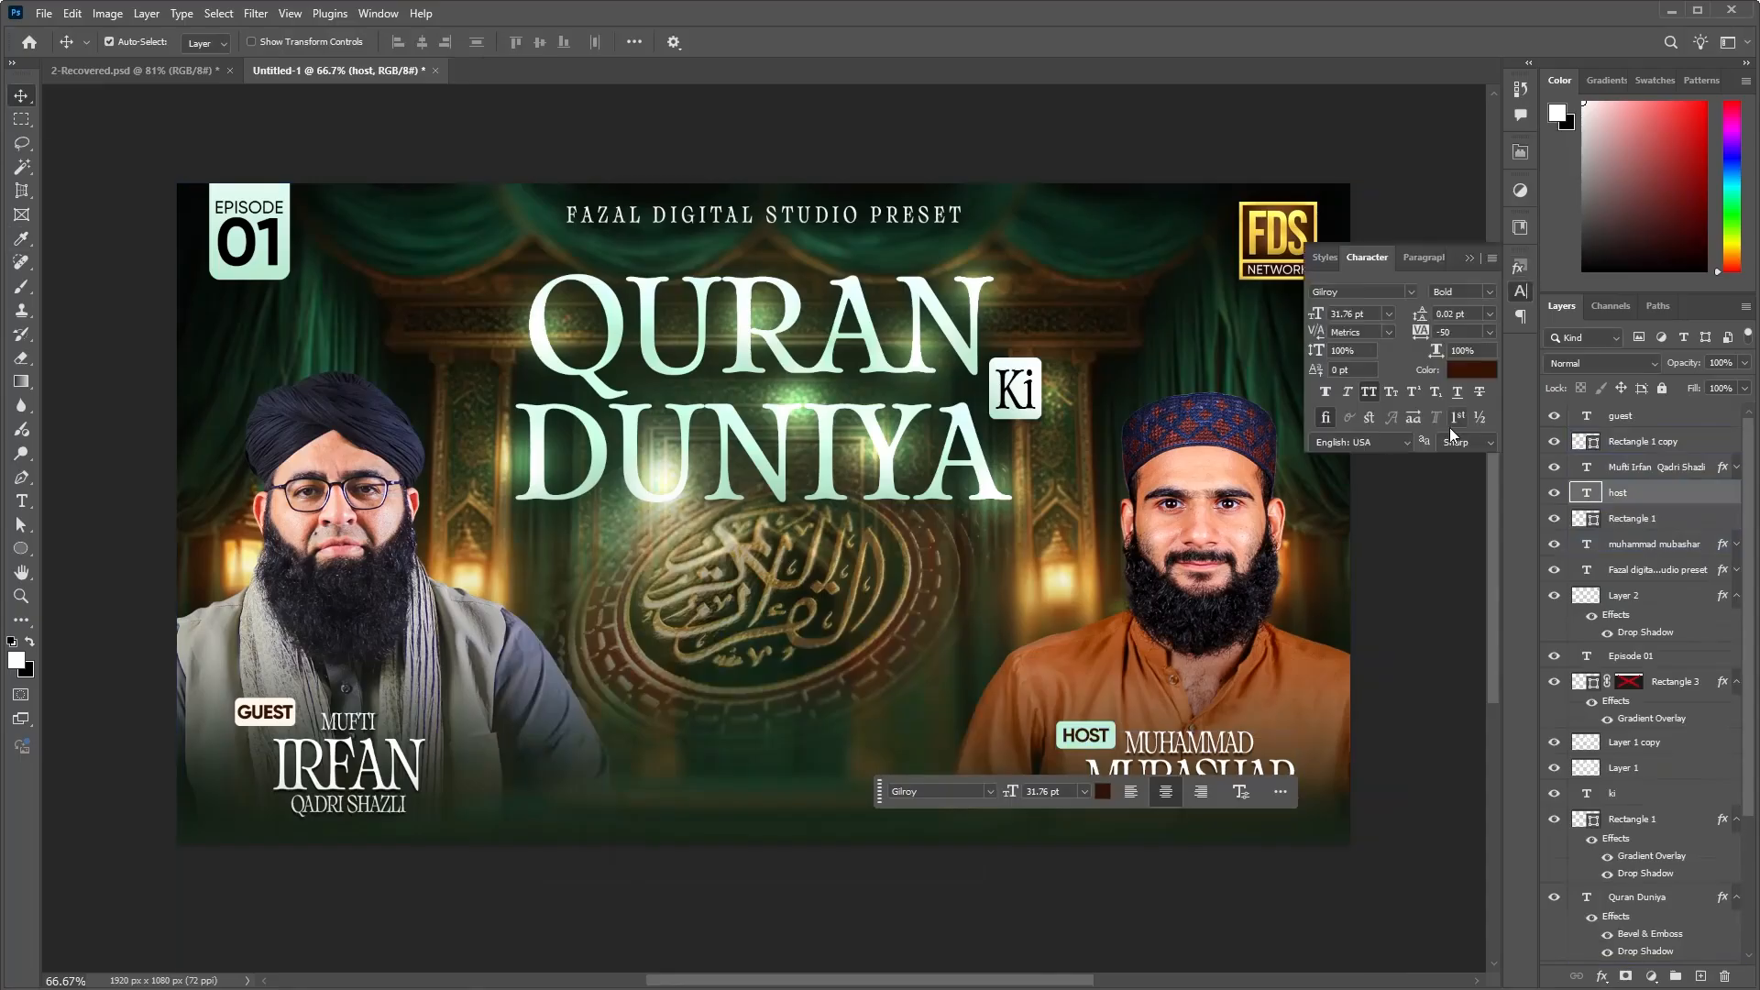
pyautogui.click(1474, 370)
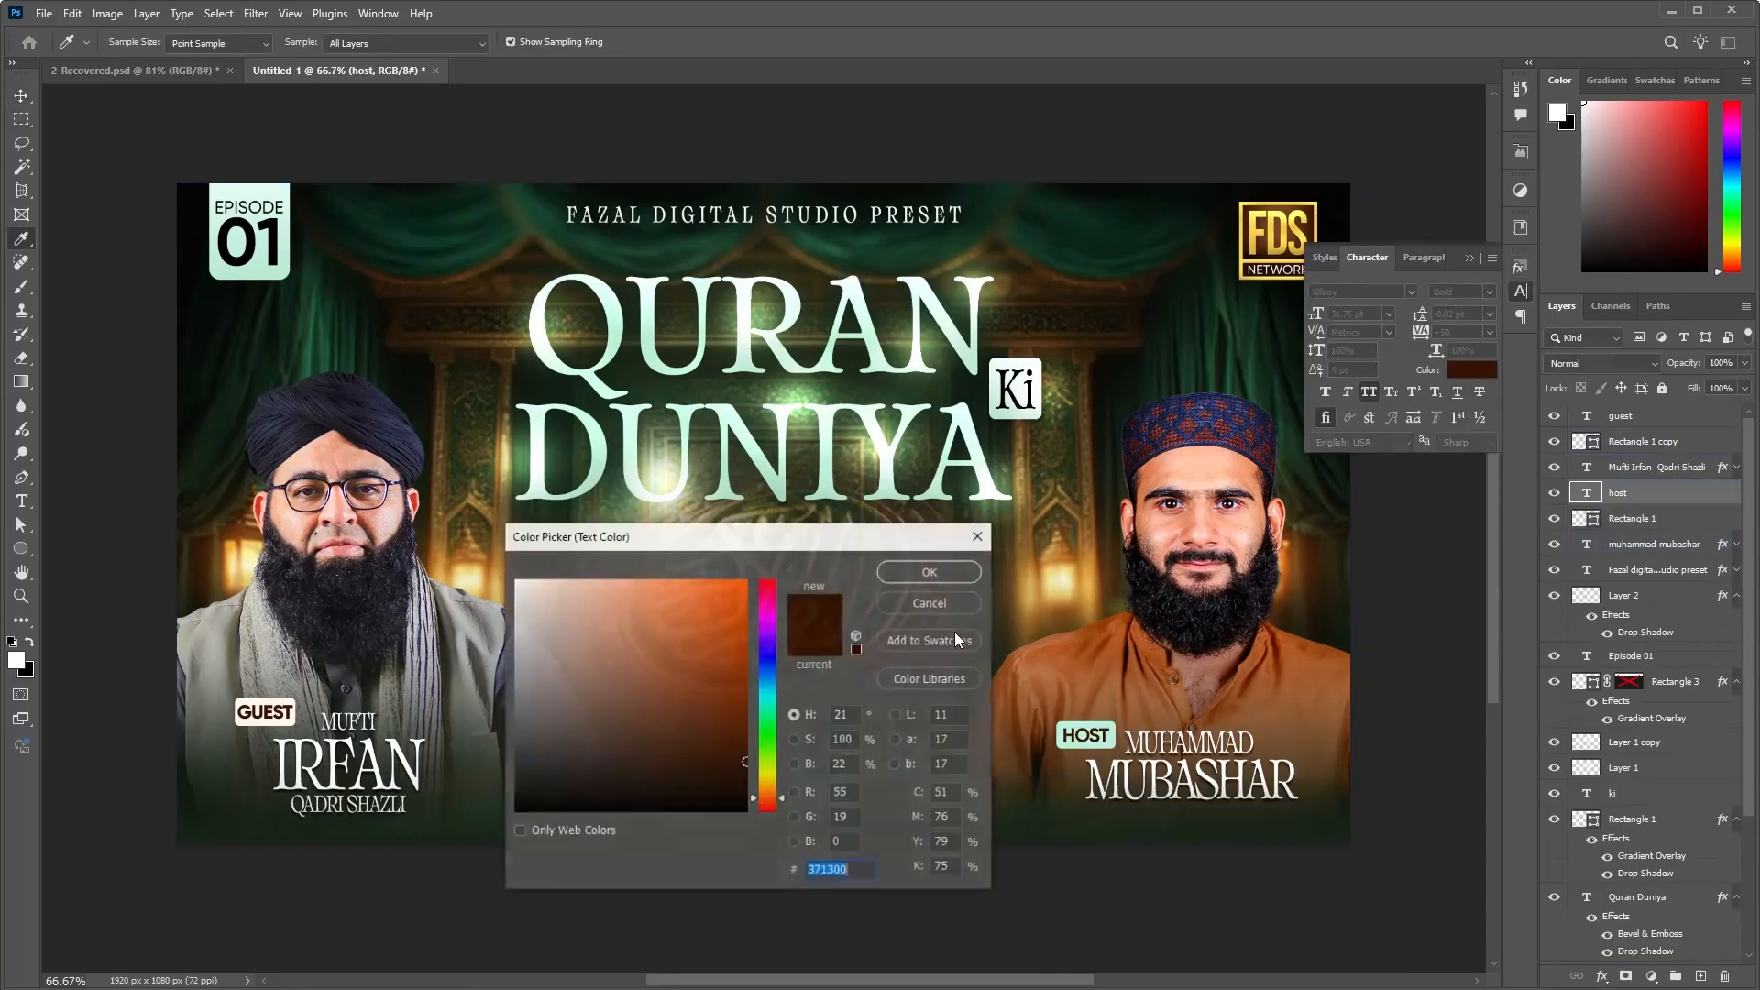
pyautogui.write('ffffff')
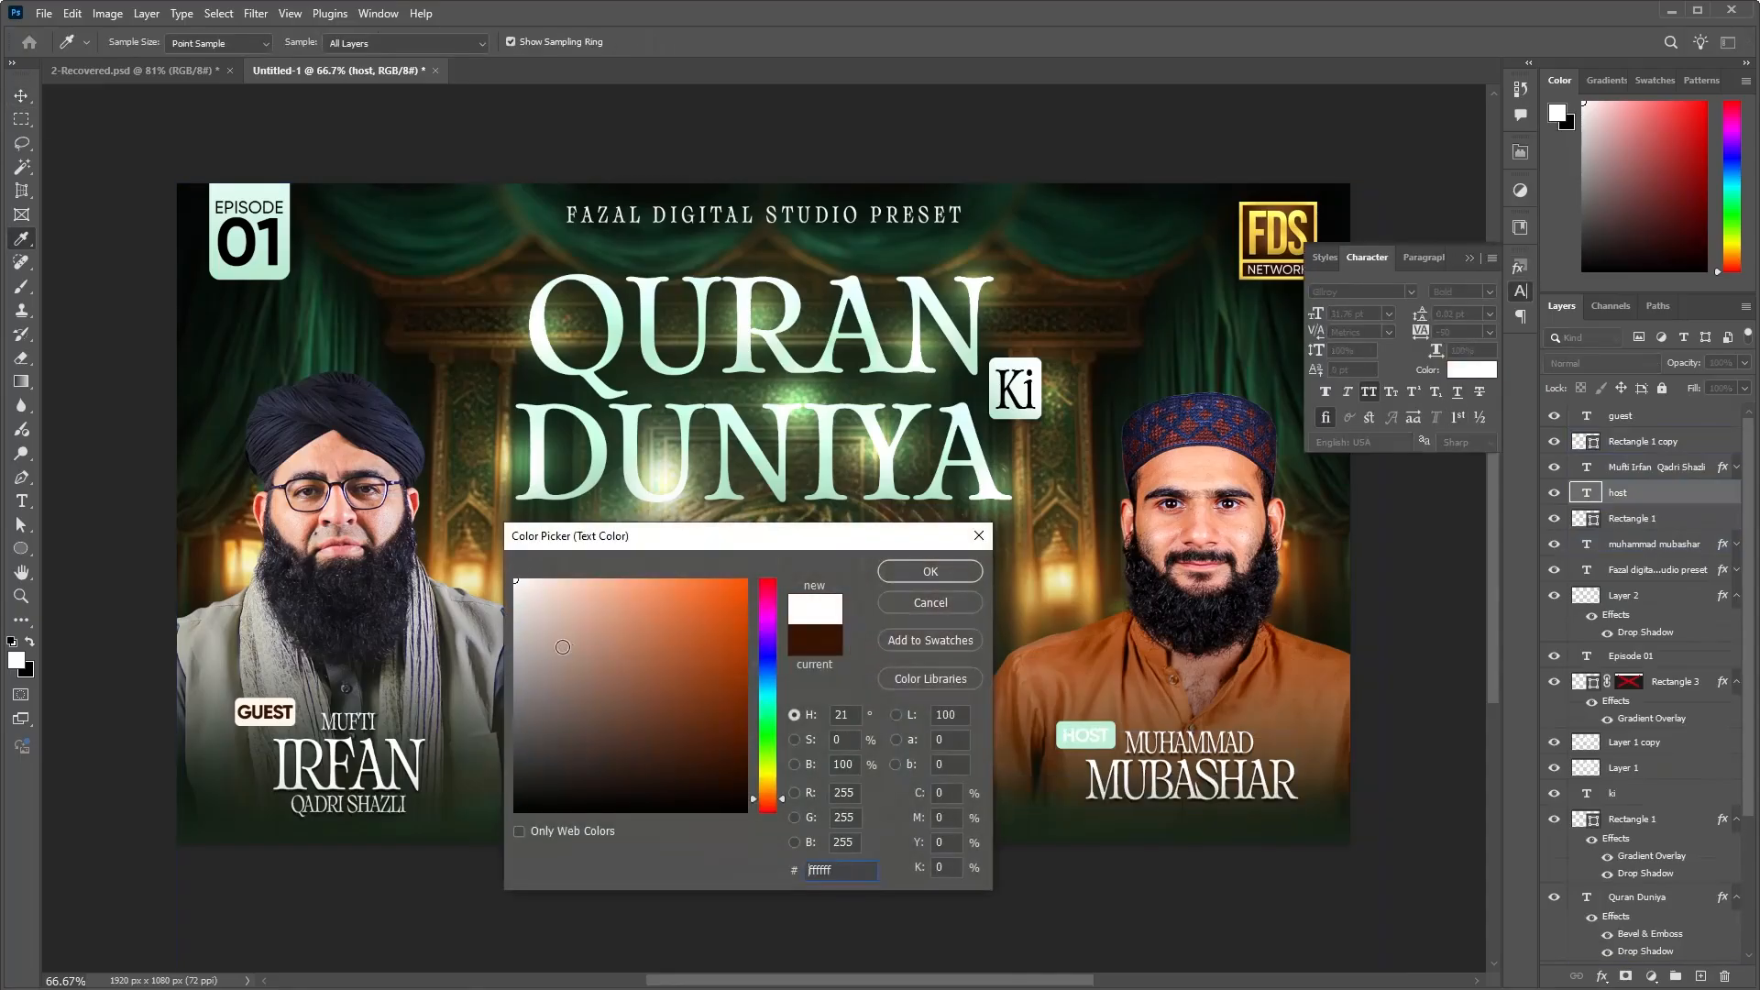
pyautogui.moveTo(563, 647); pyautogui.dragTo(748, 812)
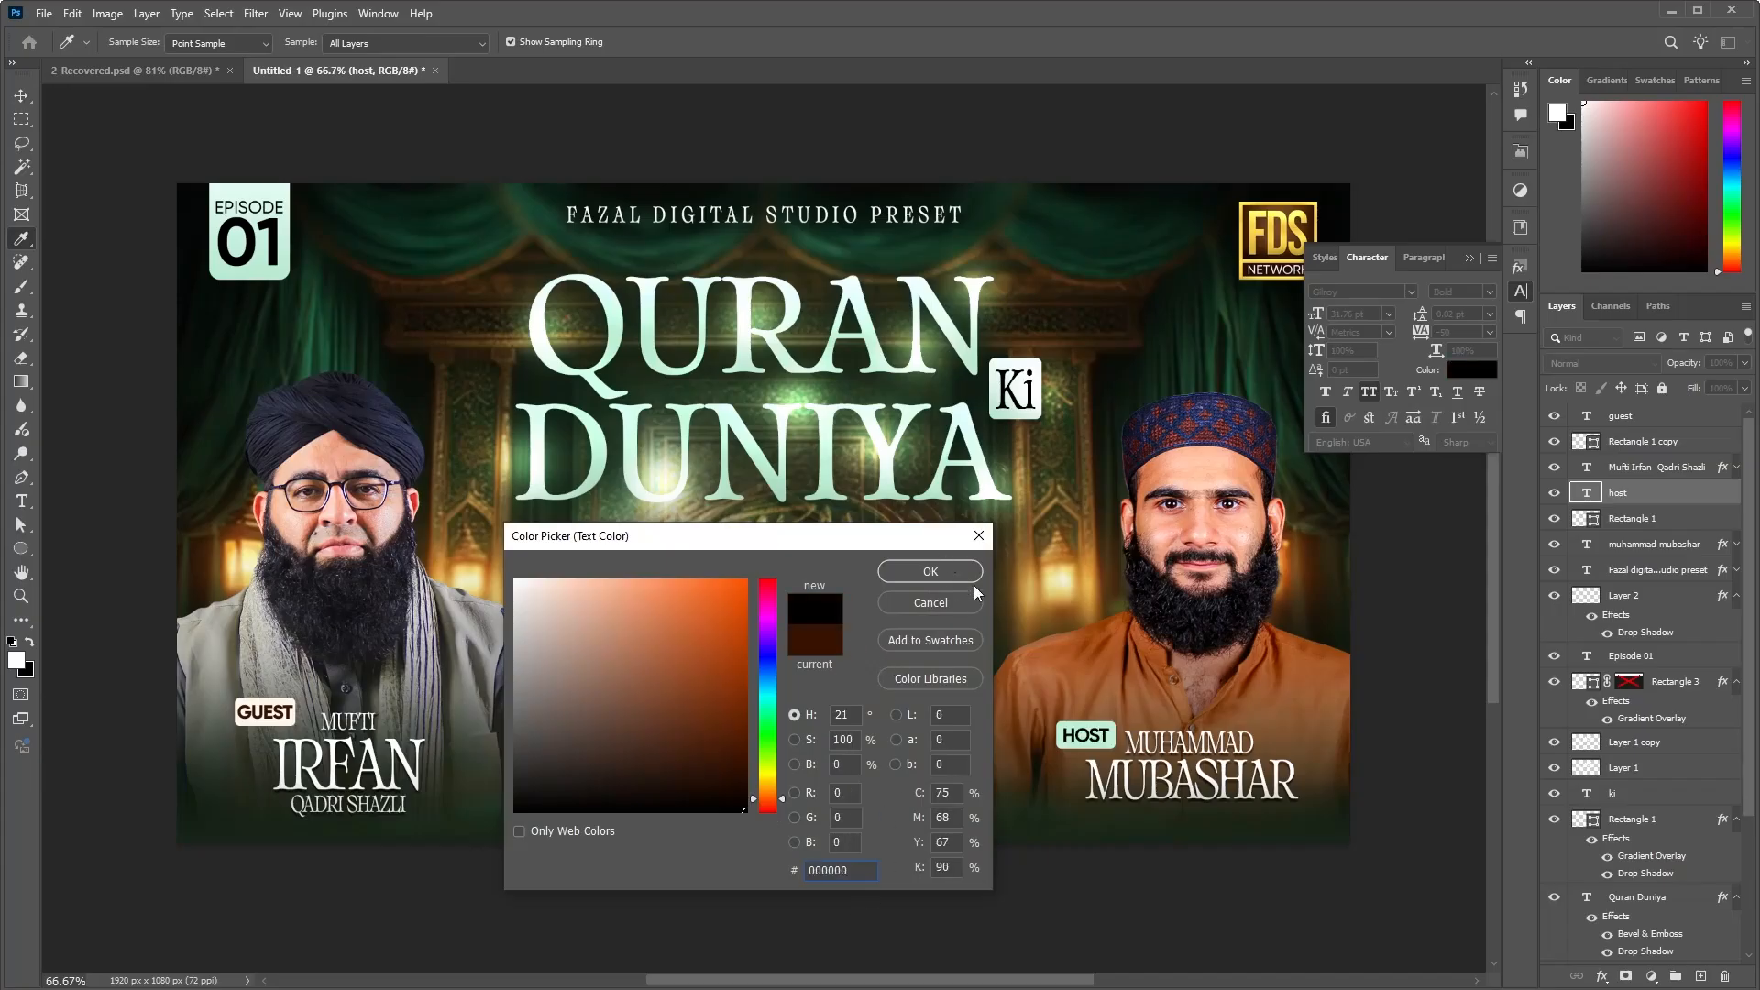
pyautogui.click(272, 336)
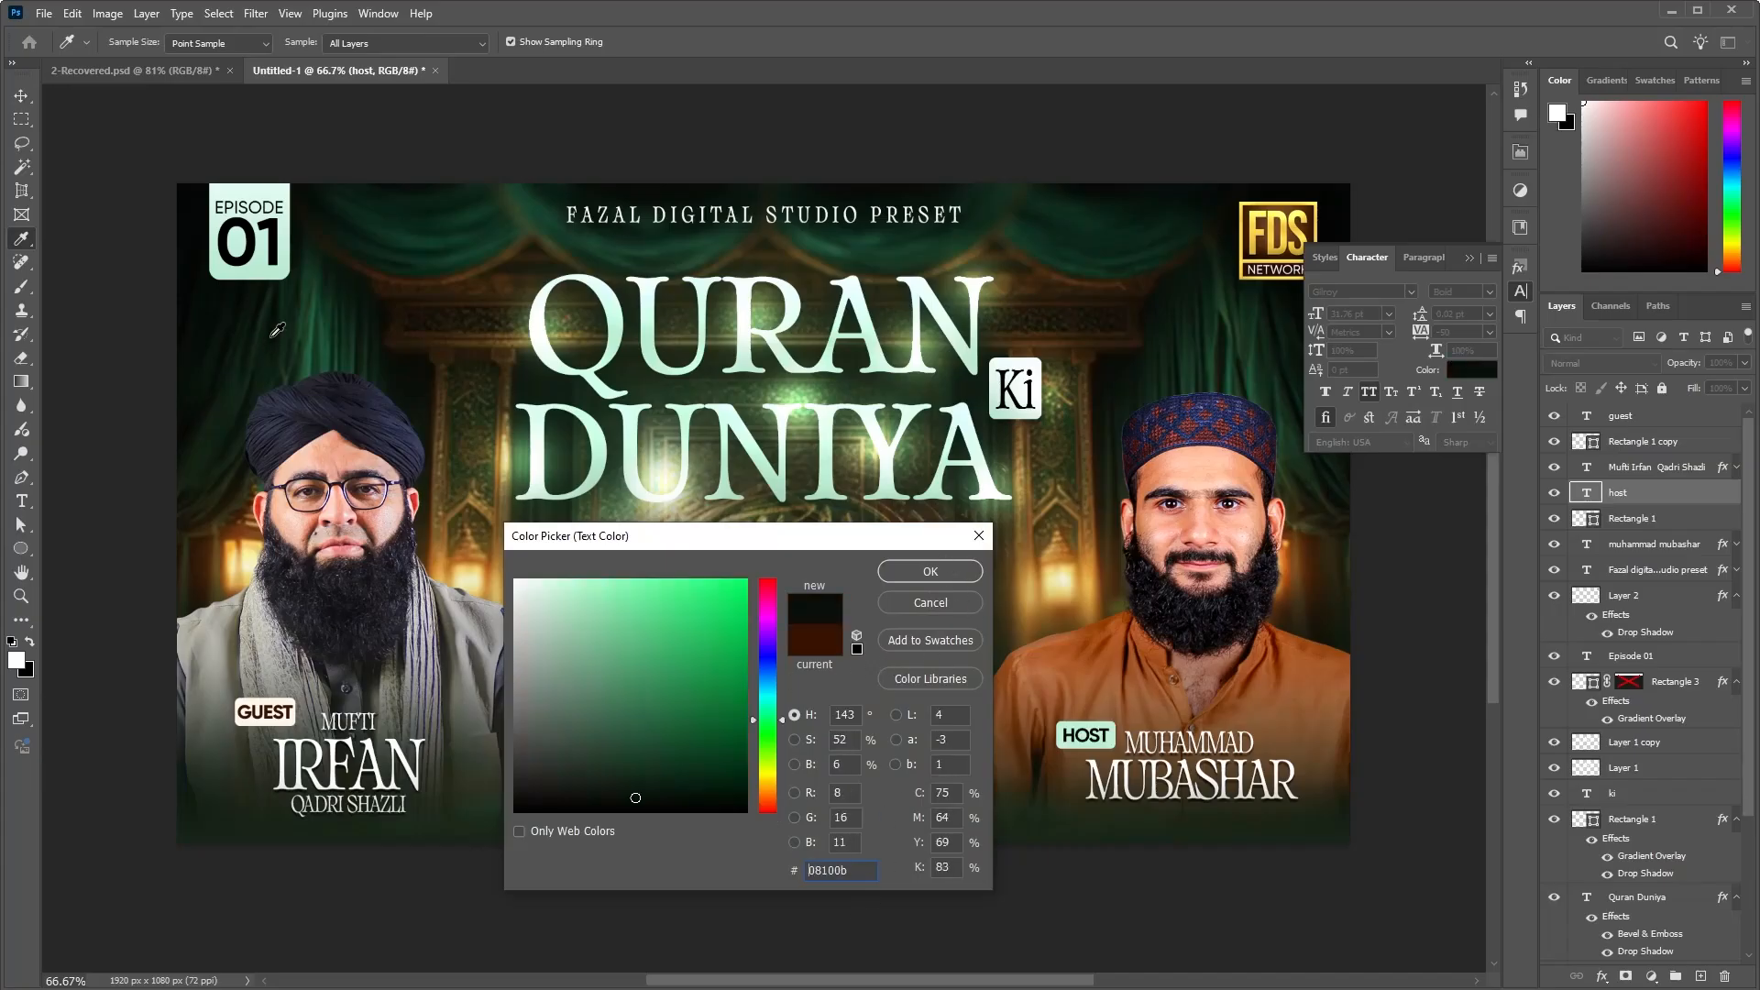
pyautogui.click(929, 572)
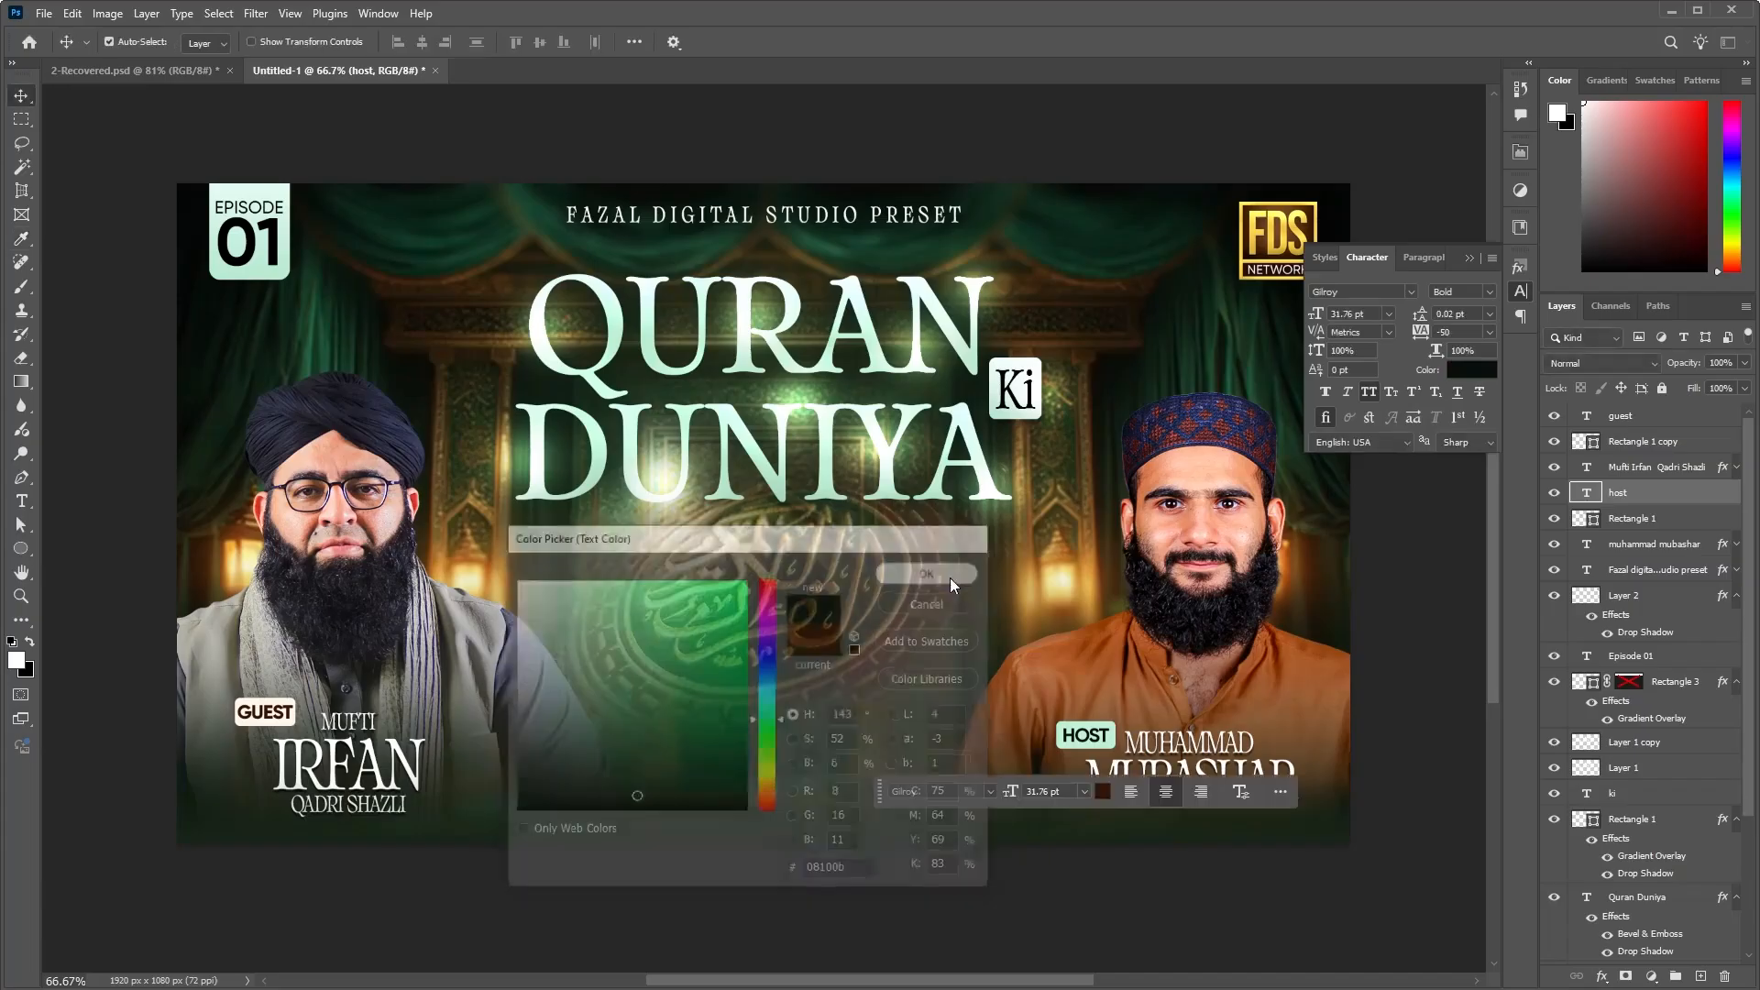
# Step: Recolour the rectangle behind the GUEST label with the mint green sampled from the HOST badge
pyautogui.click(1595, 445)
pyautogui.doubleClick(1595, 444)
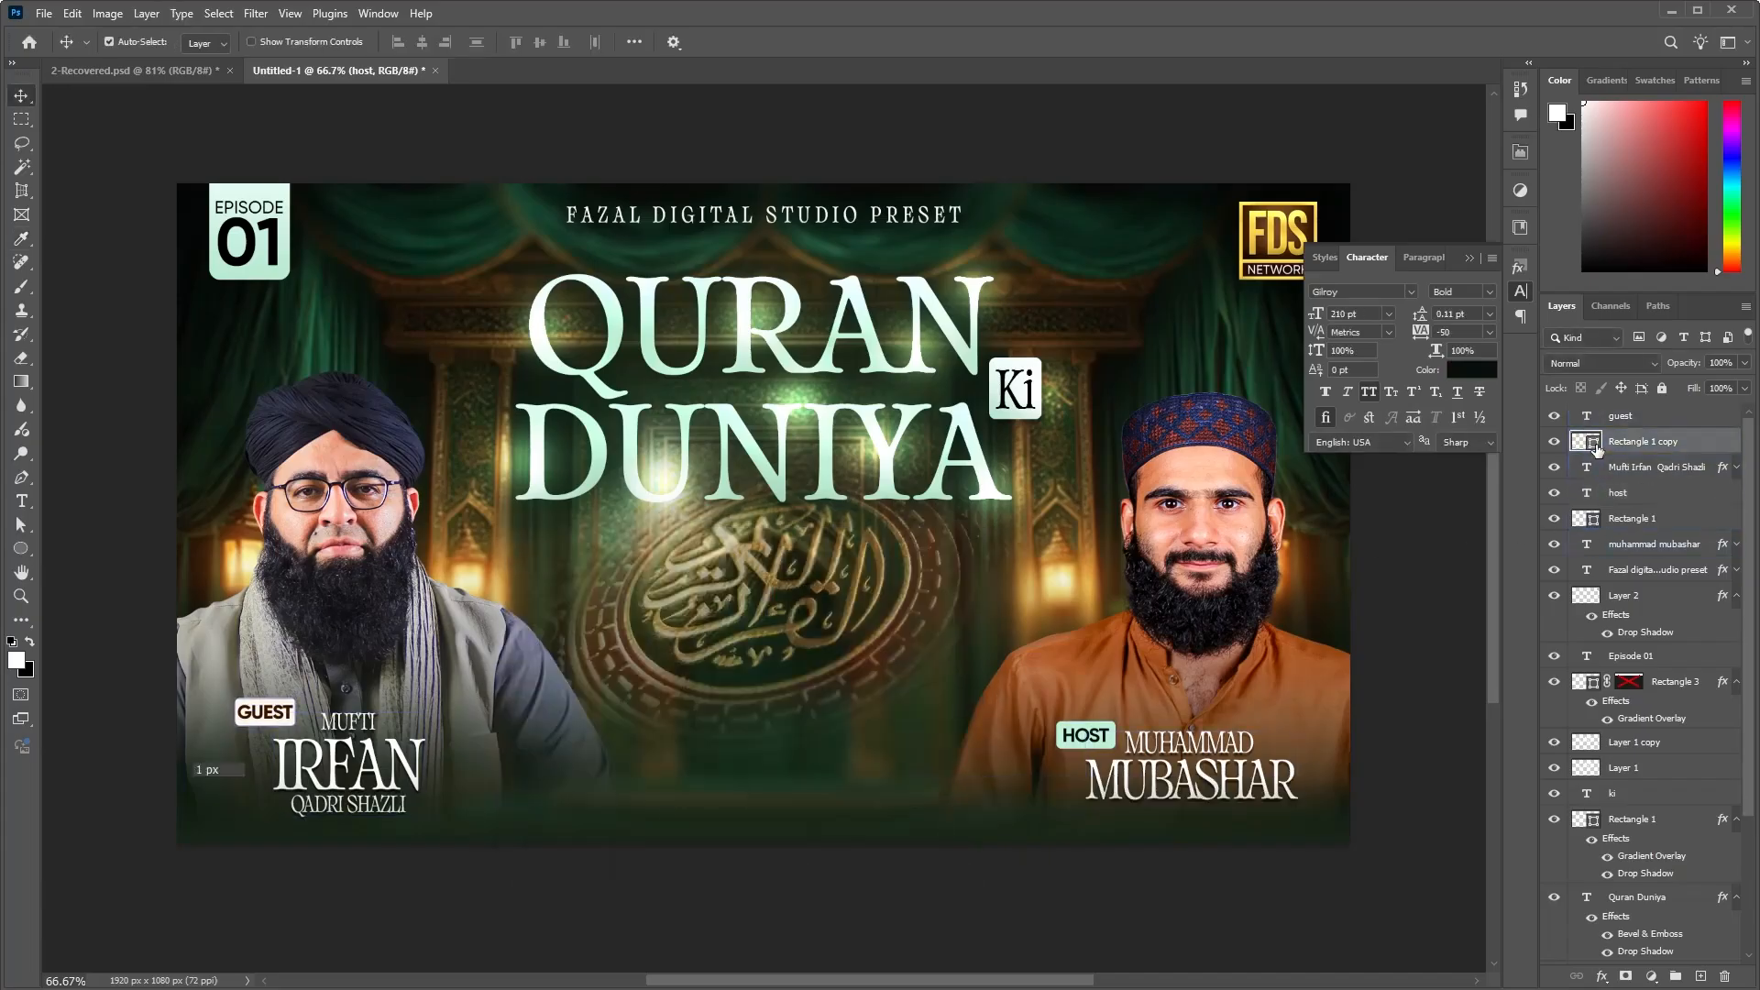
pyautogui.click(1090, 720)
pyautogui.click(928, 572)
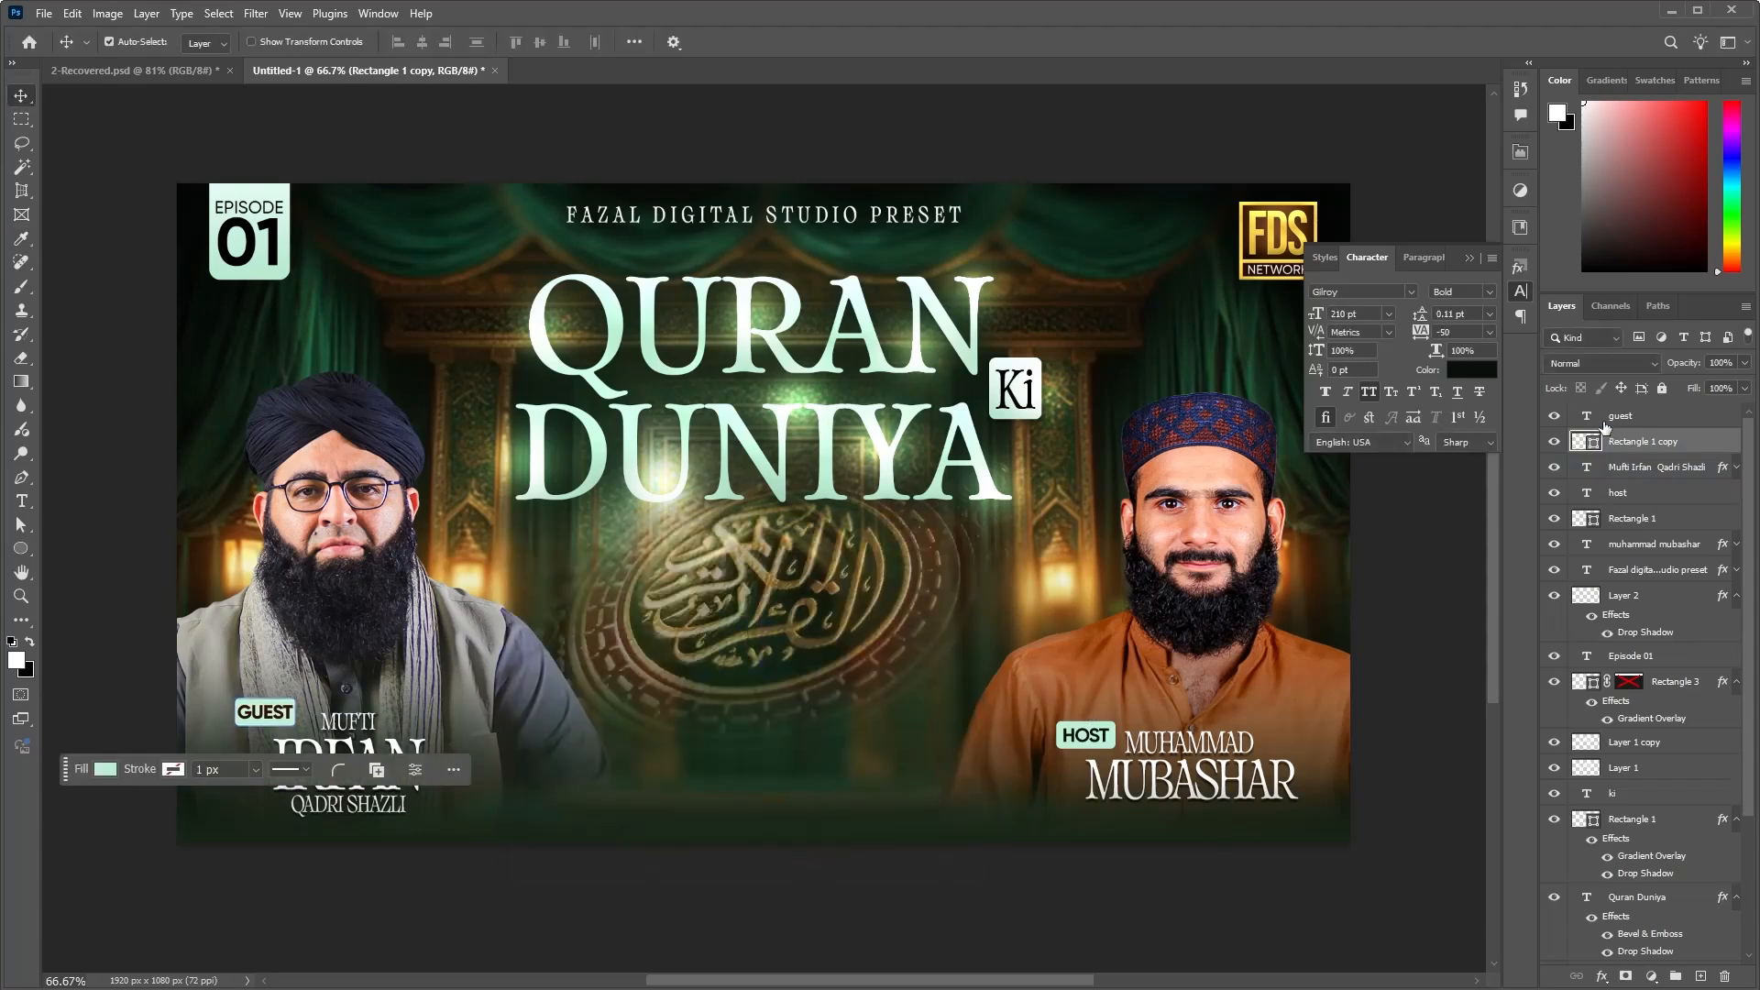
# Step: Change the GUEST label's text colour to dark green 1c3d24 sampled from the backdrop, and deselect the layer
pyautogui.click(1641, 416)
pyautogui.click(1482, 372)
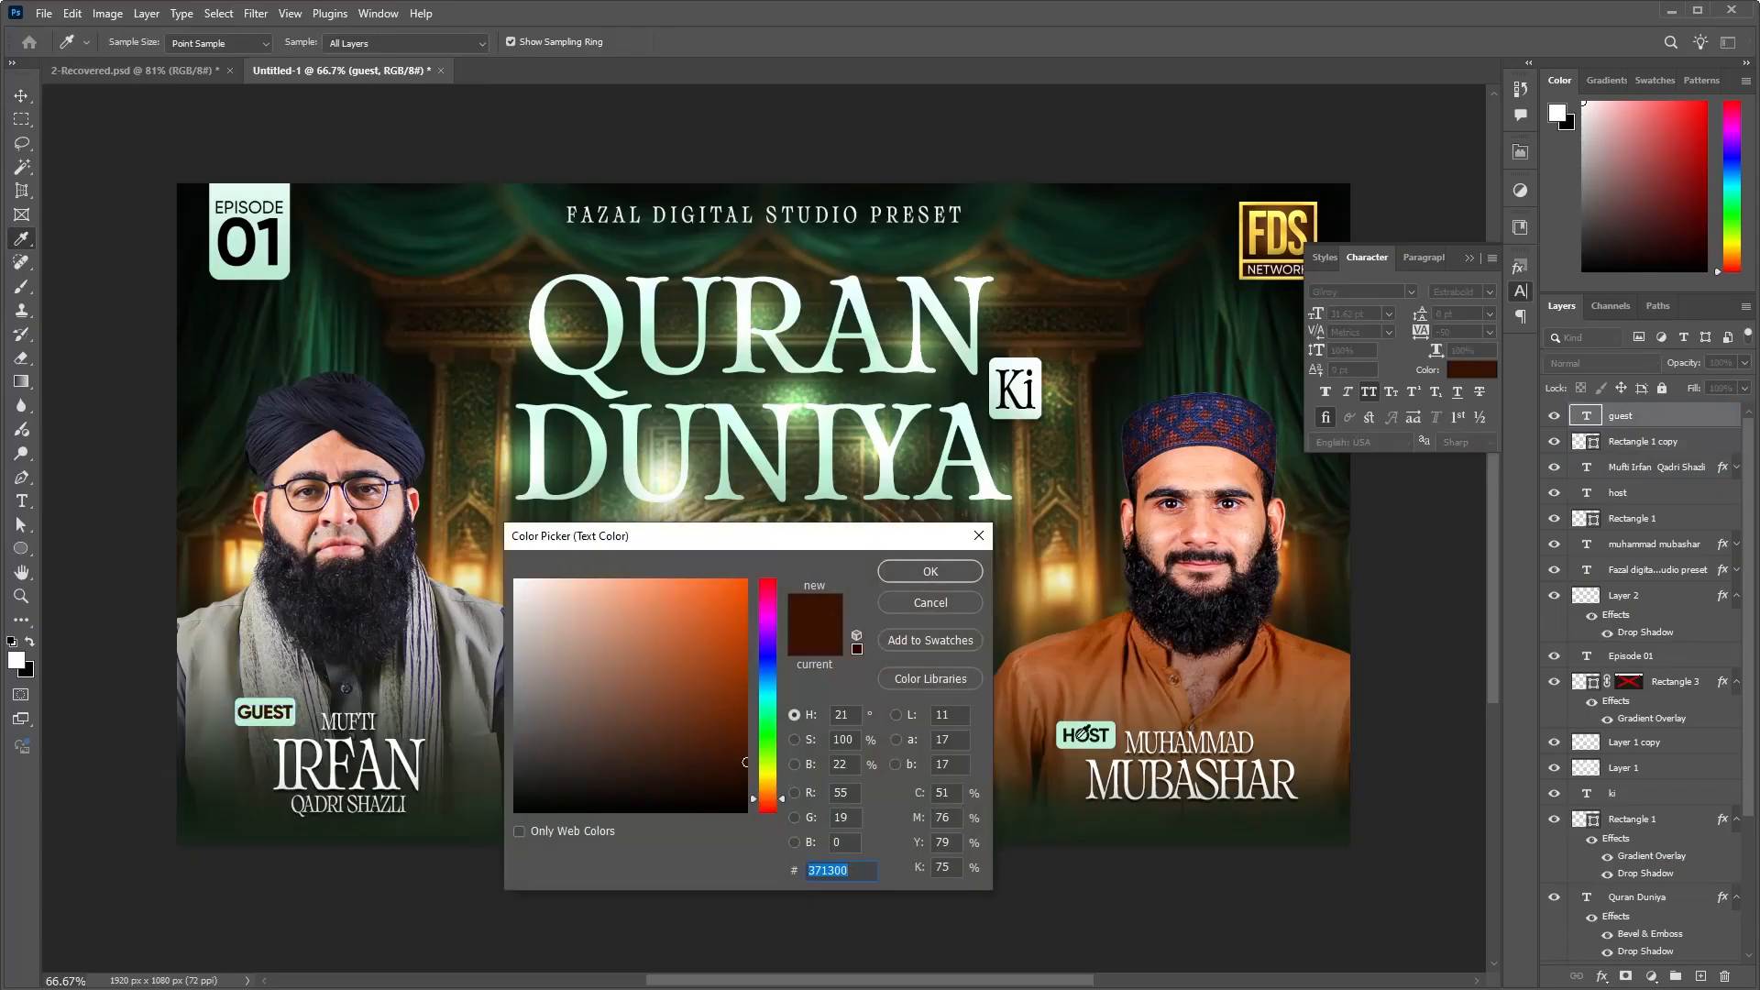
pyautogui.click(1080, 730)
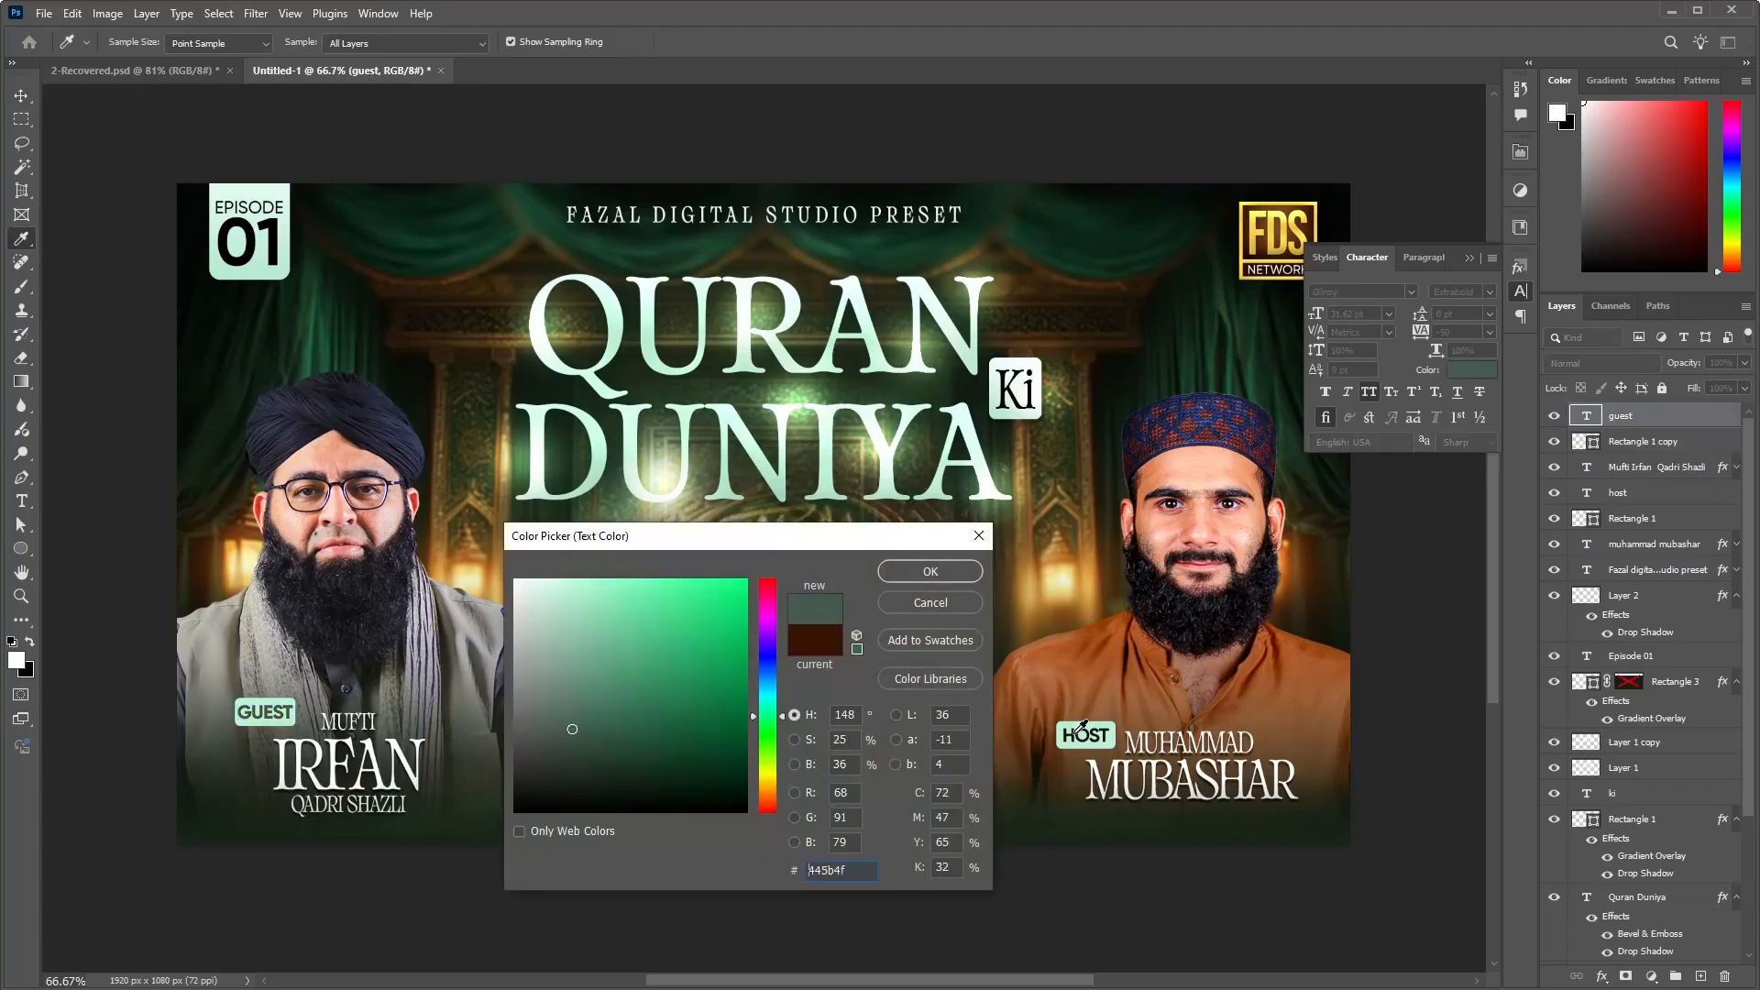
pyautogui.moveTo(603, 731); pyautogui.dragTo(777, 771)
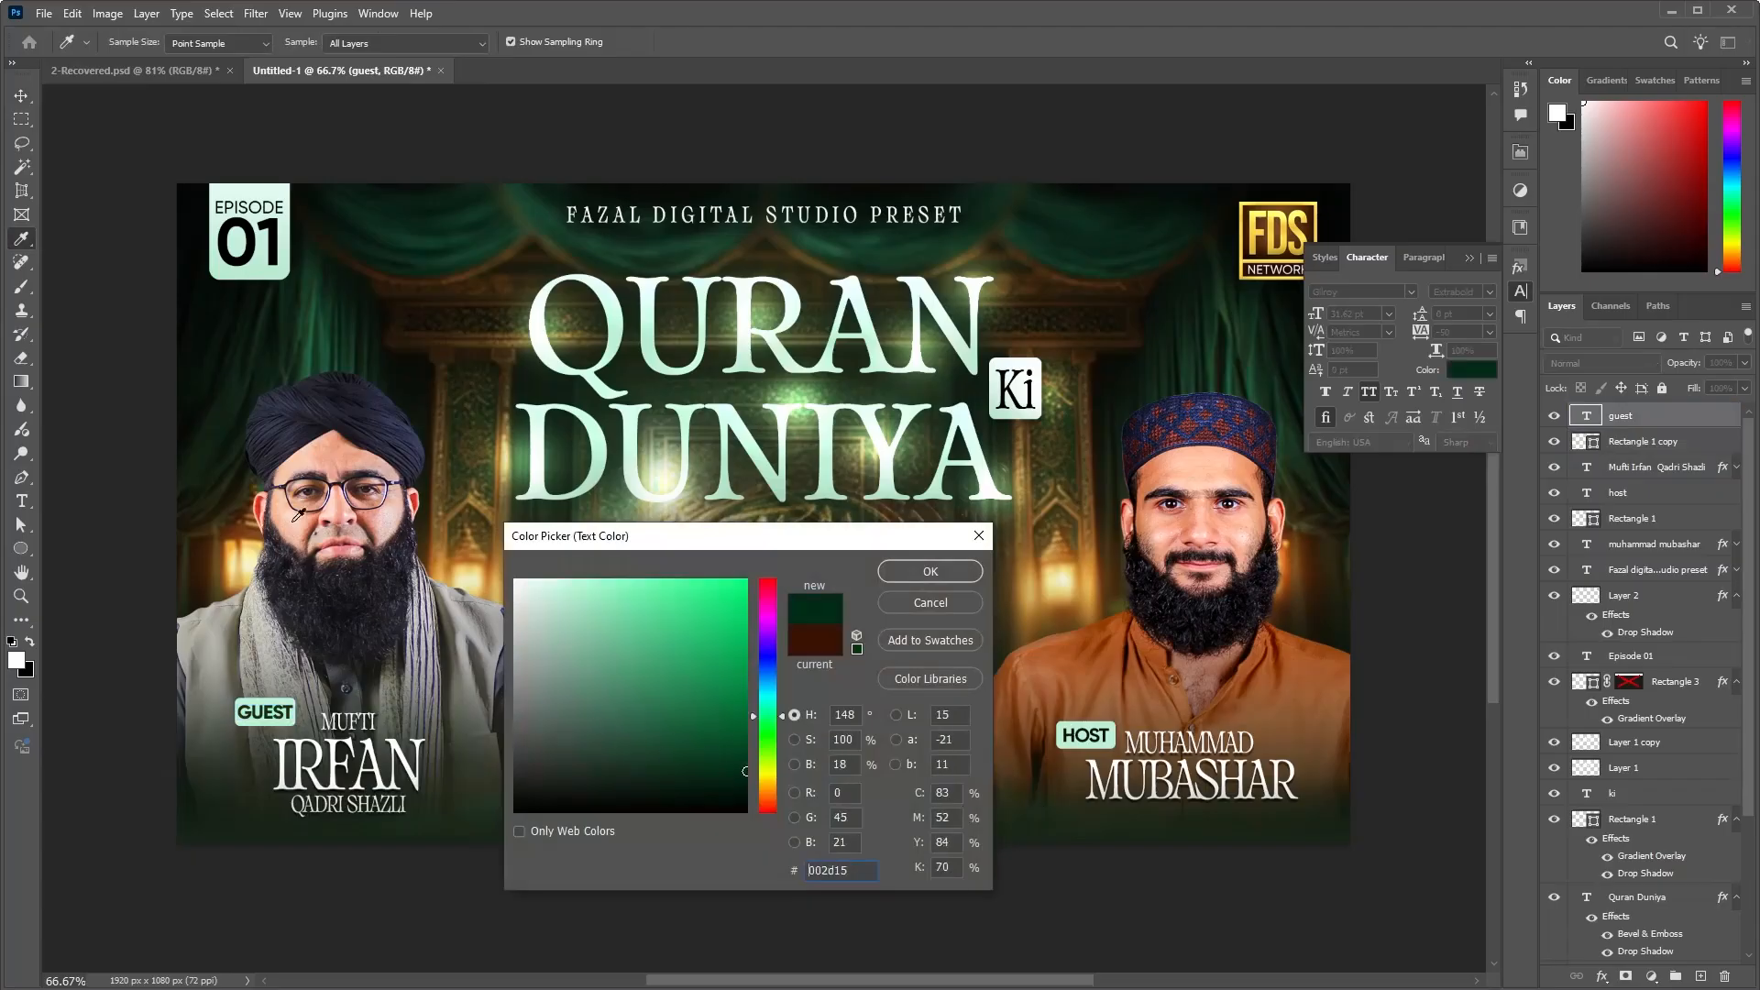
pyautogui.click(327, 351)
pyautogui.click(944, 576)
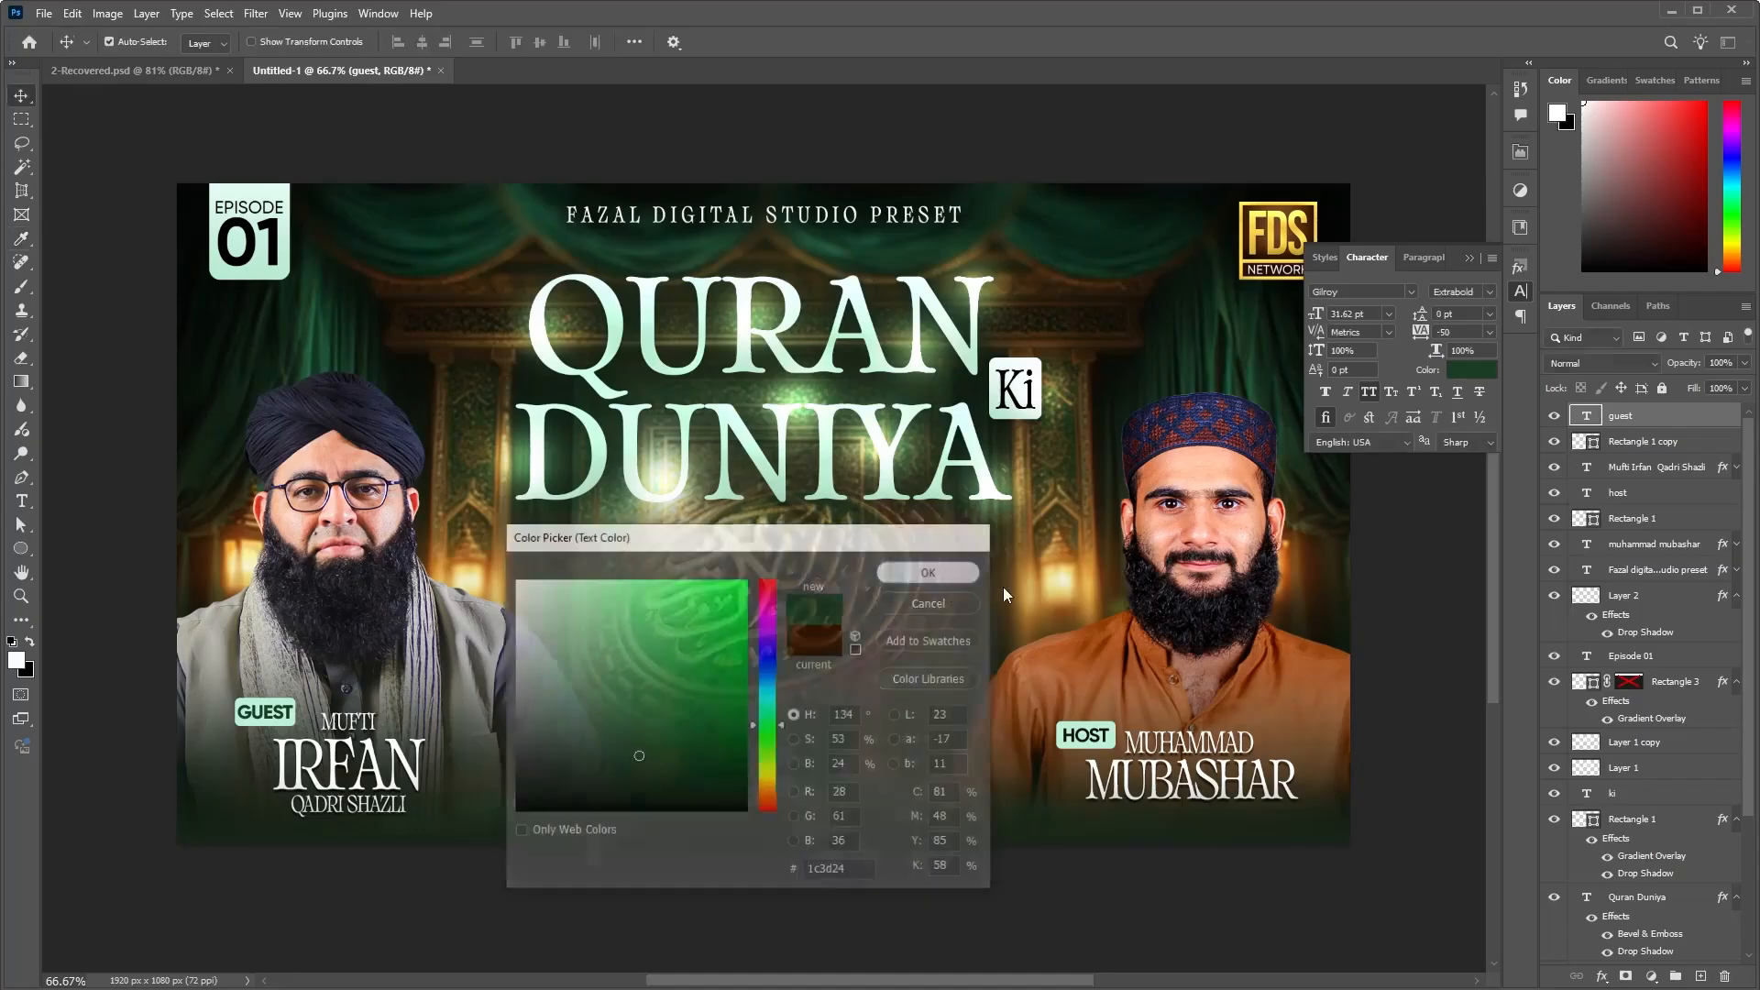
pyautogui.click(656, 915)
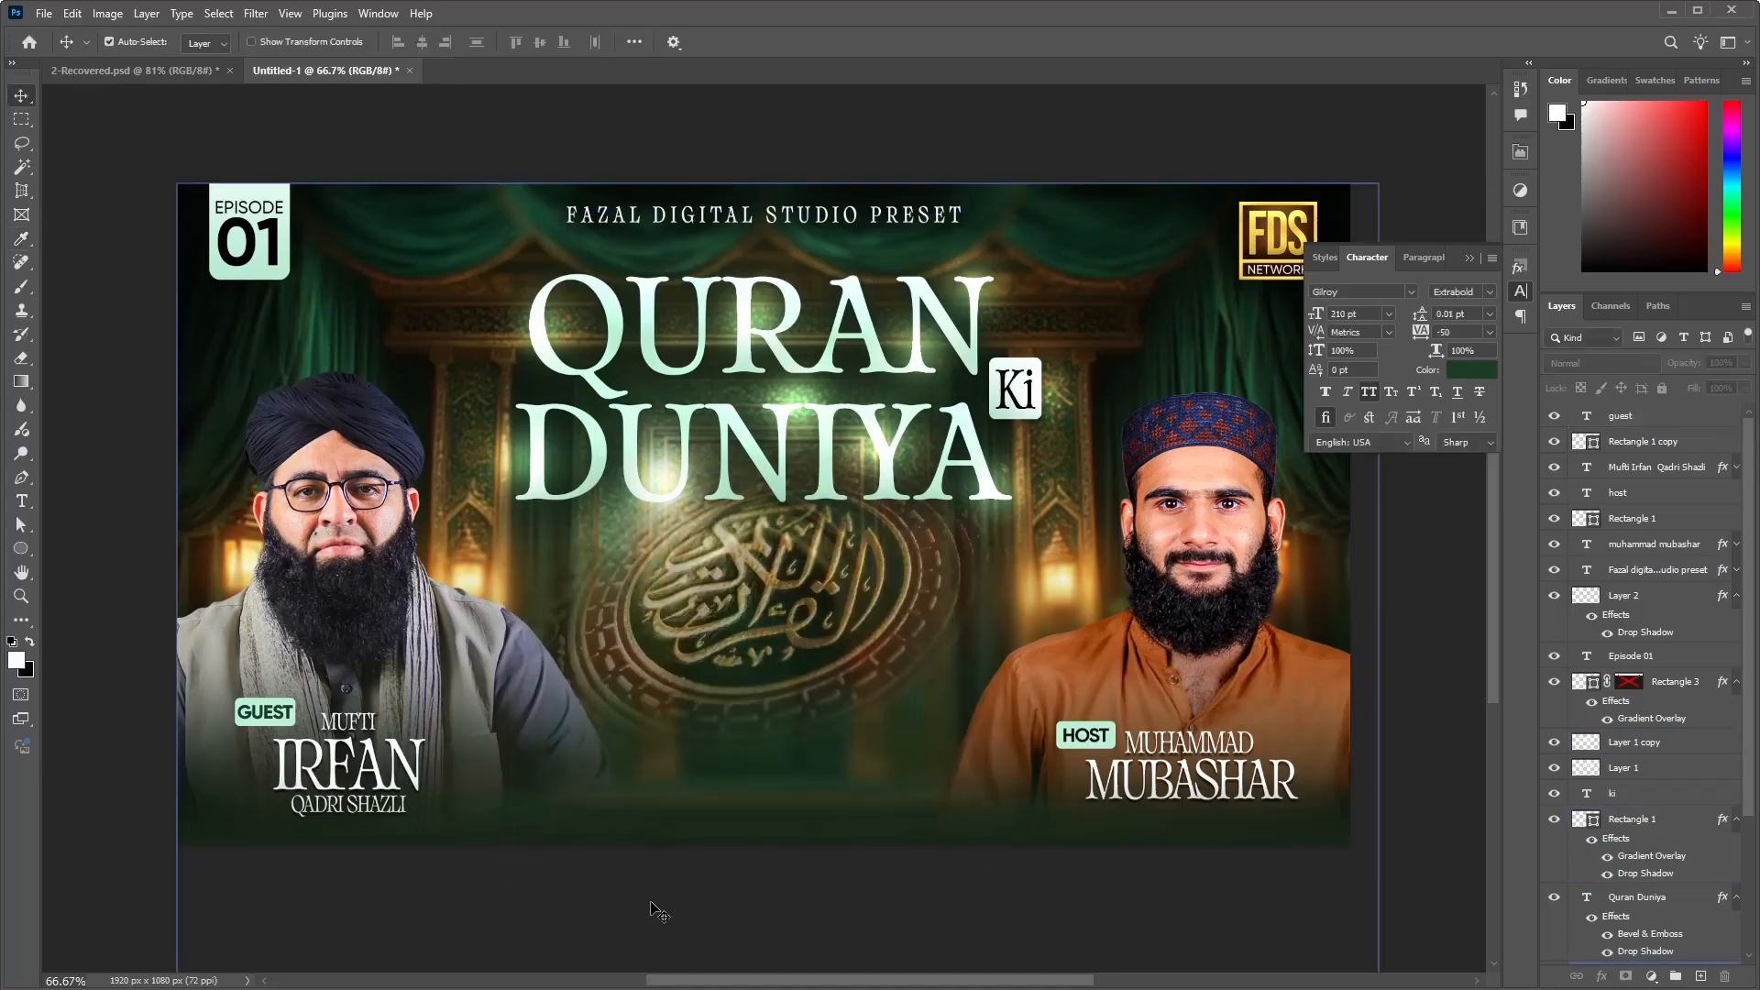
pyautogui.click(1470, 260)
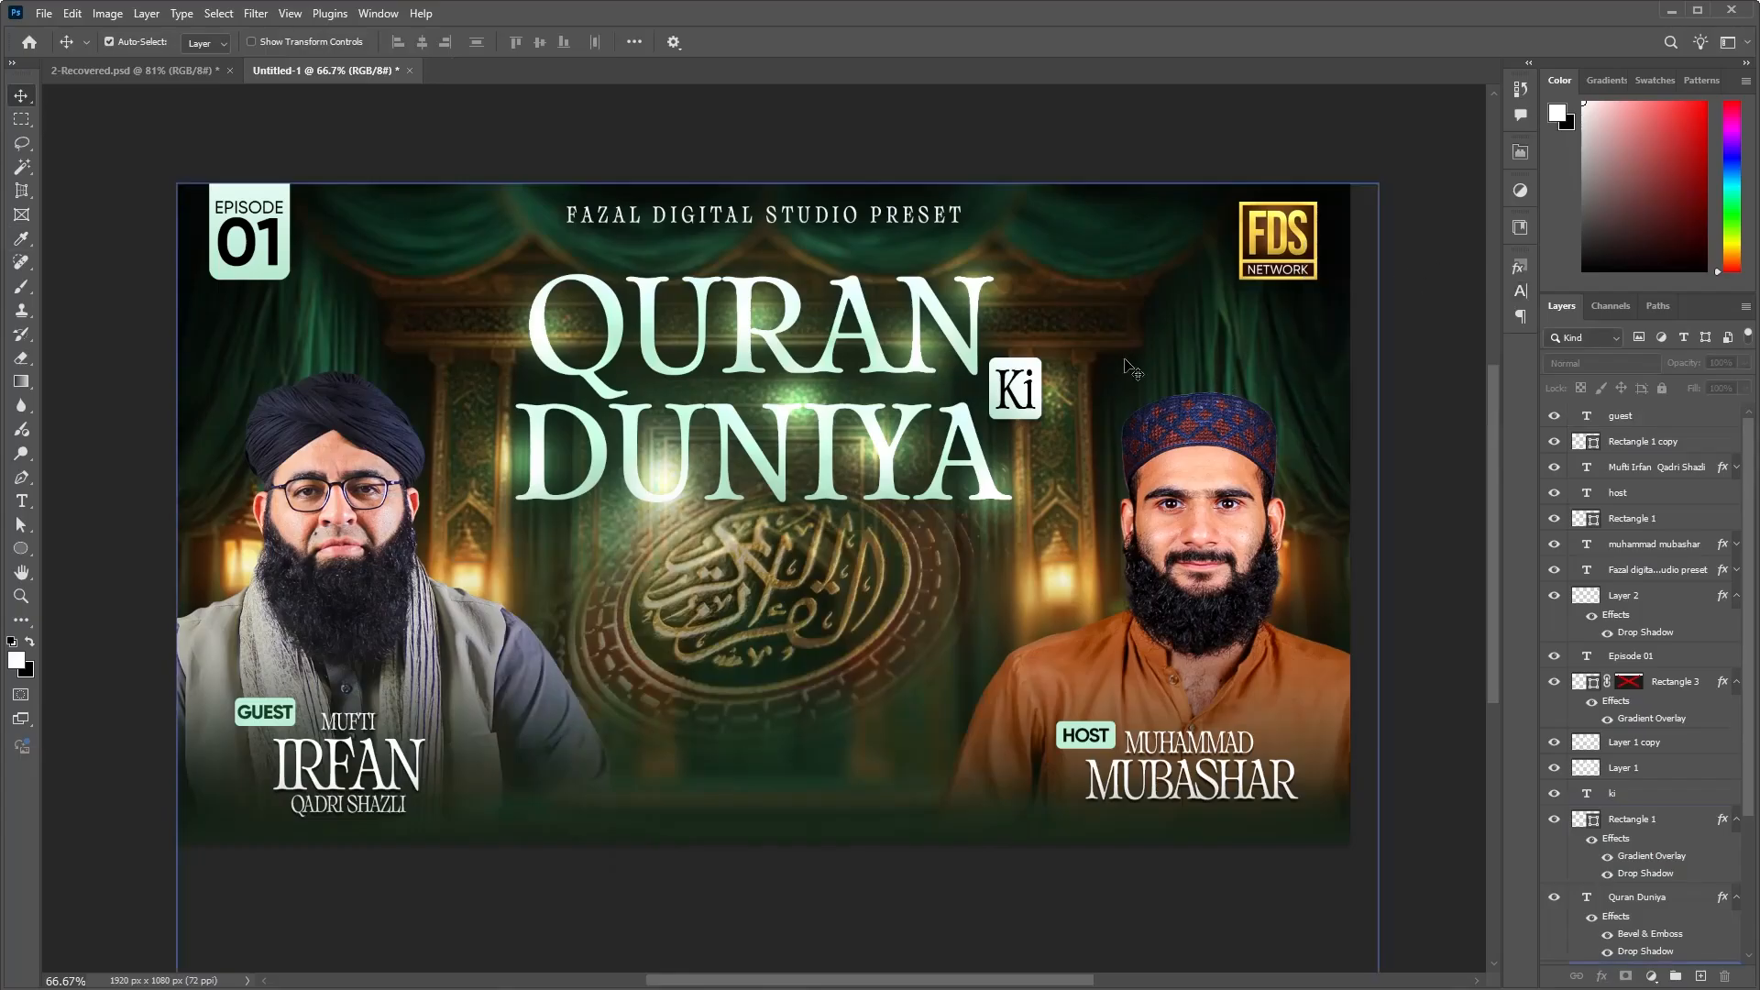
pyautogui.click(845, 353)
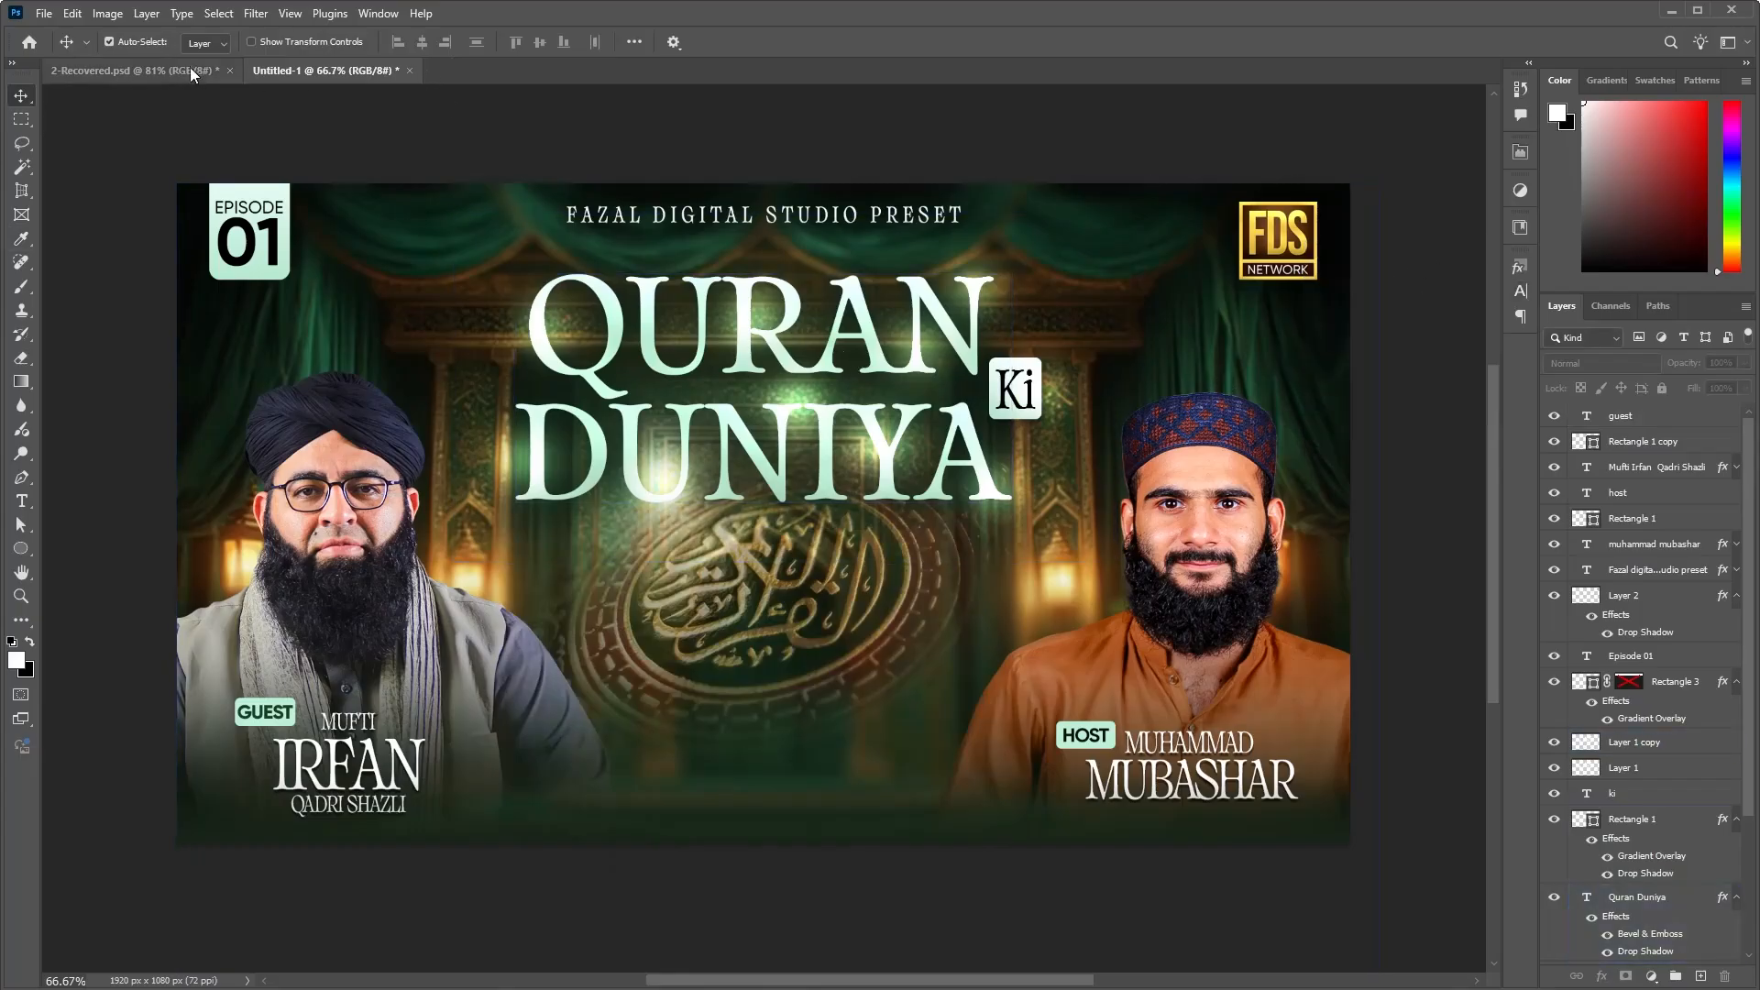
# Step: Copy the rounded bottom panel and its small wavy tab from the 2-Recovered.psd design into the green thumbnail, at the bottom centre
pyautogui.hotkey('ctrl', 'Tab')
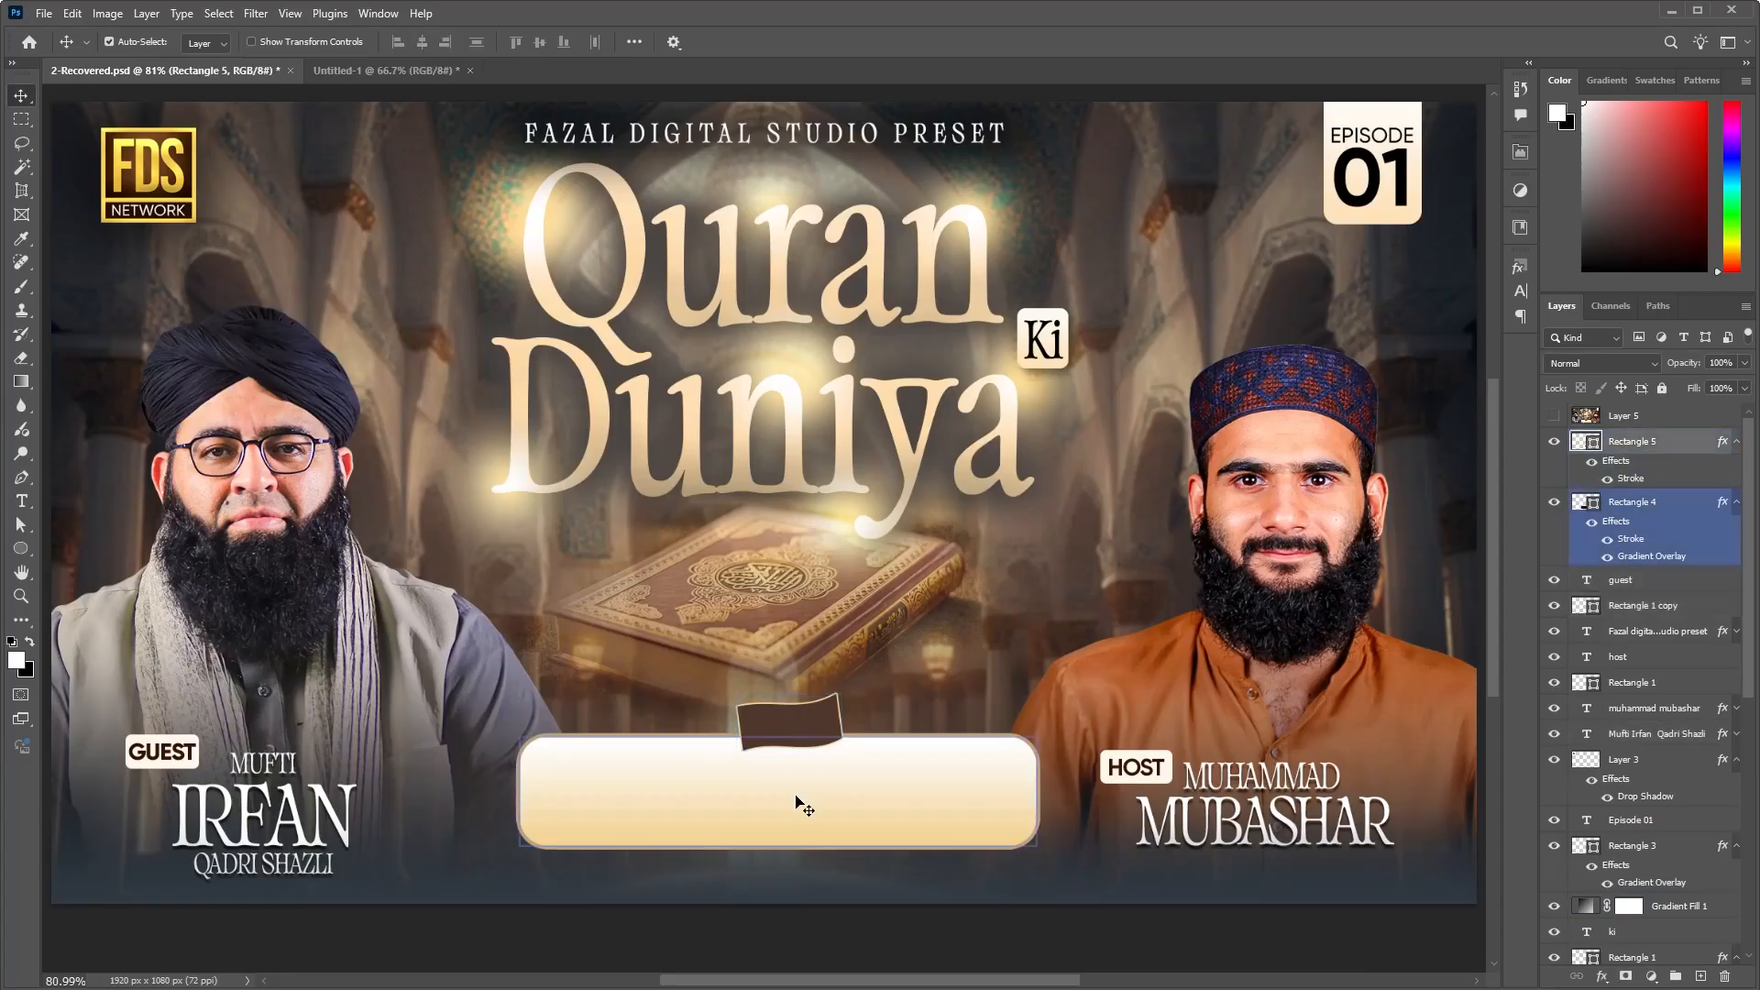
pyautogui.click(805, 807)
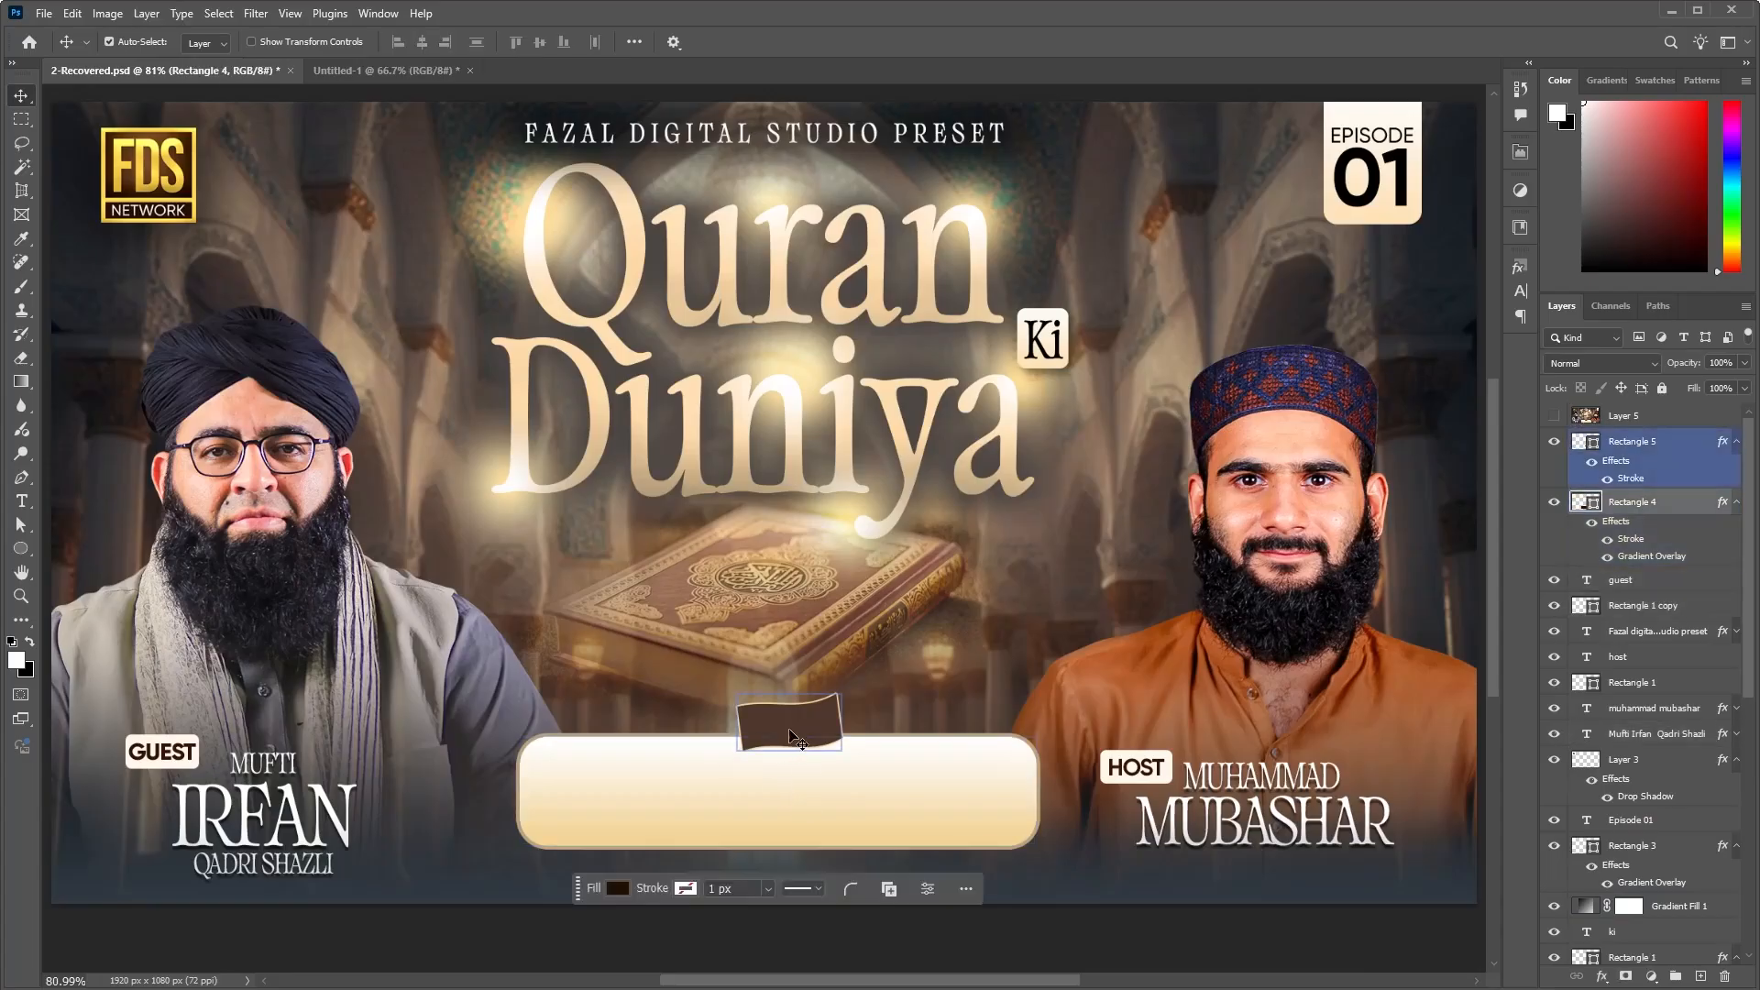
pyautogui.keyDown('shift'); pyautogui.click(784, 768); pyautogui.keyUp('shift')
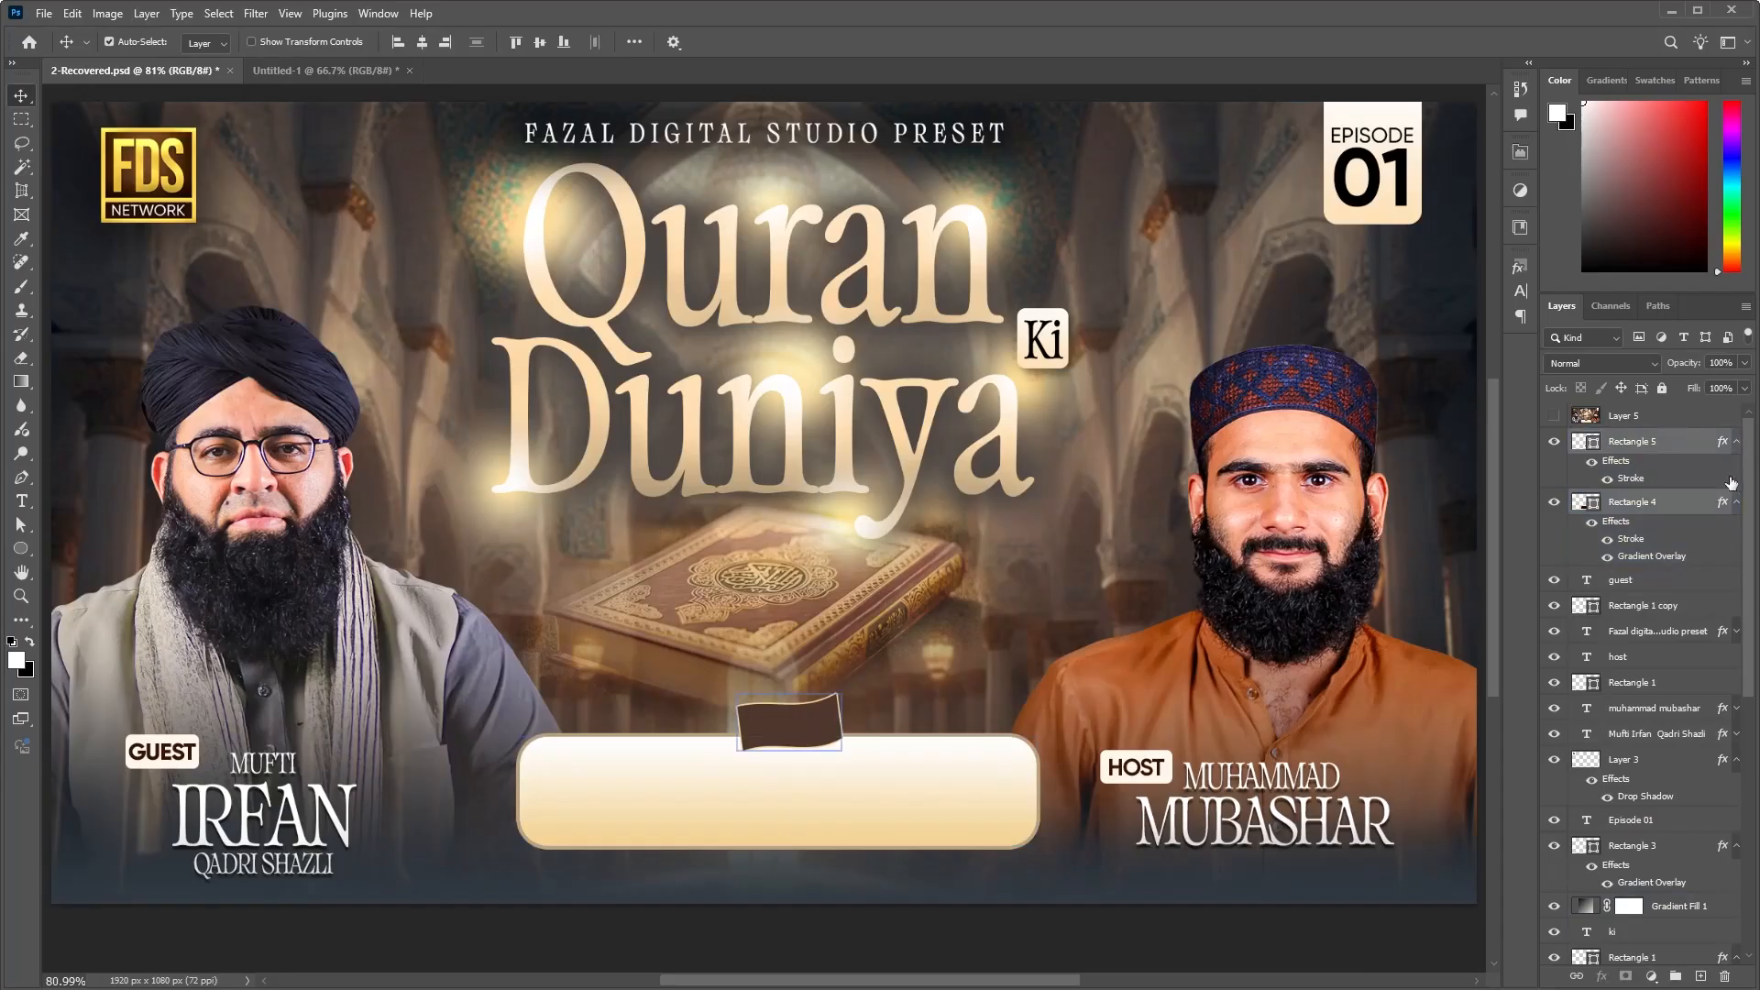
pyautogui.click(1738, 442)
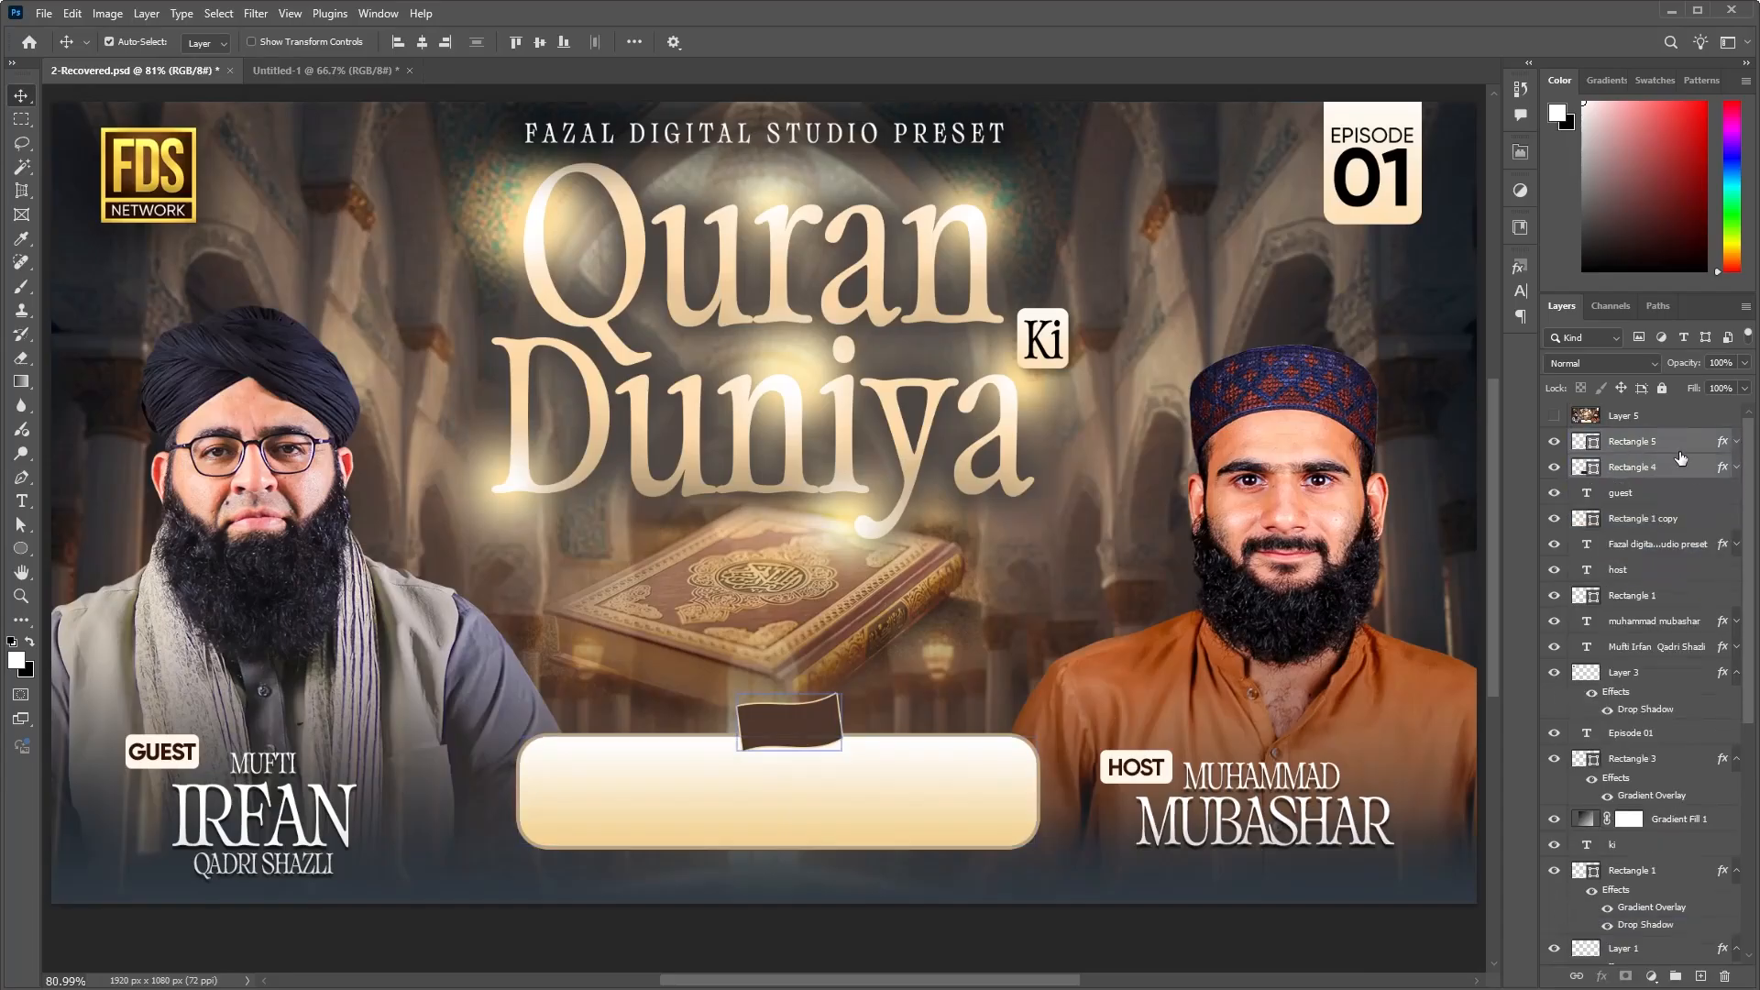
pyautogui.moveTo(1691, 461); pyautogui.dragTo(784, 710)
pyautogui.moveTo(773, 802); pyautogui.dragTo(765, 776)
# Step: Select the Background layer together with the copied panel and tab, and align them on their horizontal centres
pyautogui.click(1621, 711)
pyautogui.scroll(-1, 1619, 726)
pyautogui.scroll(-2, 1618, 726)
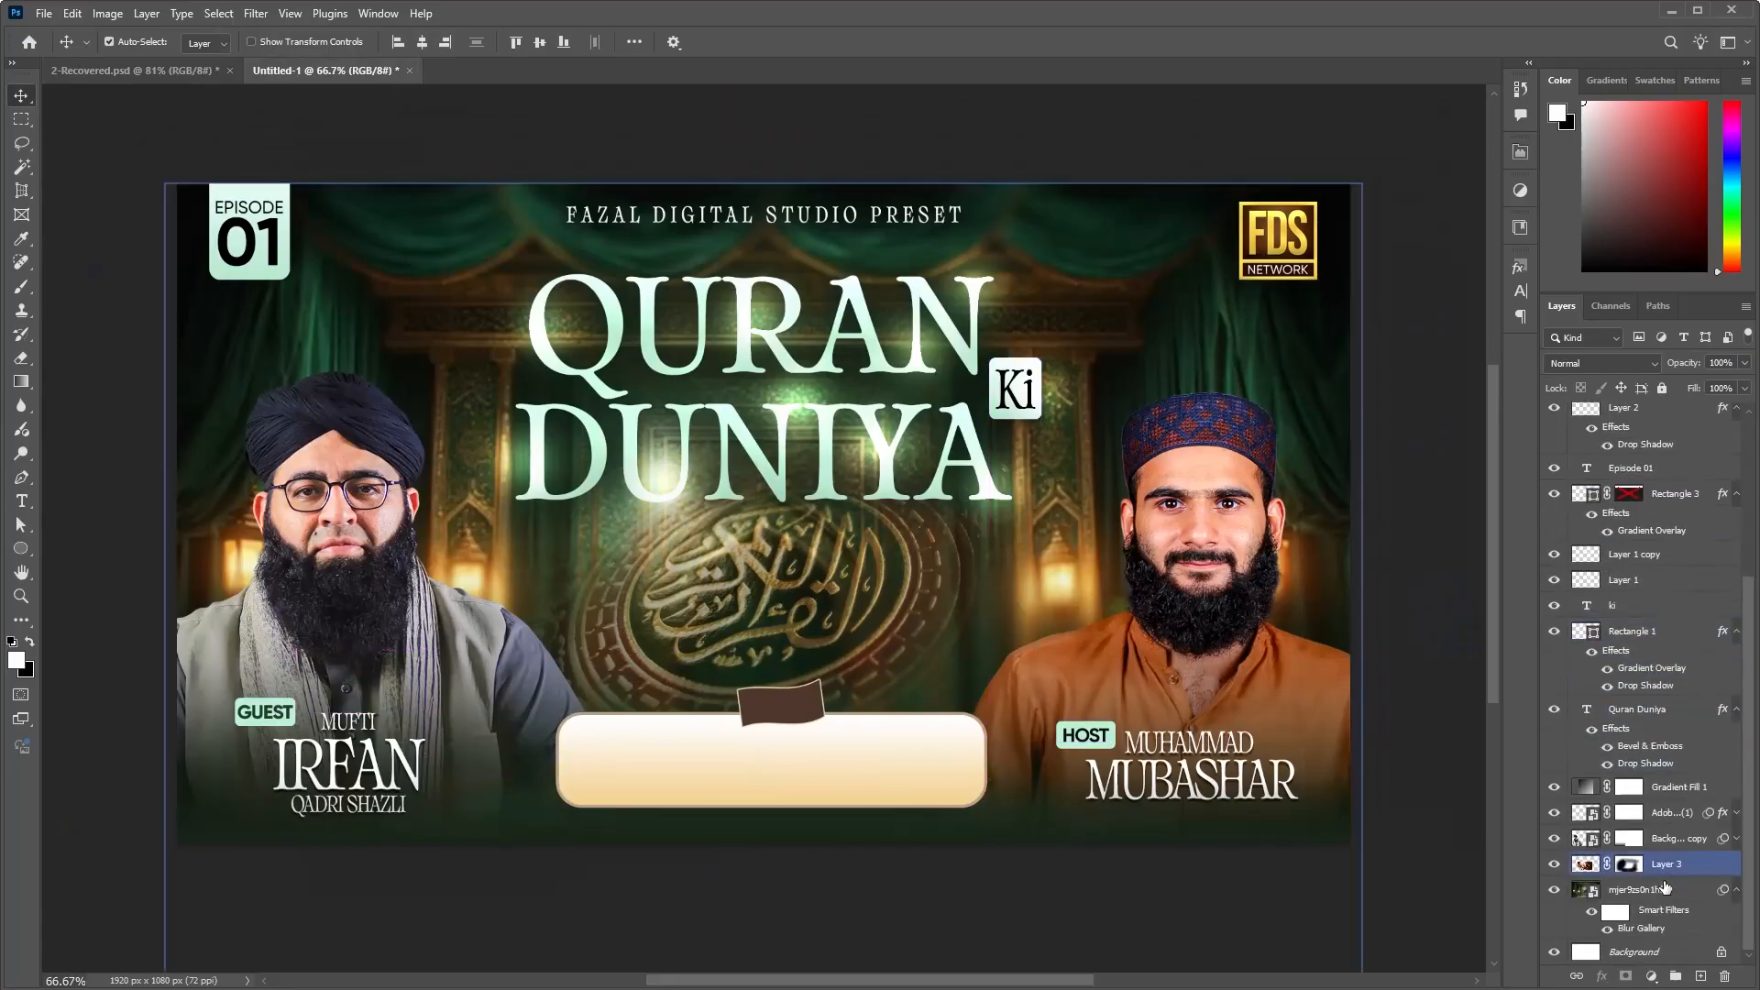
pyautogui.click(1674, 953)
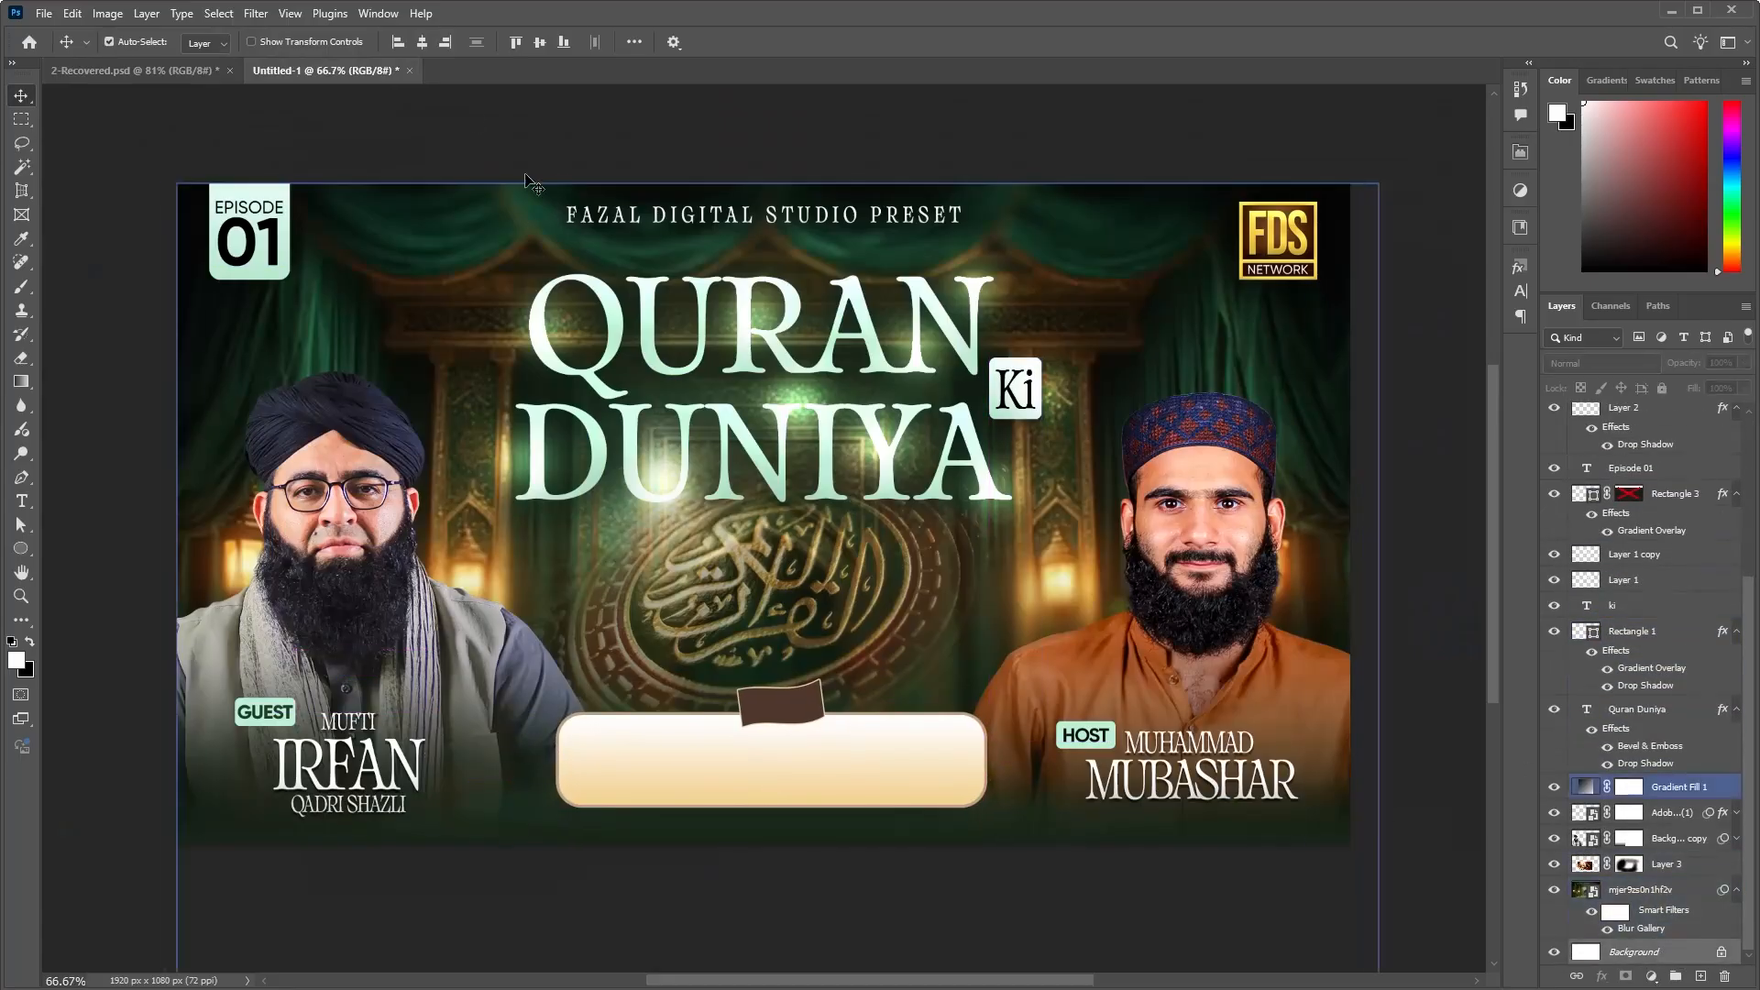
pyautogui.click(422, 43)
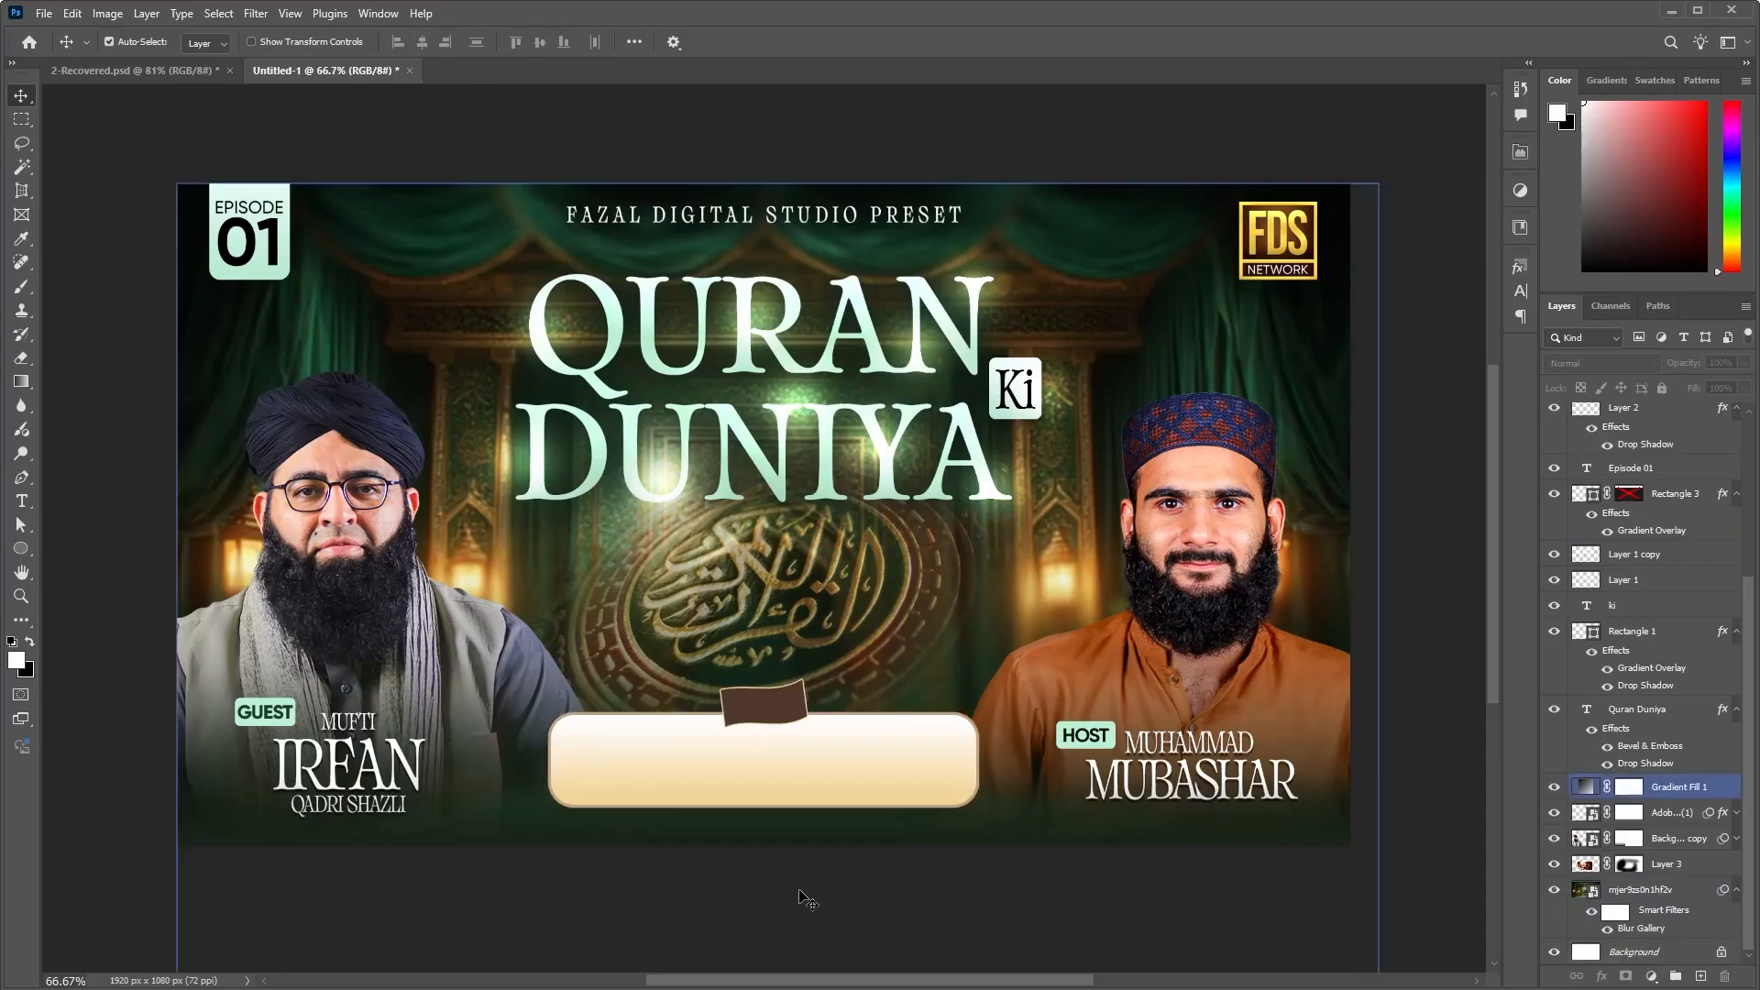
# Step: Change the rounded panel's gradient overlay to run from mint green b2e5ca to white
pyautogui.click(849, 766)
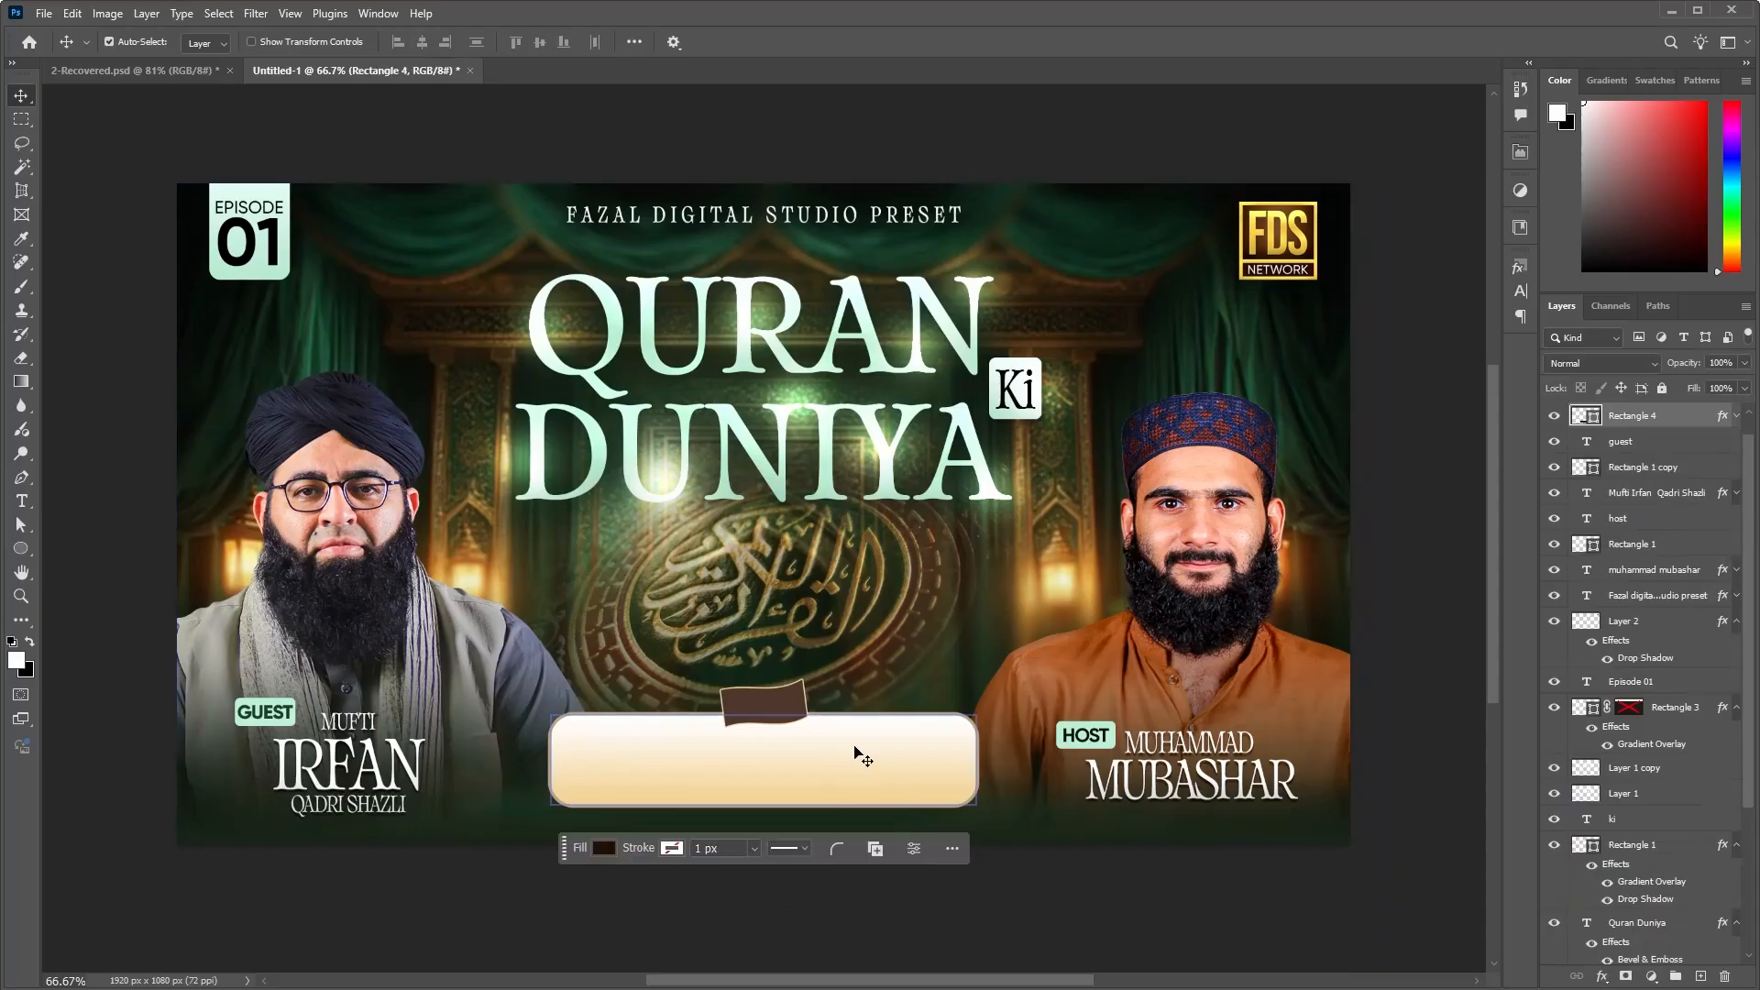
pyautogui.doubleClick(1717, 422)
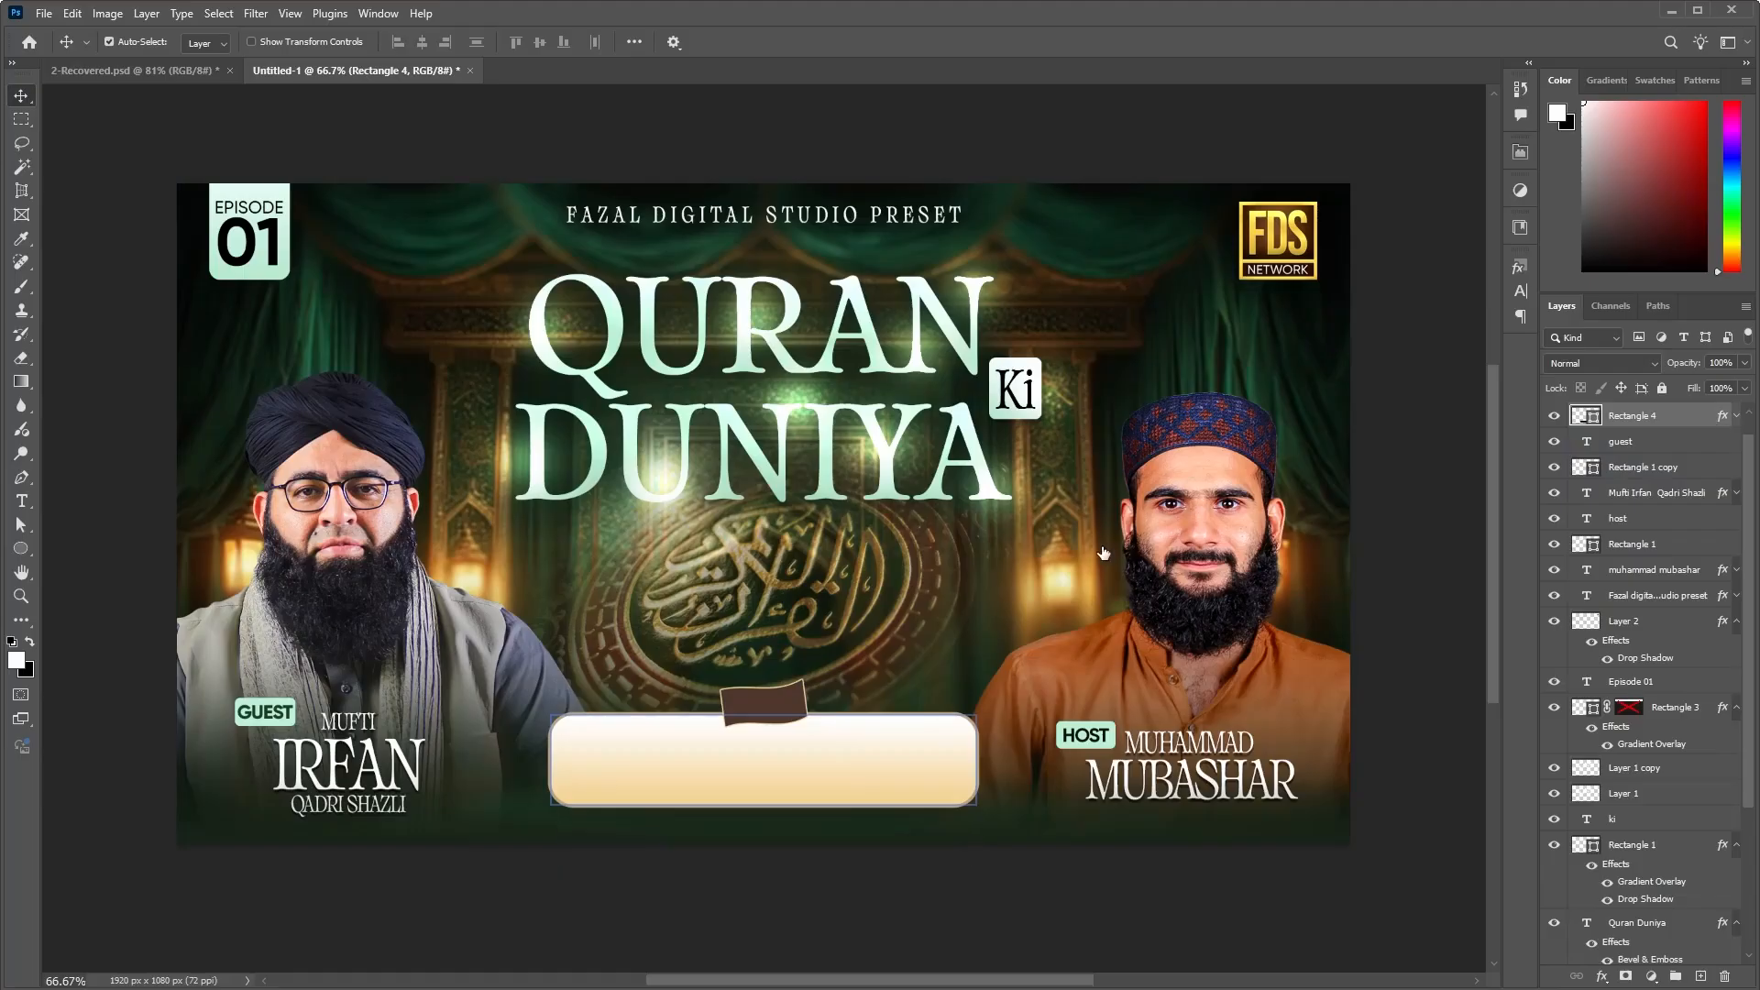
pyautogui.moveTo(940, 547); pyautogui.dragTo(1330, 411)
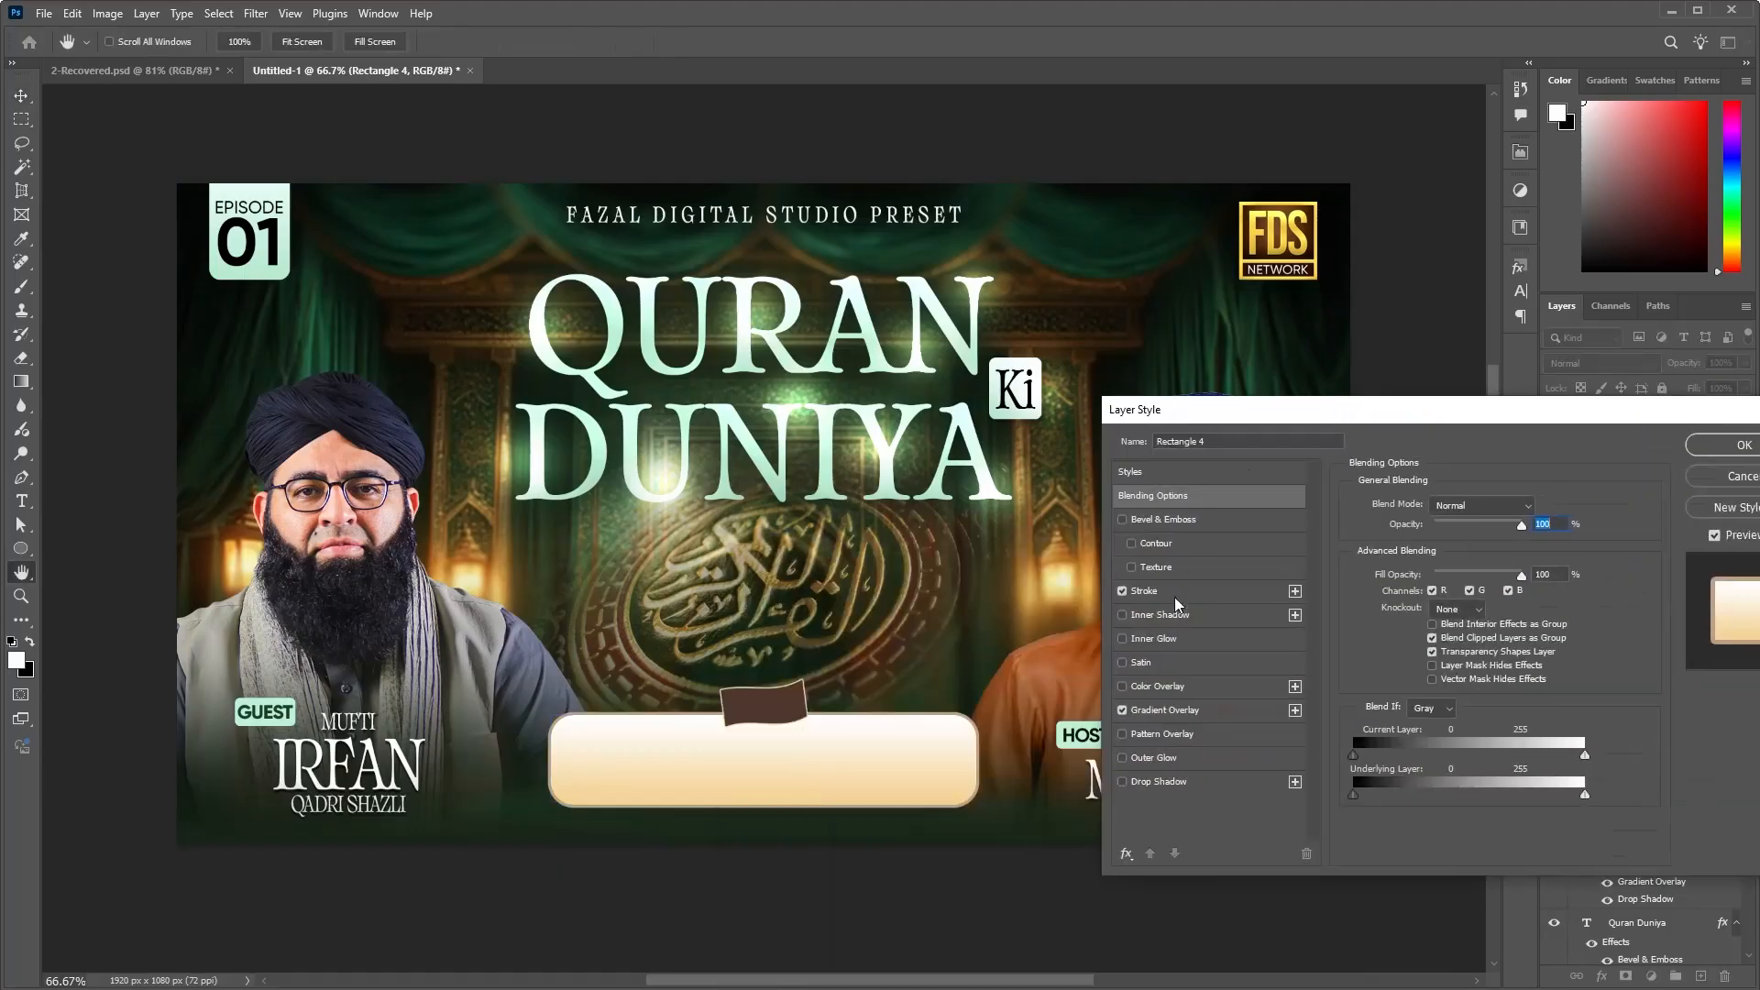
pyautogui.click(1191, 711)
pyautogui.click(1449, 549)
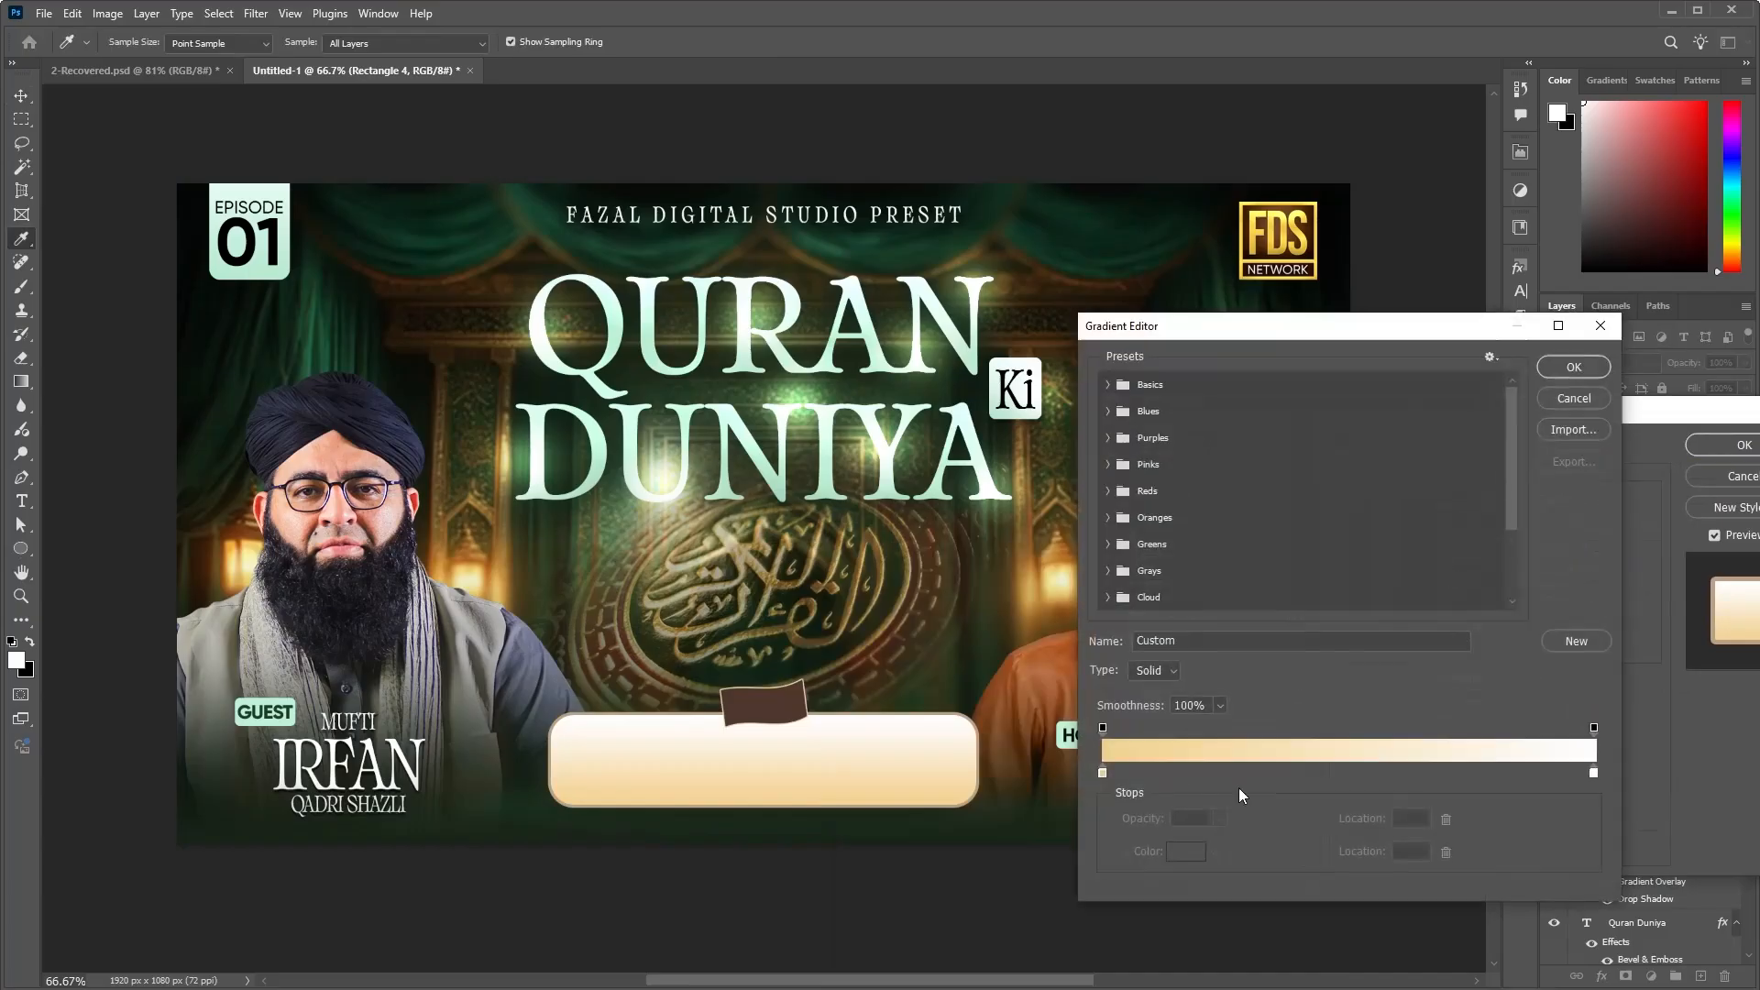
pyautogui.click(1103, 773)
pyautogui.click(1186, 850)
pyautogui.click(826, 486)
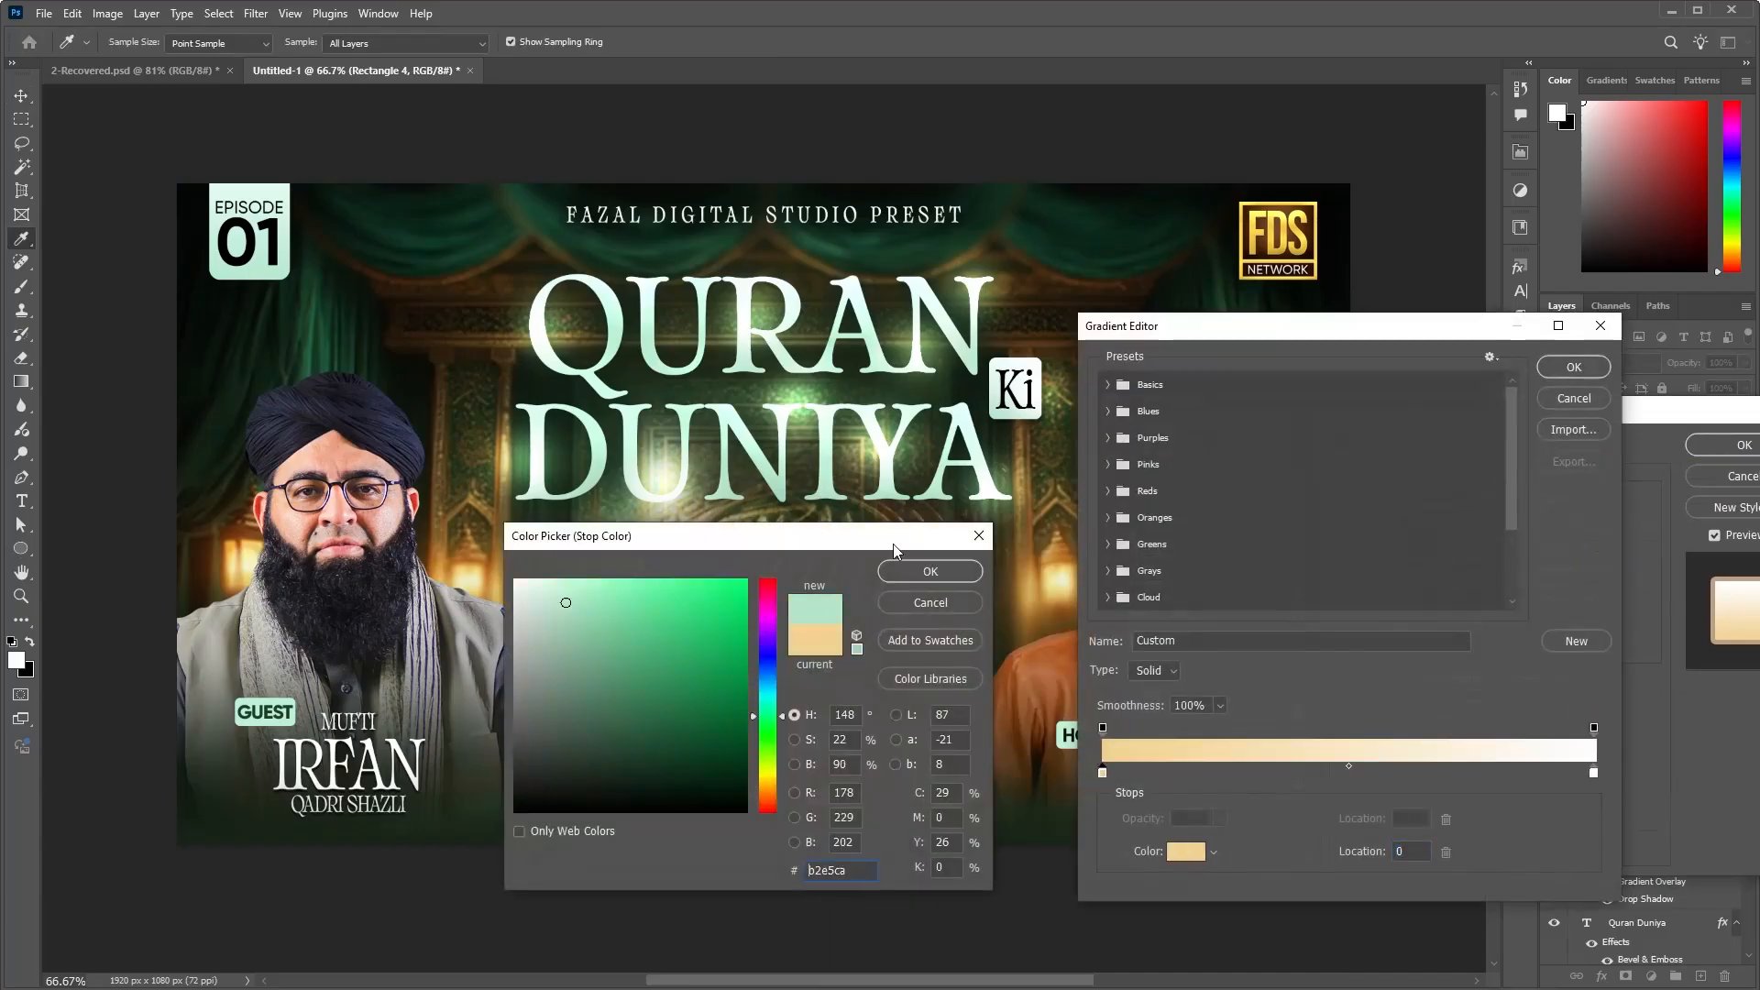
pyautogui.click(917, 575)
pyautogui.click(1594, 773)
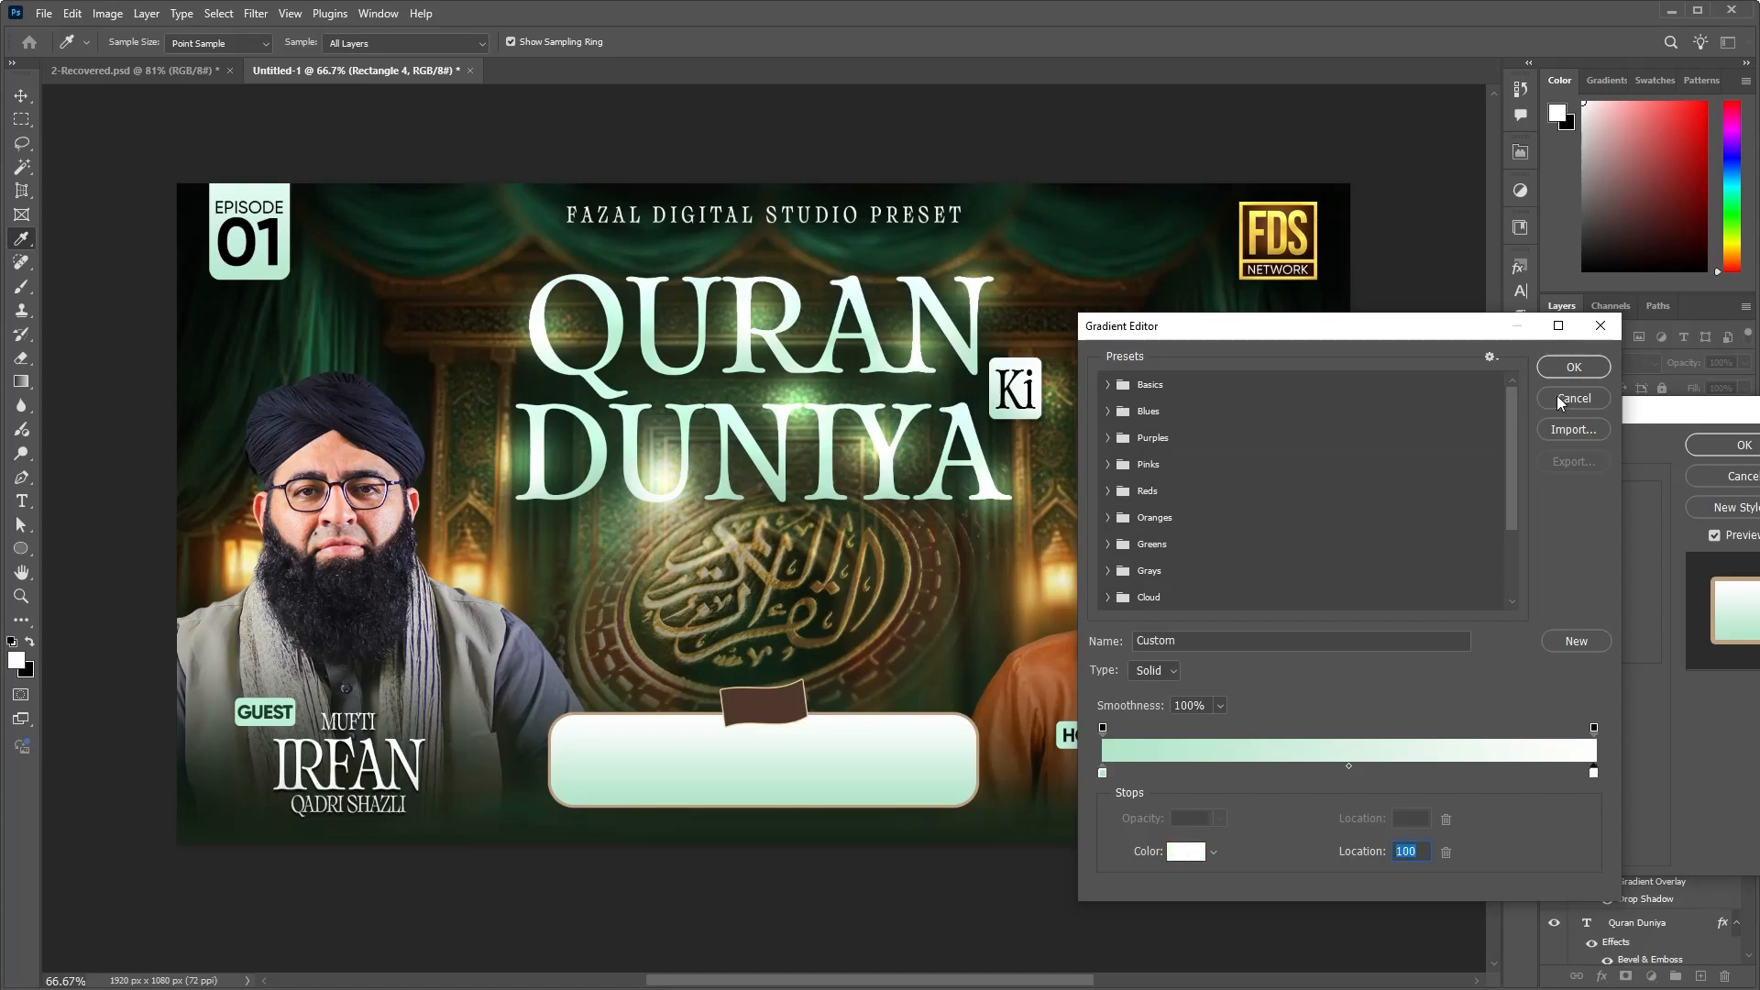
pyautogui.click(1559, 370)
# Step: Set the rounded panel's stroke colour to bright mint green 89f1b9 and apply the layer style
pyautogui.click(1208, 595)
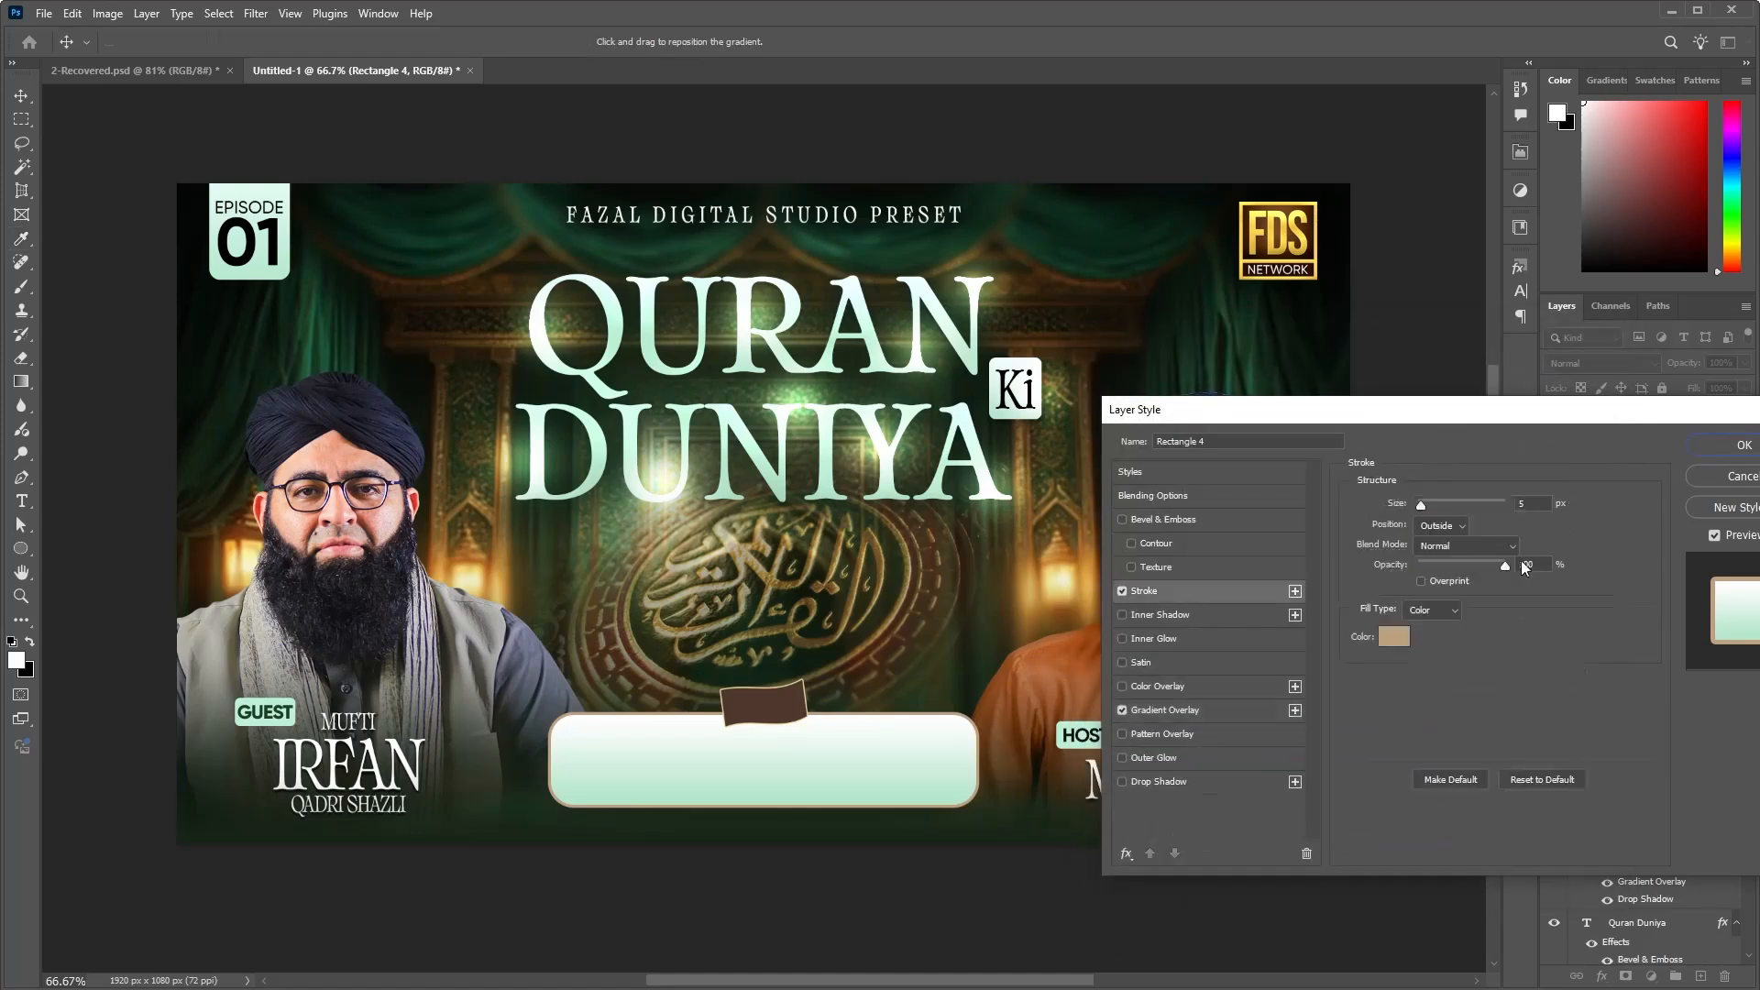
pyautogui.click(1394, 637)
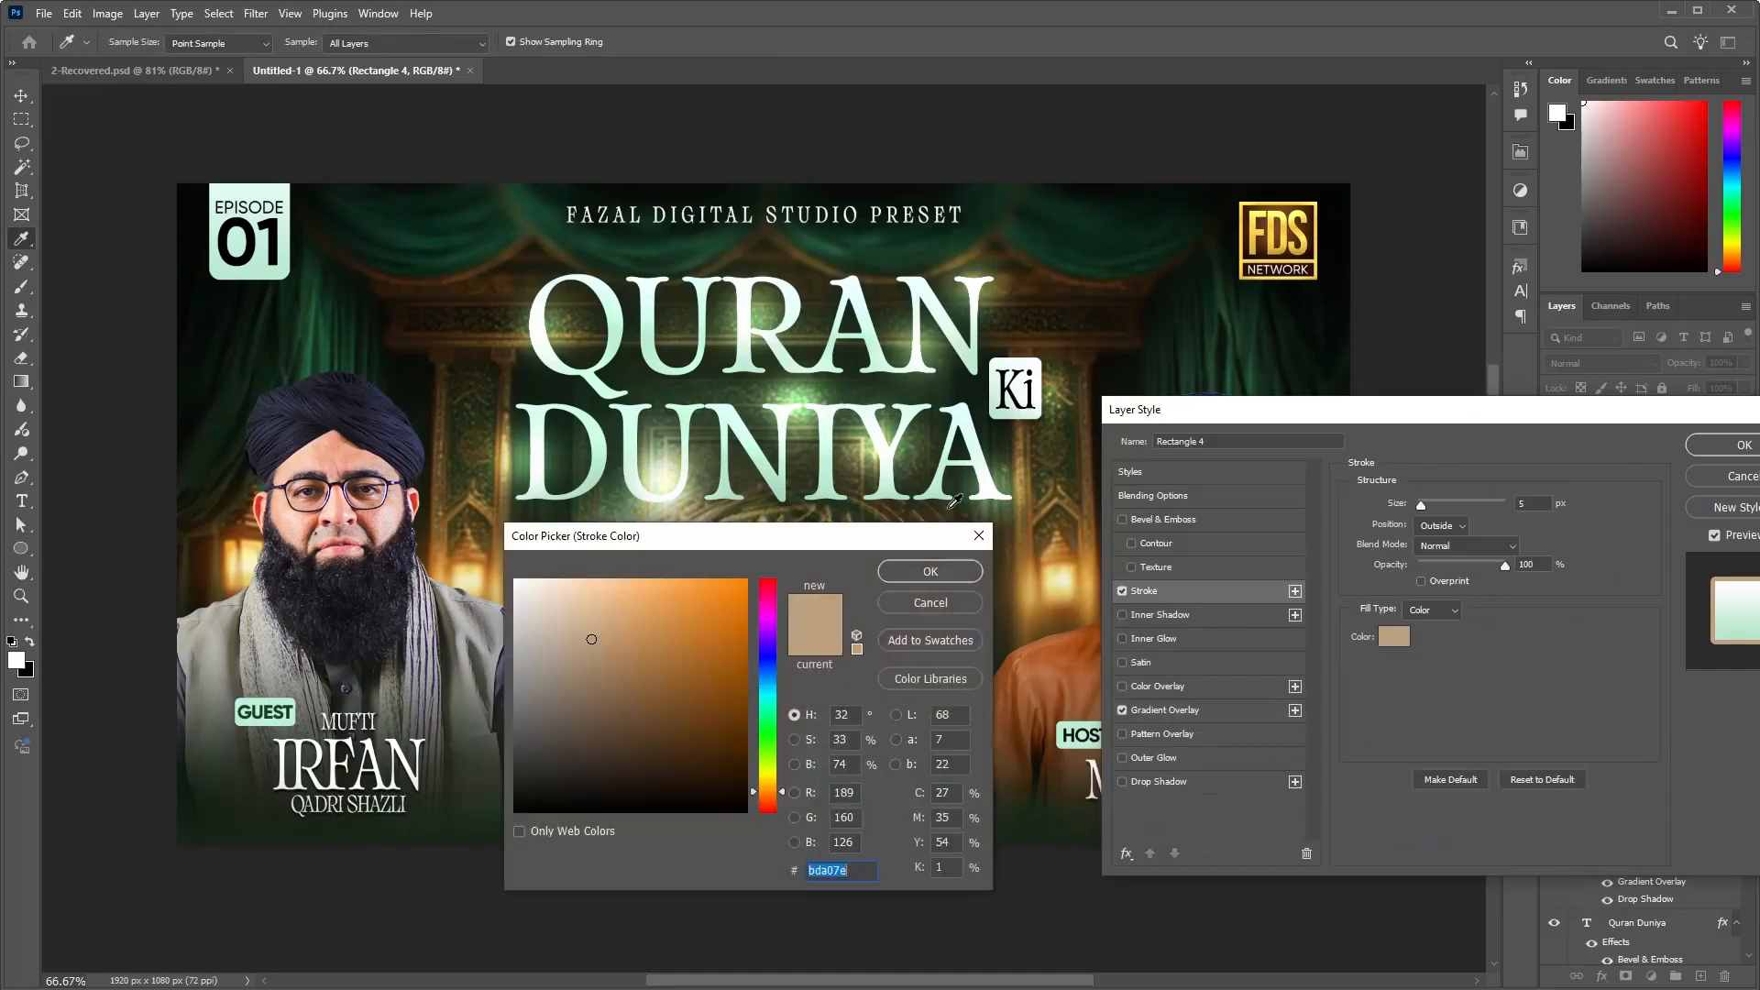
pyautogui.click(878, 509)
pyautogui.moveTo(559, 591); pyautogui.dragTo(613, 591)
pyautogui.moveTo(695, 543)
pyautogui.mouseDown()
pyautogui.moveTo(259, 302)
pyautogui.moveTo(374, 266)
pyautogui.mouseUp()
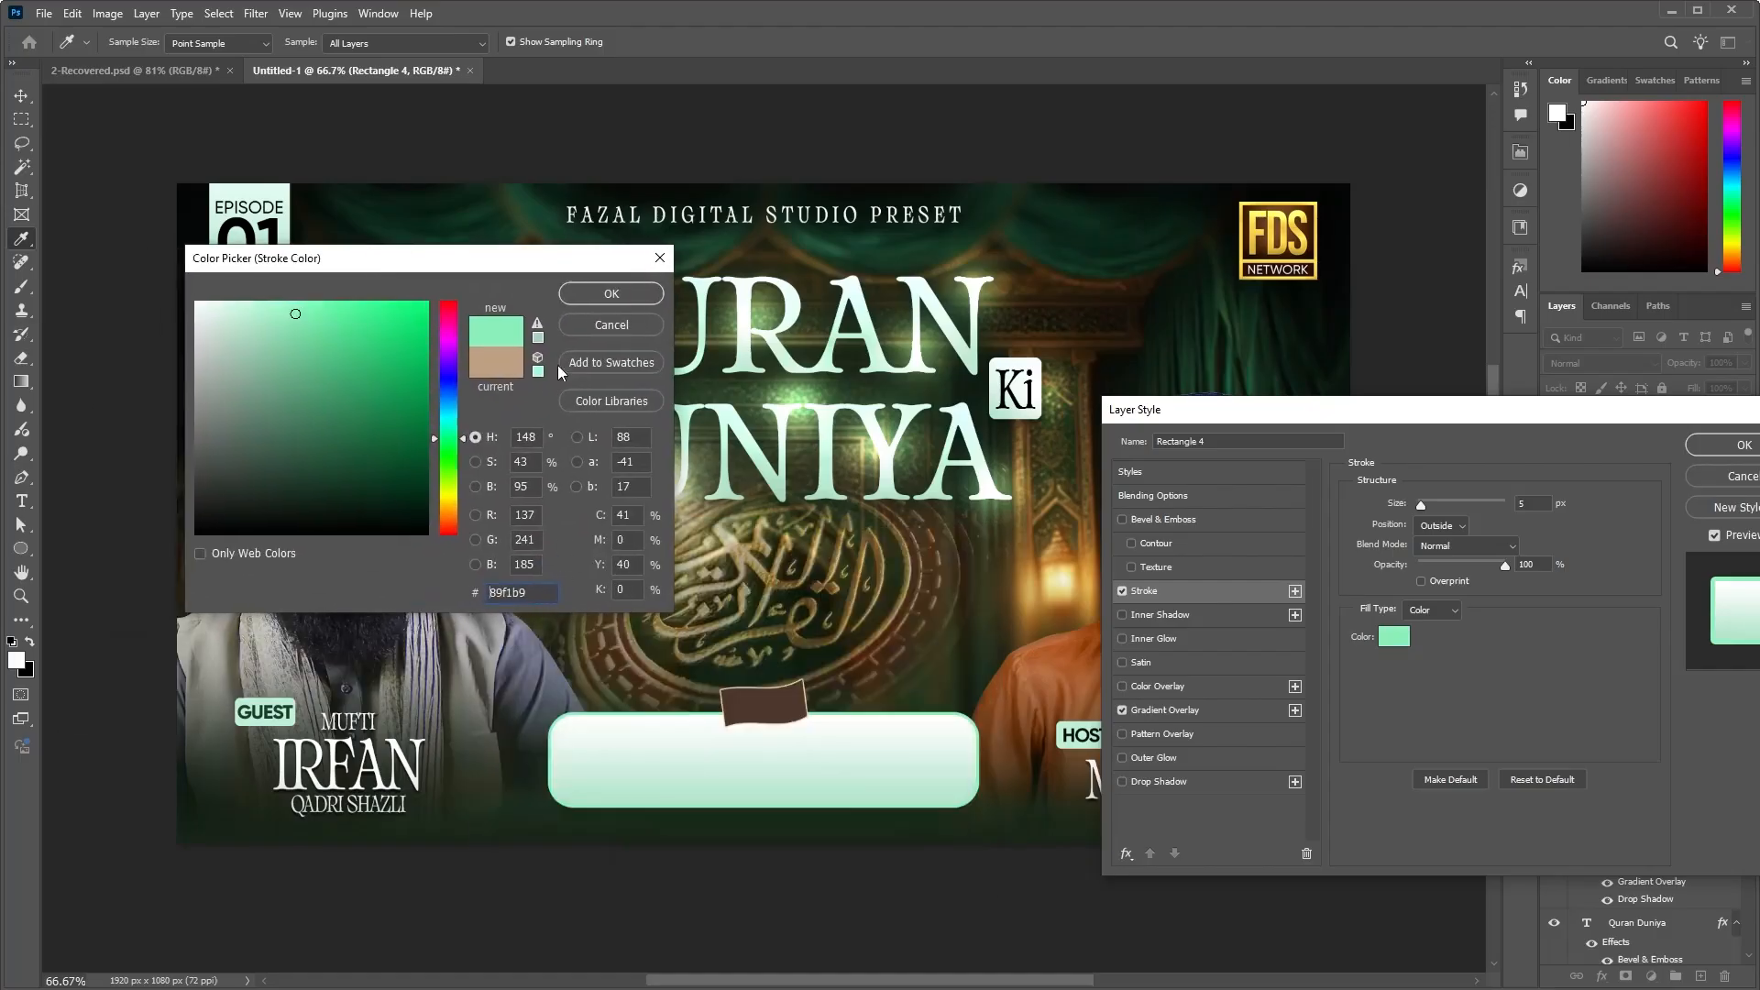
pyautogui.click(593, 294)
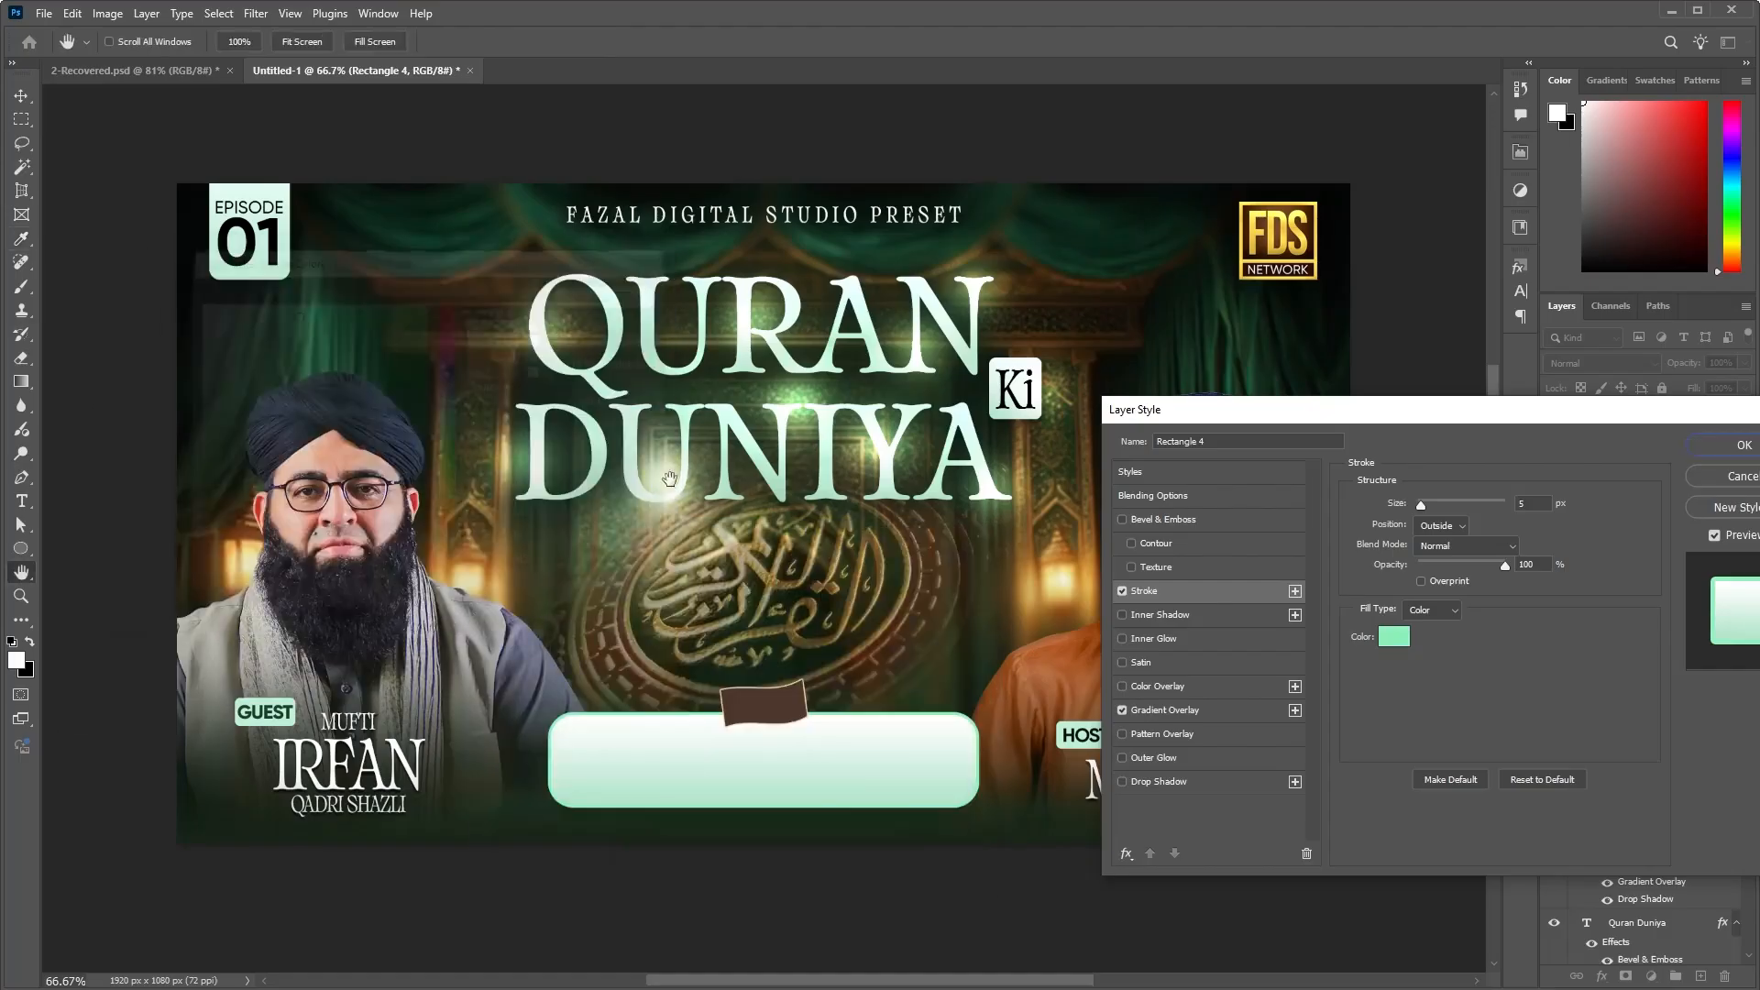
pyautogui.click(1732, 456)
# Step: Change the fill of the small wavy tab above the panel to dark green 0e3523 sampled from the curtain
pyautogui.press('v')
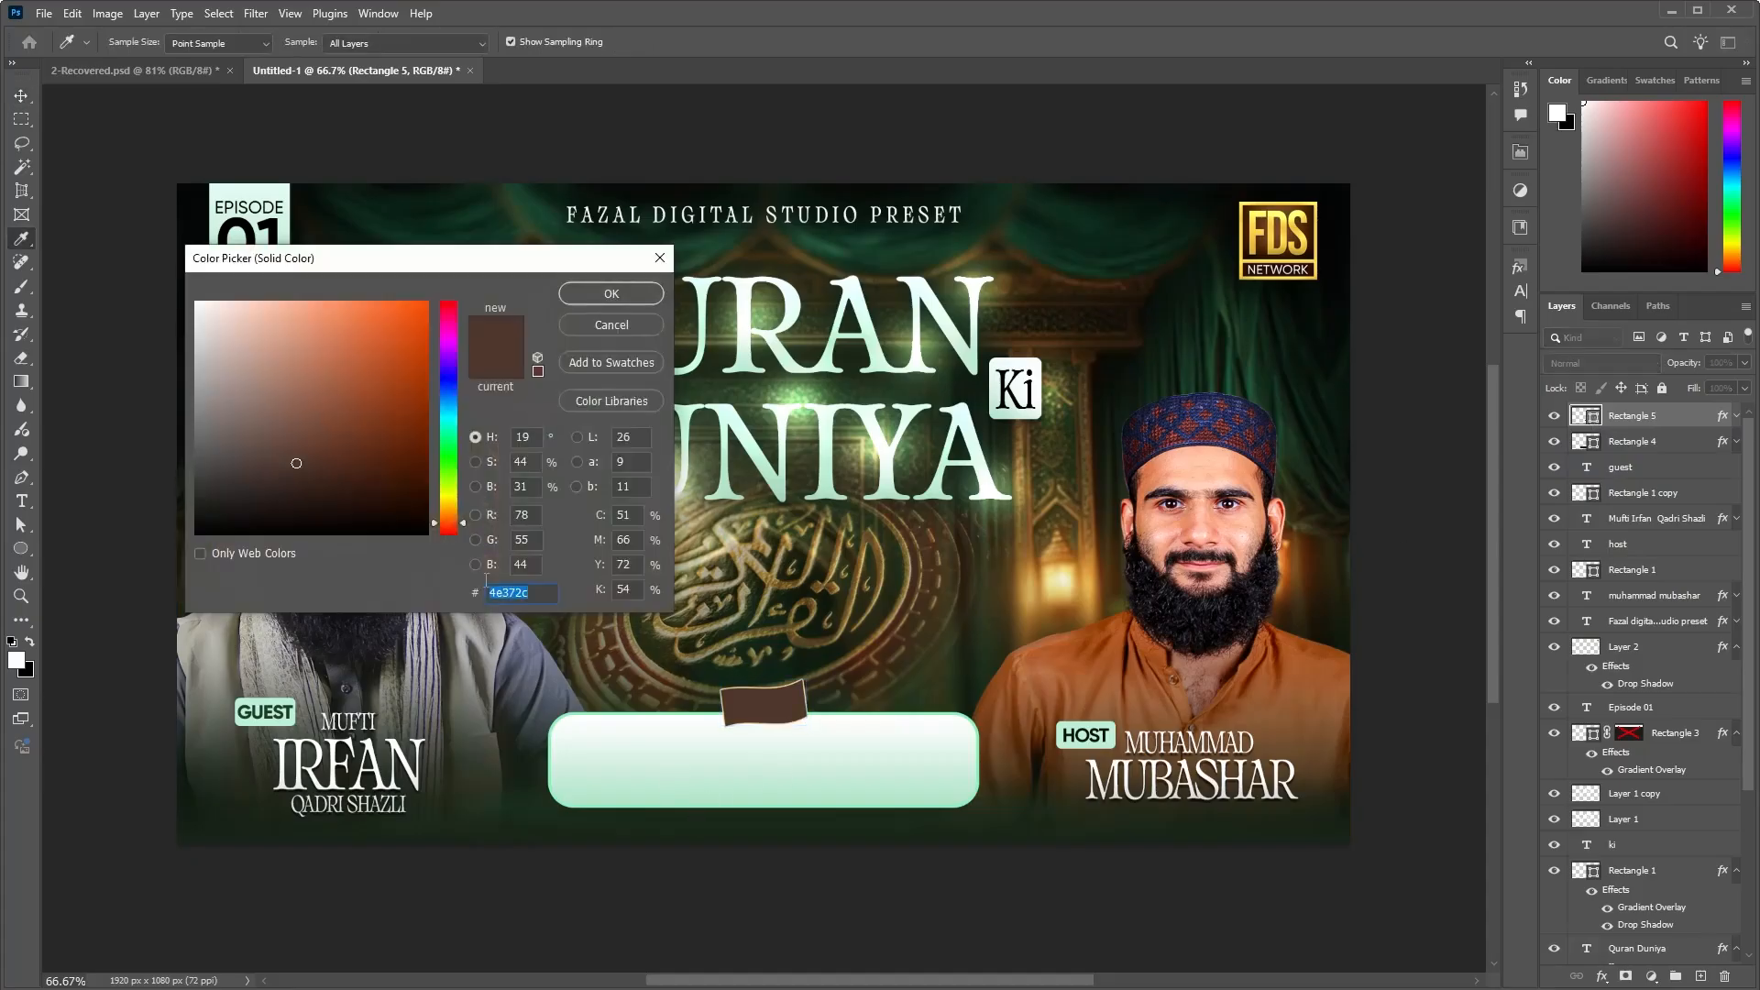
pyautogui.click(622, 325)
pyautogui.click(472, 829)
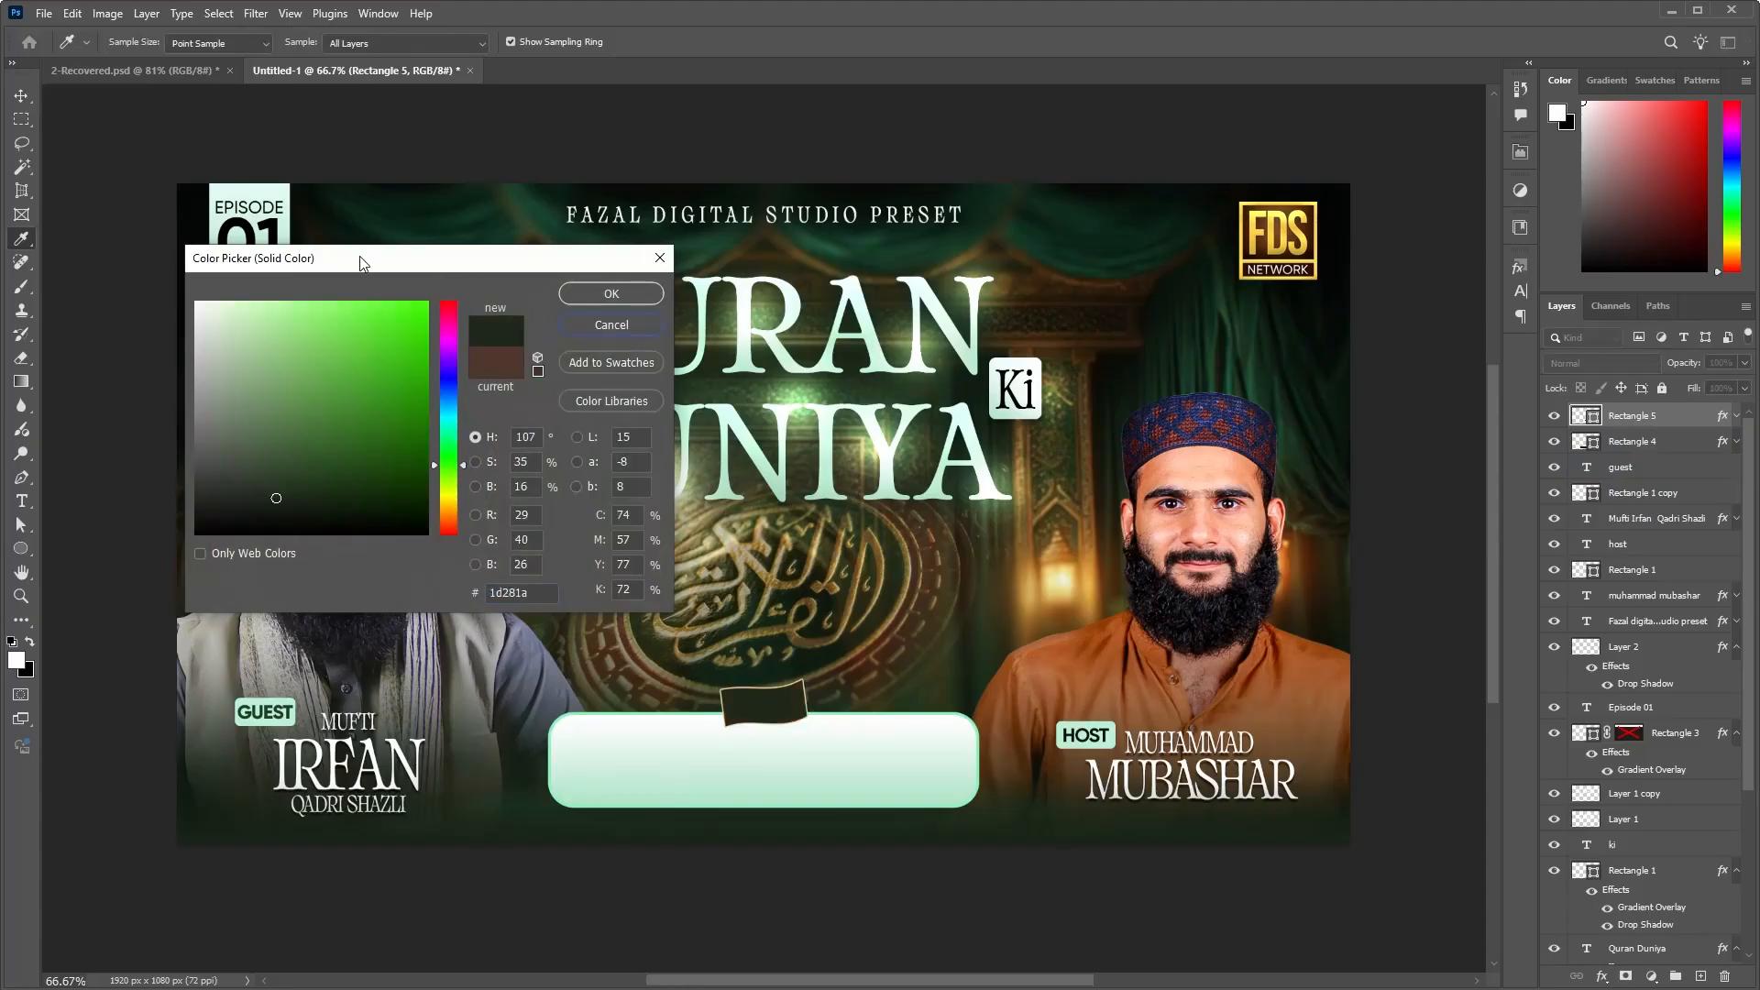
pyautogui.moveTo(360, 264); pyautogui.dragTo(858, 348)
pyautogui.click(447, 232)
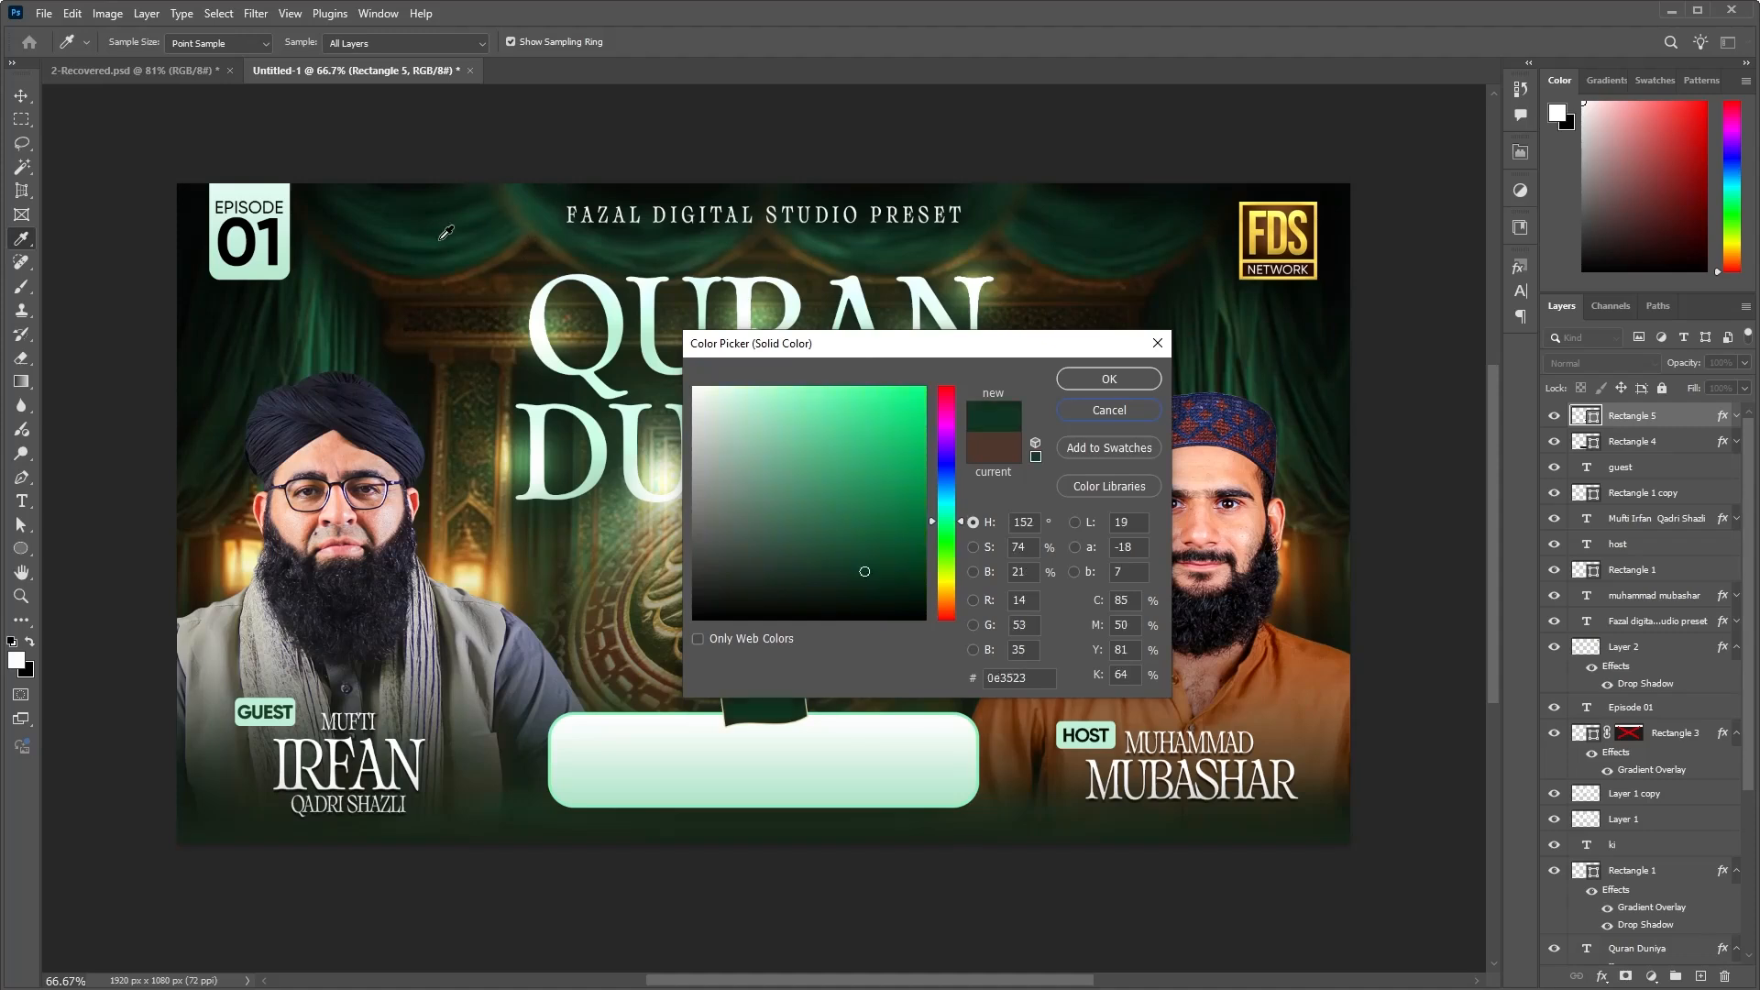
pyautogui.click(1109, 379)
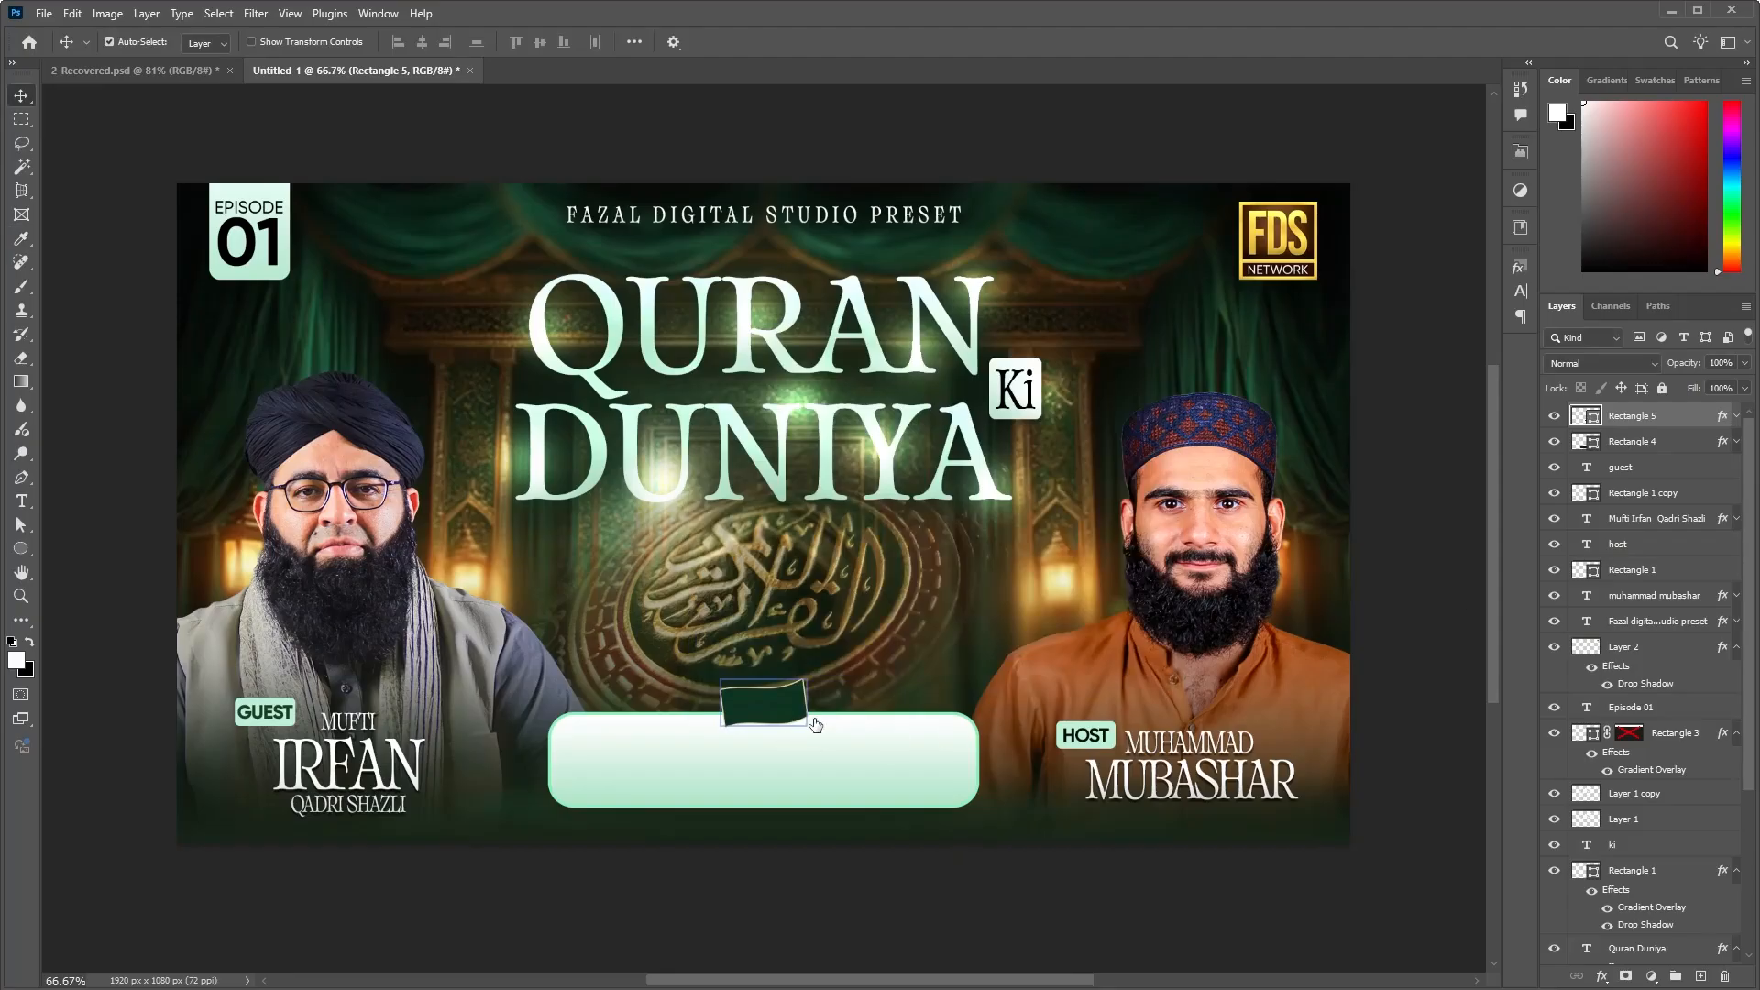
# Step: Change the wavy tab's stroke to a pale mint green, lightened from a colour sampled from the panel
pyautogui.click(1164, 591)
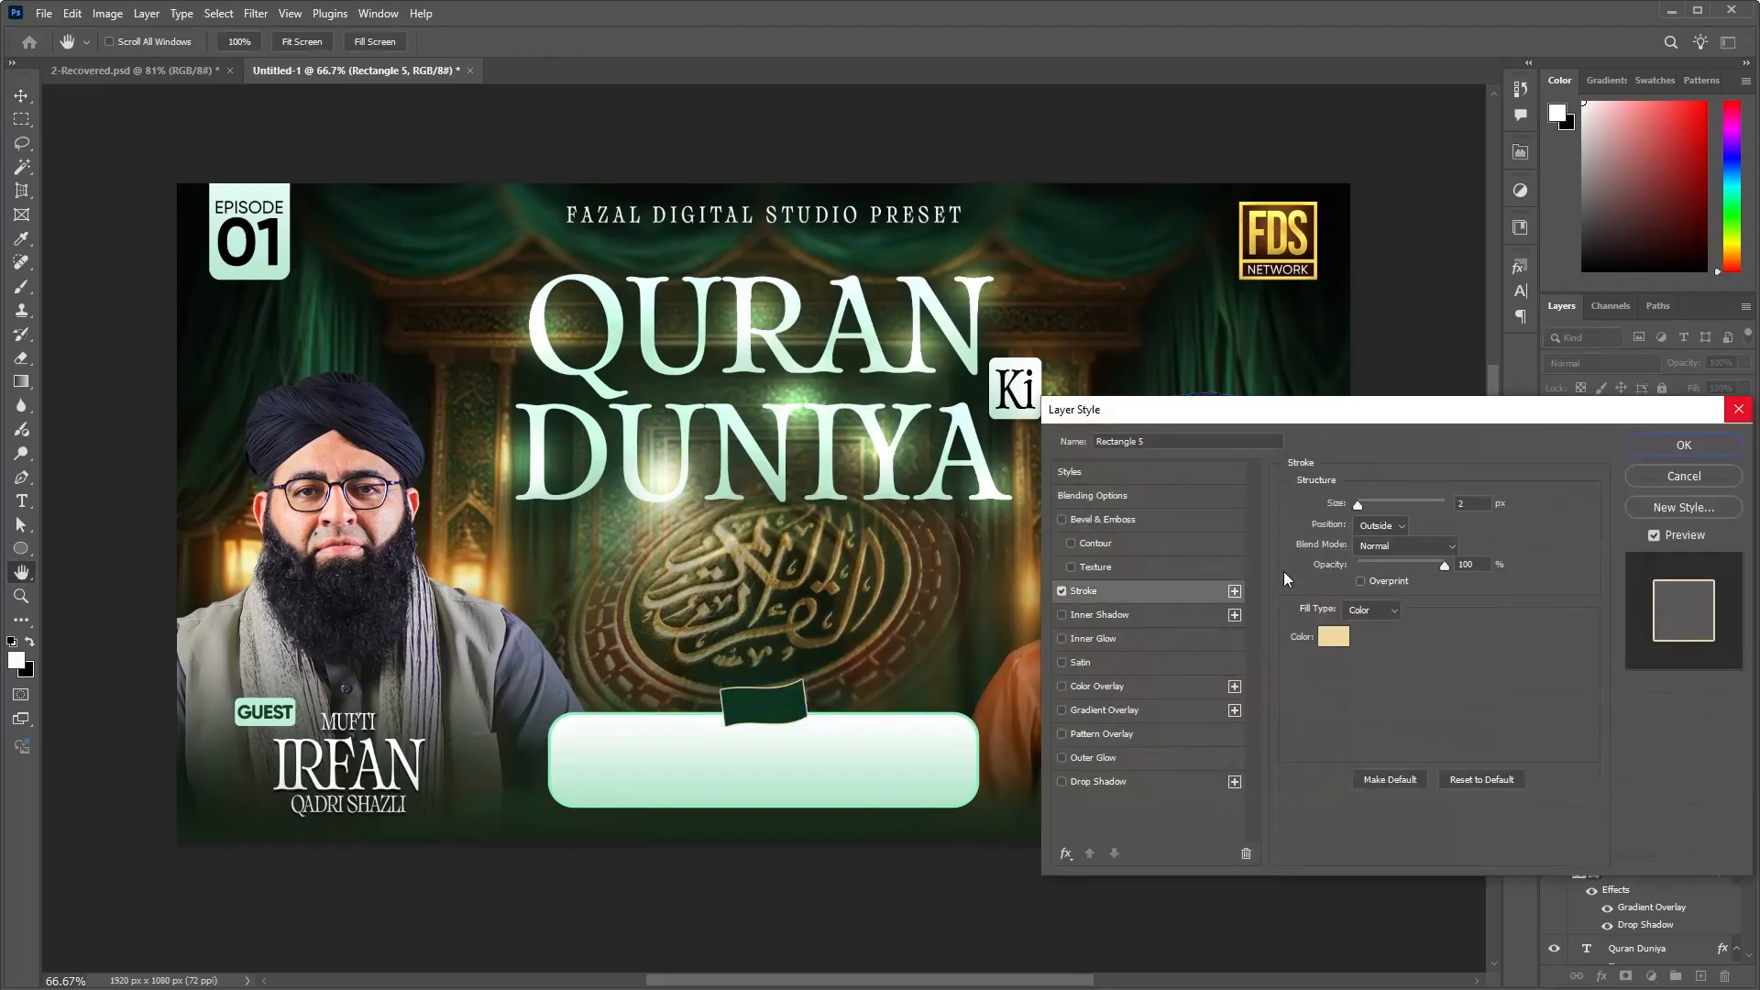
pyautogui.click(1334, 636)
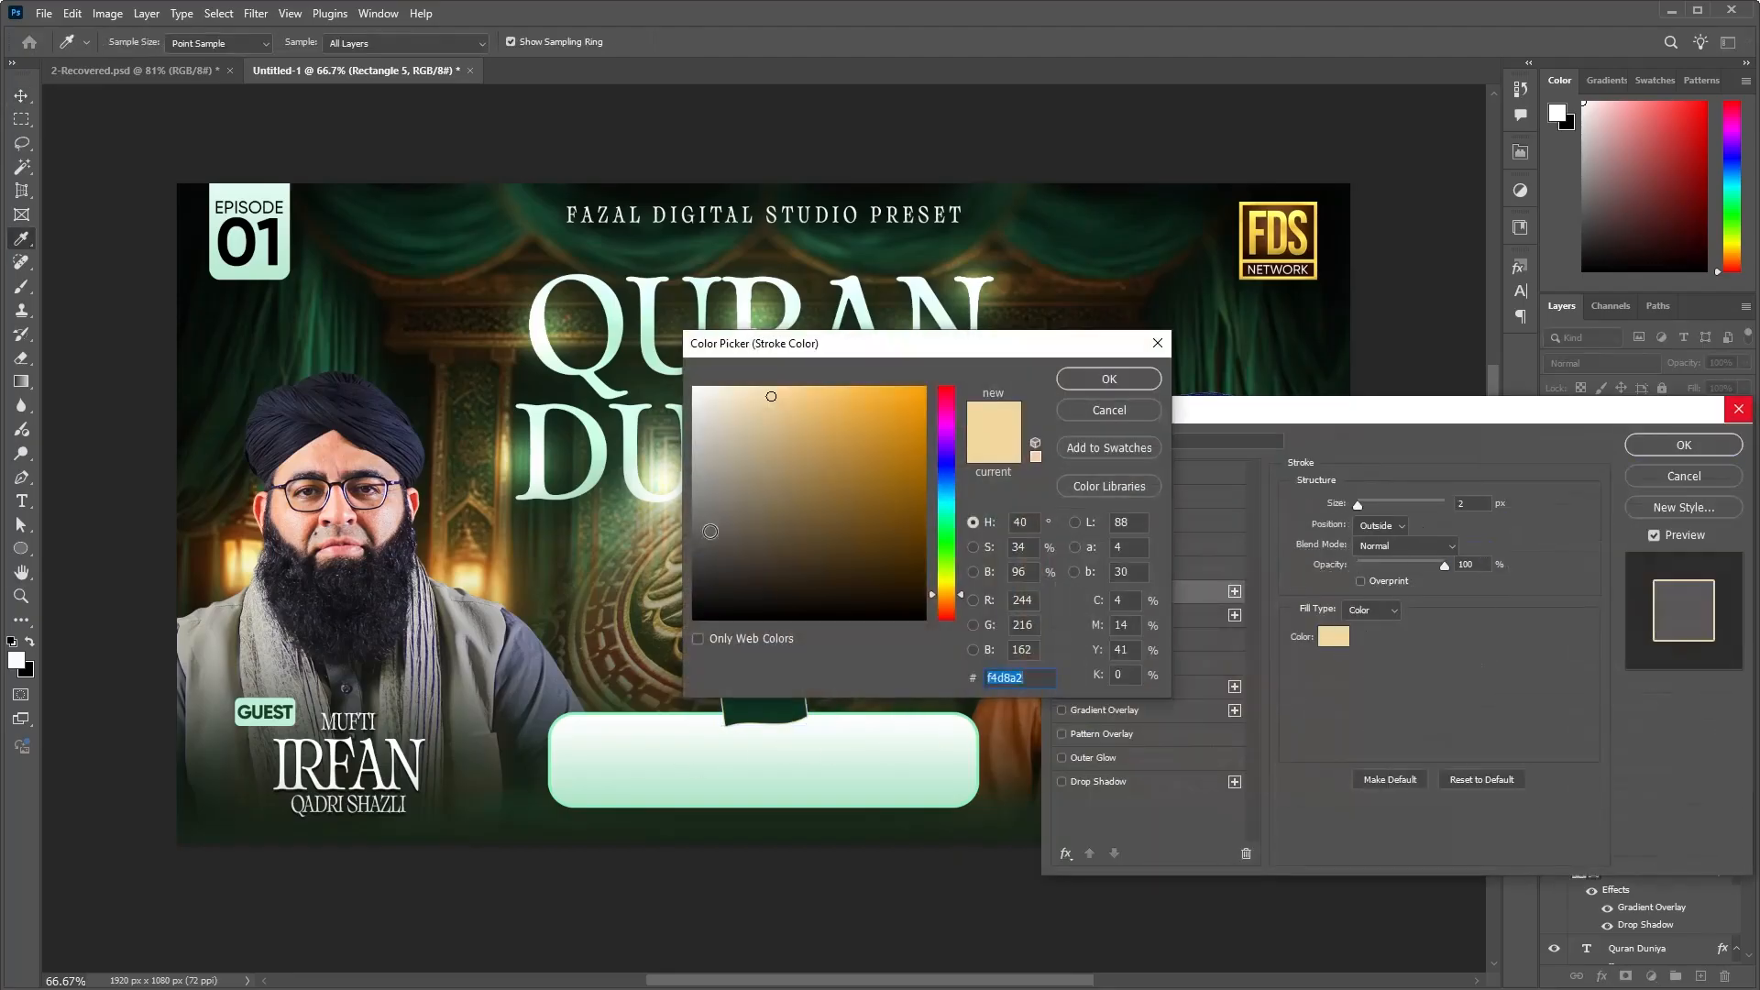
pyautogui.click(676, 772)
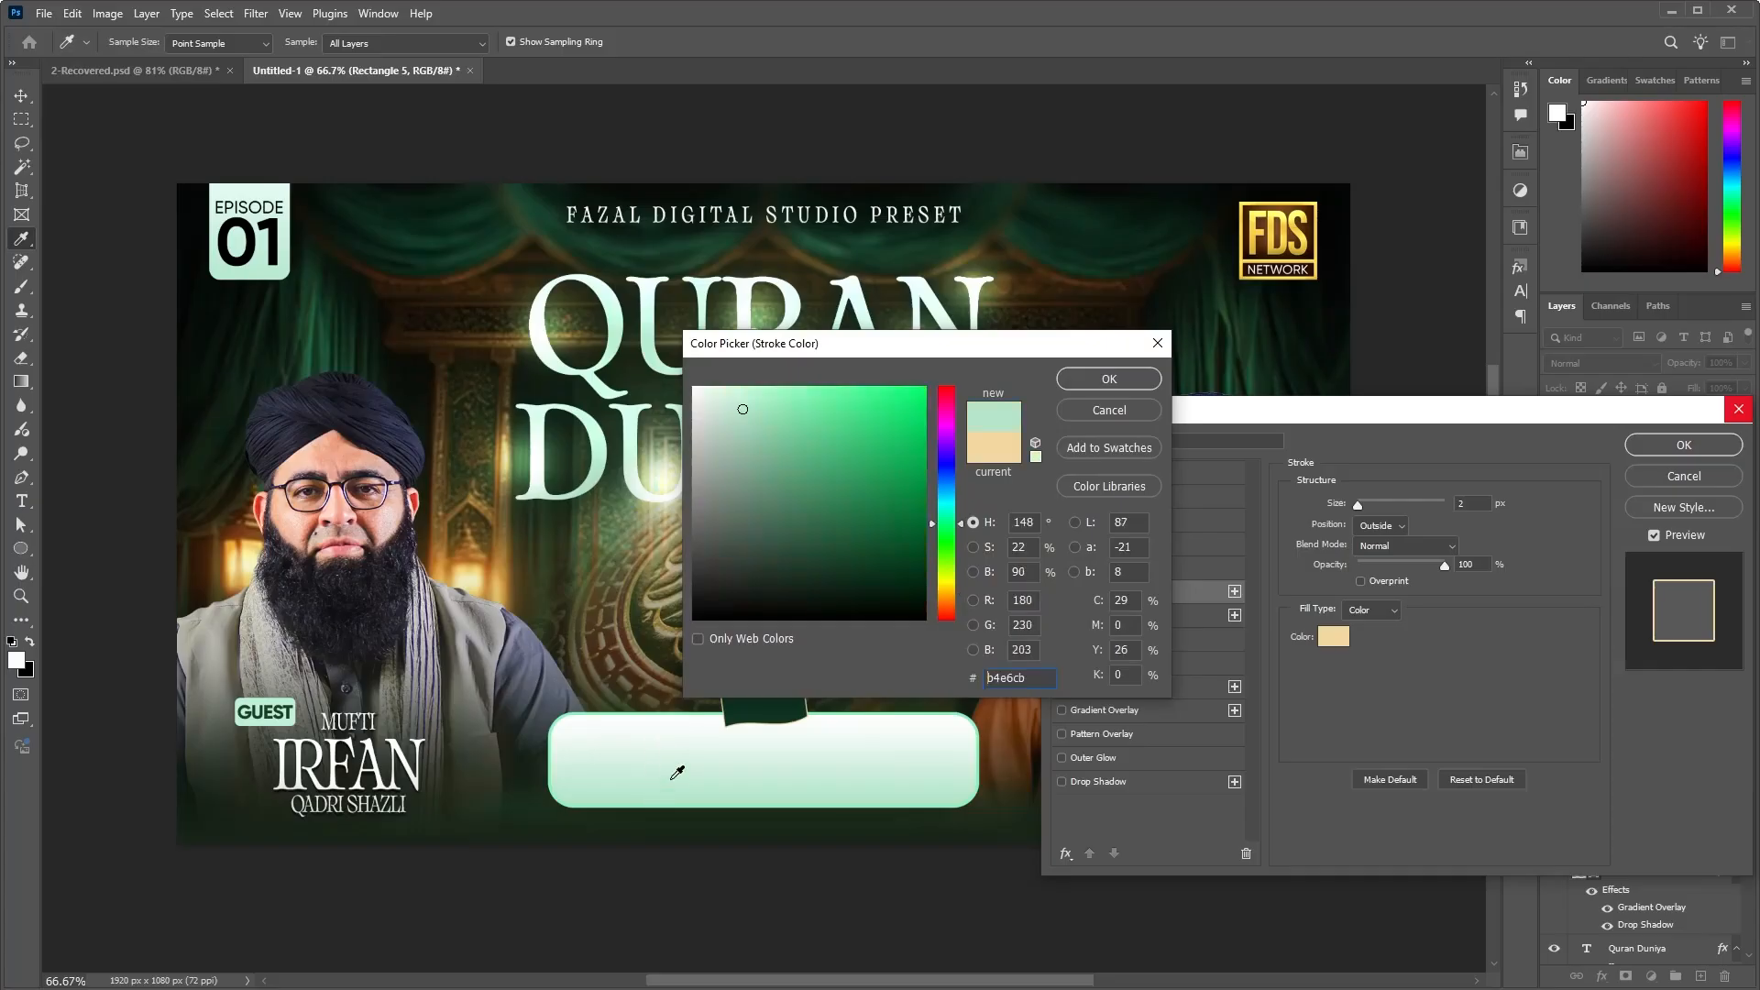
pyautogui.moveTo(776, 405); pyautogui.dragTo(733, 354)
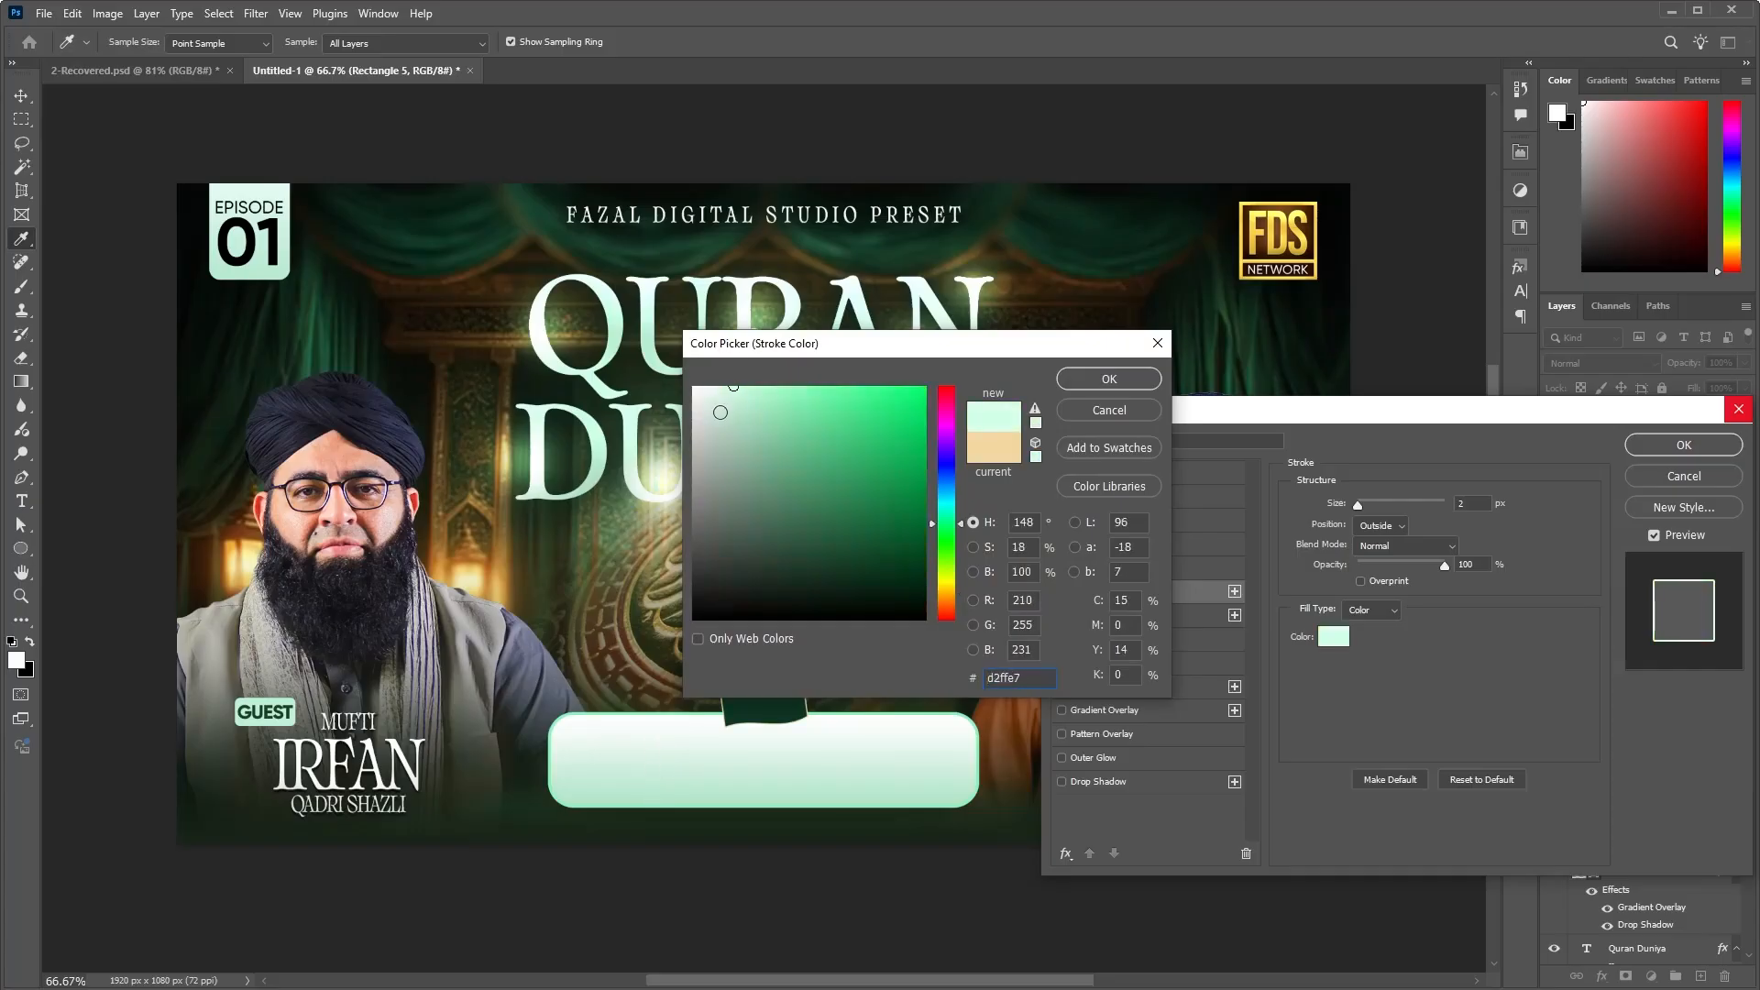
pyautogui.click(737, 386)
pyautogui.click(1104, 386)
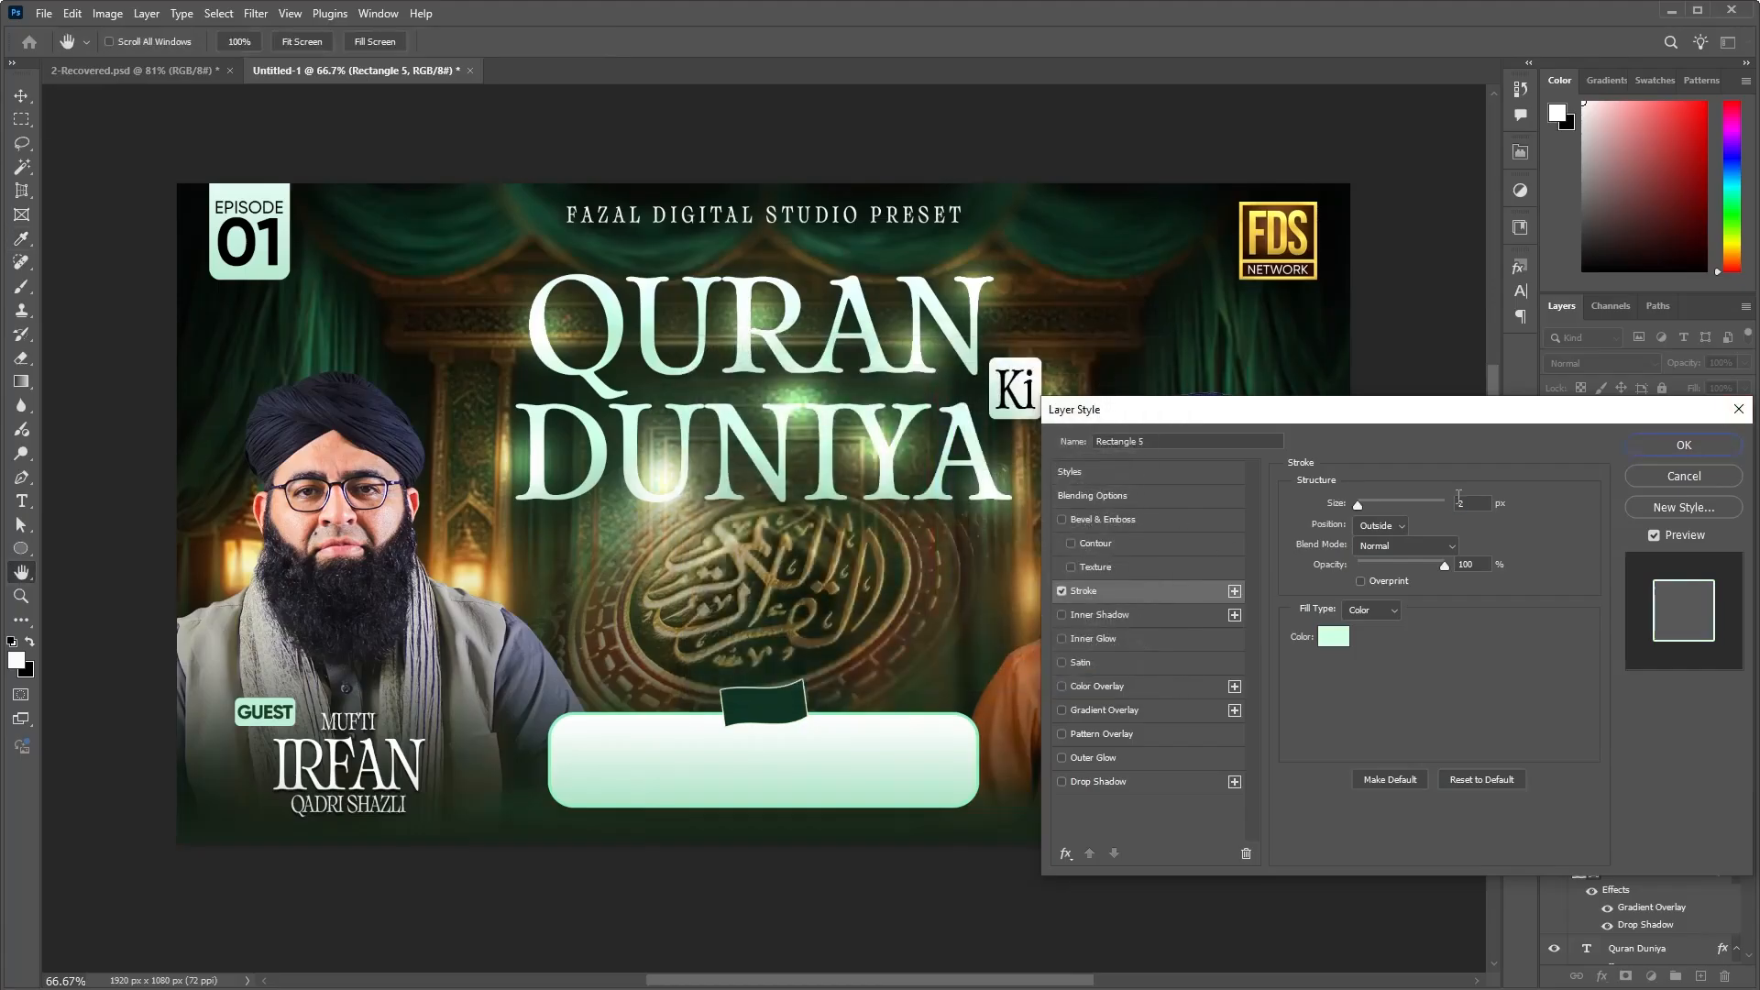
pyautogui.click(1728, 445)
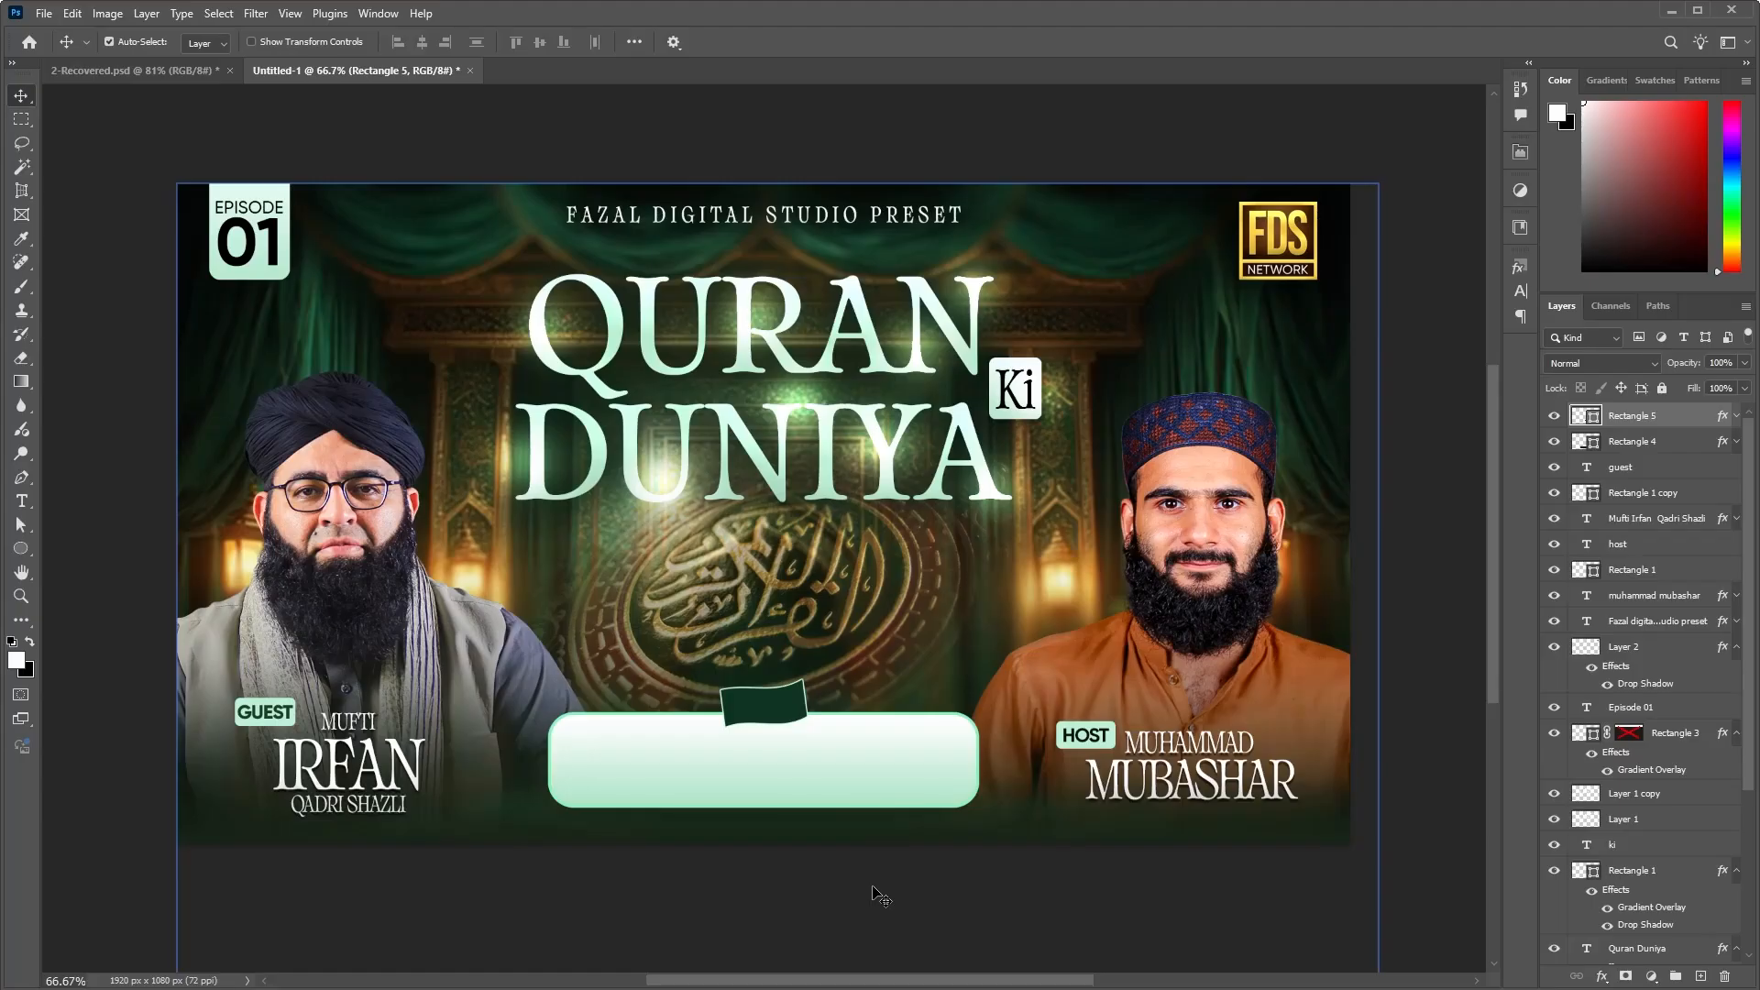
# Step: Collapse the effects lists of the Layer 2, Rectangle 3, lower Rectangle 1 and Quran Duniya layers
pyautogui.click(1738, 650)
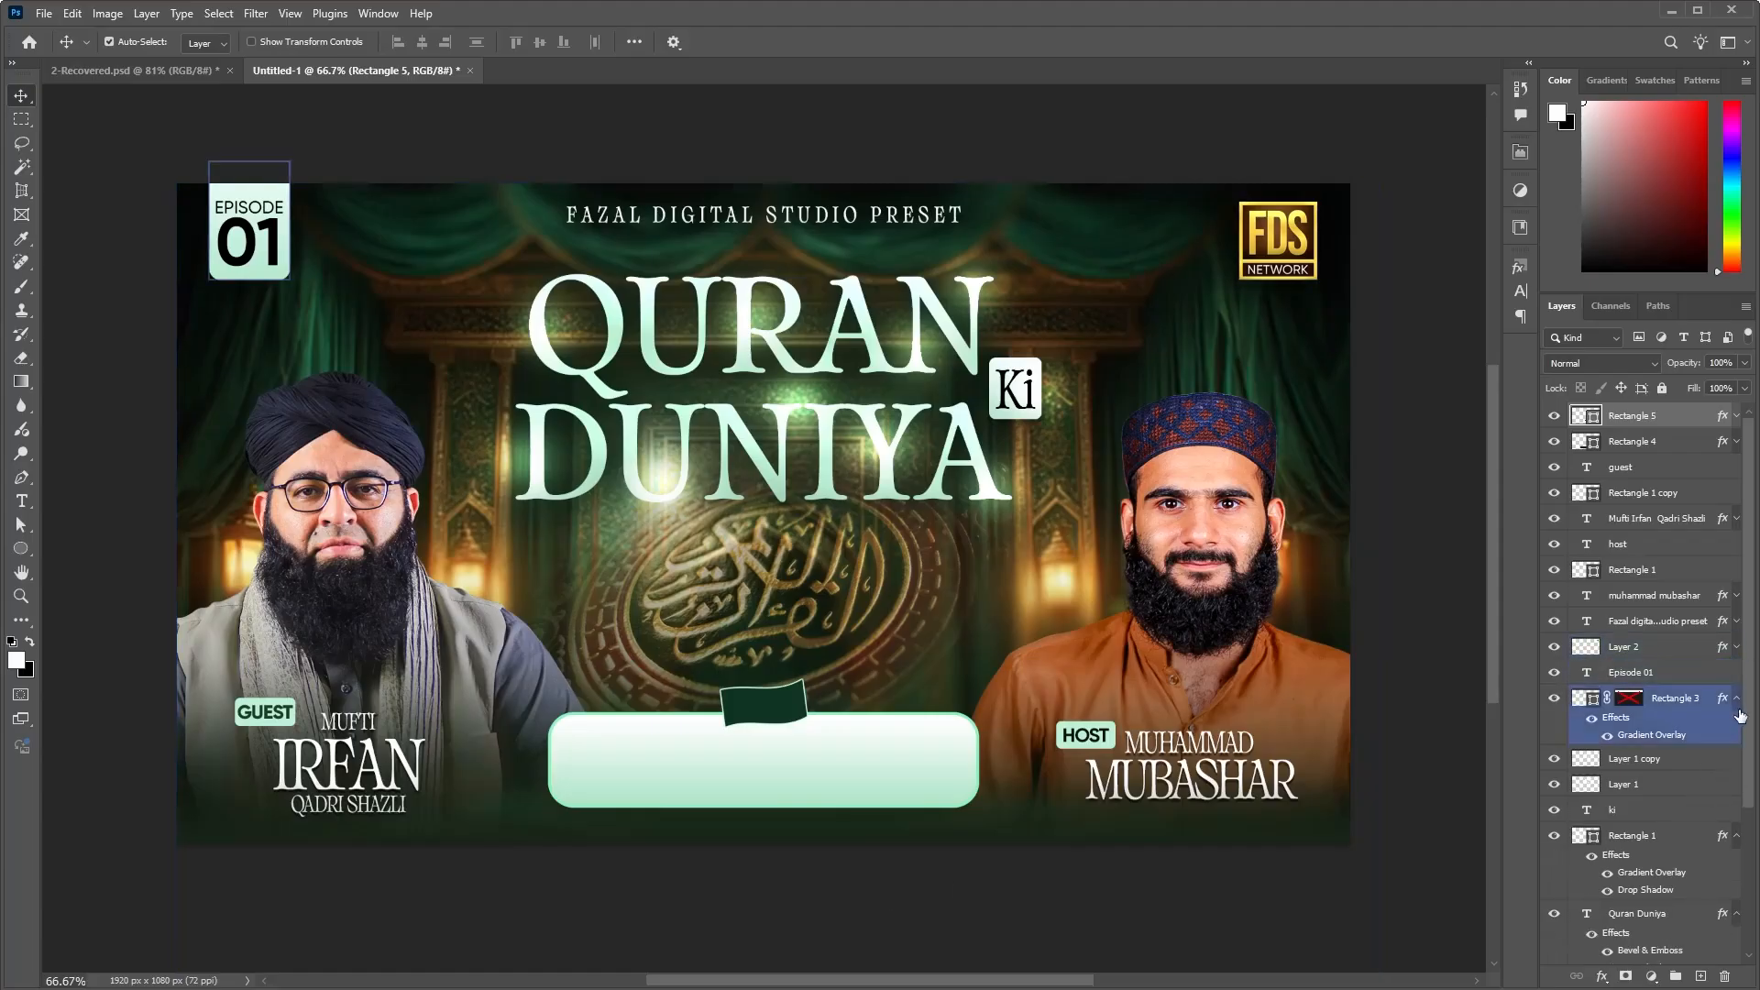
pyautogui.click(1737, 697)
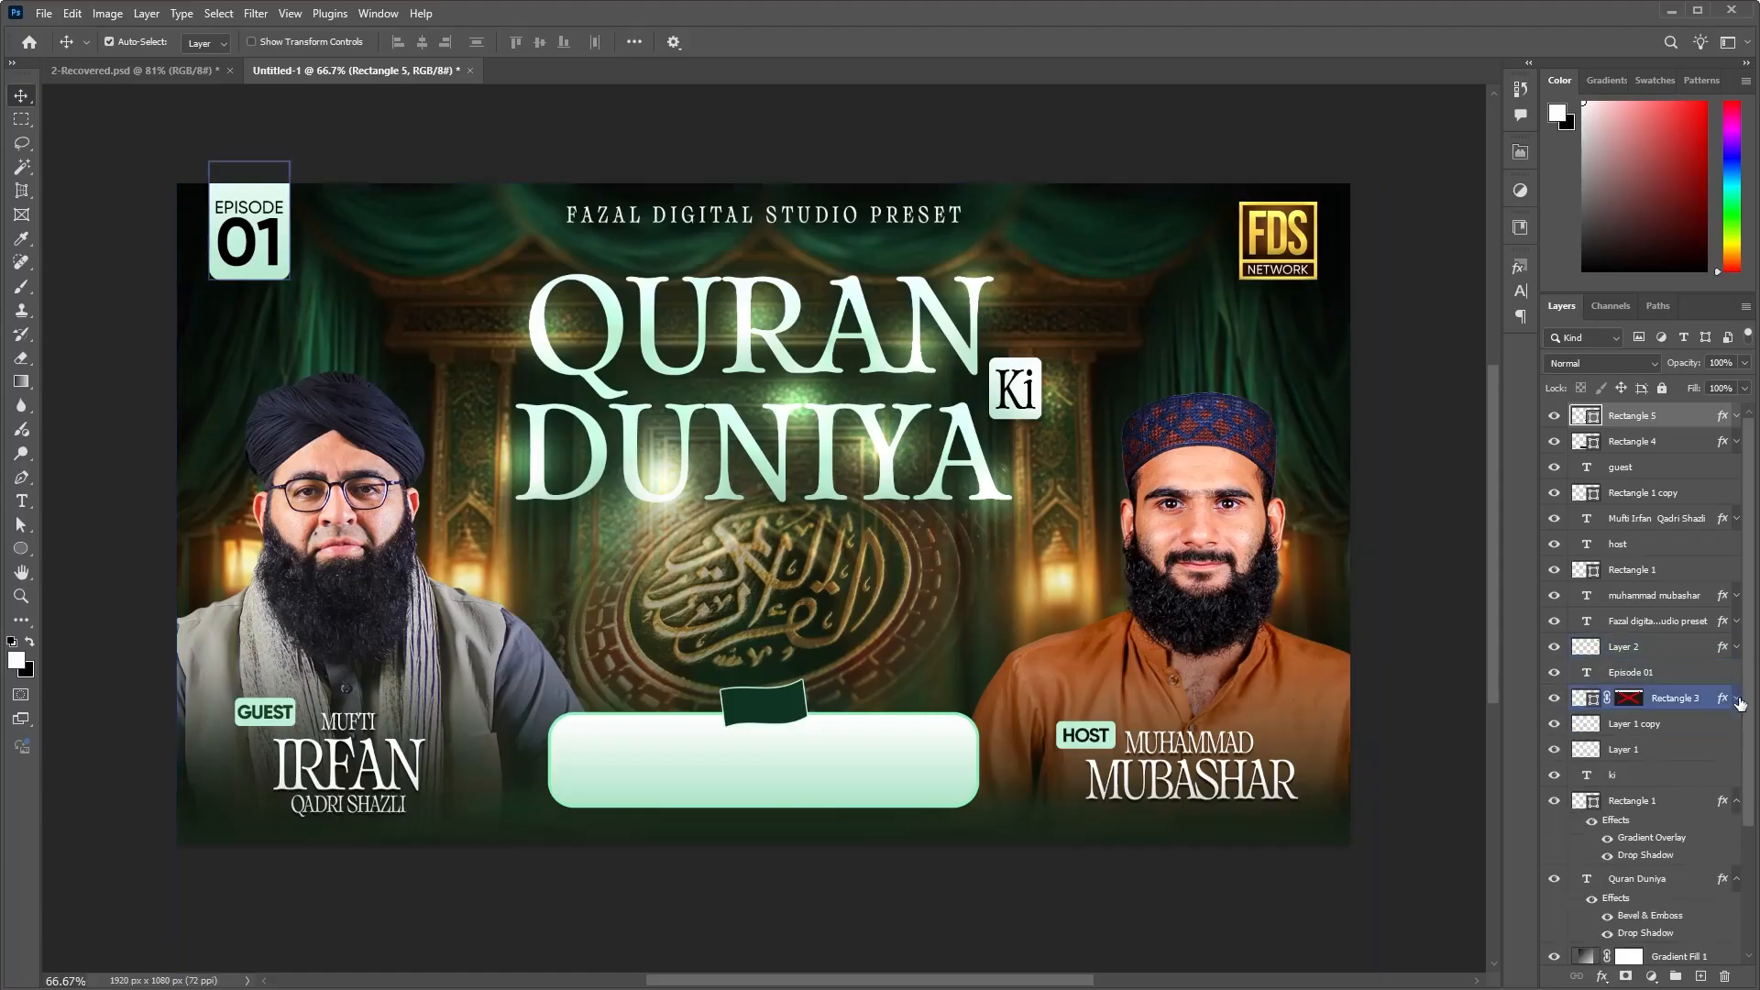
pyautogui.click(1736, 803)
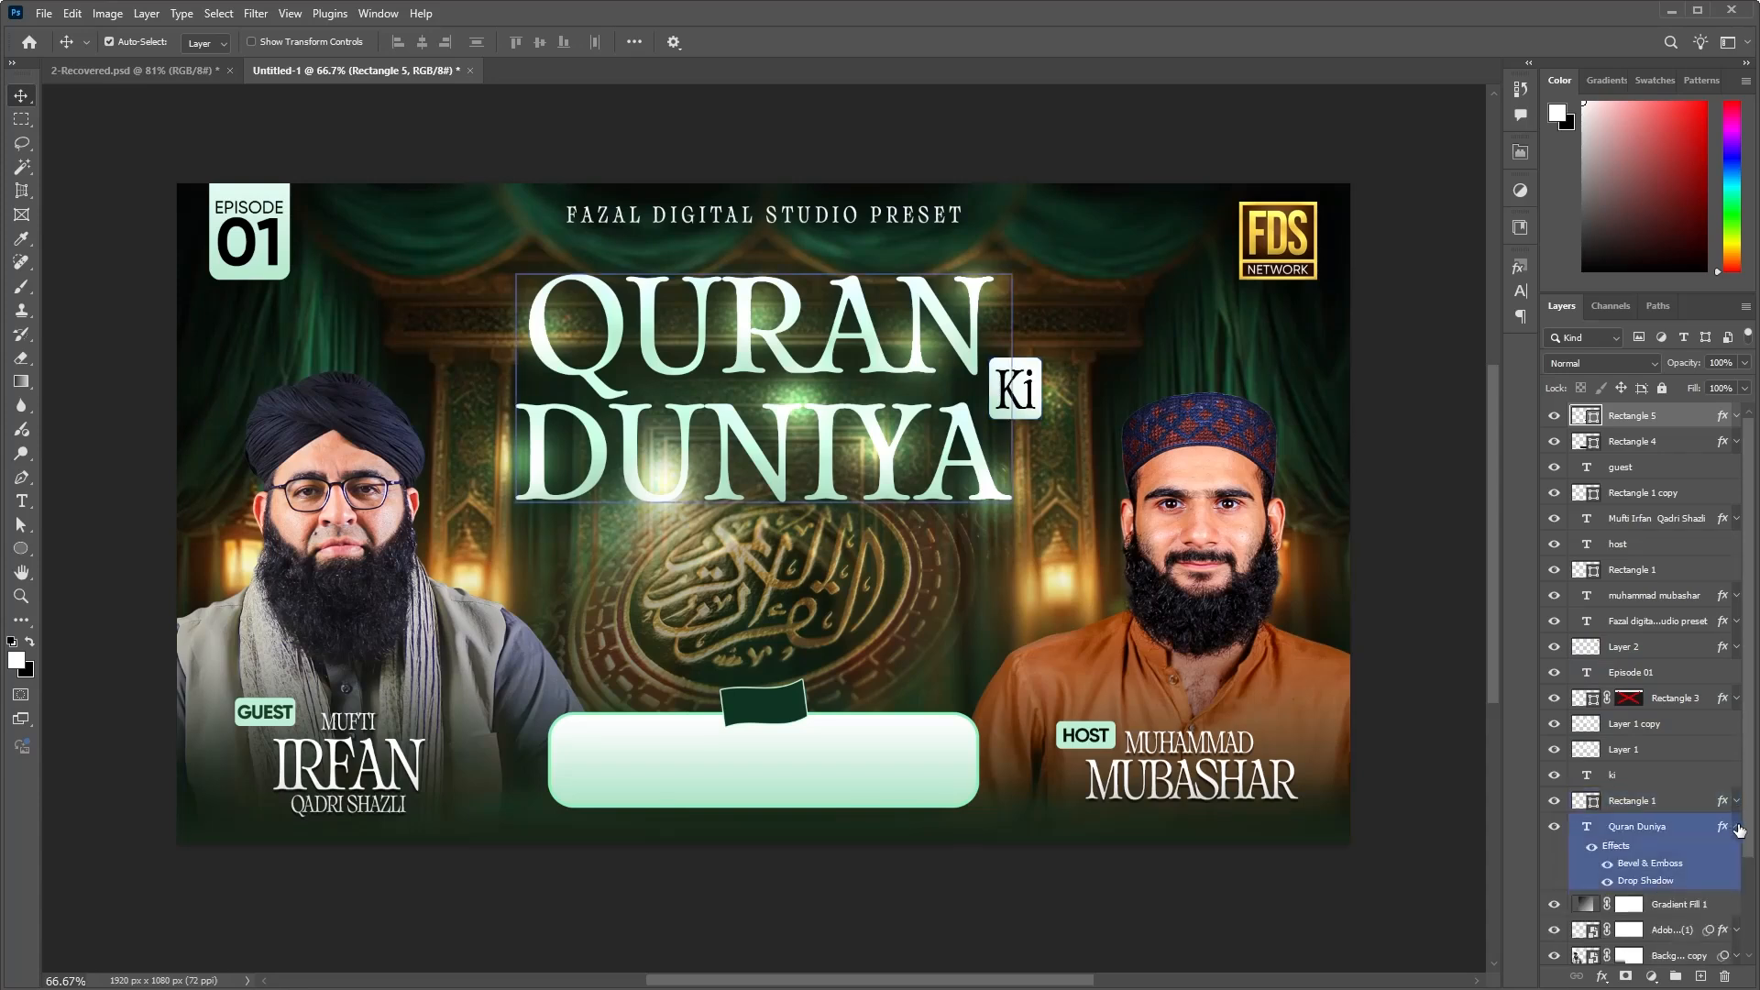
pyautogui.click(1738, 828)
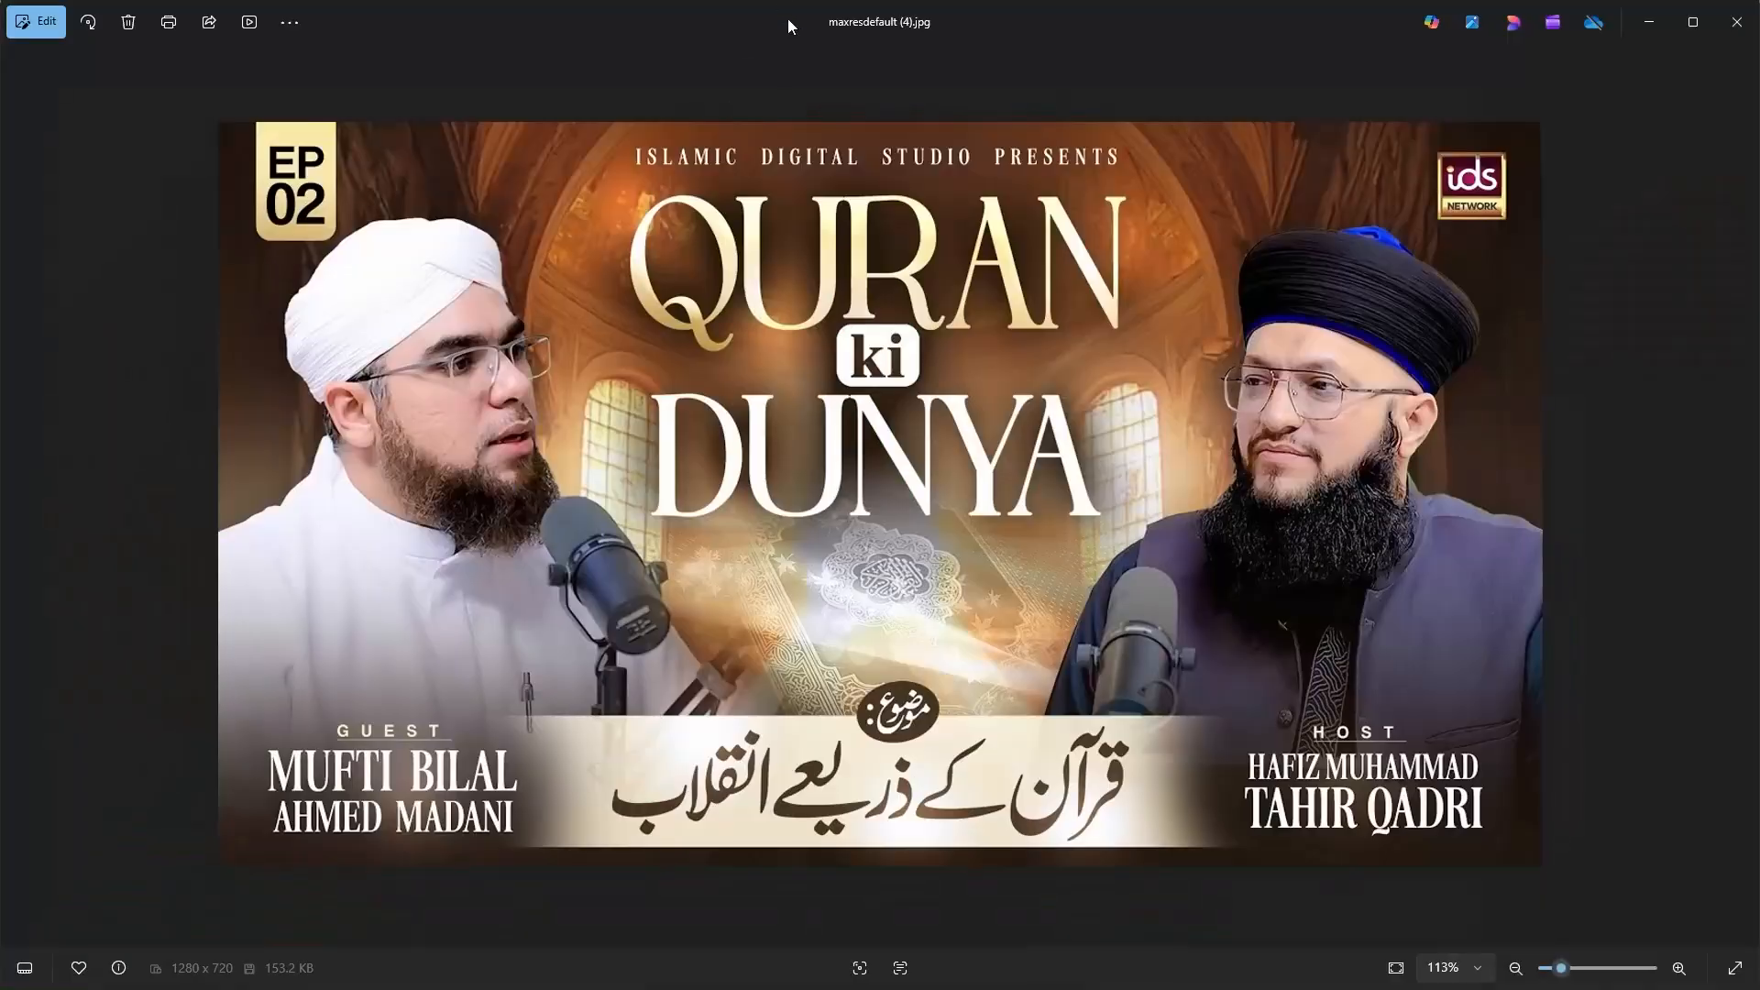
# Step: Arrange the reference thumbnail maxresdefault (4).jpg and the zoomed-out design side by side to compare their layouts
pyautogui.moveTo(789, 20); pyautogui.dragTo(776, 98)
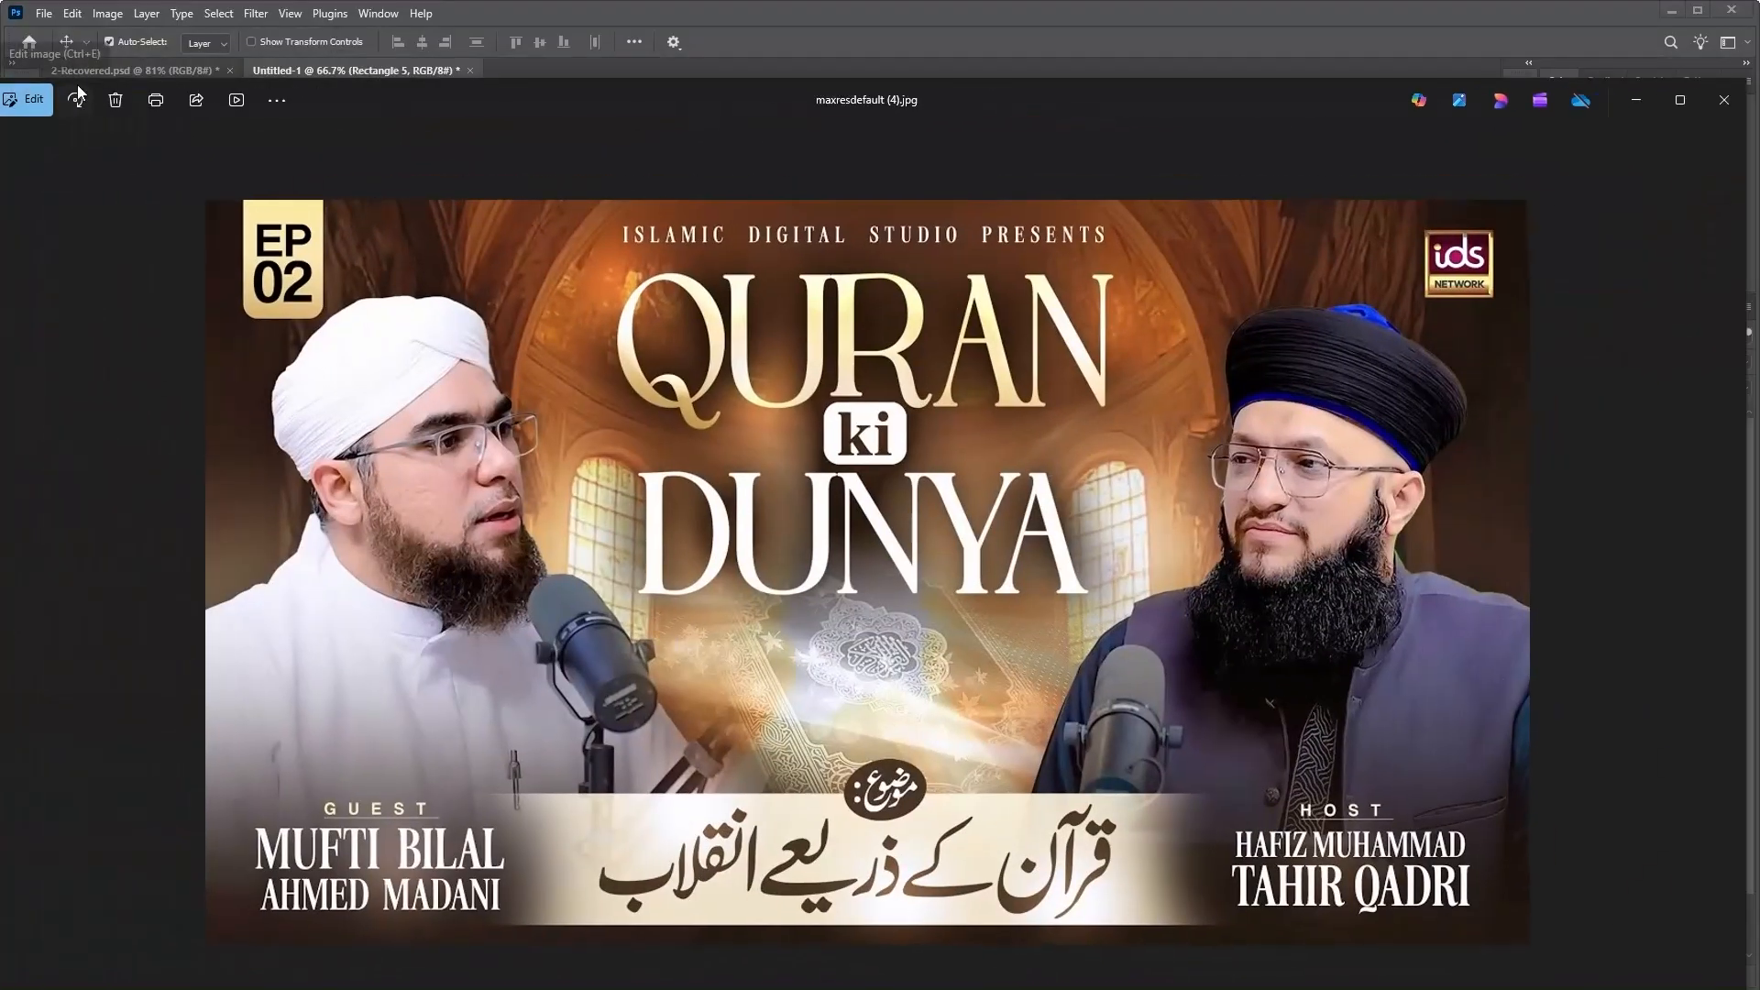
pyautogui.moveTo(352, 95); pyautogui.dragTo(530, 117)
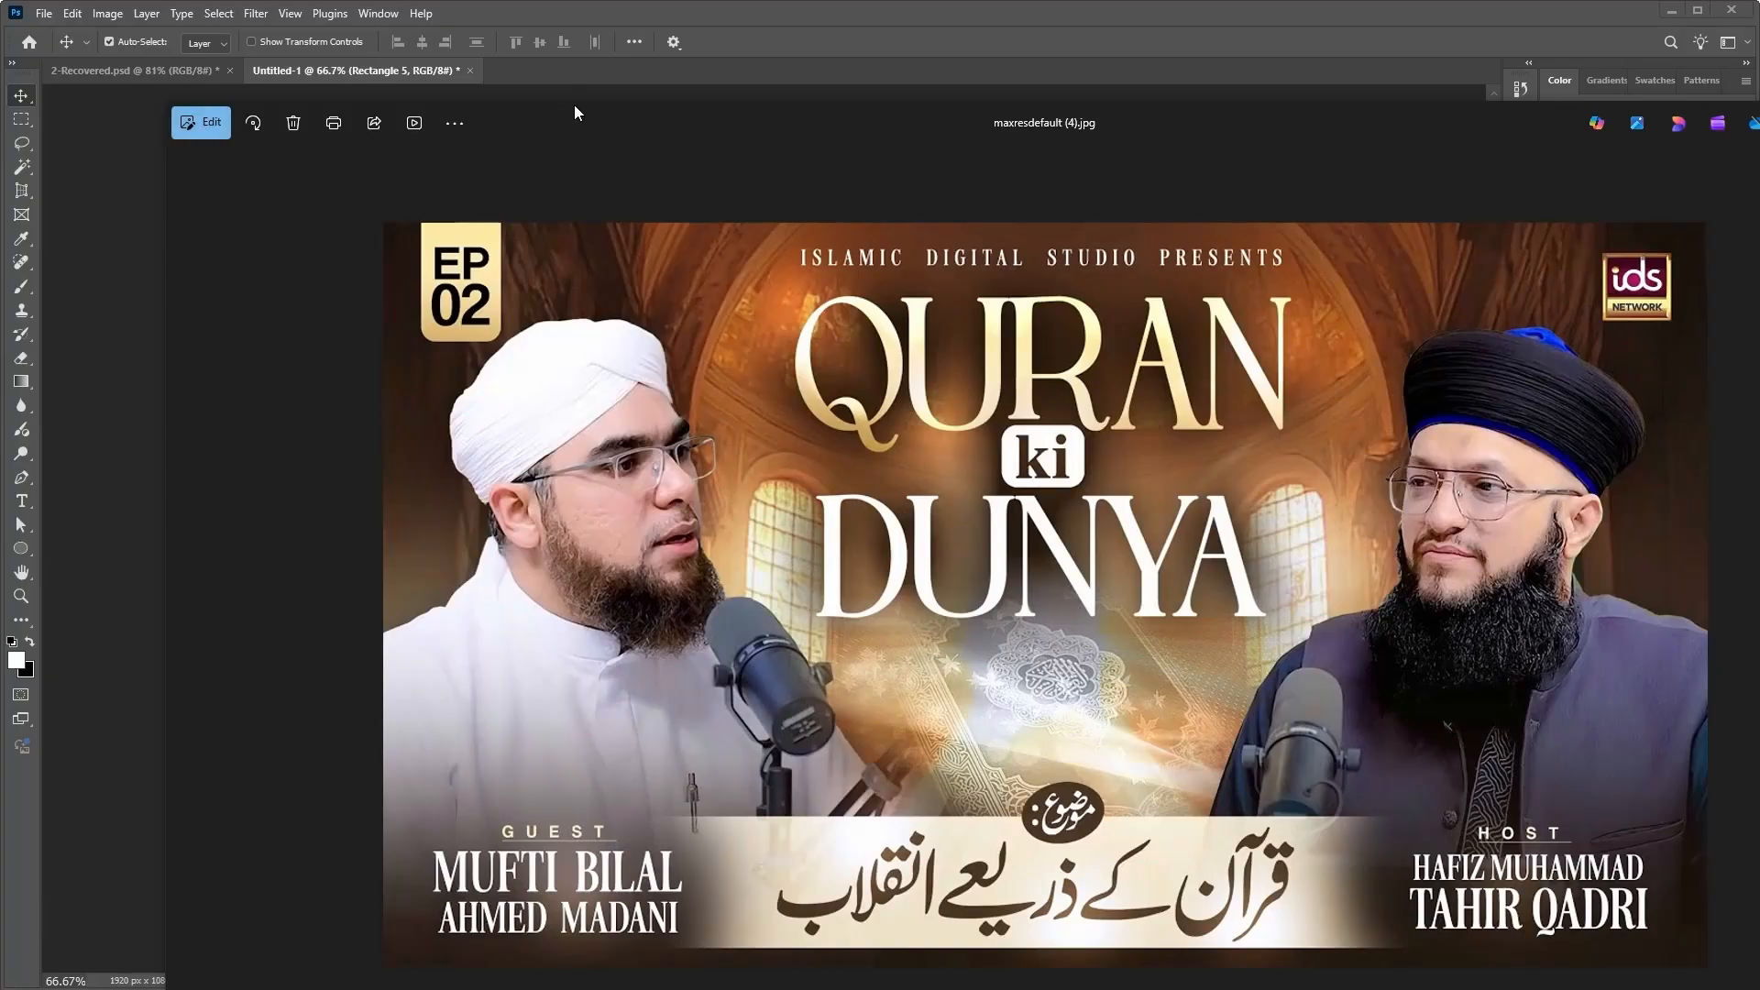
pyautogui.moveTo(573, 104); pyautogui.dragTo(716, 106)
pyautogui.moveTo(116, 372); pyautogui.dragTo(1091, 367)
pyautogui.moveTo(1399, 141); pyautogui.dragTo(1361, 278)
pyautogui.click(121, 575)
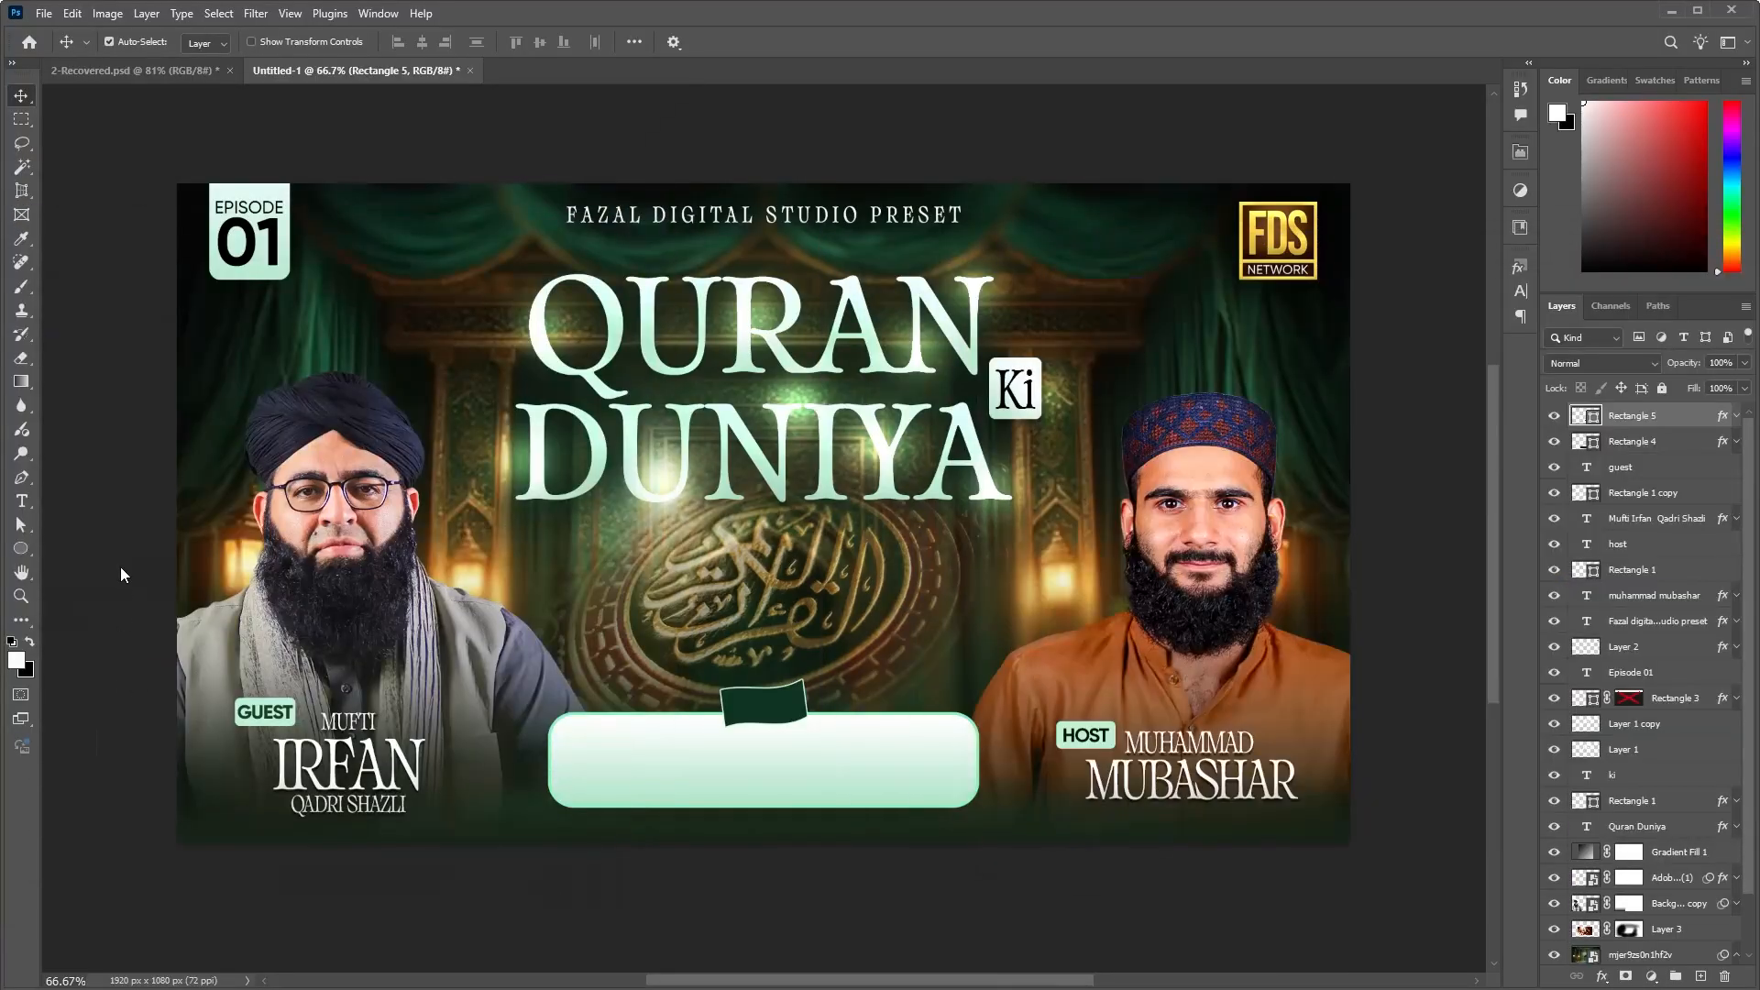
pyautogui.hotkey('ctrl', '-')
pyautogui.moveTo(1256, 483); pyautogui.dragTo(1096, 476)
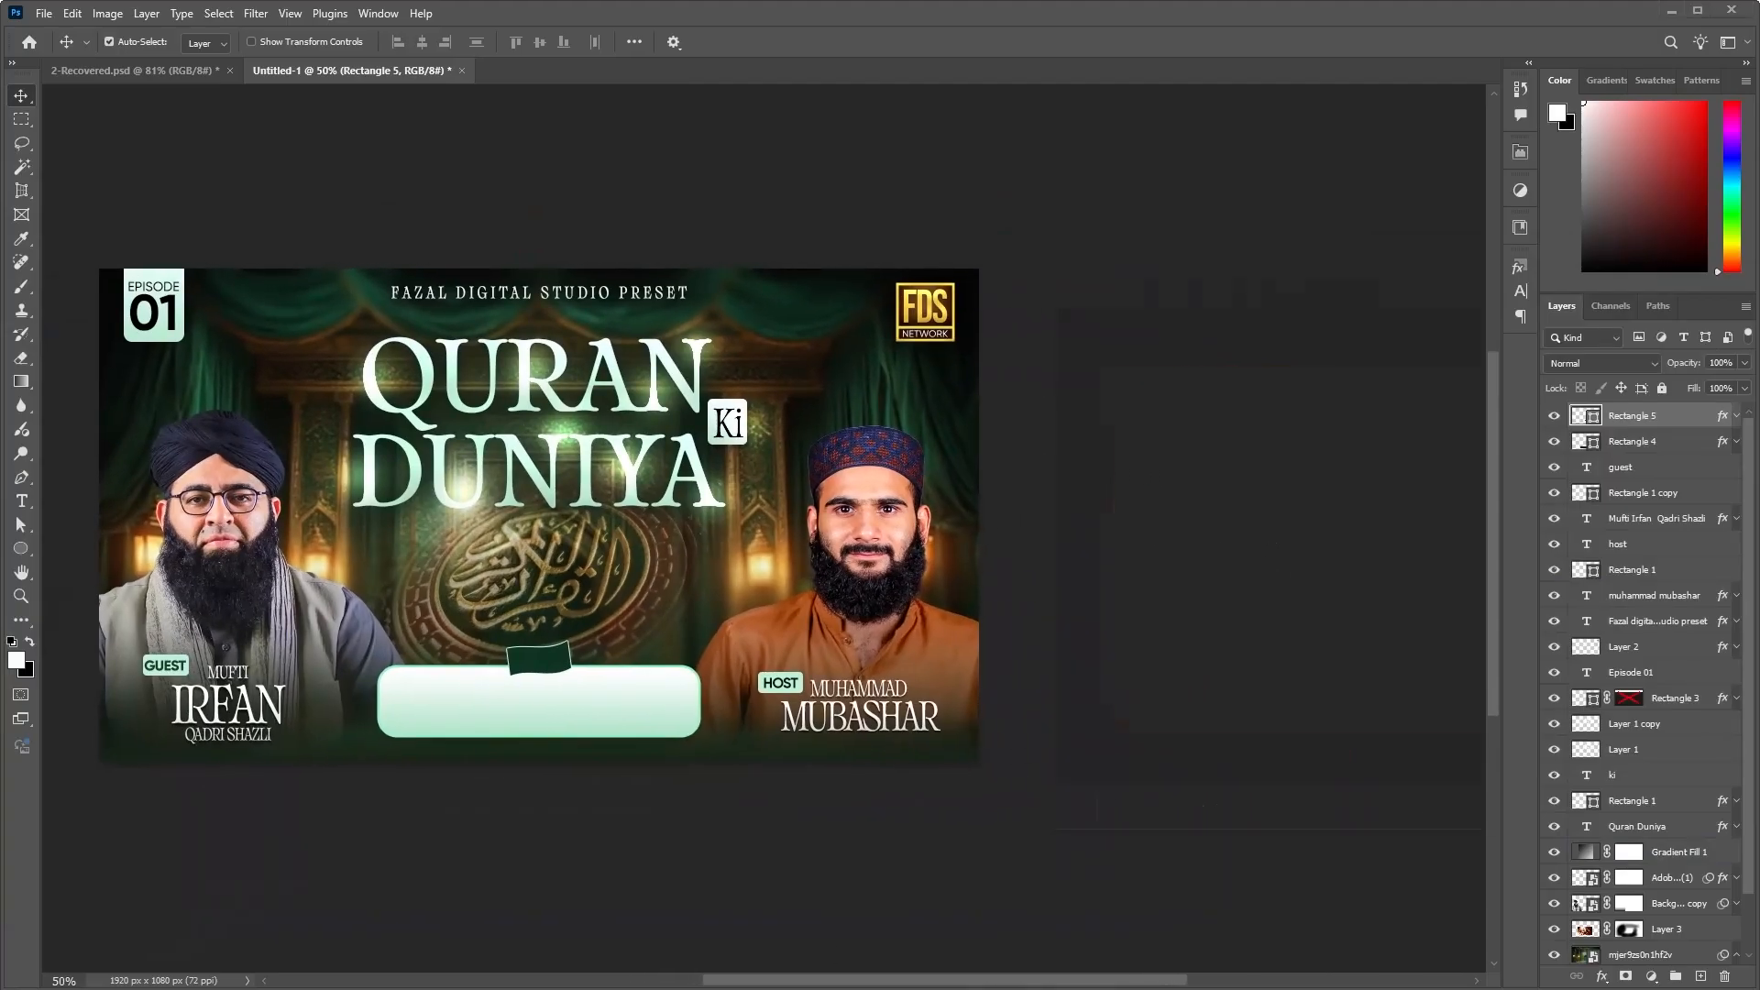
# Step: Compare the reference thumbnail maxresdefault (4).jpg with the design once more, moving it beside the canvas, and close the image
pyautogui.hotkey('alt', 'Tab')
pyautogui.moveTo(1396, 308); pyautogui.dragTo(1320, 262)
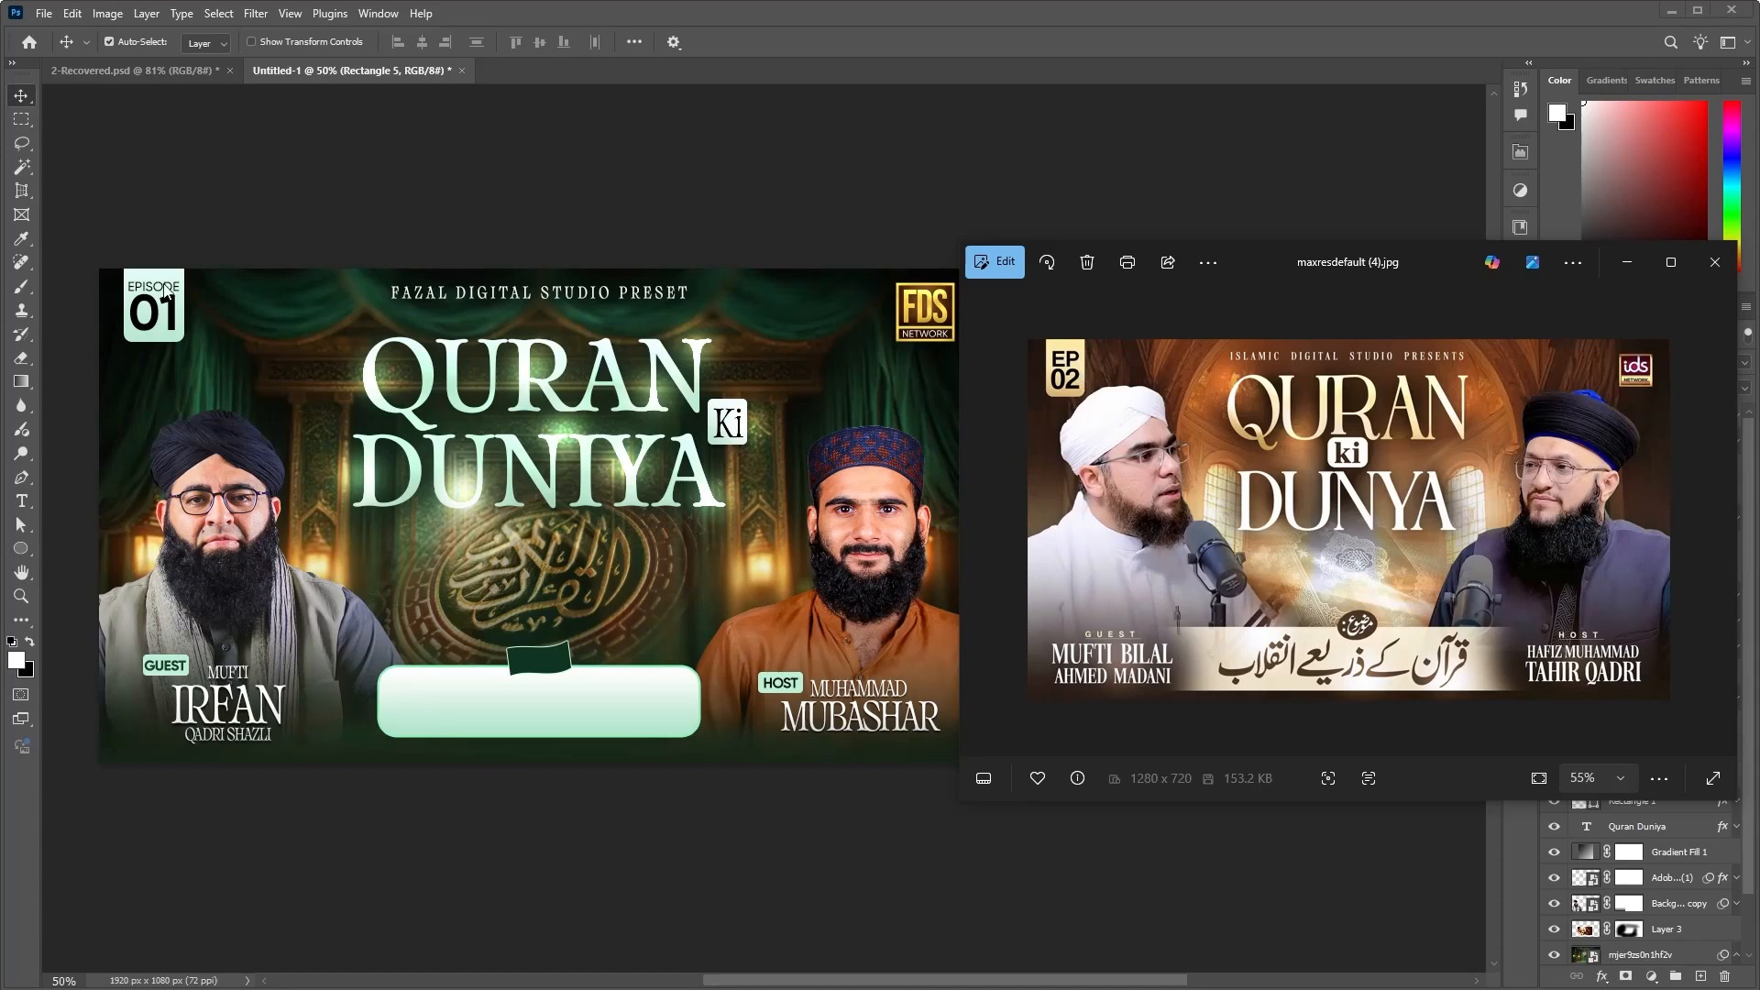
pyautogui.moveTo(1406, 271); pyautogui.dragTo(1295, 240)
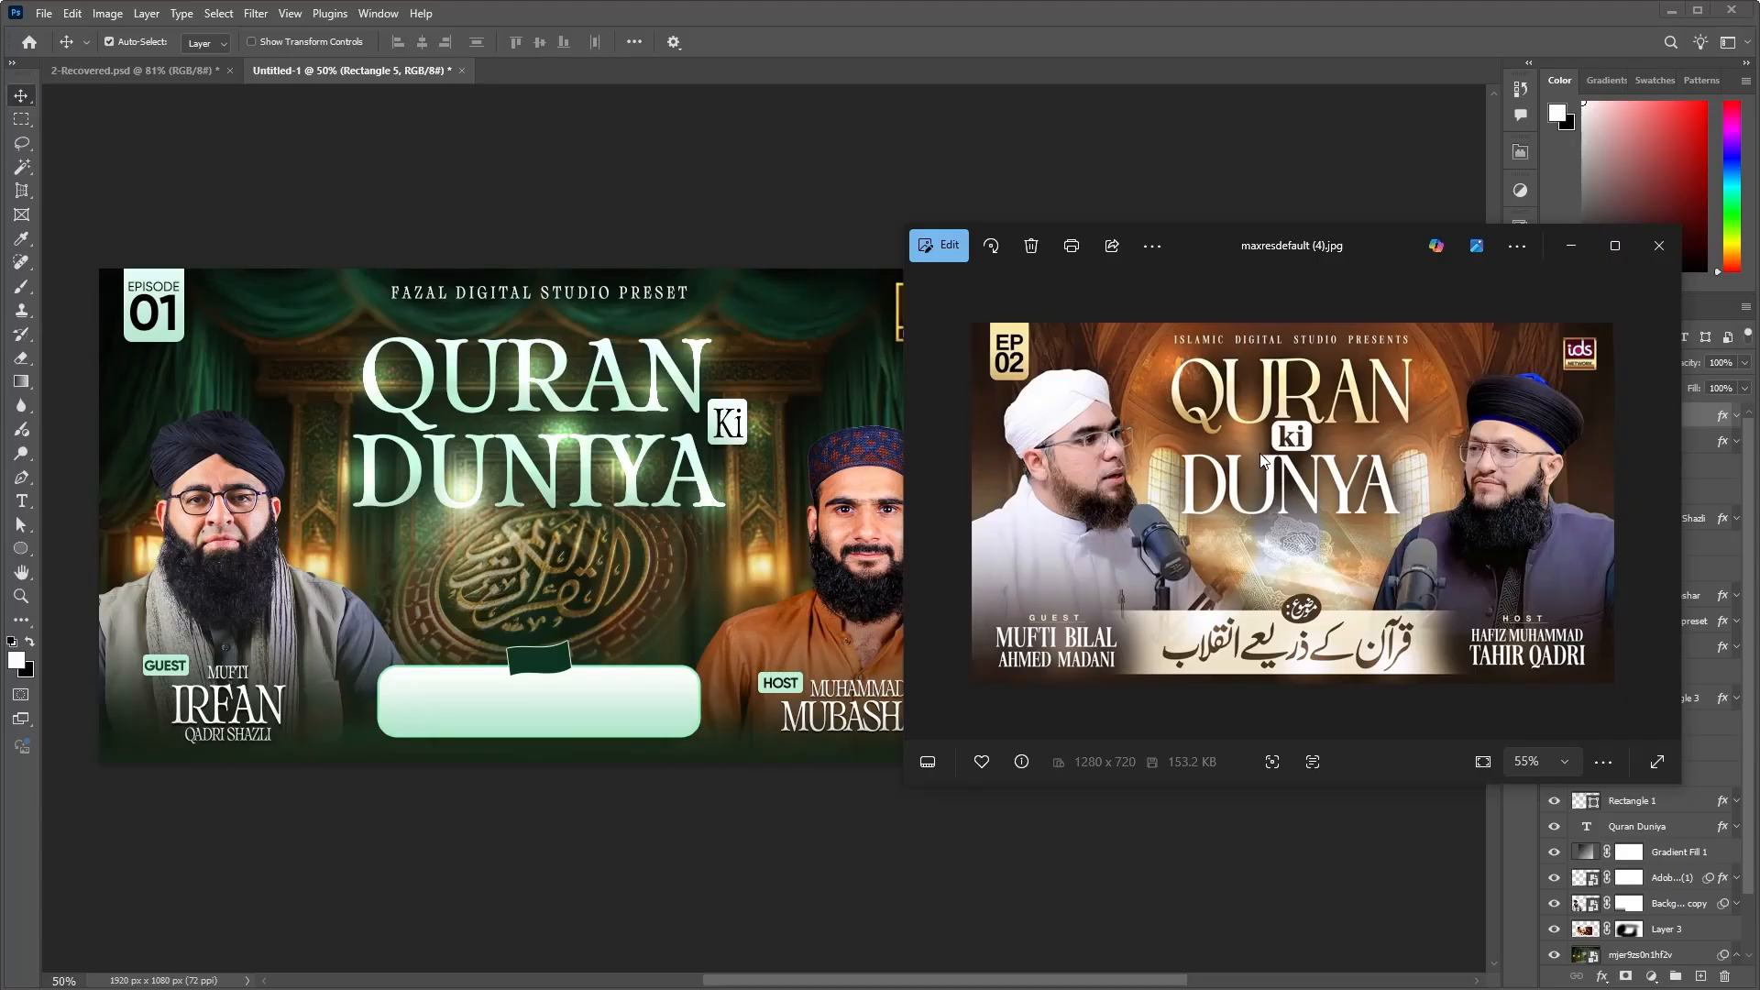
pyautogui.click(1659, 246)
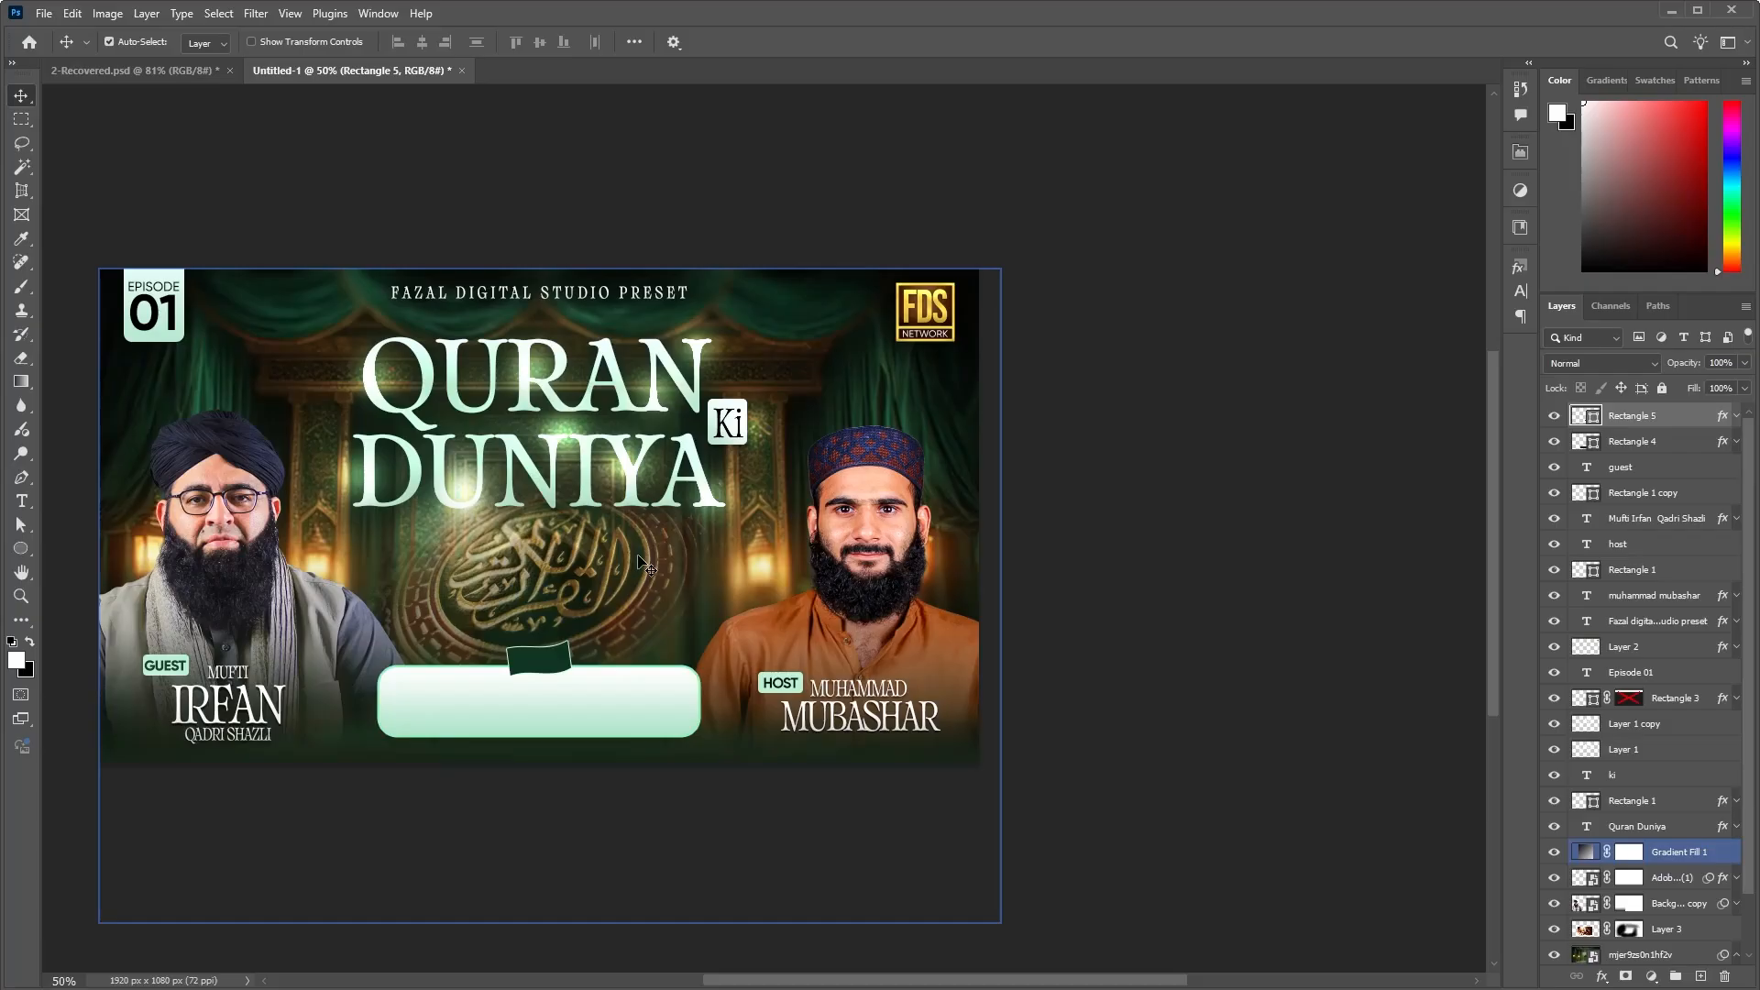
# Step: Bring the gold FDS Network logo layer to the top of the layer stack
pyautogui.hotkey('ctrl', '0')
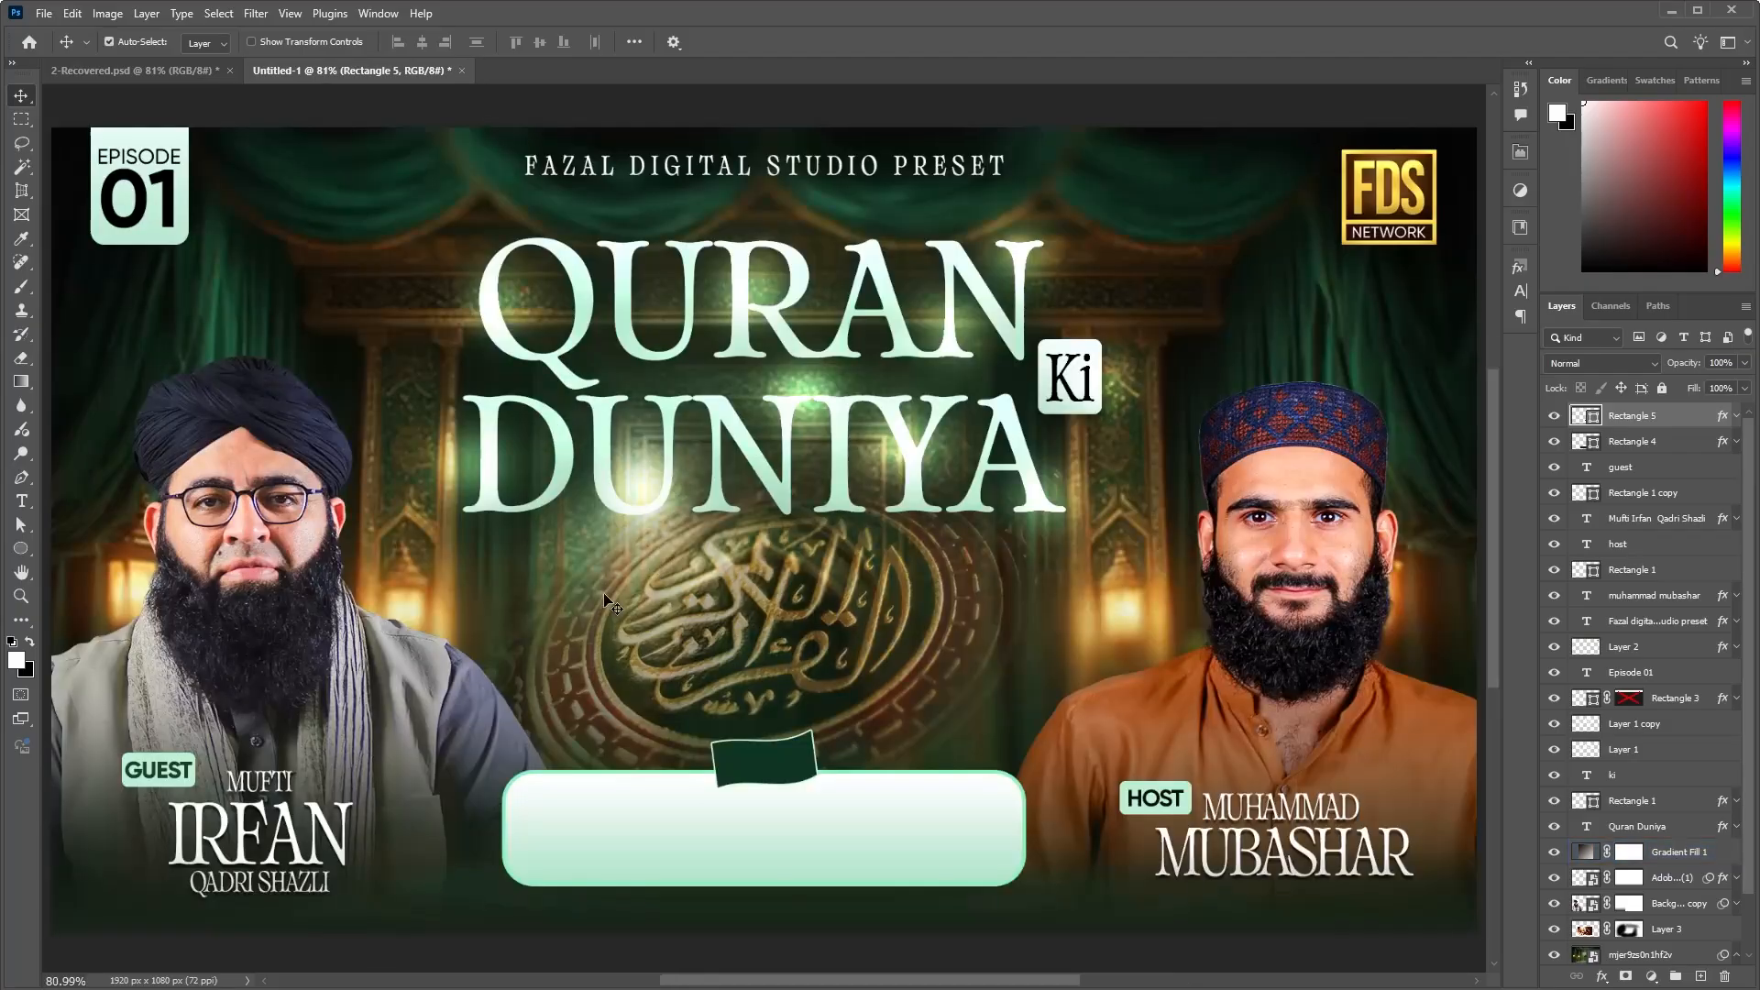
pyautogui.hotkey('ctrl', '-')
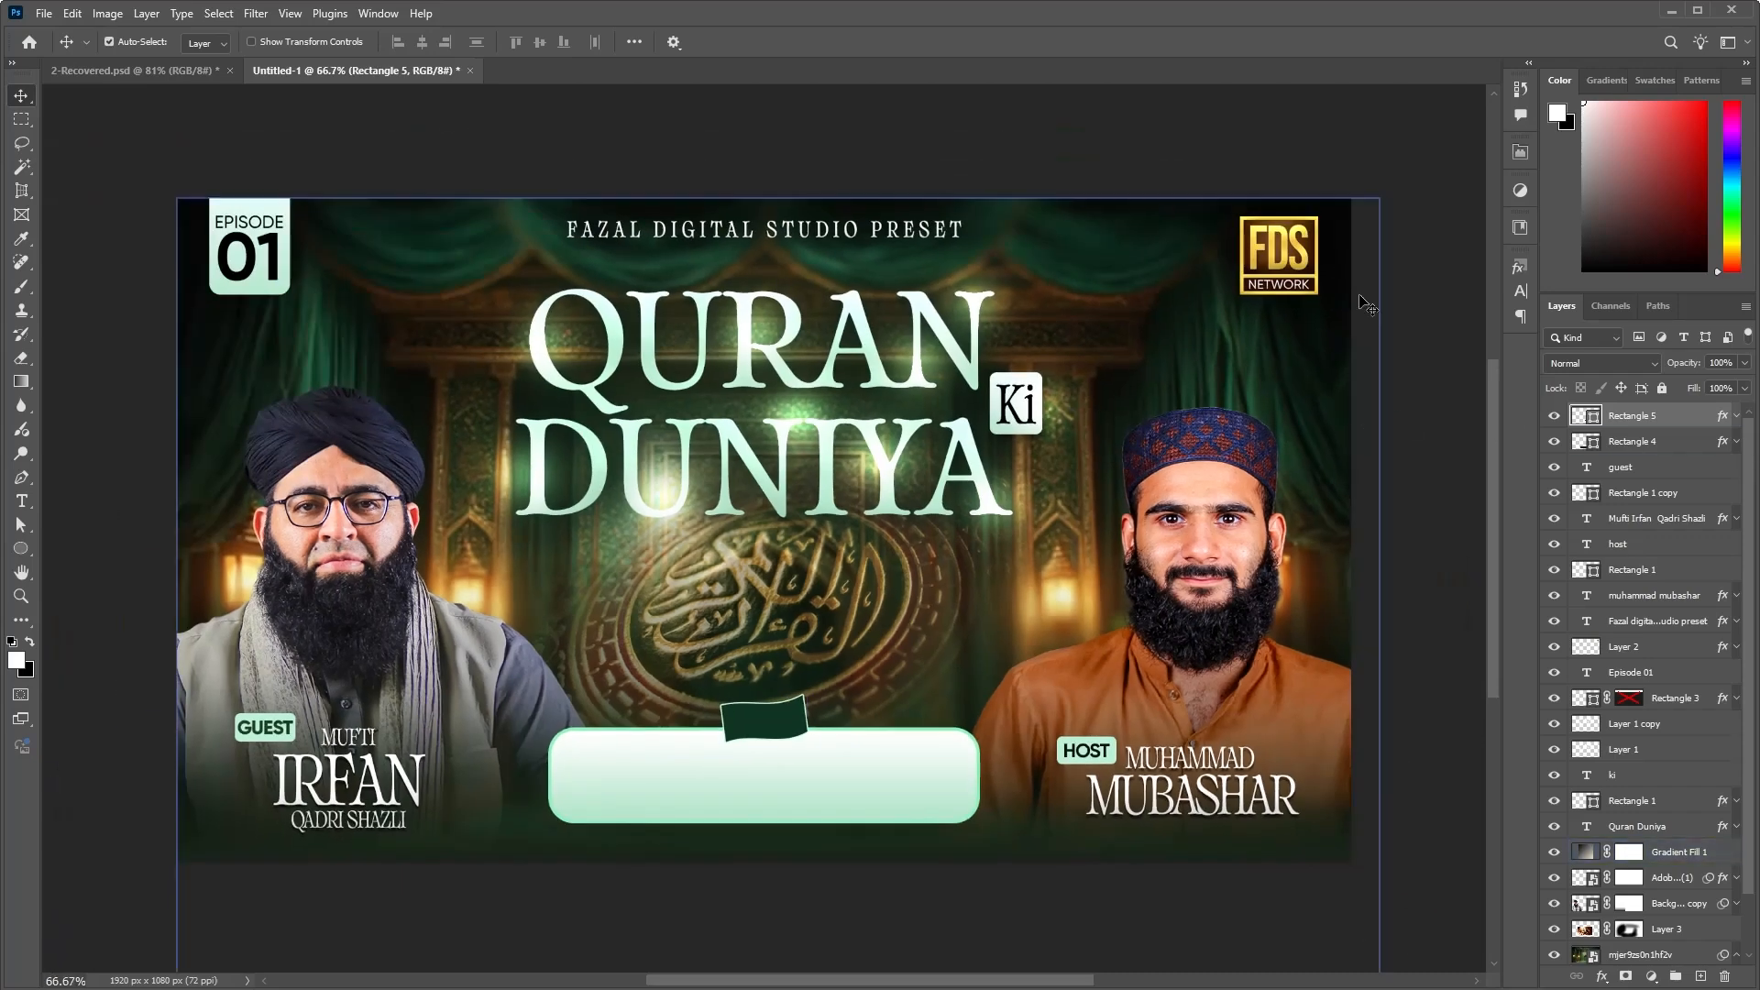
pyautogui.click(1277, 259)
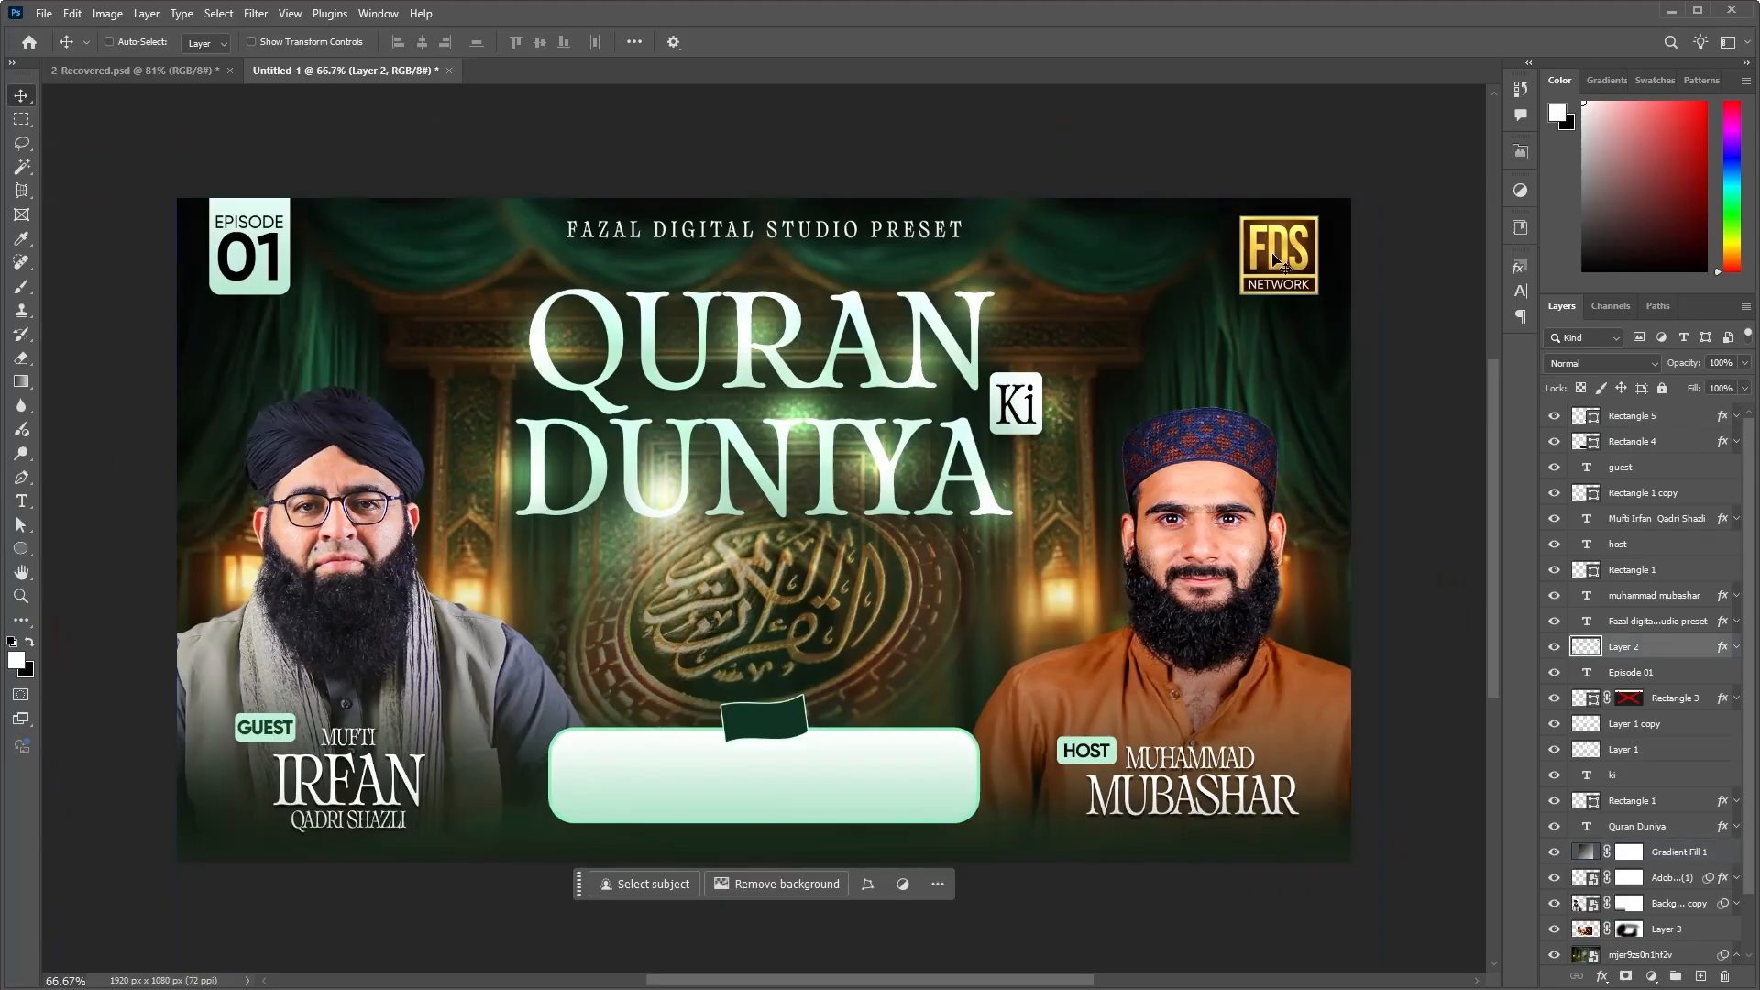
pyautogui.hotkey('ctrl', 'shift', ']')
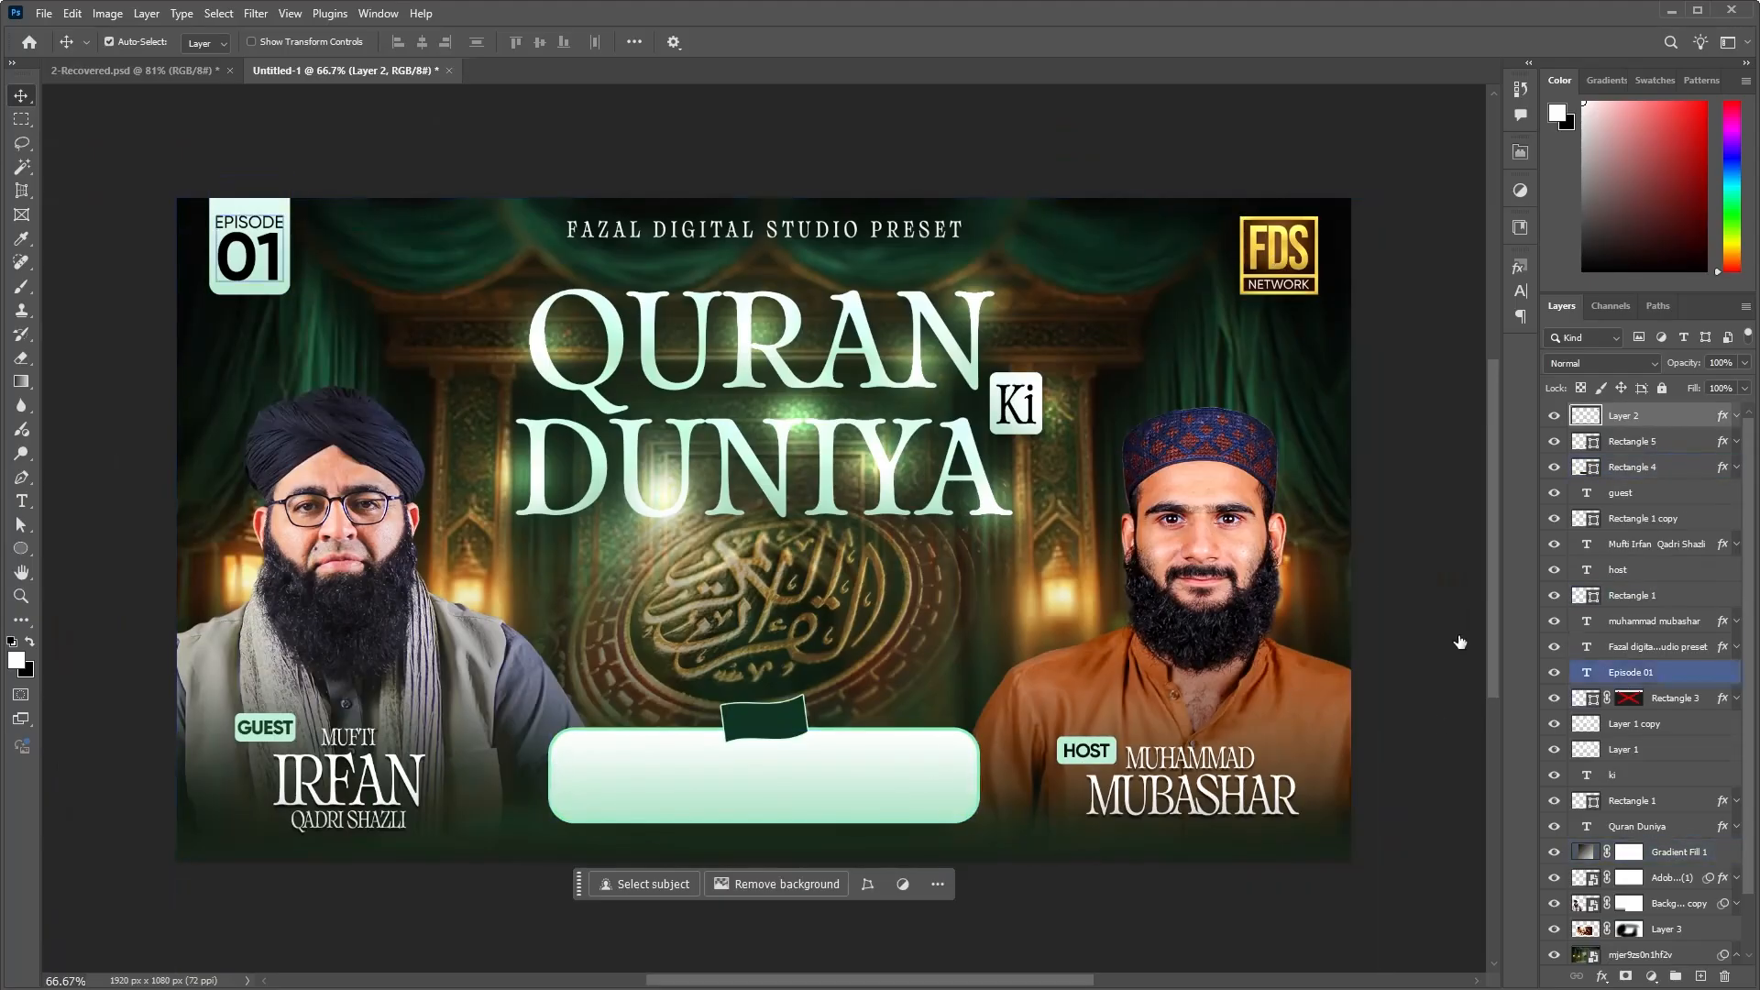
pyautogui.click(778, 794)
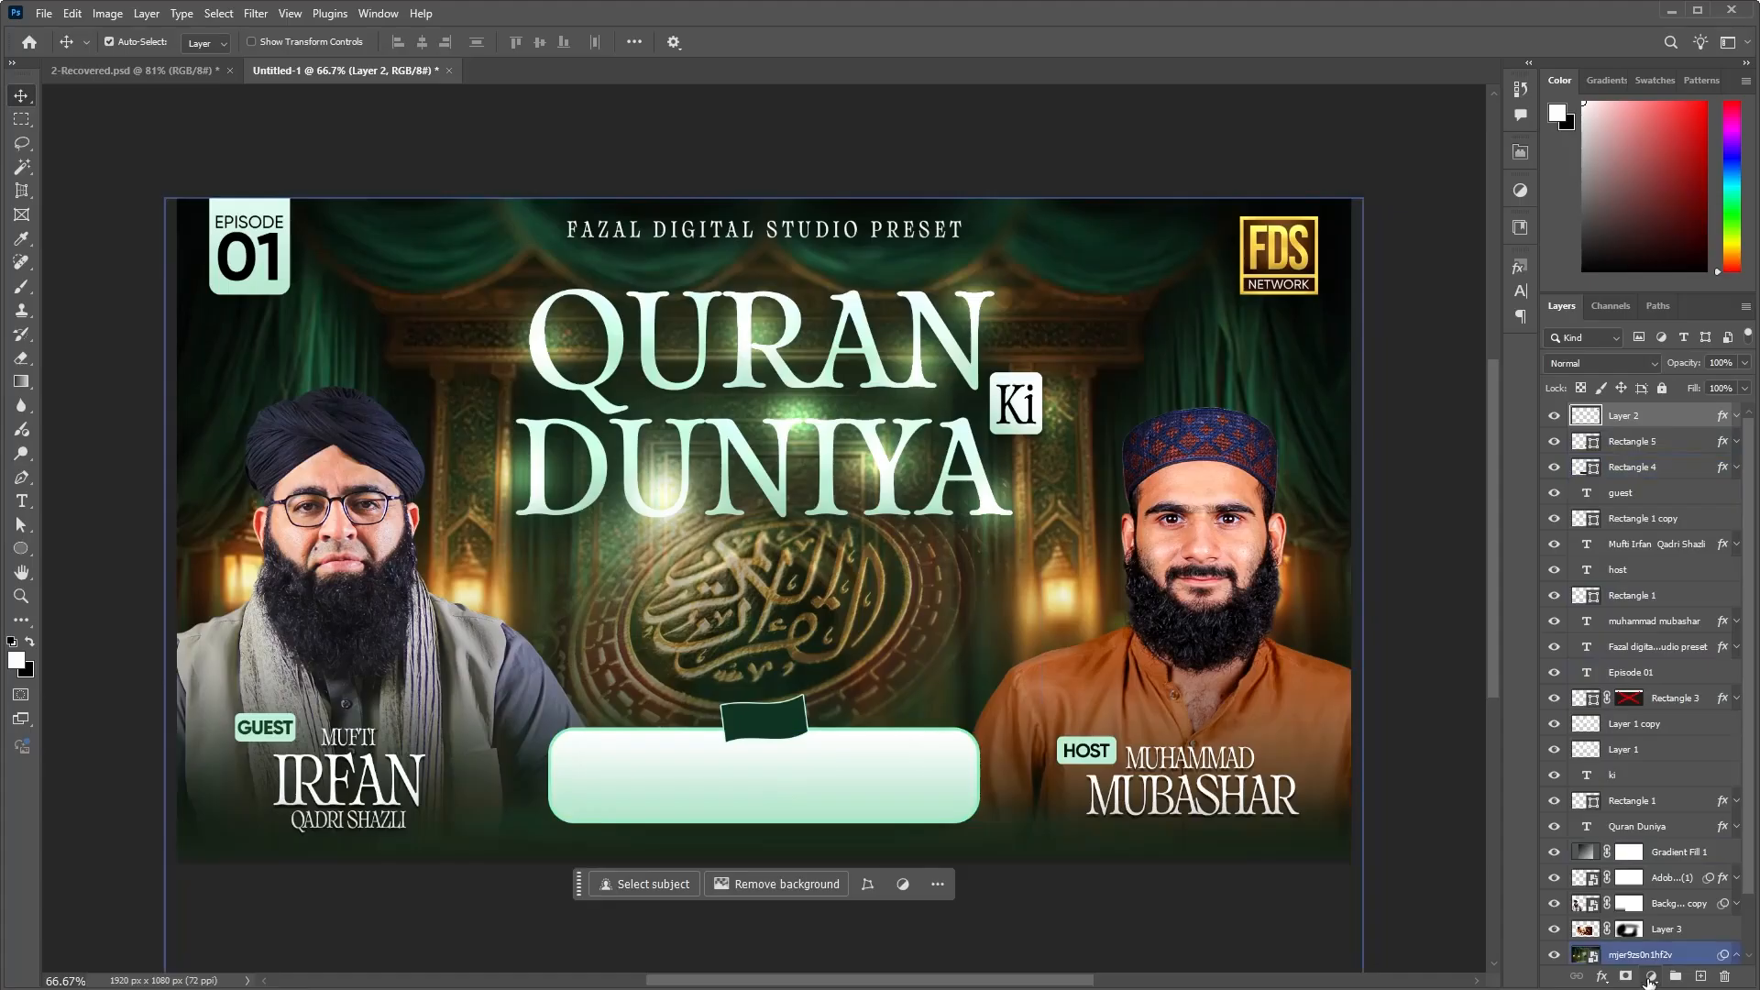
# Step: Add a Photo Filter adjustment above all layers, try its Cooling Filter (80) and Red presets, and reset it to the defaults
pyautogui.click(1652, 977)
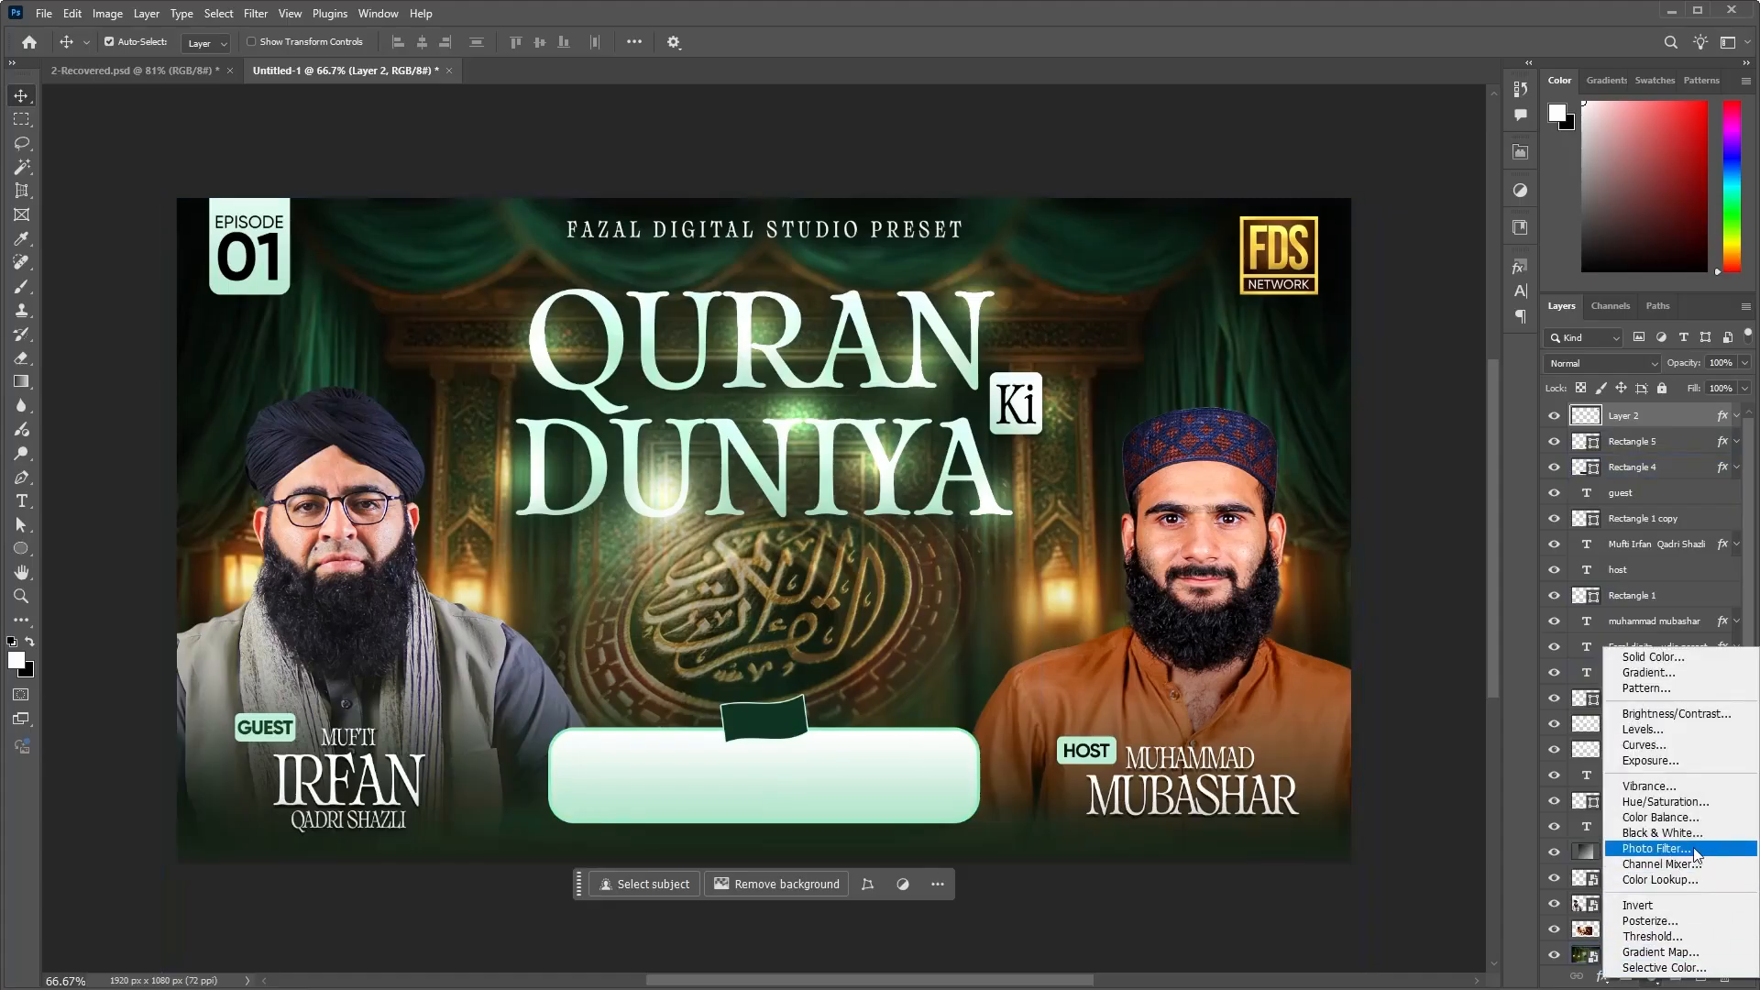
pyautogui.click(1656, 849)
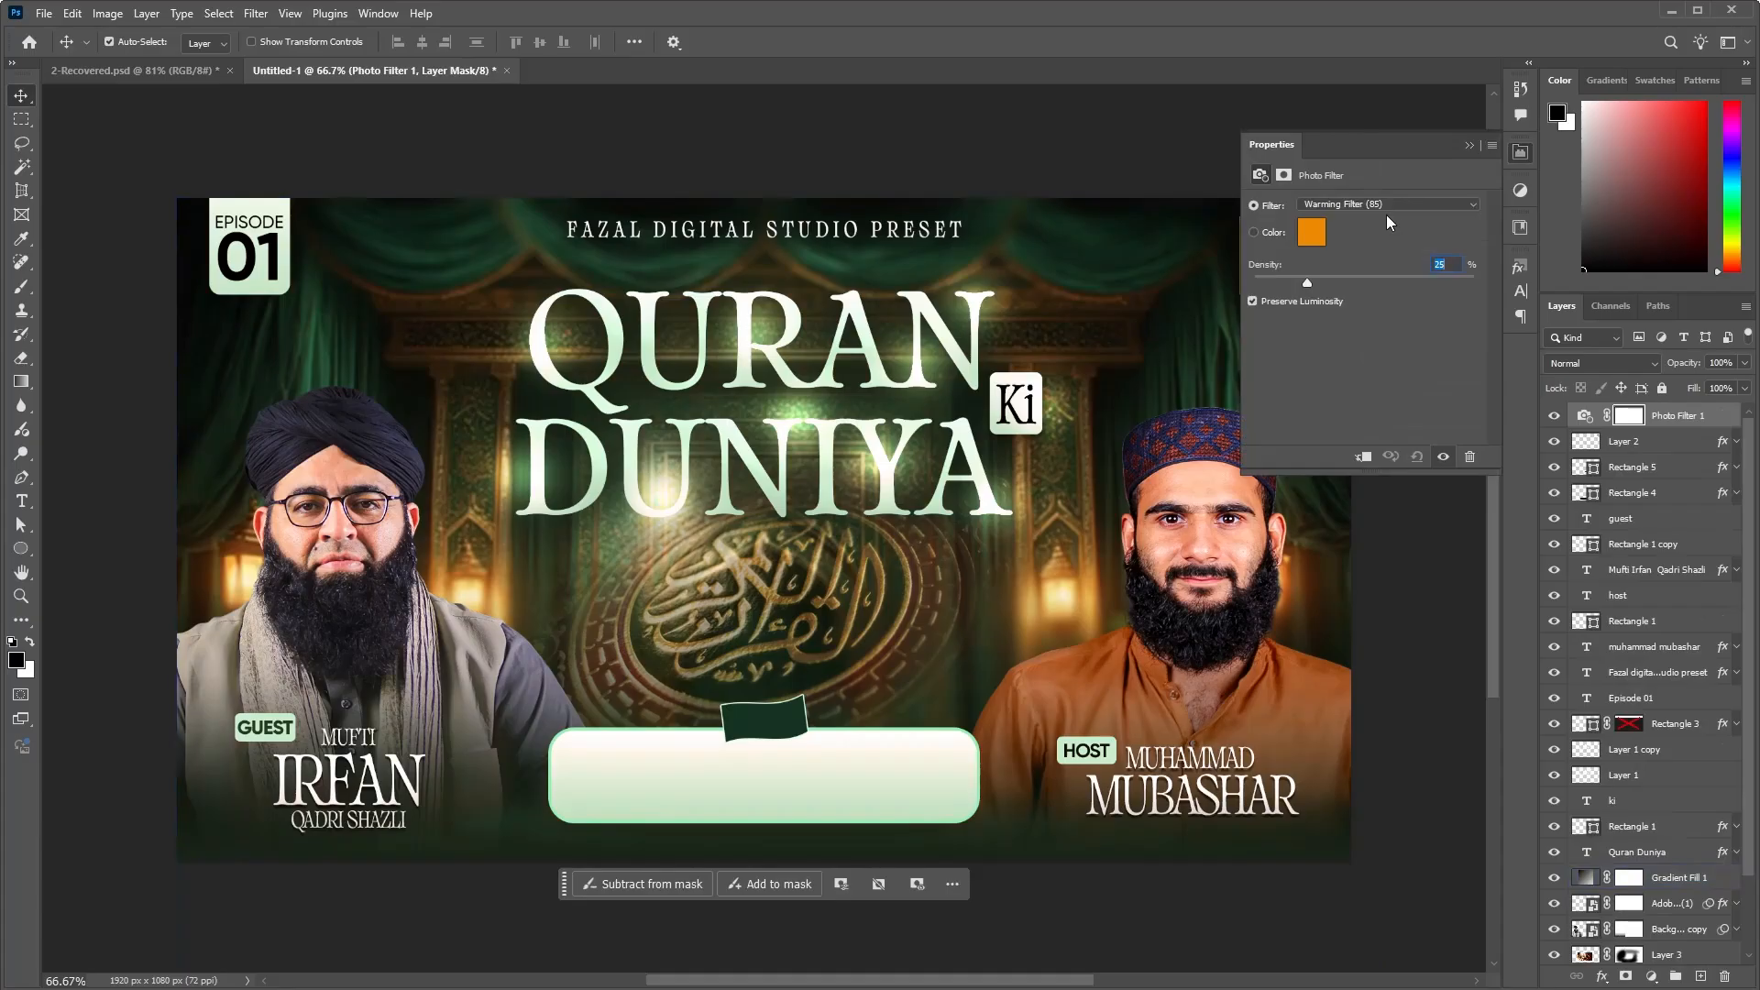
pyautogui.scroll(-2, 1382, 205)
pyautogui.scroll(-1, 1383, 205)
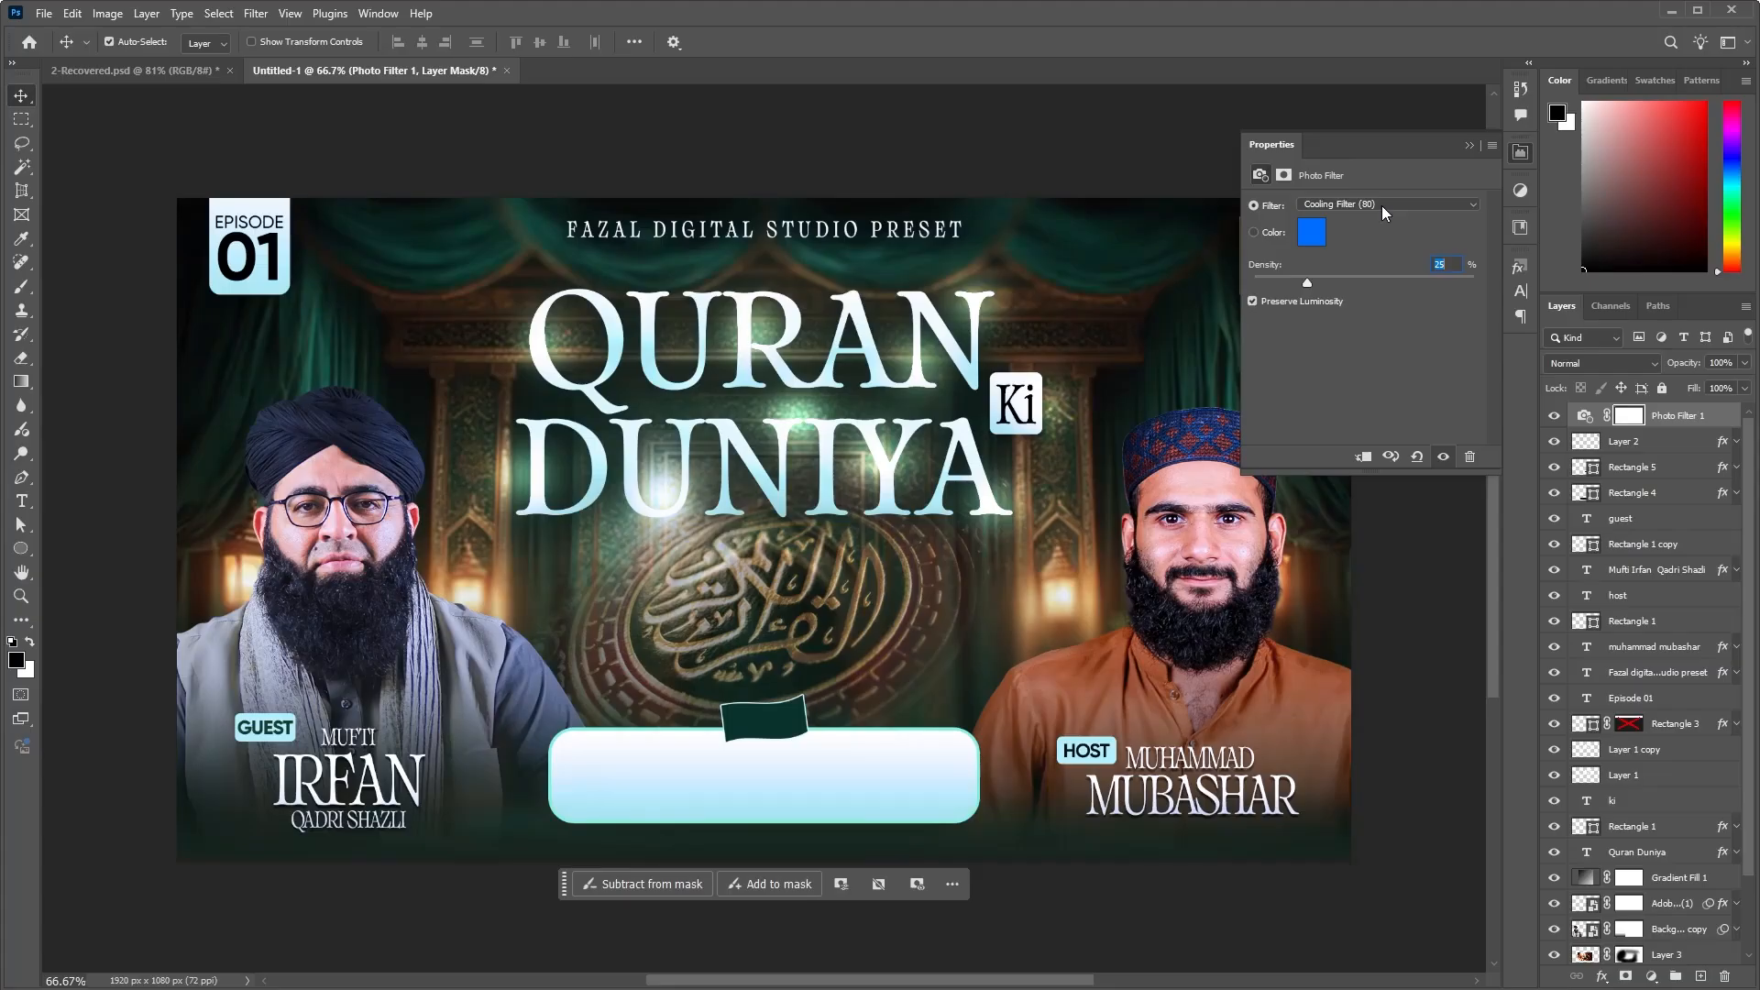
pyautogui.scroll(-3, 1383, 206)
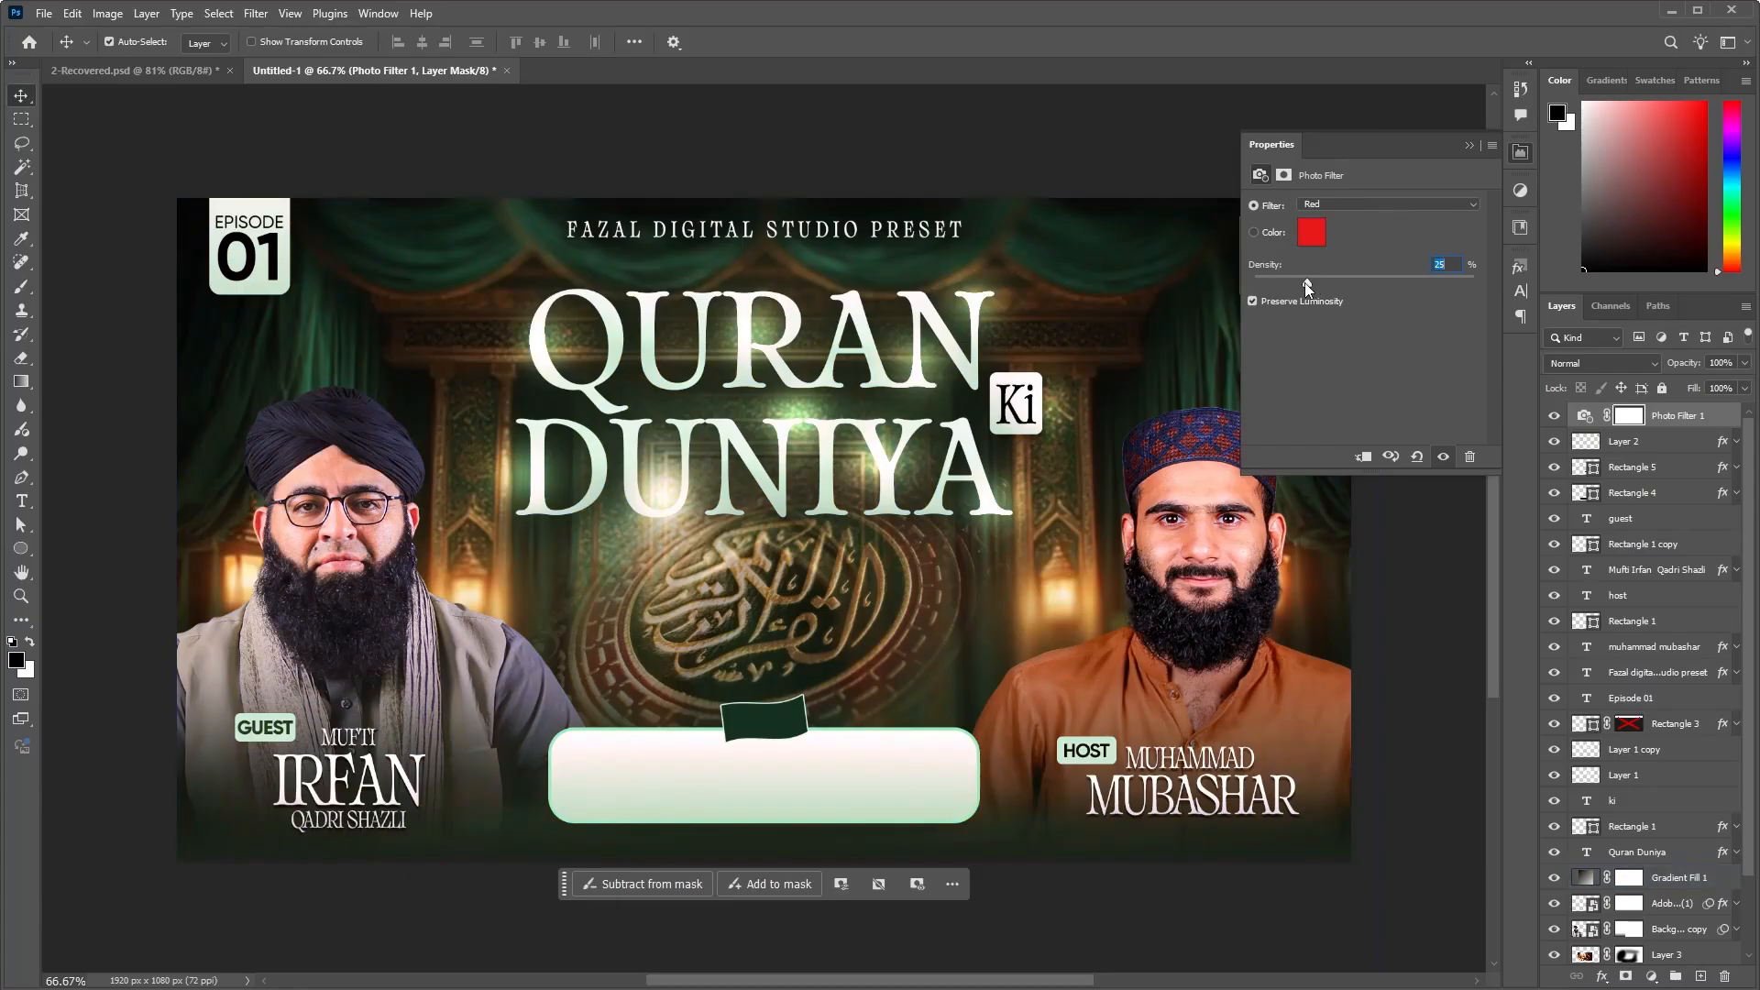
pyautogui.moveTo(1308, 284); pyautogui.dragTo(1396, 284)
pyautogui.click(1418, 456)
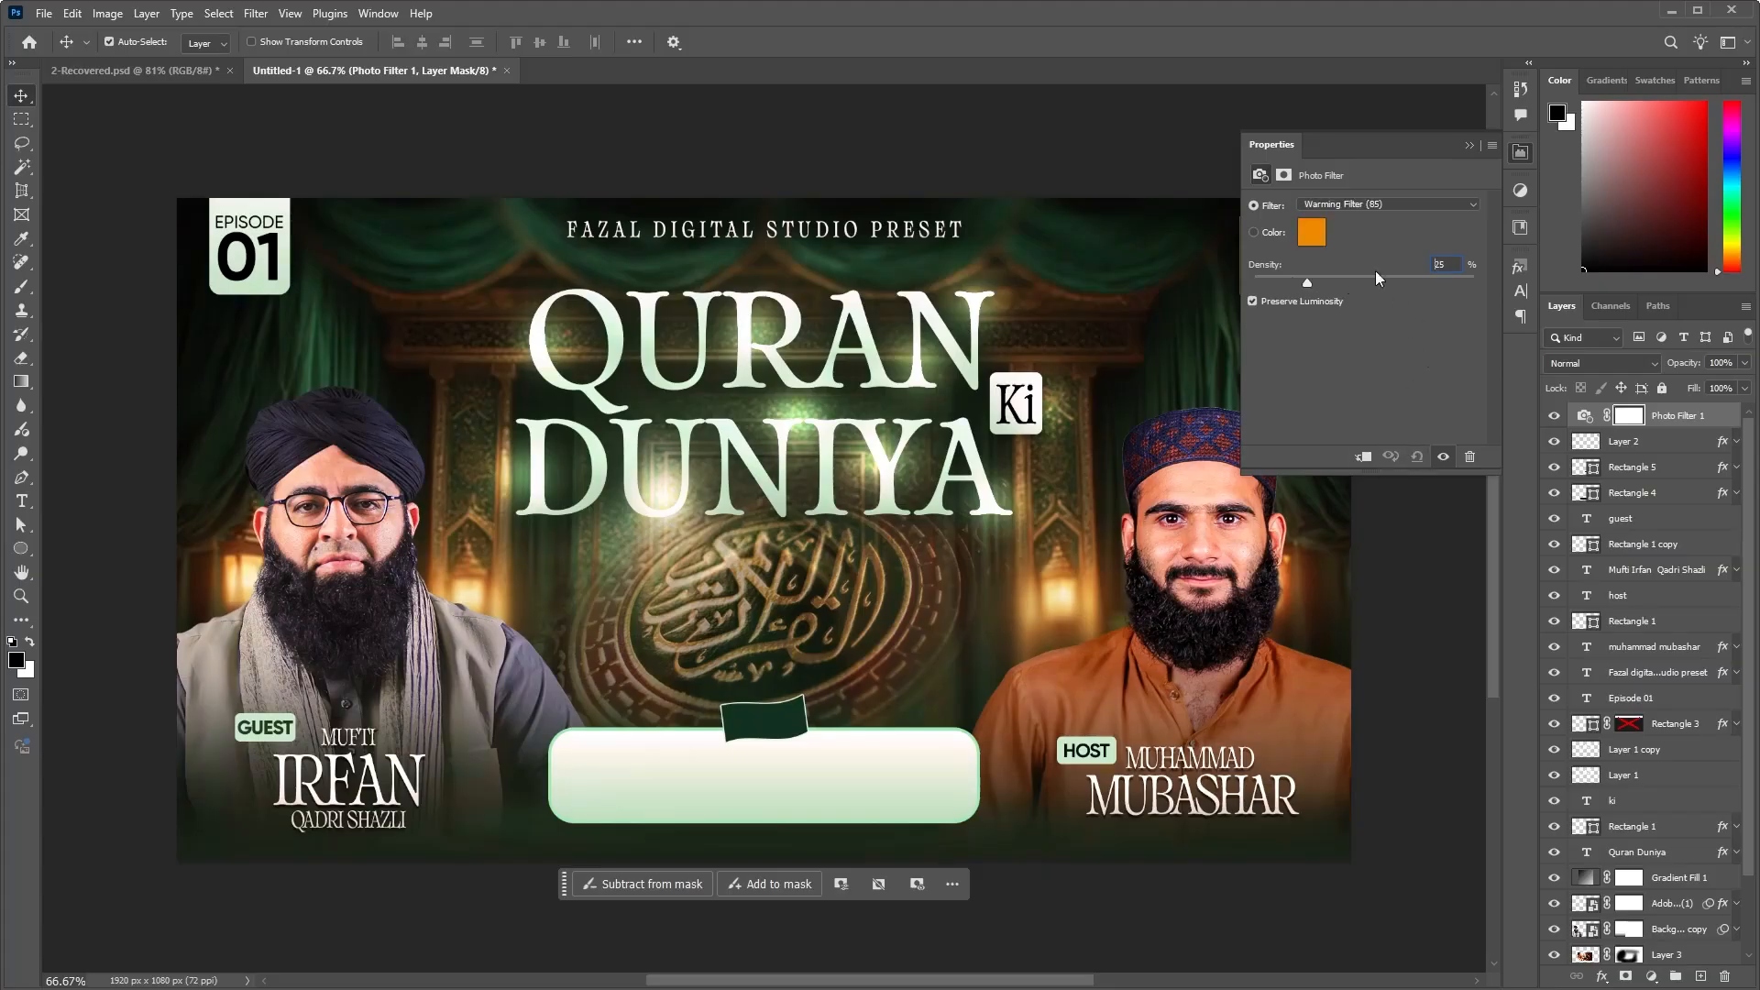
# Step: Try the cooling and Green filter presets and settle the photo filter on Cooling Filter (80) at 12% density
pyautogui.scroll(-1, 1346, 201)
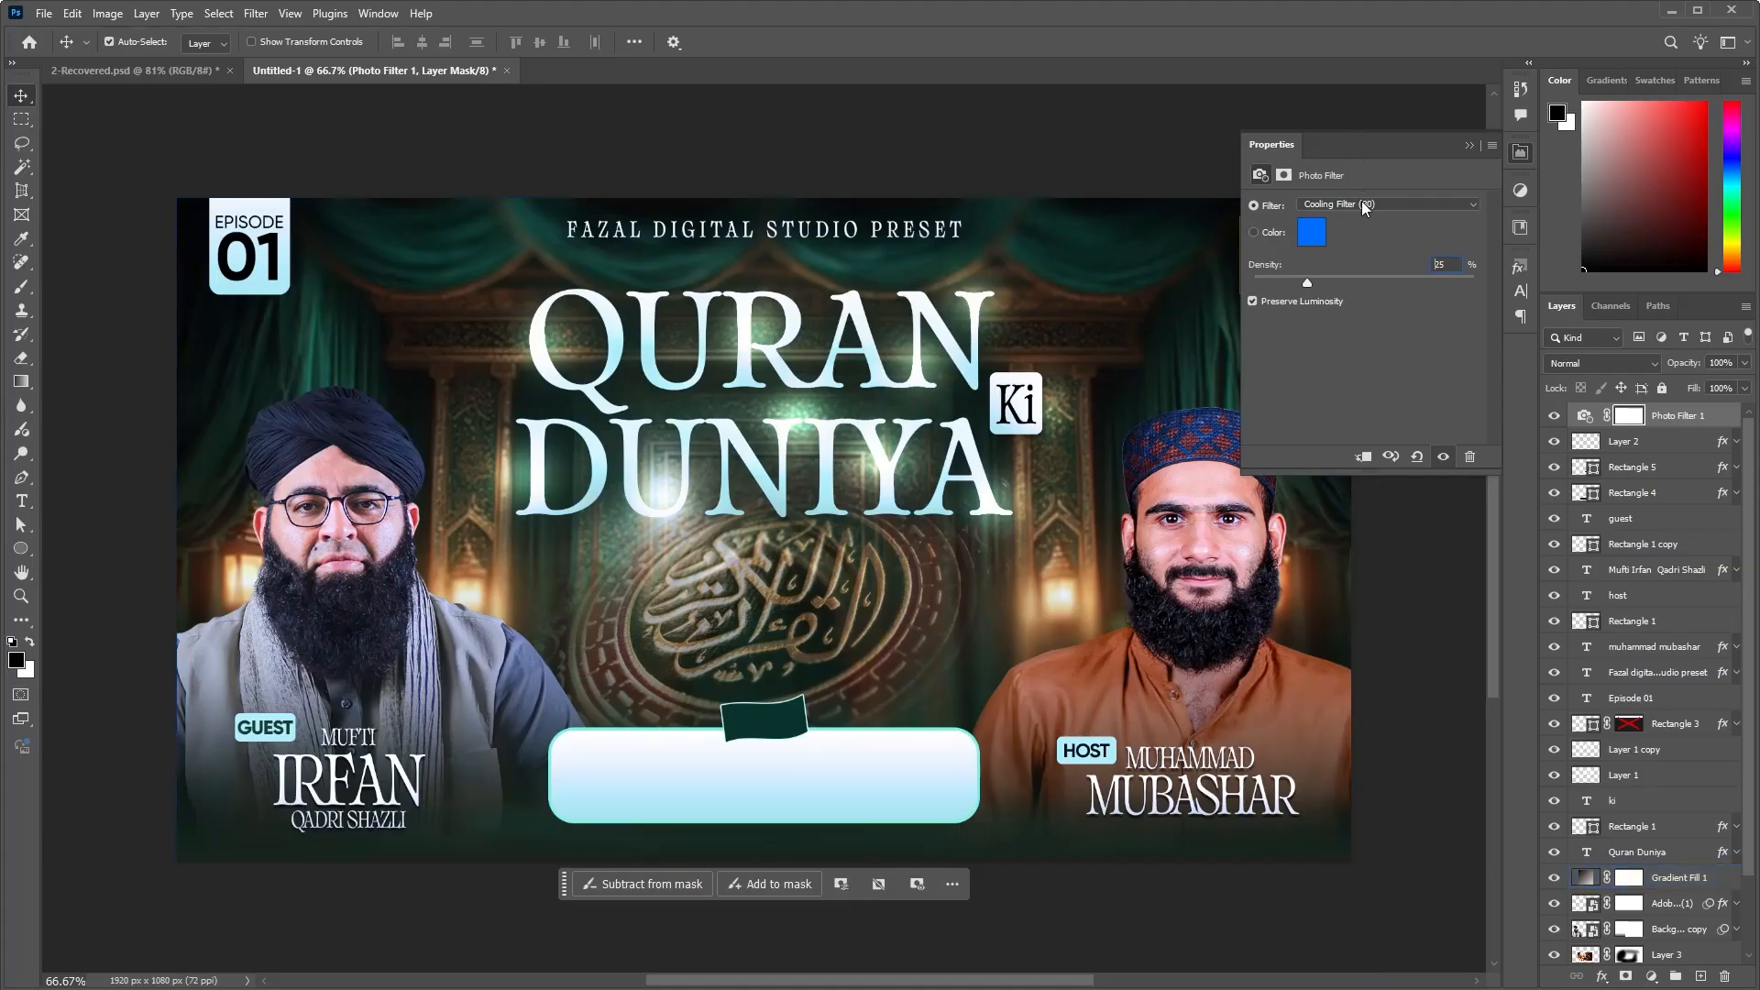
pyautogui.scroll(-2, 1361, 200)
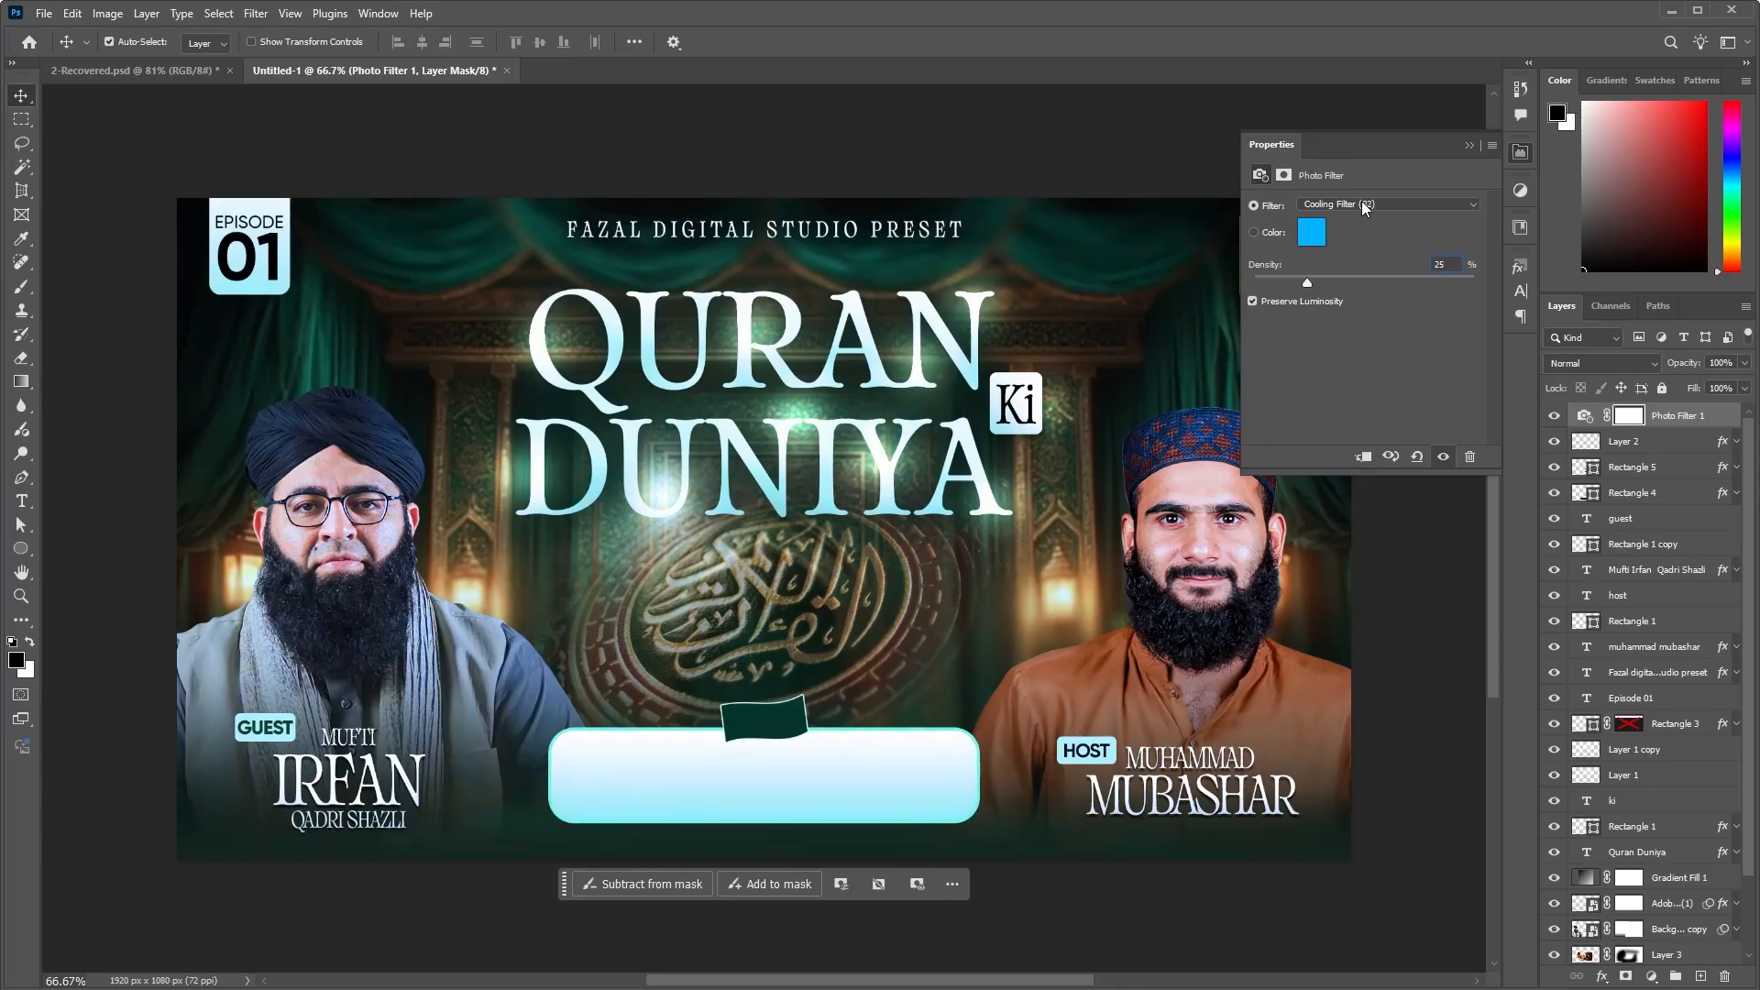
pyautogui.scroll(-1, 1362, 204)
pyautogui.scroll(-3, 1361, 201)
pyautogui.click(1362, 205)
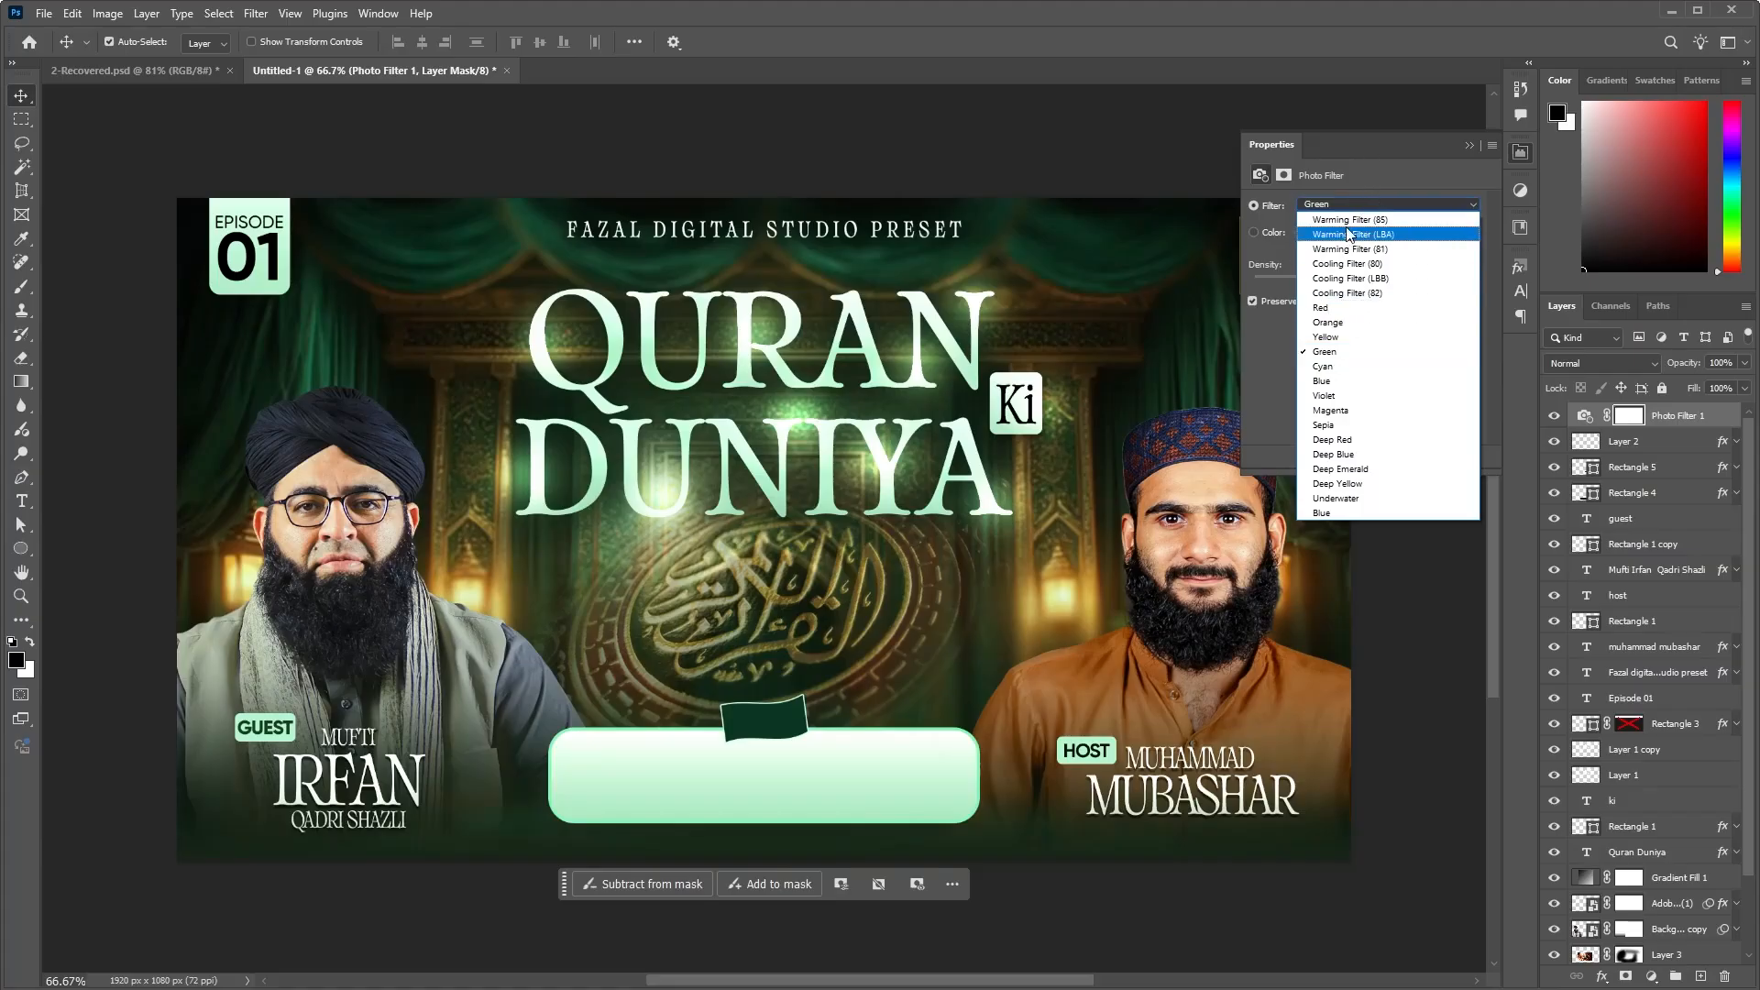
pyautogui.click(1348, 220)
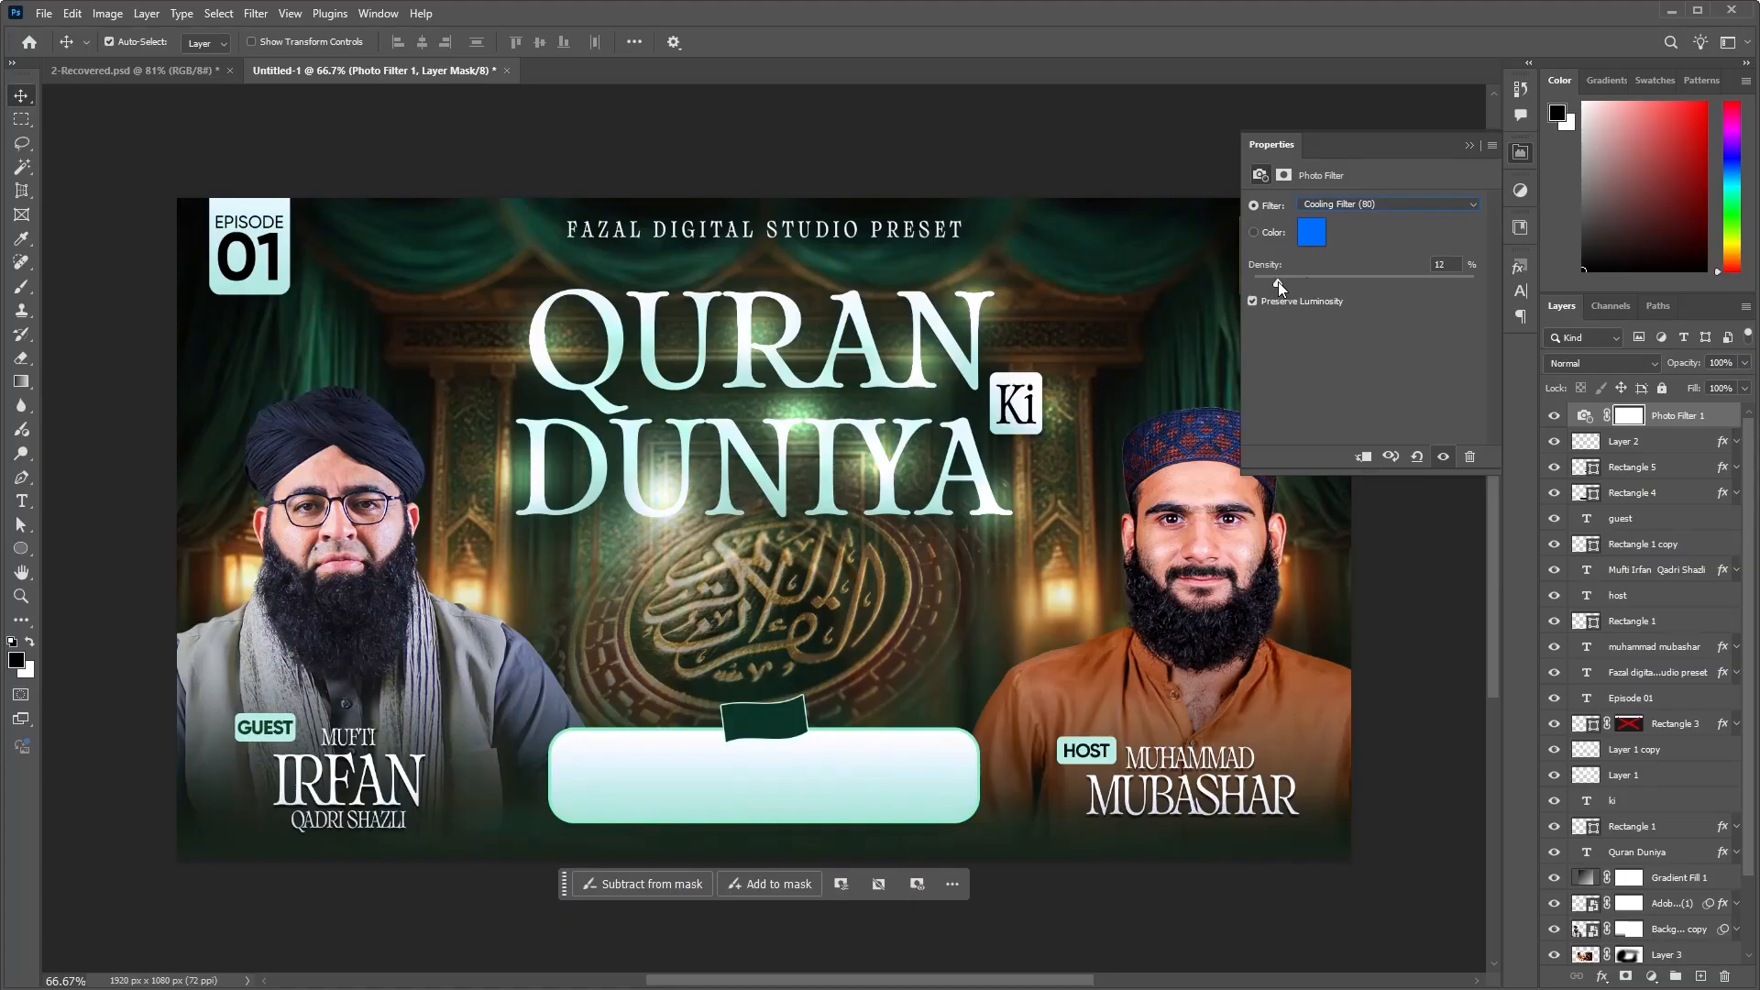
# Step: Toggle the photo filter layer's visibility to compare the design with and without it, leave it hidden, and collapse its properties
pyautogui.click(1554, 417)
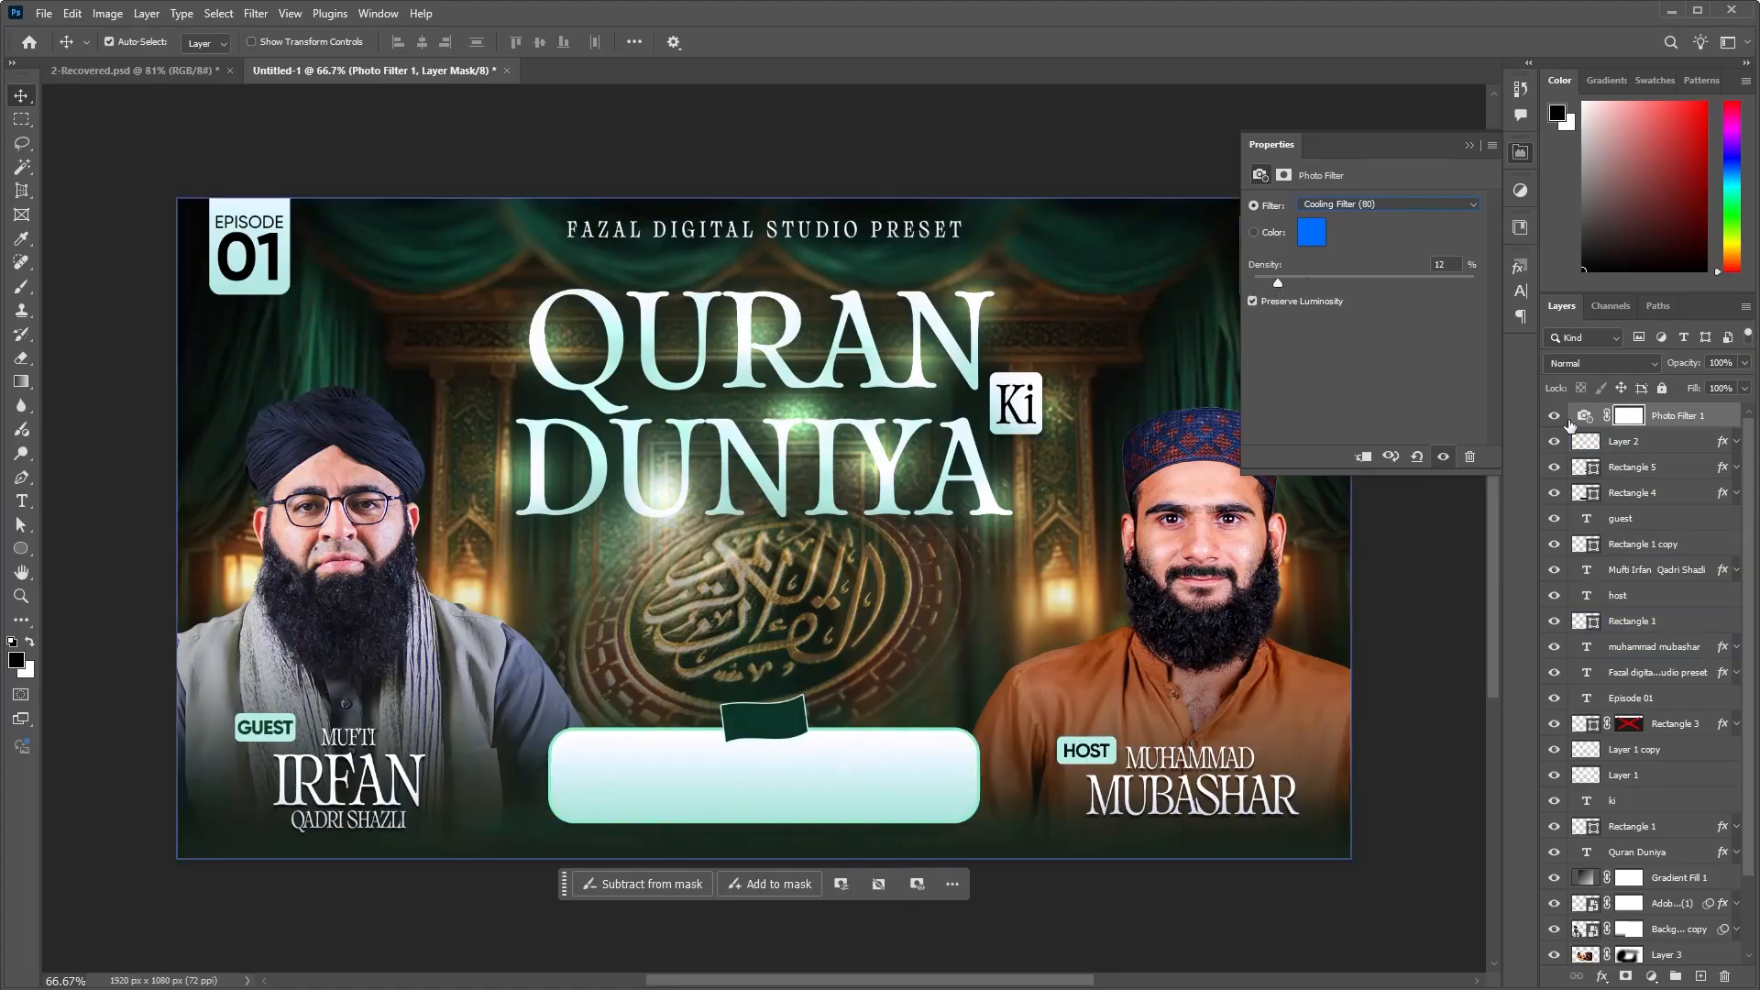
pyautogui.click(1555, 418)
pyautogui.click(1555, 418)
pyautogui.click(1555, 418)
pyautogui.click(1555, 418)
pyautogui.click(1468, 146)
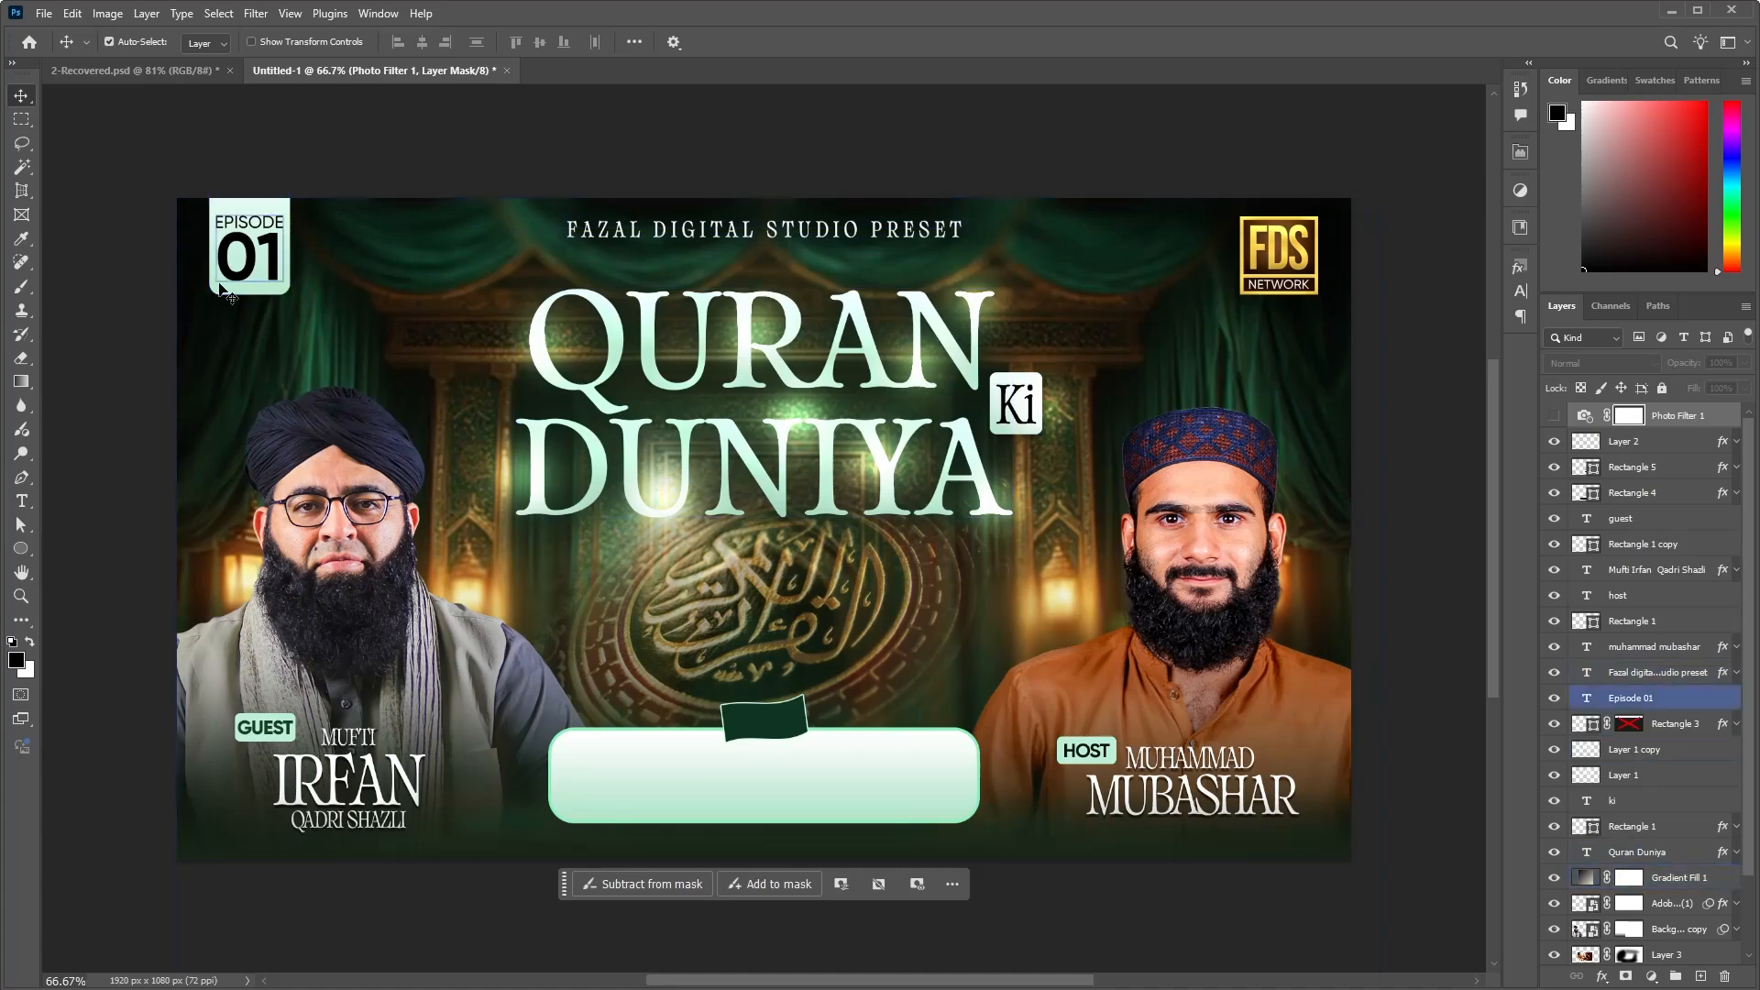
pyautogui.hotkey('ctrl', '+')
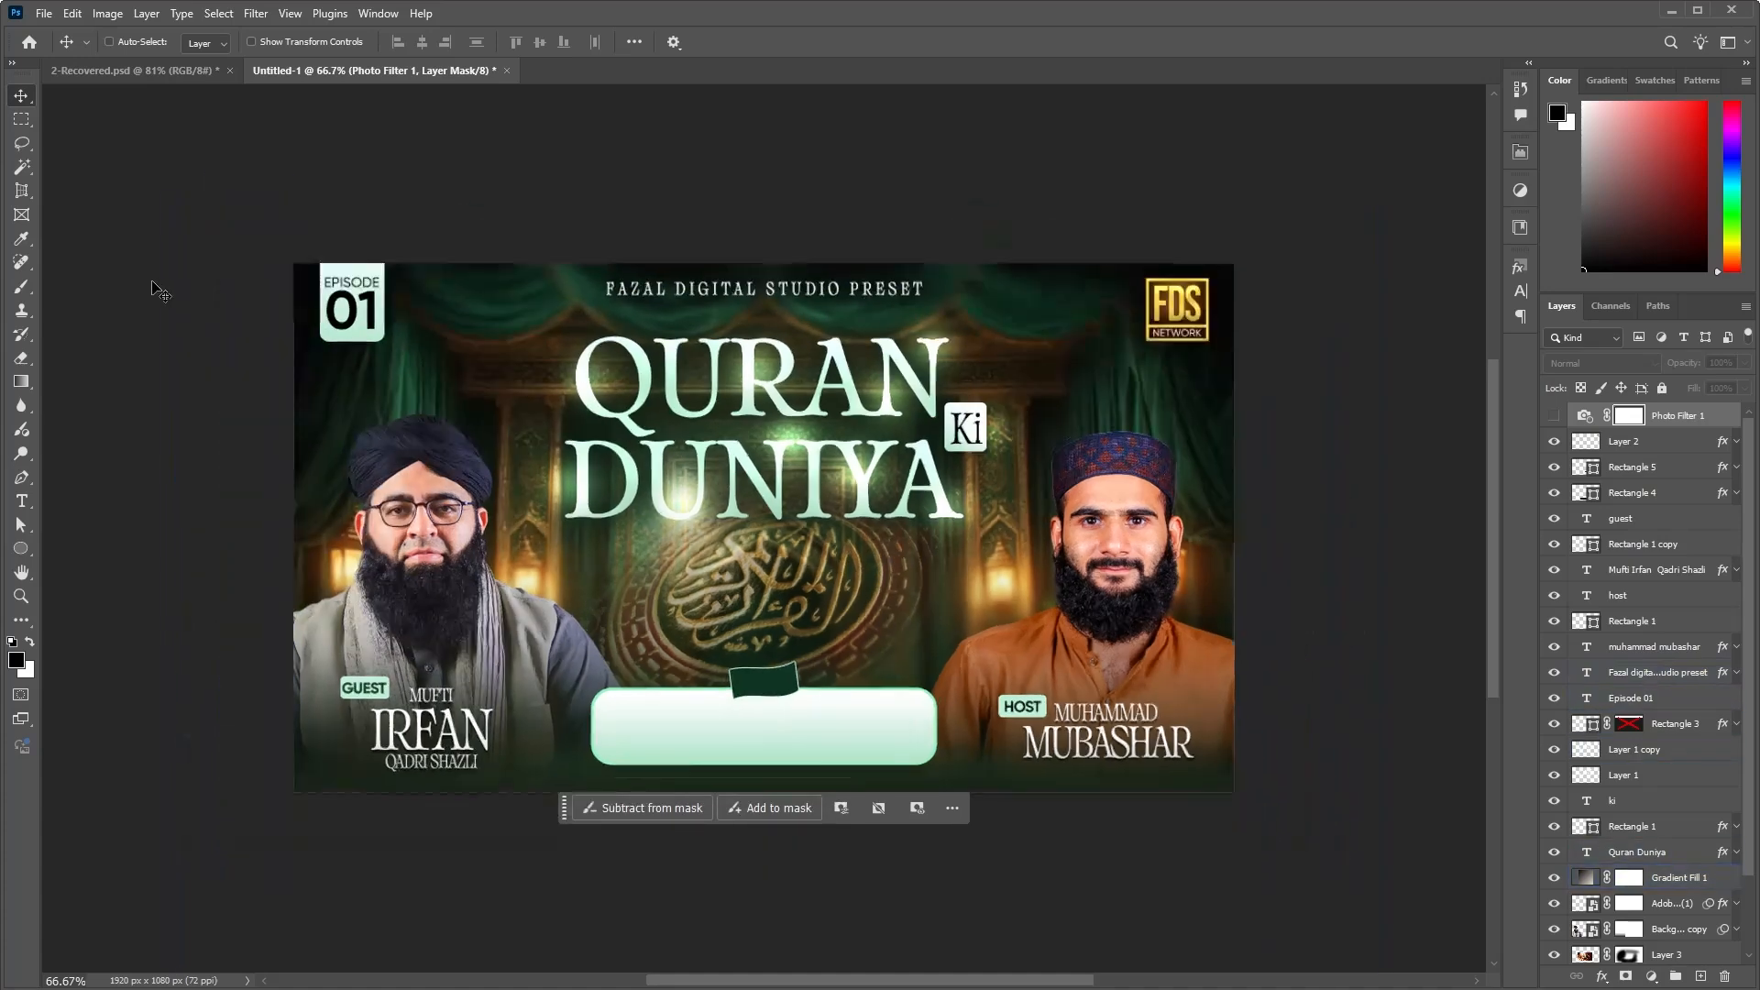